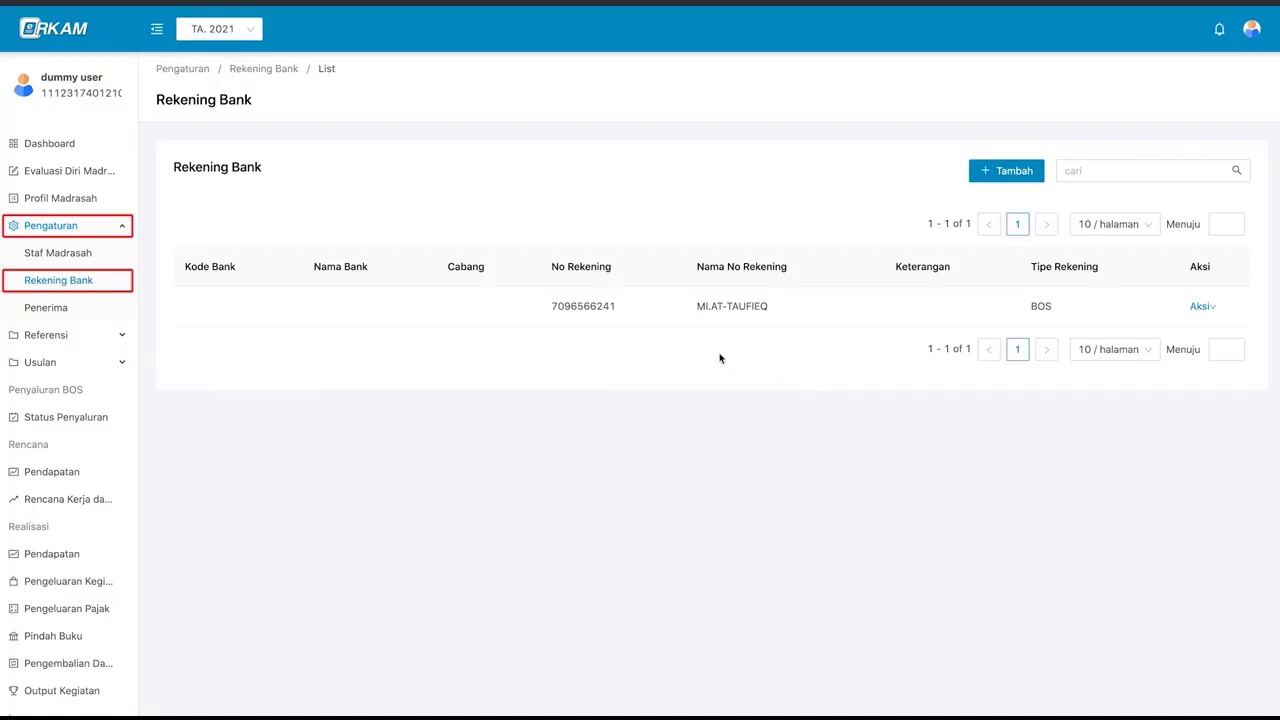
# - Change the school's BOS bank account to 009 - BANK BNI and save it
pyautogui.moveTo(1201, 314)
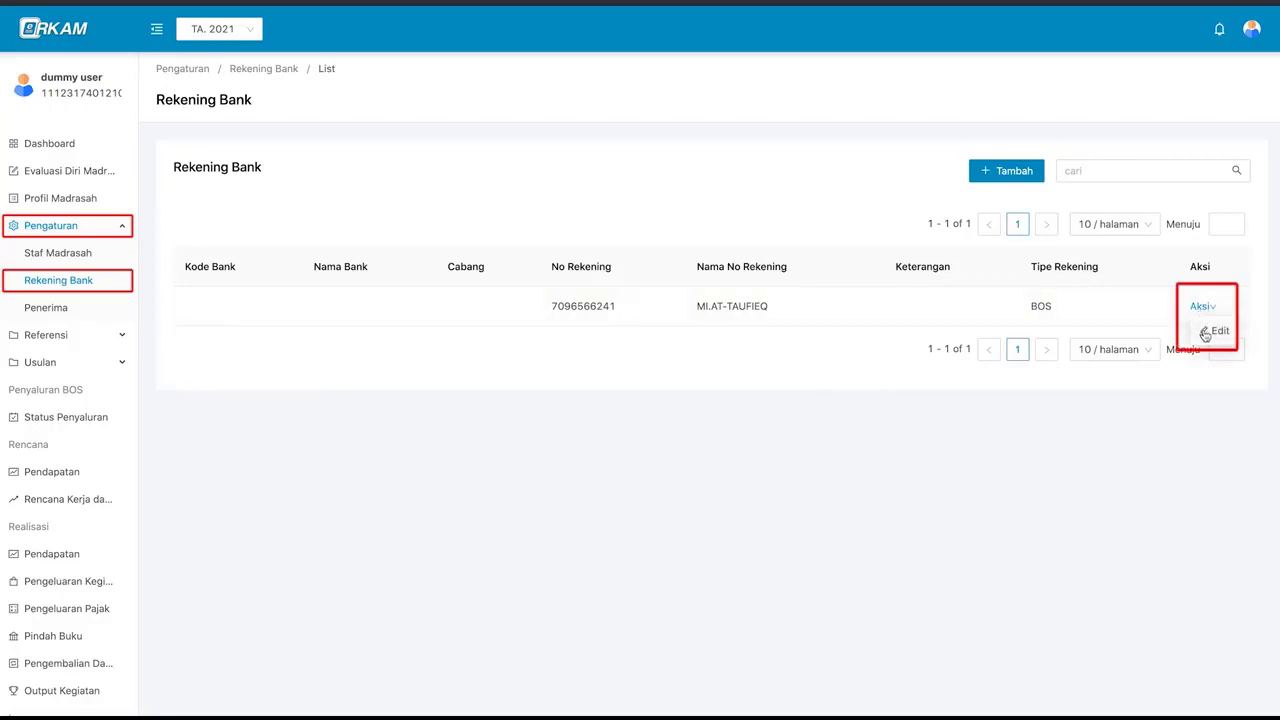
pyautogui.click(1216, 331)
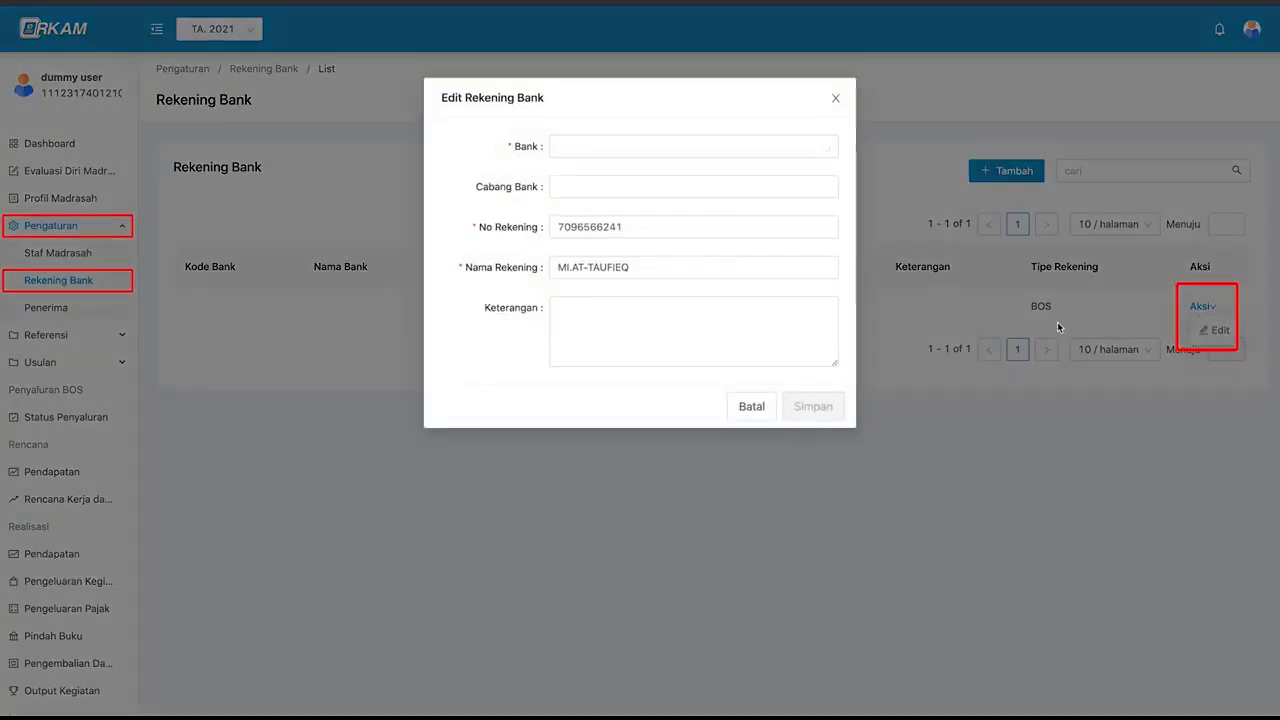
pyautogui.click(753, 153)
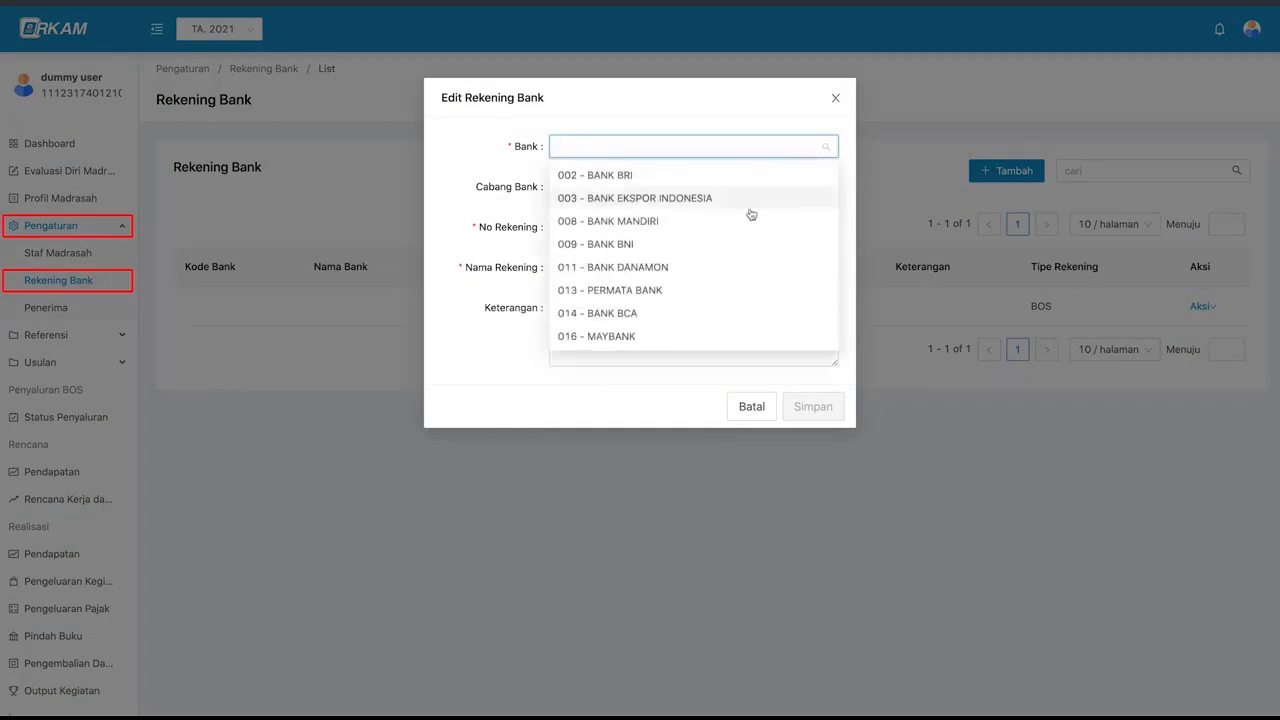
pyautogui.click(750, 247)
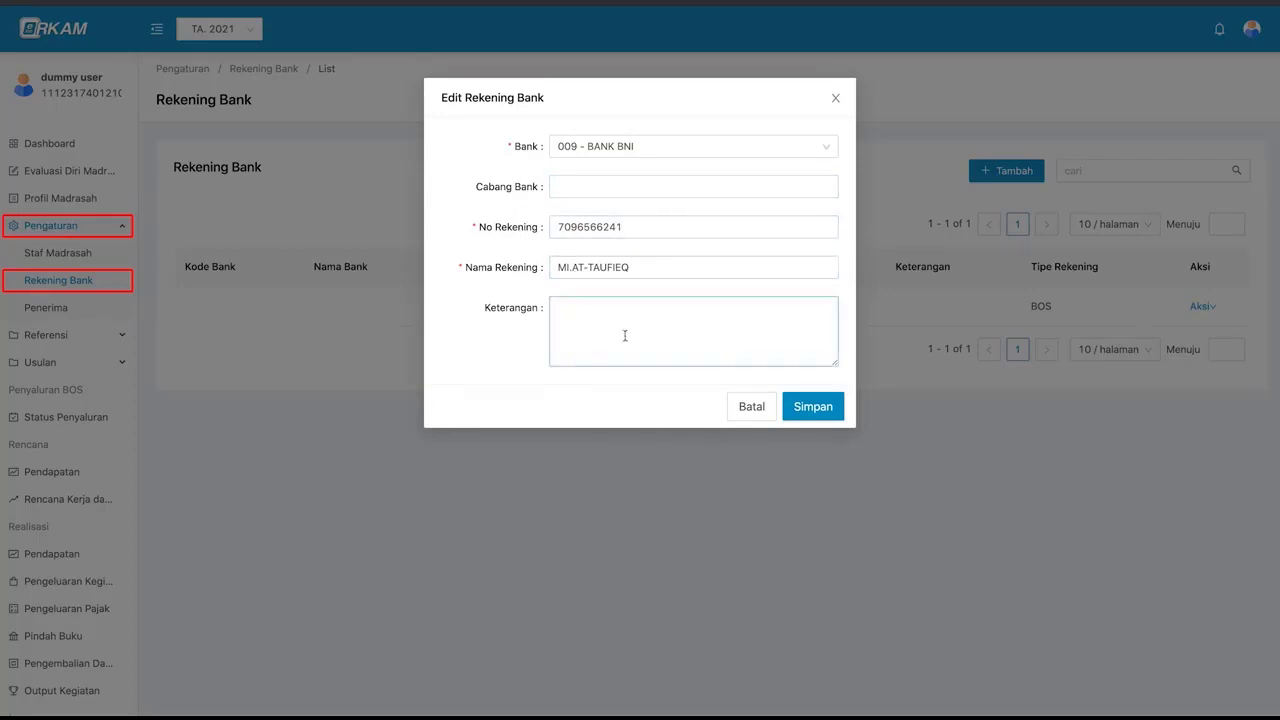
pyautogui.click(685, 344)
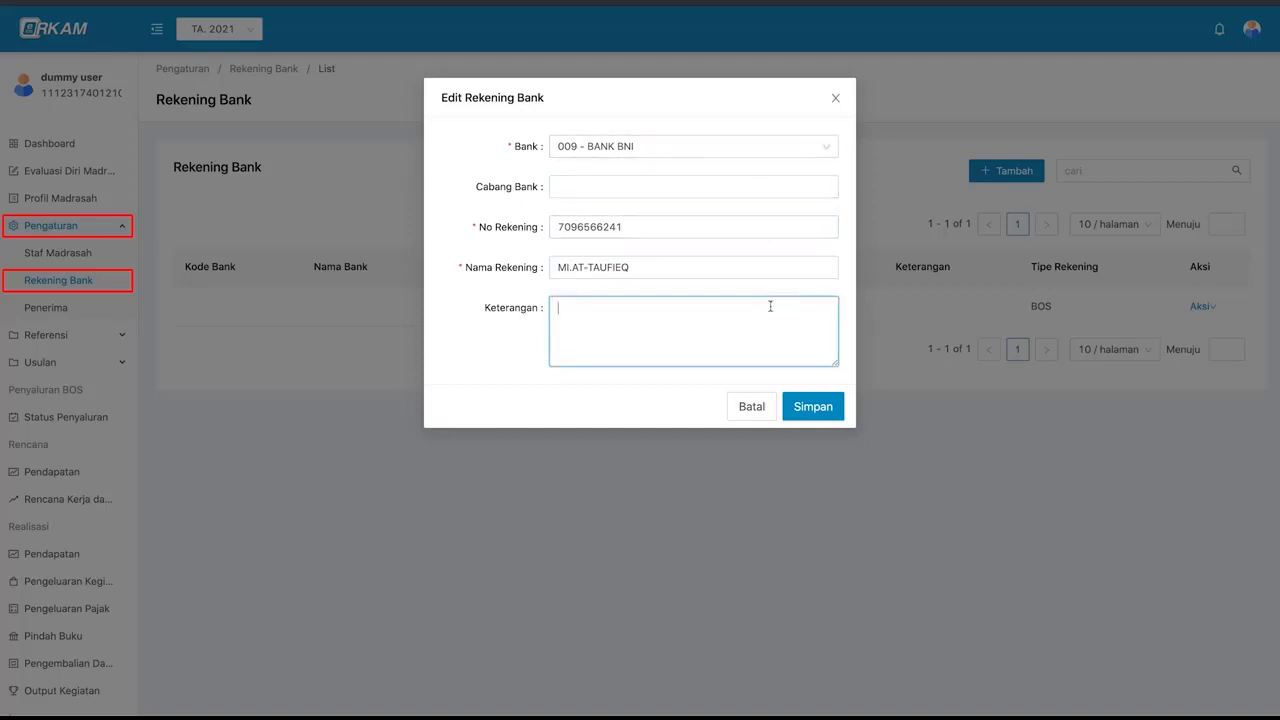
pyautogui.click(809, 410)
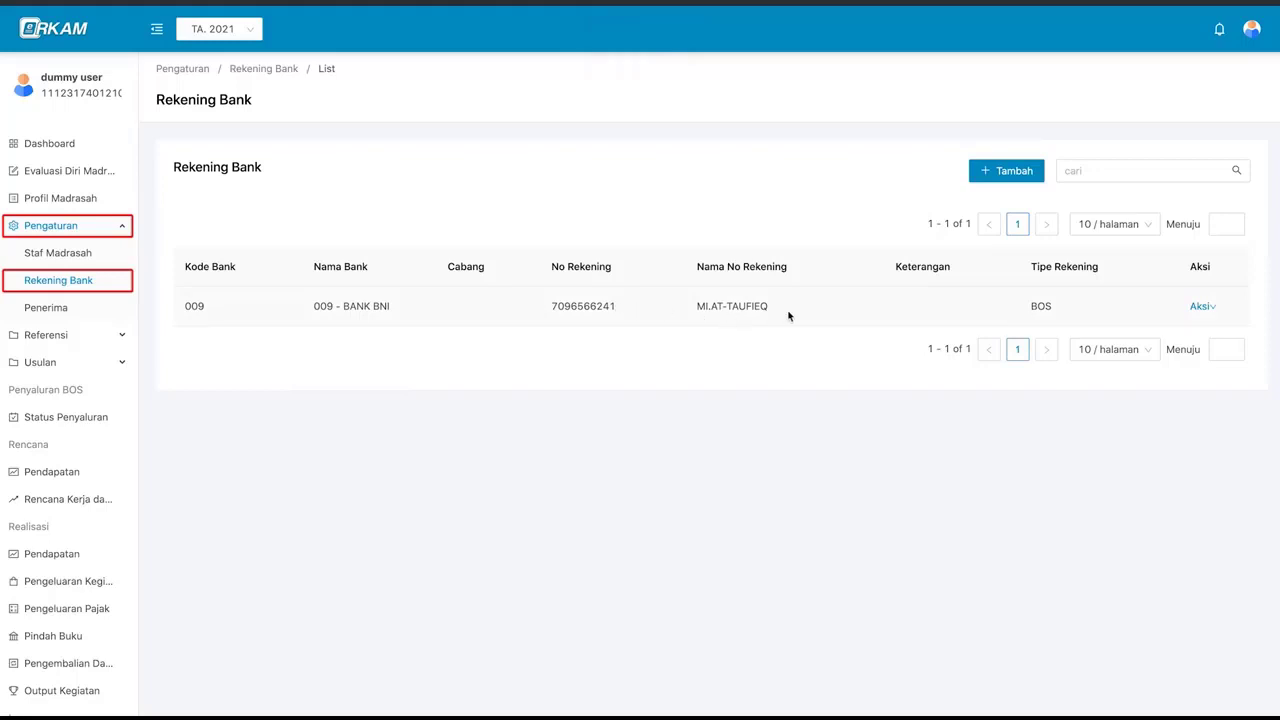
# - Add a 002 - BANK BRI school account at branch pasar minggu with its account number and account name
pyautogui.click(1000, 176)
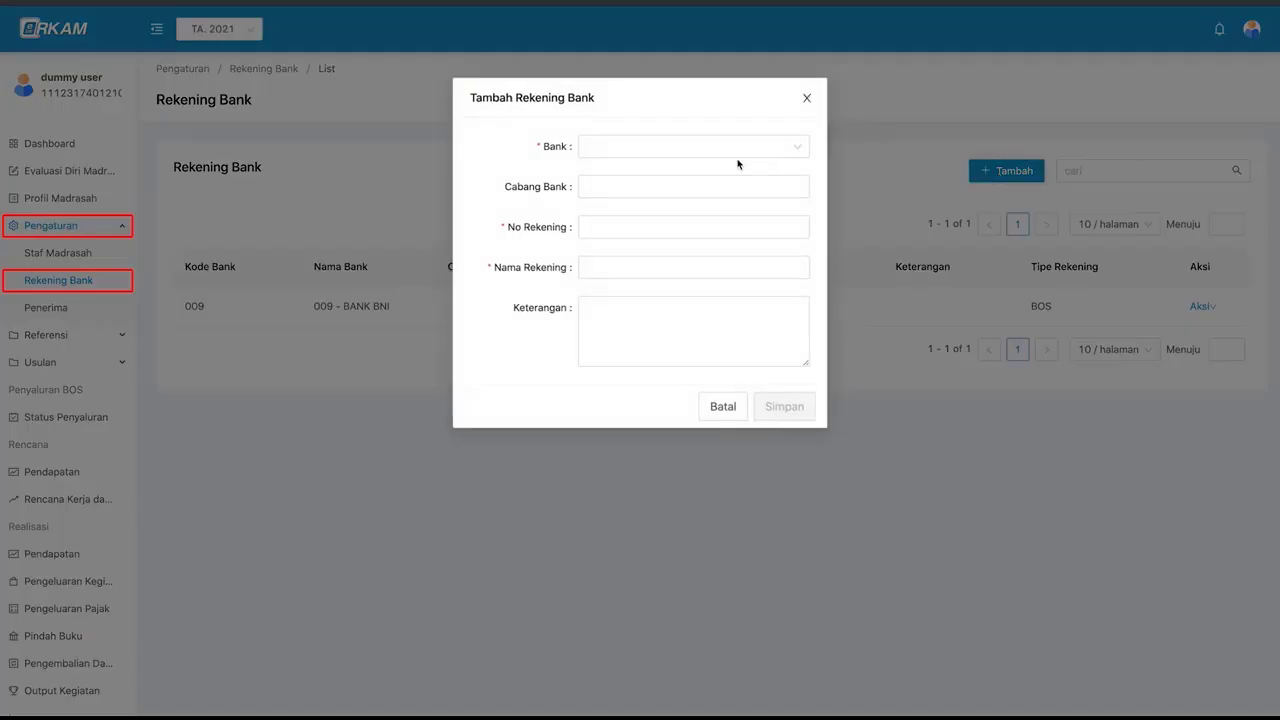
pyautogui.click(742, 153)
pyautogui.scroll(-5, 734, 257)
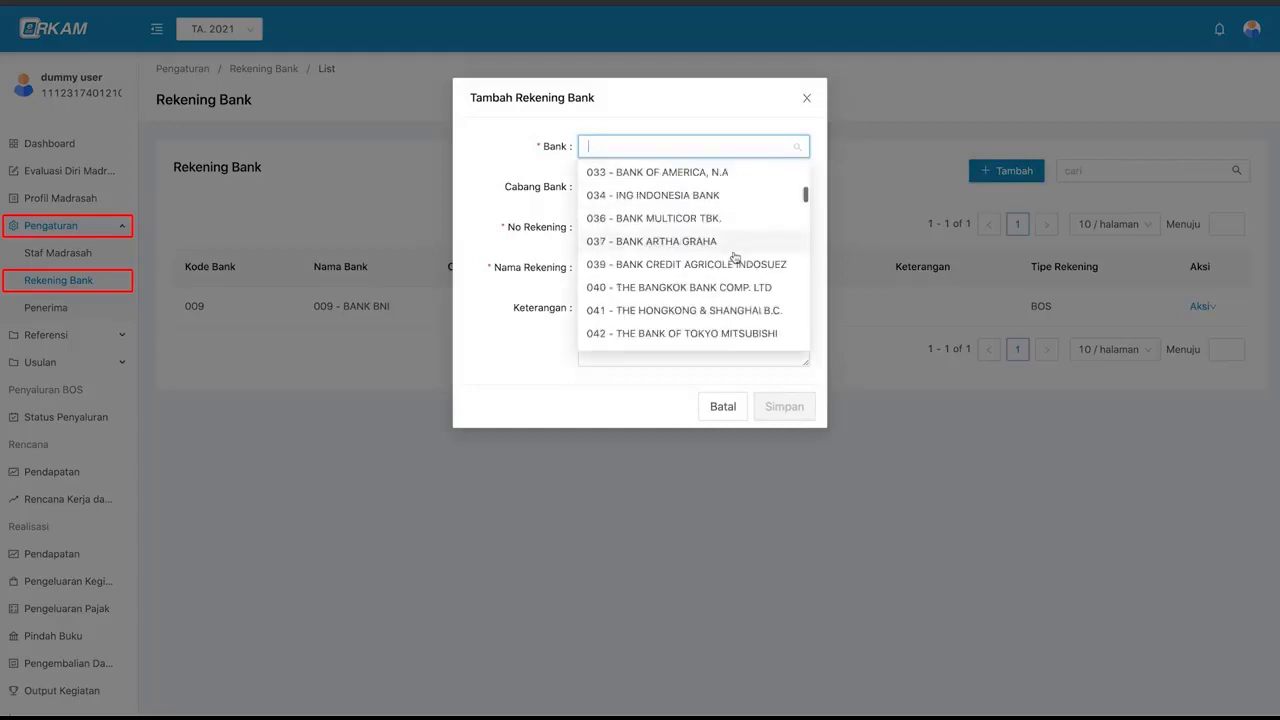
pyautogui.click(703, 176)
pyautogui.click(703, 188)
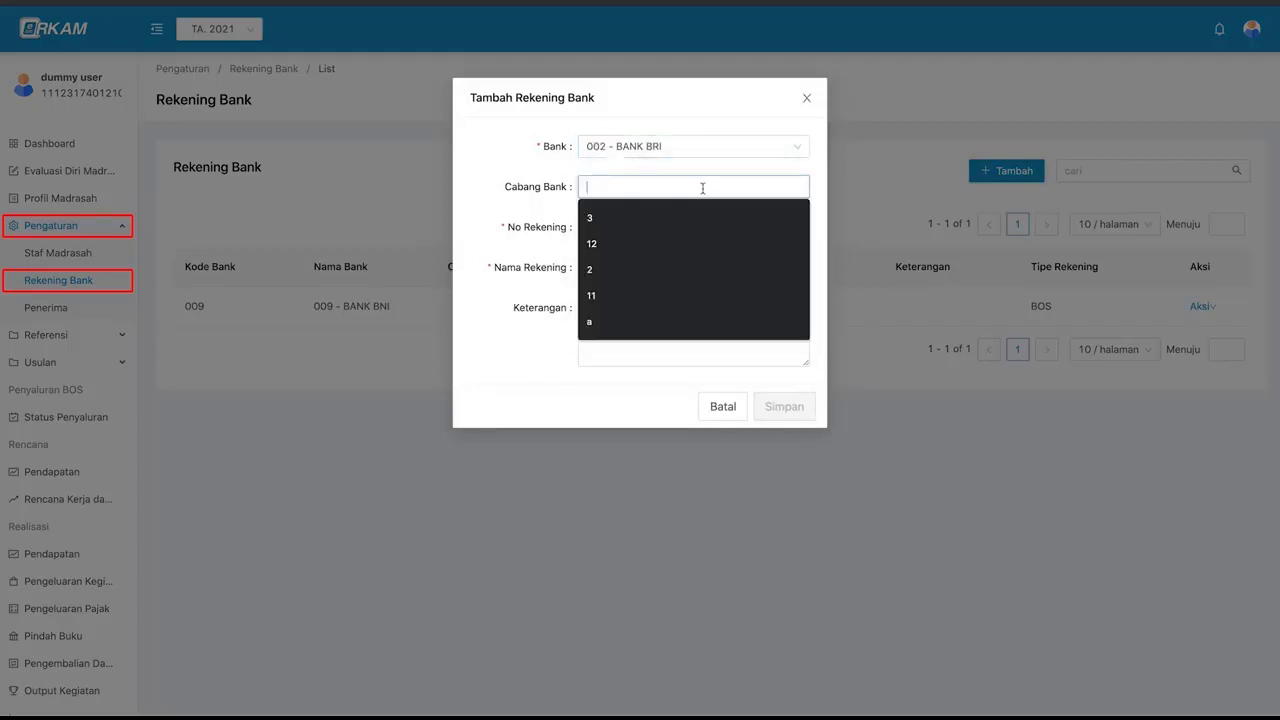
pyautogui.write('pasar minggu')
pyautogui.click(686, 228)
pyautogui.click(666, 268)
pyautogui.write('mis at taufiq')
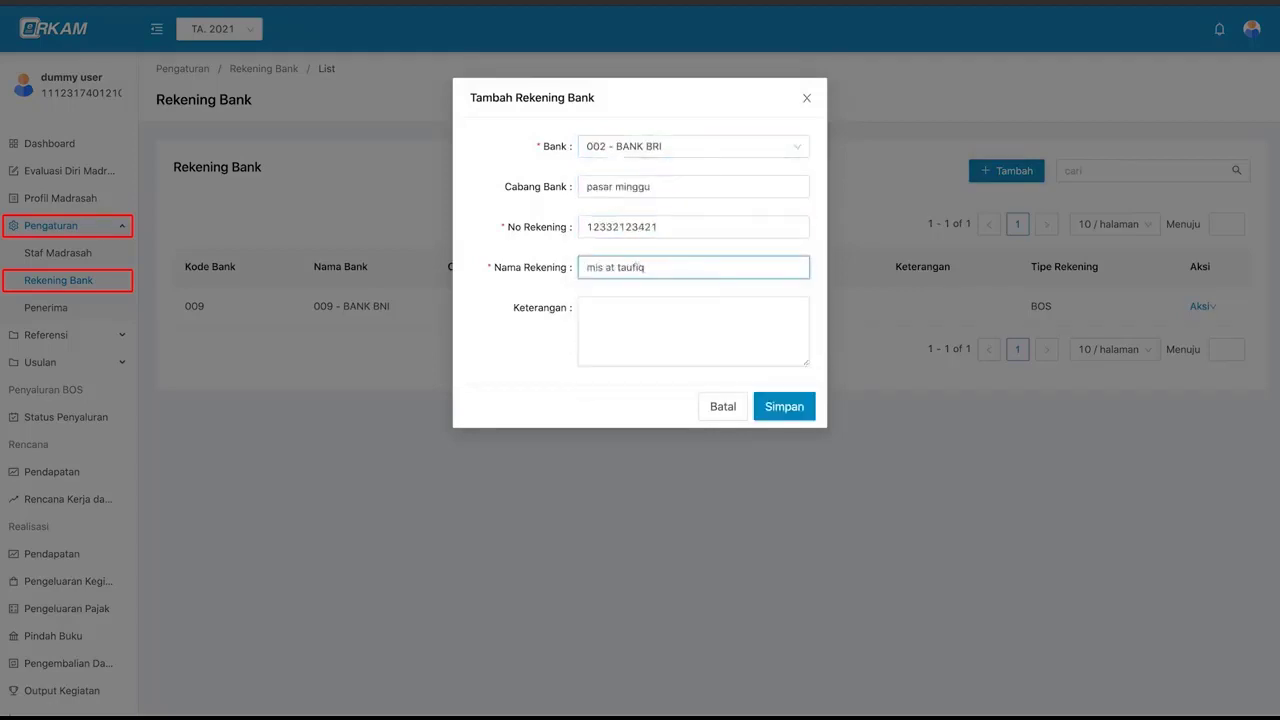
pyautogui.click(662, 333)
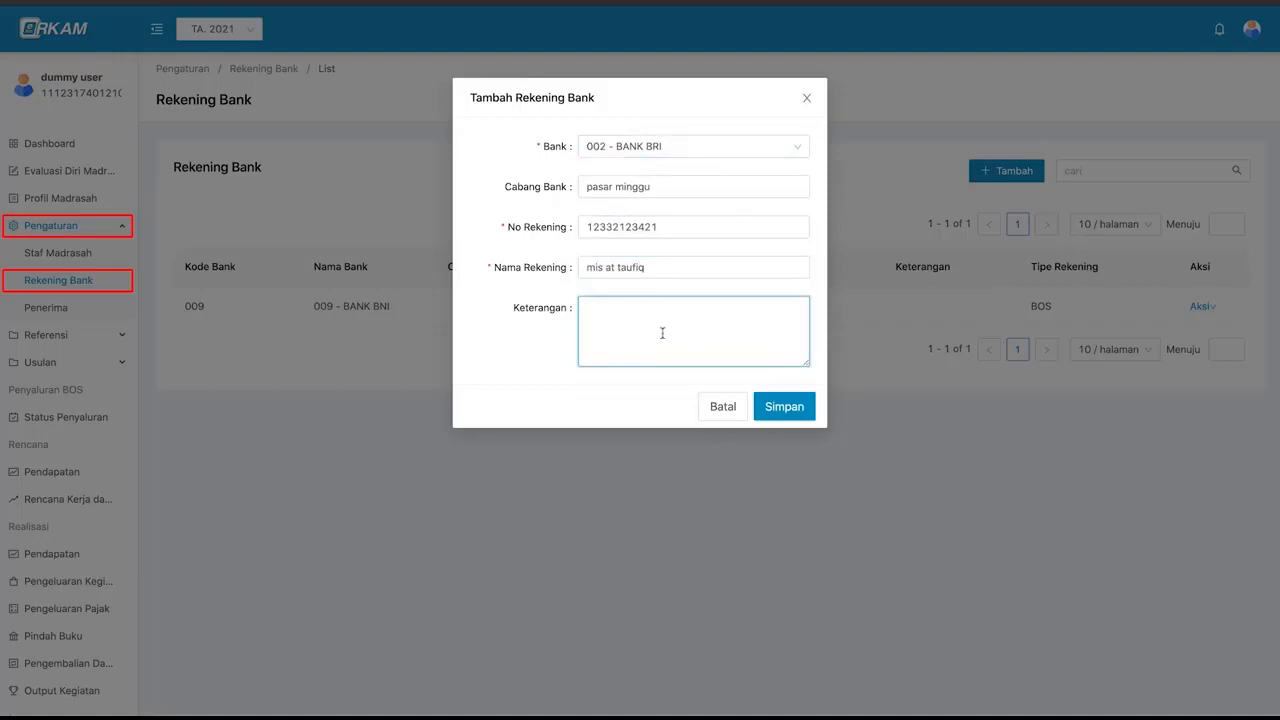
pyautogui.click(785, 408)
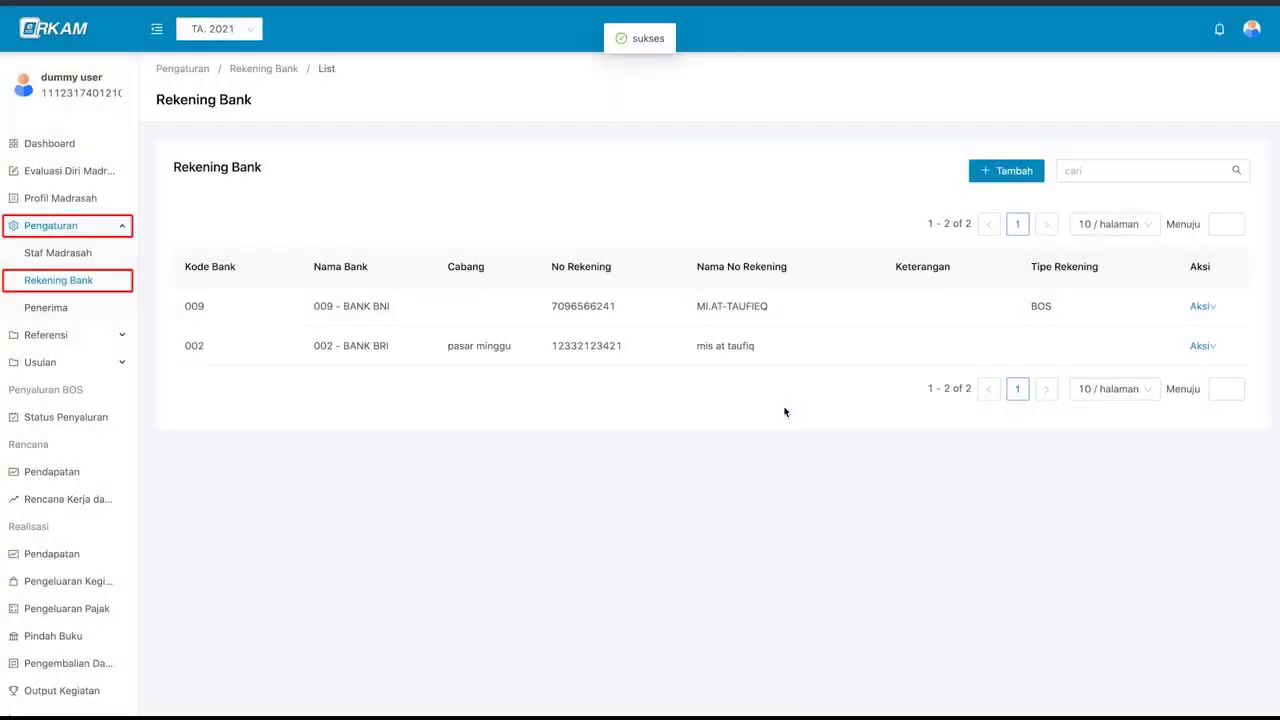
# - Focus the account list's search field while moving to the empty Penerima recipients page
pyautogui.click(1089, 172)
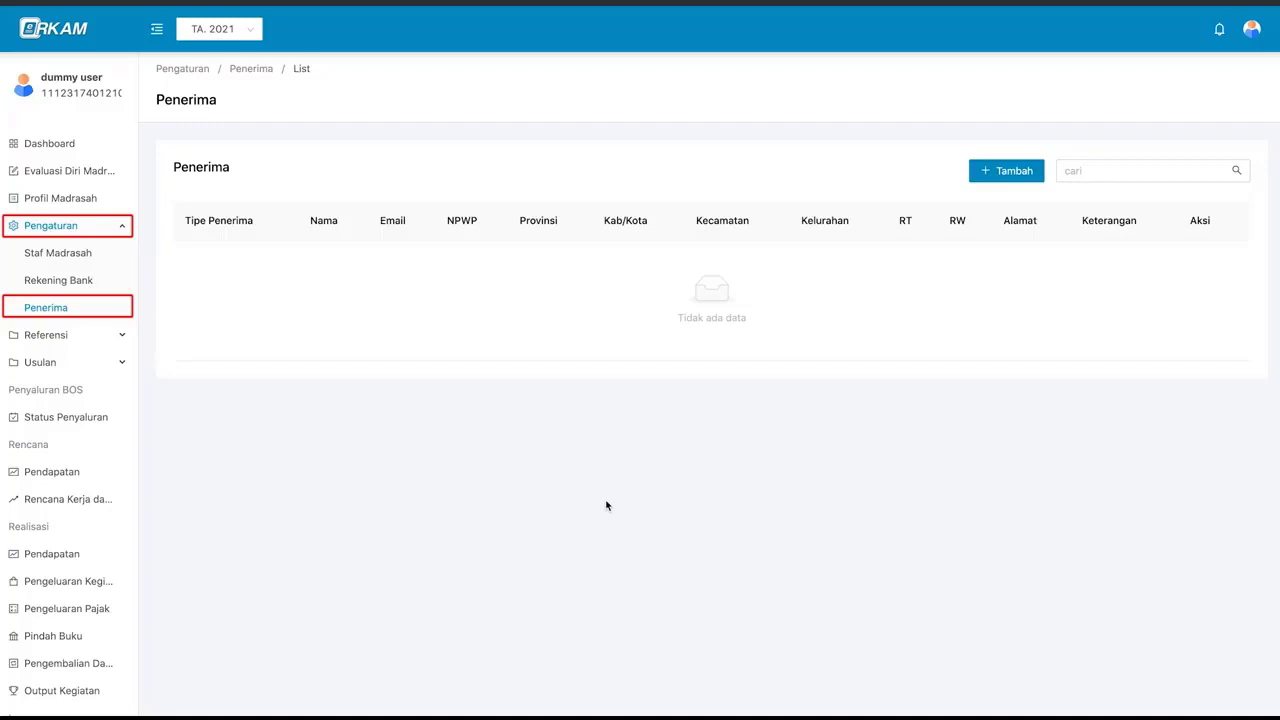
# - Start a new Individu recipient and enter the recipient's name, e-mail and NPWP number
pyautogui.click(1032, 180)
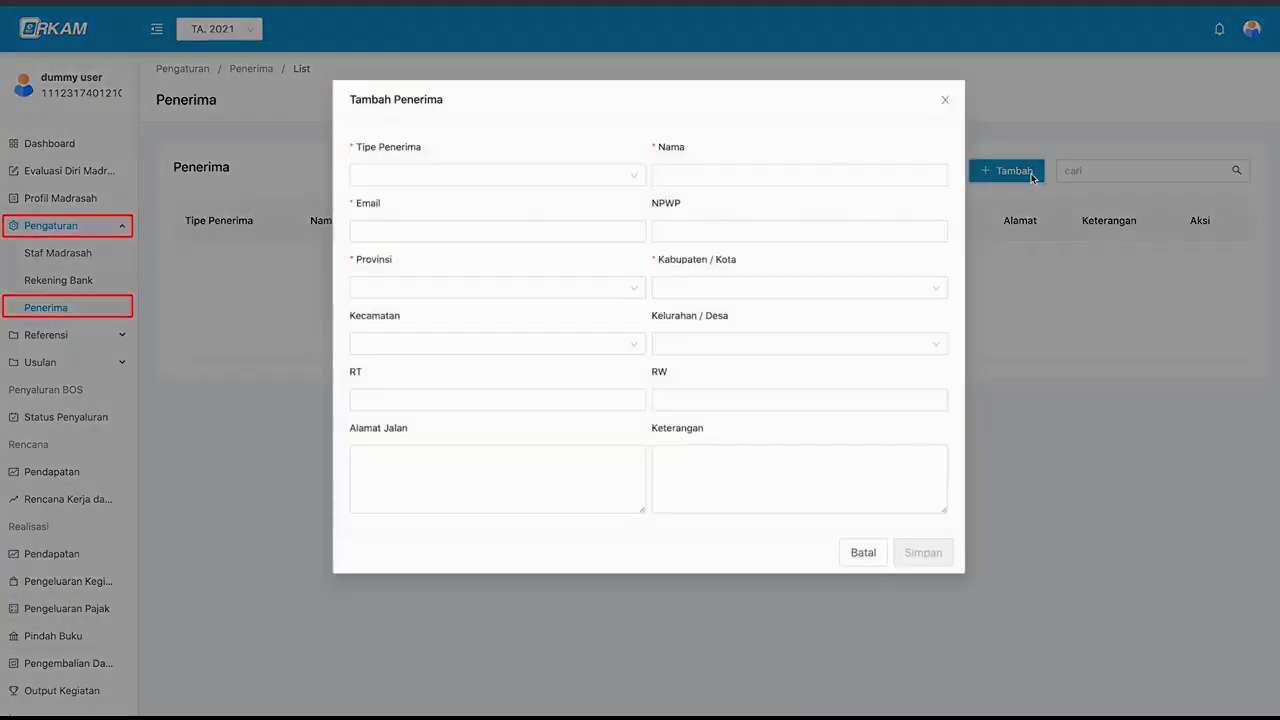
pyautogui.click(611, 174)
pyautogui.click(613, 150)
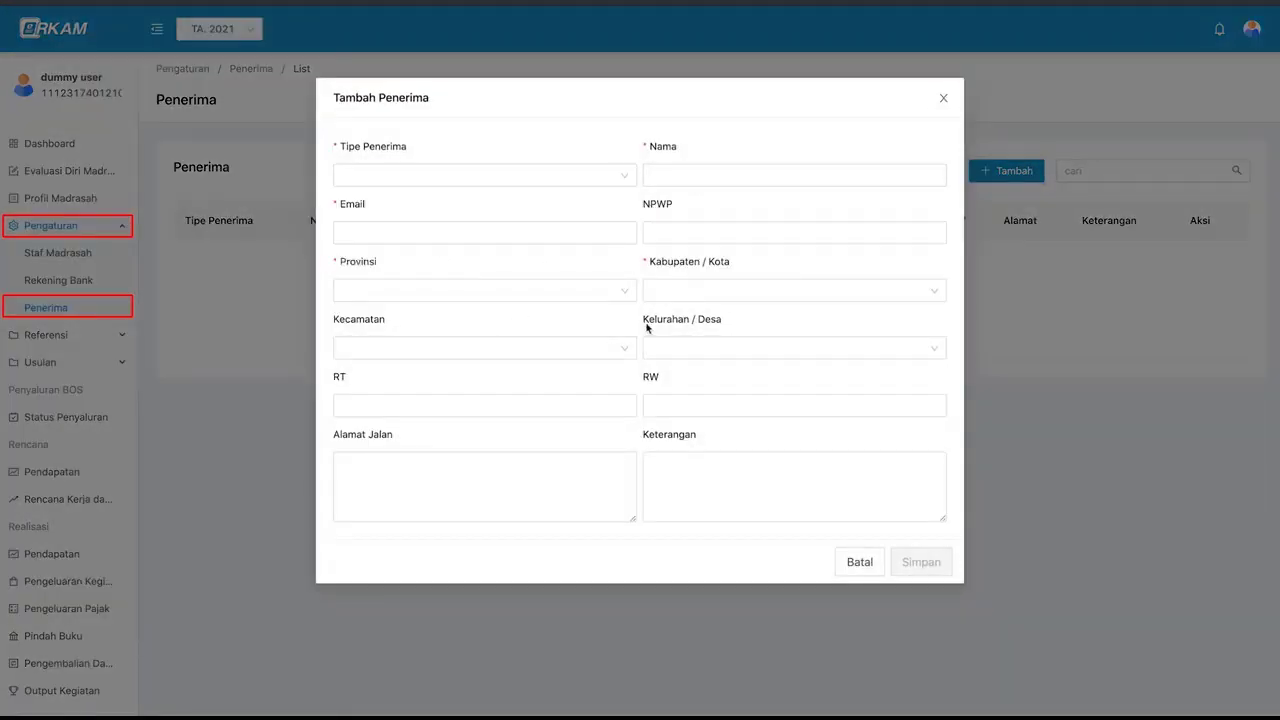
pyautogui.click(551, 174)
pyautogui.click(549, 228)
pyautogui.click(682, 176)
pyautogui.write('susi')
pyautogui.click(594, 234)
pyautogui.press('Tab')
# - Set the recipient's region to DKI Jakarta, Kota Jakarta Barat, Grogol Petamburan, Tomang
pyautogui.click(525, 290)
pyautogui.write('jaka')
pyautogui.click(480, 318)
pyautogui.click(694, 292)
pyautogui.click(698, 392)
pyautogui.click(574, 348)
pyautogui.click(548, 401)
pyautogui.click(684, 348)
pyautogui.click(680, 425)
# - Enter RT 3 and the street address, then save the new recipient
pyautogui.click(597, 407)
pyautogui.write('3')
pyautogui.press('Tab')
pyautogui.click(596, 462)
pyautogui.click(718, 473)
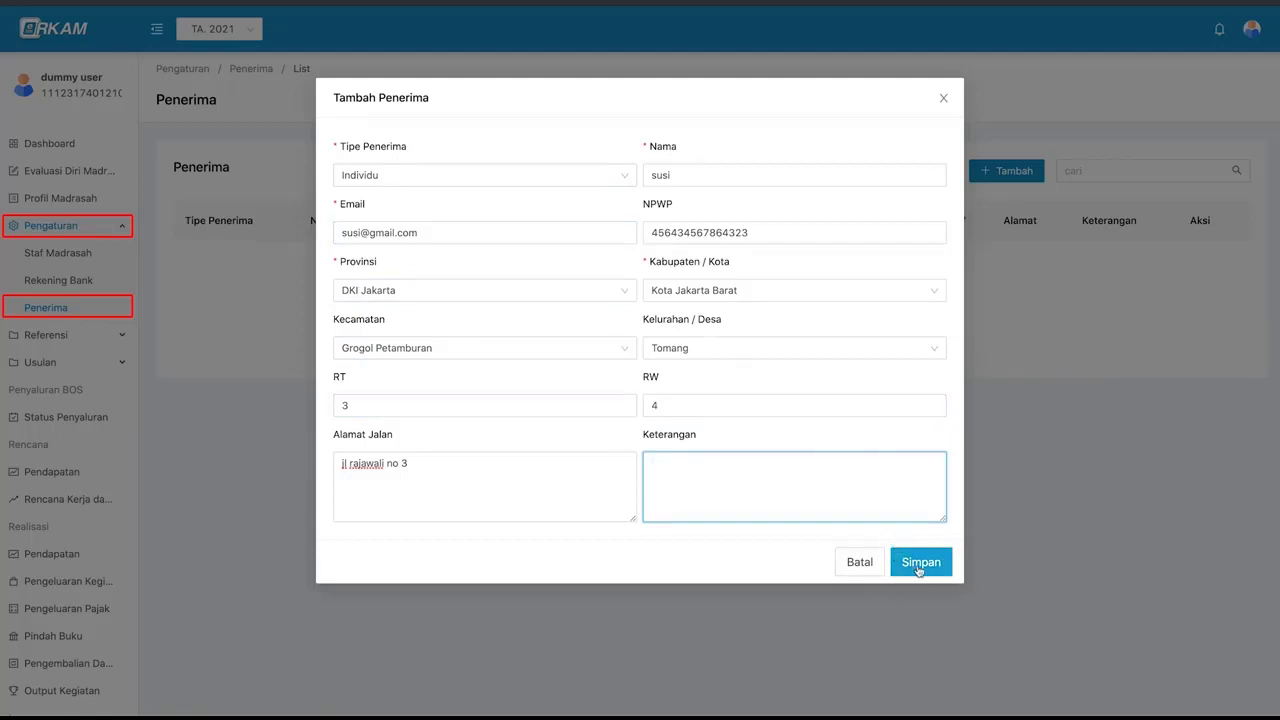
pyautogui.click(918, 568)
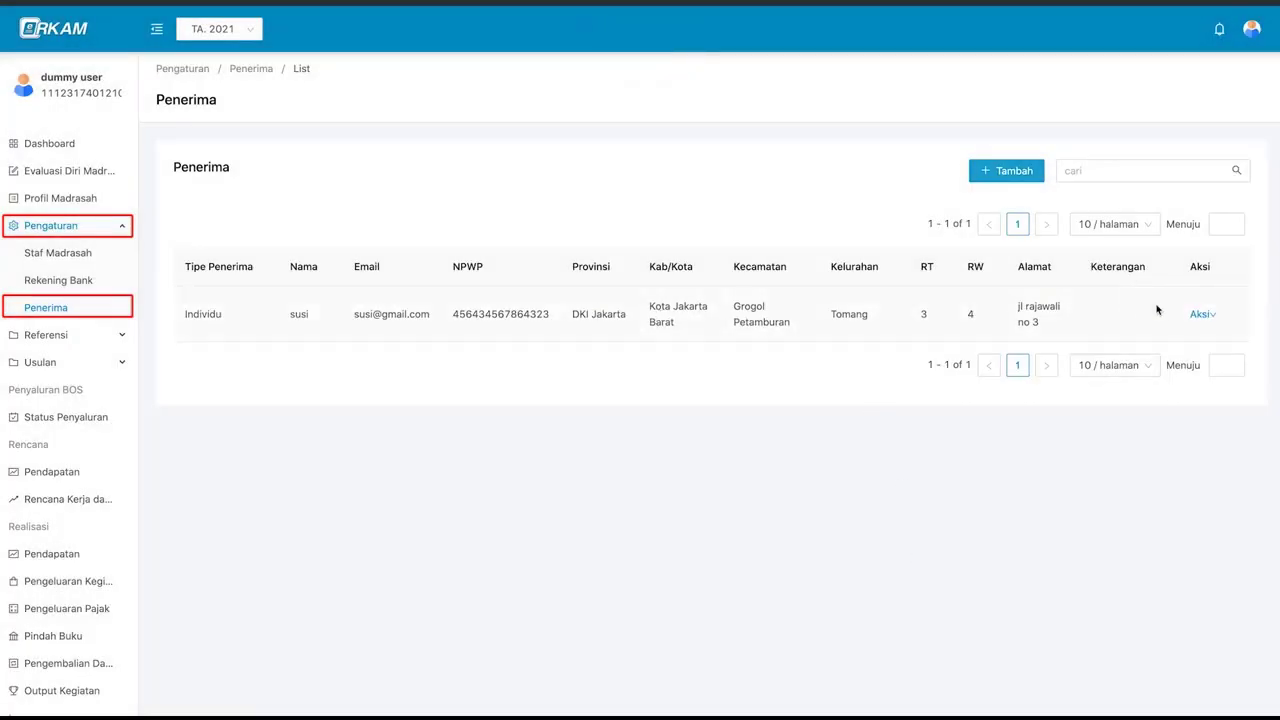
pyautogui.click(1200, 315)
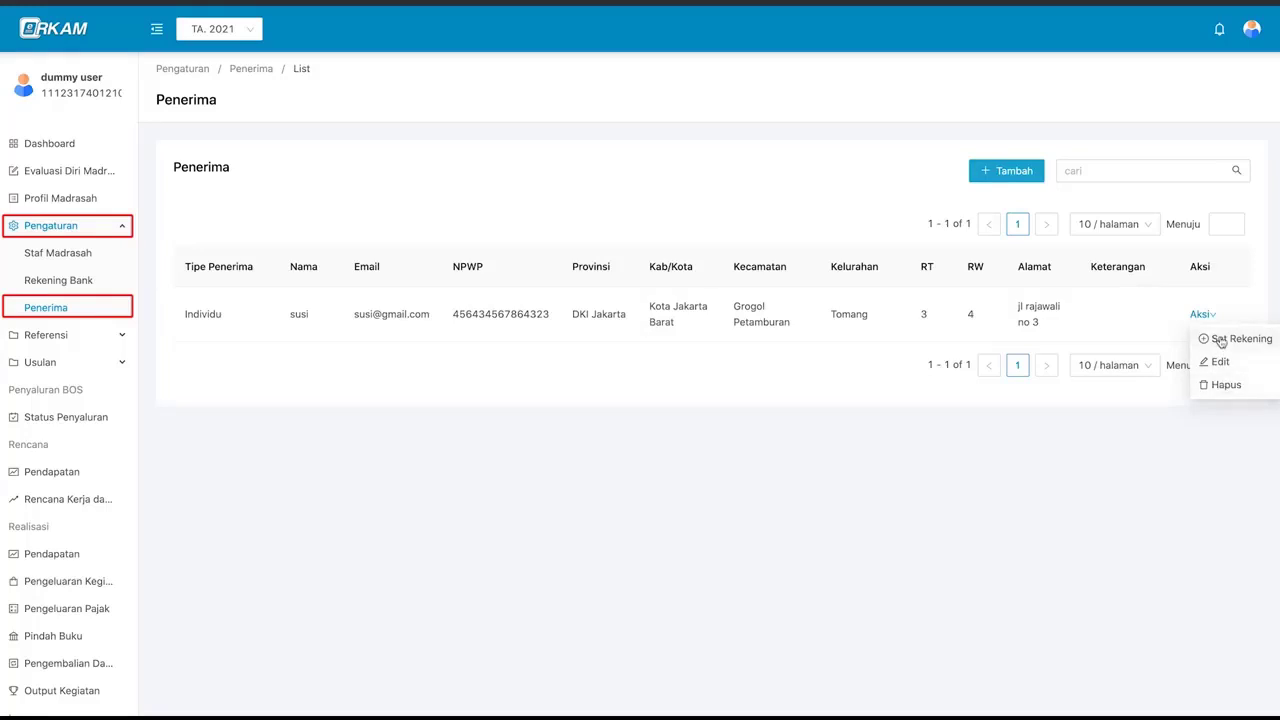
# - Add a BANK BRI account for the recipient with its account number and holder name
pyautogui.click(1237, 342)
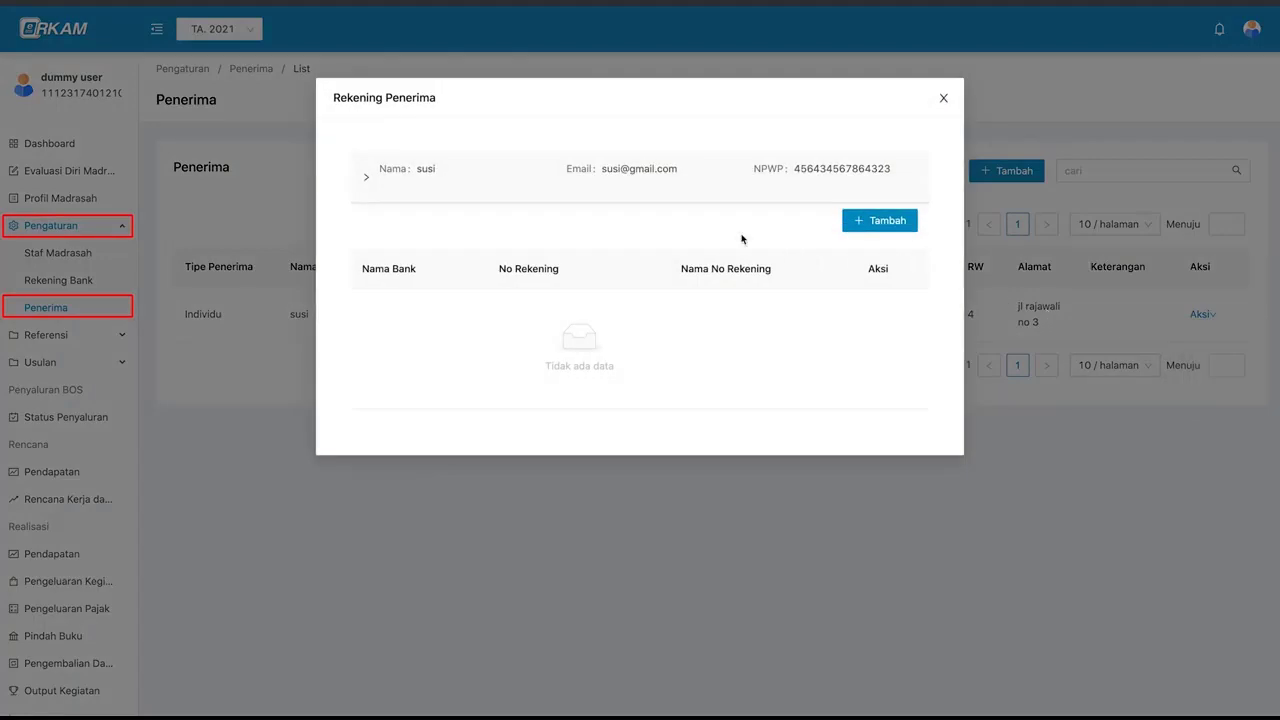
pyautogui.click(886, 226)
pyautogui.click(728, 200)
pyautogui.scroll(-2, 714, 306)
pyautogui.click(416, 225)
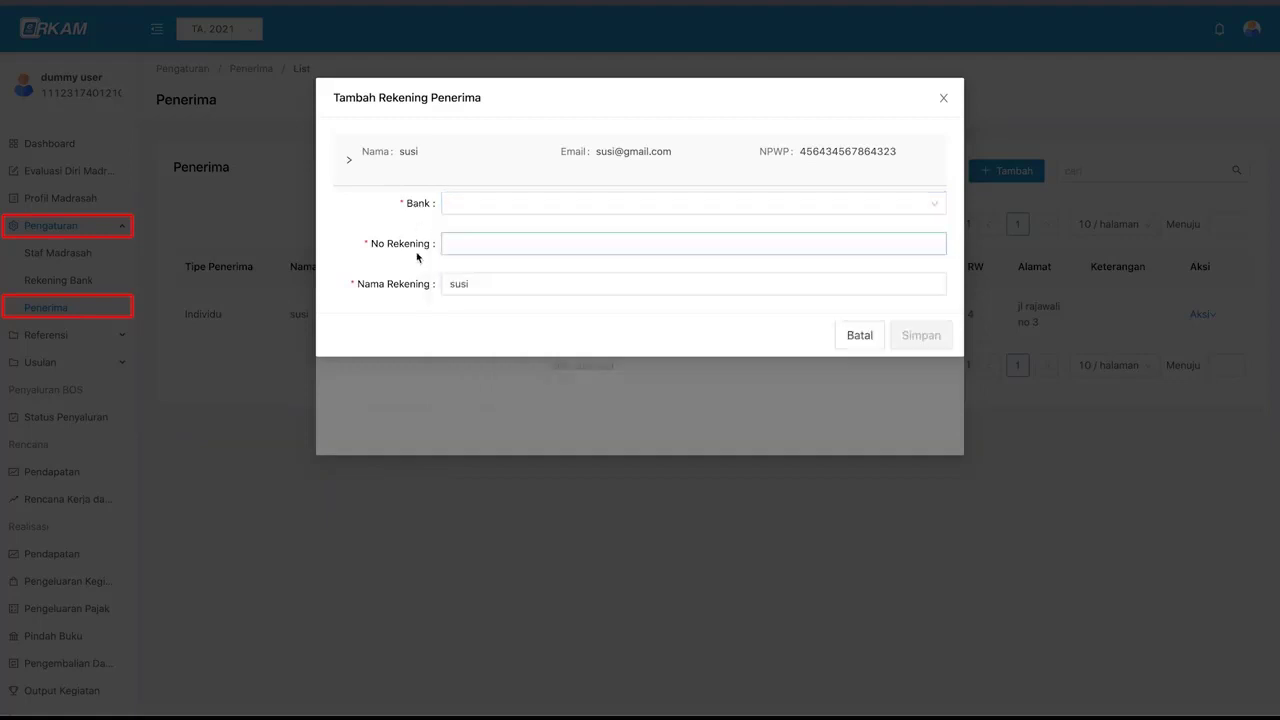
pyautogui.click(476, 205)
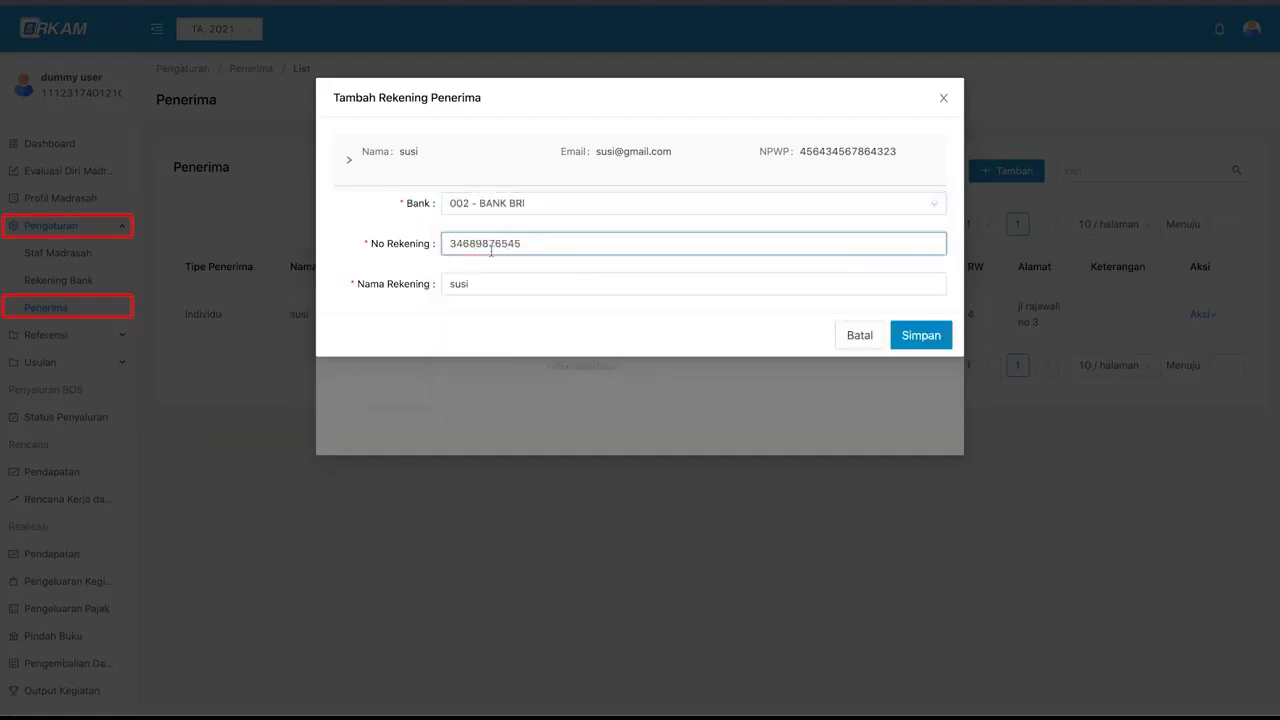
pyautogui.click(640, 288)
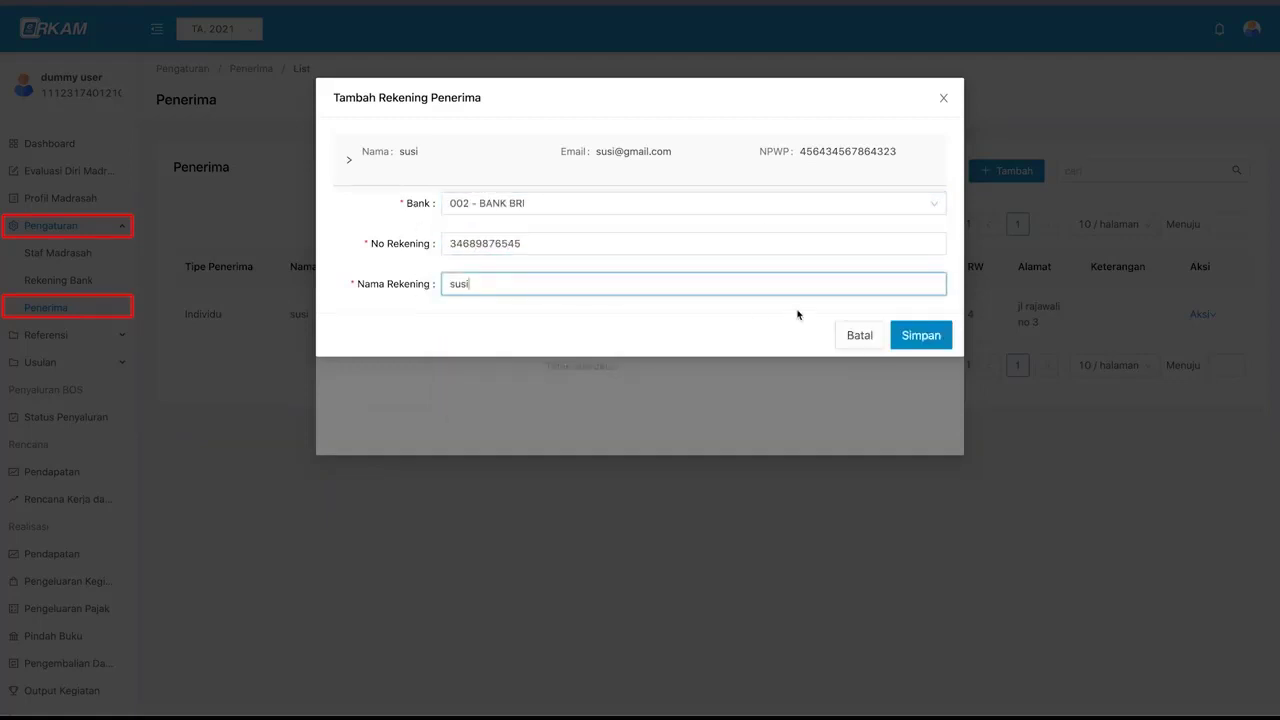
pyautogui.click(915, 338)
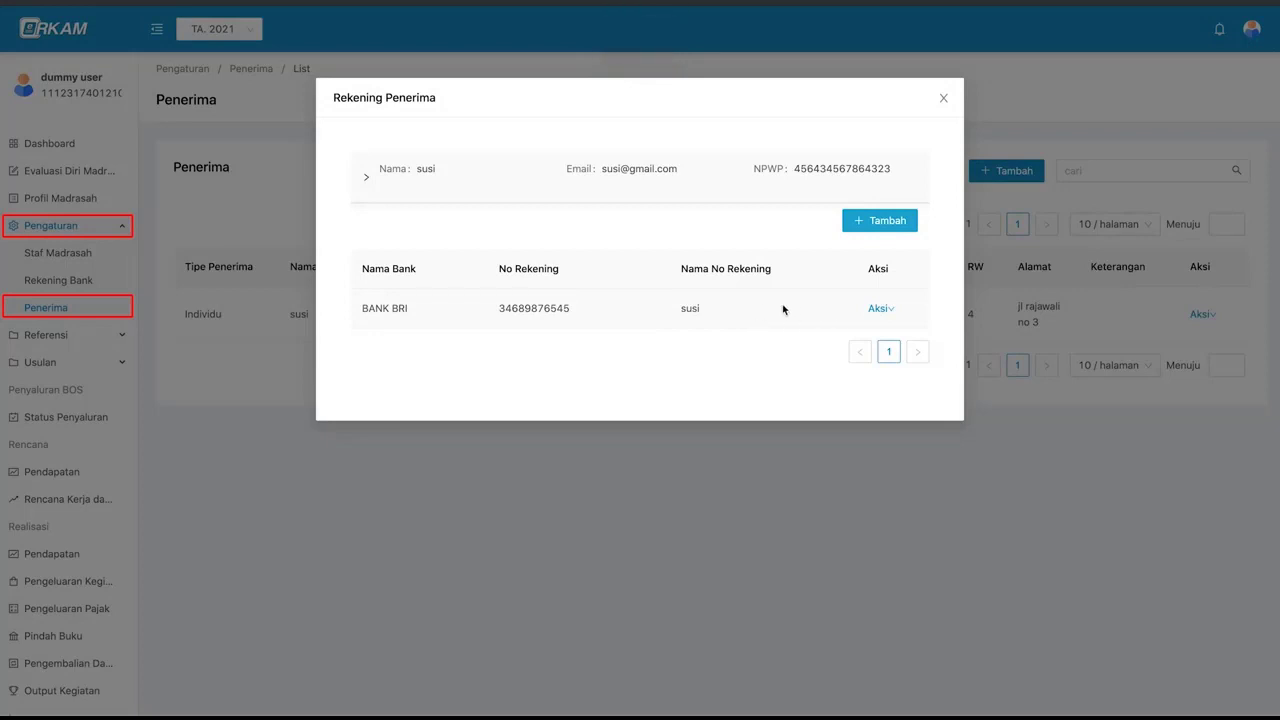
# - Add a second recipient account at 008 - BANK MANDIRI with its account number
pyautogui.click(880, 220)
pyautogui.click(880, 204)
pyautogui.click(640, 277)
pyautogui.click(637, 244)
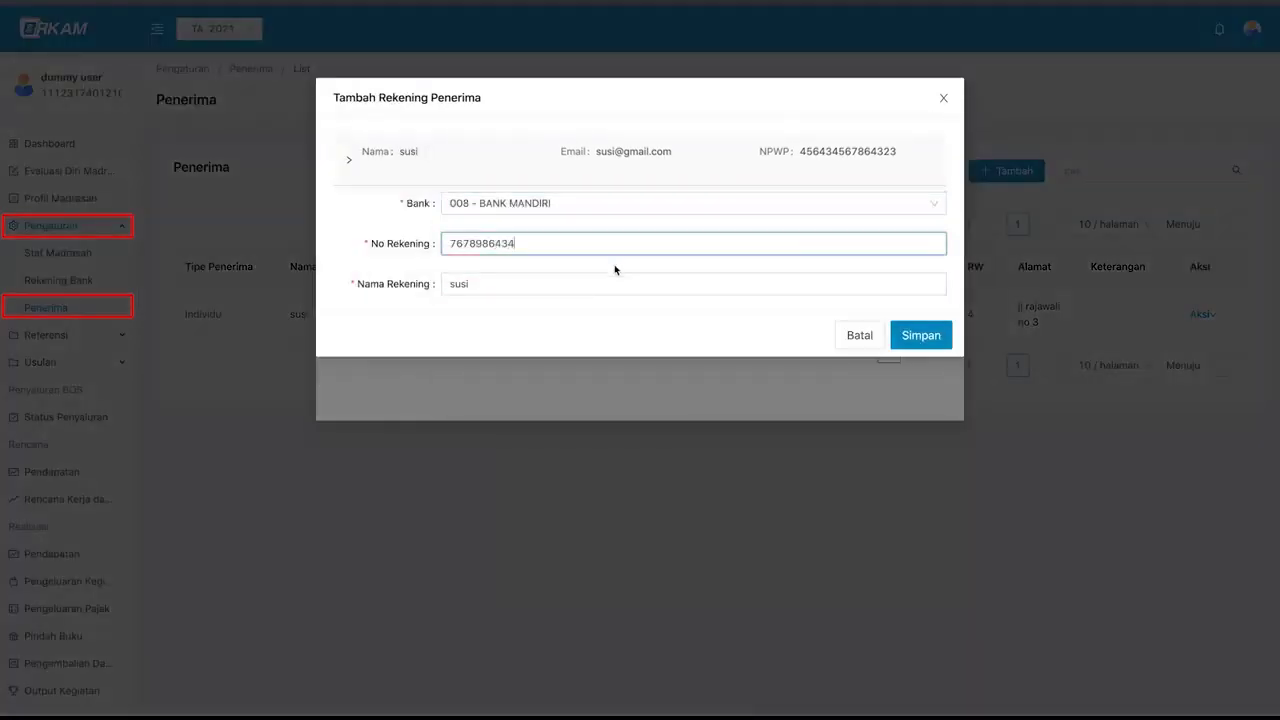
pyautogui.click(909, 336)
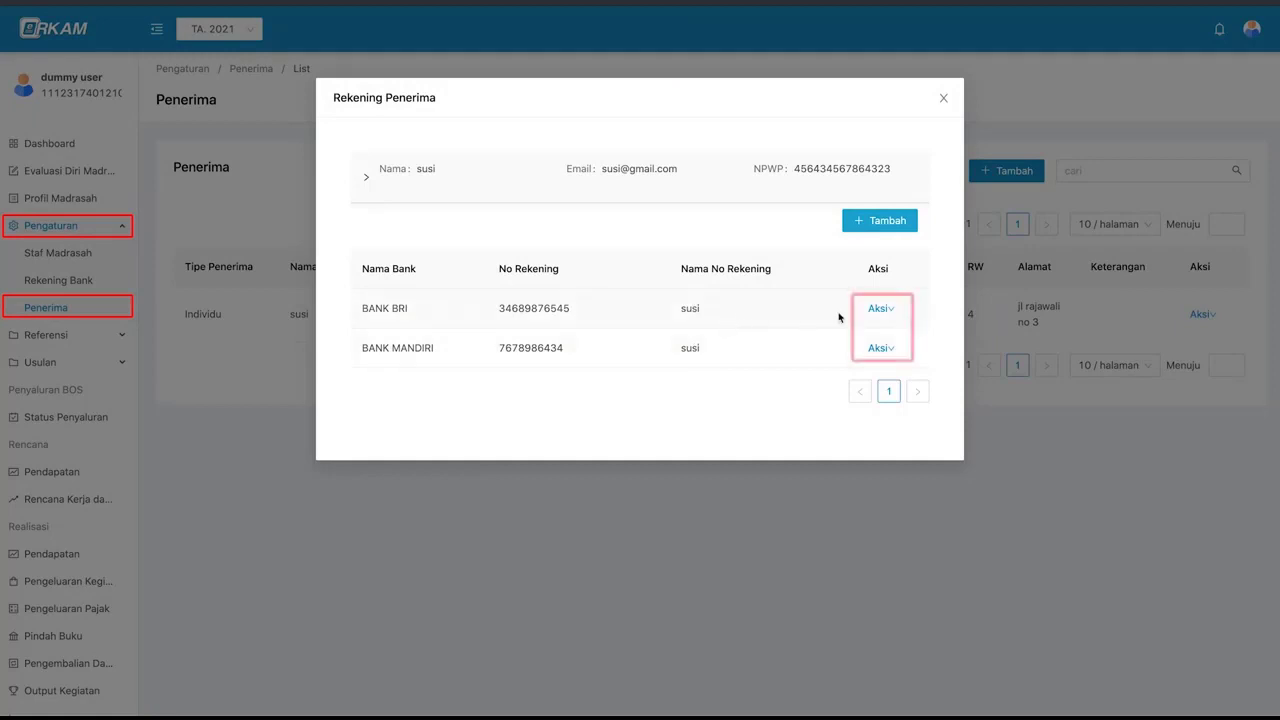
# - Correct the BANK BRI account number and save it
pyautogui.moveTo(875, 316)
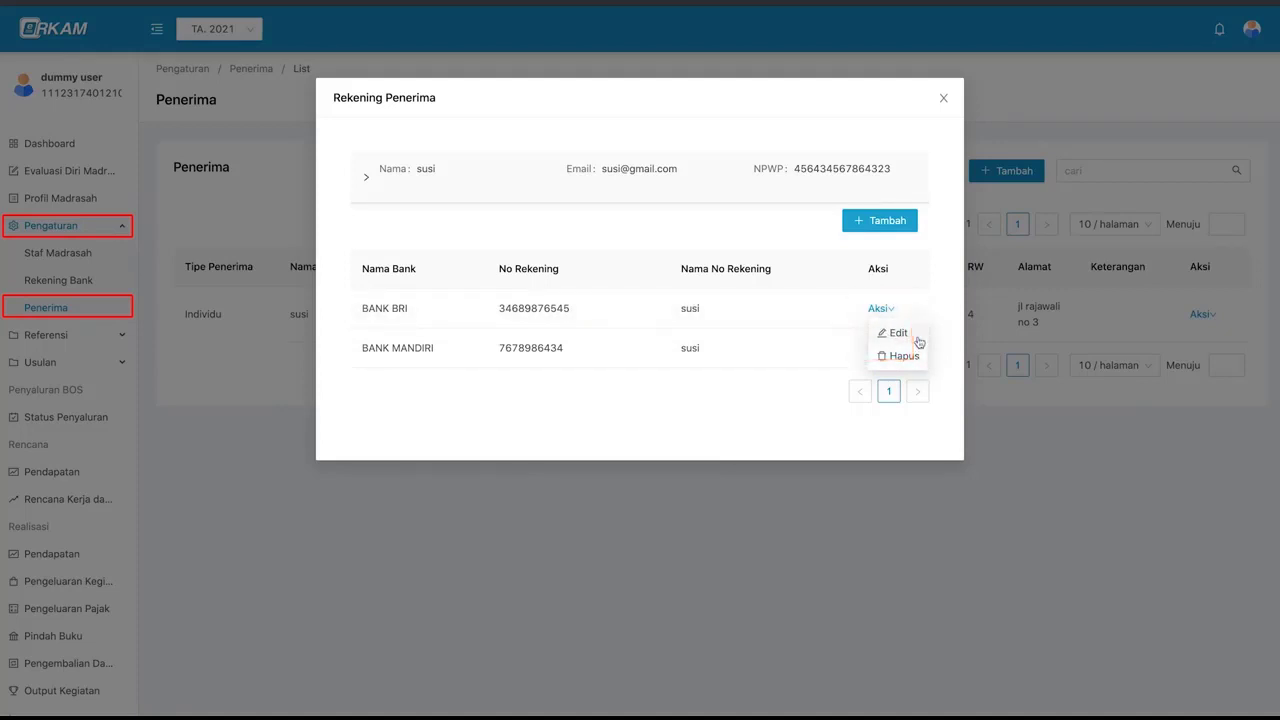
pyautogui.click(918, 341)
pyautogui.click(578, 244)
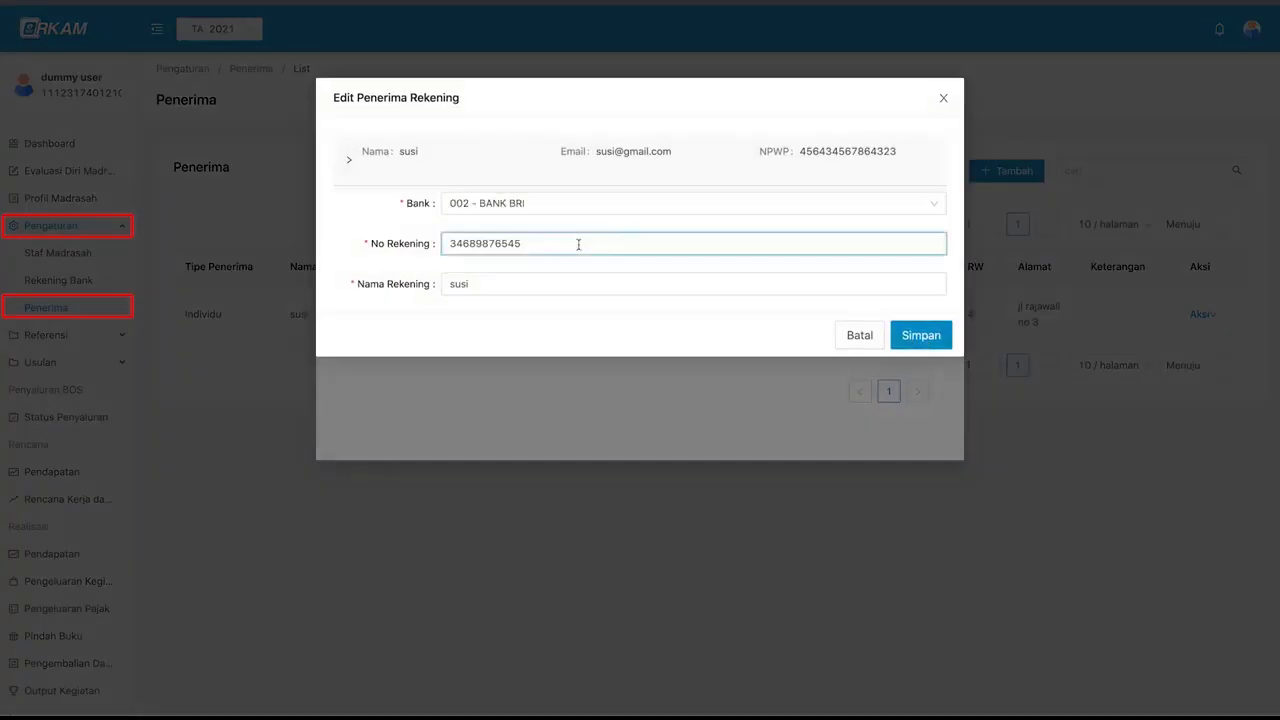
pyautogui.write('7')
pyautogui.click(912, 336)
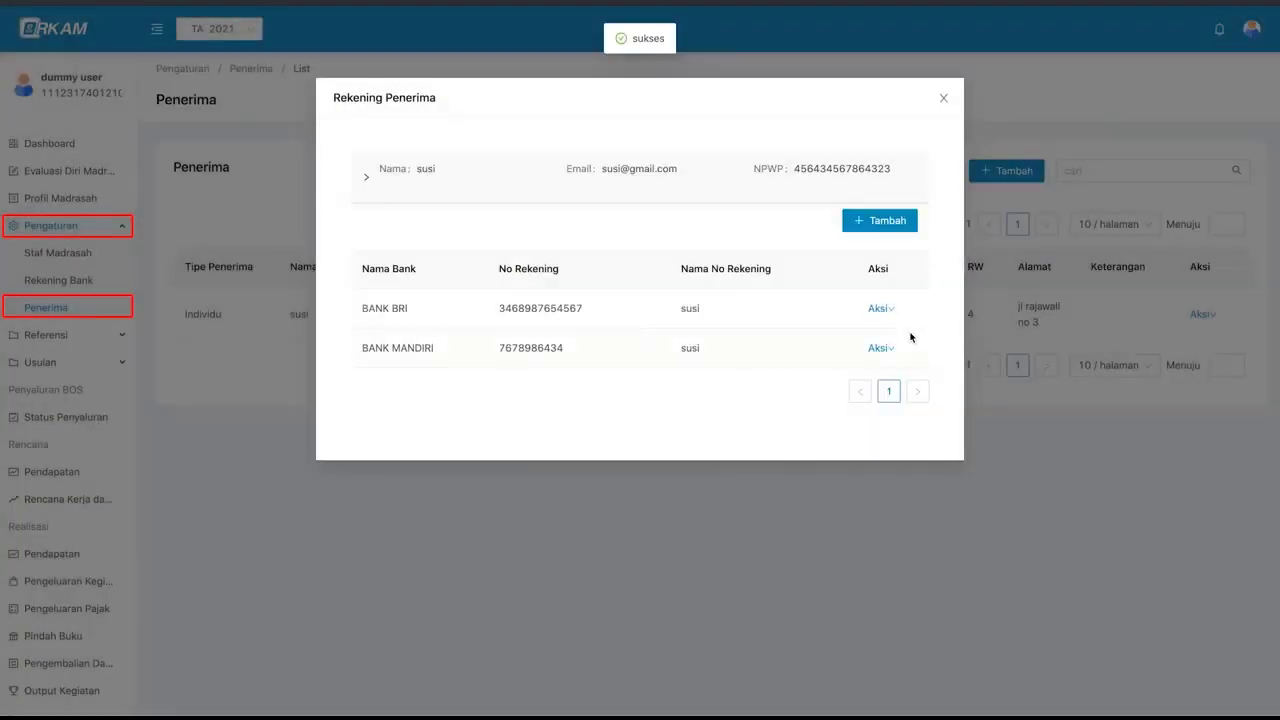
# - Delete the BANK MANDIRI account and close the recipient's account window
pyautogui.moveTo(886, 350)
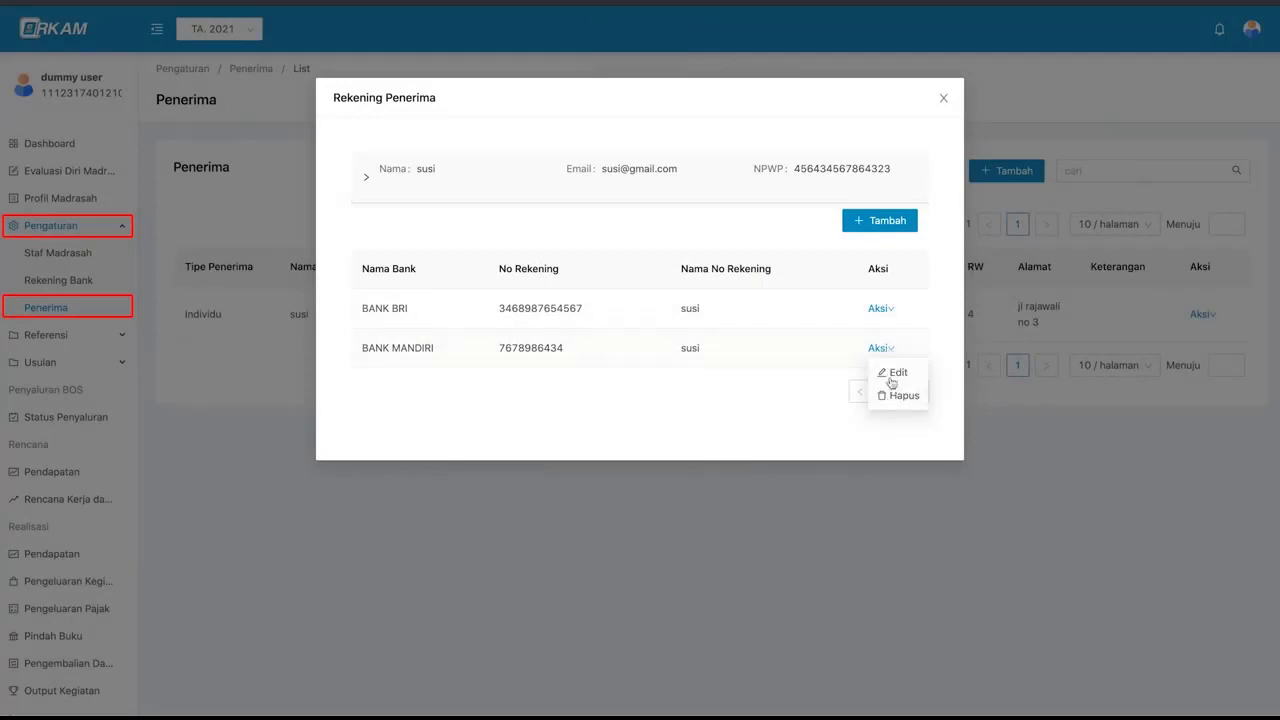
pyautogui.click(911, 399)
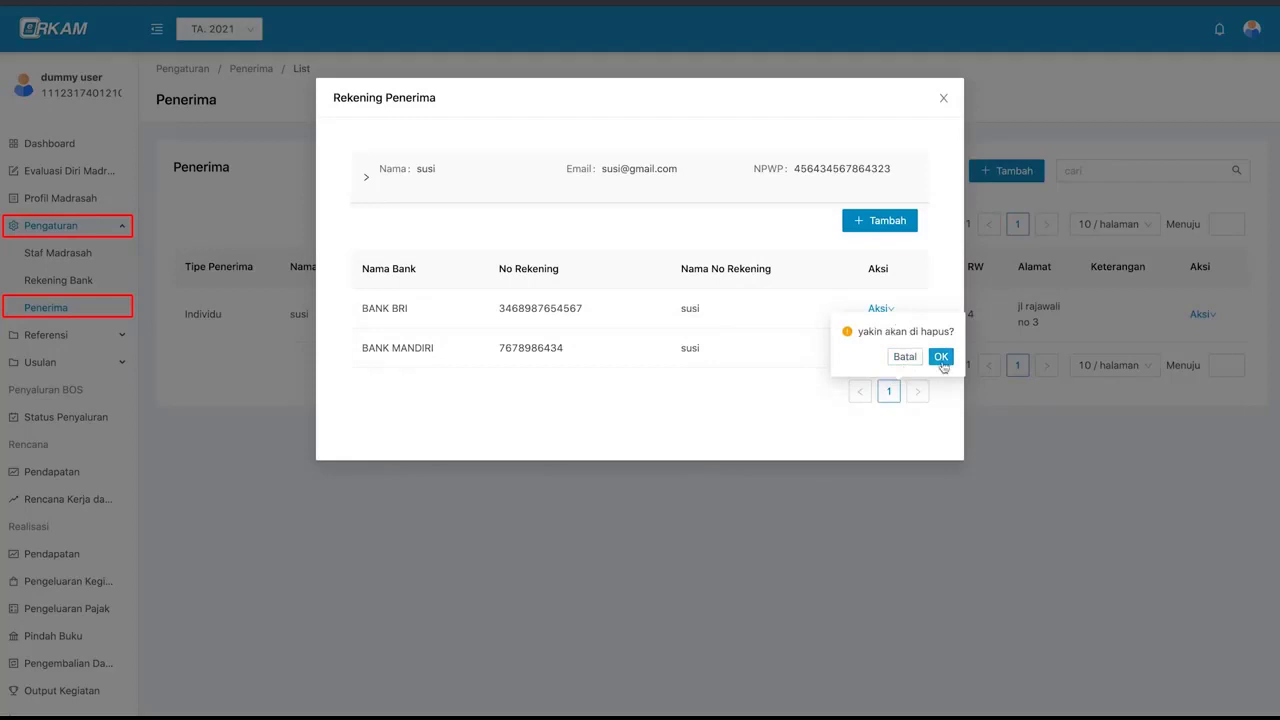
pyautogui.click(941, 356)
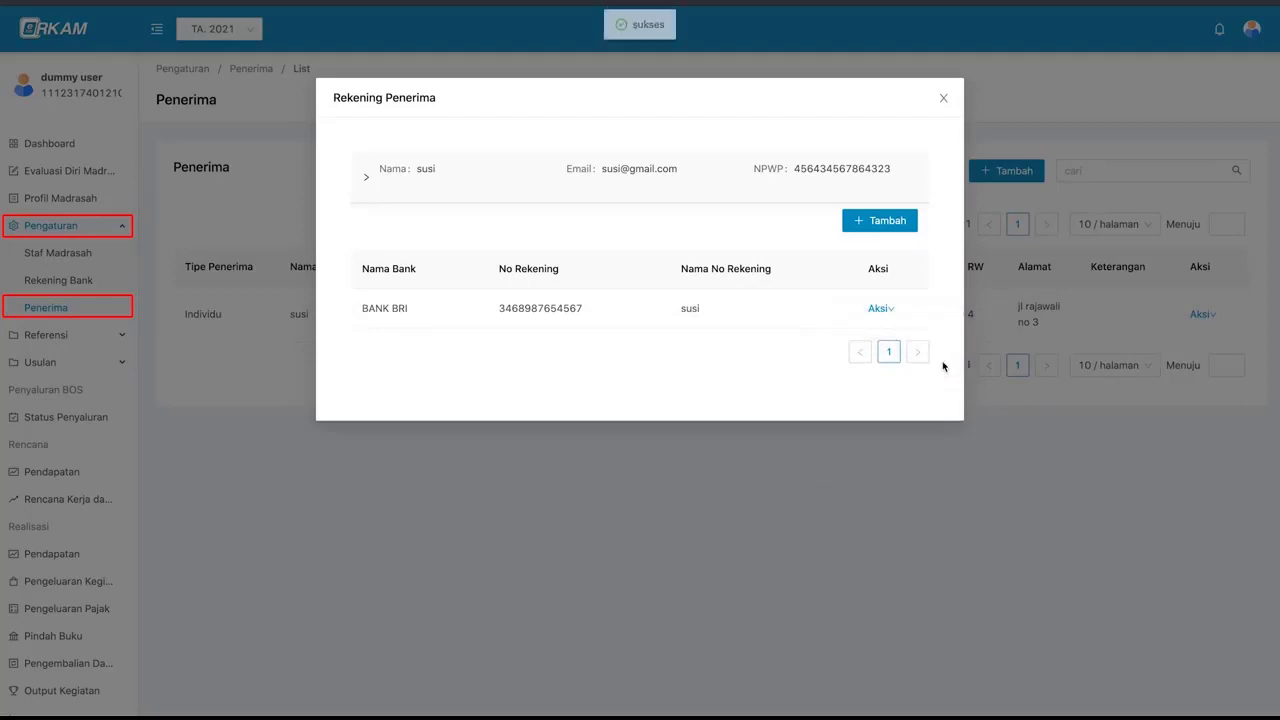
pyautogui.click(943, 99)
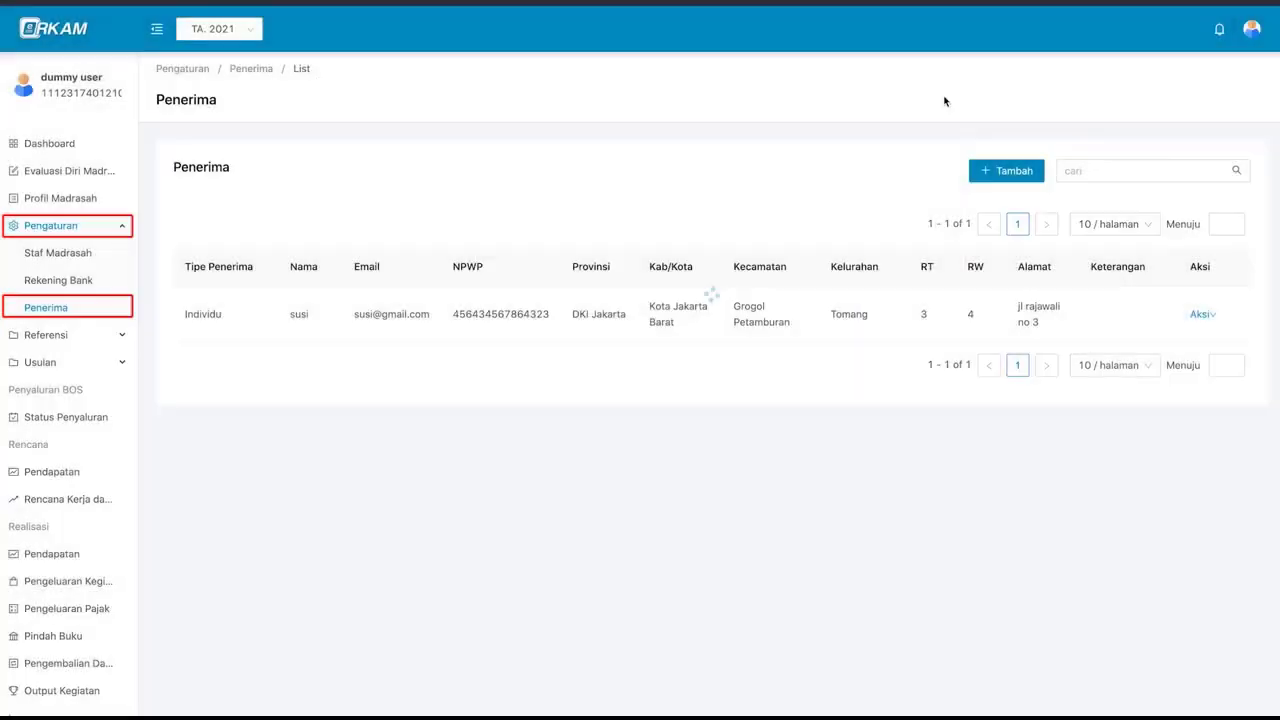
# - Move the recipient's address to Kota Jakarta Utara, with Tanjung Priok as district and village
pyautogui.click(1198, 314)
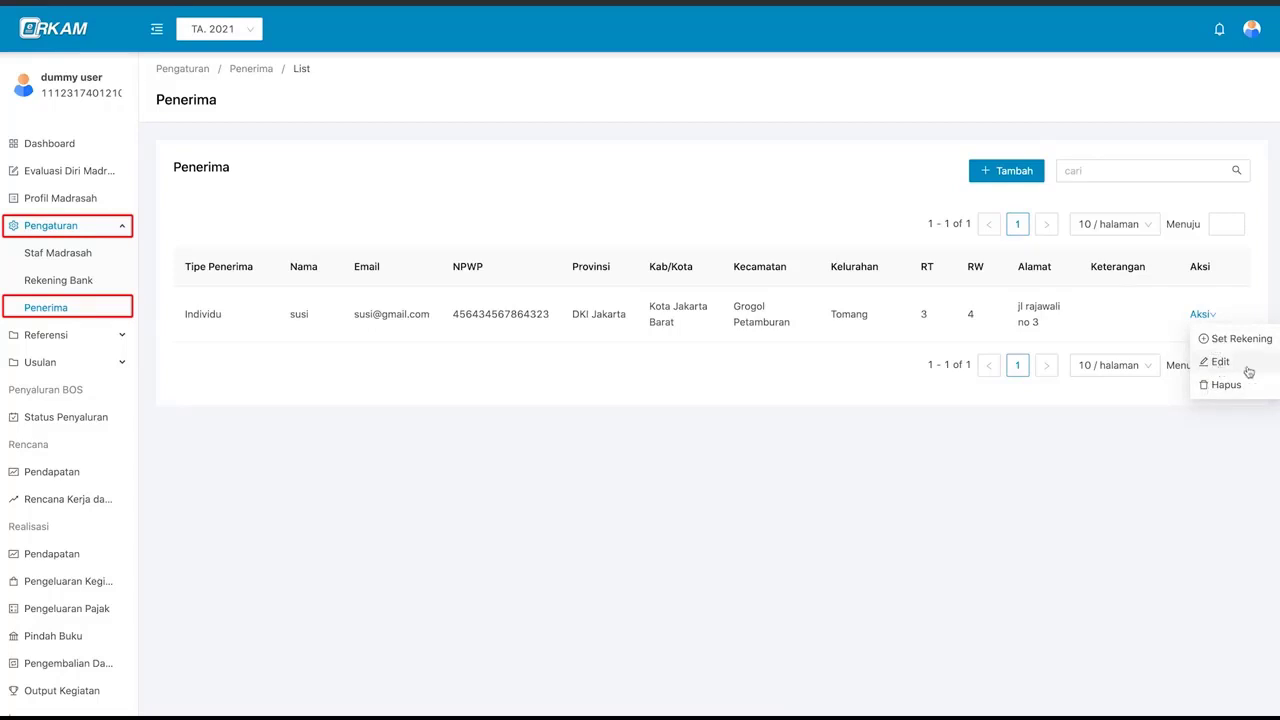
pyautogui.click(1247, 370)
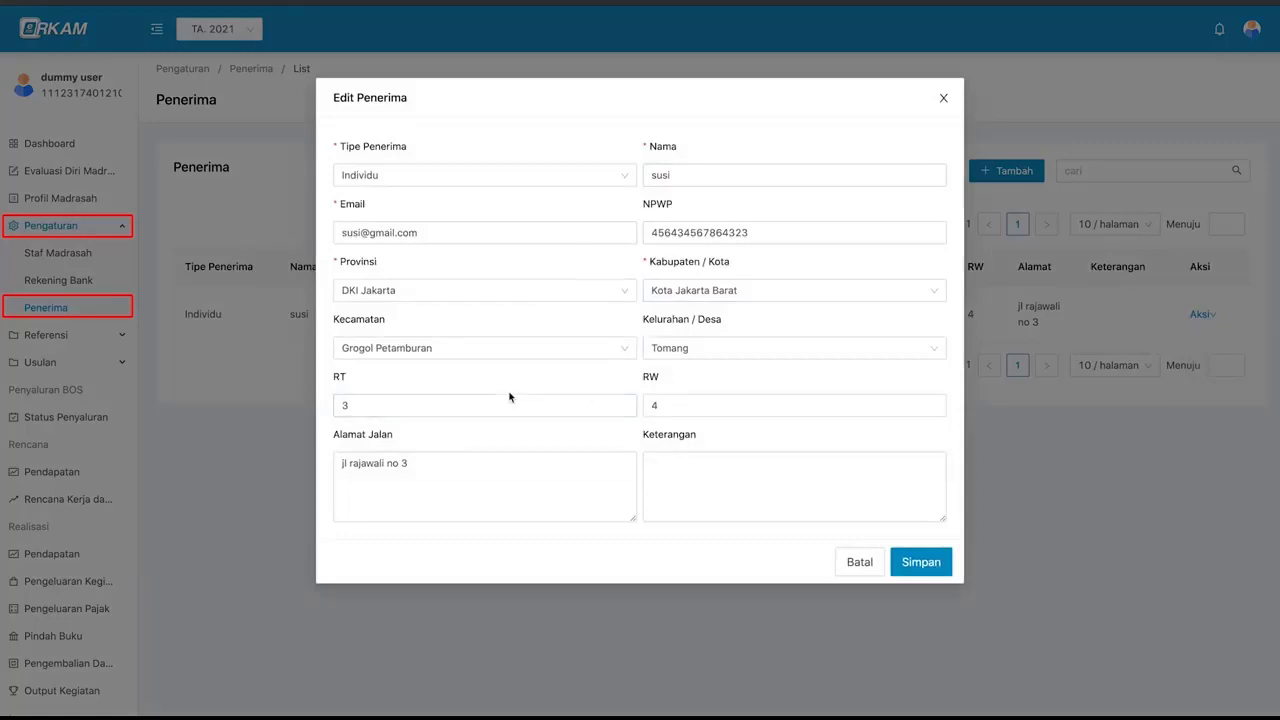
pyautogui.click(685, 292)
pyautogui.click(694, 365)
pyautogui.click(546, 350)
pyautogui.click(560, 377)
pyautogui.click(666, 350)
pyautogui.click(690, 377)
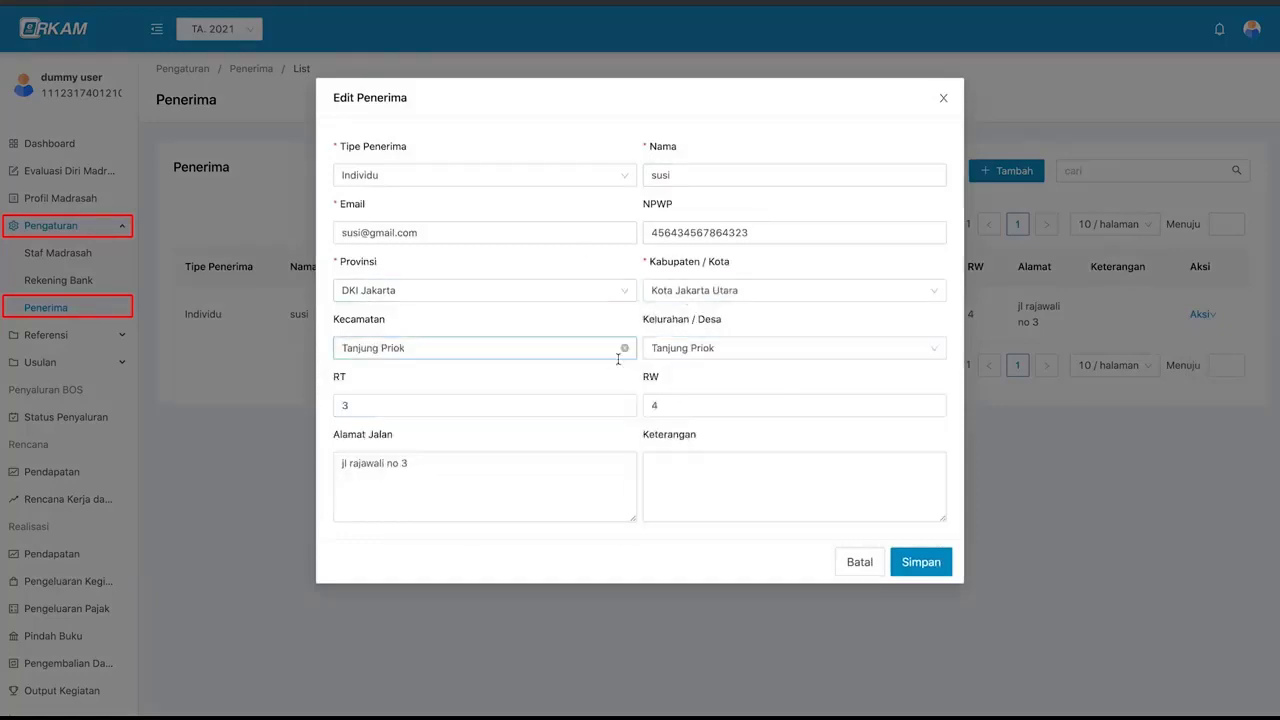
pyautogui.click(913, 566)
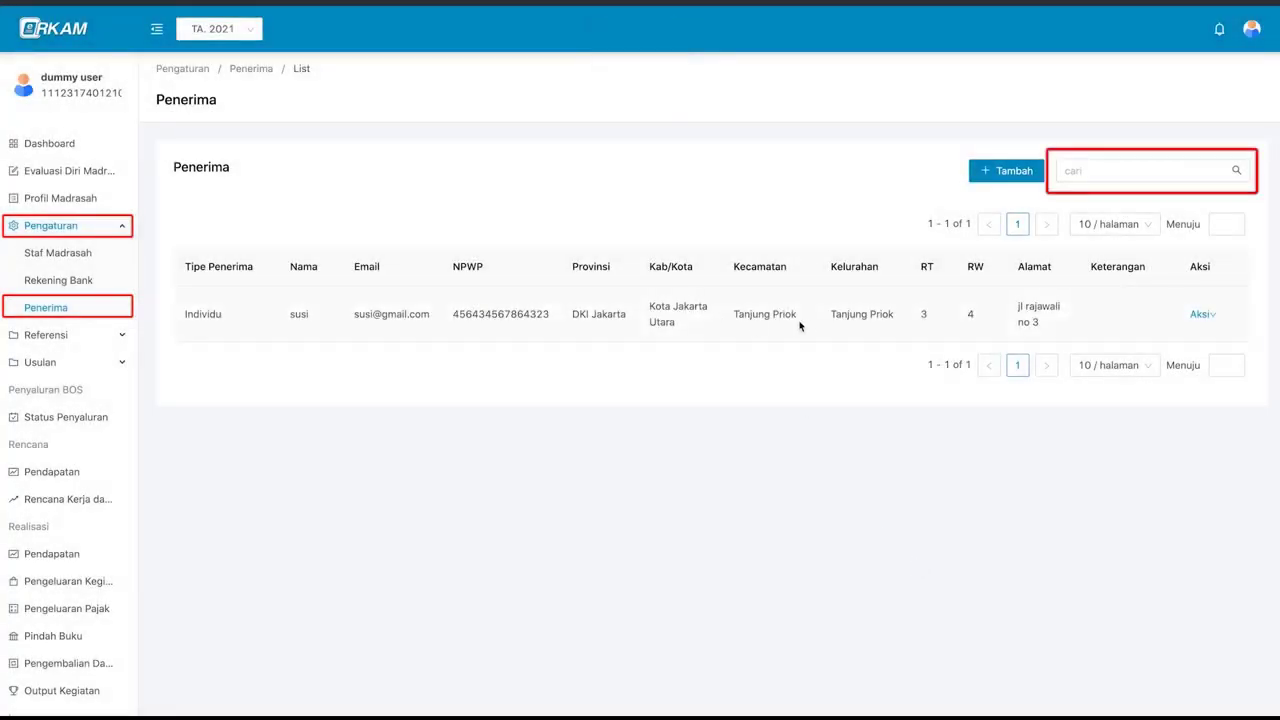
# - Search the recipient list by name and reopen the recipient's bank account window
pyautogui.click(1100, 170)
pyautogui.press('Return')
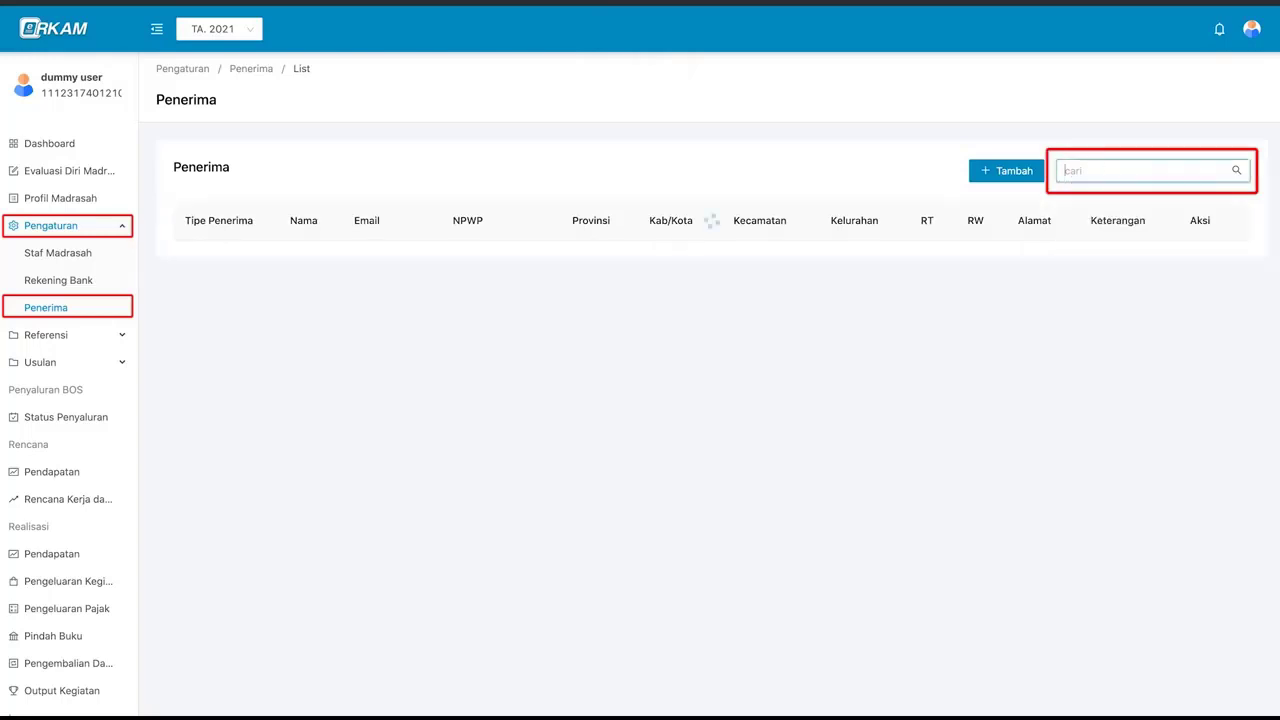
pyautogui.write('sus')
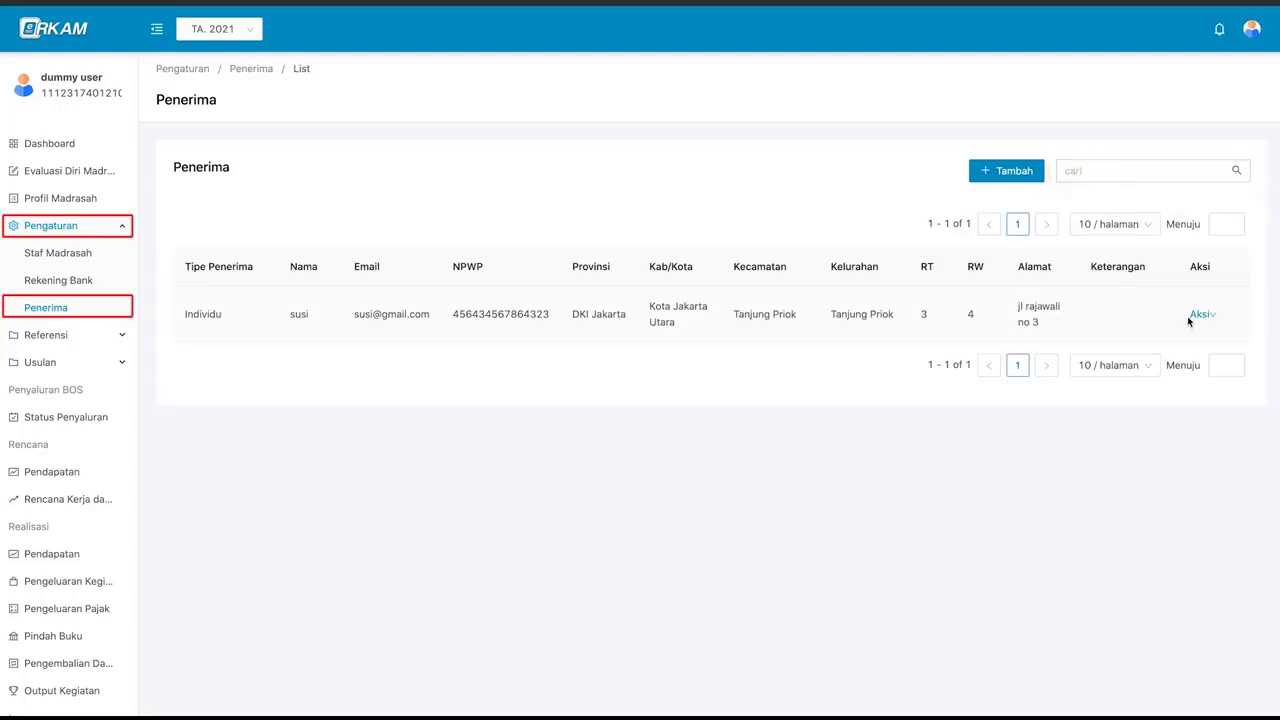
pyautogui.click(1199, 319)
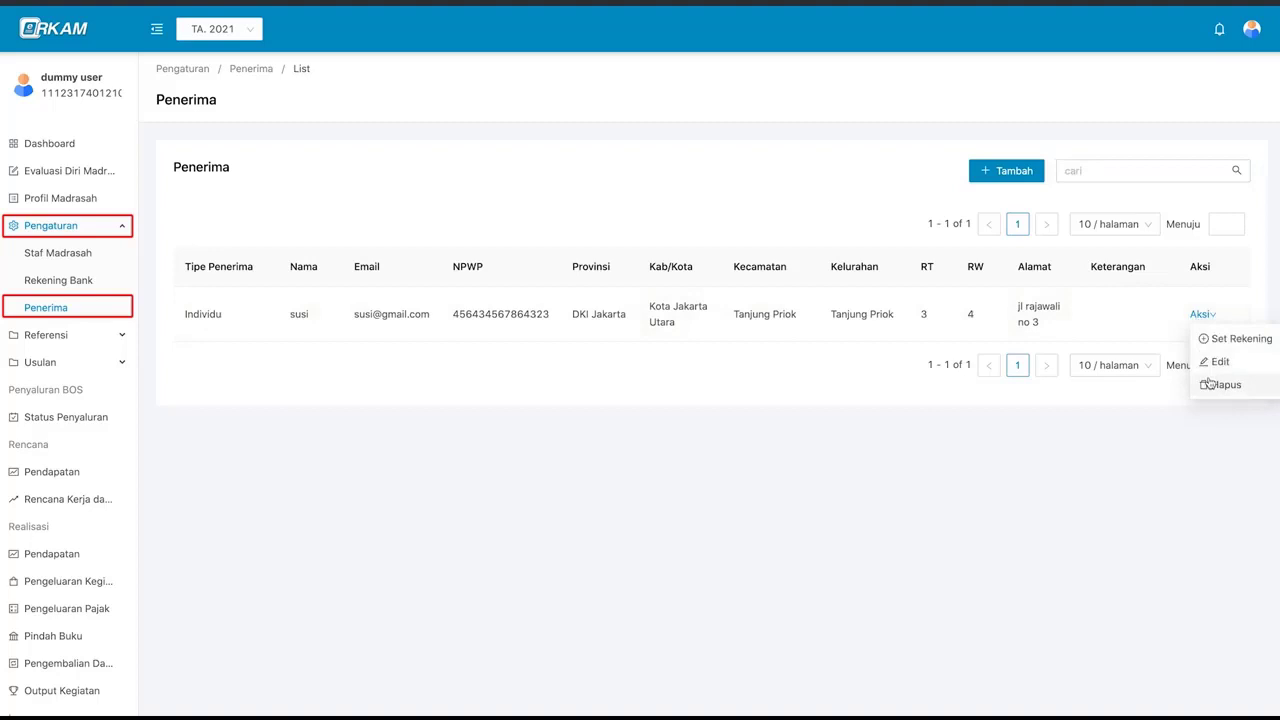
pyautogui.moveTo(1200, 316)
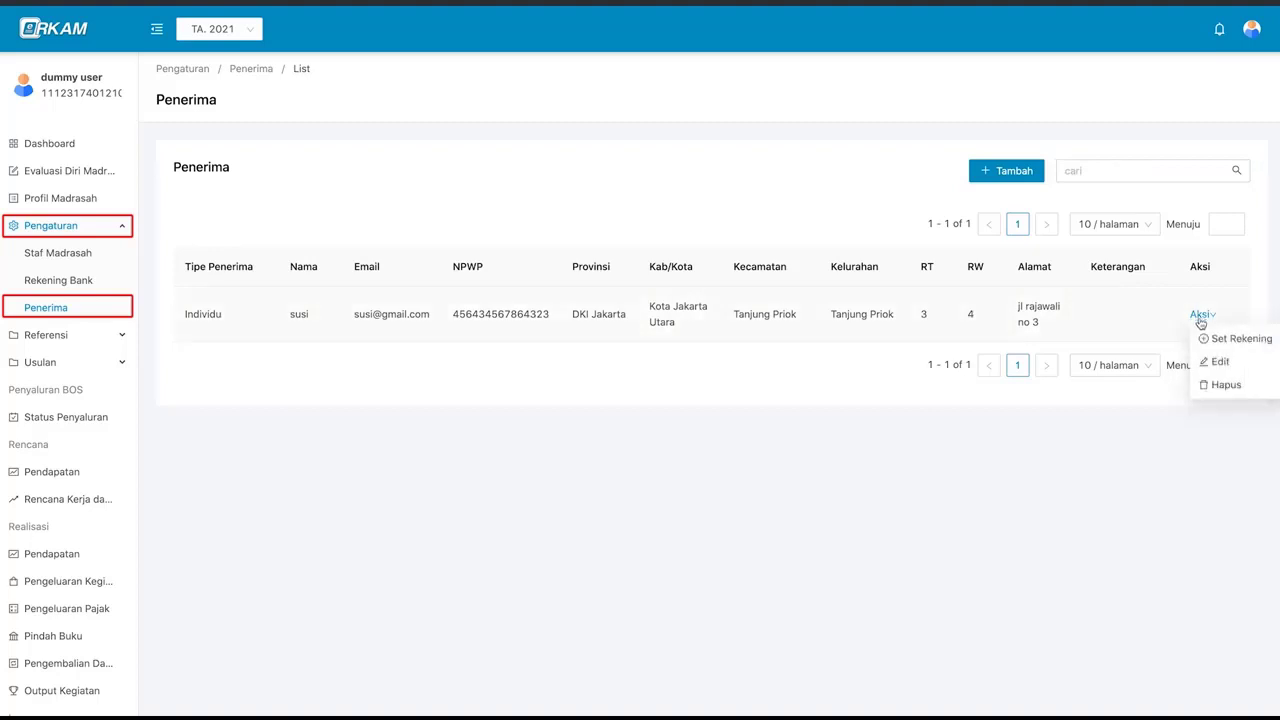
pyautogui.click(1236, 339)
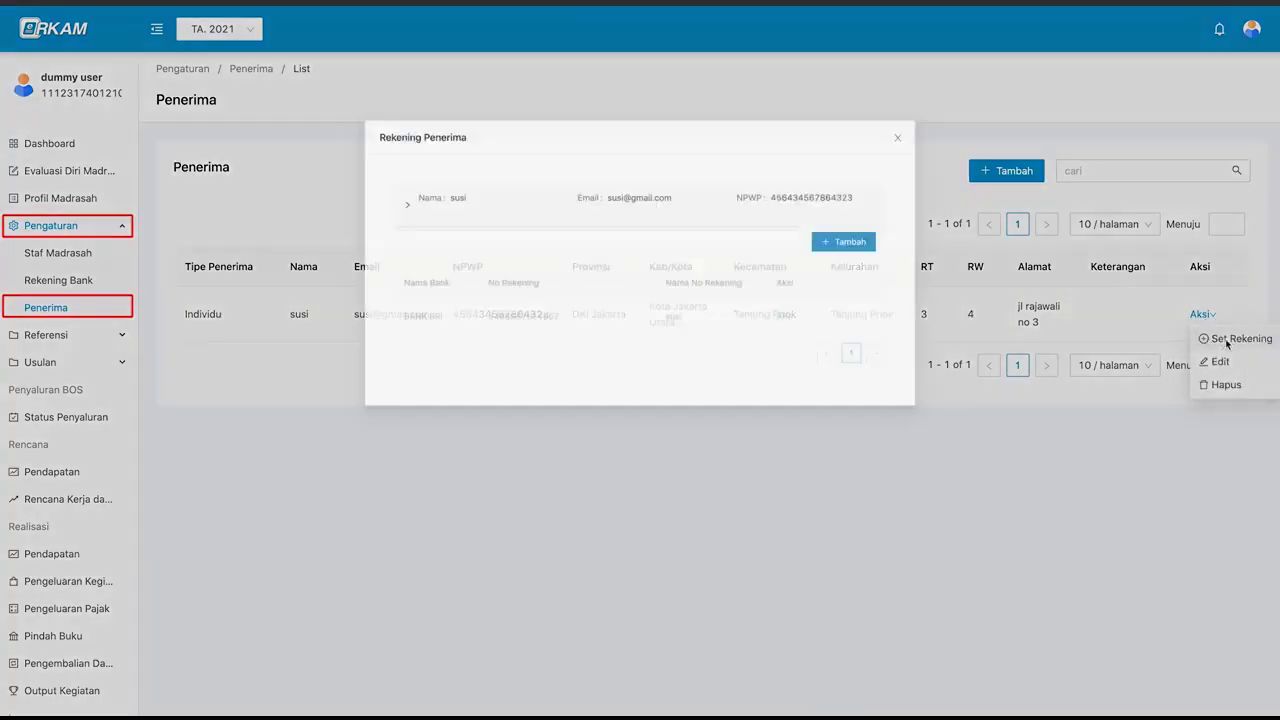
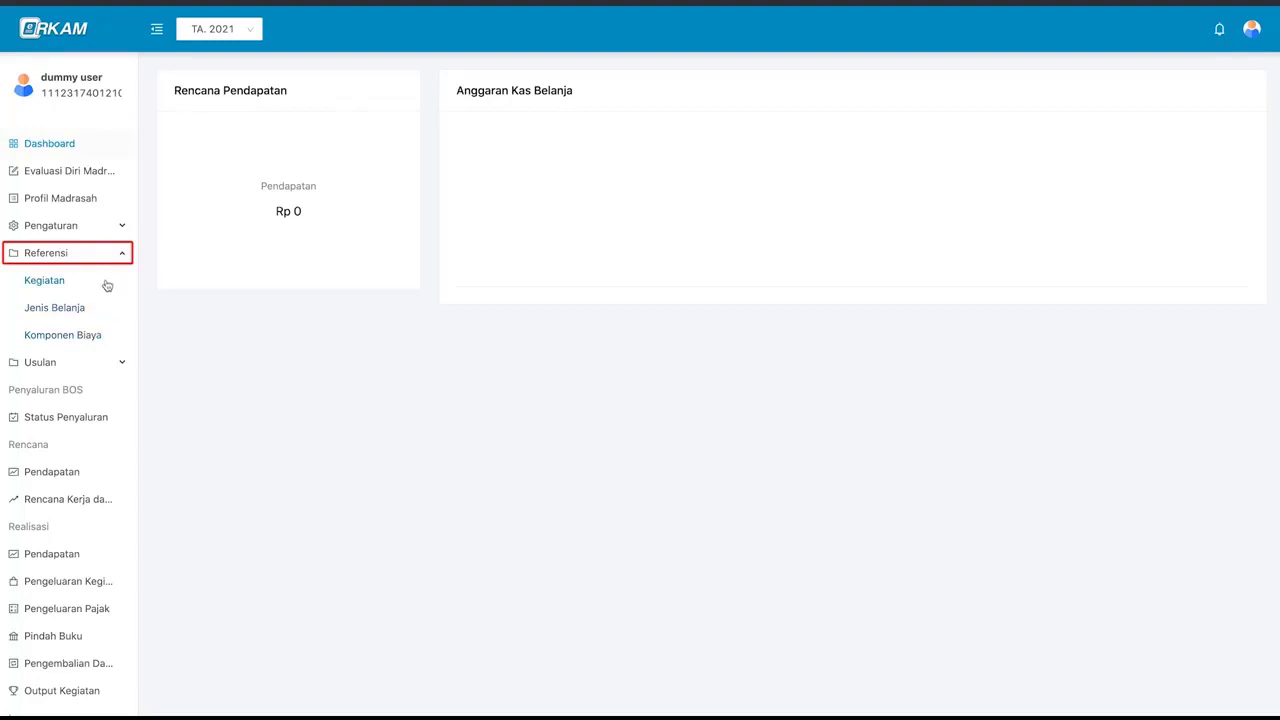
# - Open the Kegiatan reference list and expand the activities under standard 1, Pengembangan Standar Isi
pyautogui.click(107, 286)
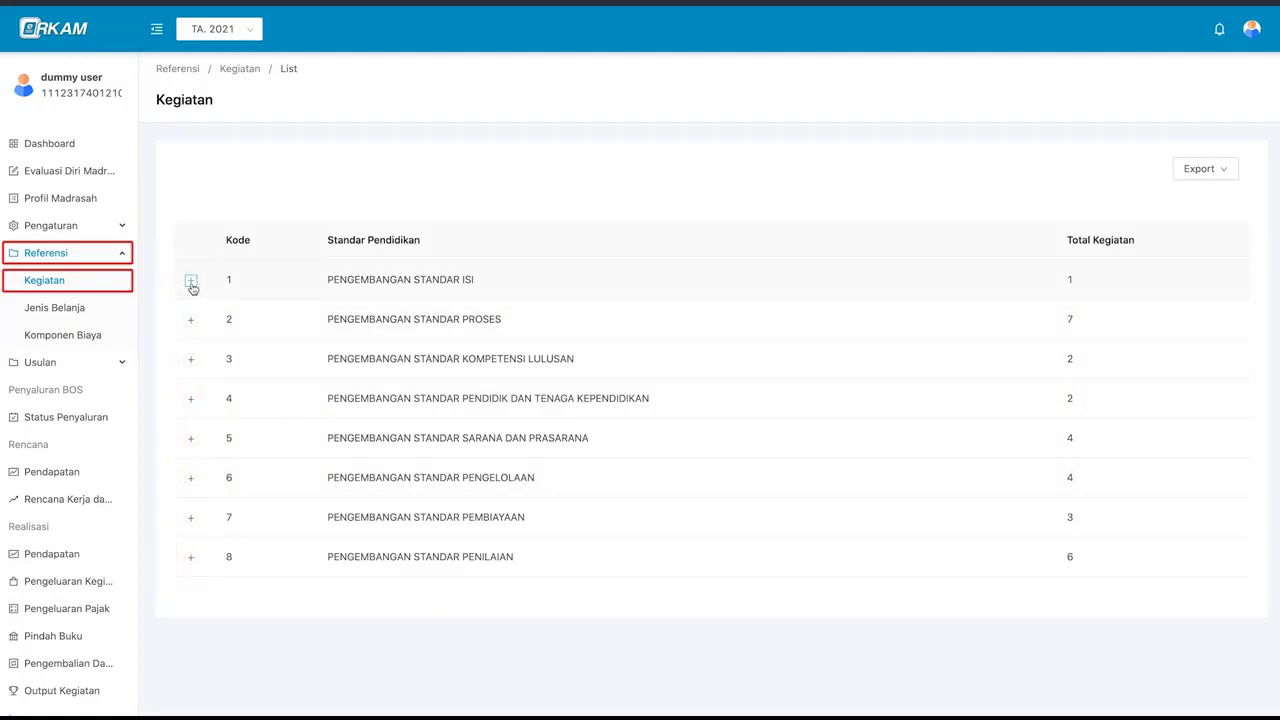
pyautogui.click(192, 282)
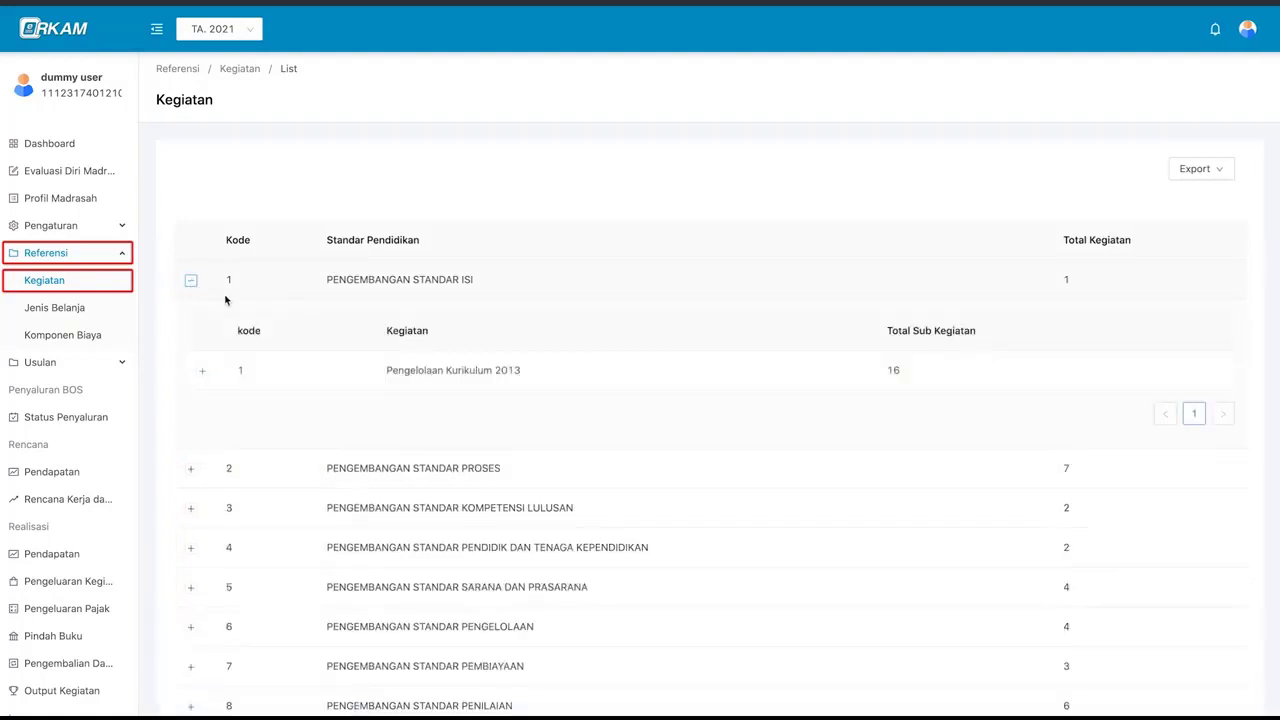
pyautogui.scroll(-1, 305, 339)
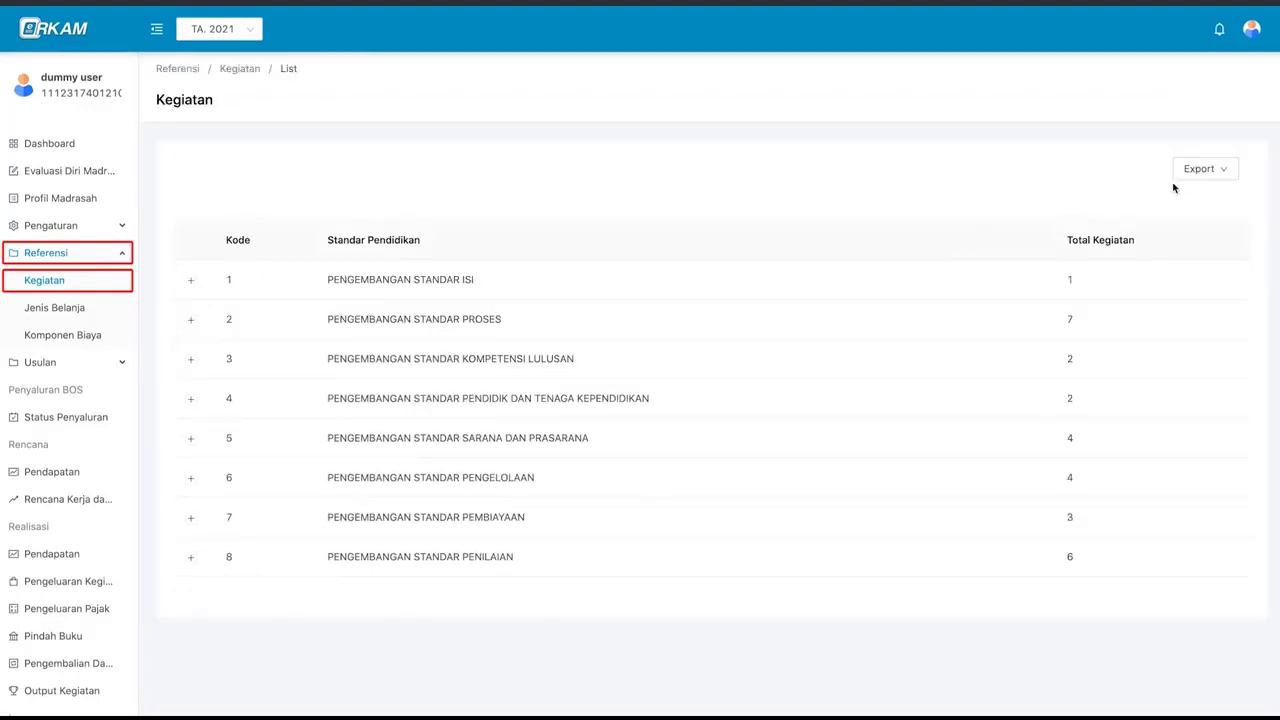
# - Export the Kegiatan list as an Excel file, save it to Downloads and open it
pyautogui.moveTo(1193, 178)
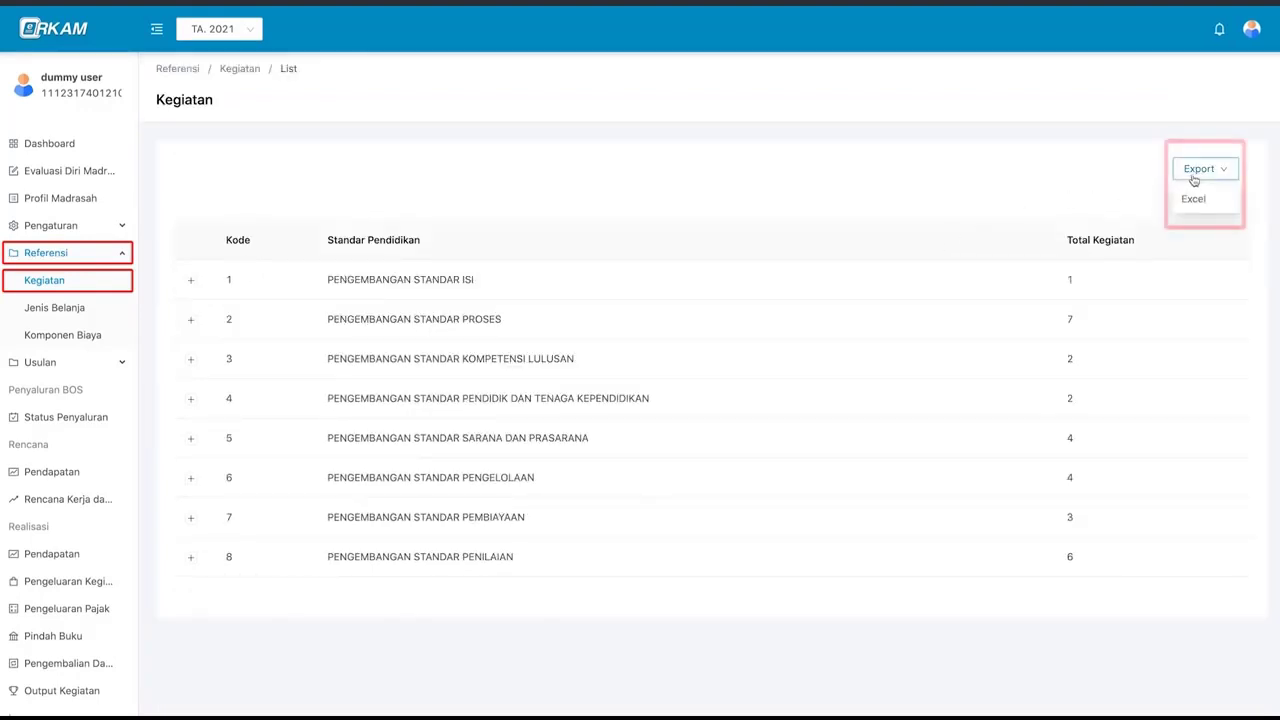
pyautogui.click(1222, 202)
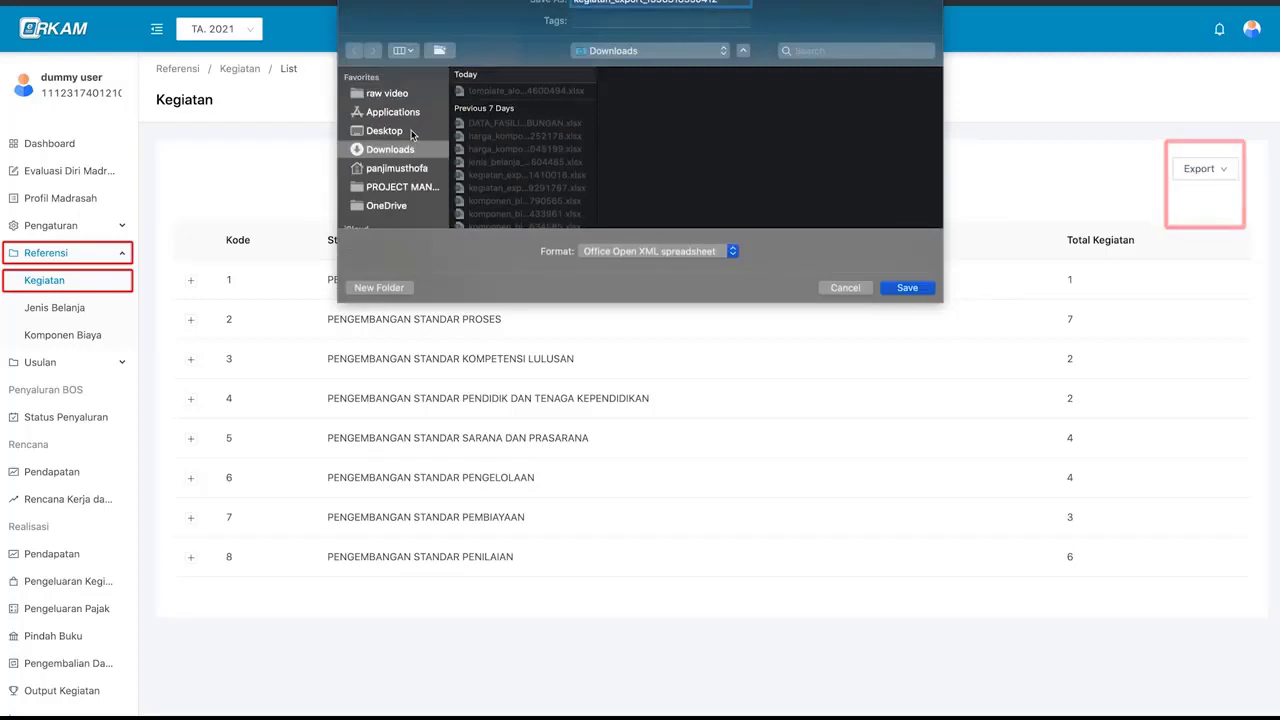
pyautogui.click(906, 288)
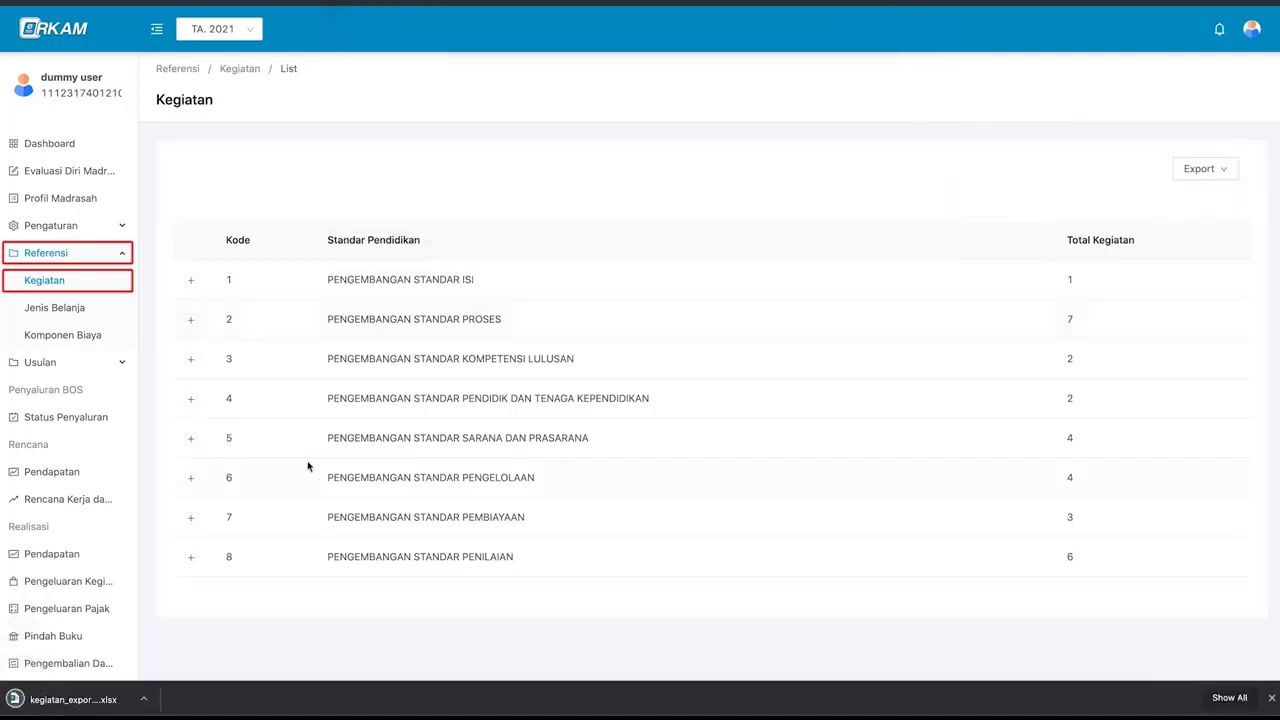
pyautogui.click(85, 699)
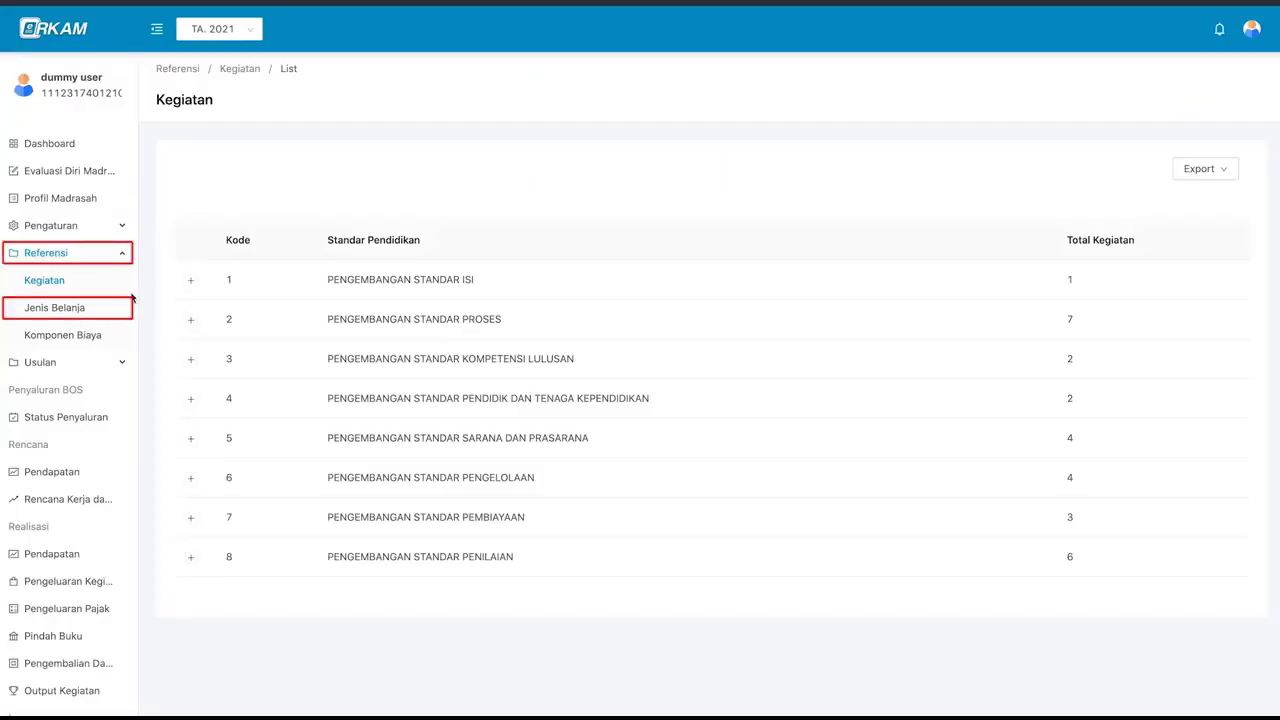
# - Open Jenis Belanja, expand 521 Belanja Barang, and show 521111 Belanja Keperluan Perkantoran's description
pyautogui.click(73, 313)
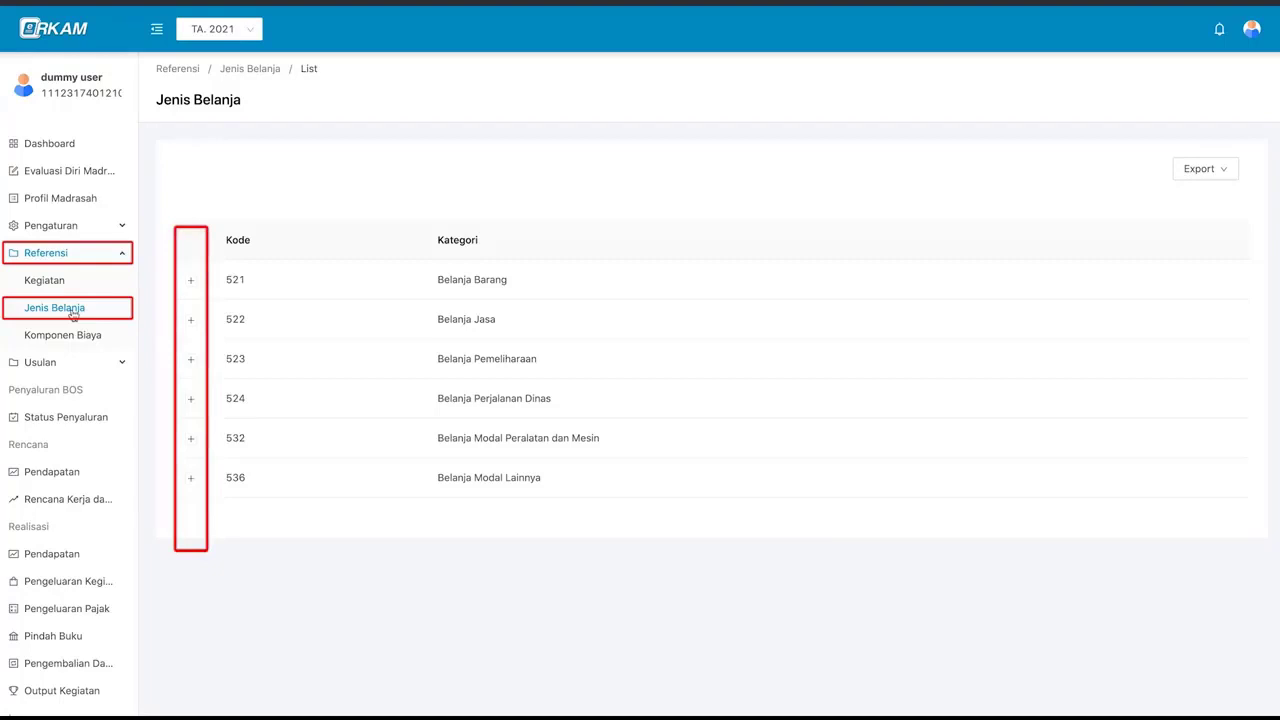
pyautogui.click(191, 283)
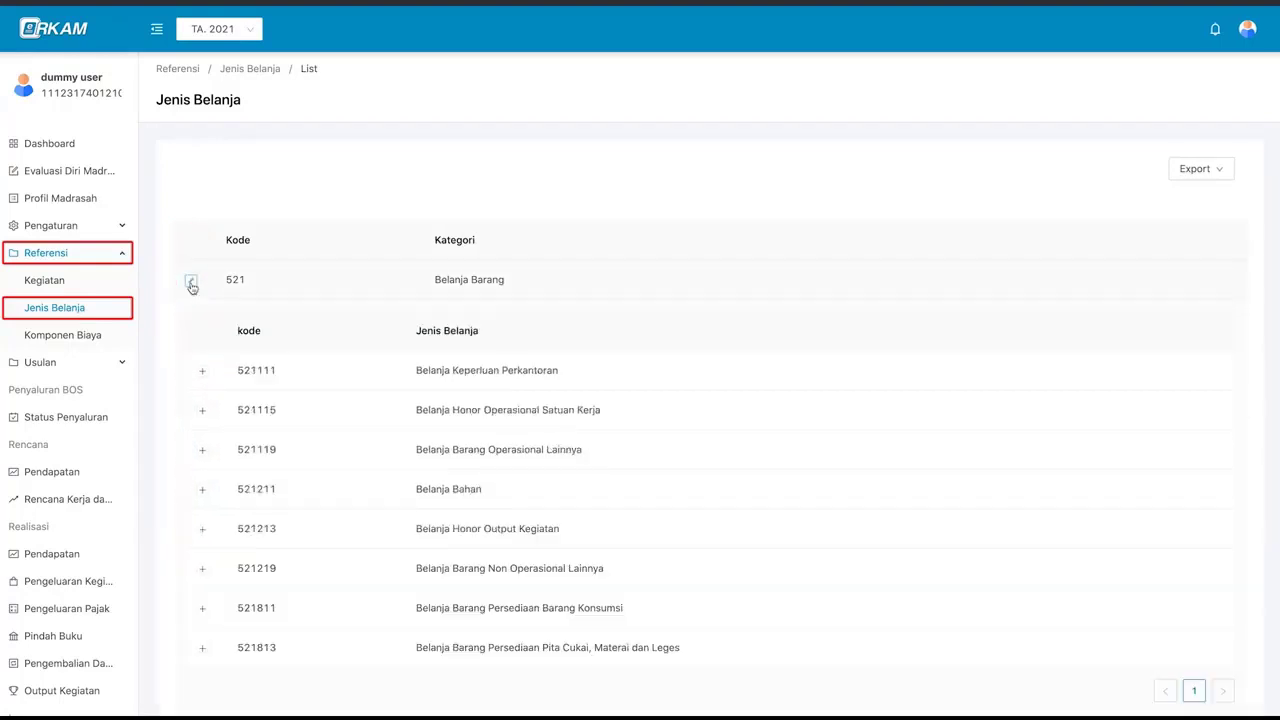
pyautogui.scroll(-2, 252, 403)
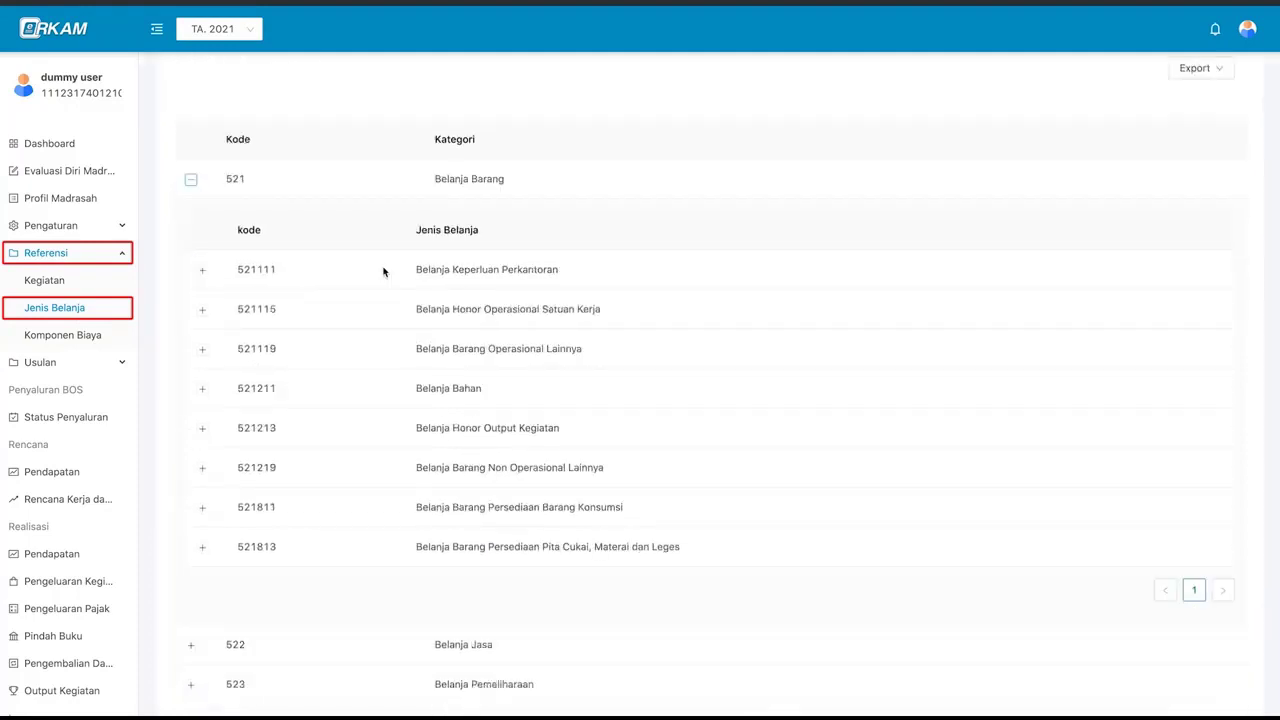
pyautogui.click(383, 271)
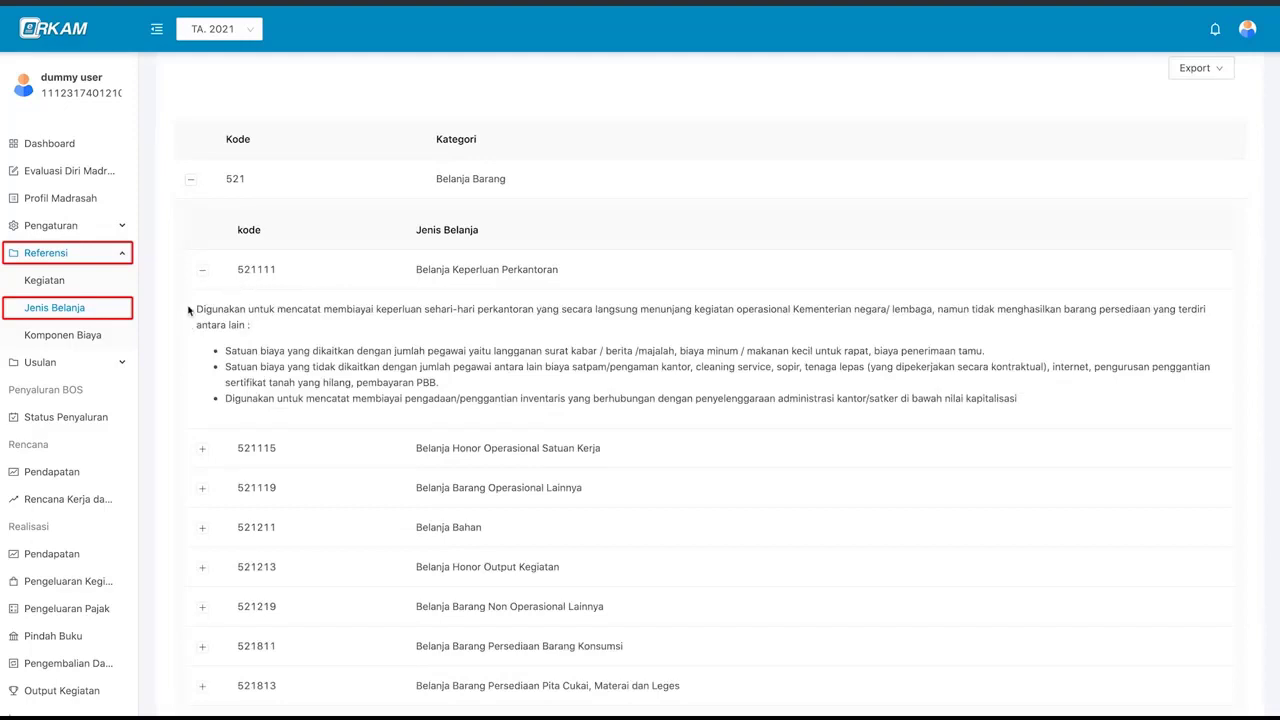
pyautogui.scroll(-1, 277, 345)
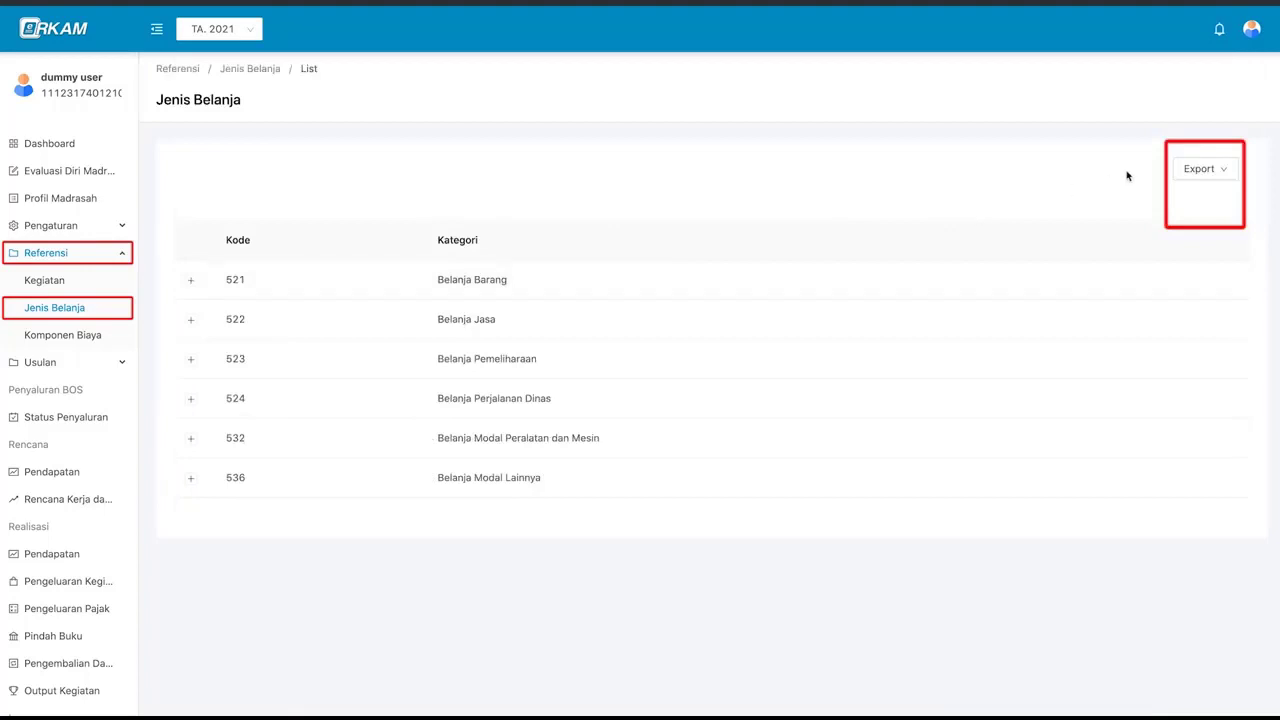
# - Export the Jenis Belanja list as an Excel file, save it and open the jenis_belanja download
pyautogui.click(1197, 172)
pyautogui.click(1216, 204)
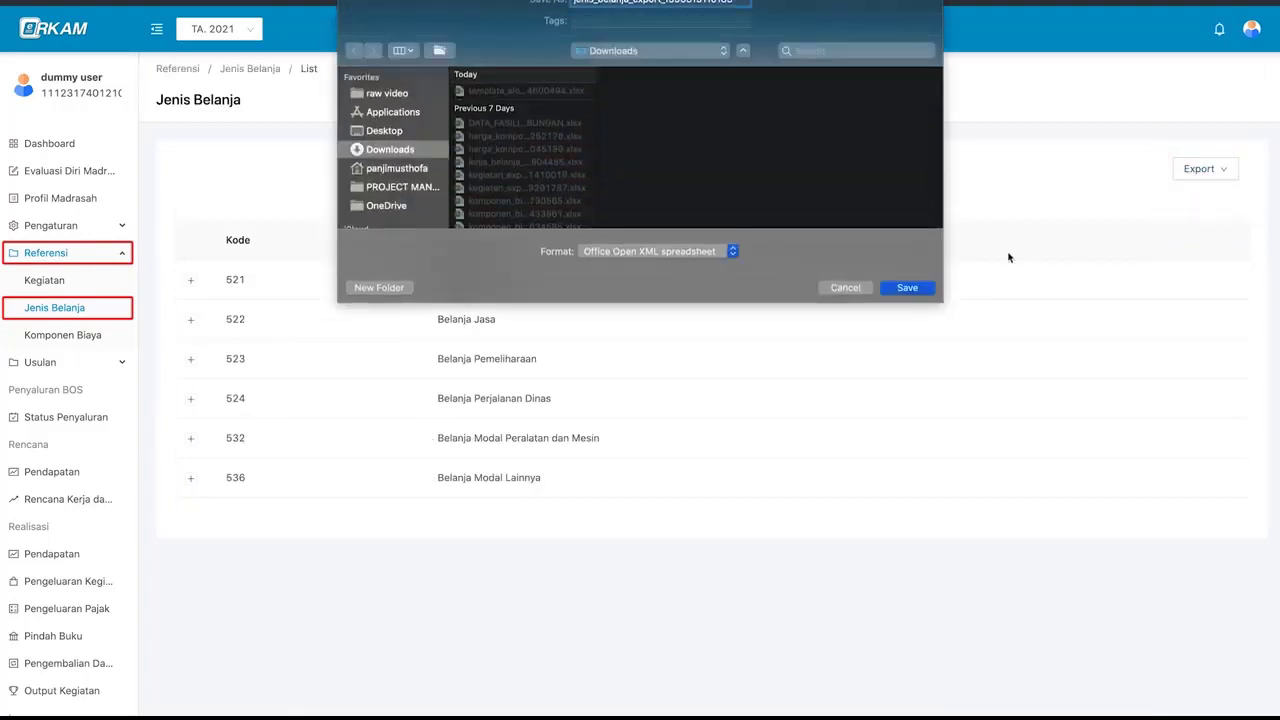
pyautogui.click(907, 288)
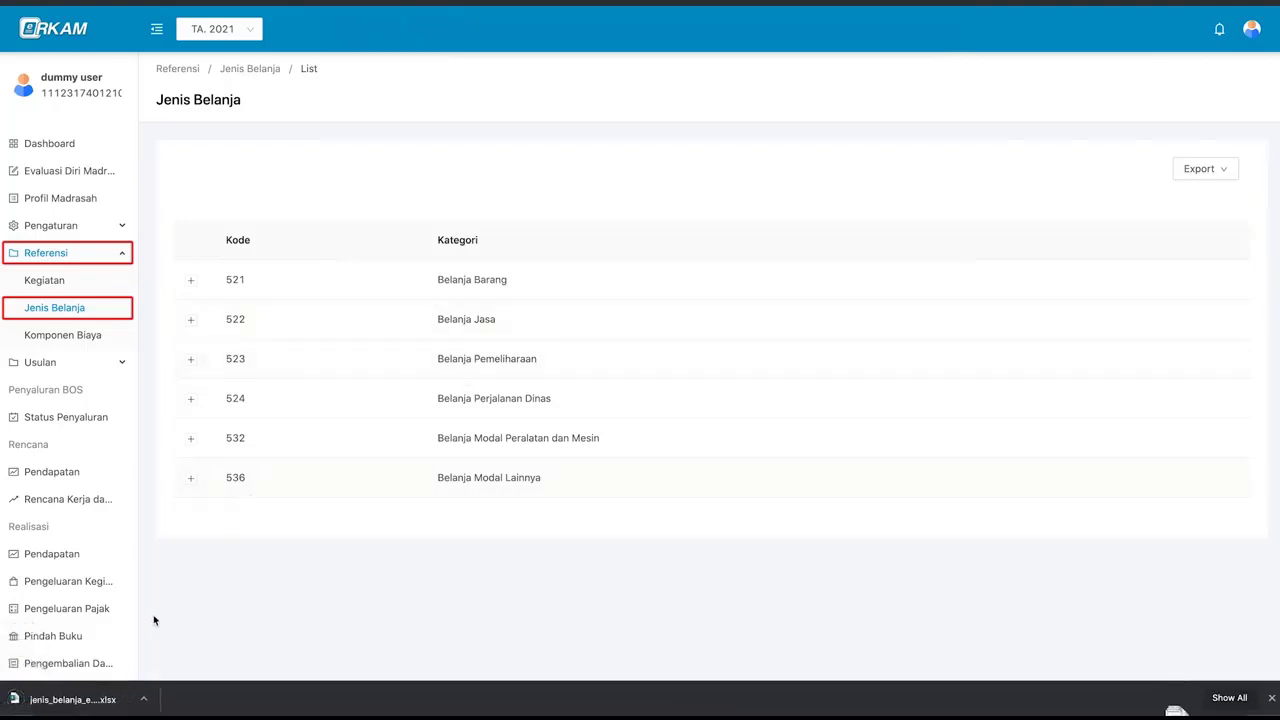
pyautogui.click(108, 700)
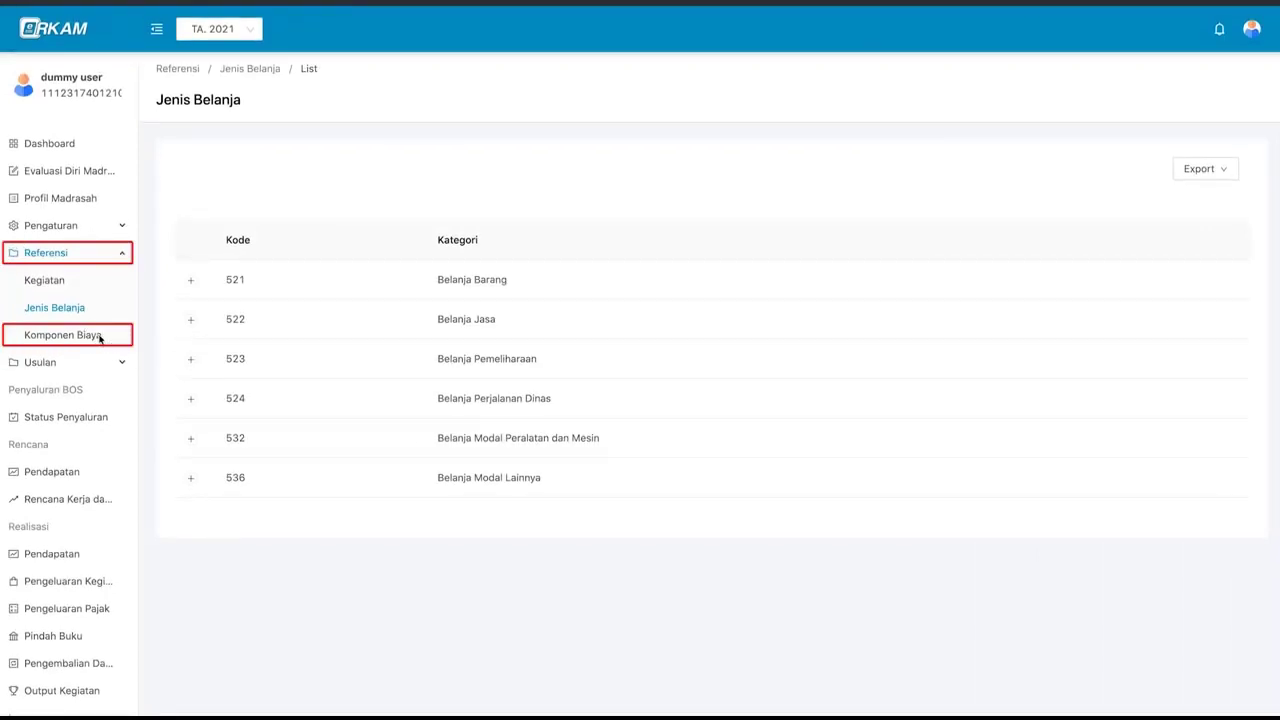
# - Open the Komponen Biaya list and filter it to category 4.1.1 - Buku Tulis
pyautogui.click(104, 337)
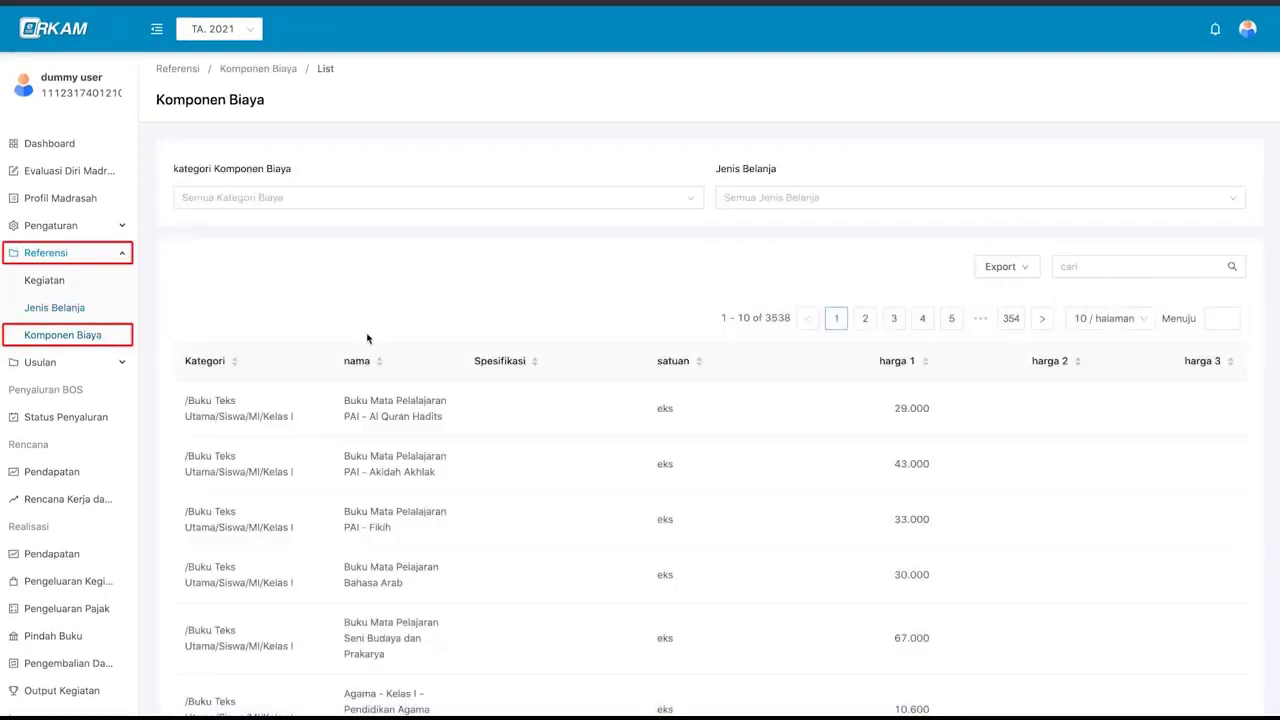
pyautogui.scroll(-1, 400, 385)
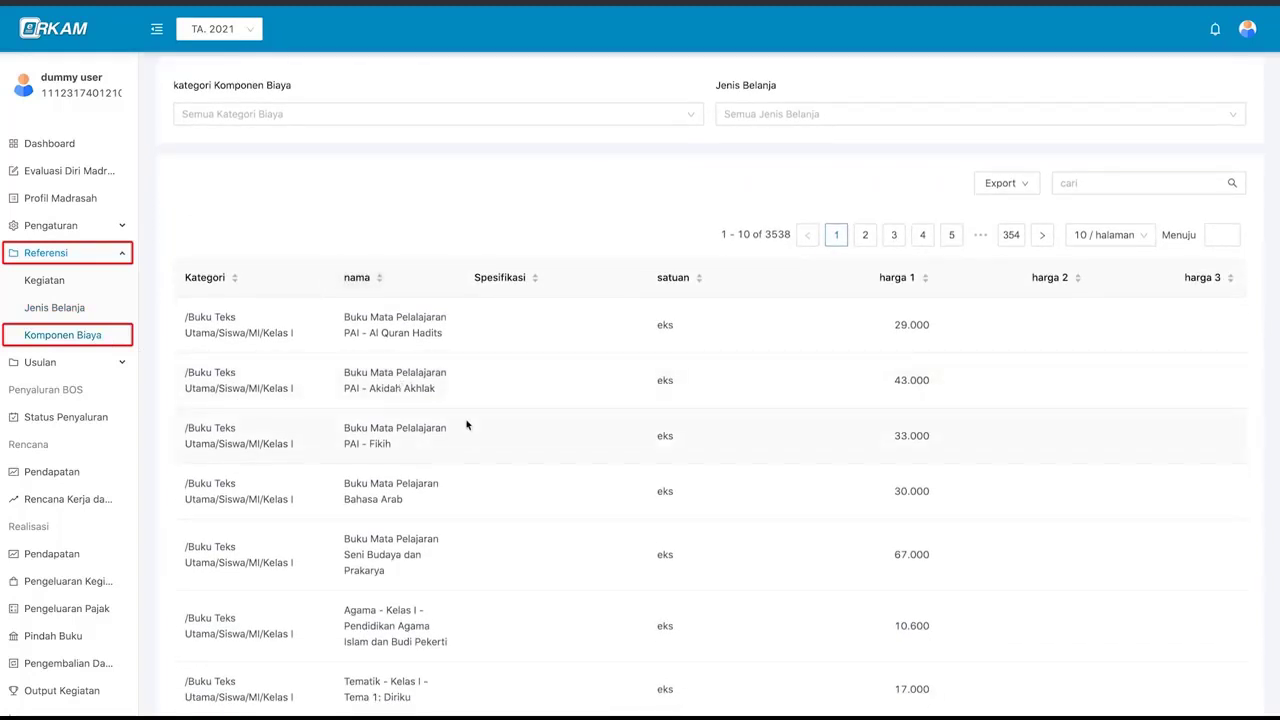
pyautogui.scroll(1, 466, 425)
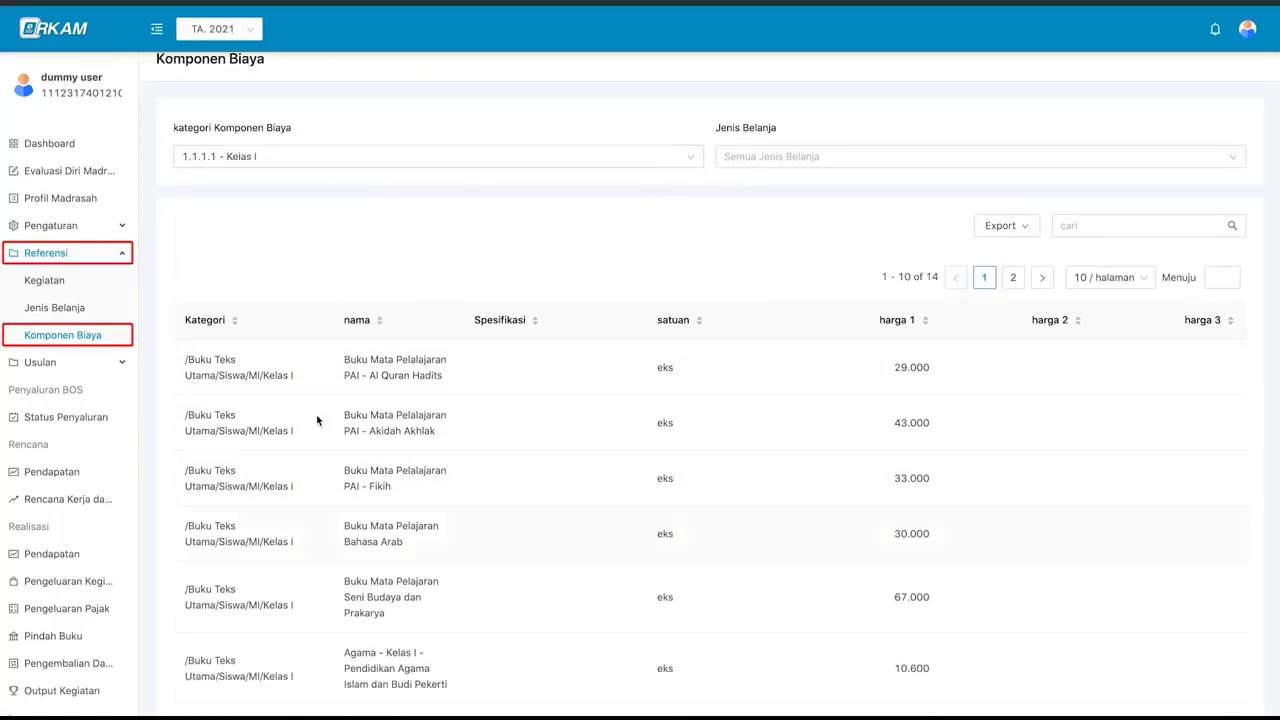
pyautogui.click(185, 157)
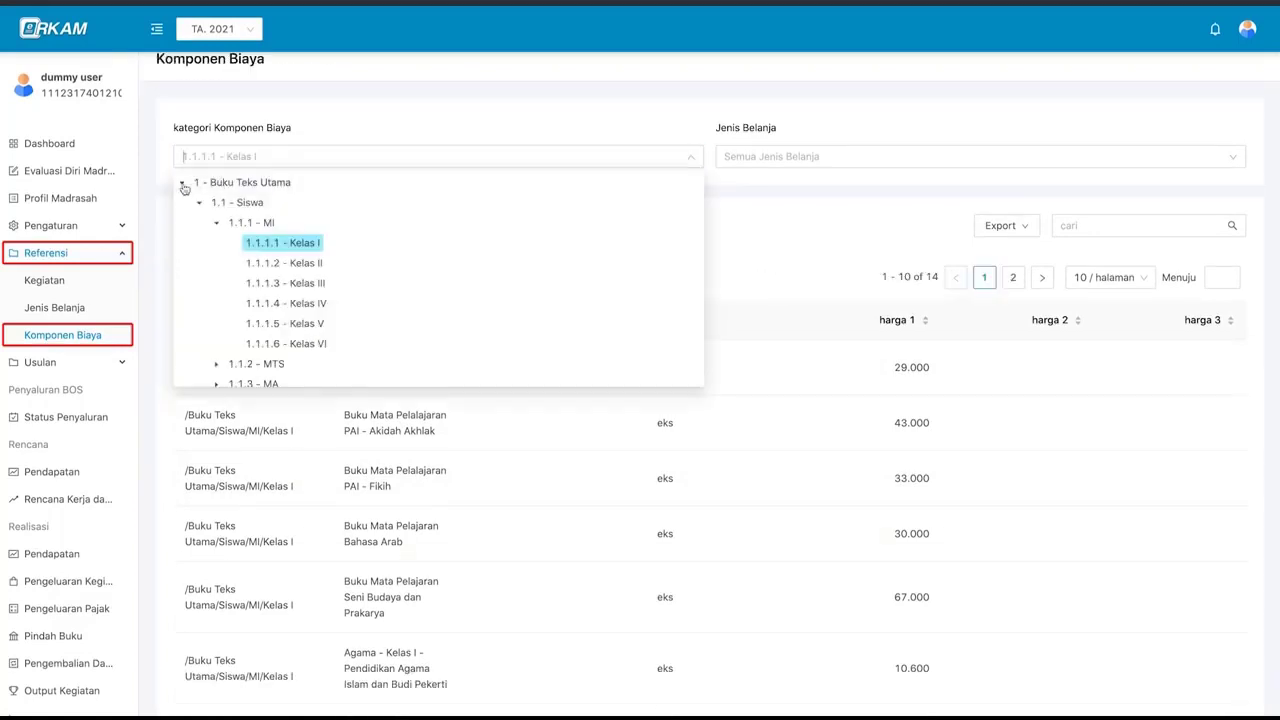
pyautogui.click(182, 182)
pyautogui.click(184, 273)
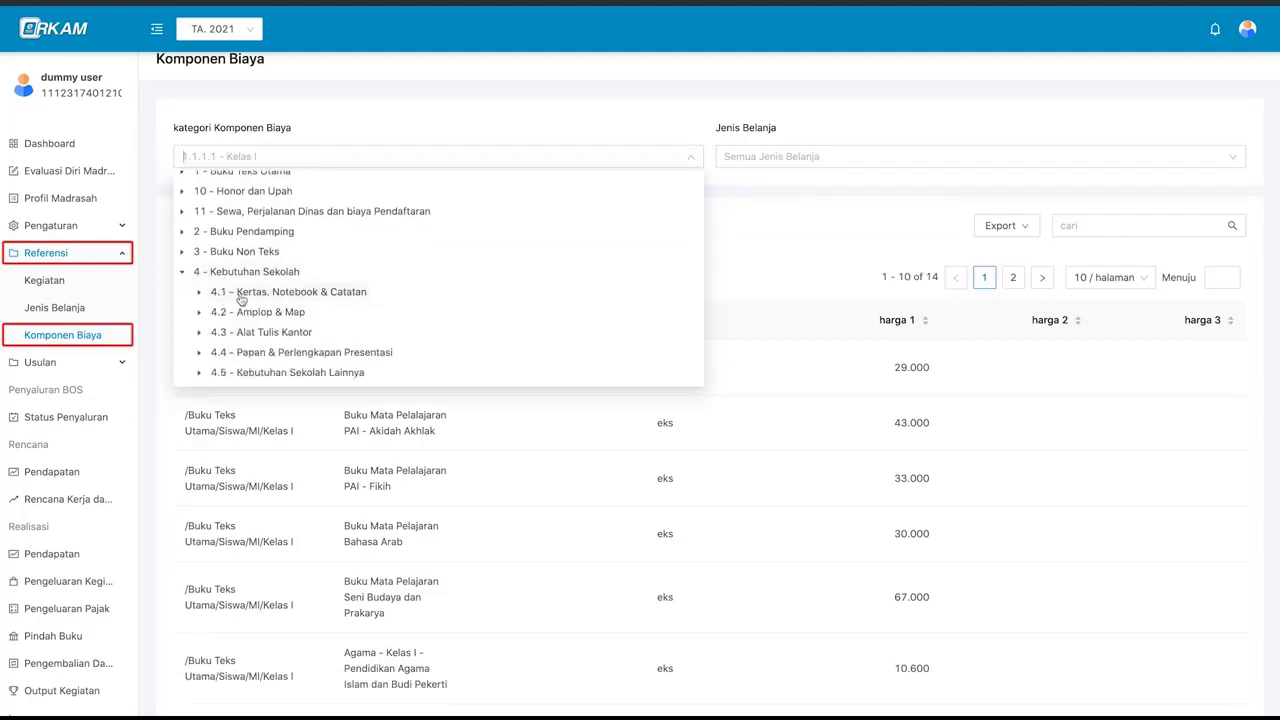
pyautogui.click(199, 292)
pyautogui.scroll(-1, 225, 320)
pyautogui.click(285, 264)
pyautogui.scroll(-2, 358, 470)
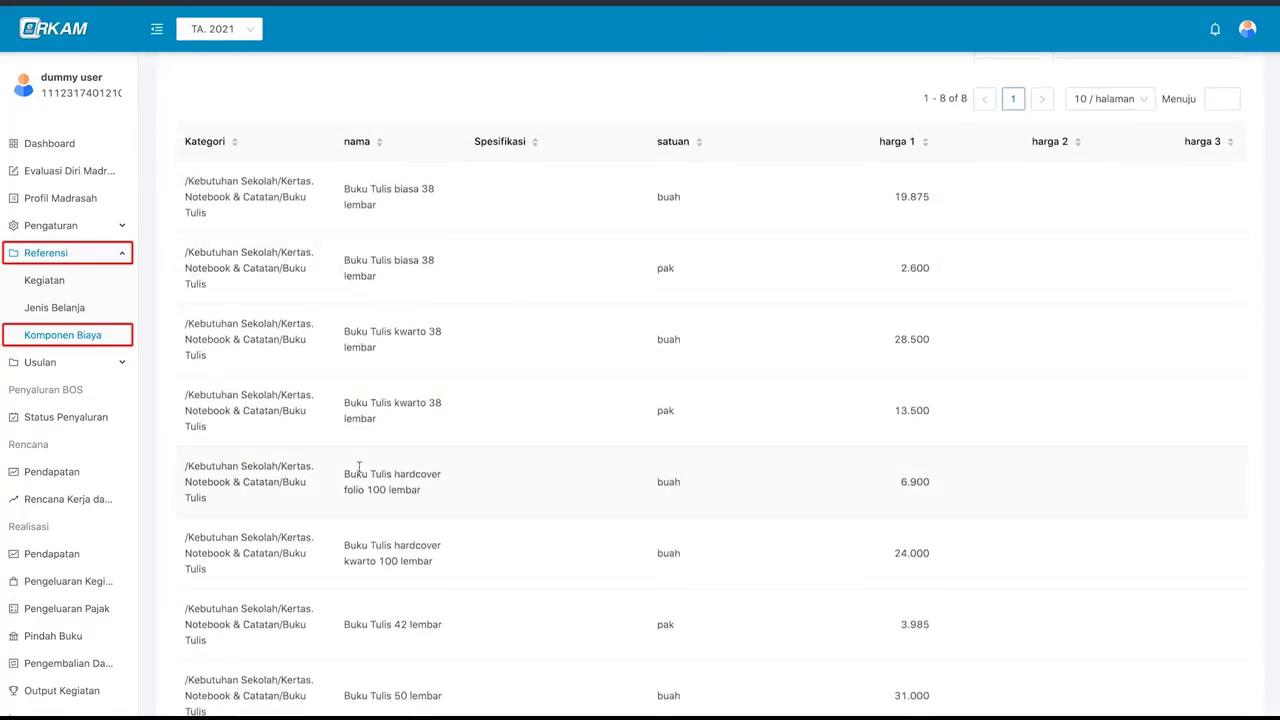
pyautogui.scroll(3, 359, 468)
# - Try Jenis Belanja types 521, 521111, 521115 and 521211, then reset to all spending types
pyautogui.click(764, 160)
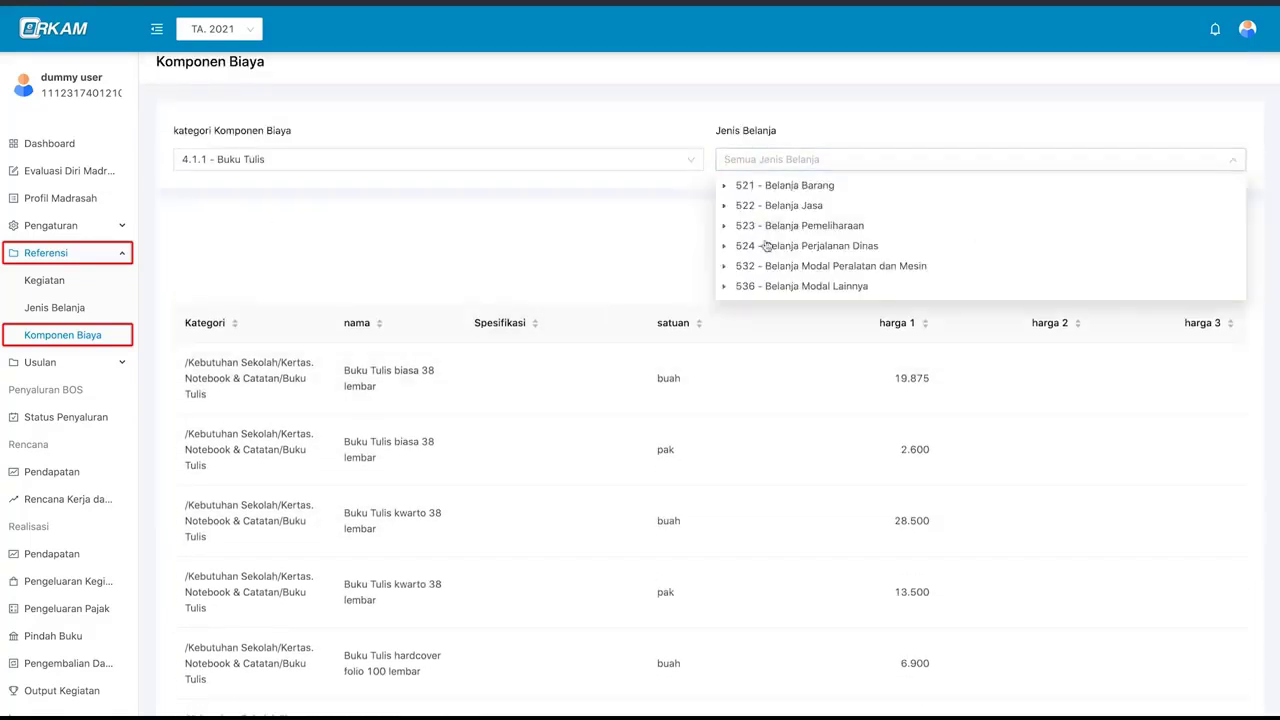
pyautogui.click(770, 186)
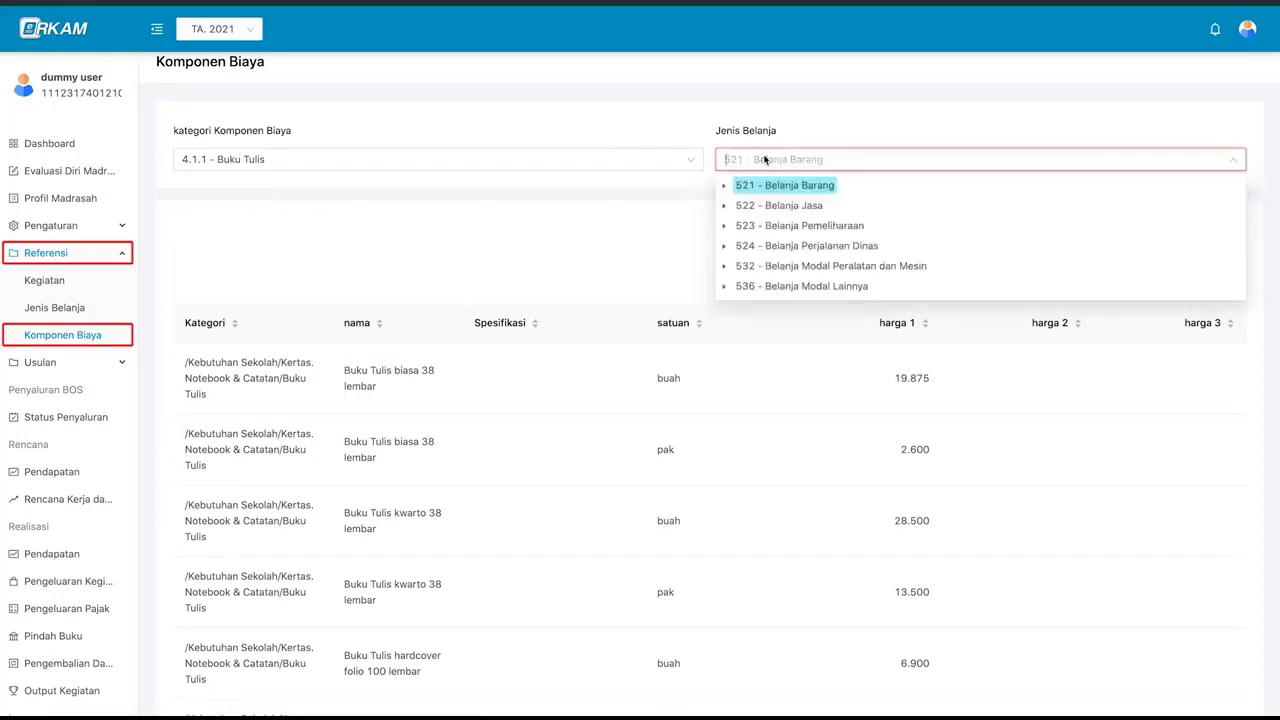
pyautogui.click(724, 187)
pyautogui.click(831, 206)
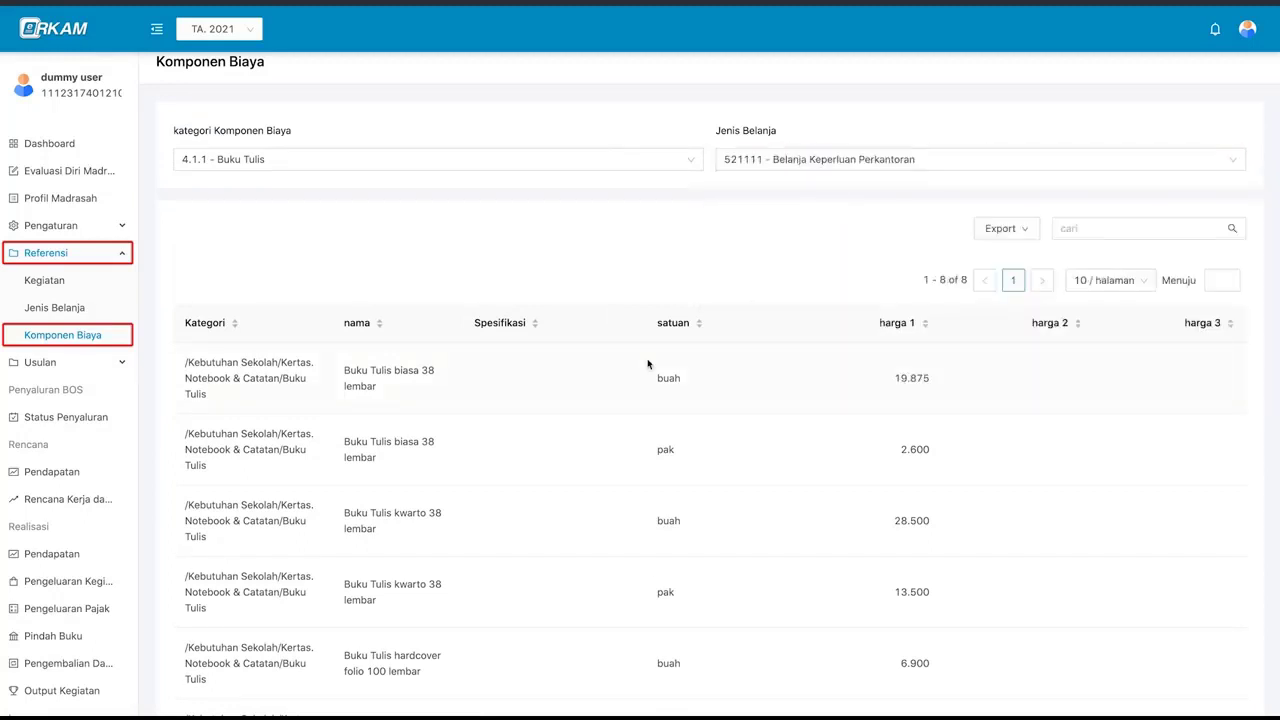
pyautogui.click(760, 155)
pyautogui.click(769, 226)
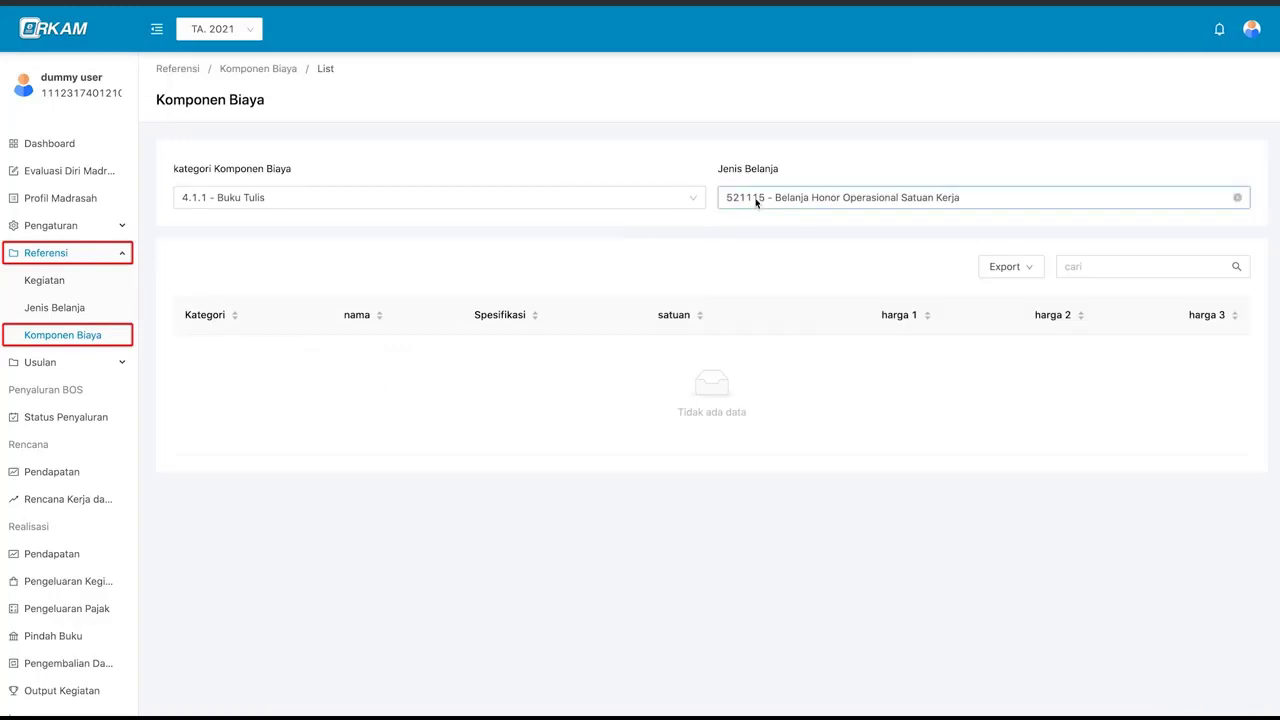
pyautogui.click(757, 200)
pyautogui.click(776, 306)
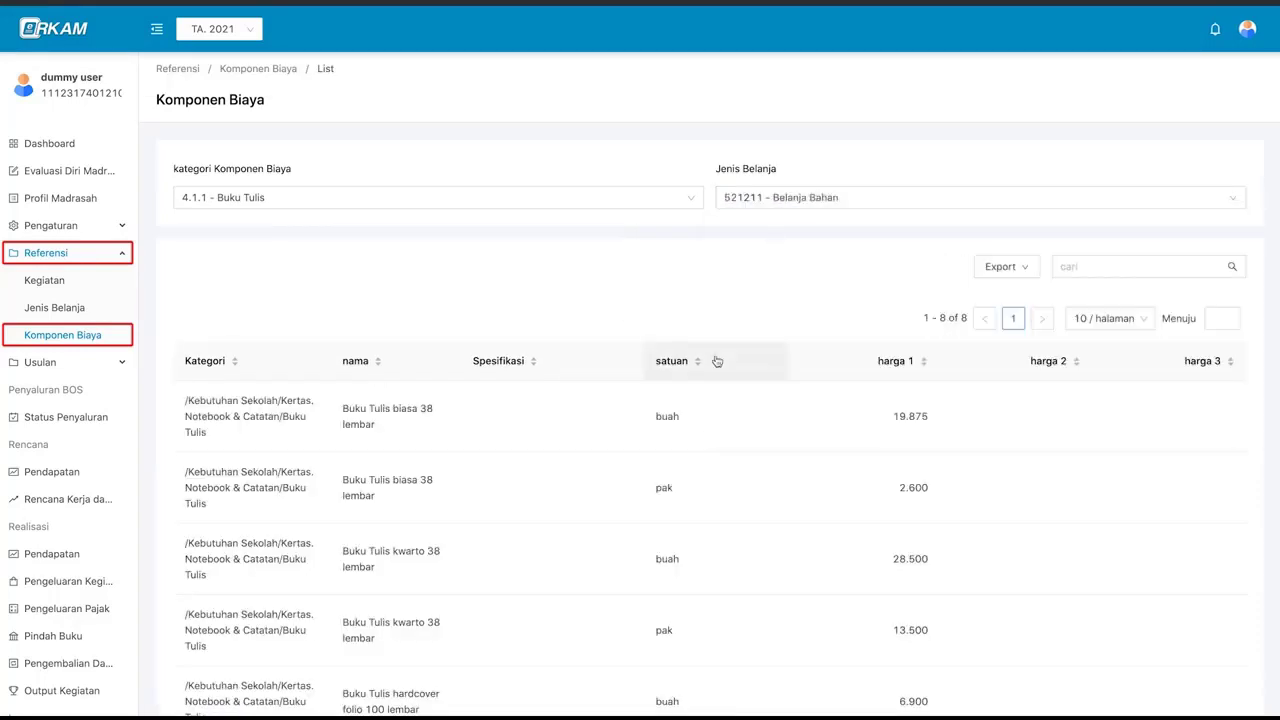
pyautogui.click(788, 200)
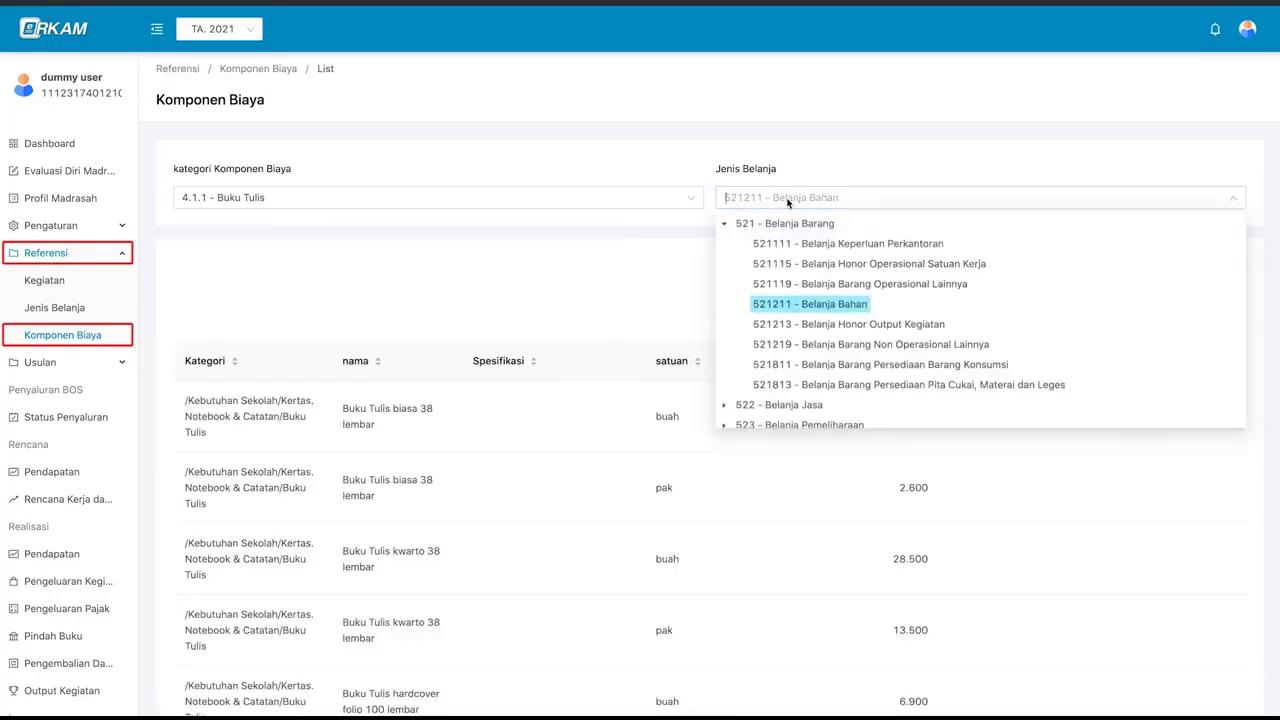
pyautogui.click(770, 224)
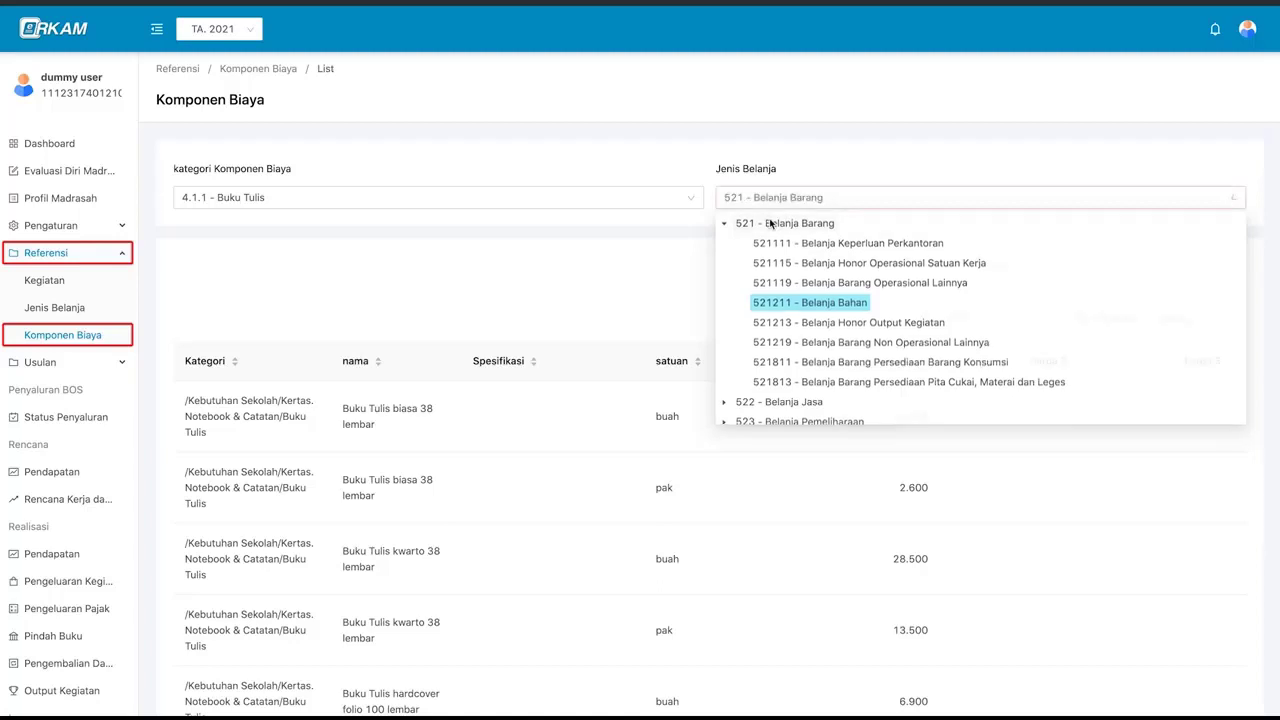
pyautogui.click(1045, 181)
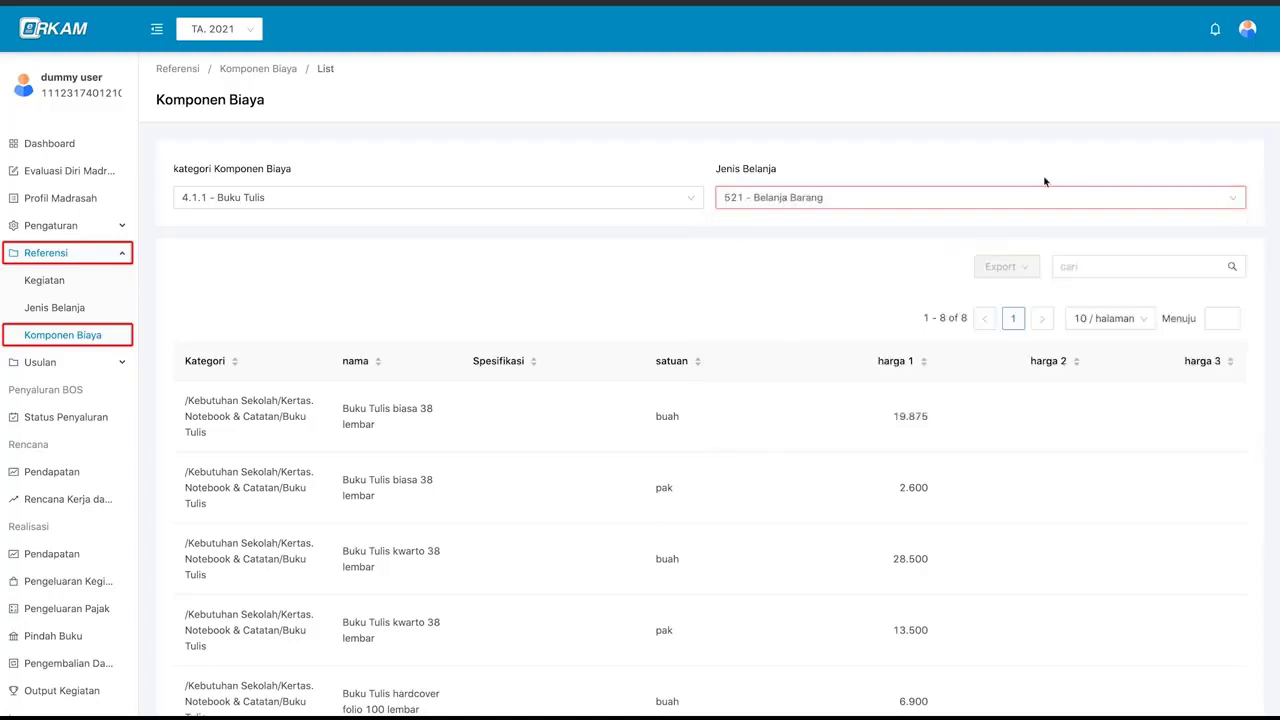
pyautogui.click(1233, 198)
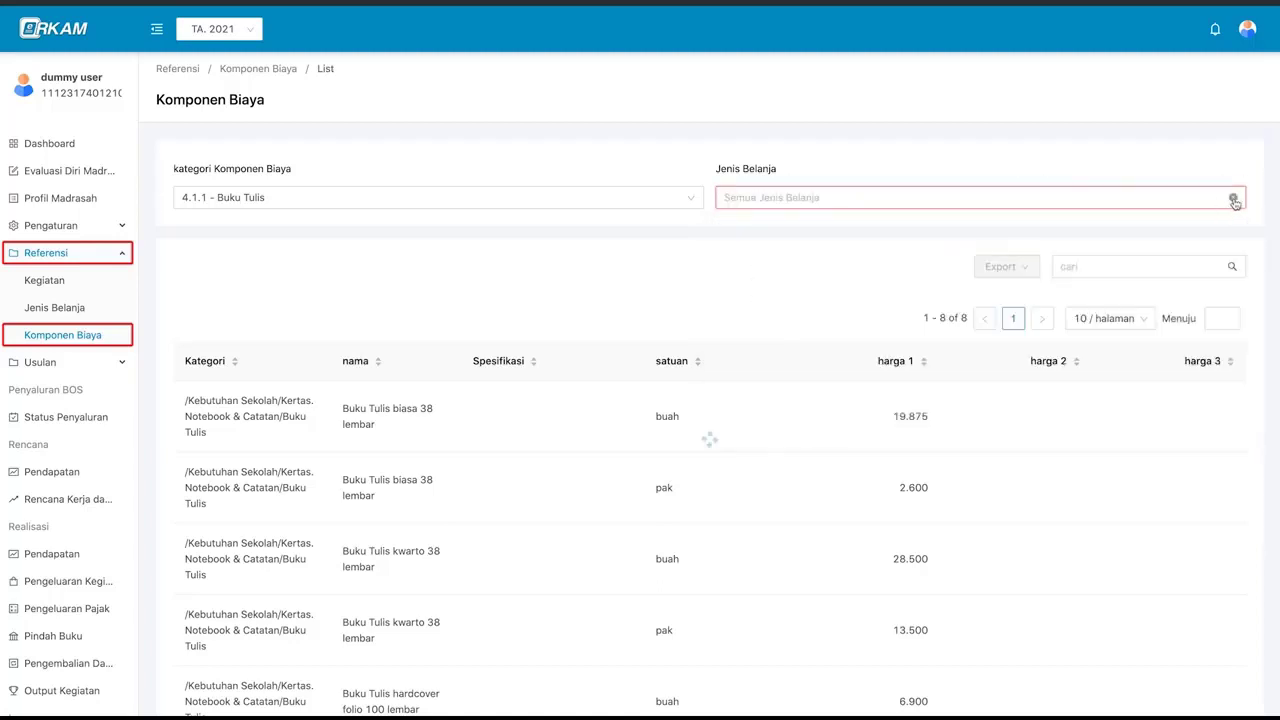
# - Clear the category filter and search the cost items for 'kertas a4', then just 'kertas'
pyautogui.click(691, 200)
pyautogui.scroll(-2, 762, 264)
pyautogui.click(1140, 138)
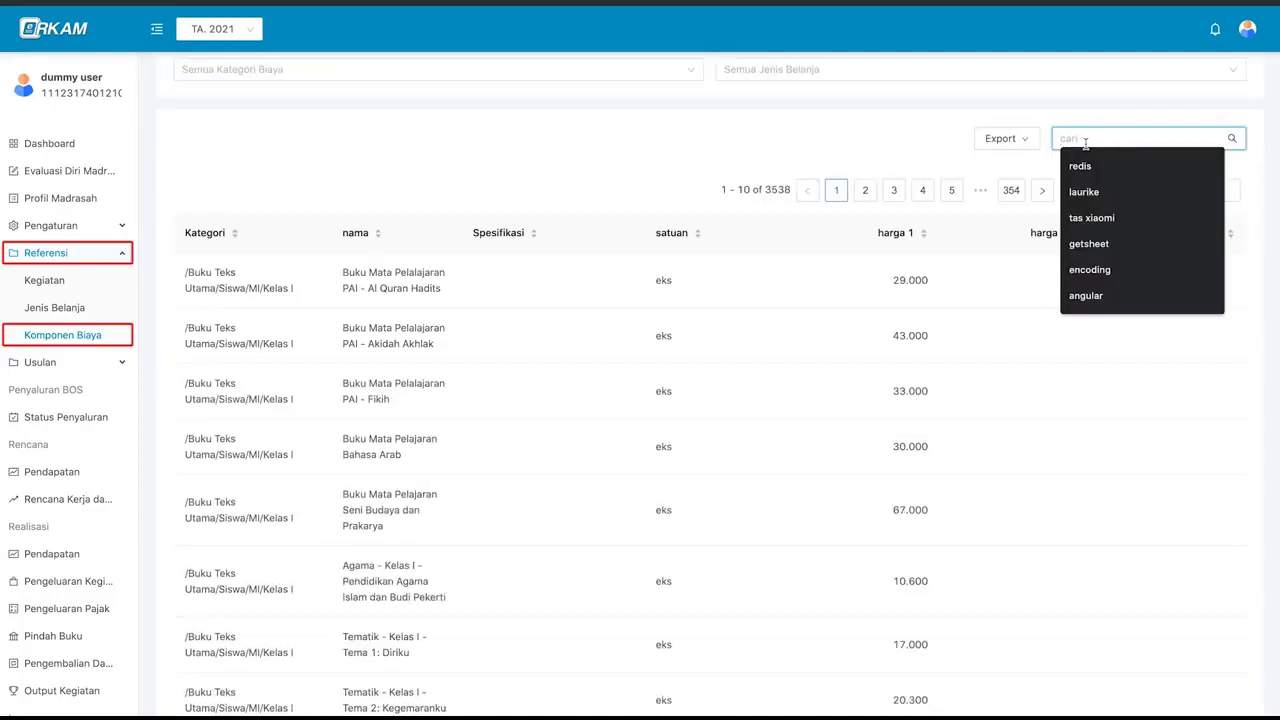
pyautogui.write('kertas')
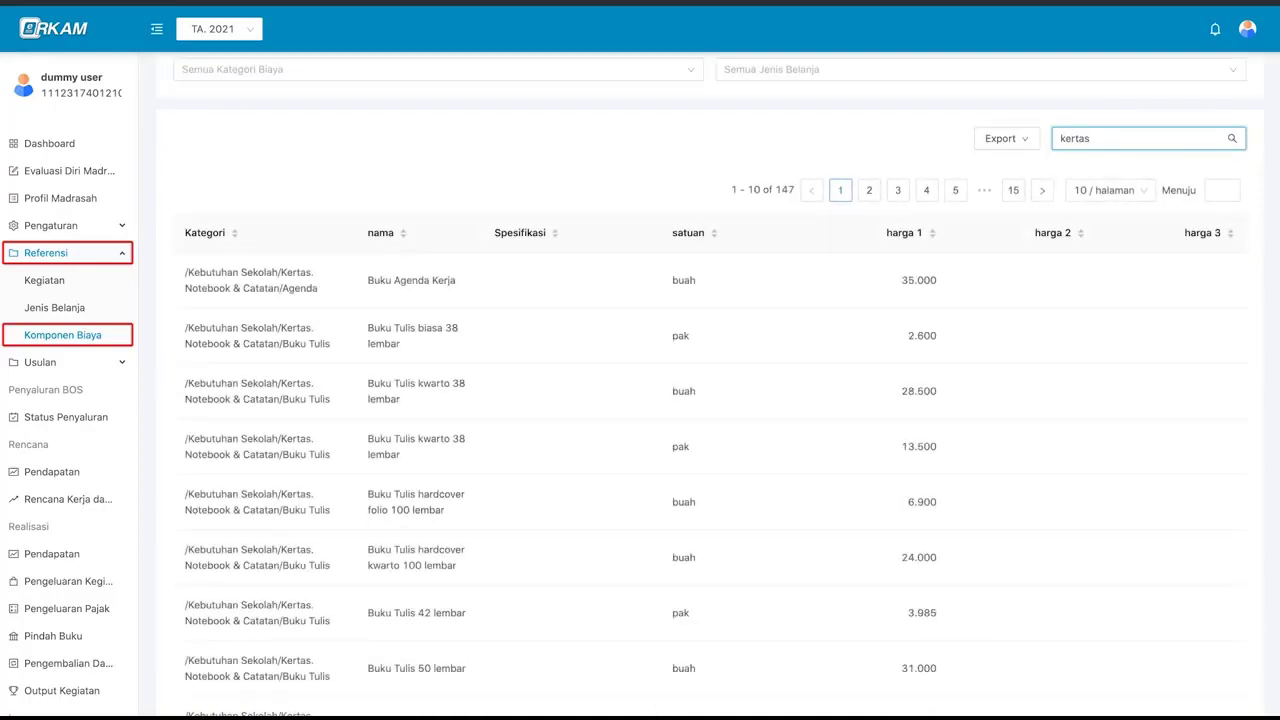
pyautogui.write(' a4')
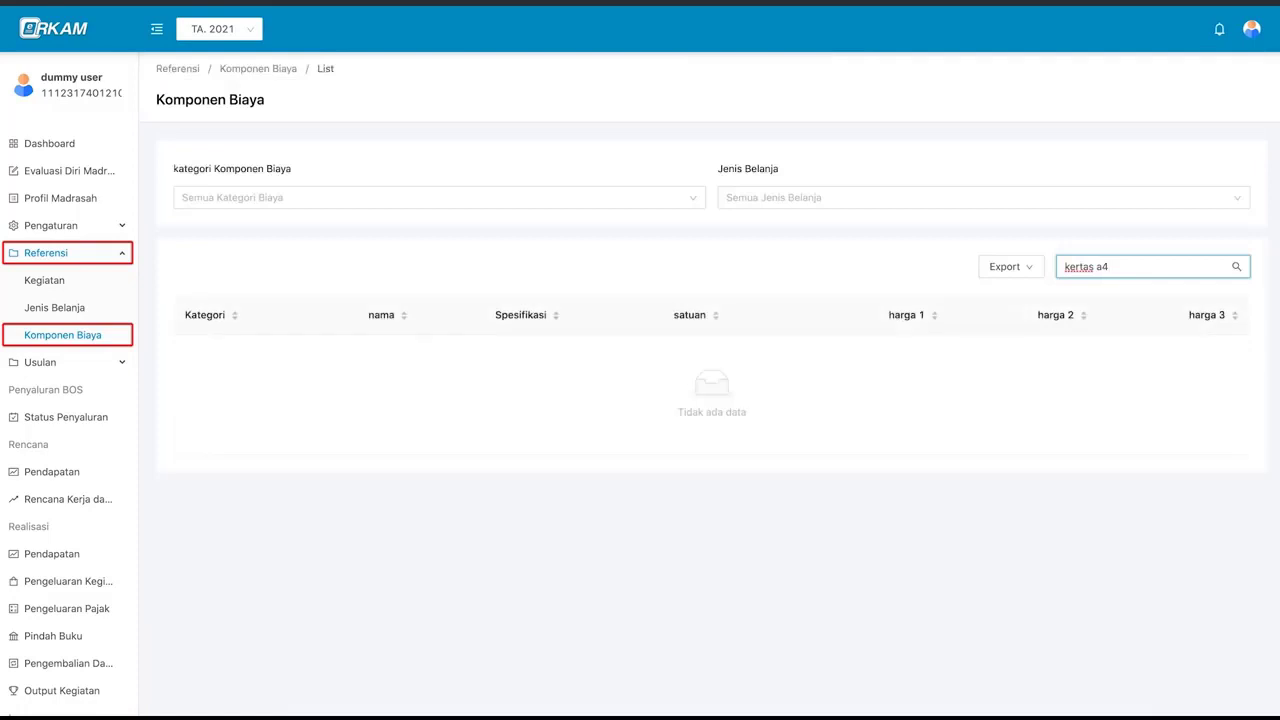
pyautogui.press('BackSpace')
pyautogui.press('BackSpace')
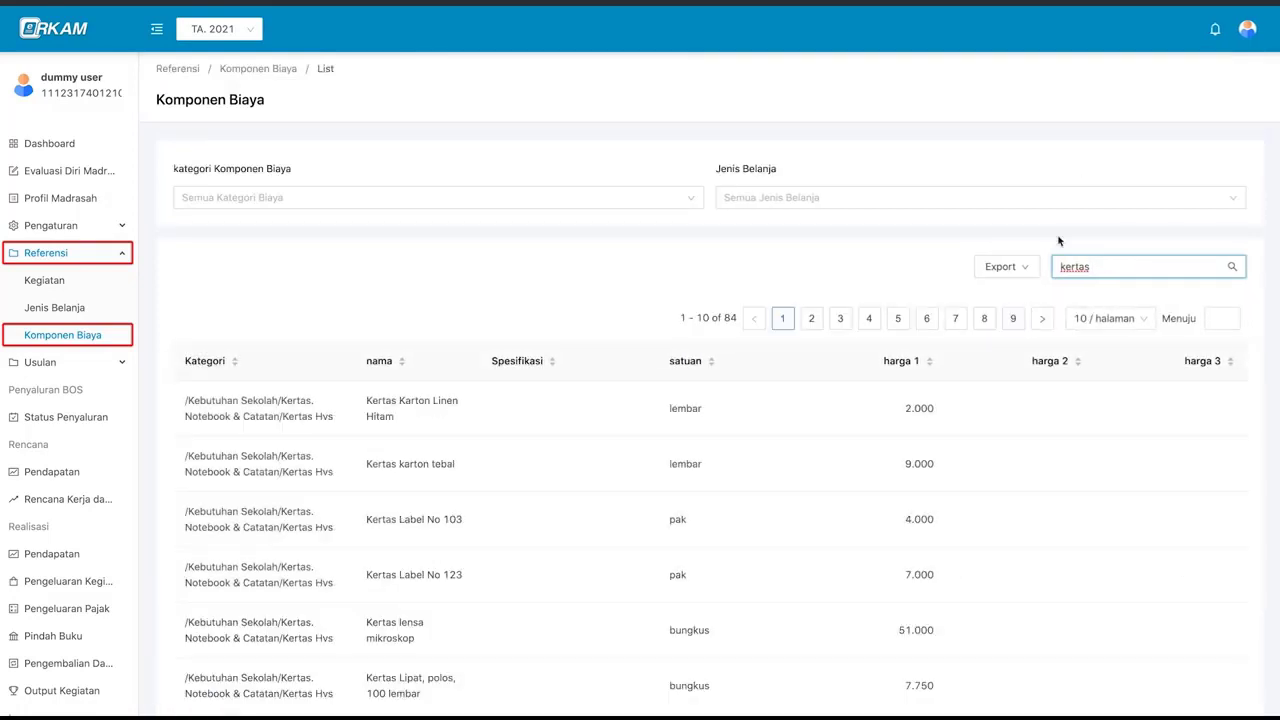
pyautogui.scroll(-3, 1059, 240)
pyautogui.scroll(1, 1059, 240)
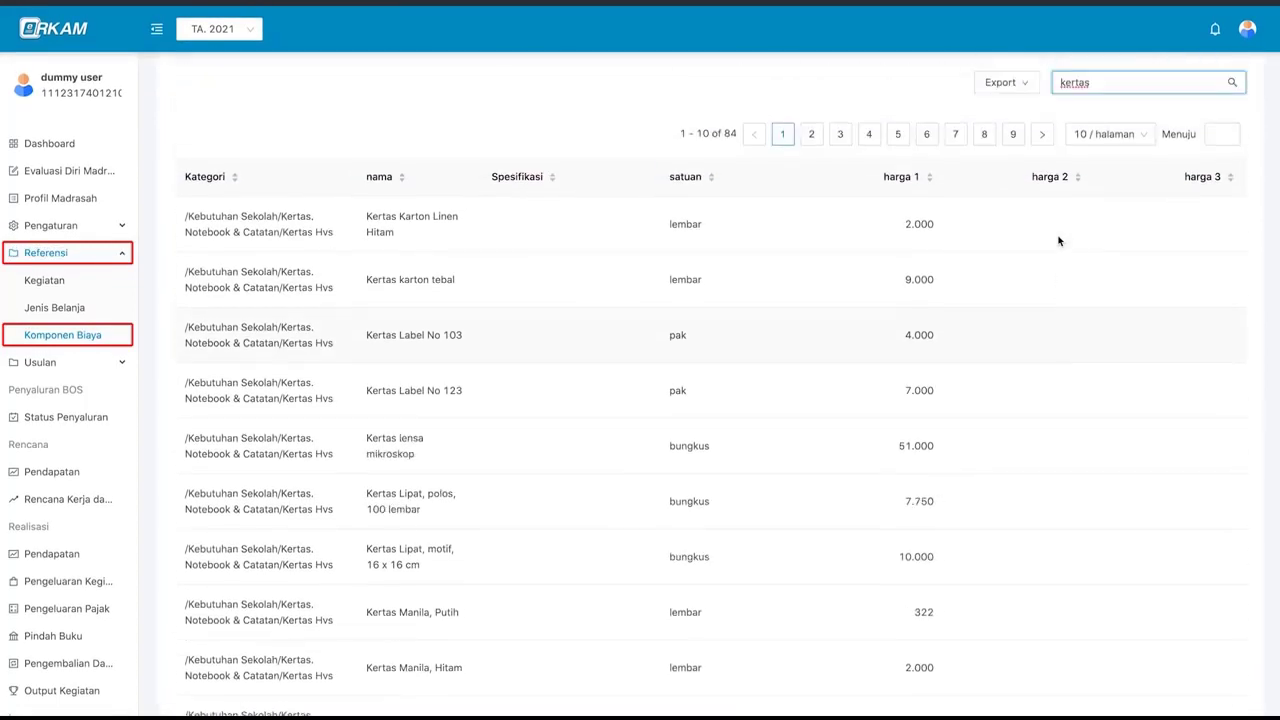
pyautogui.scroll(1, 1059, 240)
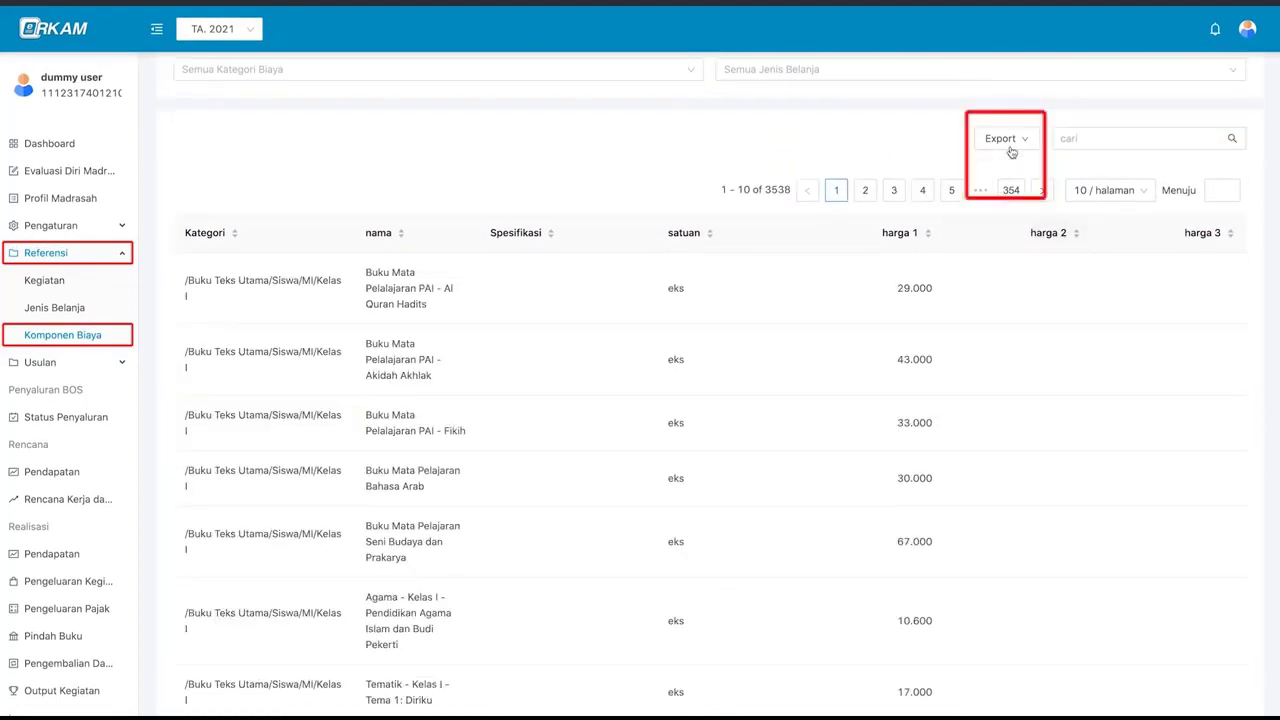
# - Export the full 3538-item Komponen Biaya list as Excel, save it to Downloads and open it
pyautogui.moveTo(1018, 144)
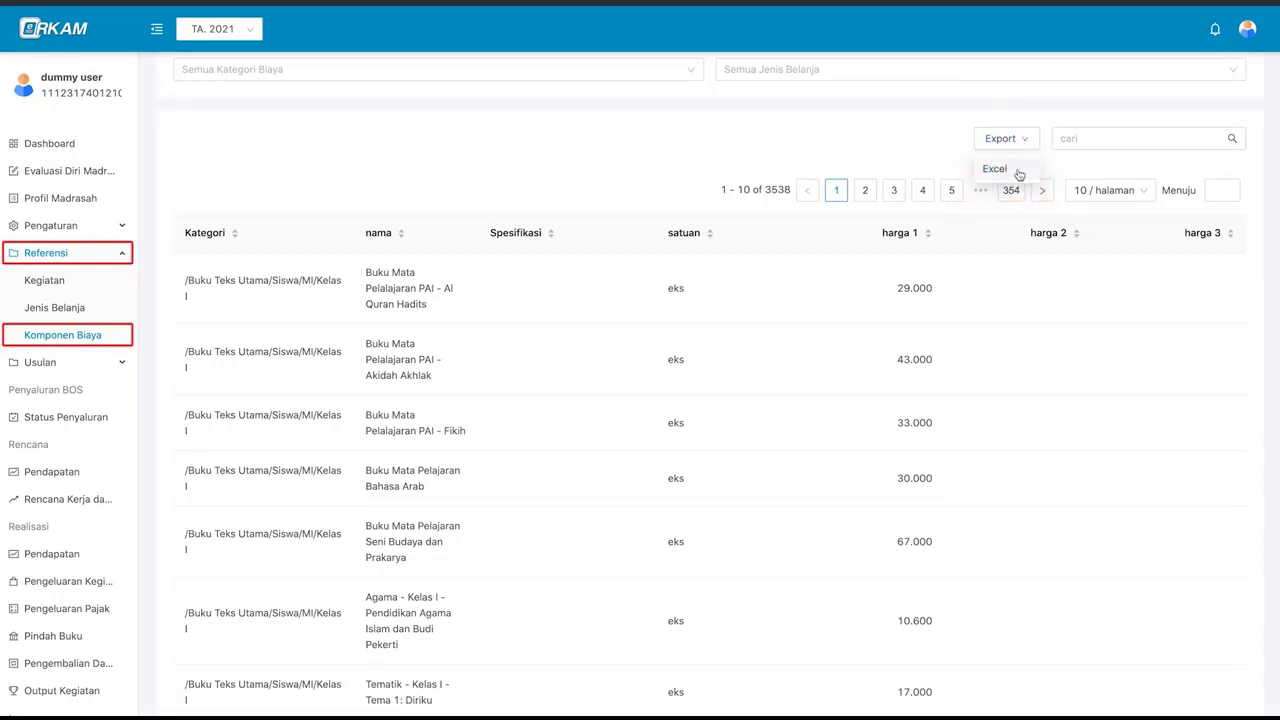
pyautogui.click(1019, 172)
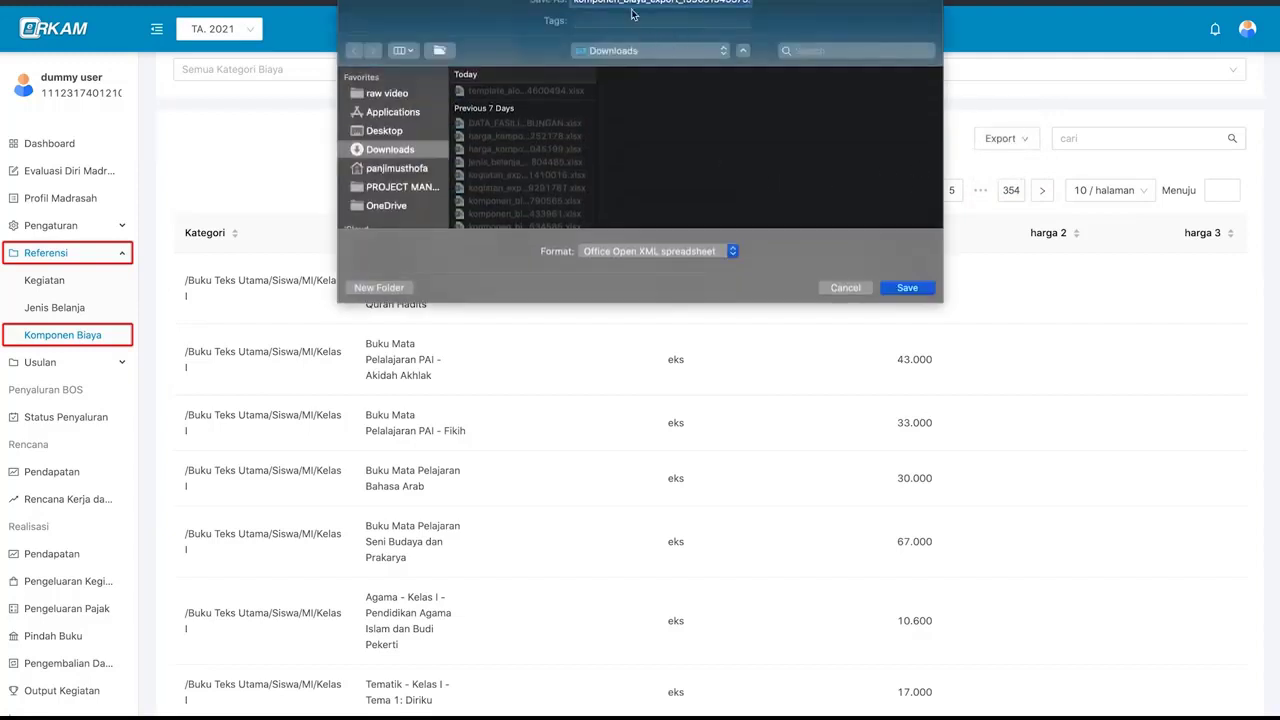
pyautogui.click(908, 288)
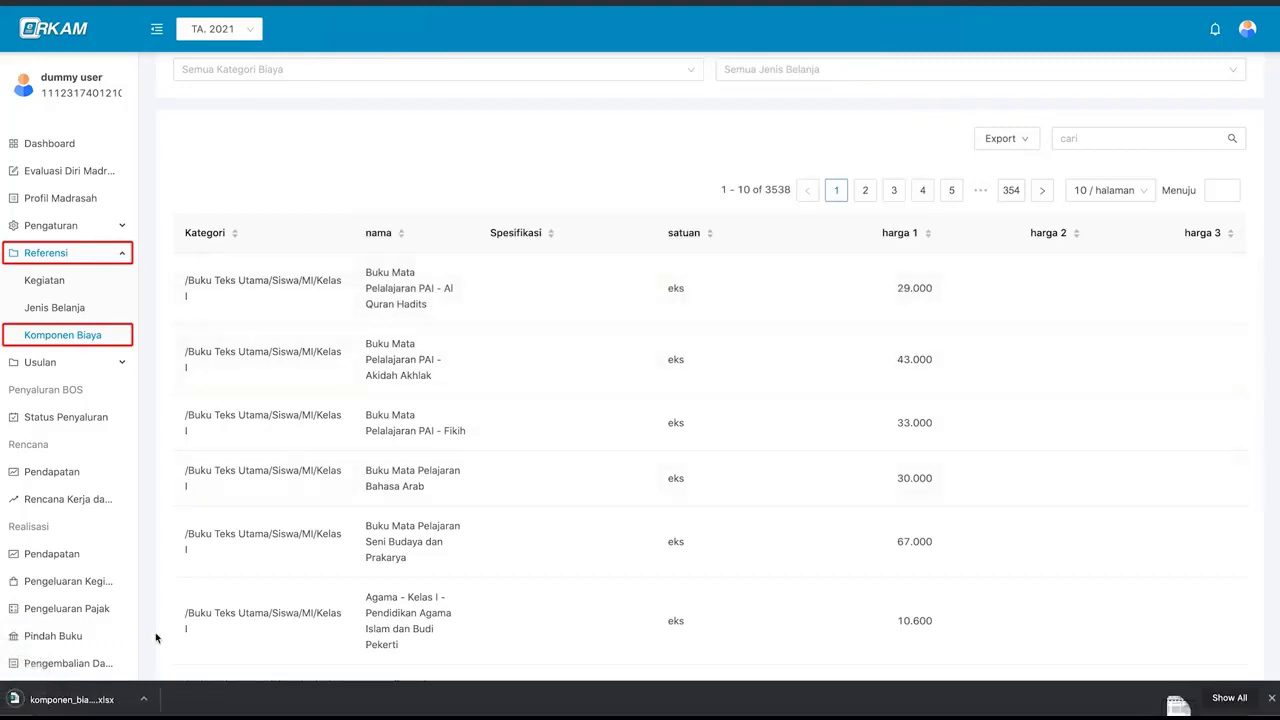
pyautogui.click(98, 698)
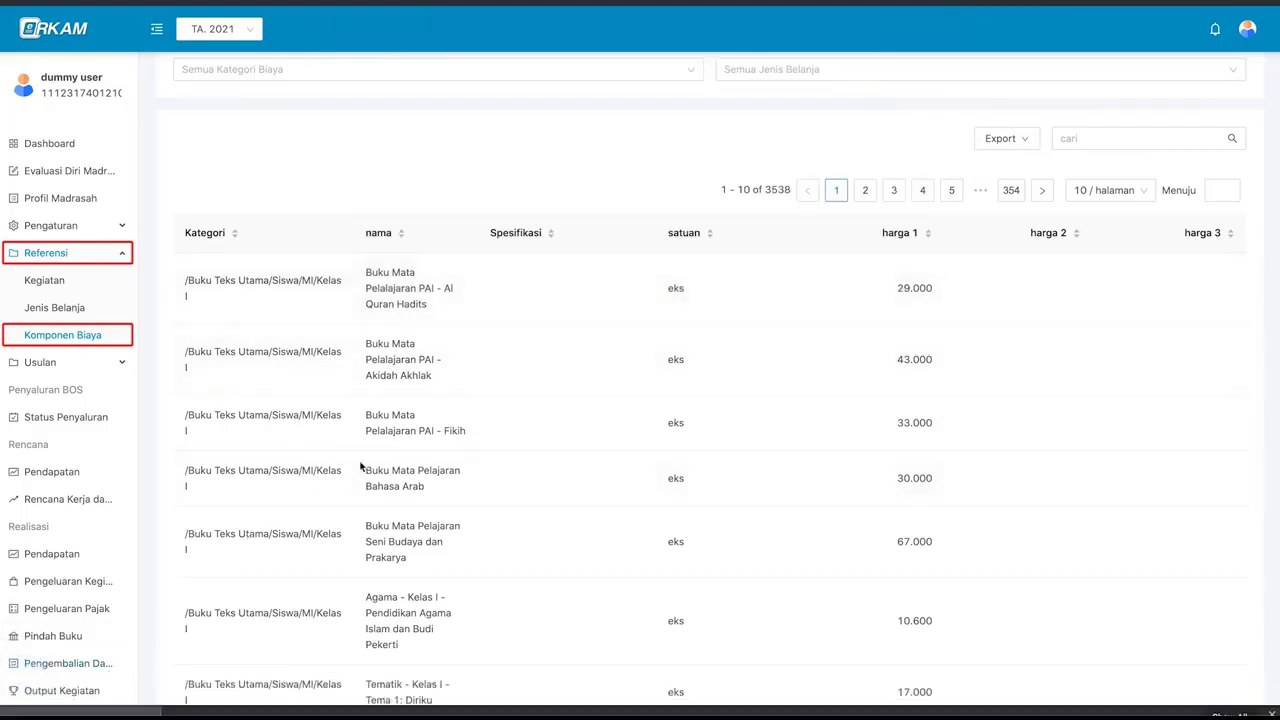
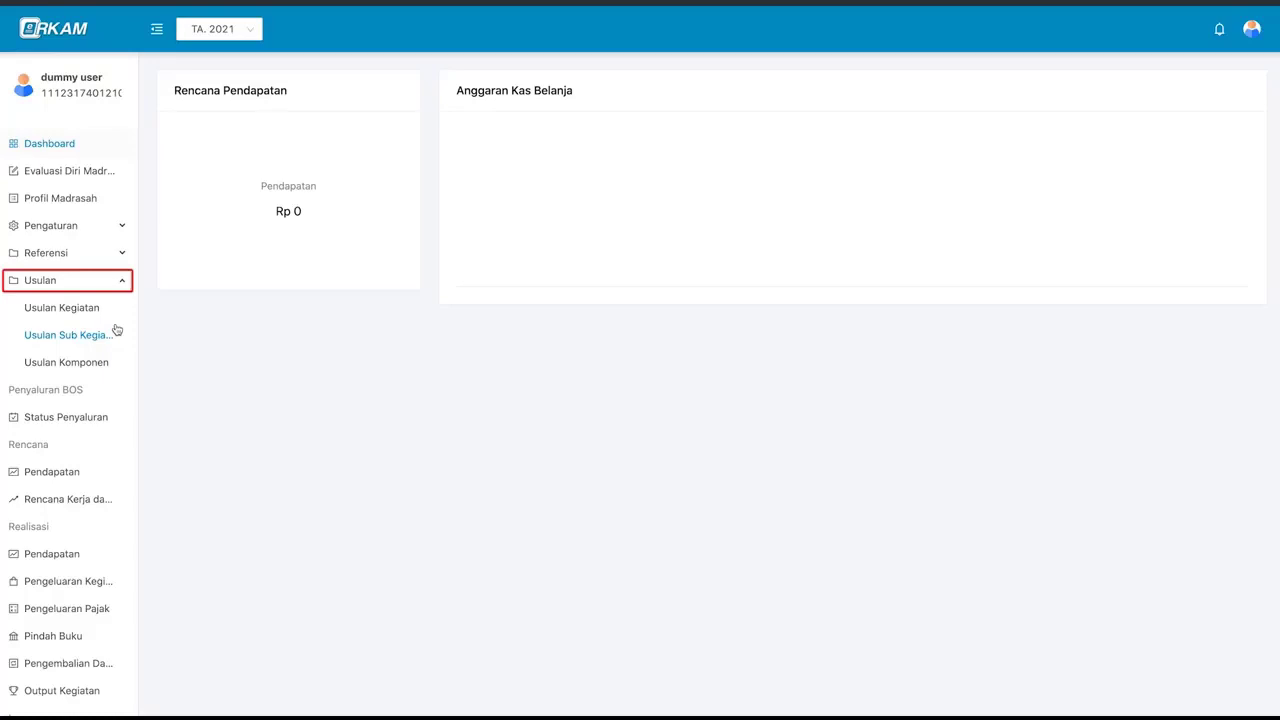
# - Start a new activity proposal 'kurikulum berbasis daring' under standard PENGEMBANGAN STANDAR ISI
pyautogui.click(108, 314)
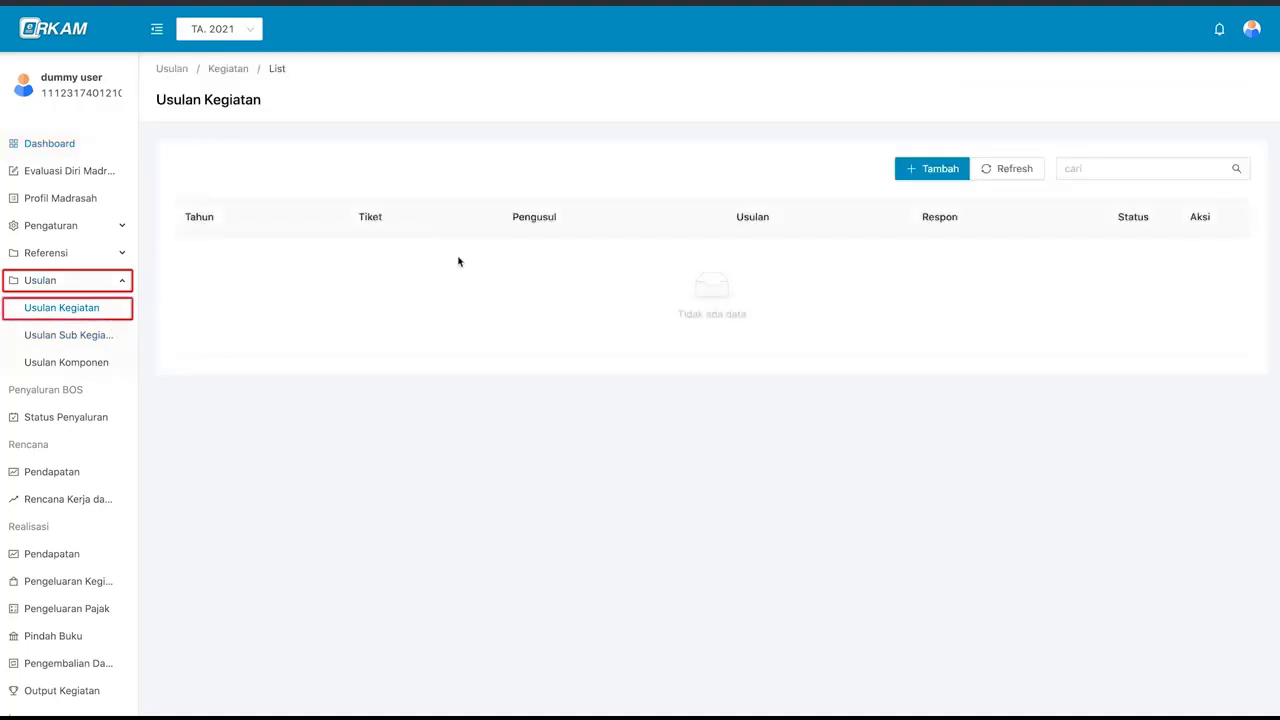
pyautogui.click(940, 170)
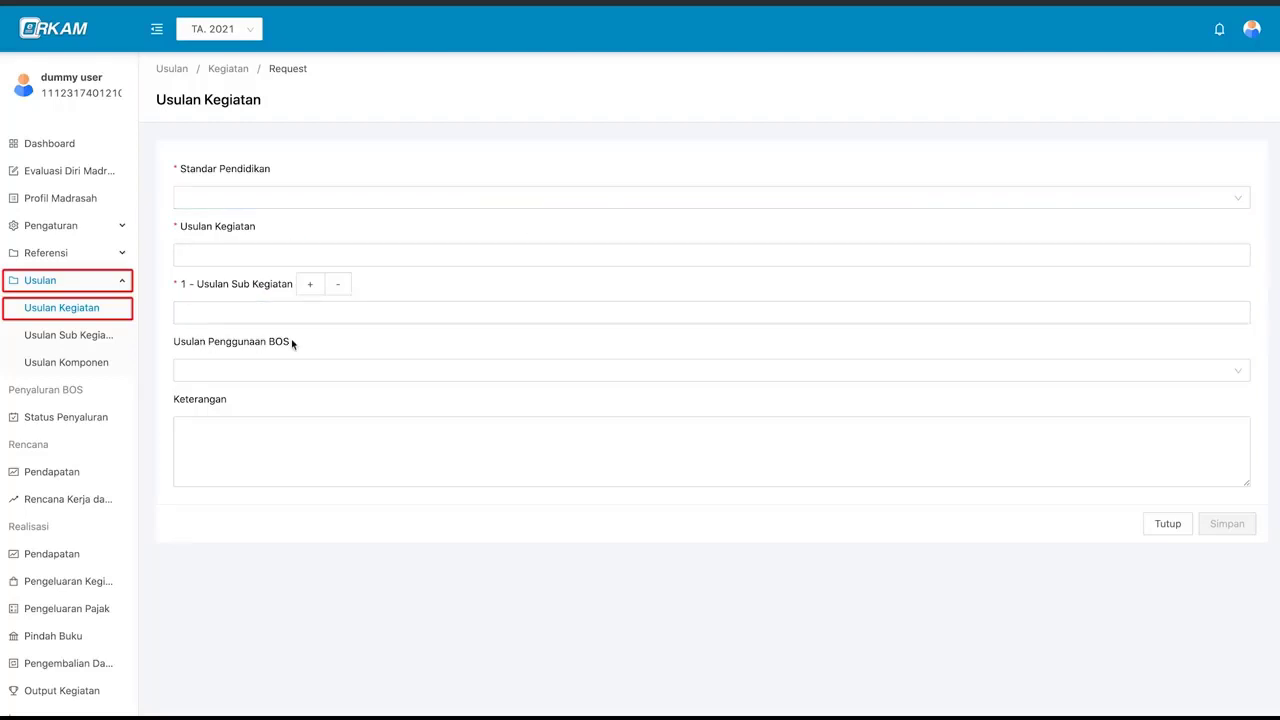
pyautogui.click(309, 196)
pyautogui.click(310, 195)
pyautogui.click(316, 197)
pyautogui.click(320, 227)
pyautogui.click(309, 253)
pyautogui.write('kurikulum berbasis daring')
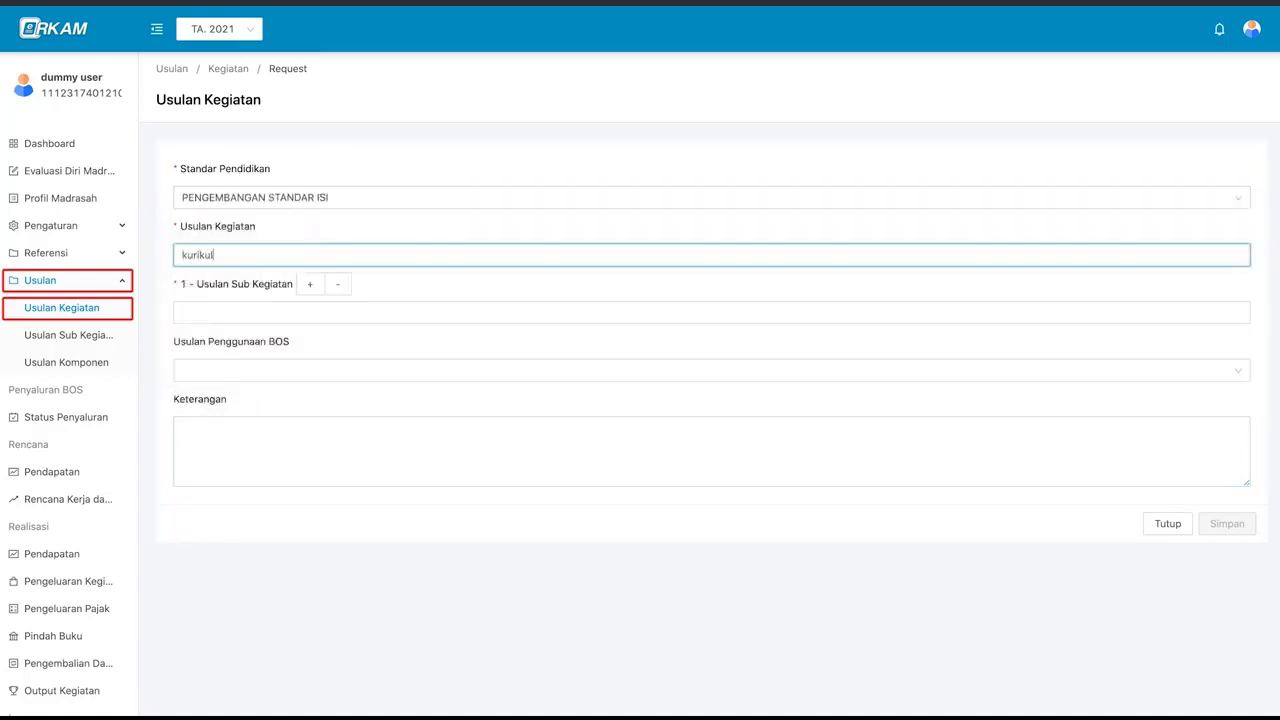
# - Add sub-activity 'penyusunan kurikulum berbasis daring' with BOS usage Kegiatan Pembelajaran and save the proposal
pyautogui.click(273, 315)
pyautogui.write('penyusunan kurikulum berbasis daring')
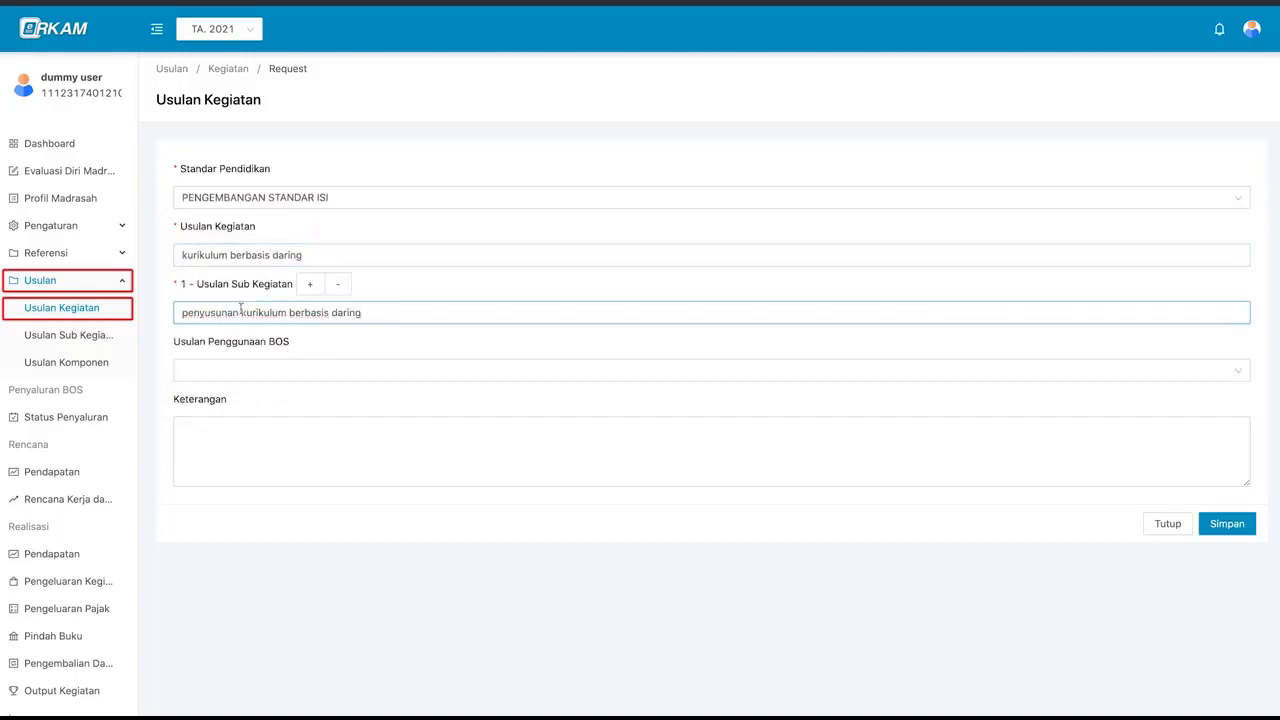
pyautogui.click(268, 370)
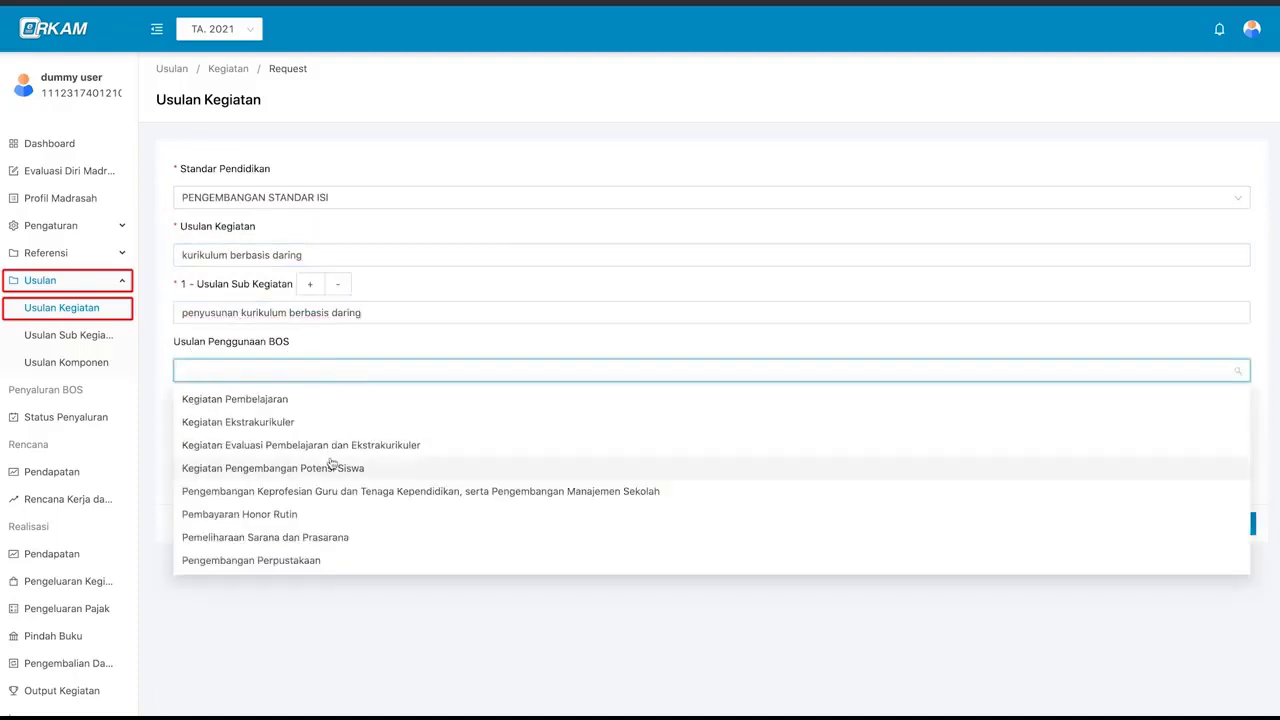
pyautogui.click(331, 399)
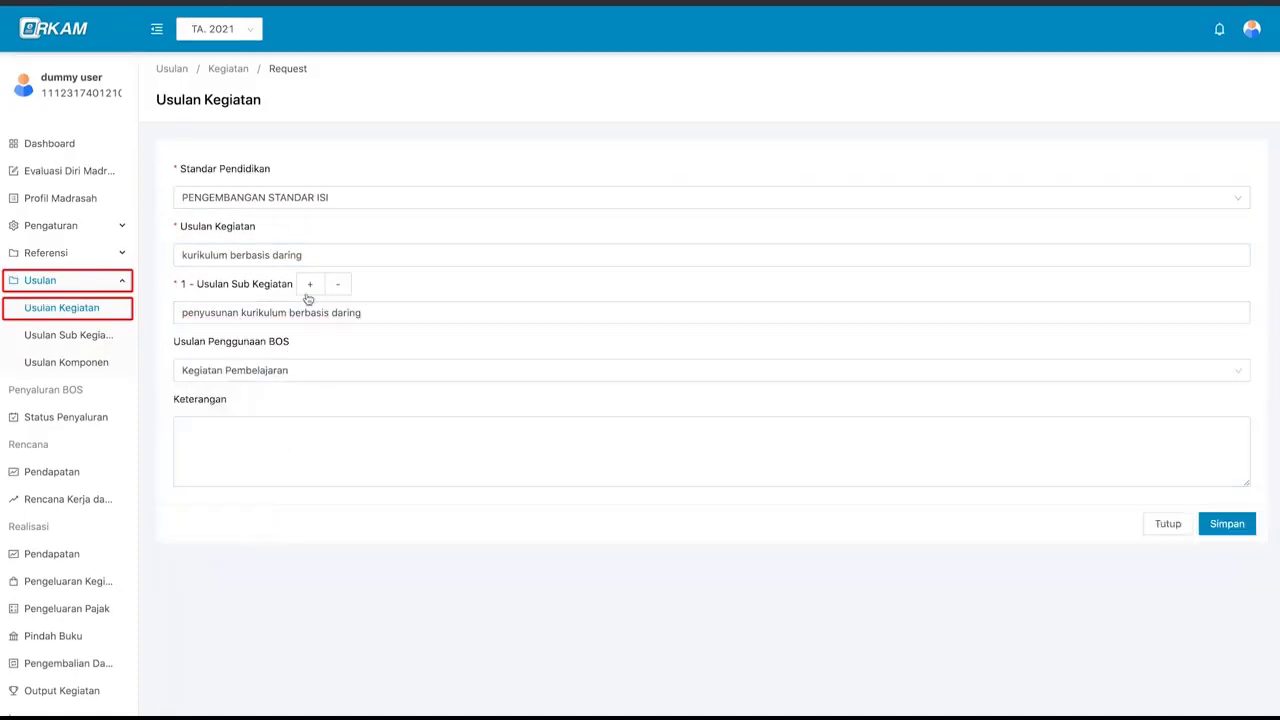
pyautogui.click(309, 284)
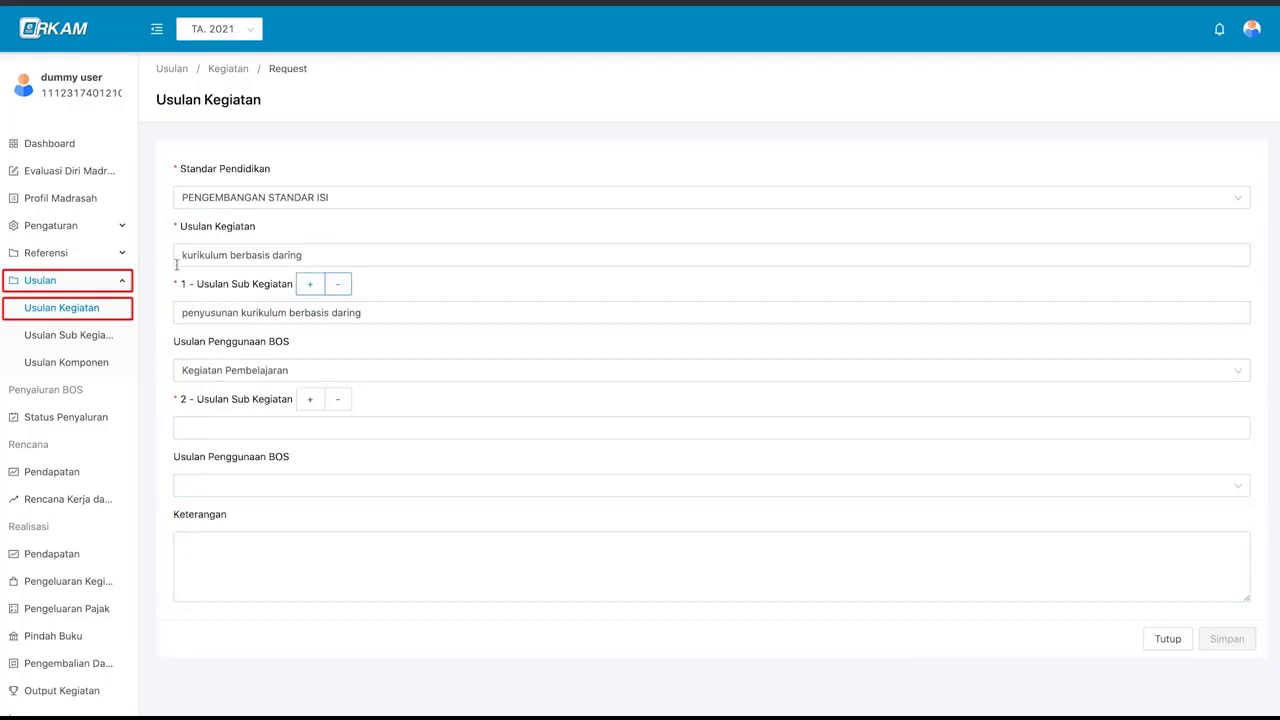
pyautogui.click(338, 399)
pyautogui.click(329, 448)
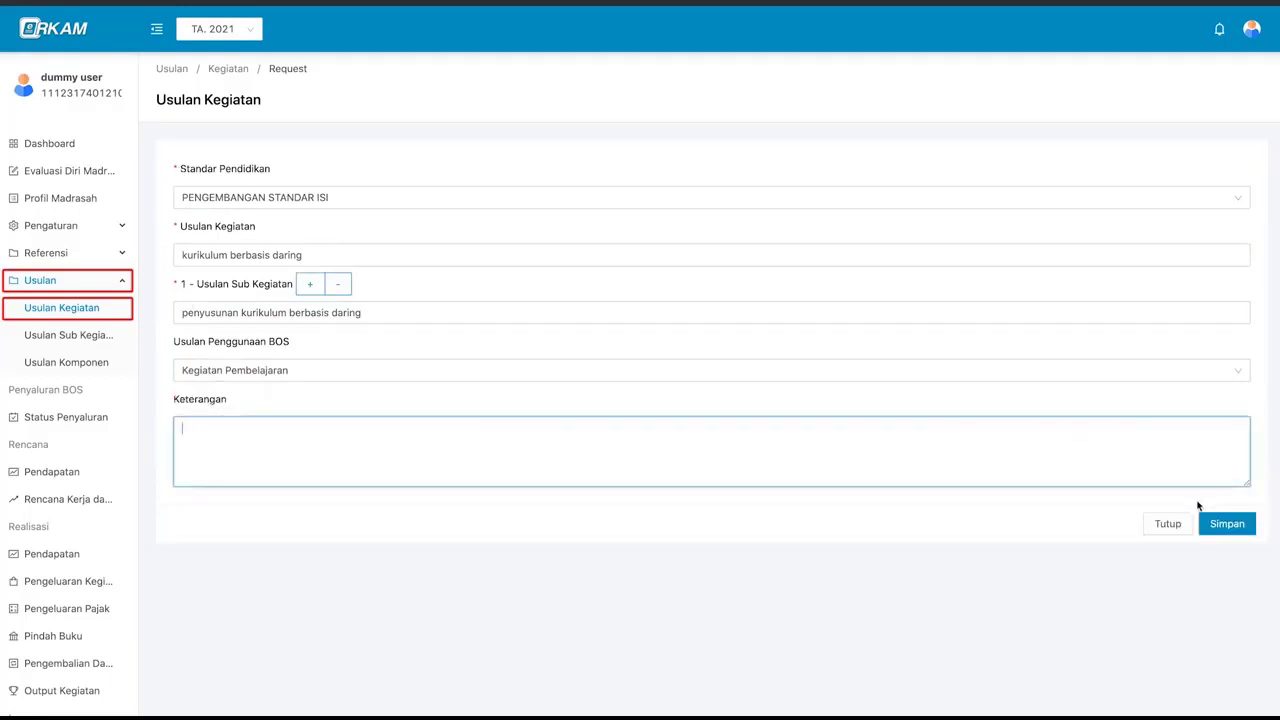
pyautogui.click(1222, 524)
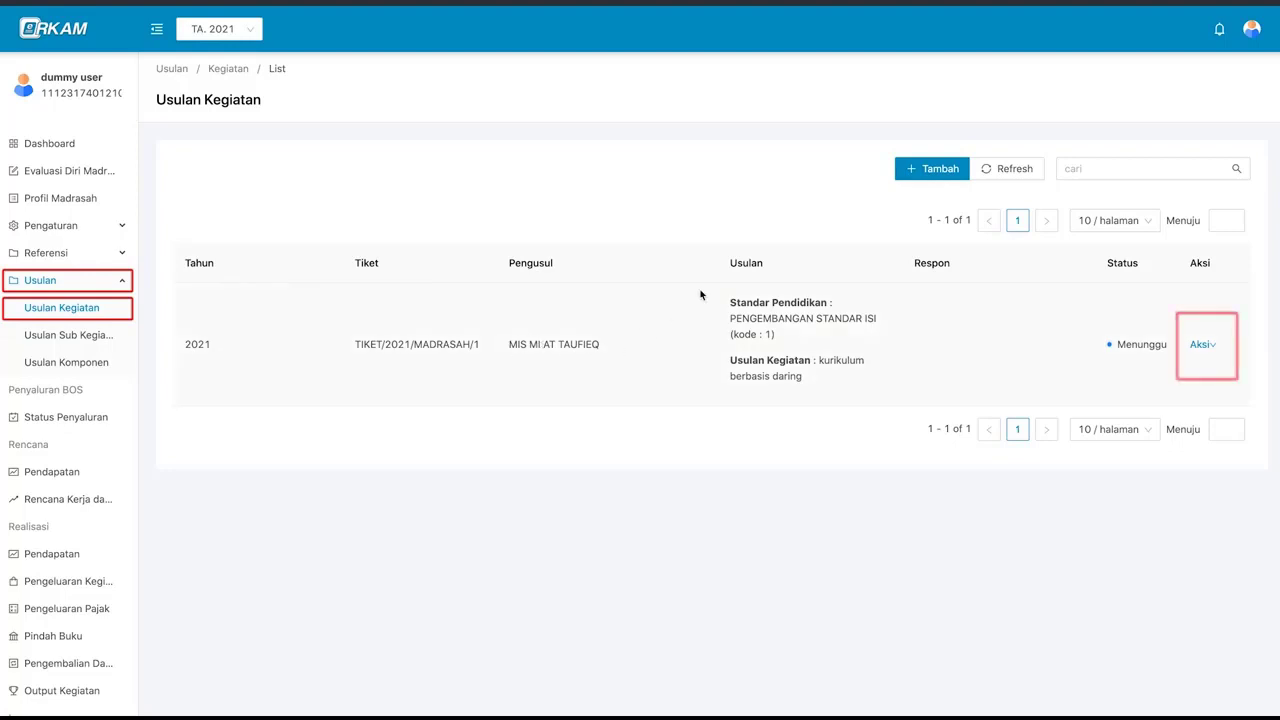
# - View the details of the 'kurikulum berbasis daring' proposal, then close them
pyautogui.click(1203, 349)
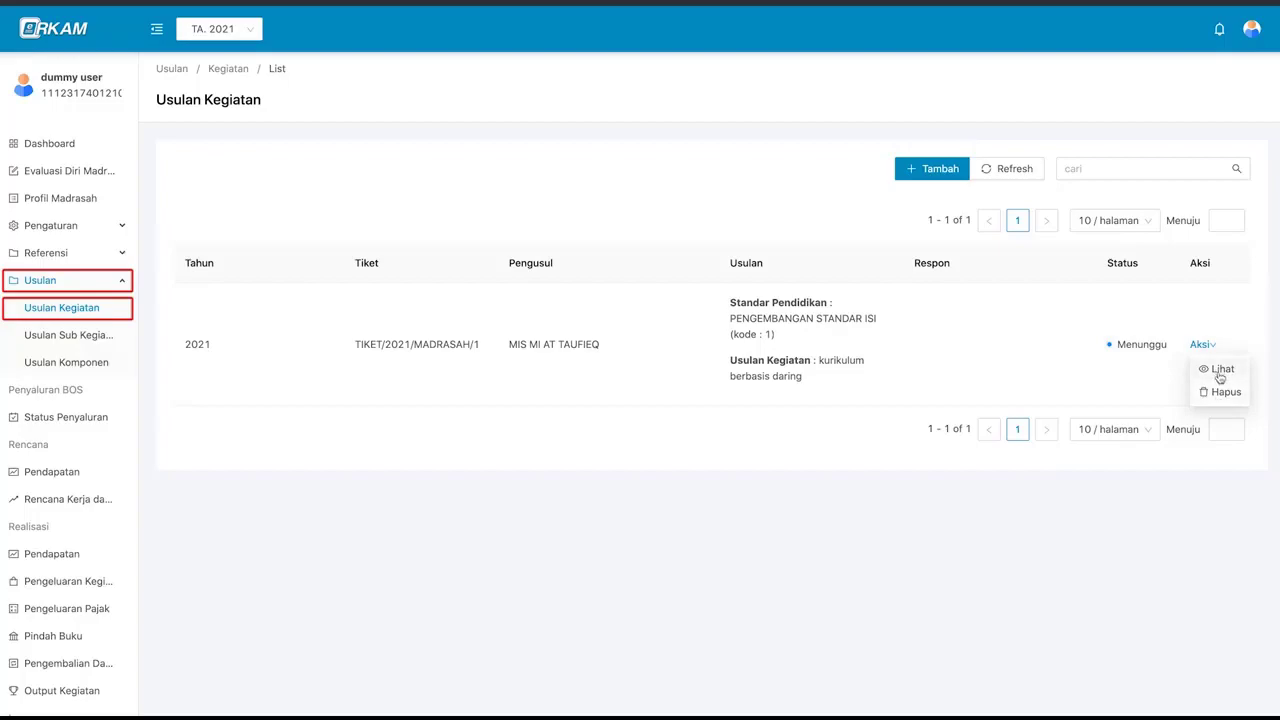
pyautogui.click(1220, 372)
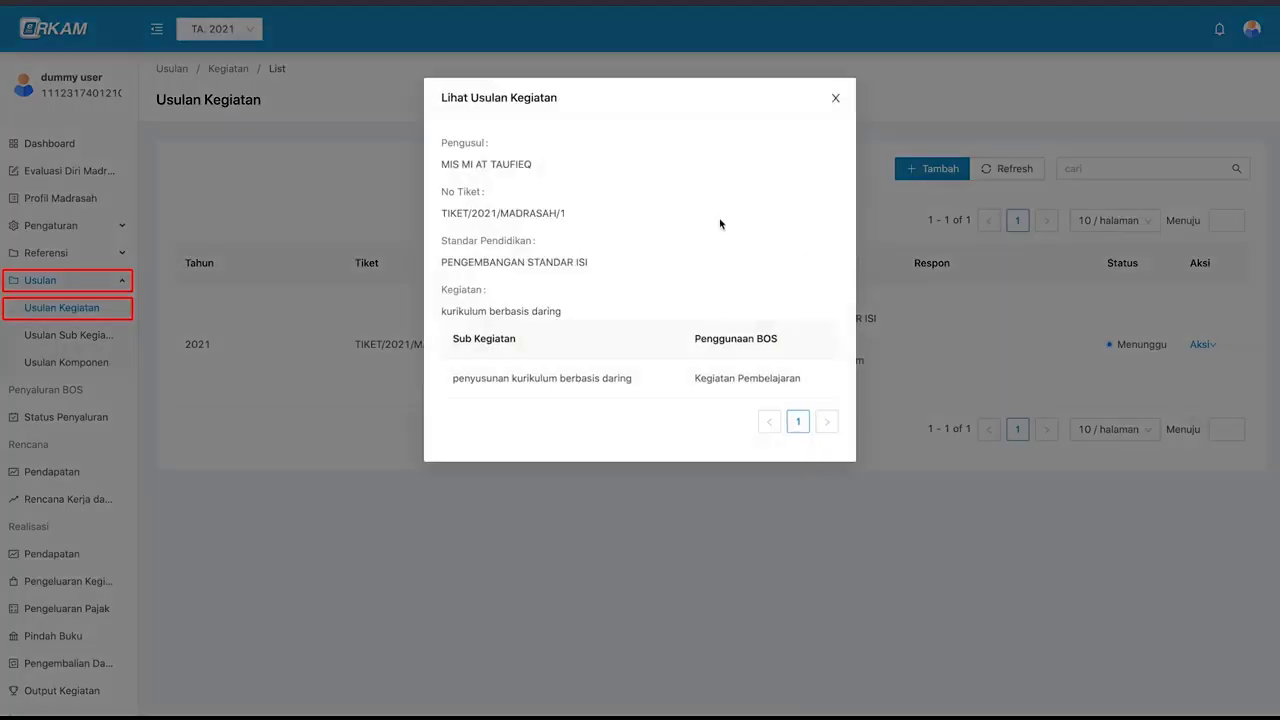
pyautogui.click(836, 99)
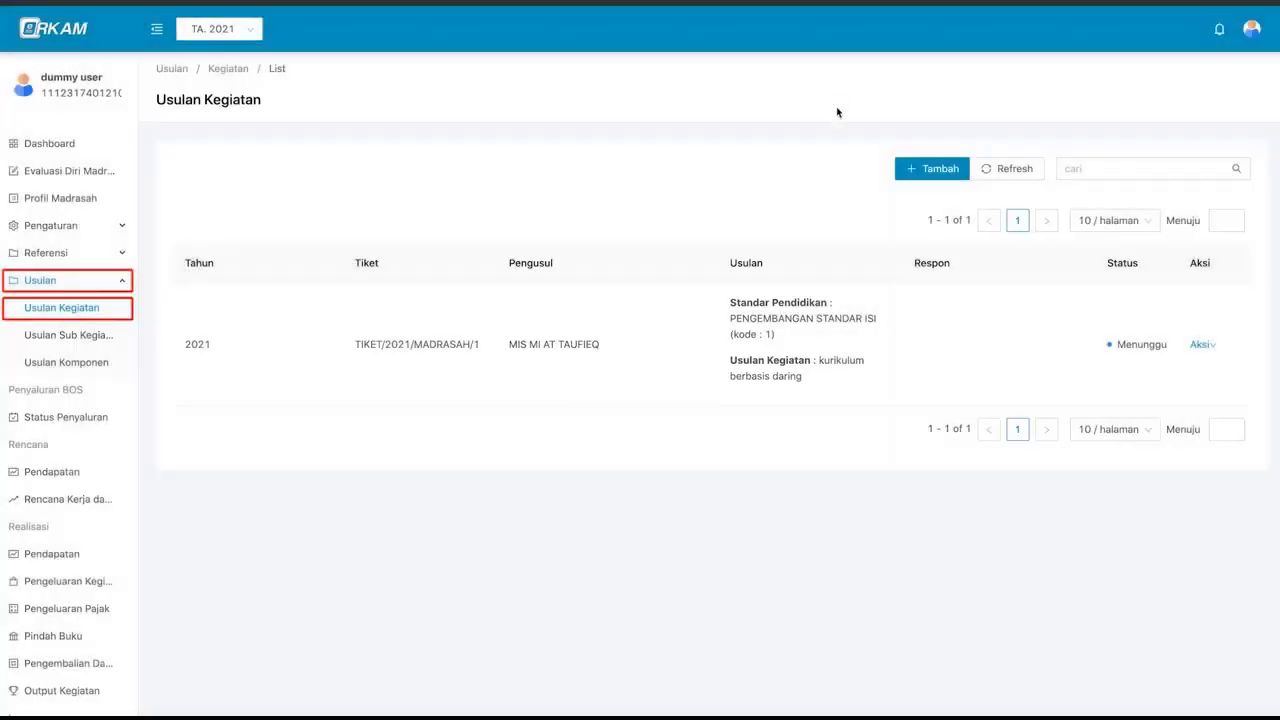
# - Delete the 'kurikulum berbasis daring' proposal and confirm with OK
pyautogui.click(1200, 344)
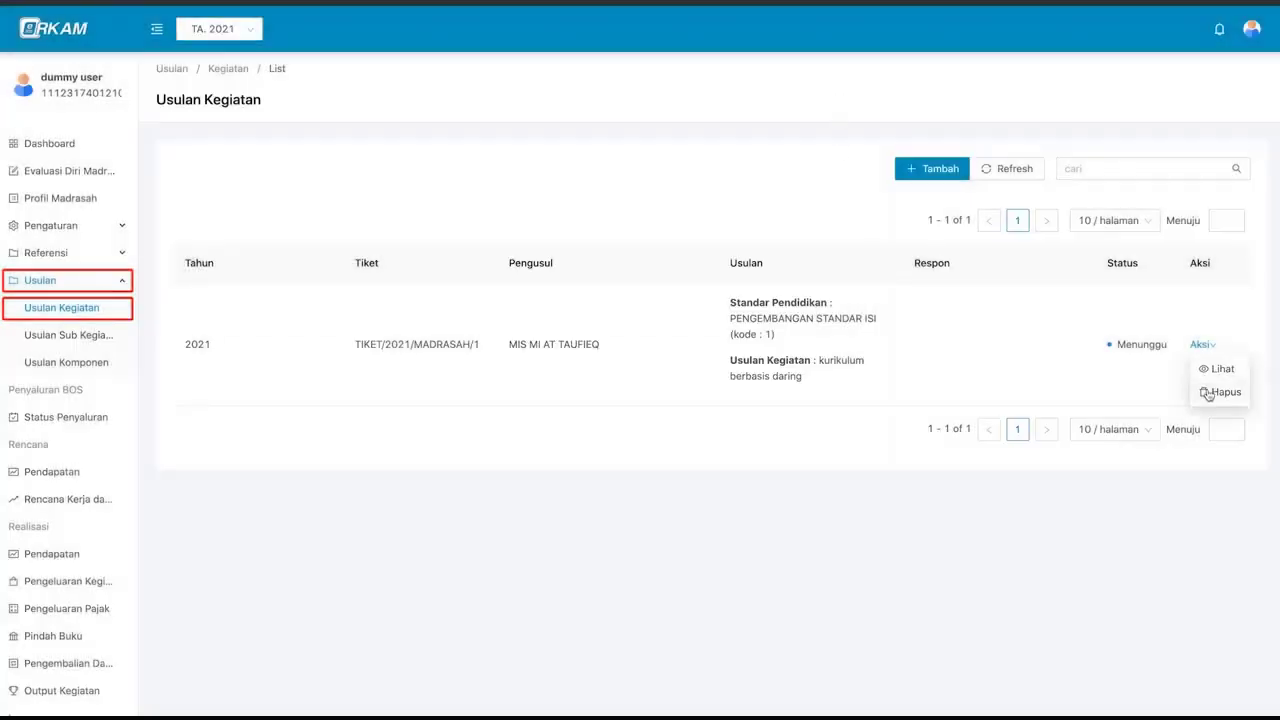
pyautogui.click(1229, 393)
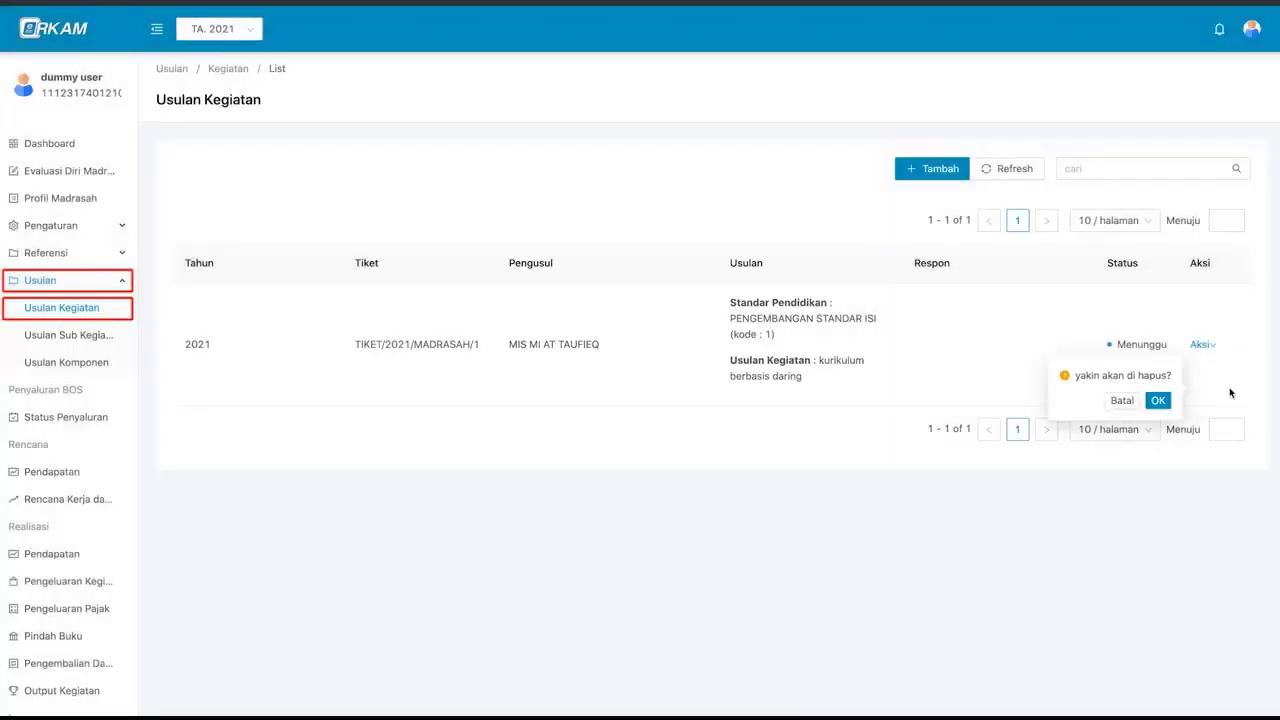
pyautogui.click(1158, 401)
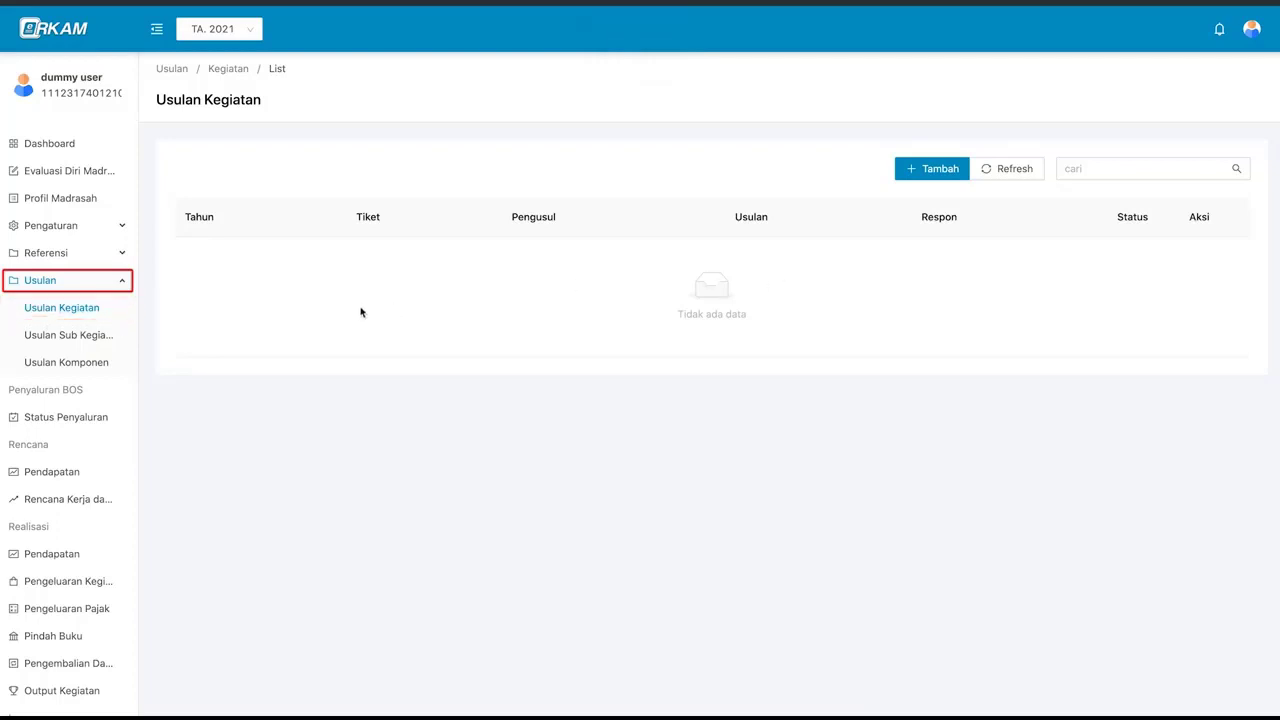
# - Start a new sub-activity proposal under PENGEMBANGAN STANDAR PEMBIAYAAN, activity Rumah tangga sekolah daya dan jasa
pyautogui.click(120, 337)
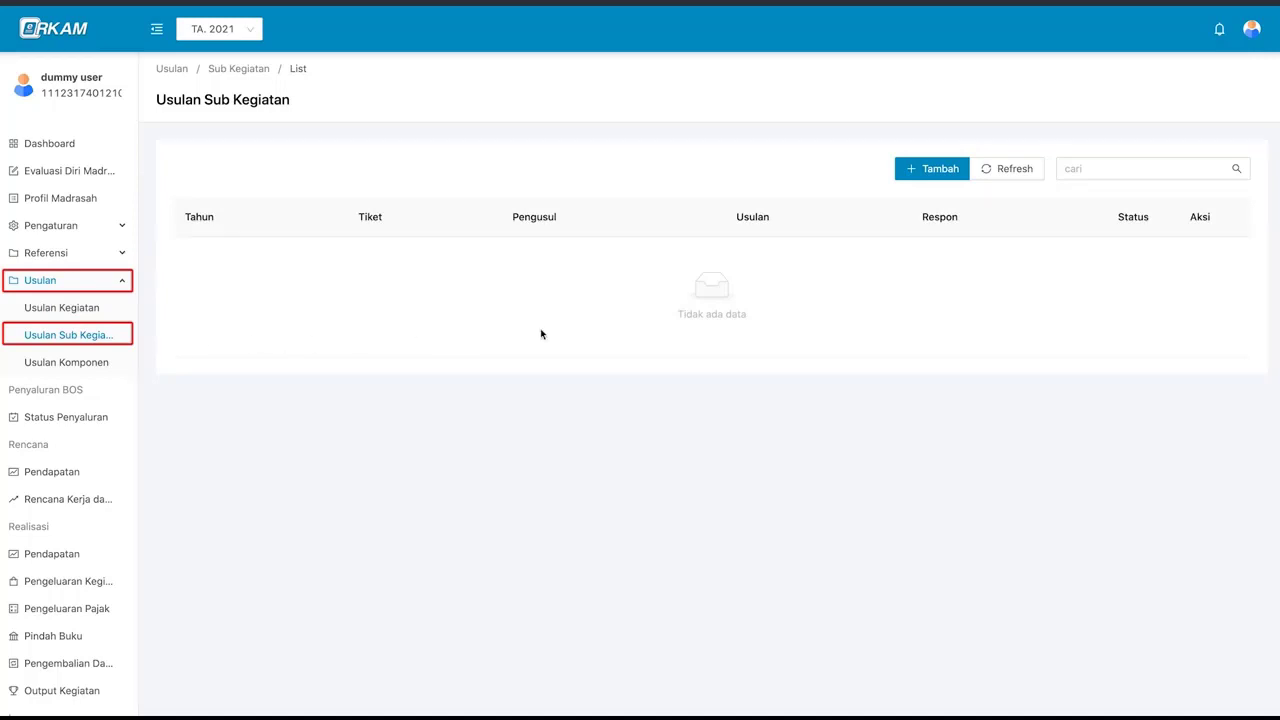
pyautogui.click(935, 171)
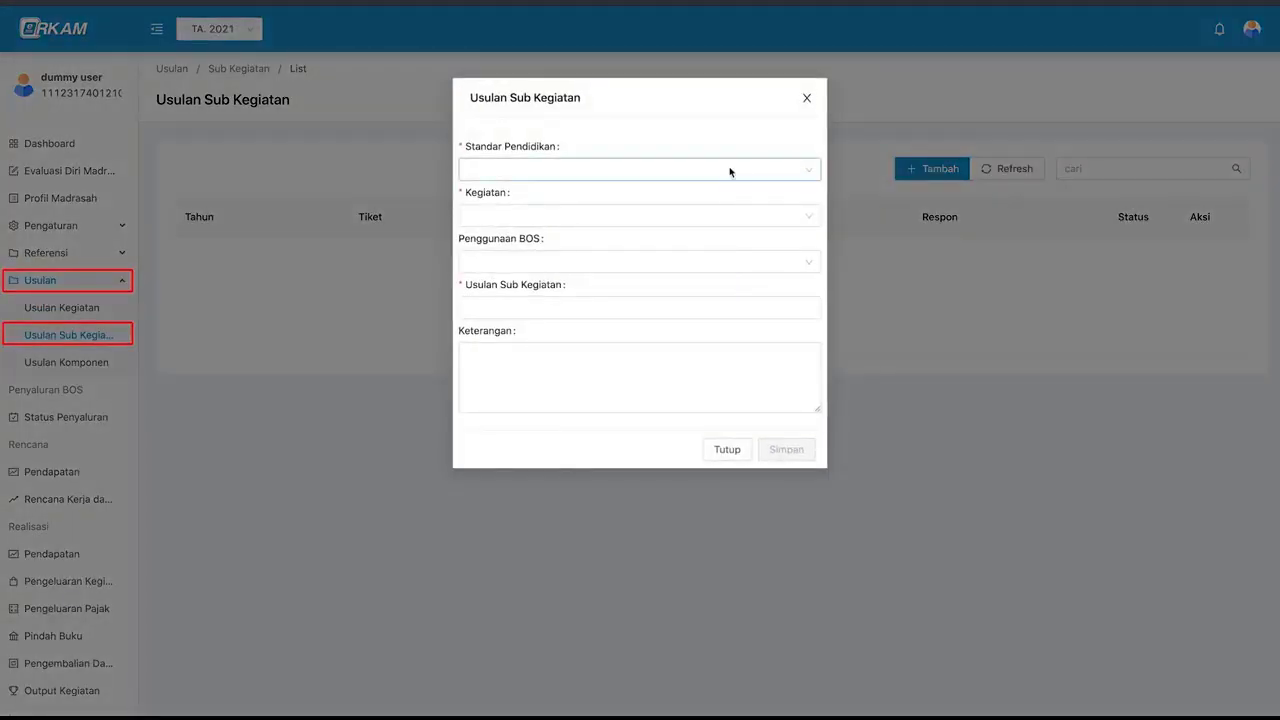
pyautogui.click(676, 170)
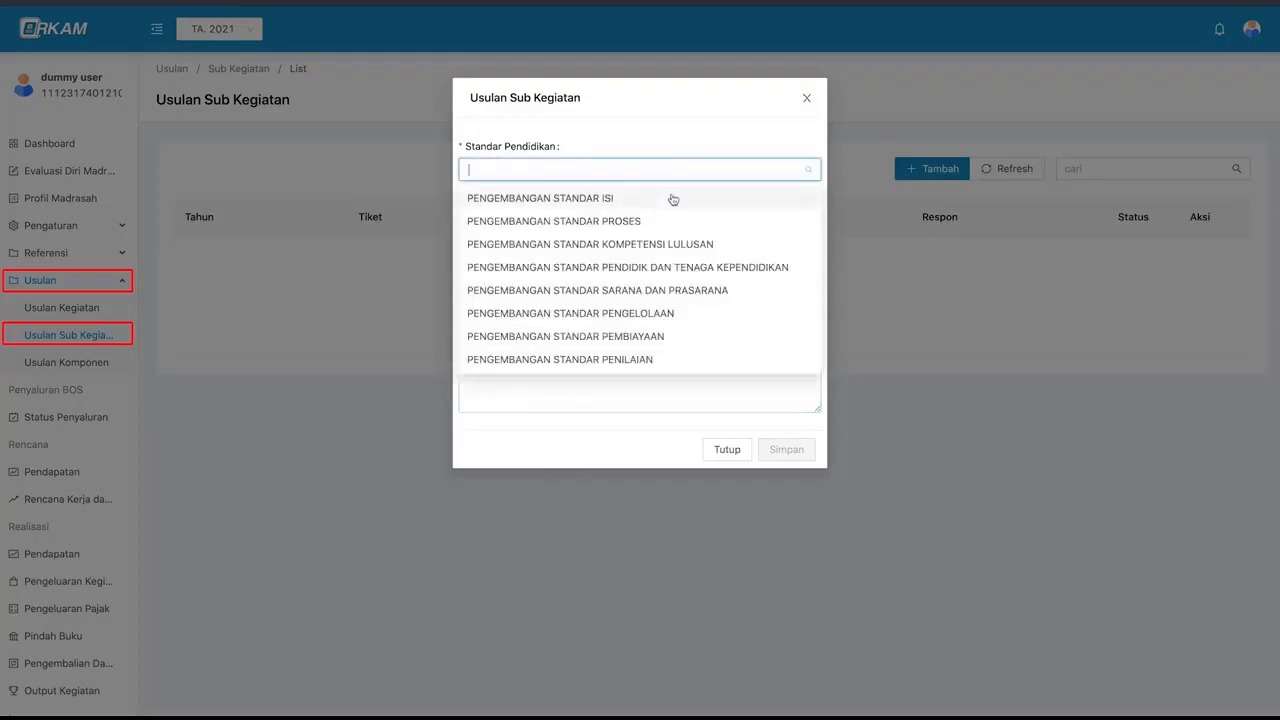
pyautogui.click(686, 337)
pyautogui.click(643, 216)
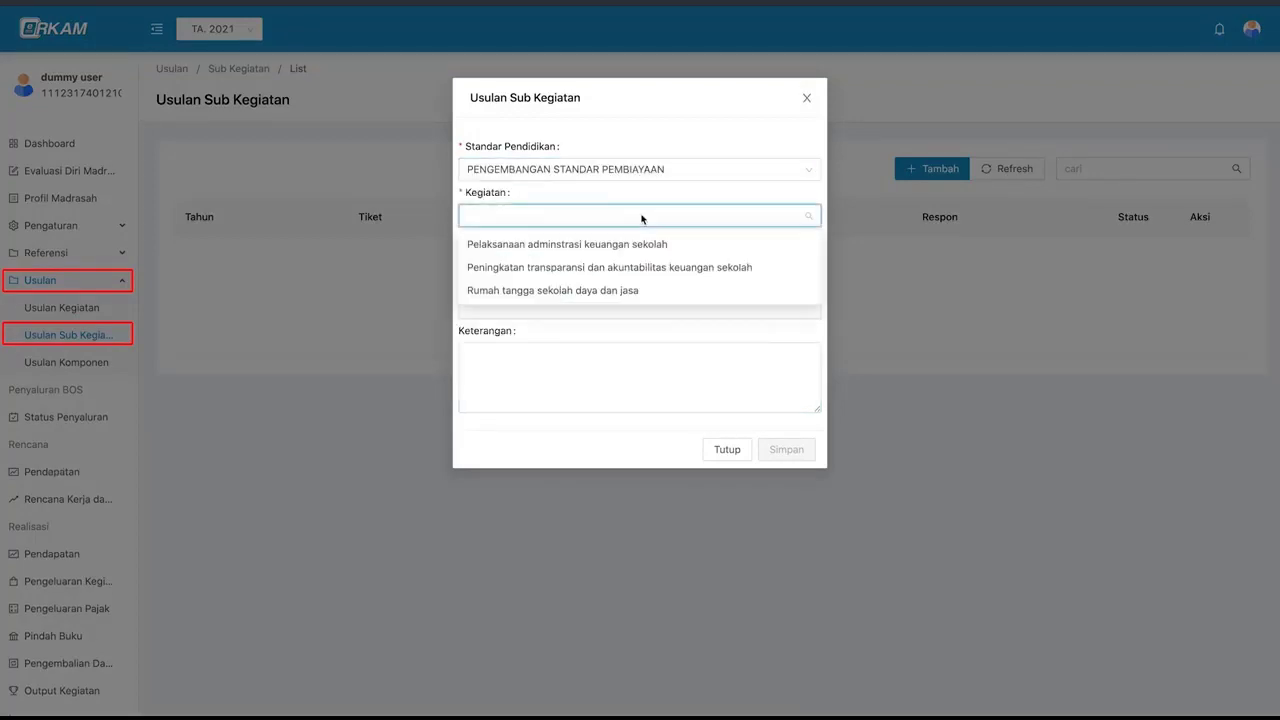
pyautogui.click(659, 288)
# - Set BOS usage to Langganan daya dan jasa, name it 'pembayaran tagihan aplikasi / website', and save
pyautogui.click(632, 263)
pyautogui.scroll(-3, 634, 347)
pyautogui.click(623, 406)
pyautogui.click(603, 303)
pyautogui.write('pembayaran tagihan aplikasi / website')
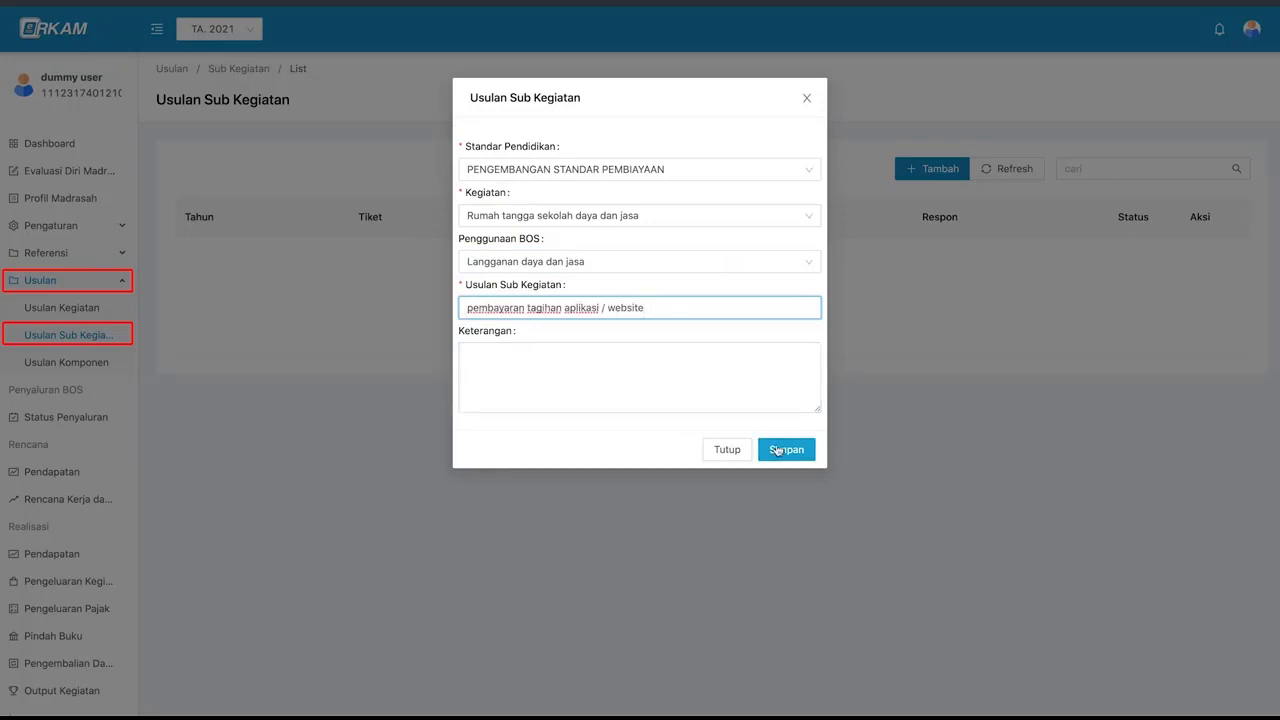
pyautogui.click(777, 451)
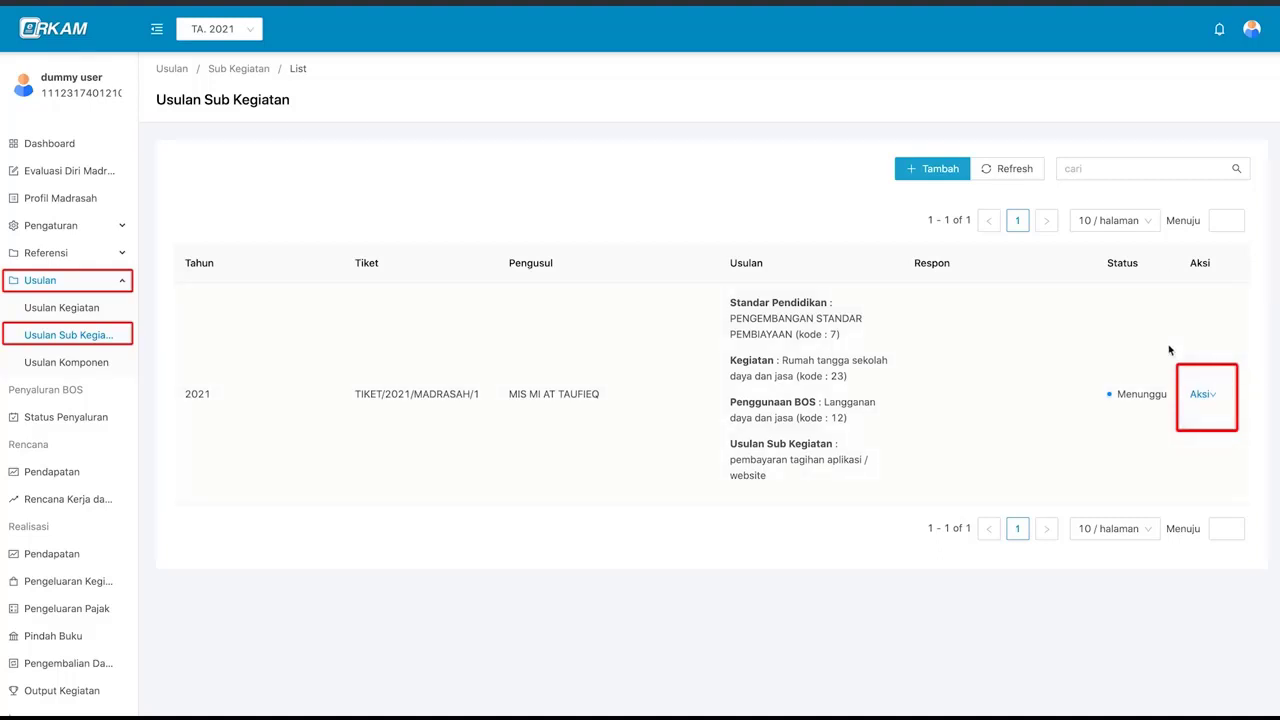
pyautogui.click(1199, 395)
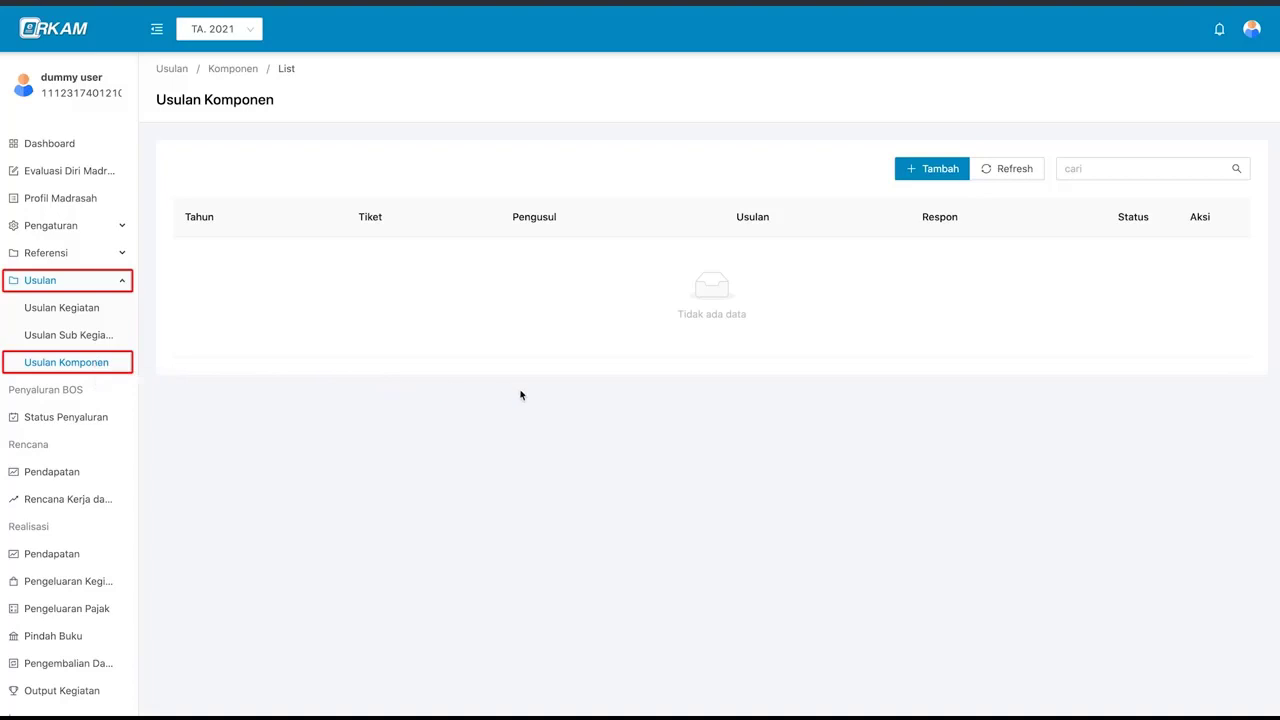
# - Start a new component proposal in cost category 7.7 - Tablet
pyautogui.click(936, 172)
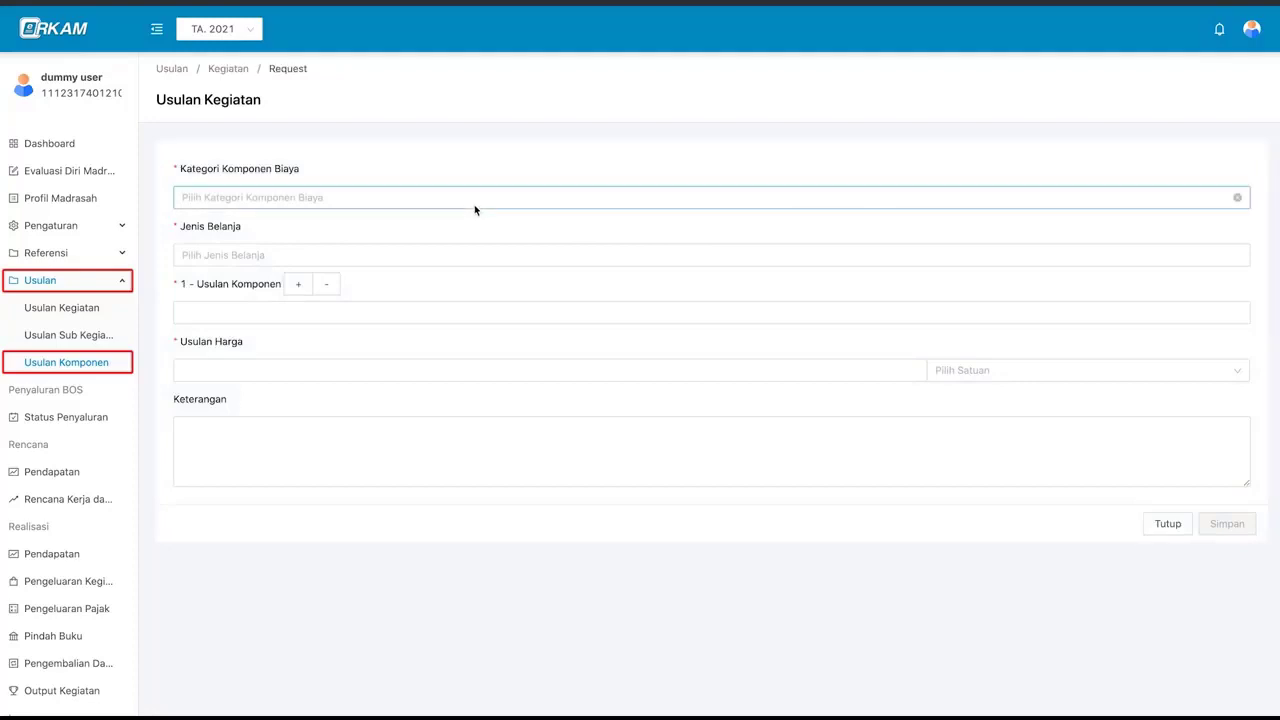
pyautogui.doubleClick(297, 290)
pyautogui.doubleClick(327, 290)
pyautogui.click(240, 199)
pyautogui.click(230, 385)
pyautogui.scroll(-5, 234, 380)
pyautogui.click(243, 348)
# - Choose spending types 521111 Belanja Keperluan Perkantoran and 532111 Belanja Modal Peralatan dan Mesin
pyautogui.click(183, 282)
pyautogui.click(251, 301)
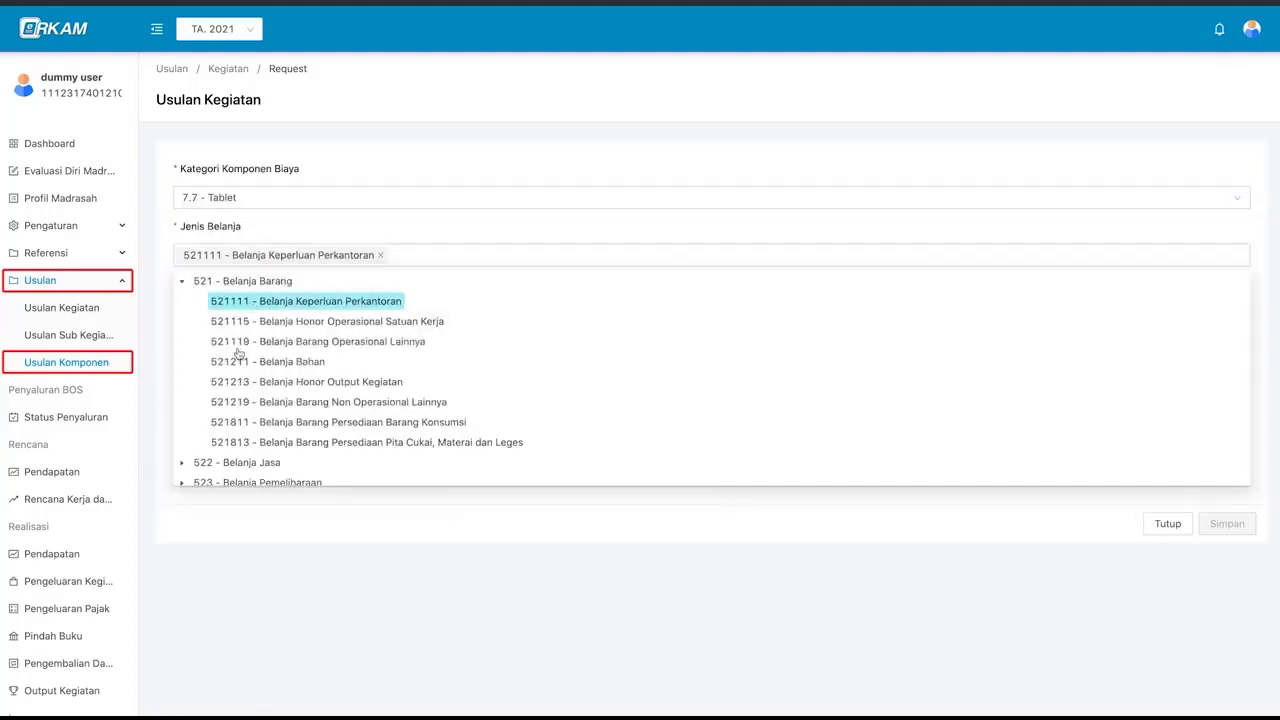
pyautogui.scroll(-2, 243, 430)
pyautogui.click(243, 432)
pyautogui.click(300, 451)
pyautogui.click(706, 514)
# - Enter 'tablet huion drawing' at 5000000 per unit, with note 'spec 10 inc', and save
pyautogui.click(303, 313)
pyautogui.write('tablet huion drawing')
pyautogui.press('Tab')
pyautogui.write('5000000')
pyautogui.click(1000, 370)
pyautogui.click(943, 557)
pyautogui.click(890, 463)
pyautogui.write('spec 10 inc')
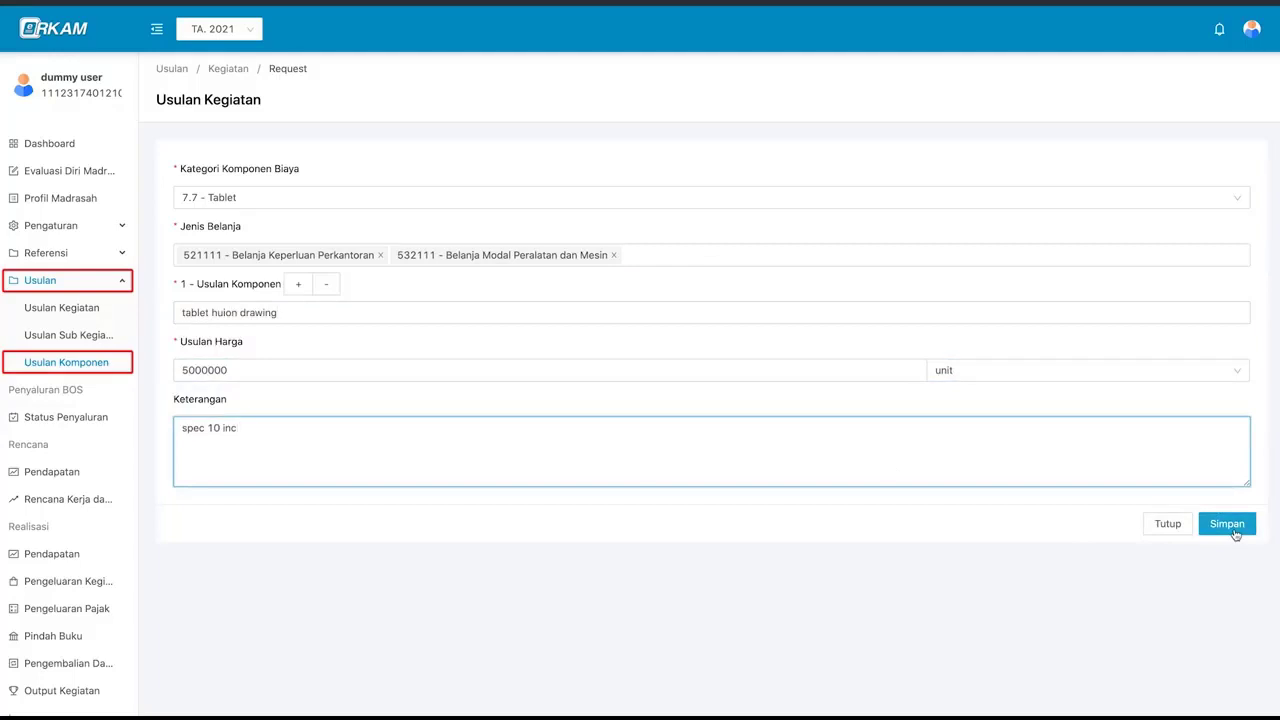
pyautogui.click(1235, 534)
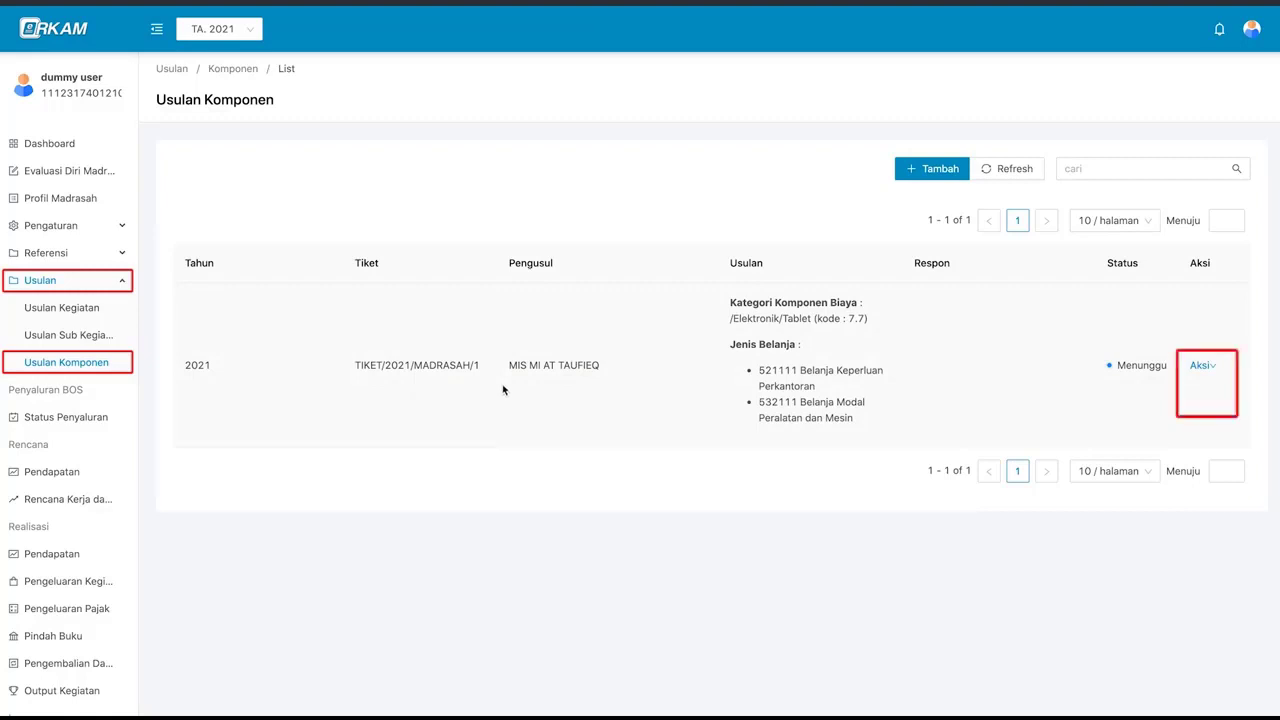
# - Delete the Tablet (7.7) component proposal from its Aksi menu and confirm with OK
pyautogui.click(1206, 368)
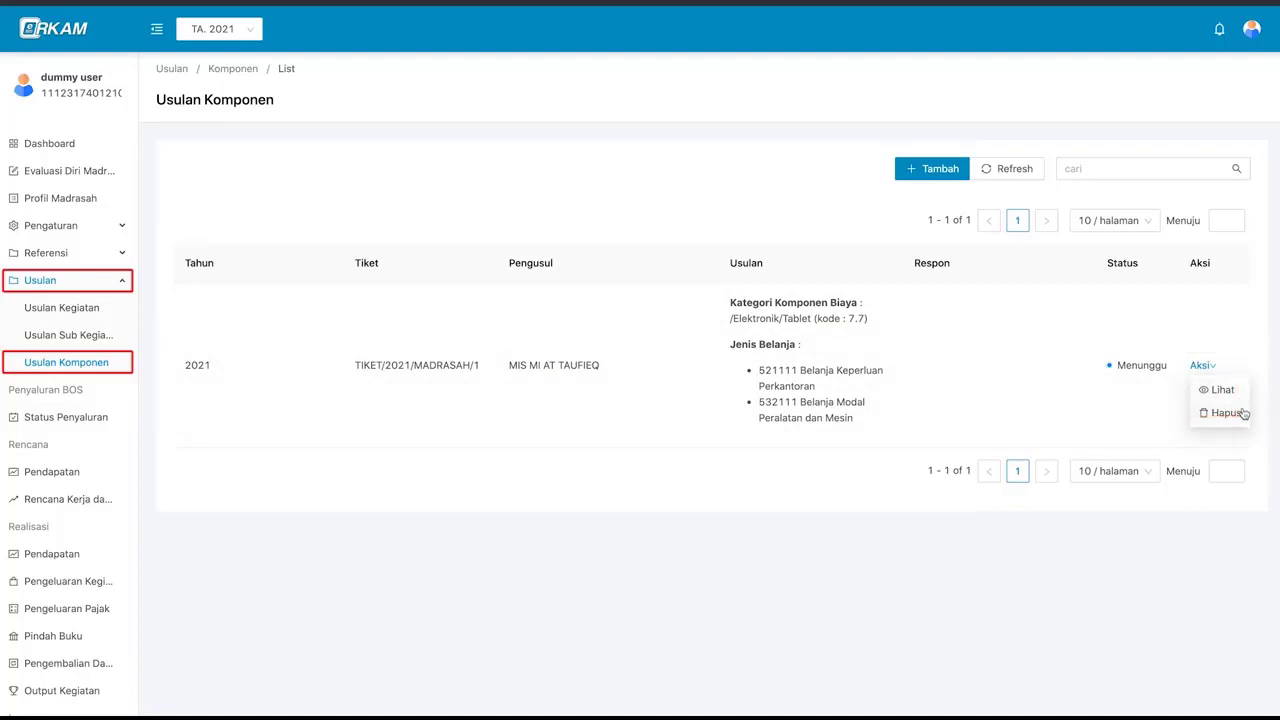
pyautogui.click(1204, 368)
pyautogui.click(1243, 421)
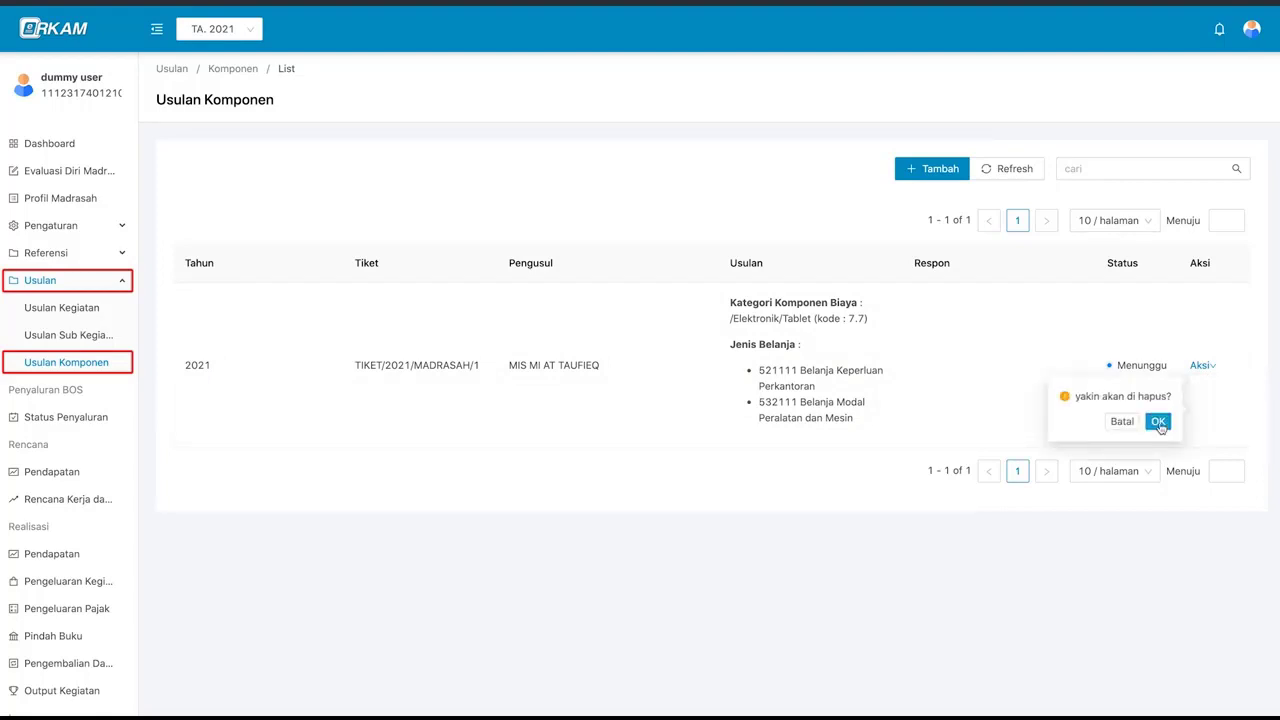
pyautogui.click(1158, 423)
pyautogui.click(1094, 170)
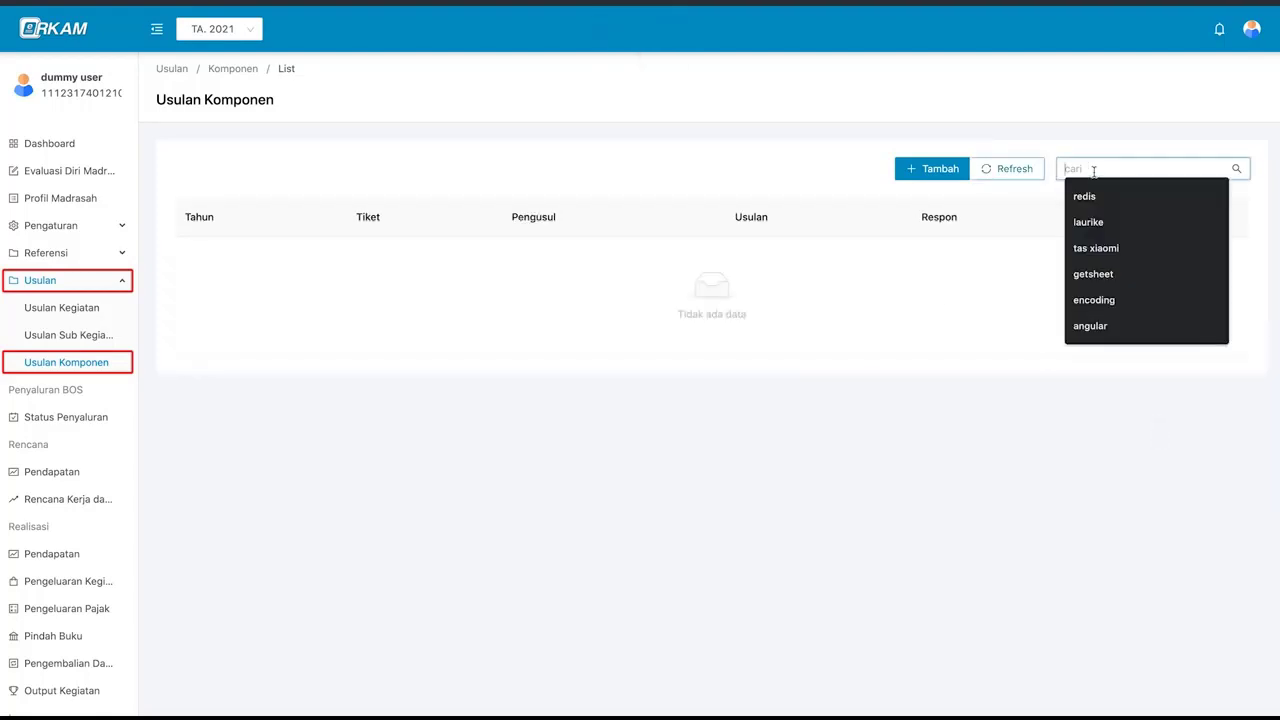
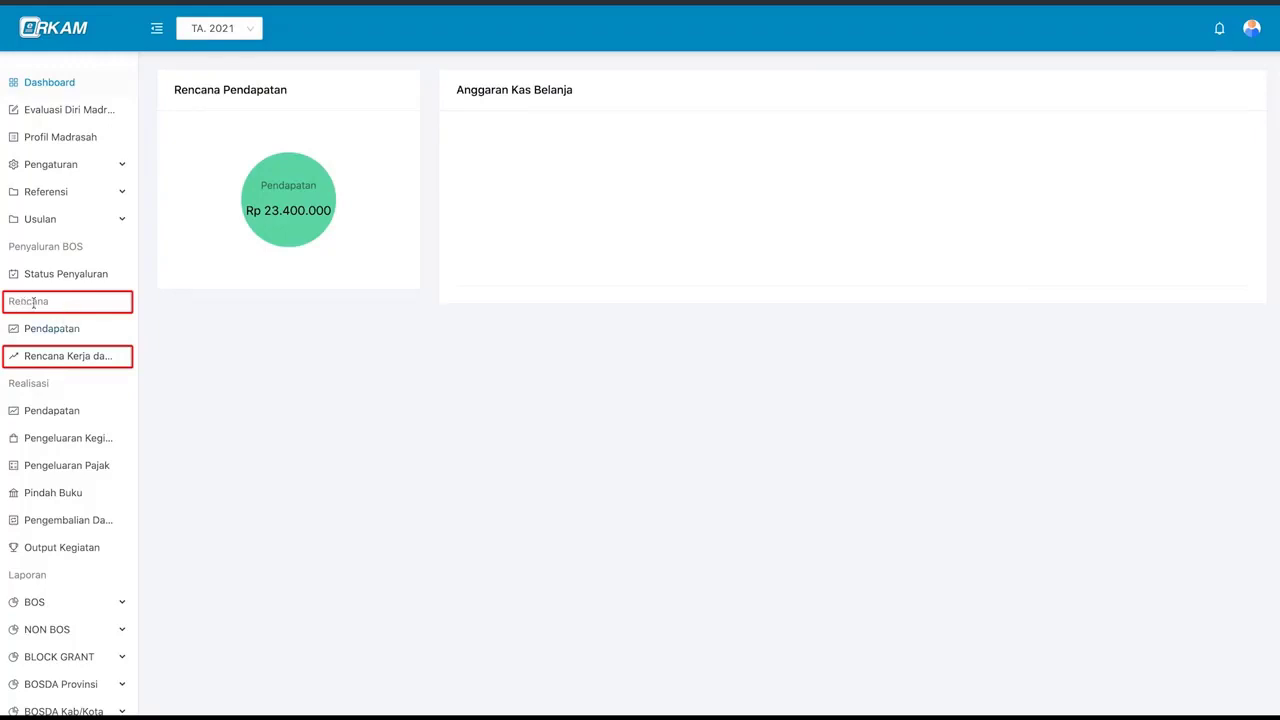
# - Open the Rencana Kerja dan Anggaran list, expand the BOS semester income split, and start a new activity
pyautogui.click(104, 360)
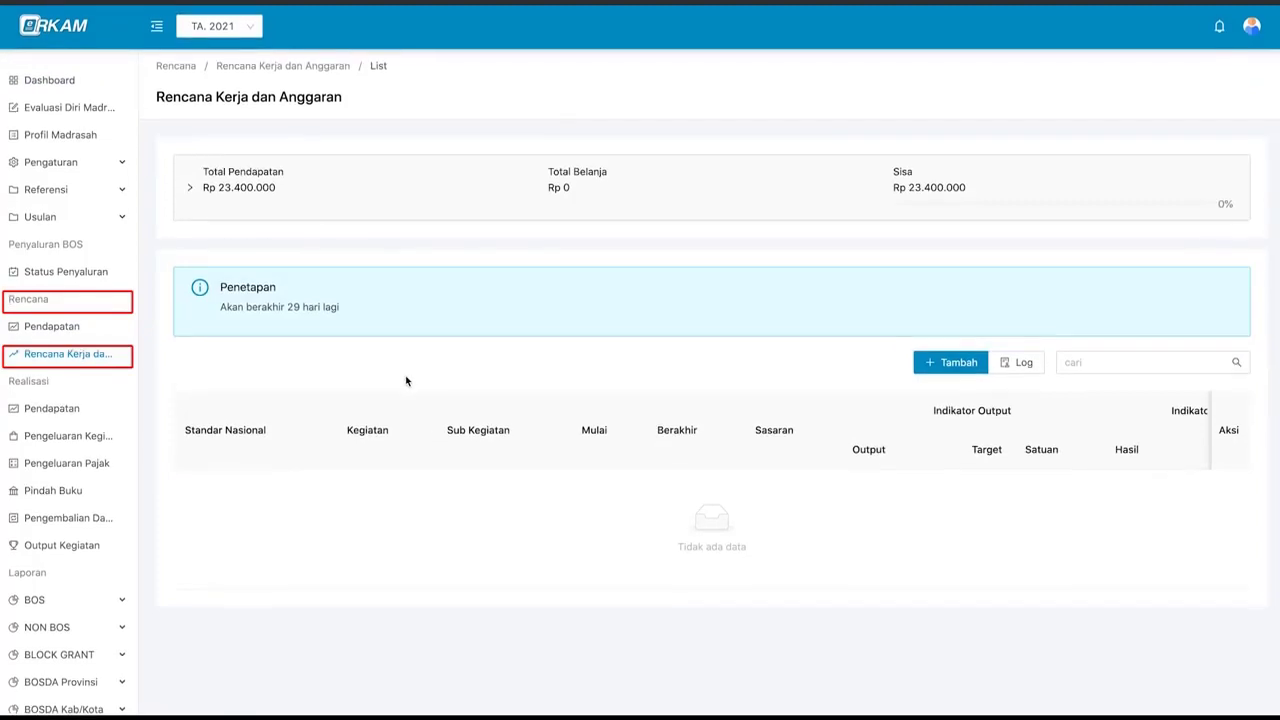
pyautogui.click(413, 203)
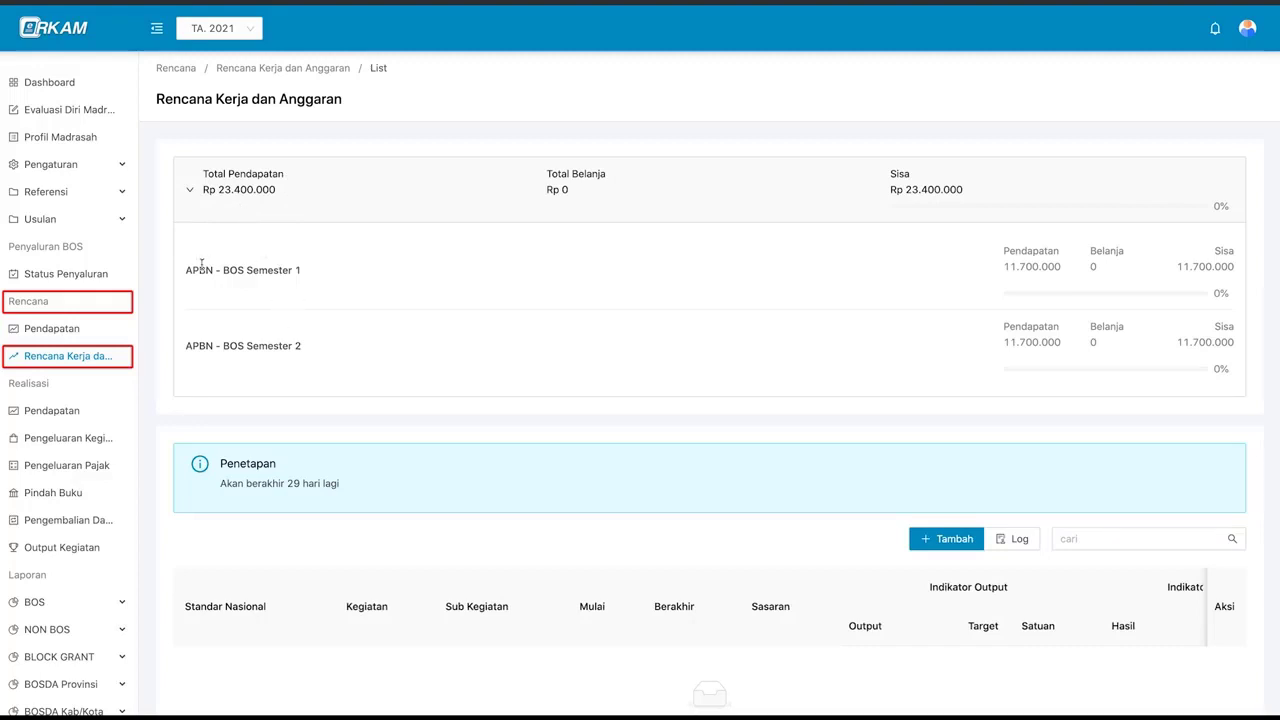
pyautogui.click(294, 203)
pyautogui.click(294, 203)
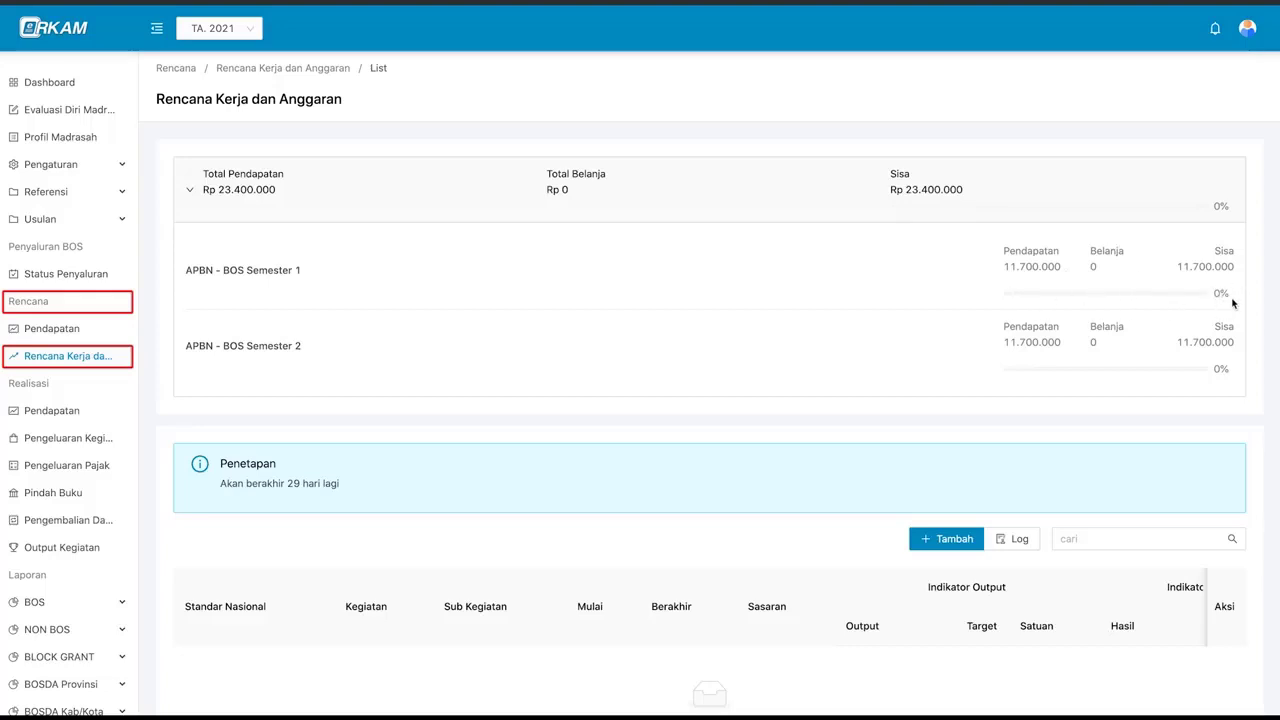
pyautogui.click(958, 364)
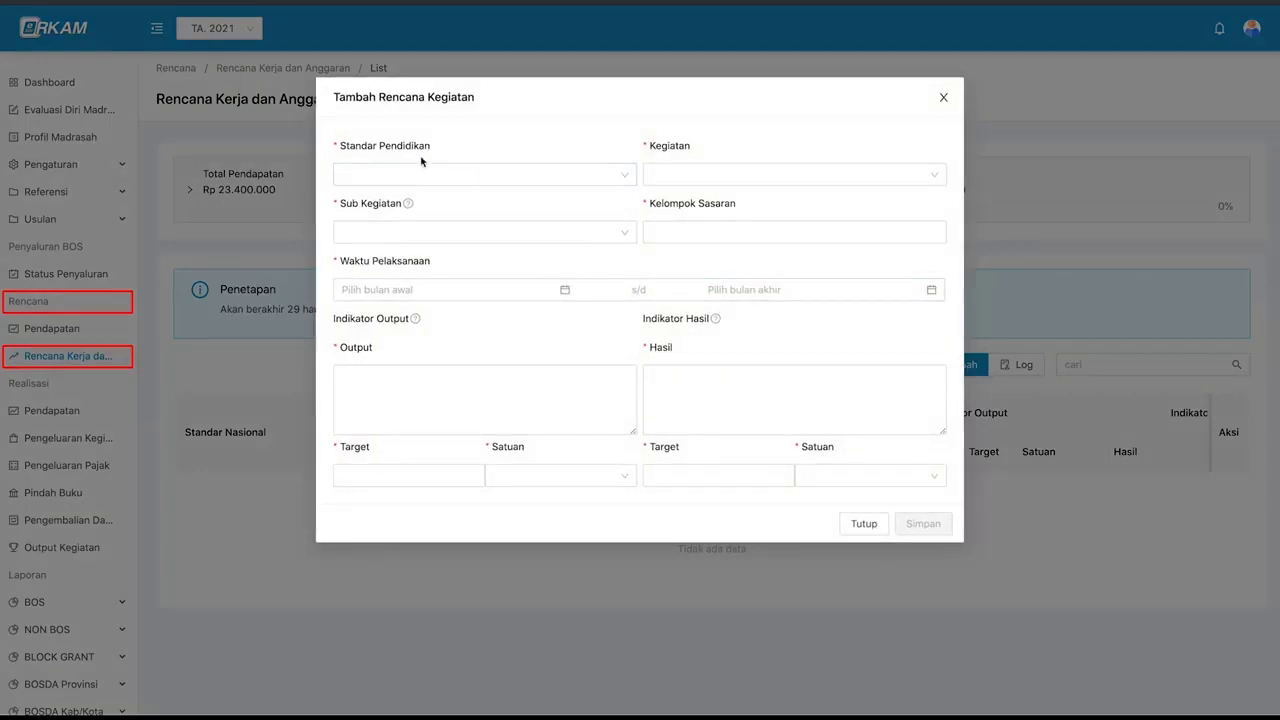
# - Choose standard 1 Pengembangan Standar Isi and activity 1 Pengelolaan Kurikulum 2013
pyautogui.click(460, 171)
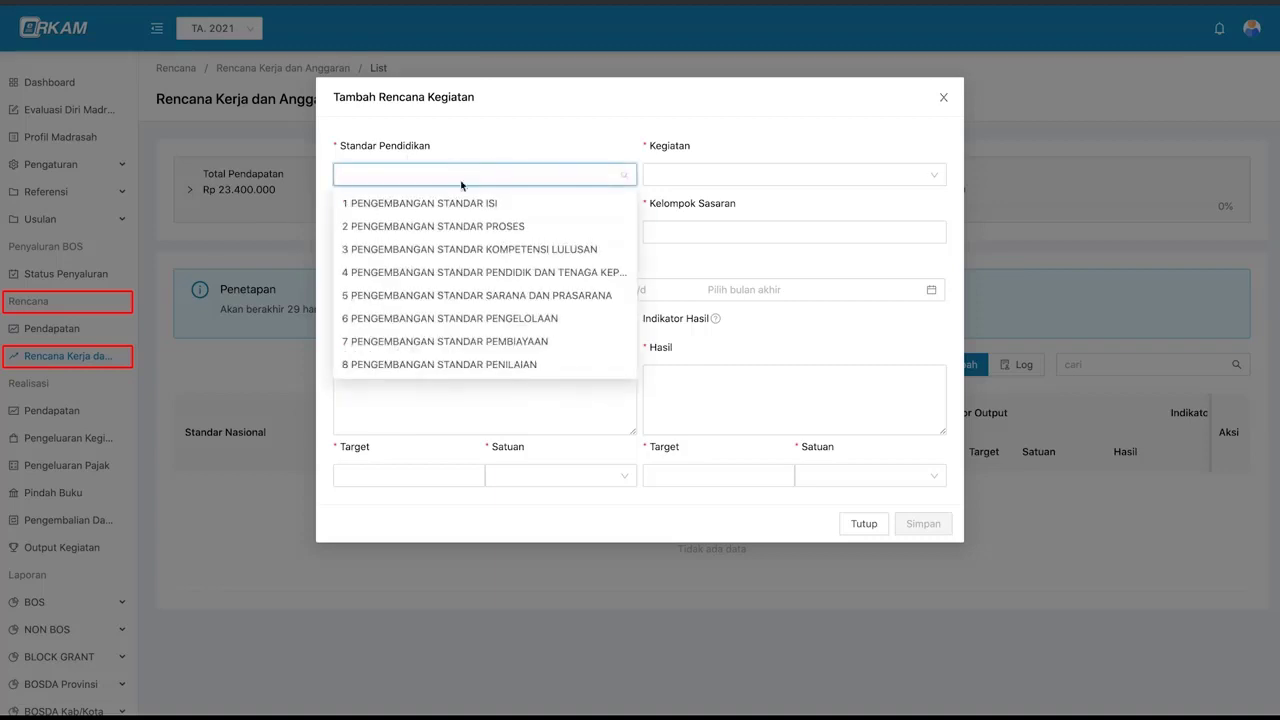
pyautogui.click(542, 157)
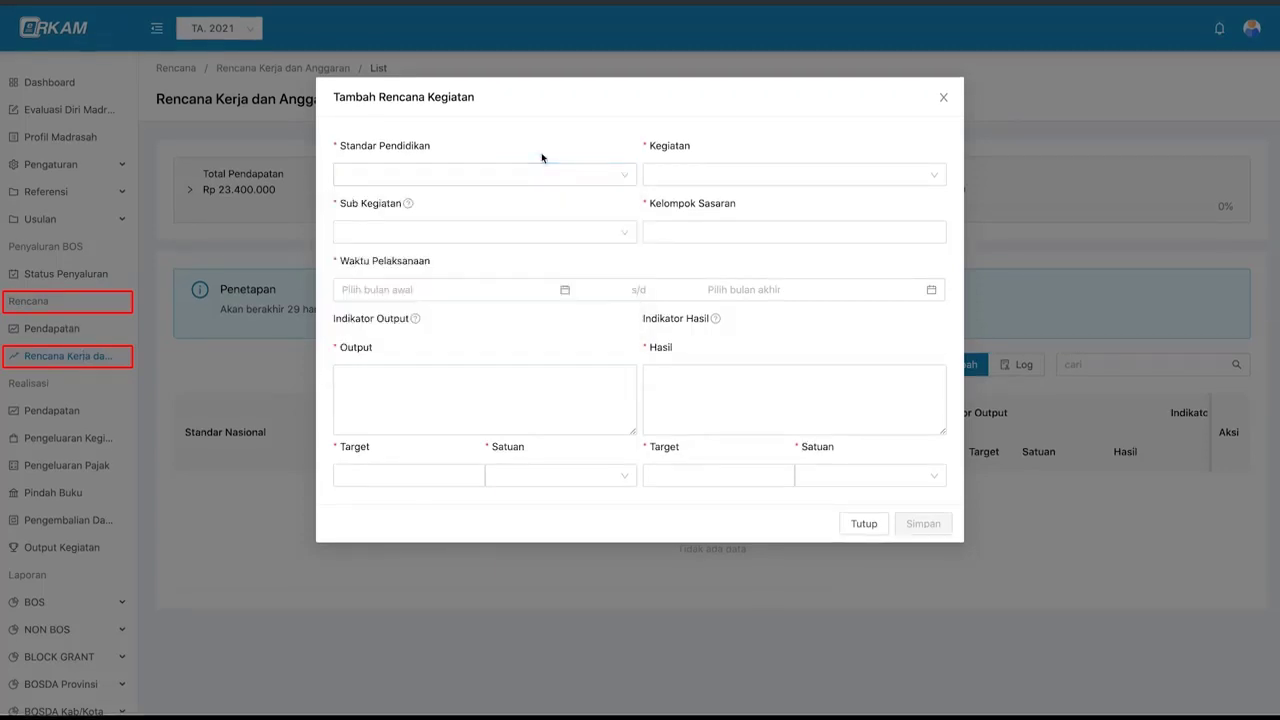
pyautogui.click(673, 175)
pyautogui.click(663, 228)
pyautogui.click(657, 426)
pyautogui.click(581, 177)
pyautogui.write('pen')
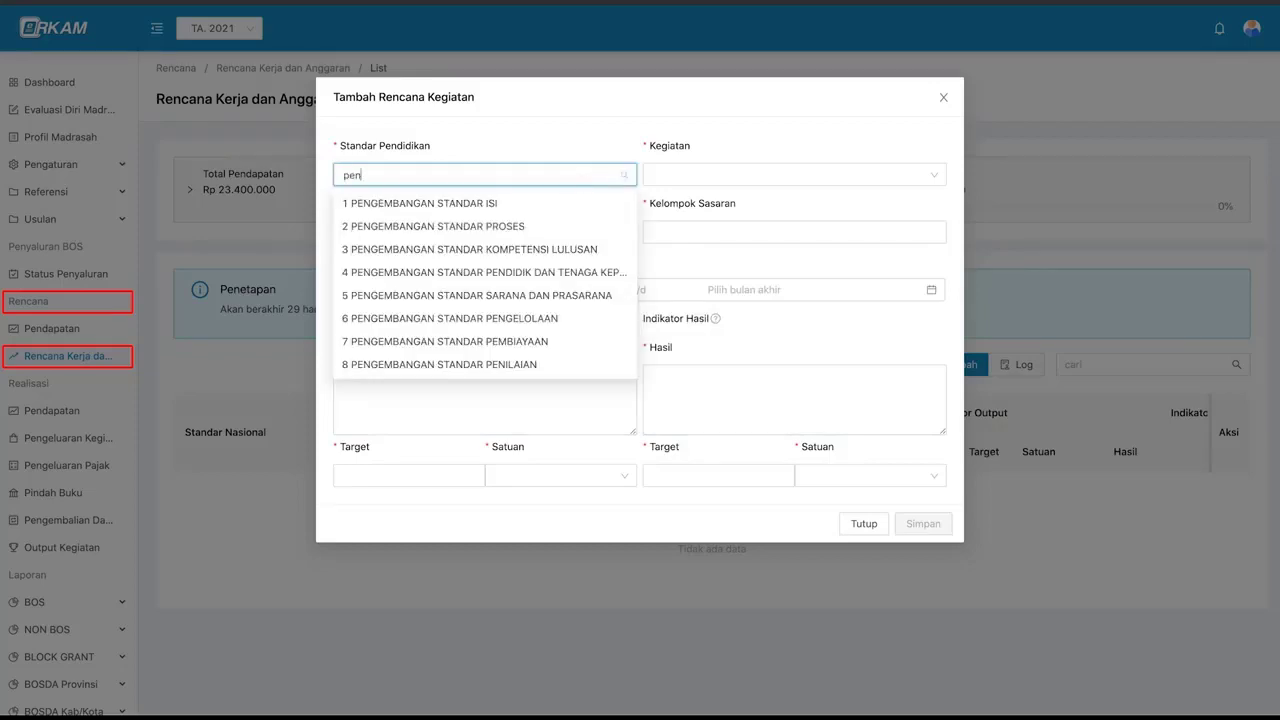
pyautogui.click(420, 203)
pyautogui.click(794, 175)
pyautogui.click(723, 203)
# - Pick sub-activity 1.1.1 on teacher task scheduling and target group Guru
pyautogui.click(447, 232)
pyautogui.click(408, 204)
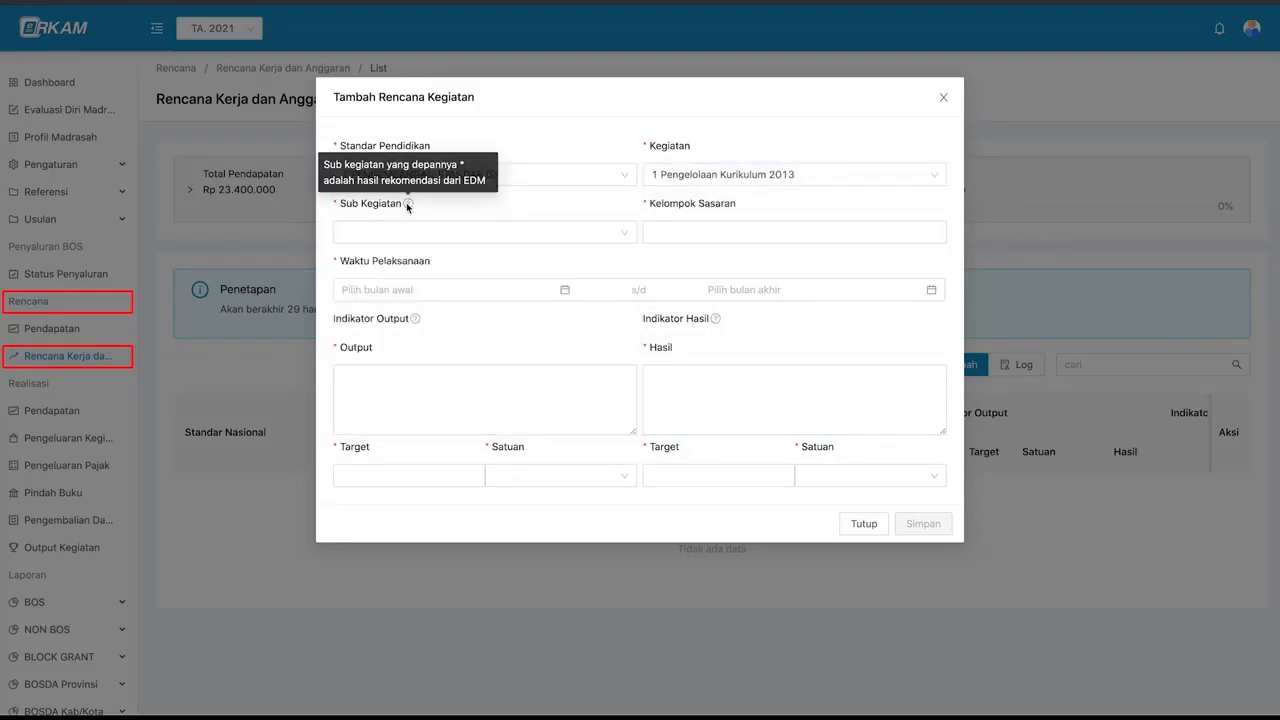
pyautogui.click(350, 232)
pyautogui.scroll(-2, 380, 380)
pyautogui.scroll(3, 381, 380)
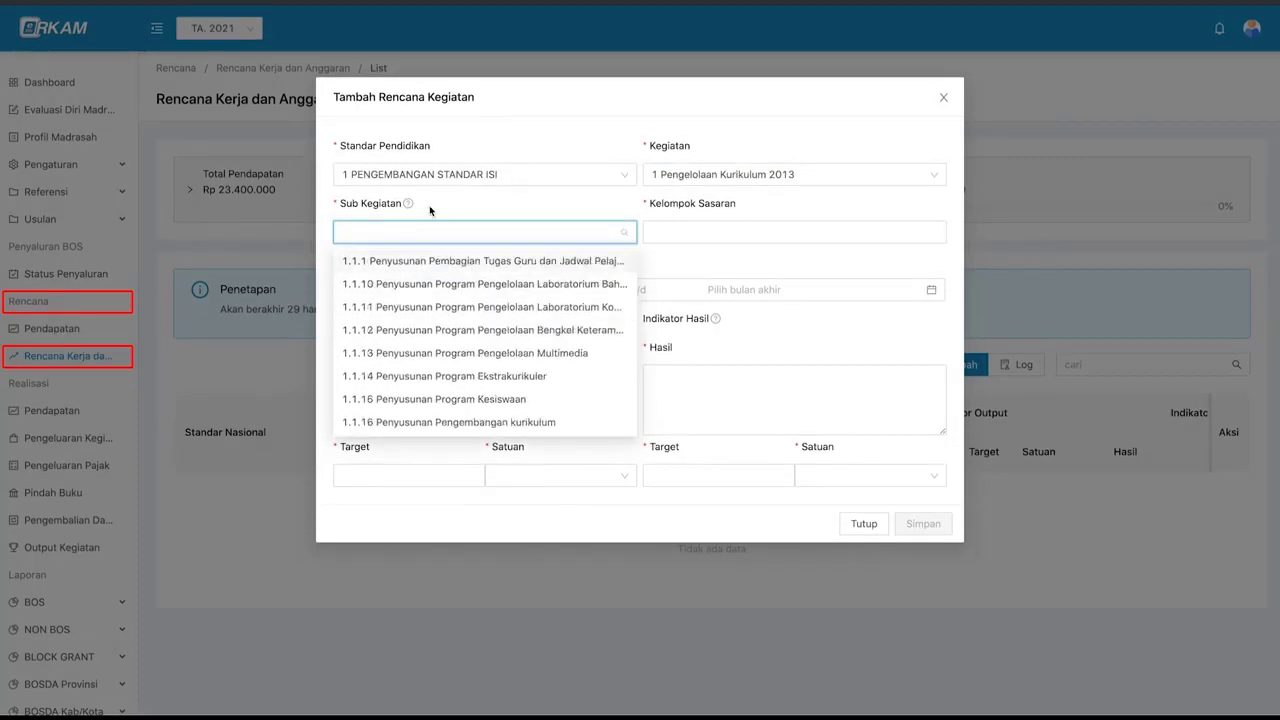
pyautogui.click(434, 231)
pyautogui.write('penyusu')
pyautogui.click(497, 262)
pyautogui.click(794, 232)
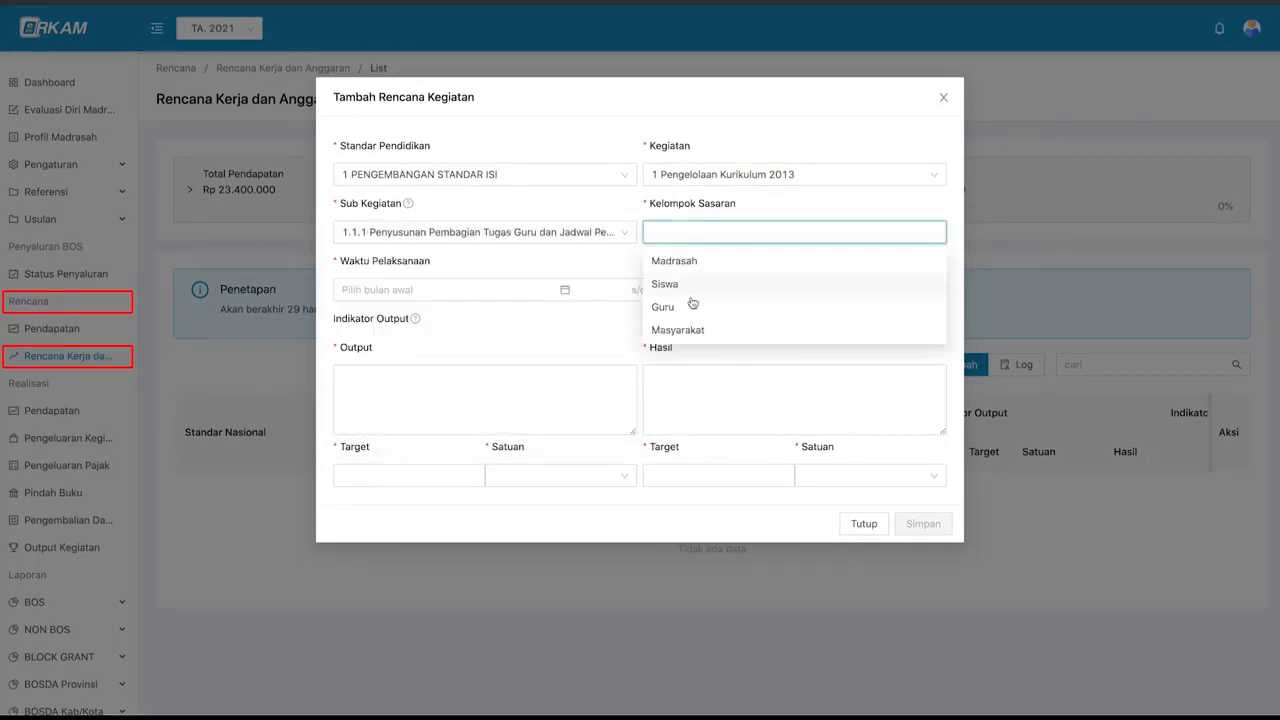
pyautogui.click(694, 306)
# - Set January–February 2021 and output 'jadwal dan pembagian tugas guru selama tahun 2021', target 20 guru
pyautogui.click(450, 289)
pyautogui.click(401, 372)
pyautogui.click(783, 354)
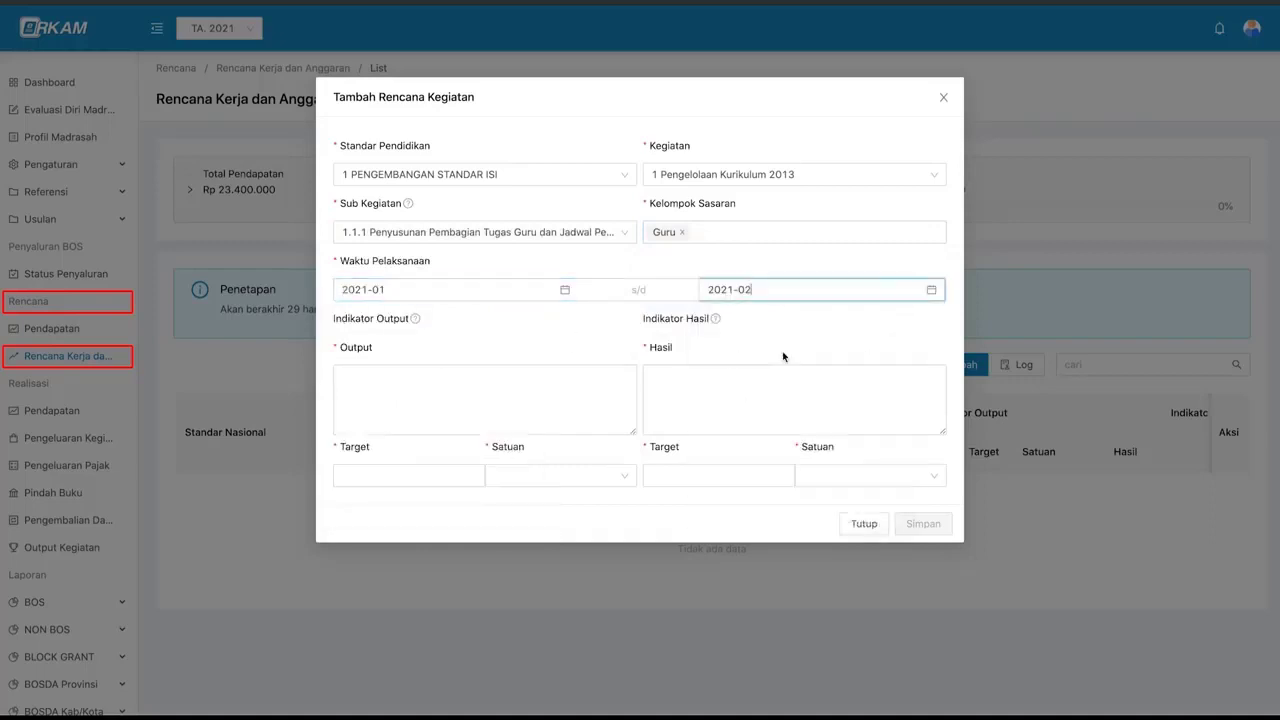
pyautogui.click(396, 392)
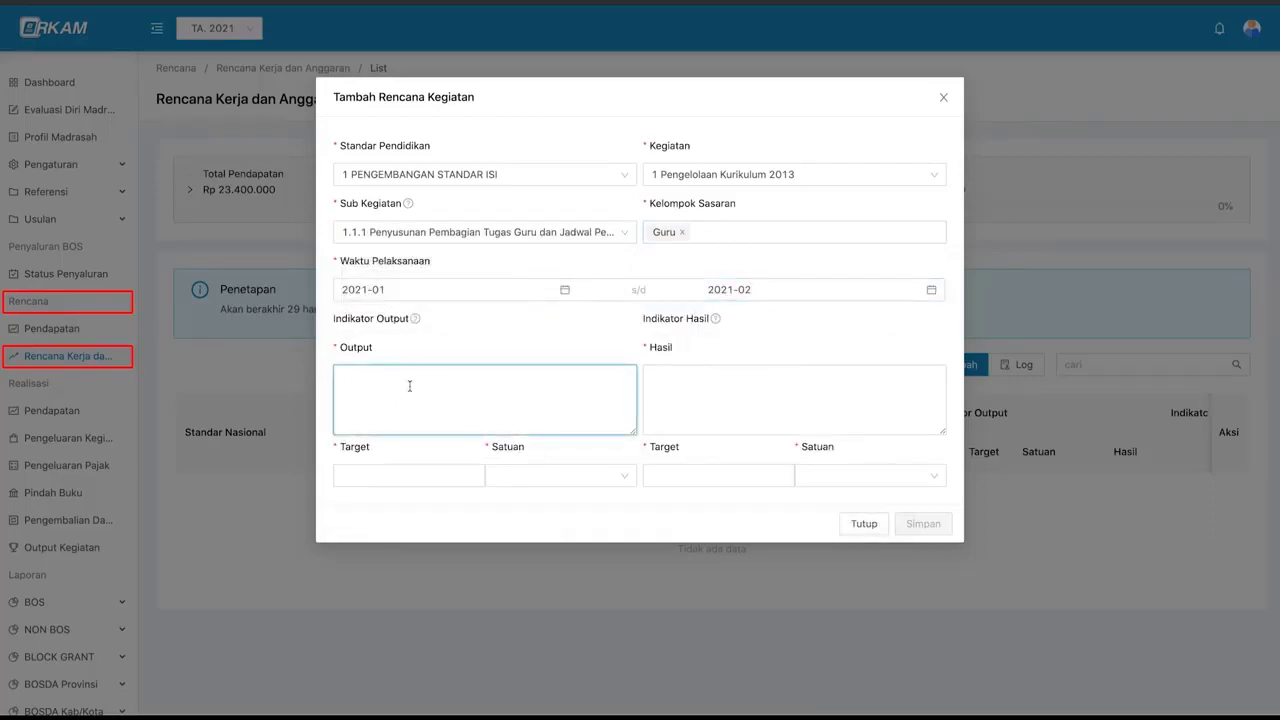
pyautogui.write('jadwal dan pembagian tugas guru selama tahun 2021')
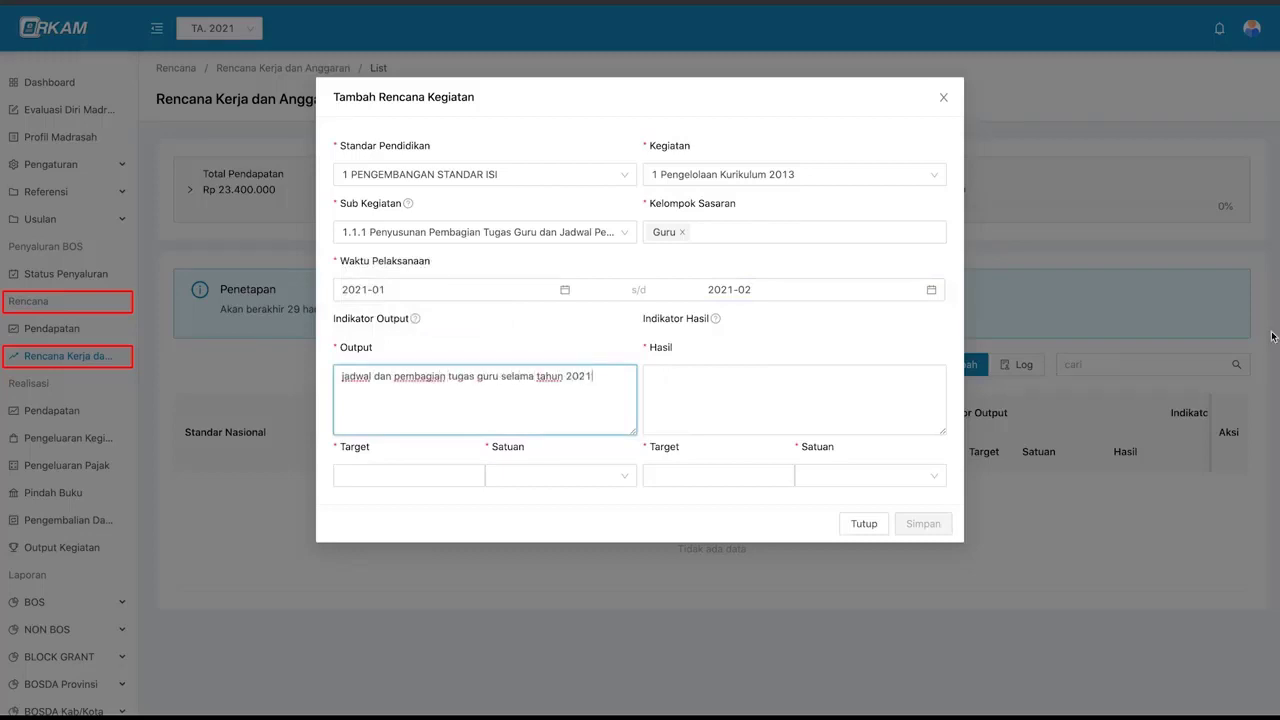
pyautogui.click(449, 479)
pyautogui.write('20')
pyautogui.click(540, 476)
pyautogui.write('guru')
pyautogui.click(531, 511)
# - Enter result 'kegiatan belajar mengajar terencana dengan baik' with target 12 bulan and save
pyautogui.click(697, 386)
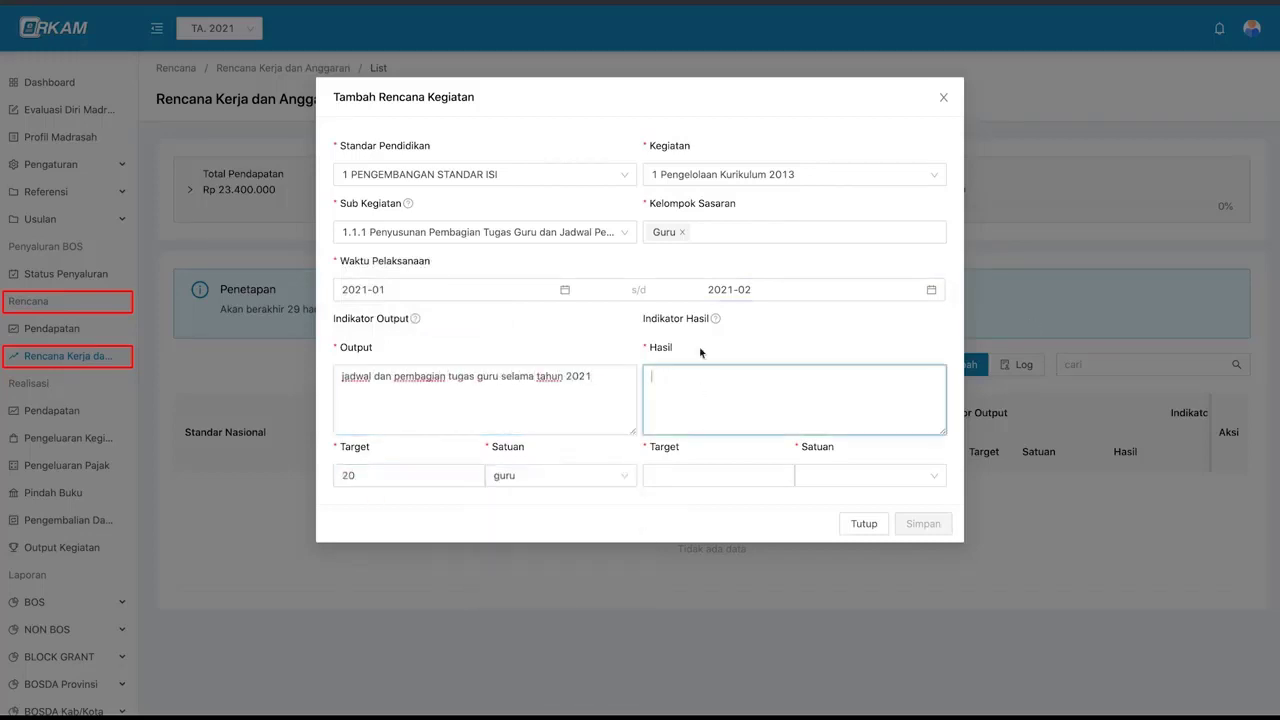
pyautogui.moveTo(715, 321)
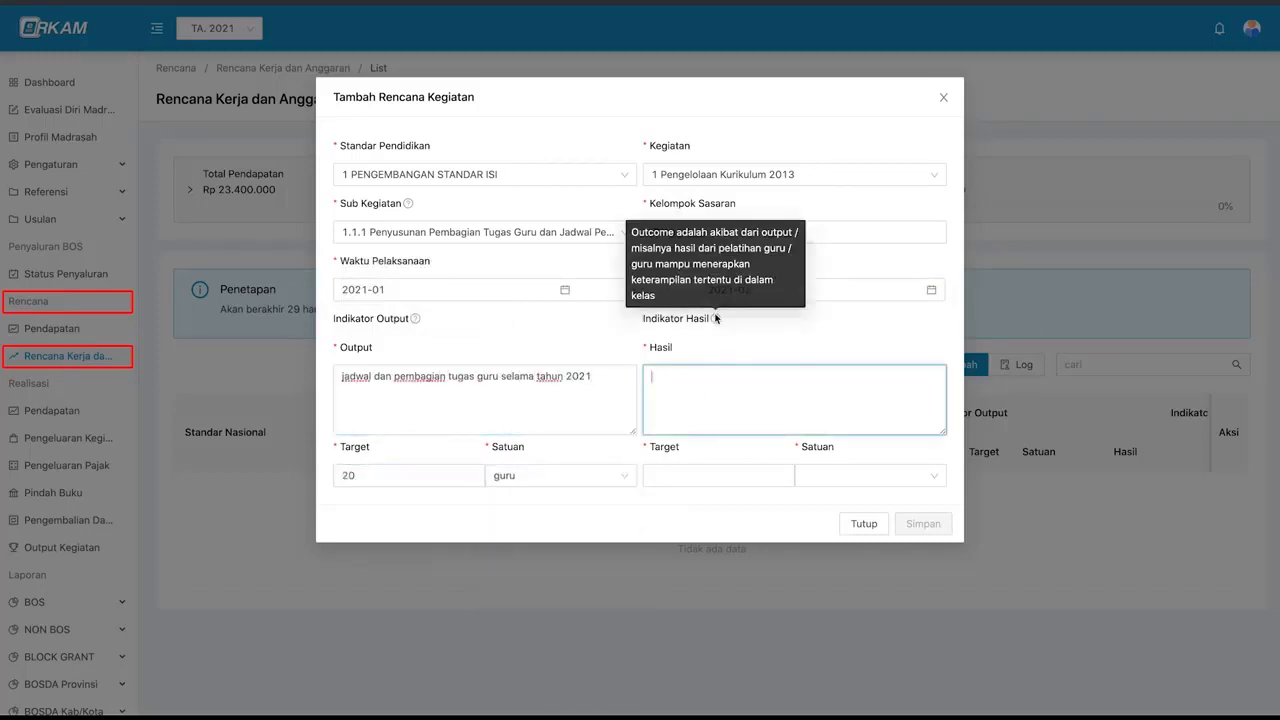
pyautogui.write('kegiatan belajar mengajar terencana dengan baik')
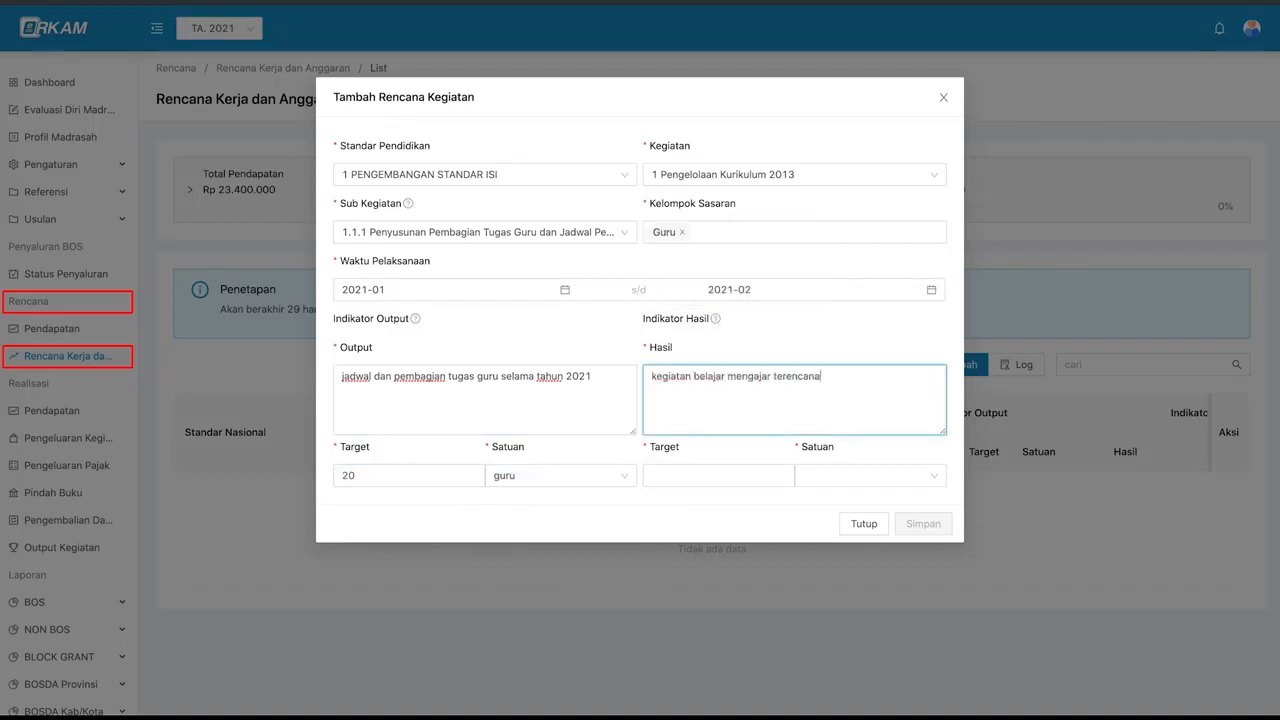
pyautogui.click(679, 476)
pyautogui.write('12')
pyautogui.click(820, 480)
pyautogui.click(818, 521)
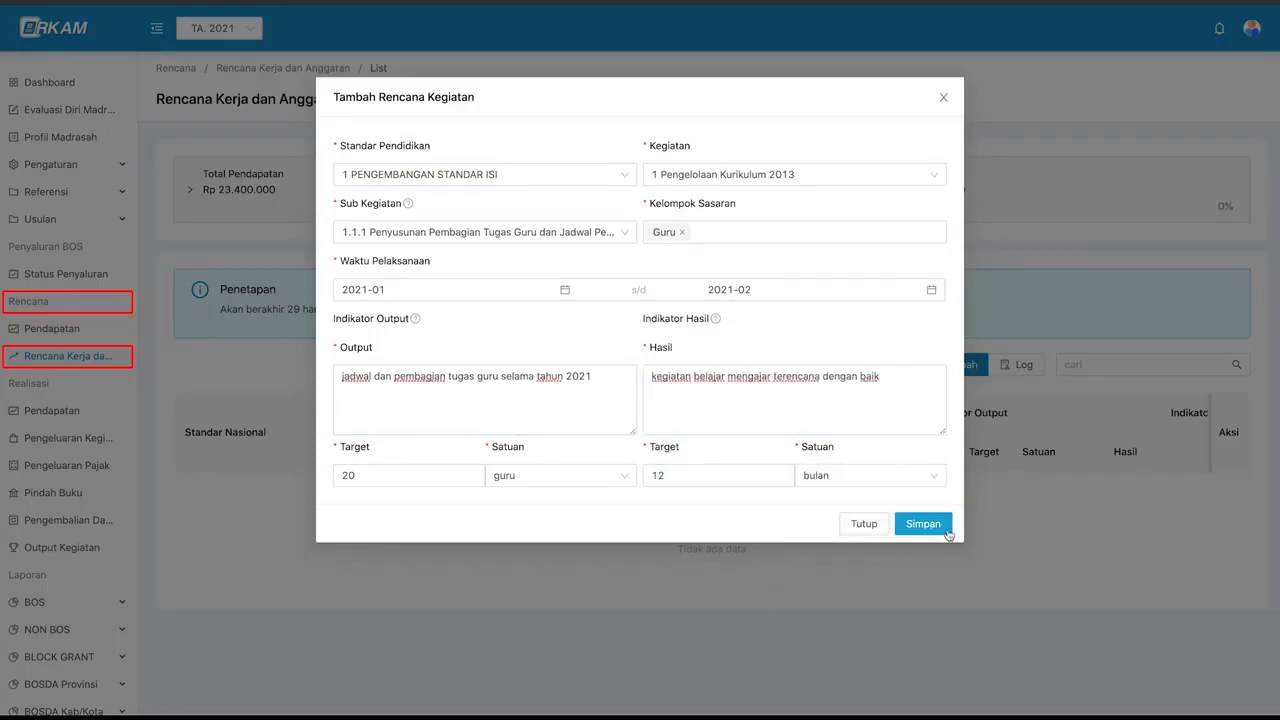
pyautogui.click(922, 524)
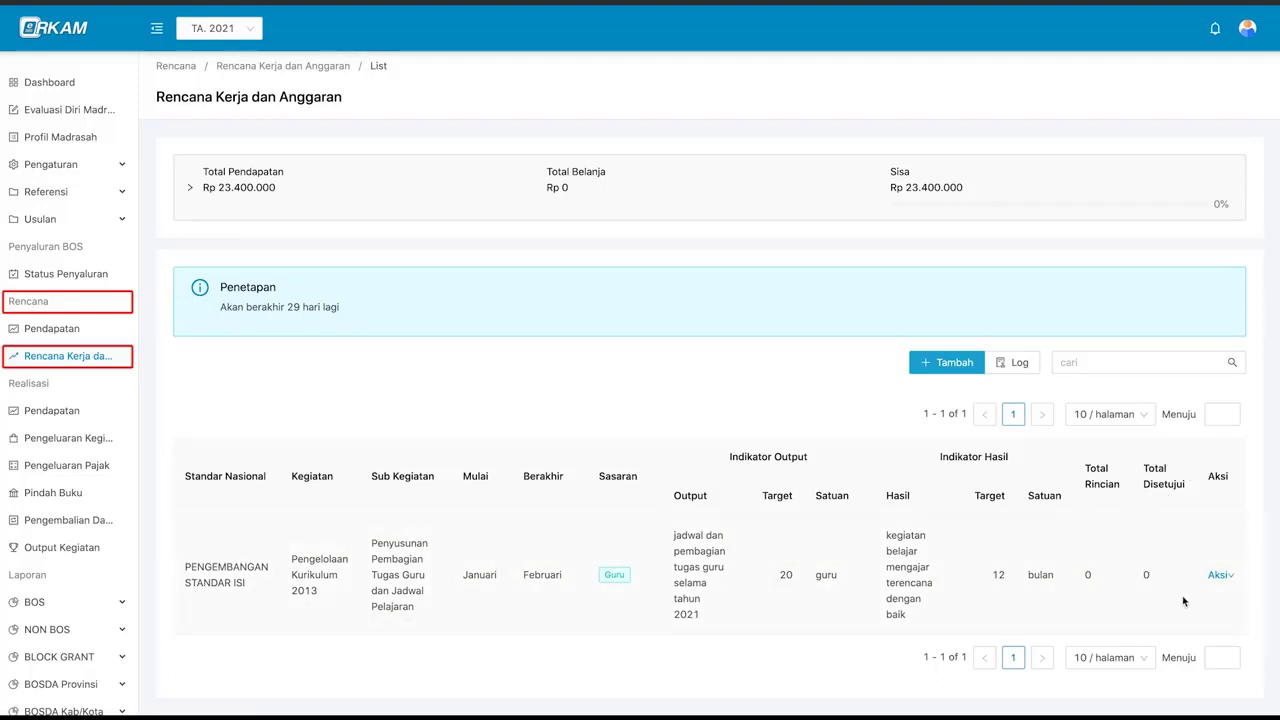
# - Check the Aksi menu options for the newly saved activity row
pyautogui.click(1220, 577)
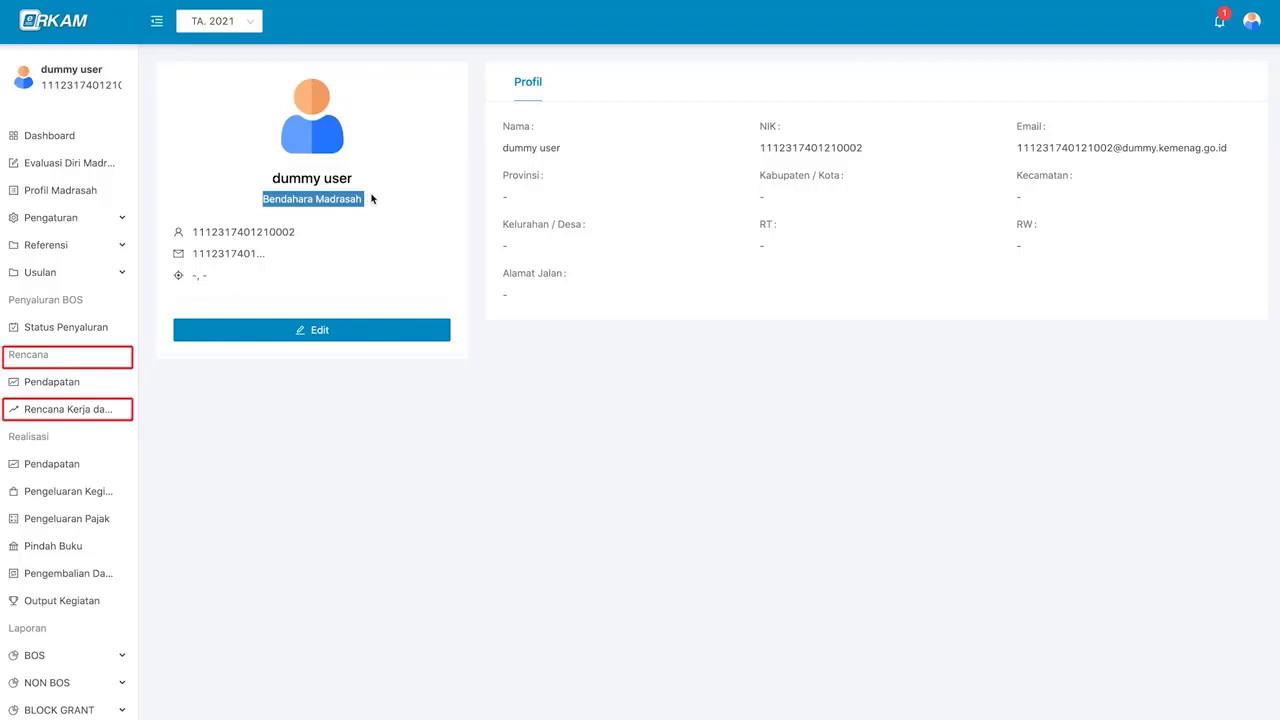
pyautogui.click(373, 197)
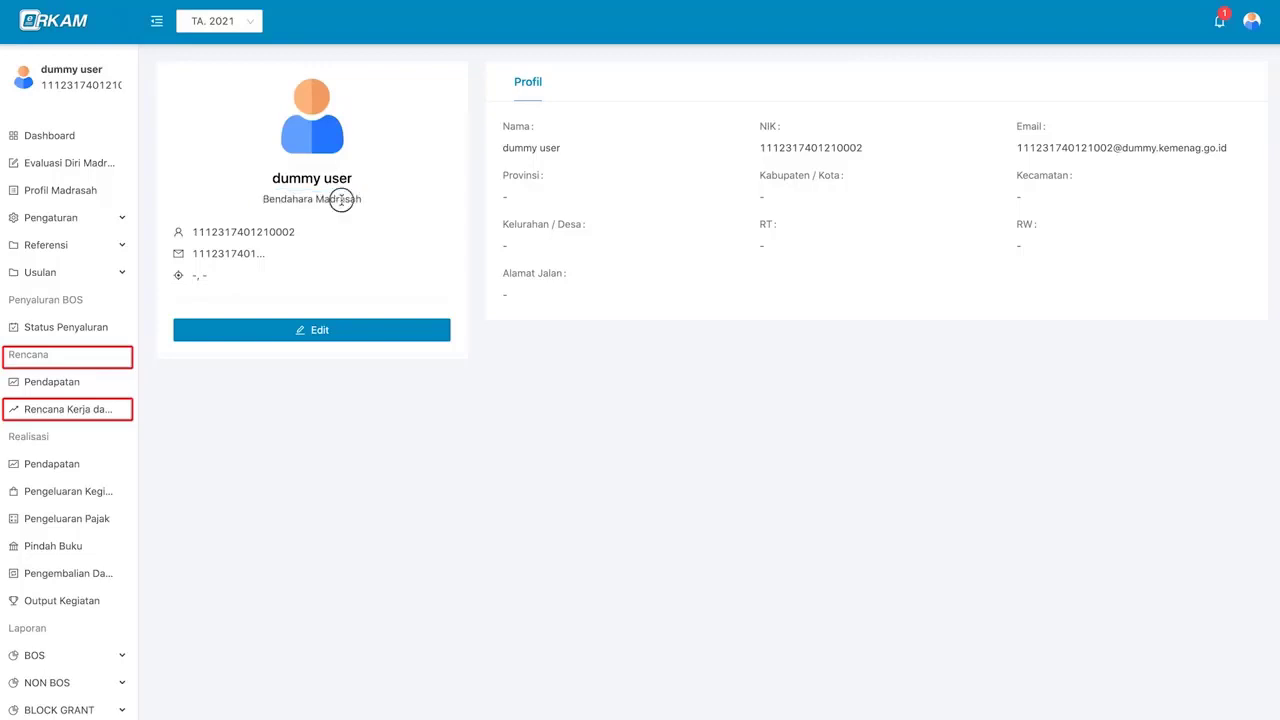
pyautogui.tripleClick(340, 198)
pyautogui.click(383, 200)
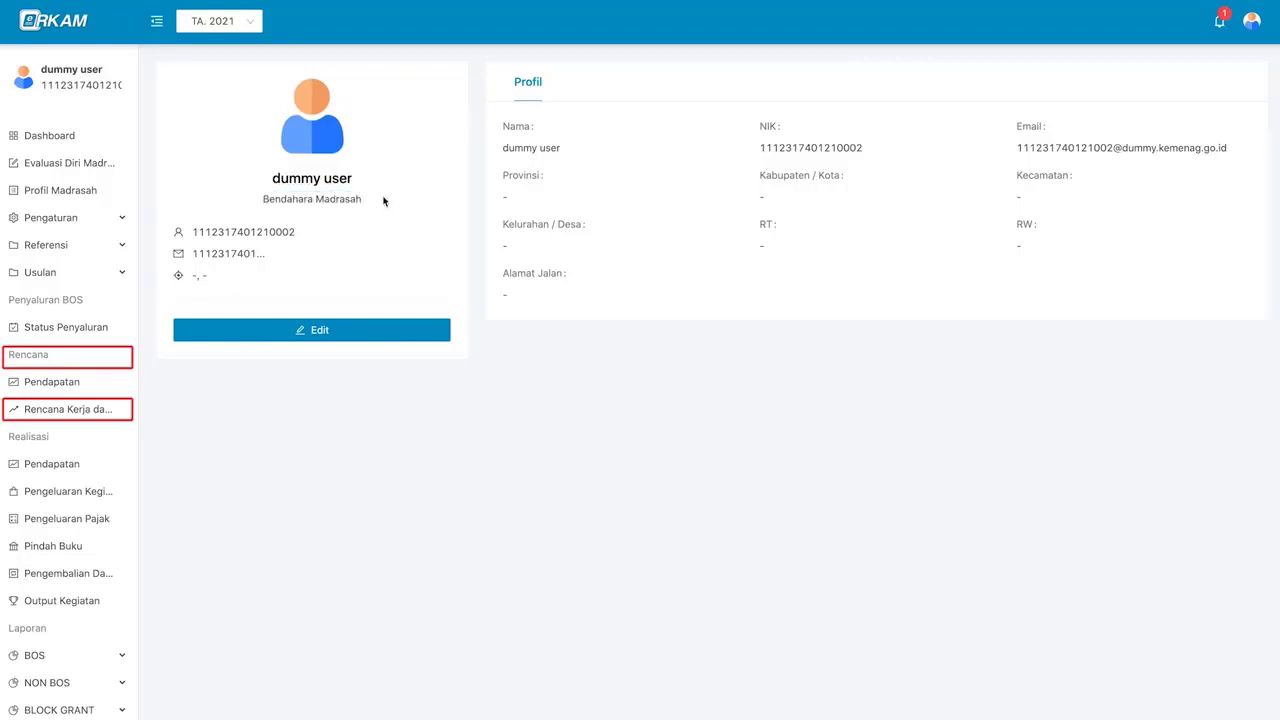
pyautogui.click(1262, 37)
# - Open the Rincian page for Penyusunan Pembagian Tugas Guru dan Jadwal Pelajaran from its Aksi menu
pyautogui.click(98, 411)
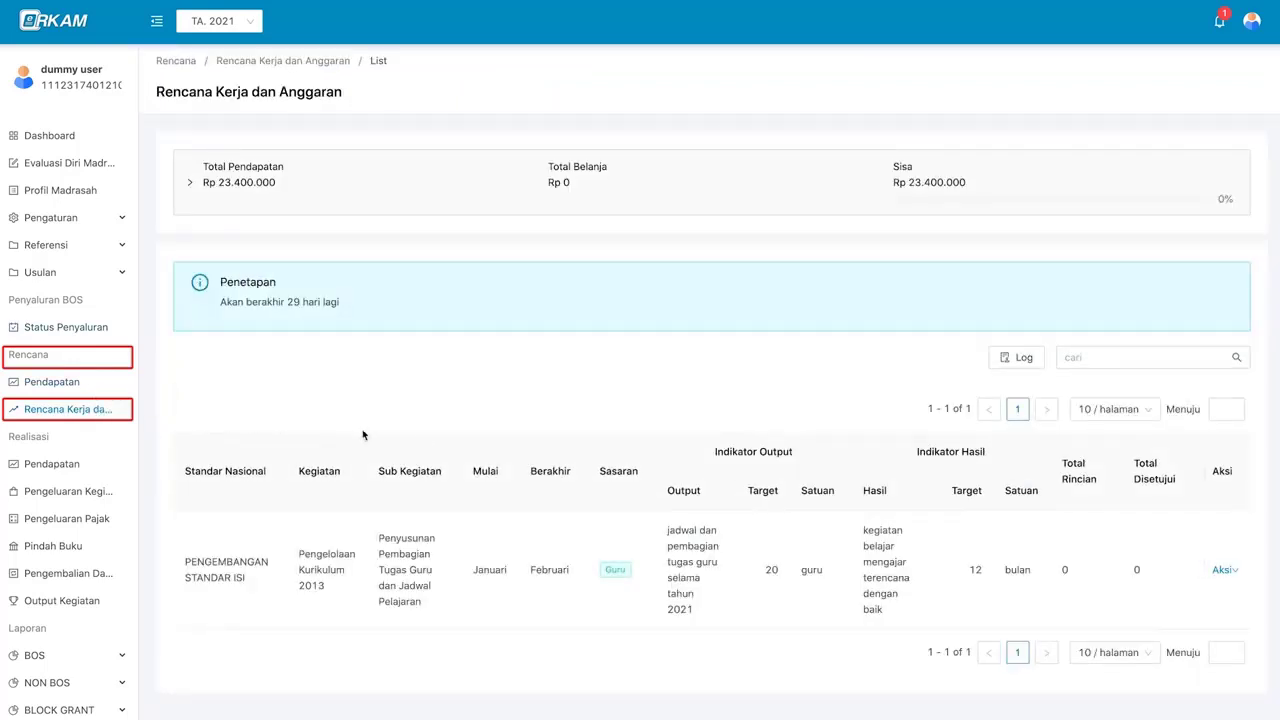
pyautogui.moveTo(1220, 569)
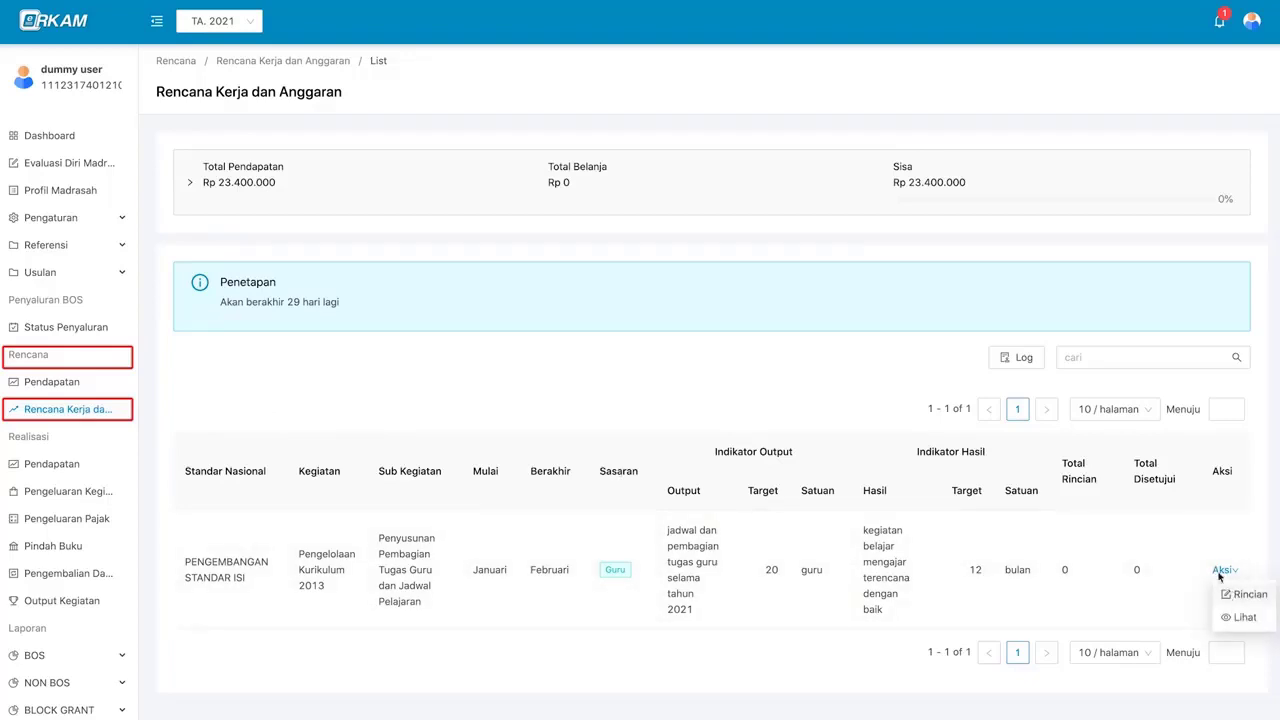
pyautogui.click(1219, 30)
pyautogui.click(1221, 25)
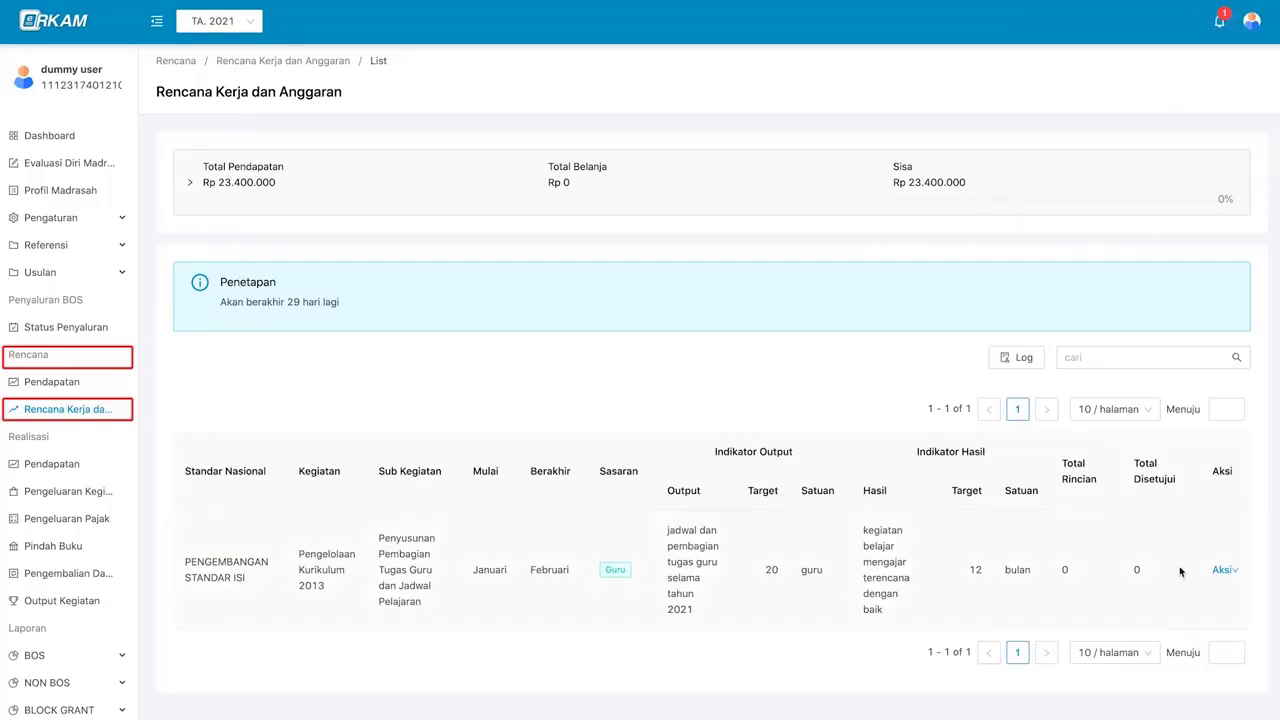
pyautogui.click(1222, 571)
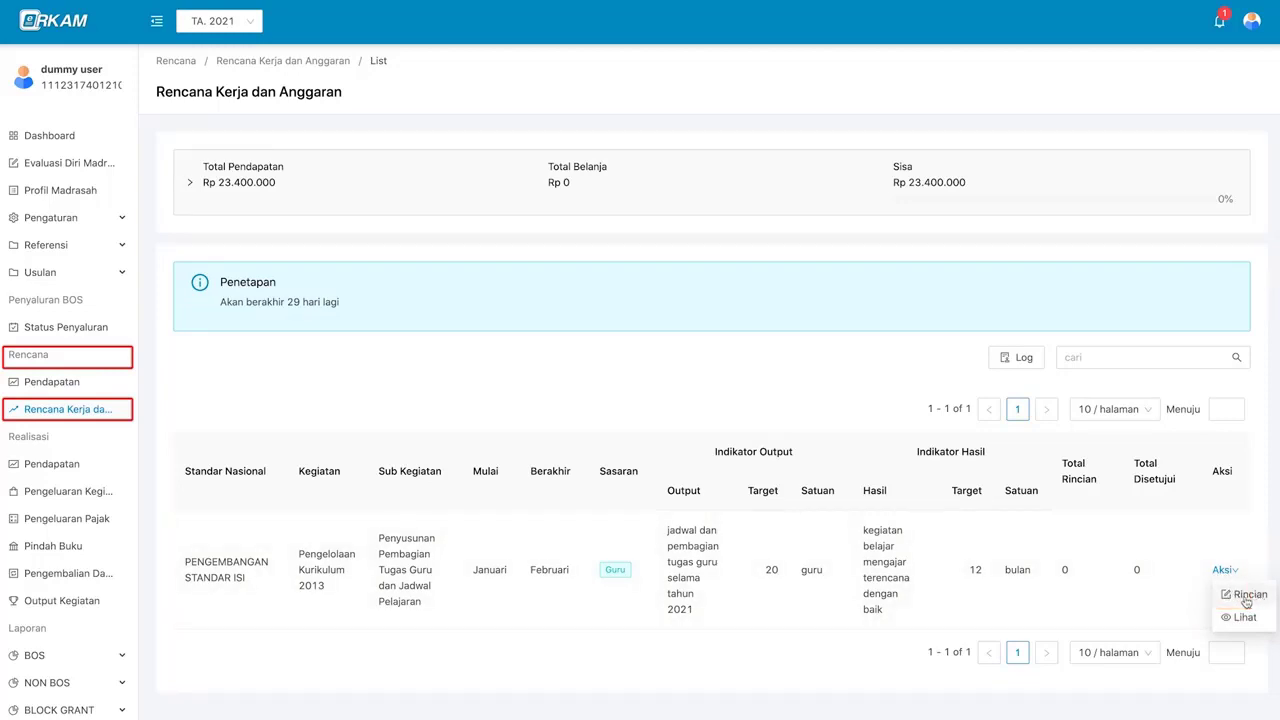
pyautogui.click(1247, 600)
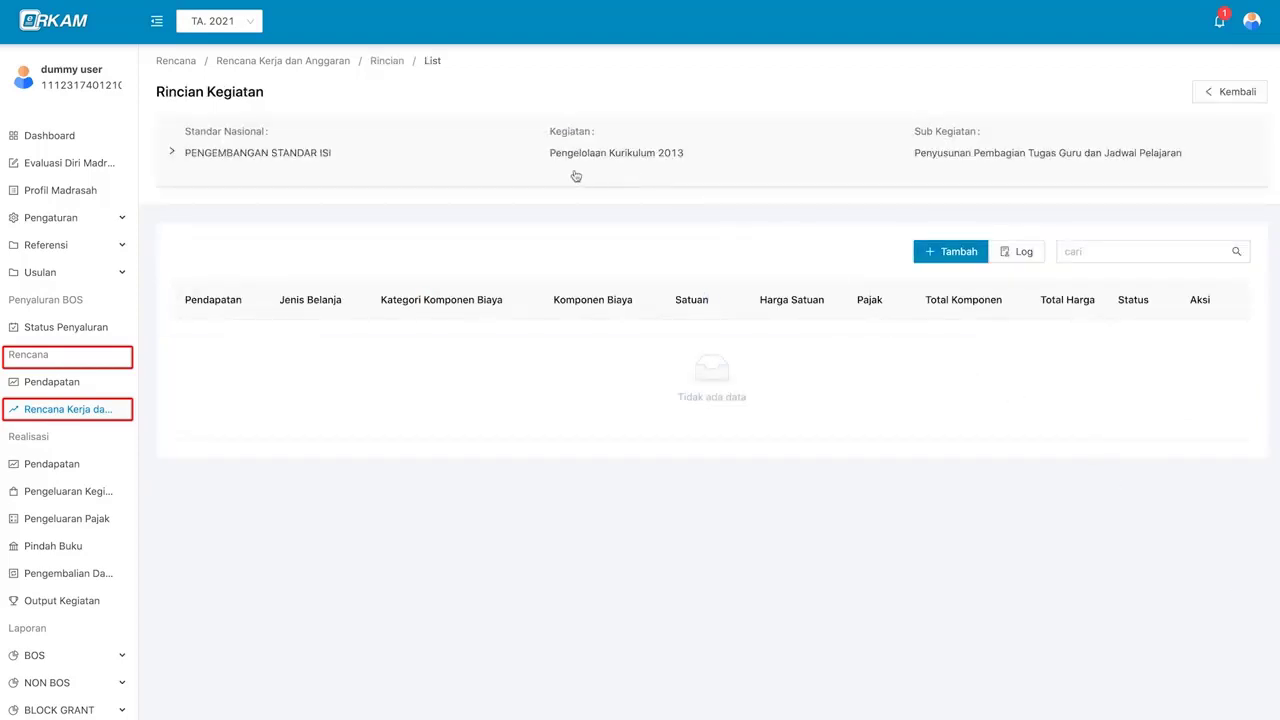
# - Expand the activity's execution and target details, then start a new cost-detail line
pyautogui.click(740, 158)
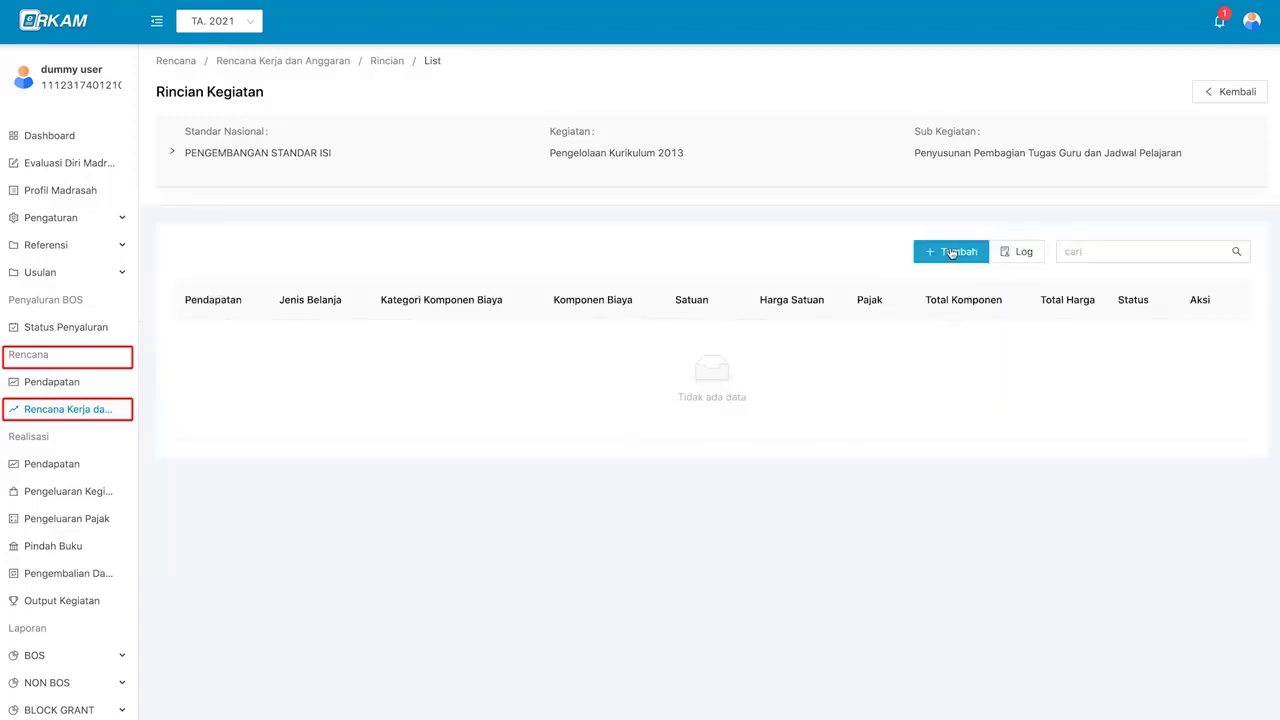
pyautogui.click(952, 253)
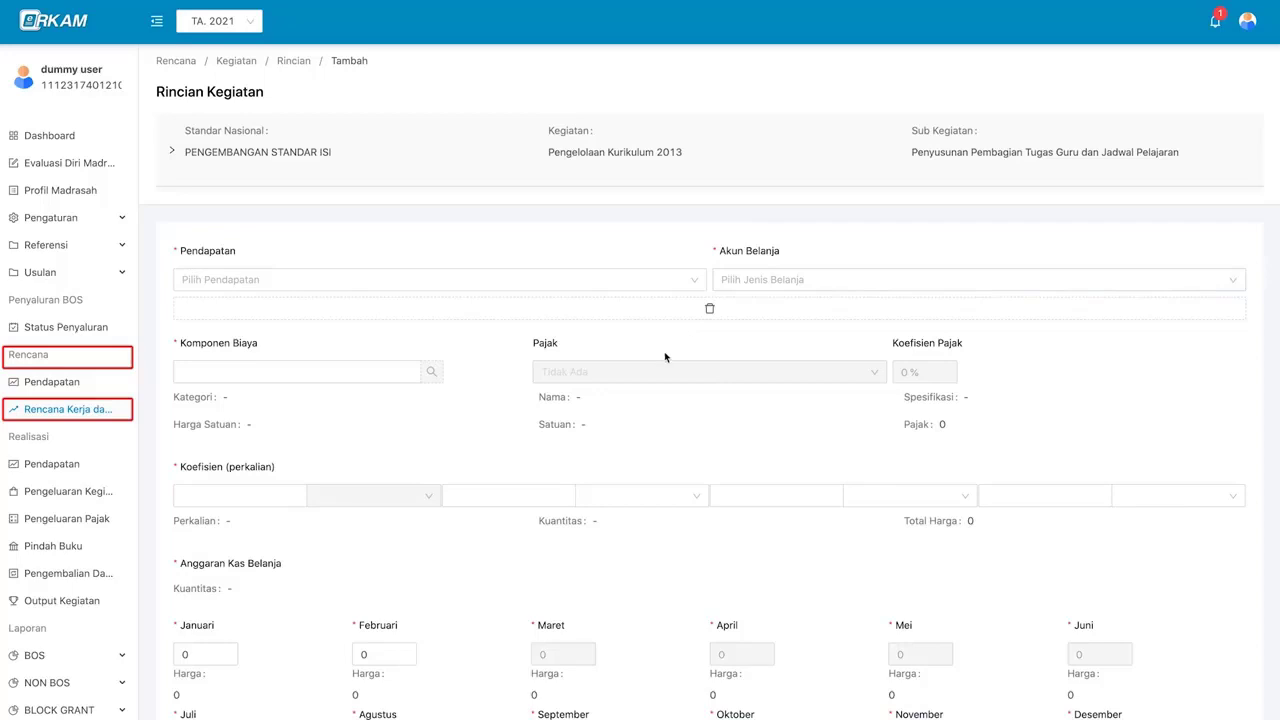
pyautogui.scroll(-1, 664, 357)
# - Select APBN - BOS Semester 1 as the income source
pyautogui.click(652, 231)
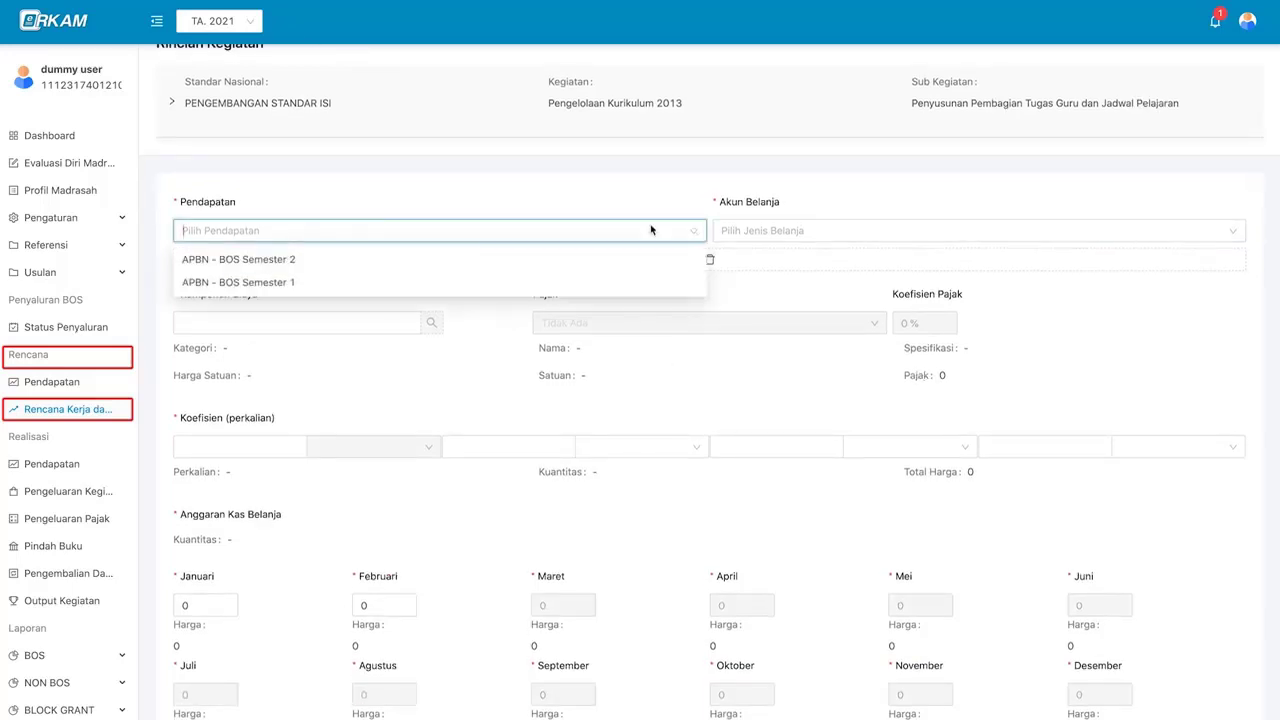
pyautogui.click(651, 231)
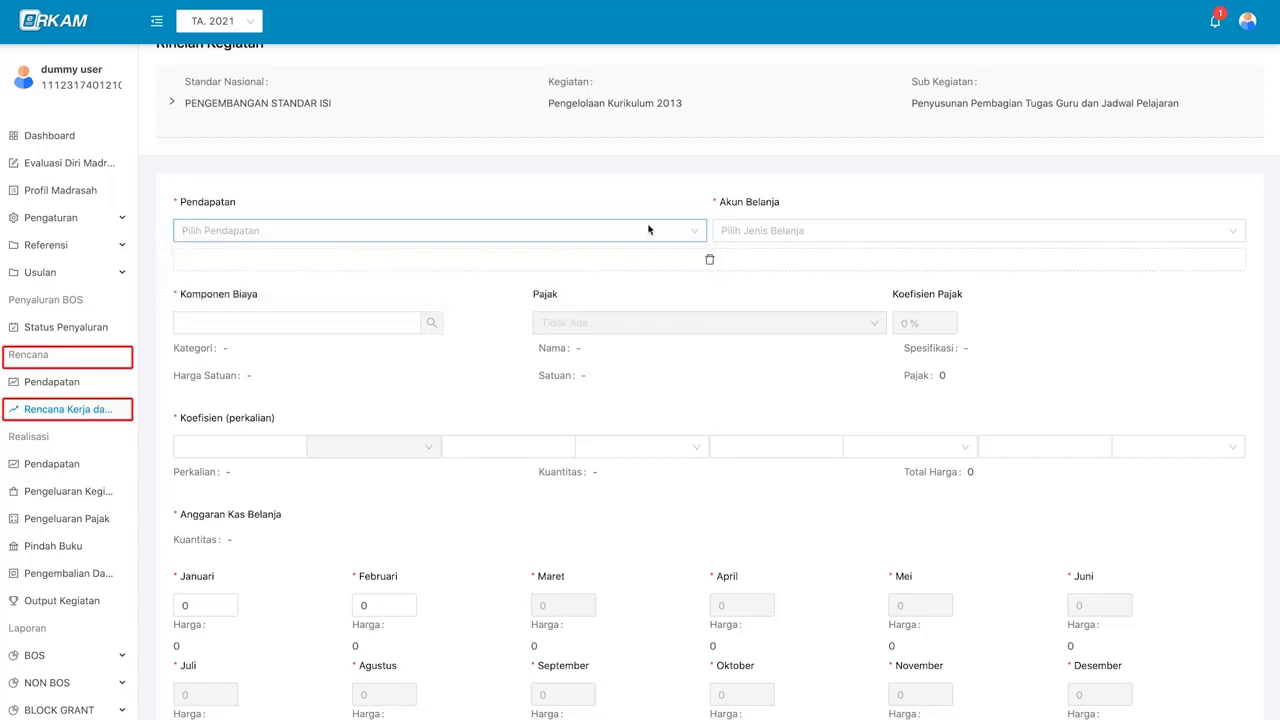
pyautogui.click(637, 231)
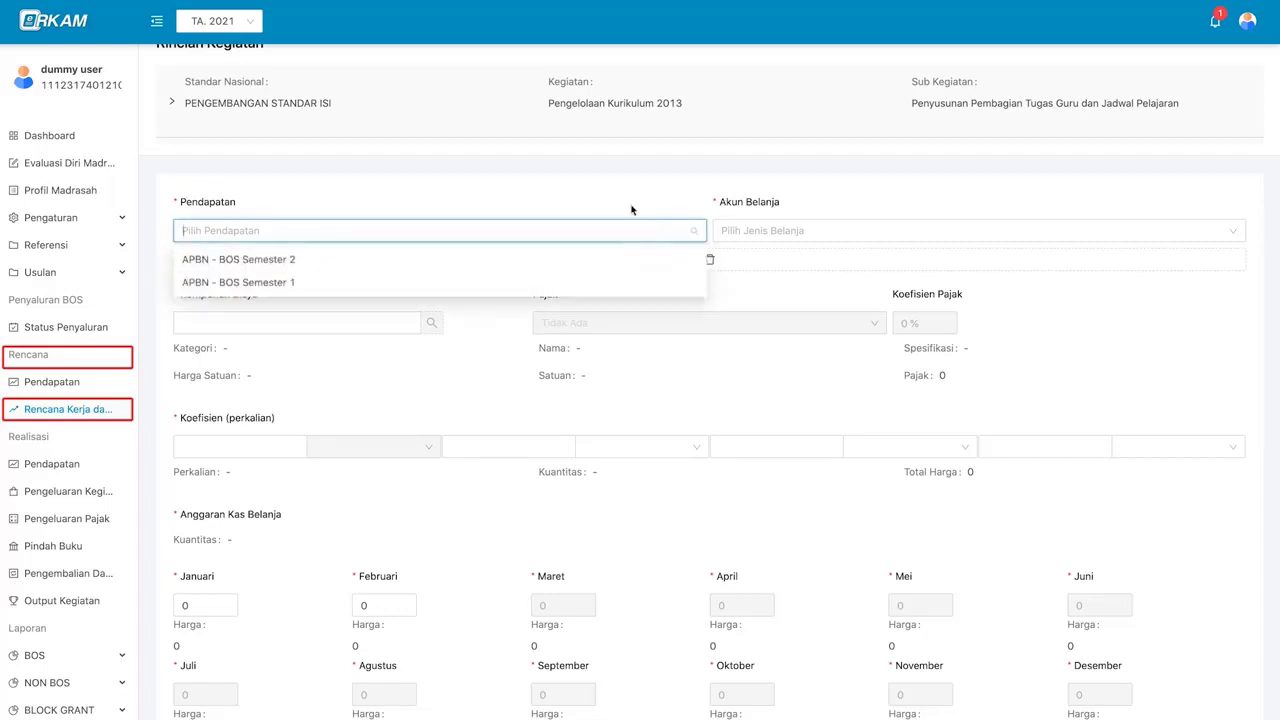
pyautogui.click(631, 205)
pyautogui.scroll(-1, 631, 205)
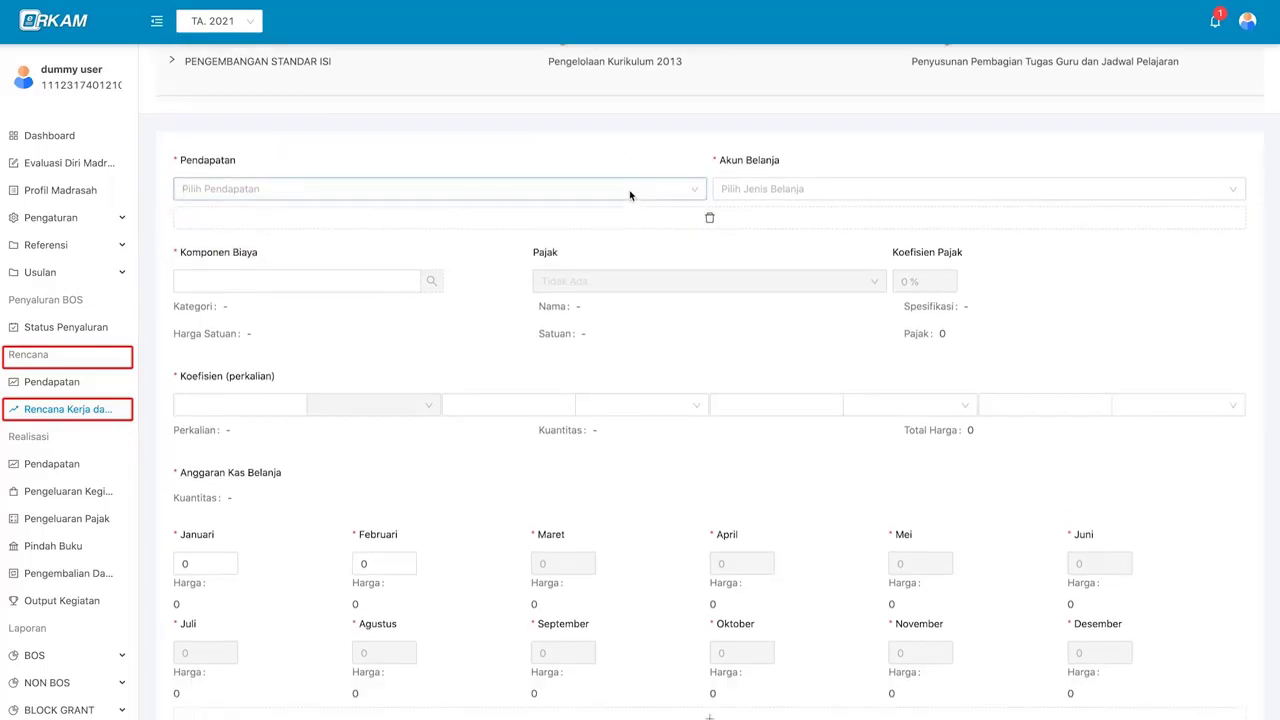
pyautogui.click(630, 195)
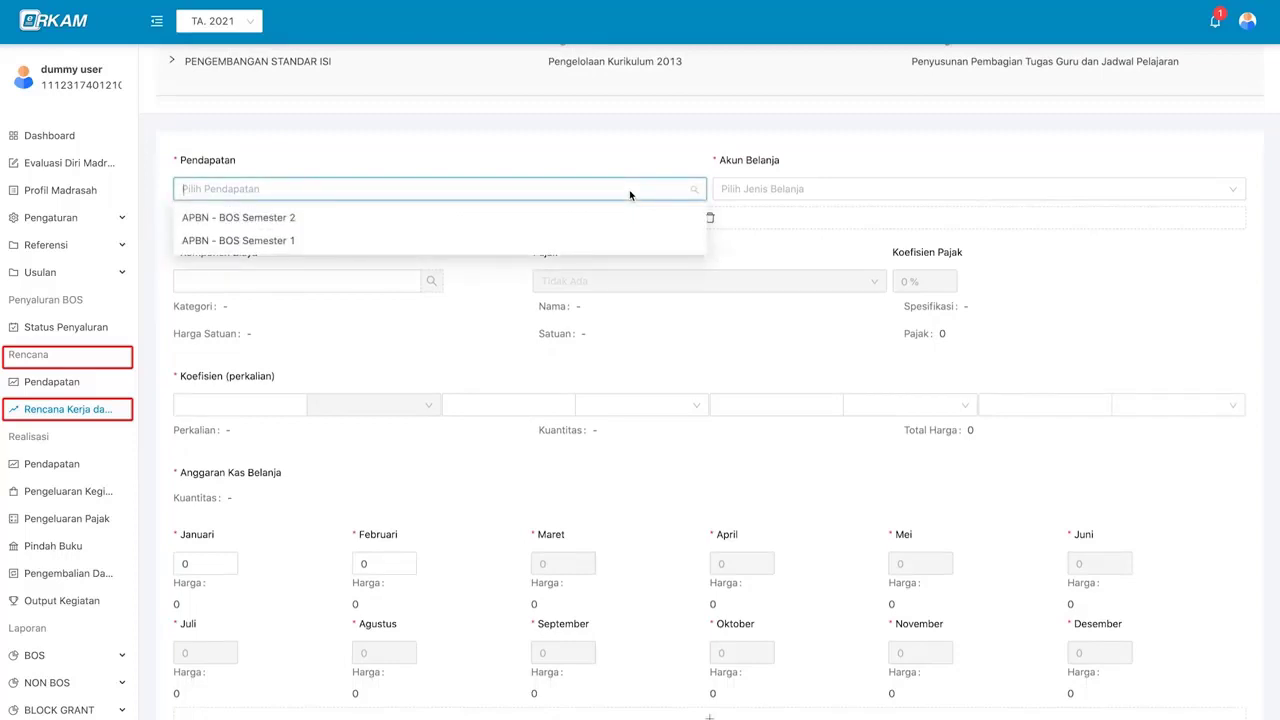
pyautogui.click(600, 241)
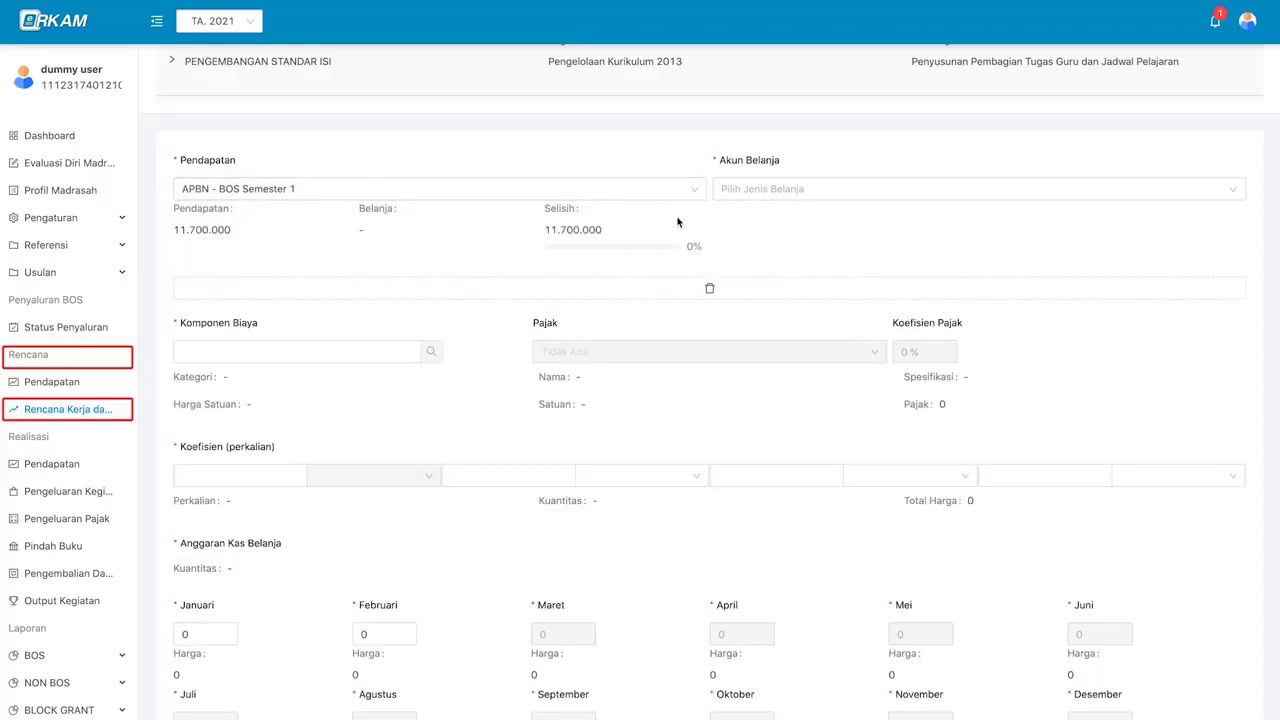
# - Pick spending account 521111 - Belanja Keperluan Perkantoran under 521 - Belanja Barang
pyautogui.click(767, 194)
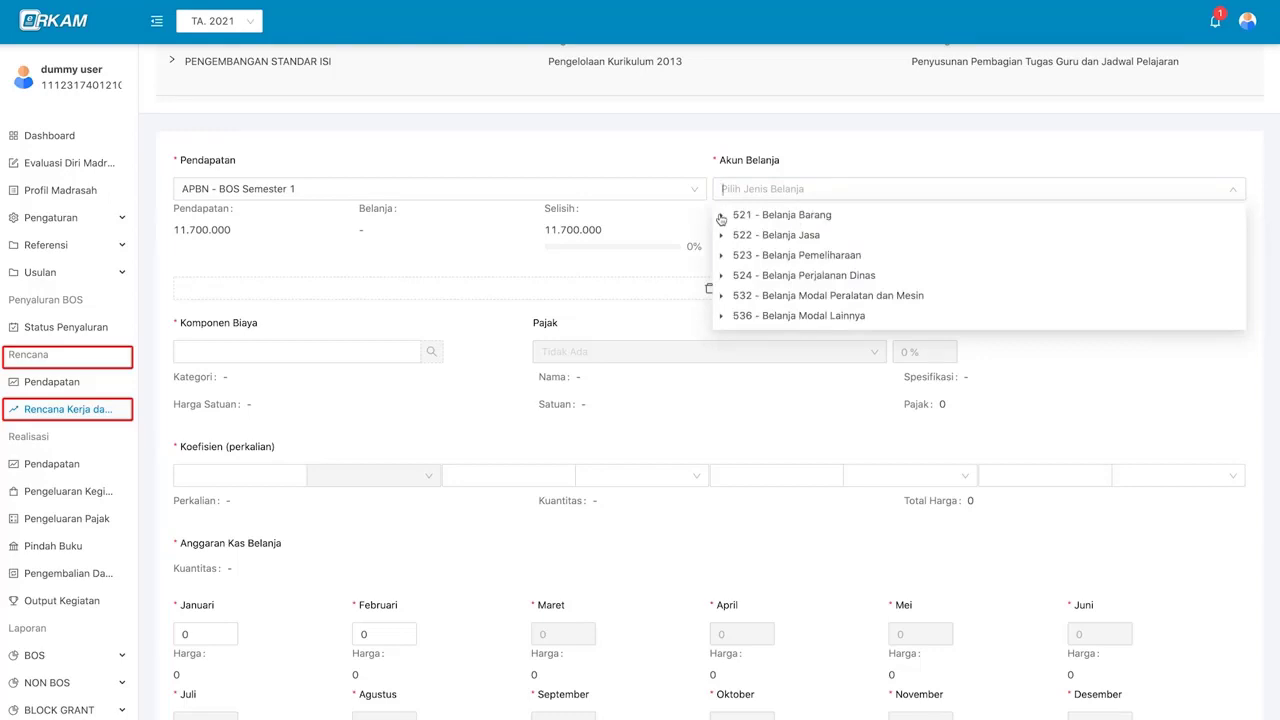
pyautogui.click(721, 216)
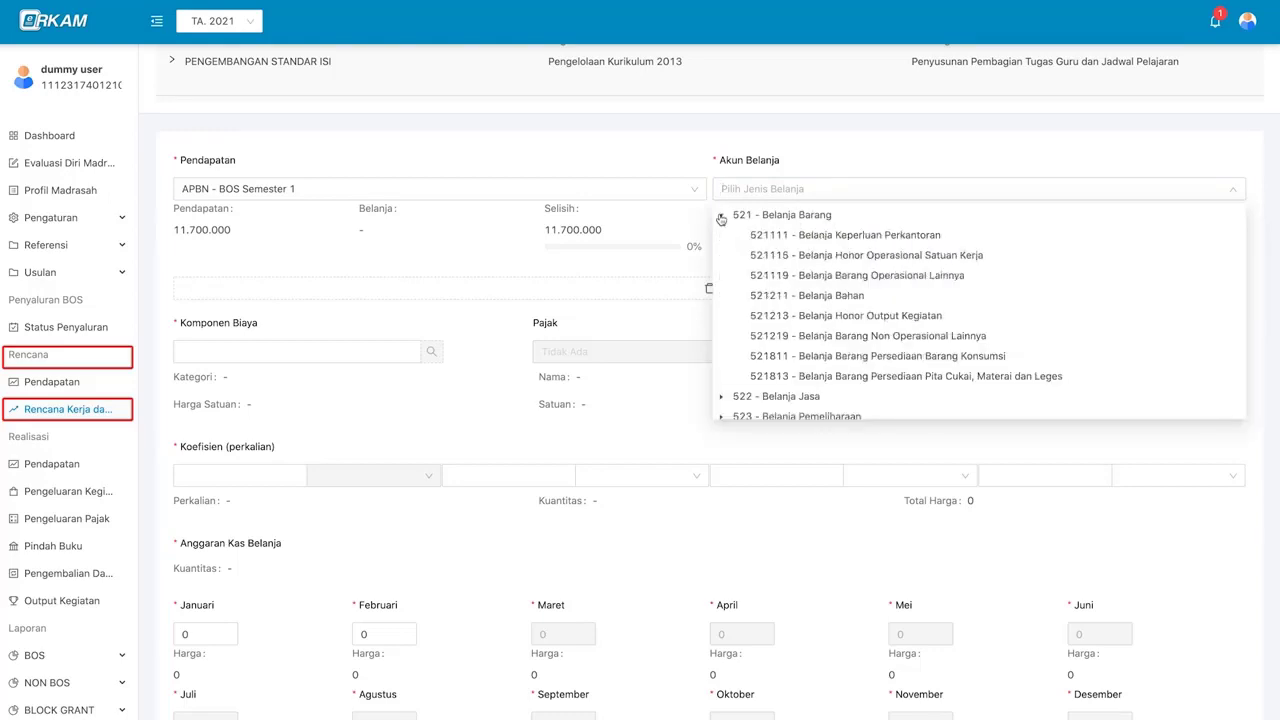
pyautogui.click(768, 234)
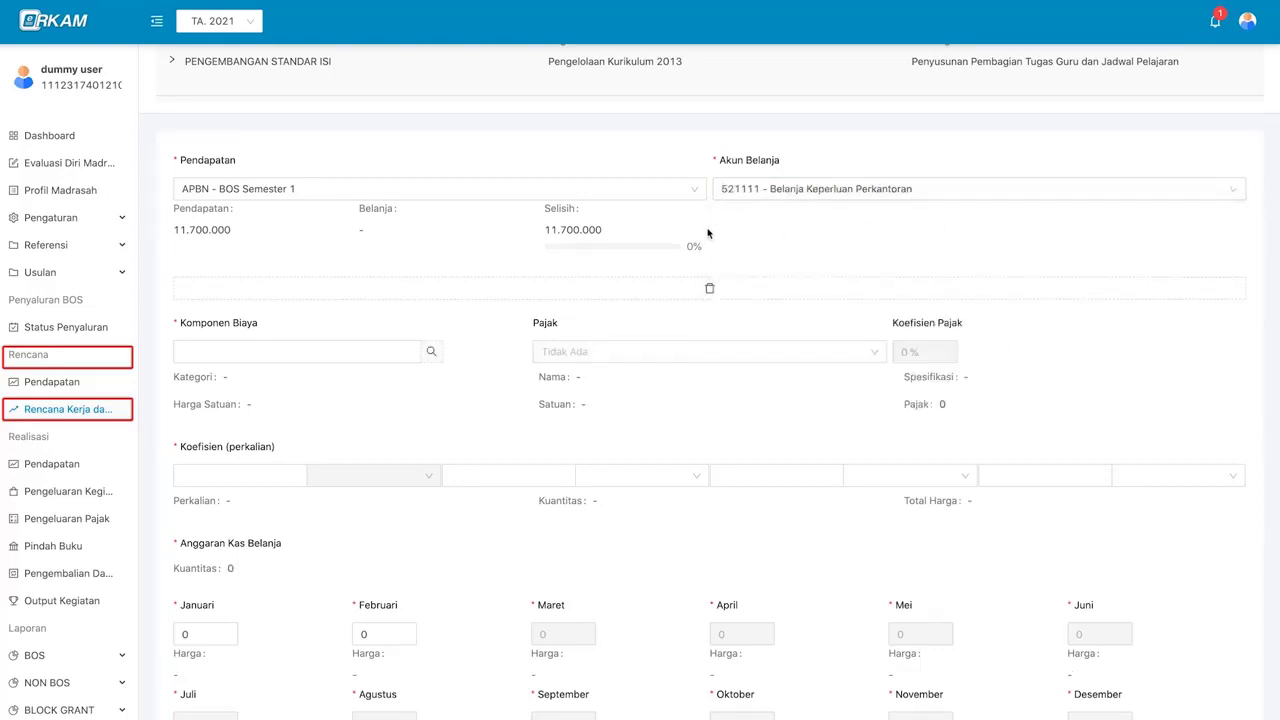
pyautogui.scroll(-1, 543, 350)
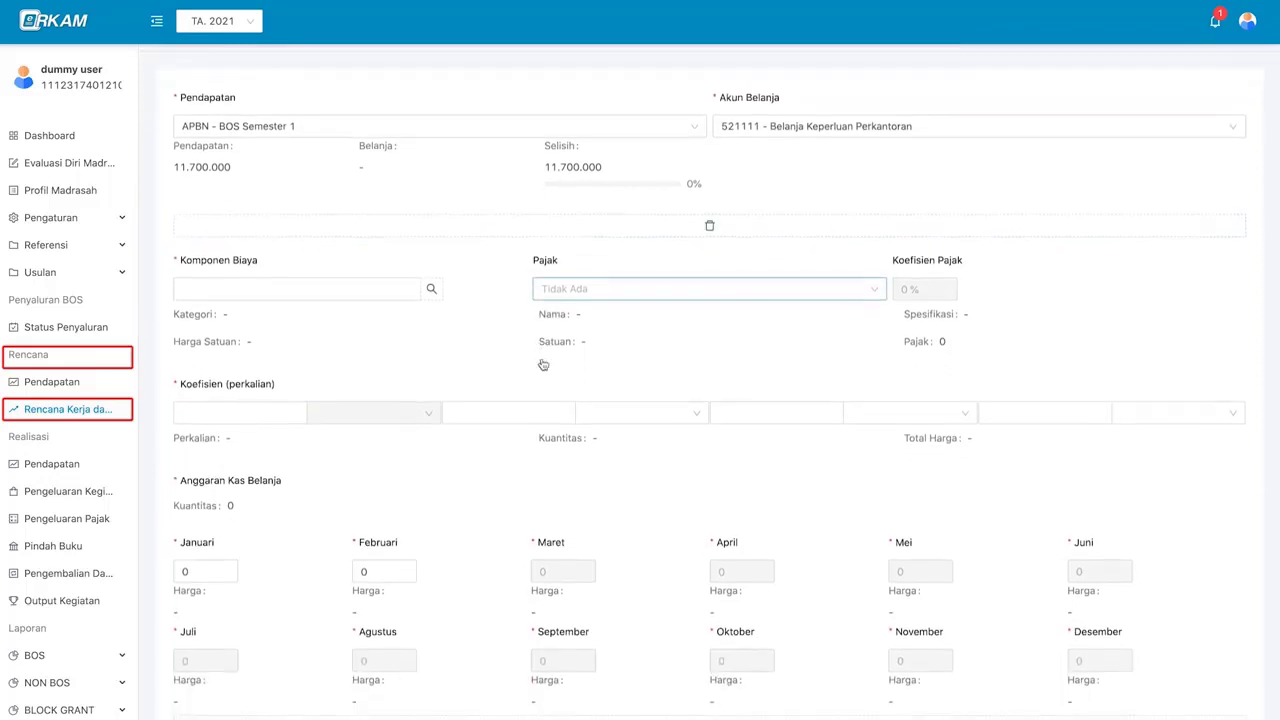
pyautogui.scroll(-1, 486, 337)
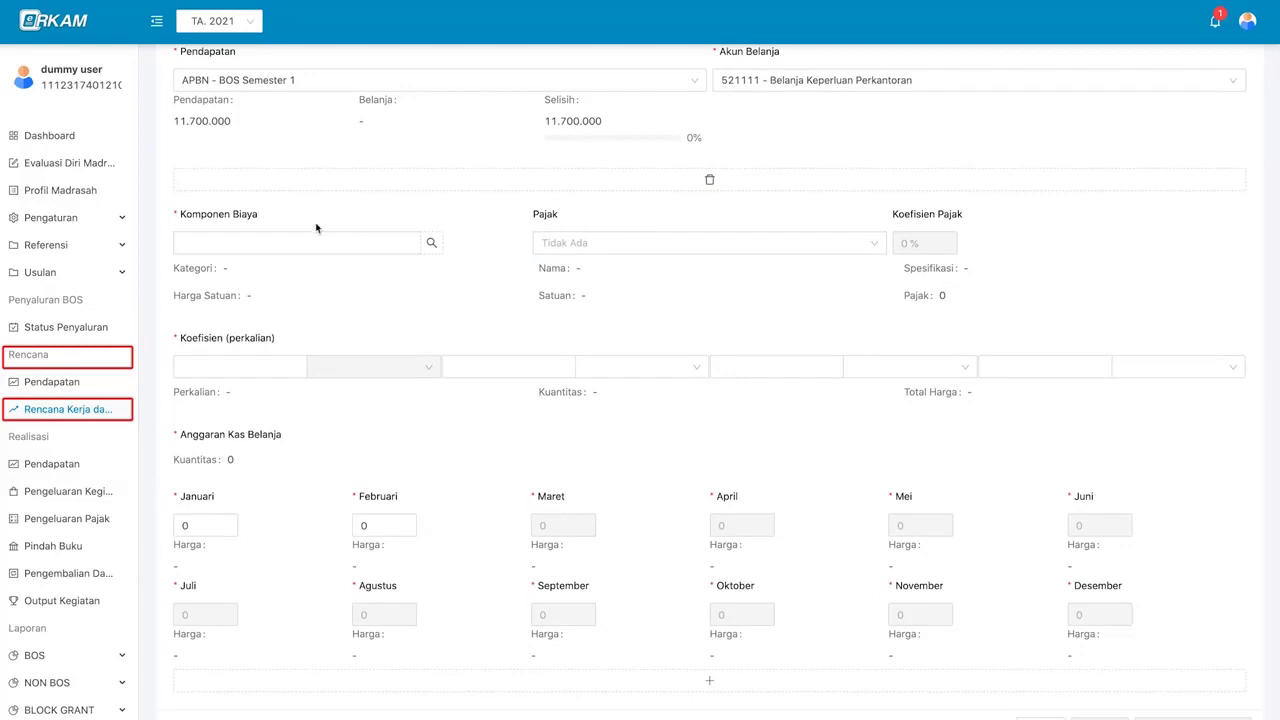
# - Open the cost component picker, try pricing the first textbook, then cancel
pyautogui.scroll(2, 417, 214)
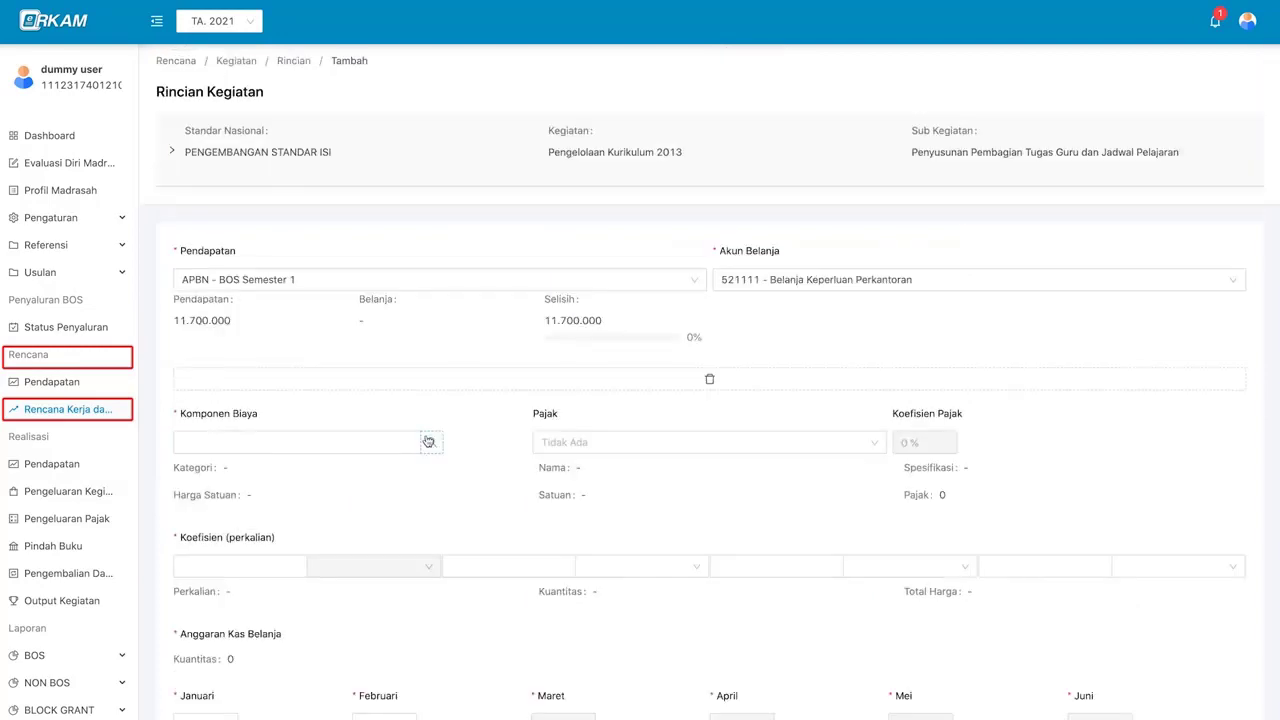
pyautogui.click(427, 442)
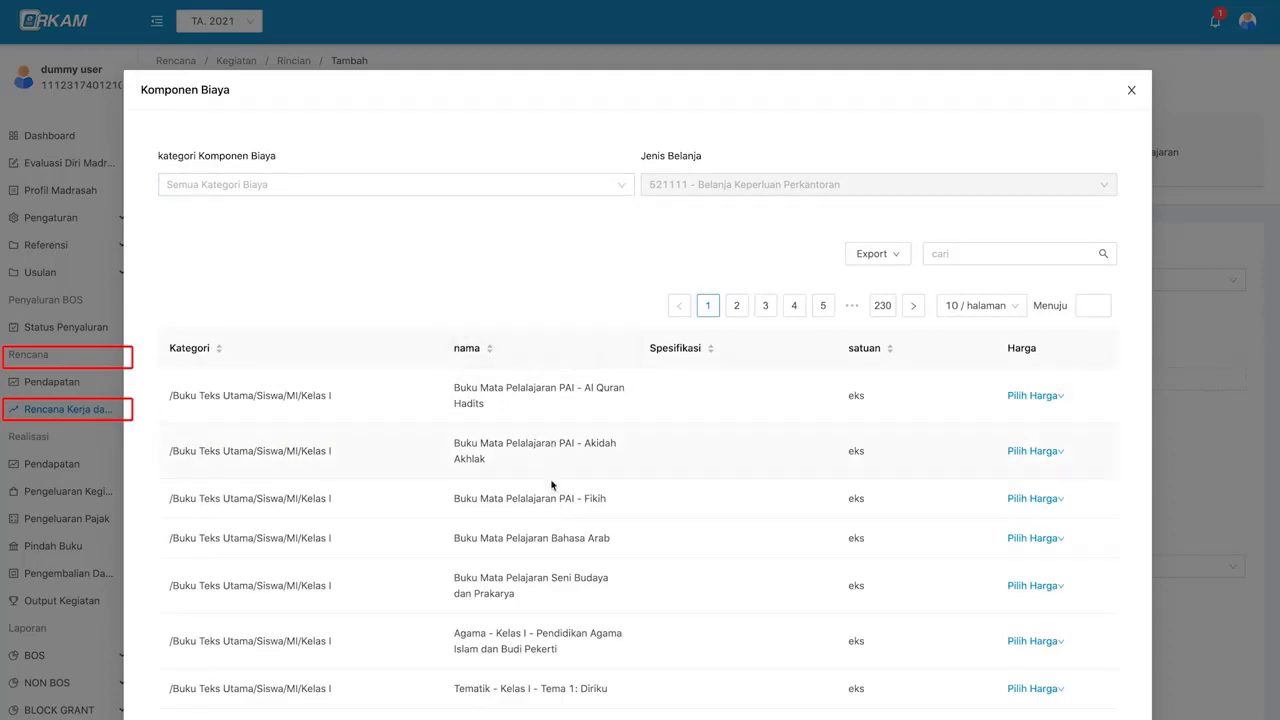
pyautogui.scroll(-1, 551, 460)
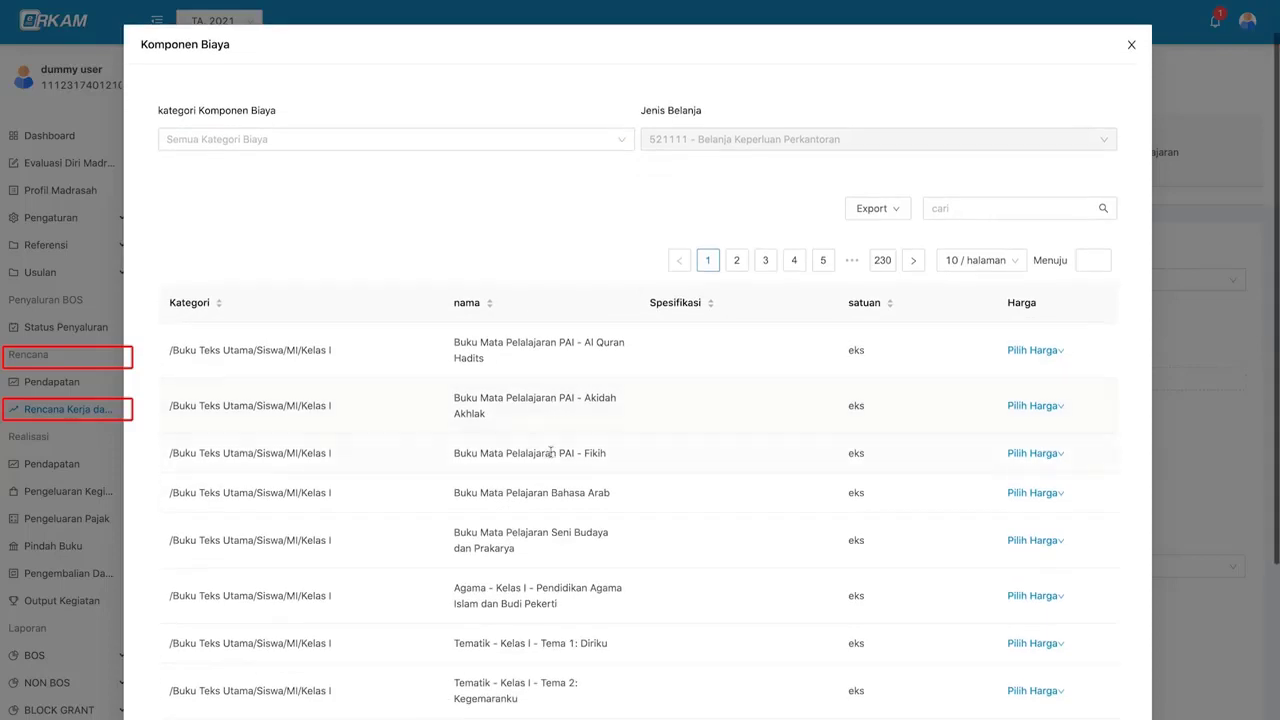
pyautogui.scroll(1, 591, 417)
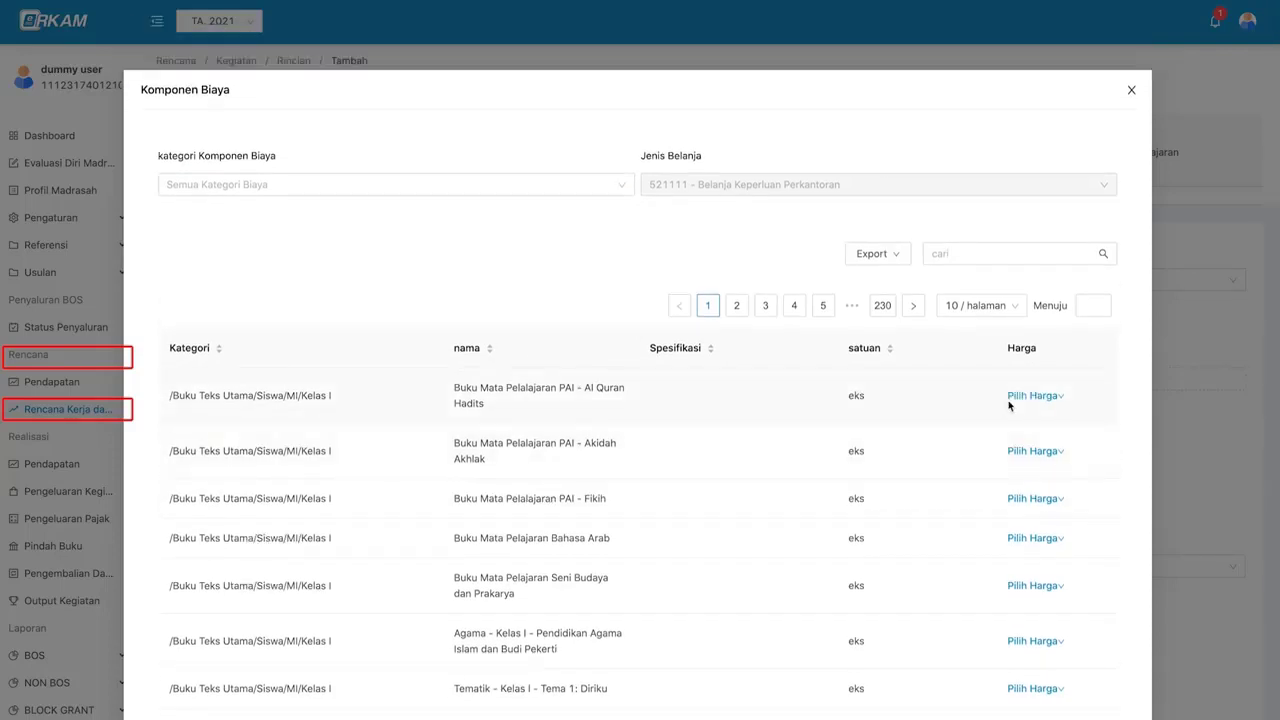
pyautogui.click(1024, 400)
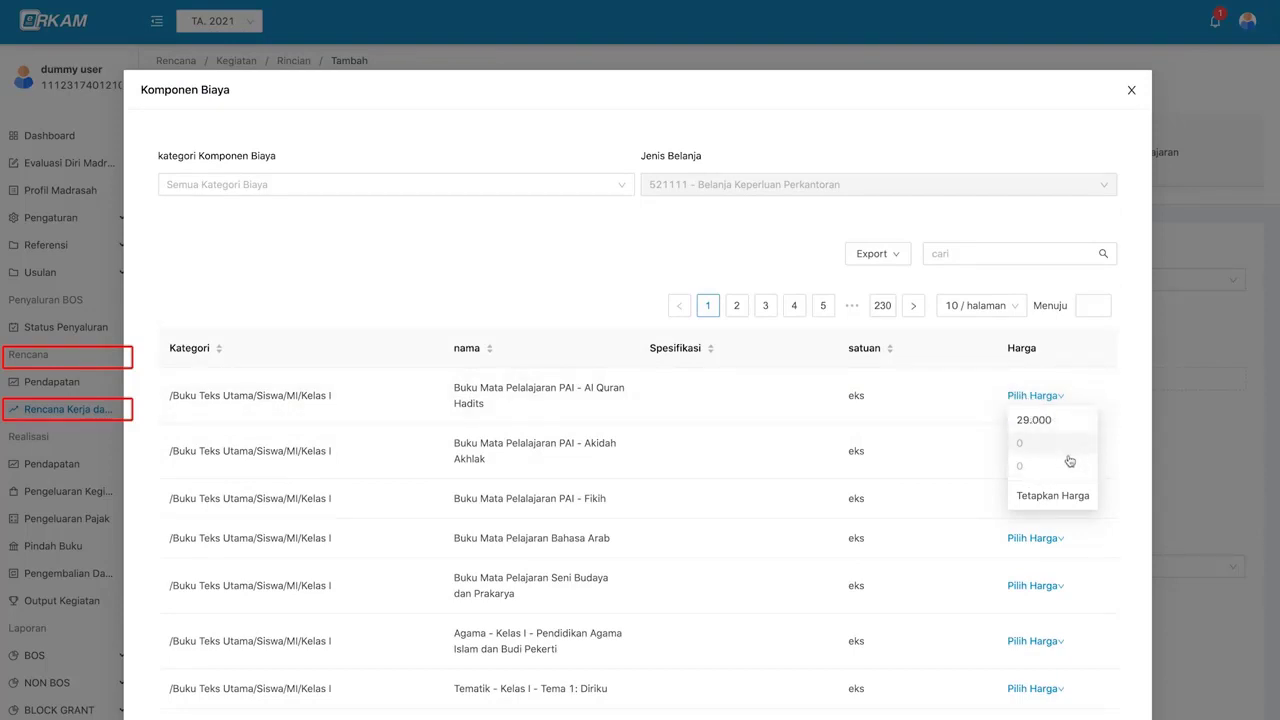
pyautogui.click(1058, 505)
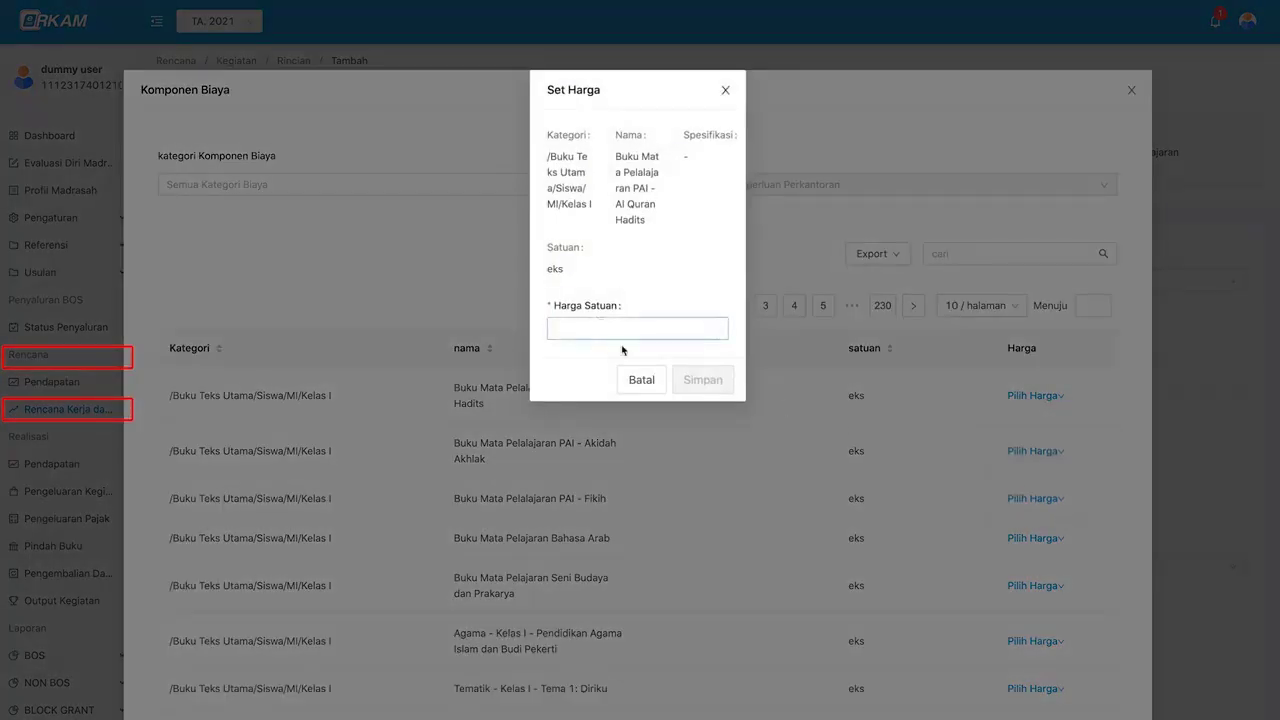
pyautogui.click(641, 381)
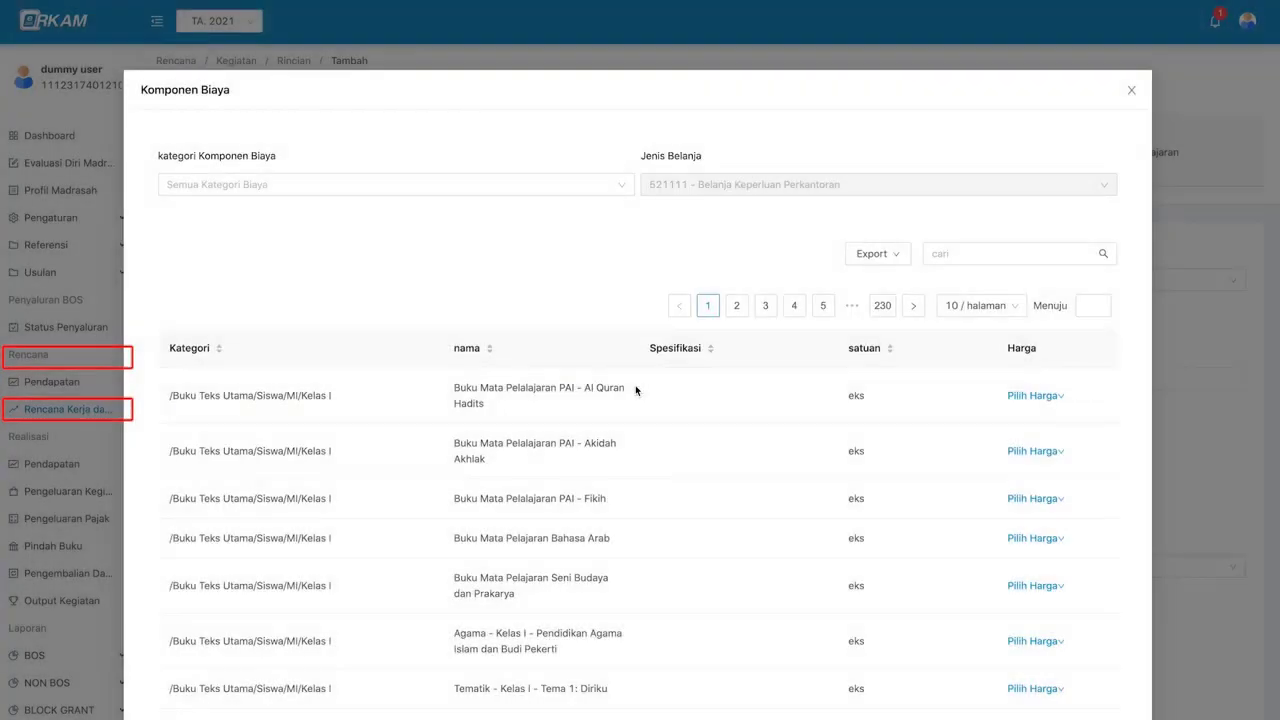
# - Filter components to Kertas Hvs and set a custom price on Kertas HVS A4, 70 gram
pyautogui.click(409, 189)
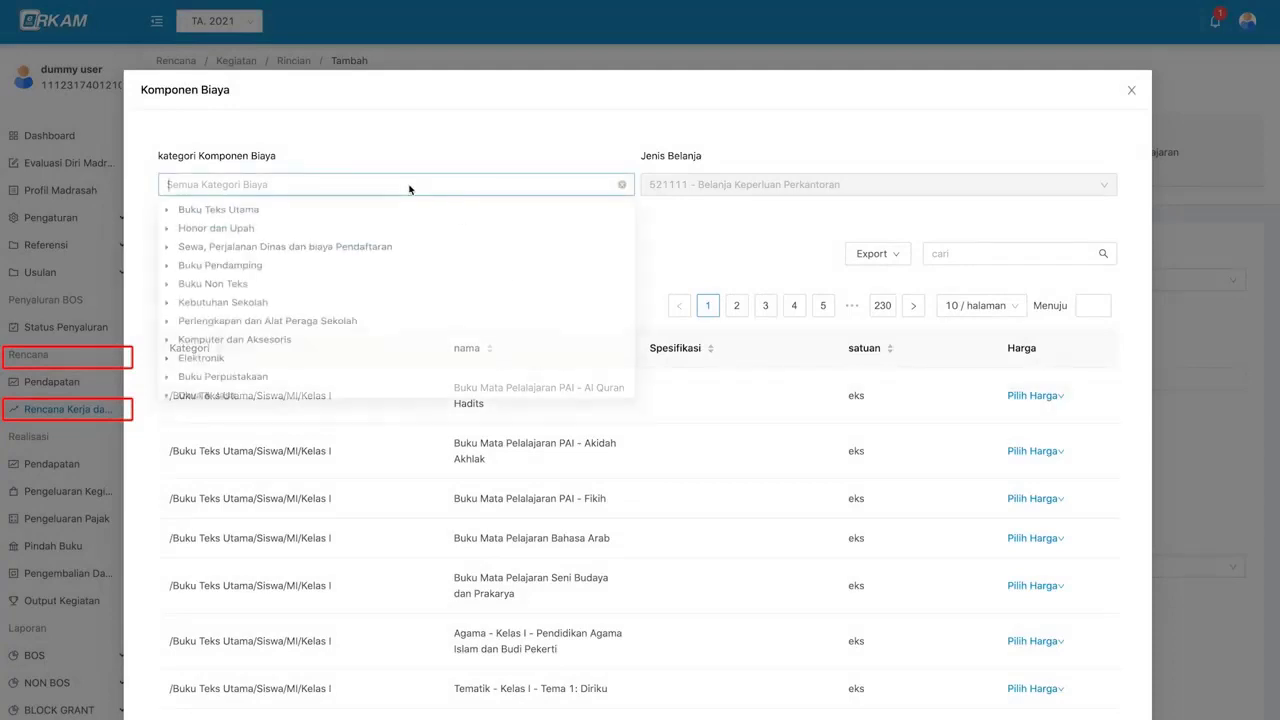
pyautogui.scroll(-1, 216, 316)
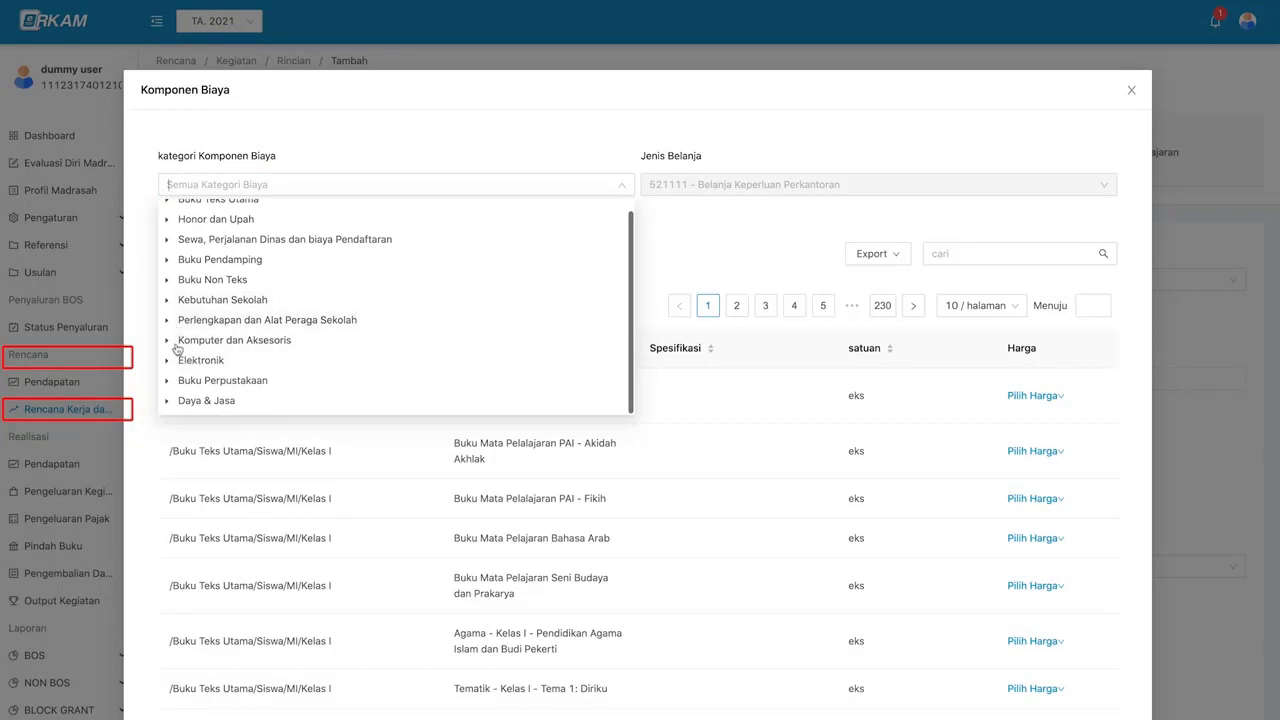
pyautogui.click(168, 300)
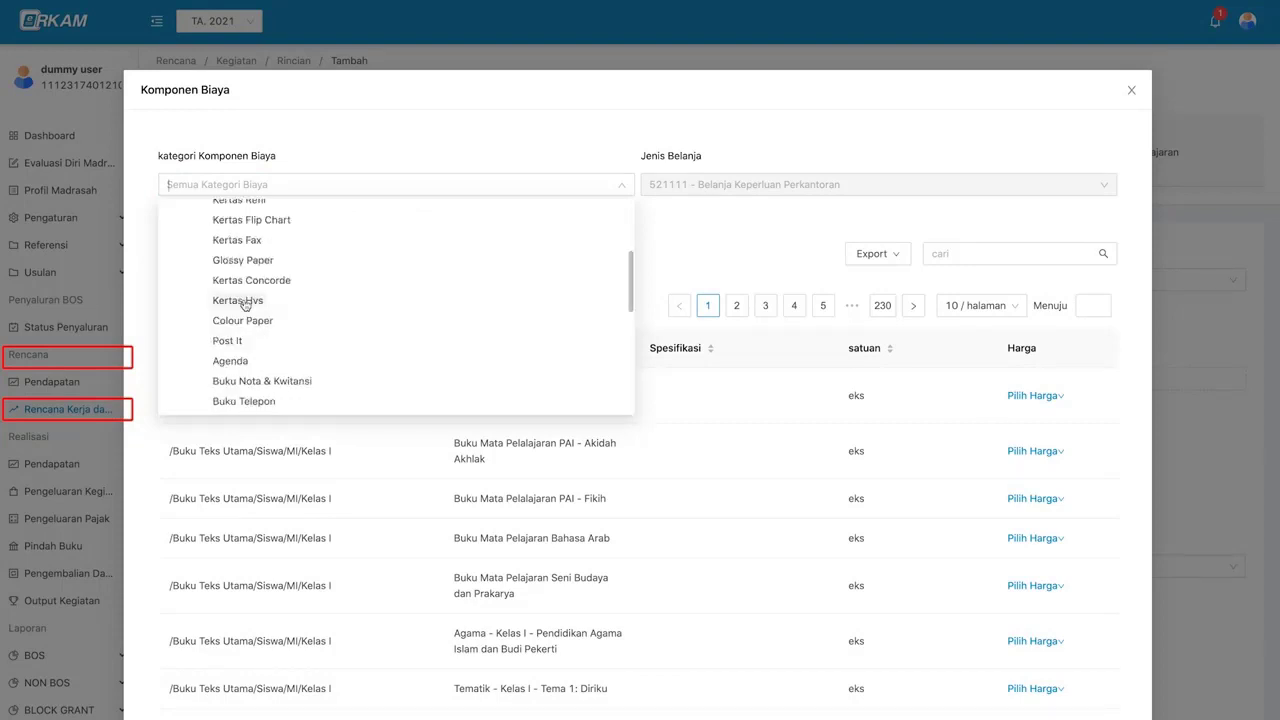
pyautogui.click(245, 294)
pyautogui.scroll(-1, 415, 481)
pyautogui.scroll(-1, 415, 481)
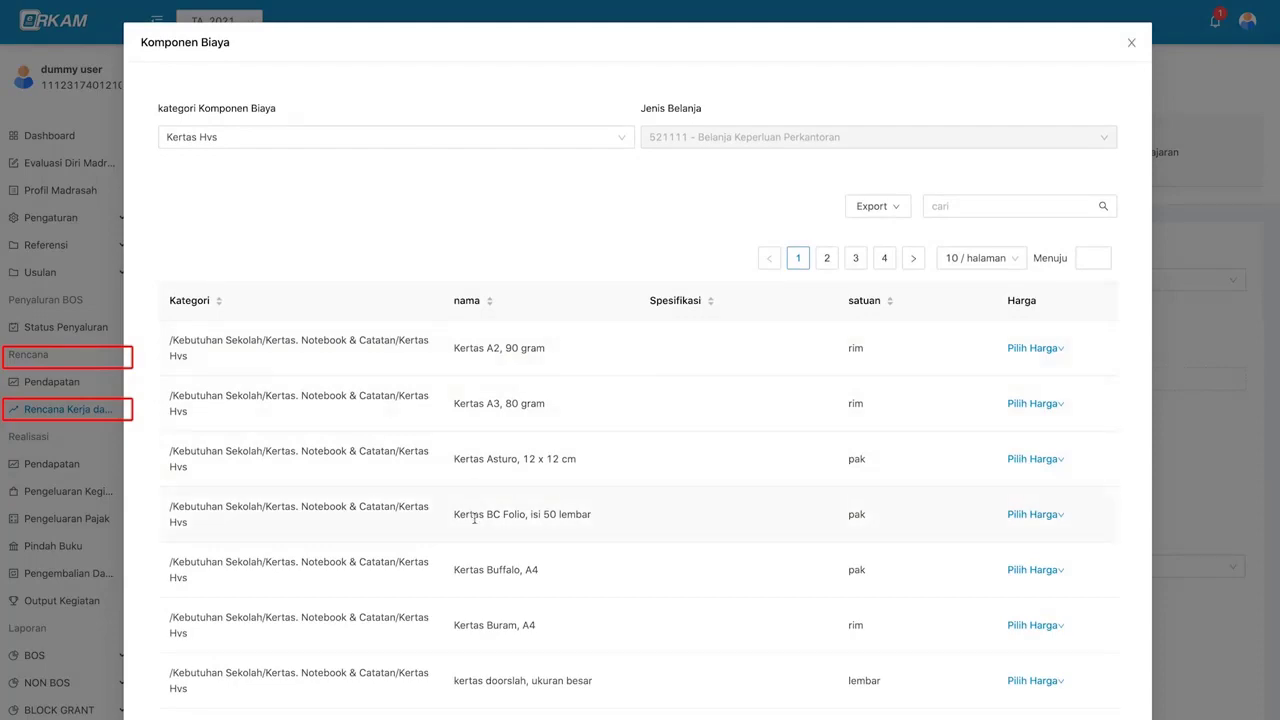
pyautogui.scroll(-3, 474, 518)
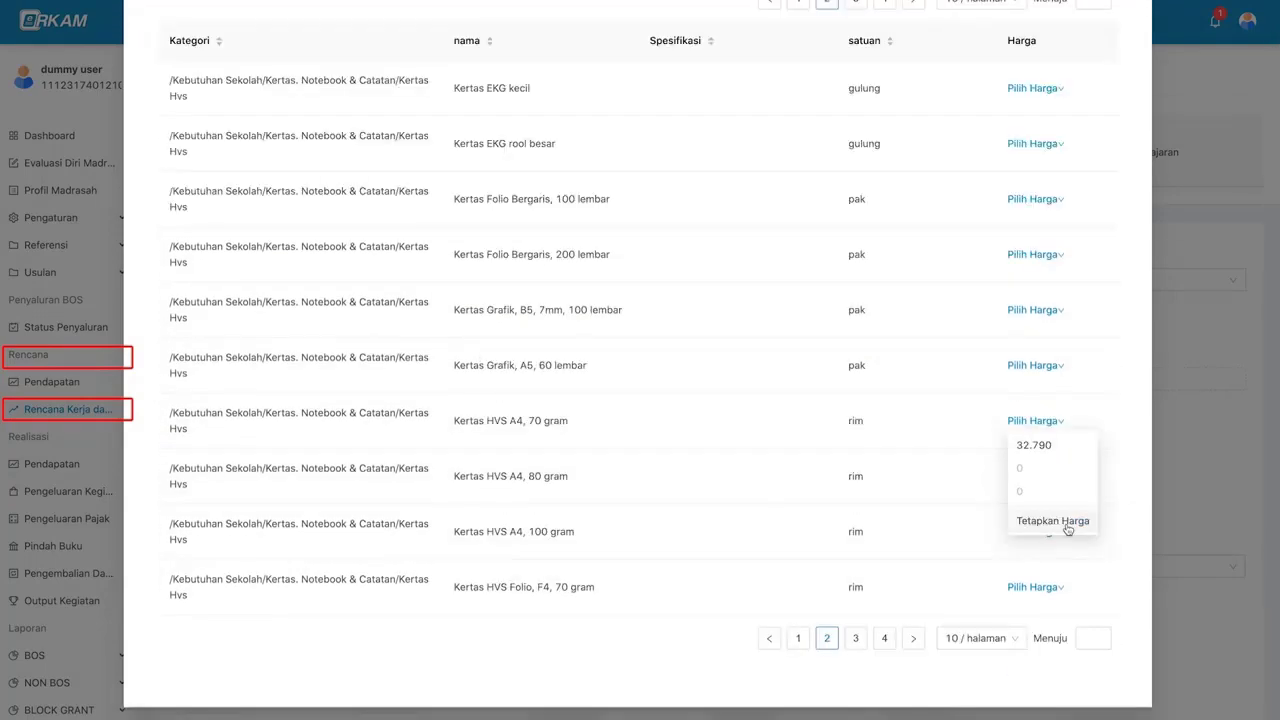
pyautogui.click(1066, 527)
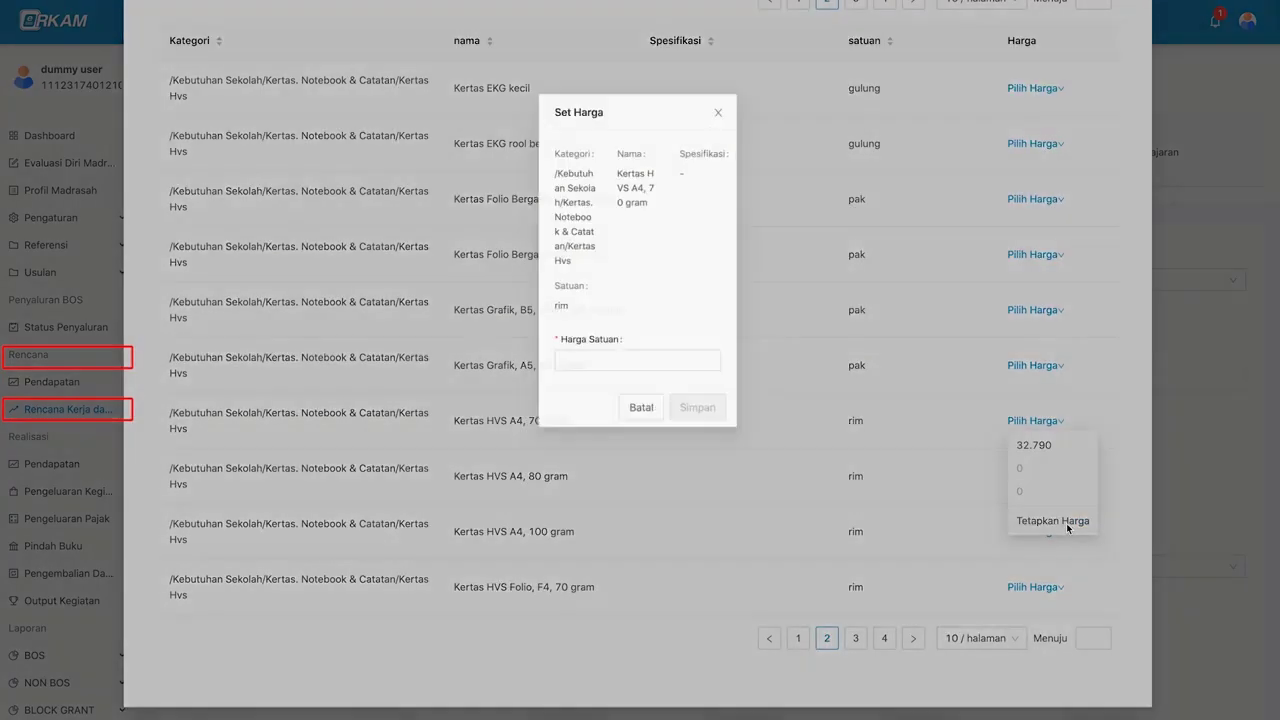
pyautogui.click(679, 366)
# - Save the paper at 40000 per rim and apply PPN tax to the line
pyautogui.write('40000')
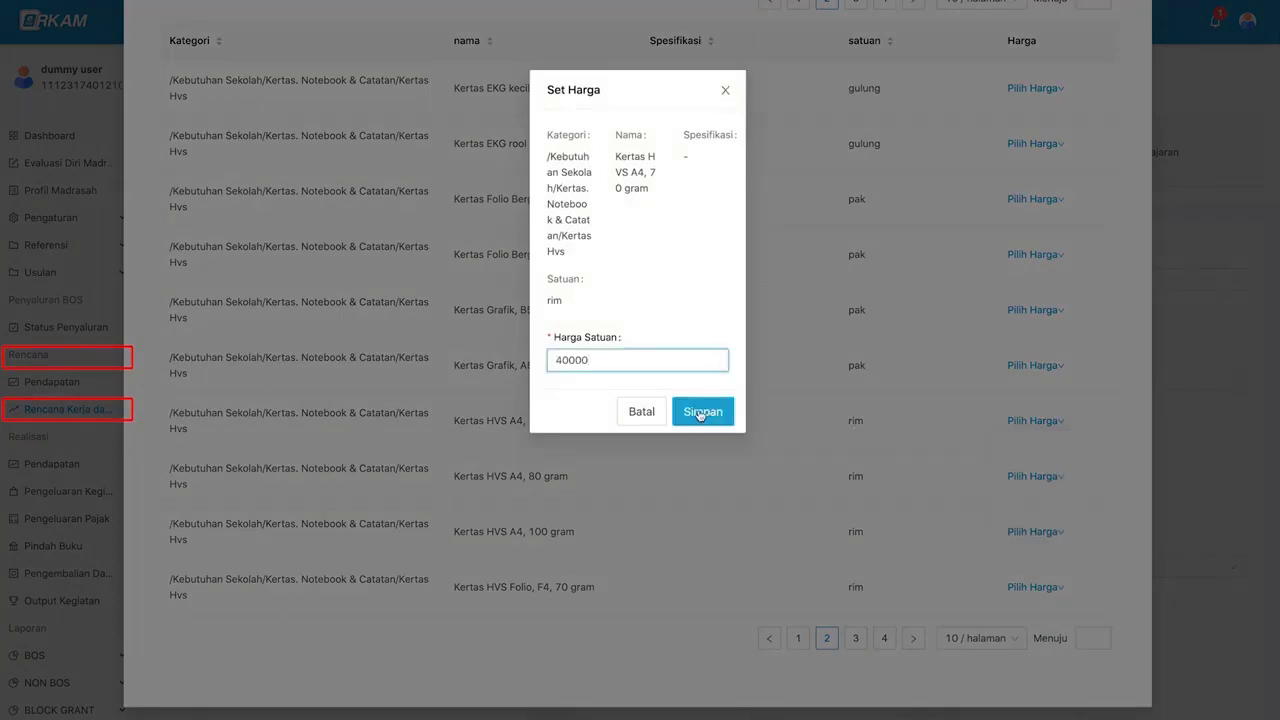
pyautogui.click(698, 409)
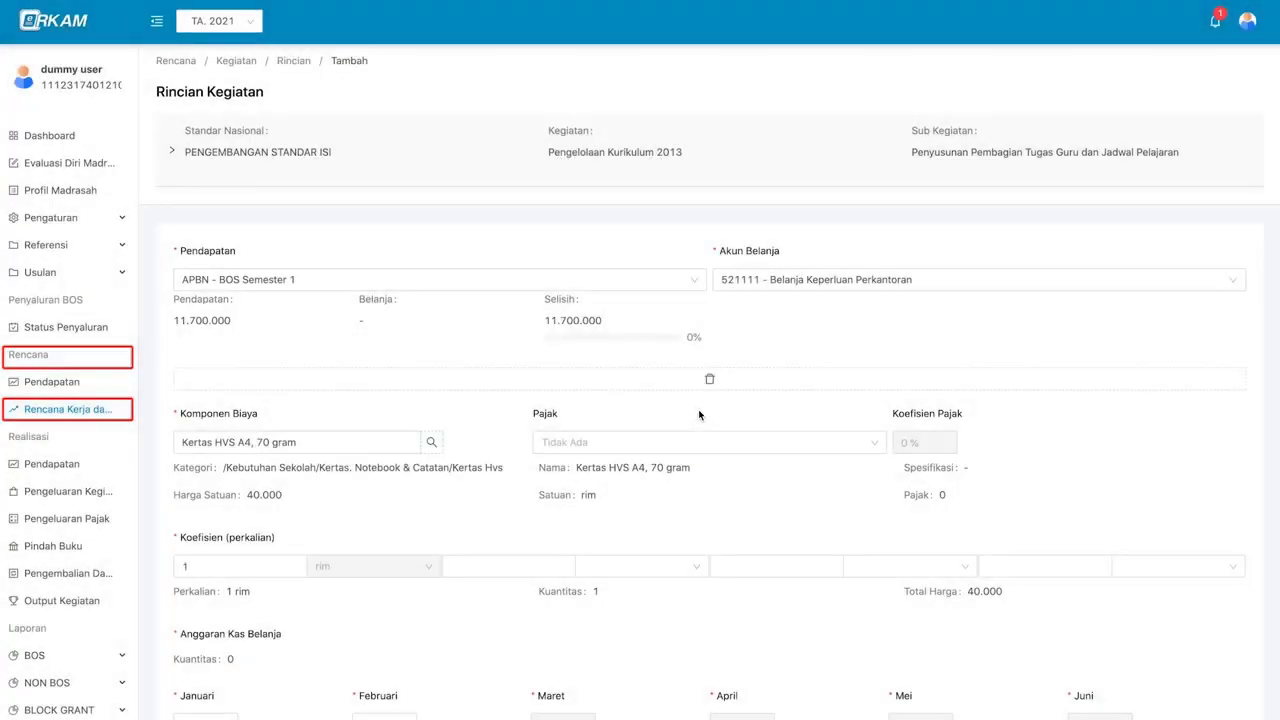
pyautogui.scroll(-2, 560, 400)
pyautogui.click(598, 262)
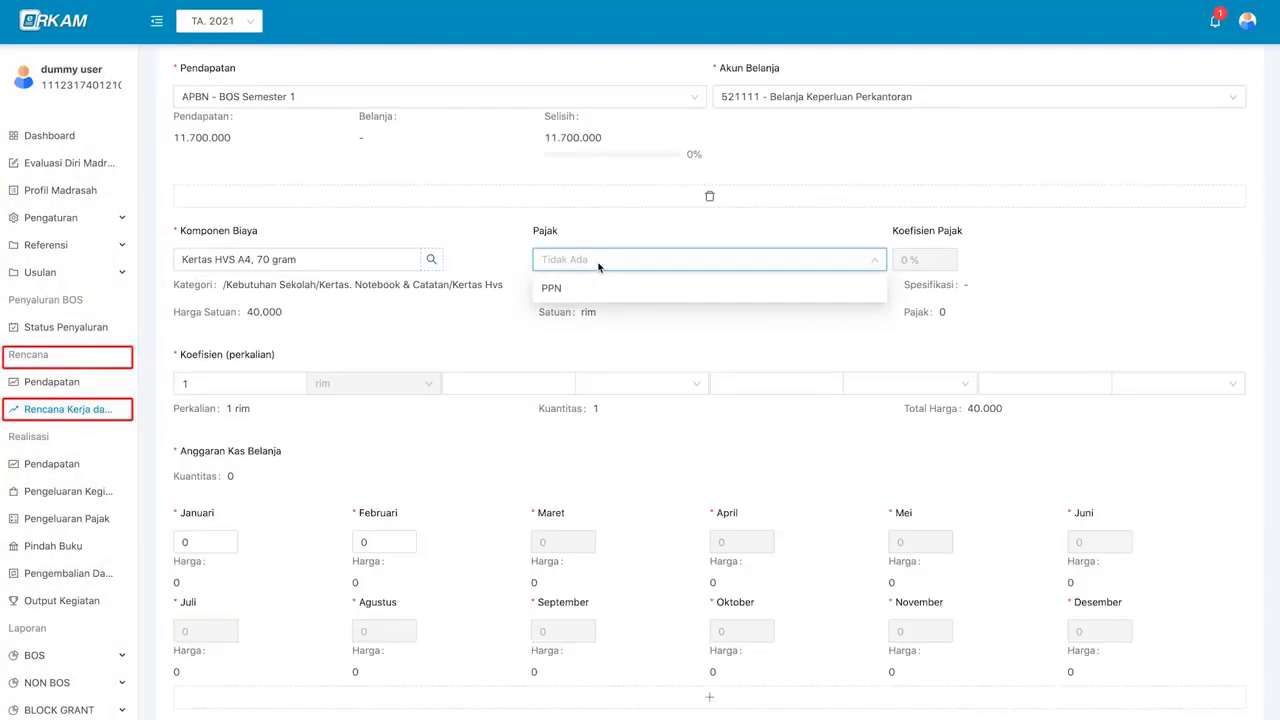
pyautogui.click(500, 278)
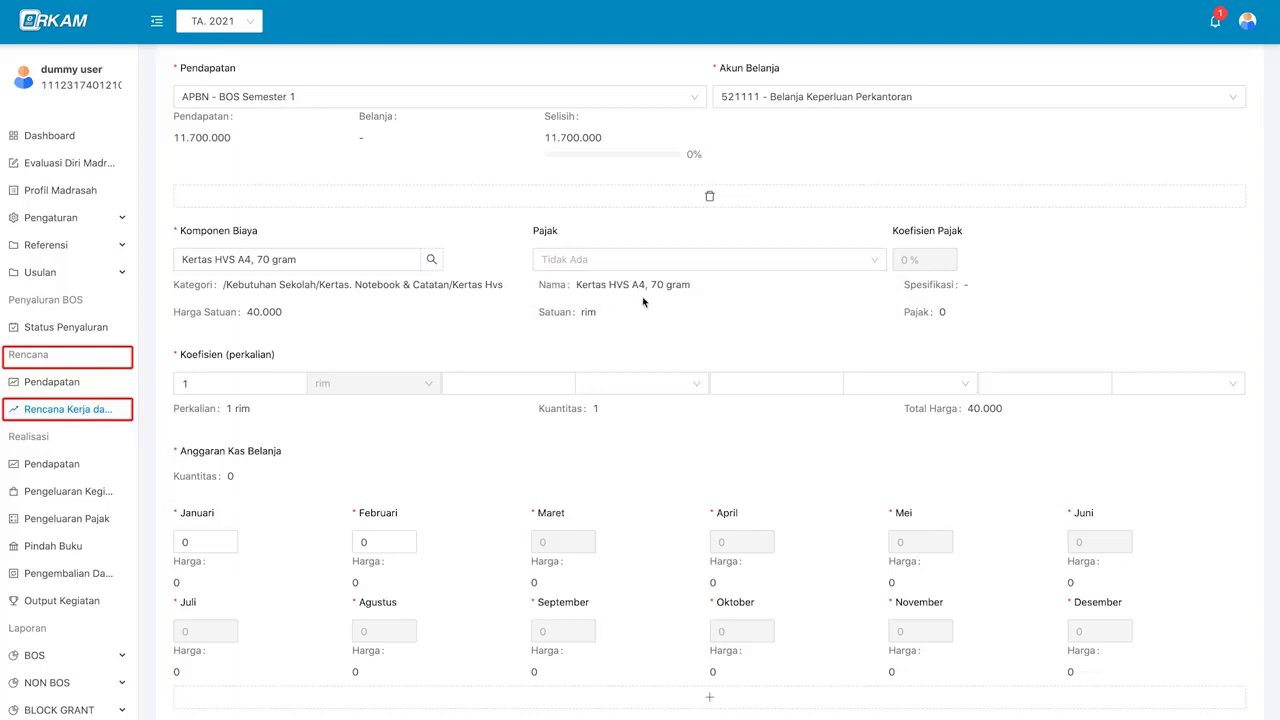
pyautogui.scroll(-1, 642, 302)
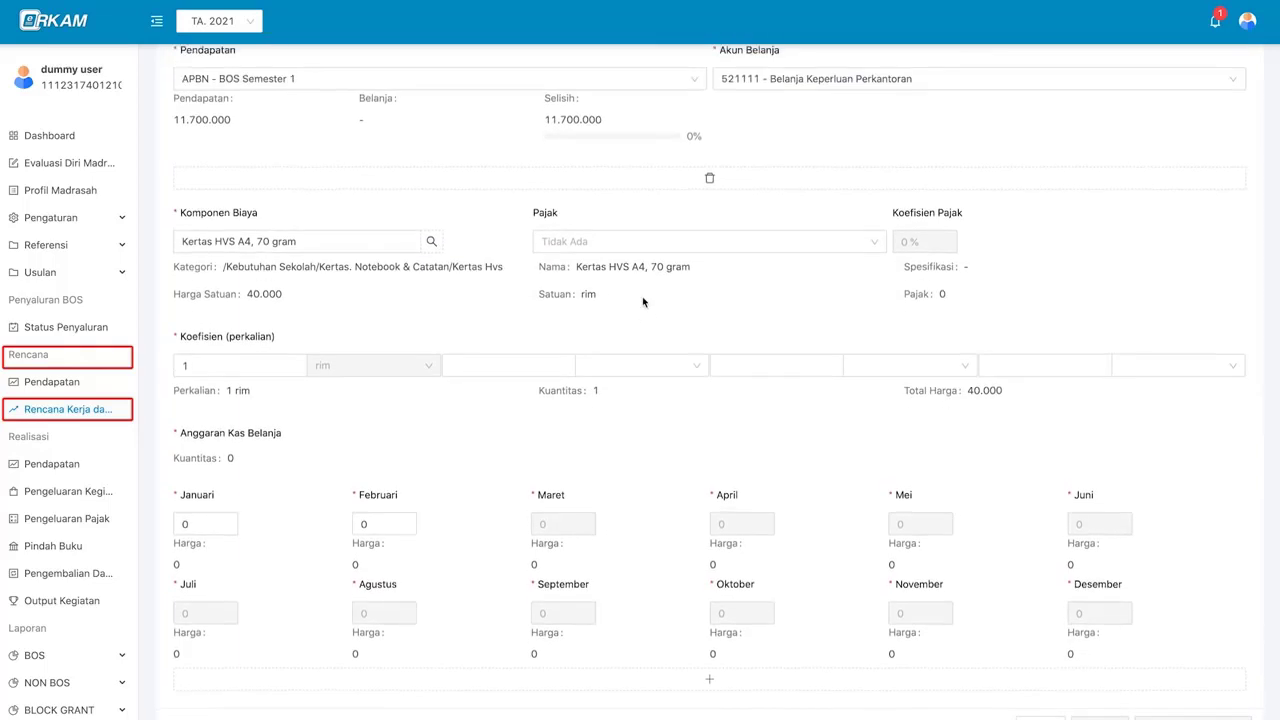
pyautogui.click(666, 246)
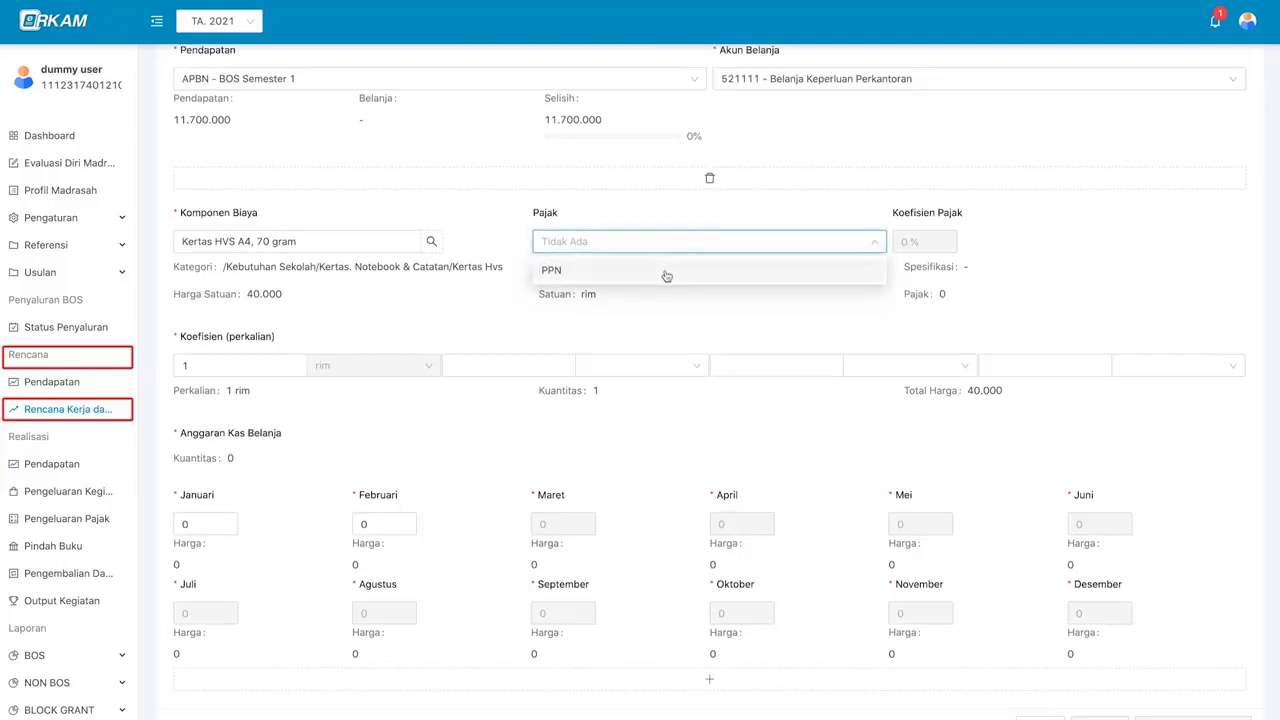
pyautogui.click(666, 276)
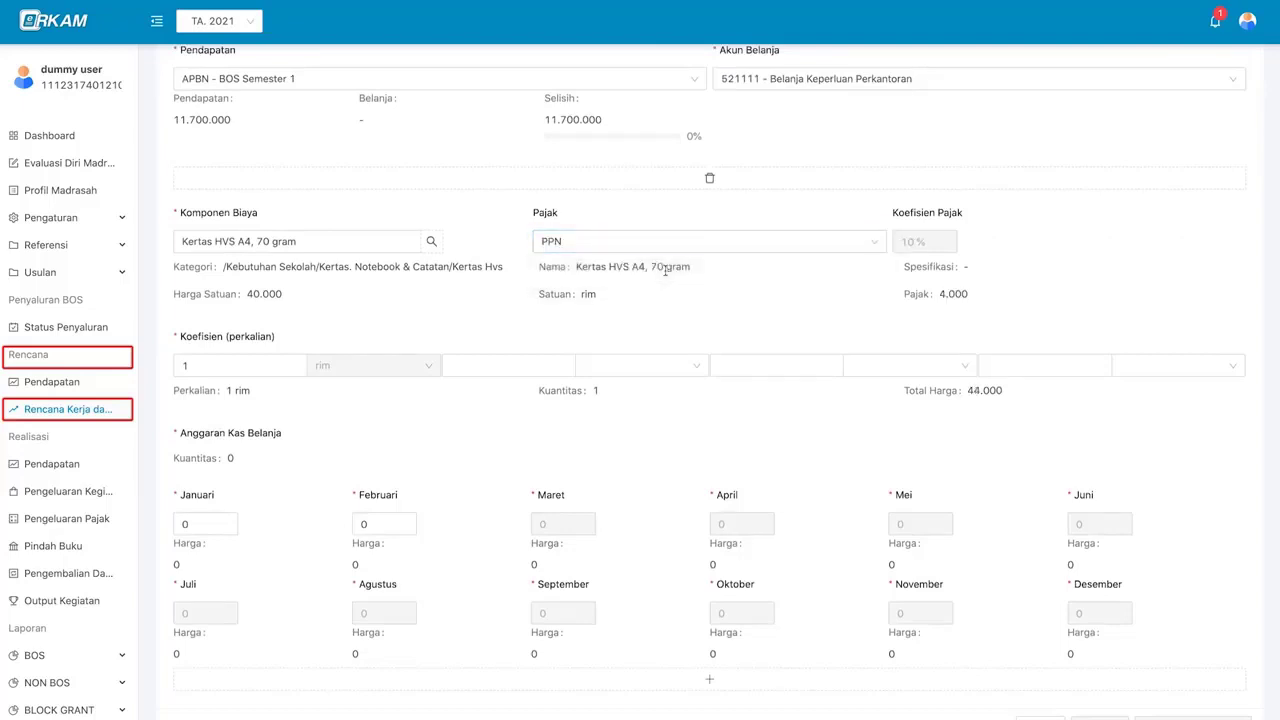
pyautogui.scroll(-1, 253, 322)
# - Set the rim coefficient and monthly quantities to 3 rim in Januari and 3 in Februari
pyautogui.click(253, 322)
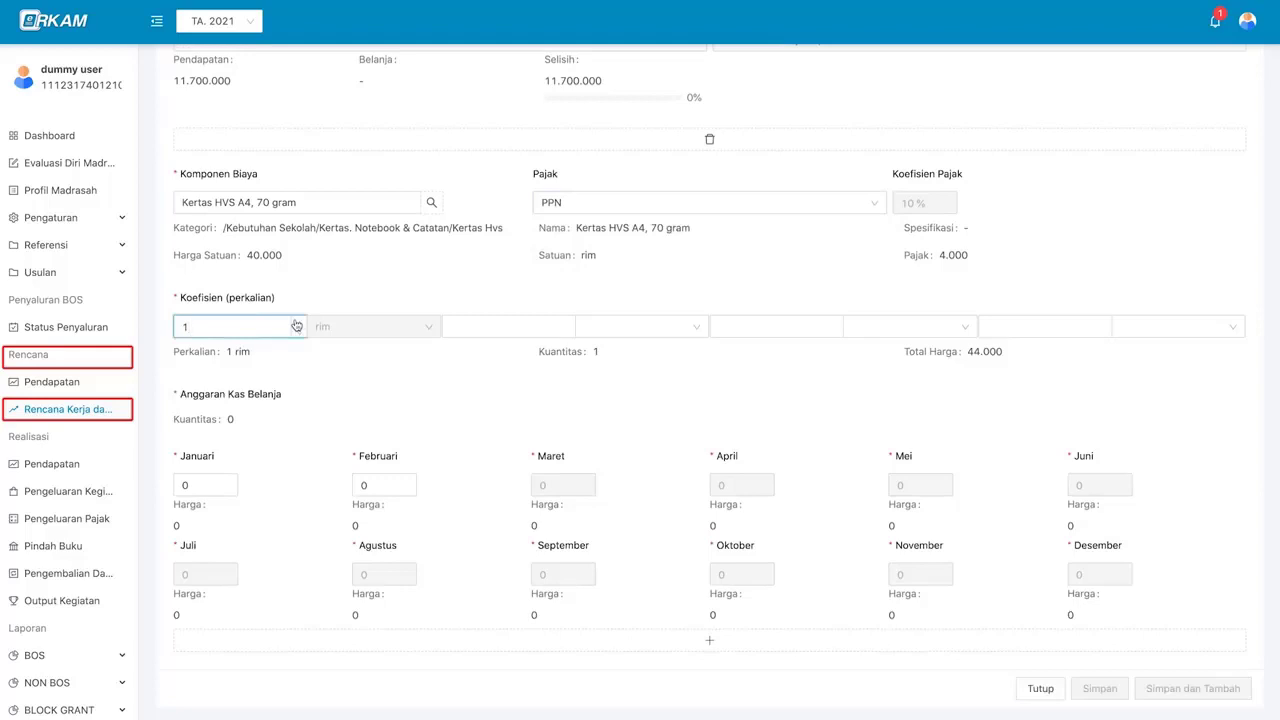
pyautogui.click(296, 322)
pyautogui.click(296, 322)
pyautogui.click(298, 331)
pyautogui.click(298, 331)
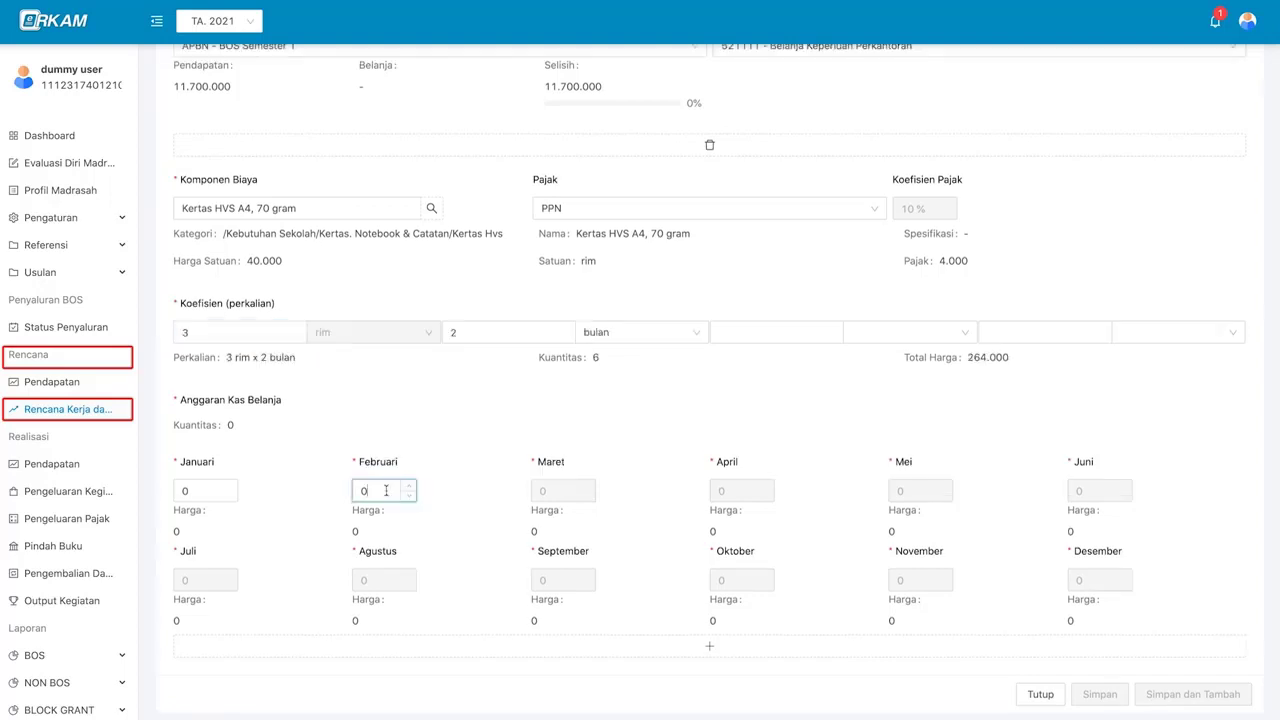
pyautogui.click(202, 491)
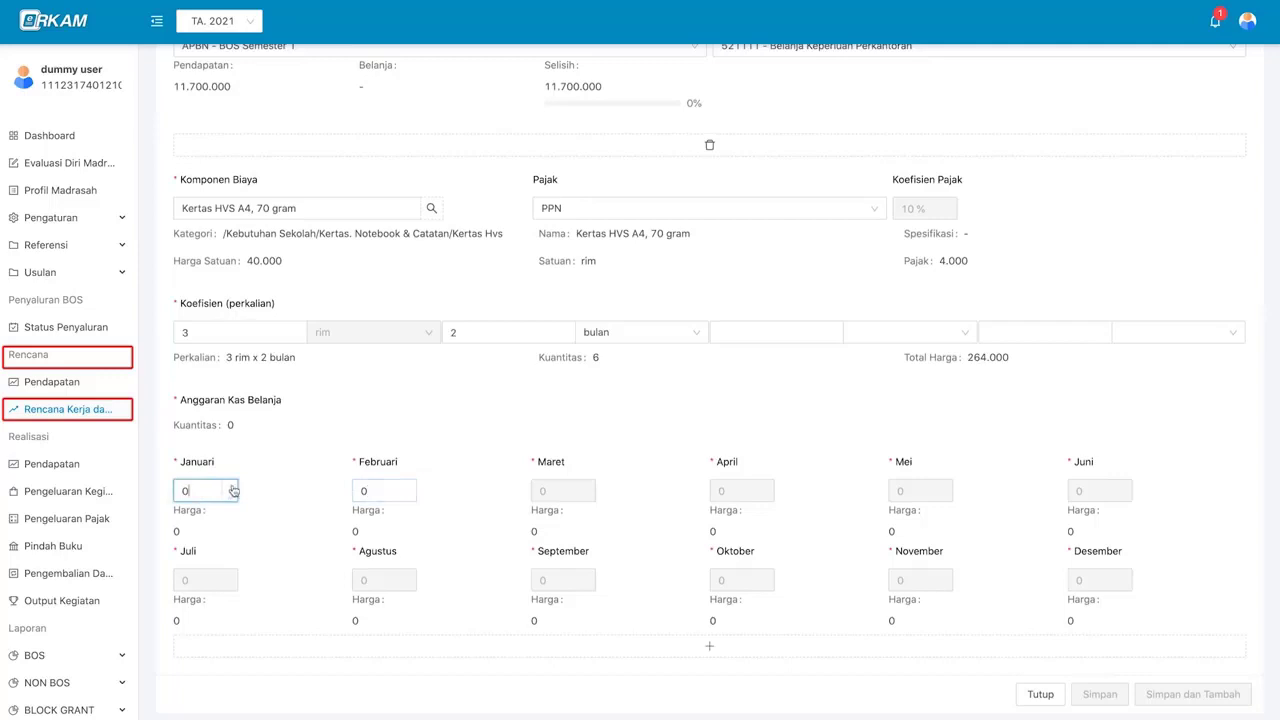
pyautogui.click(233, 488)
pyautogui.click(233, 488)
pyautogui.click(233, 488)
pyautogui.click(233, 488)
pyautogui.click(232, 497)
pyautogui.click(372, 491)
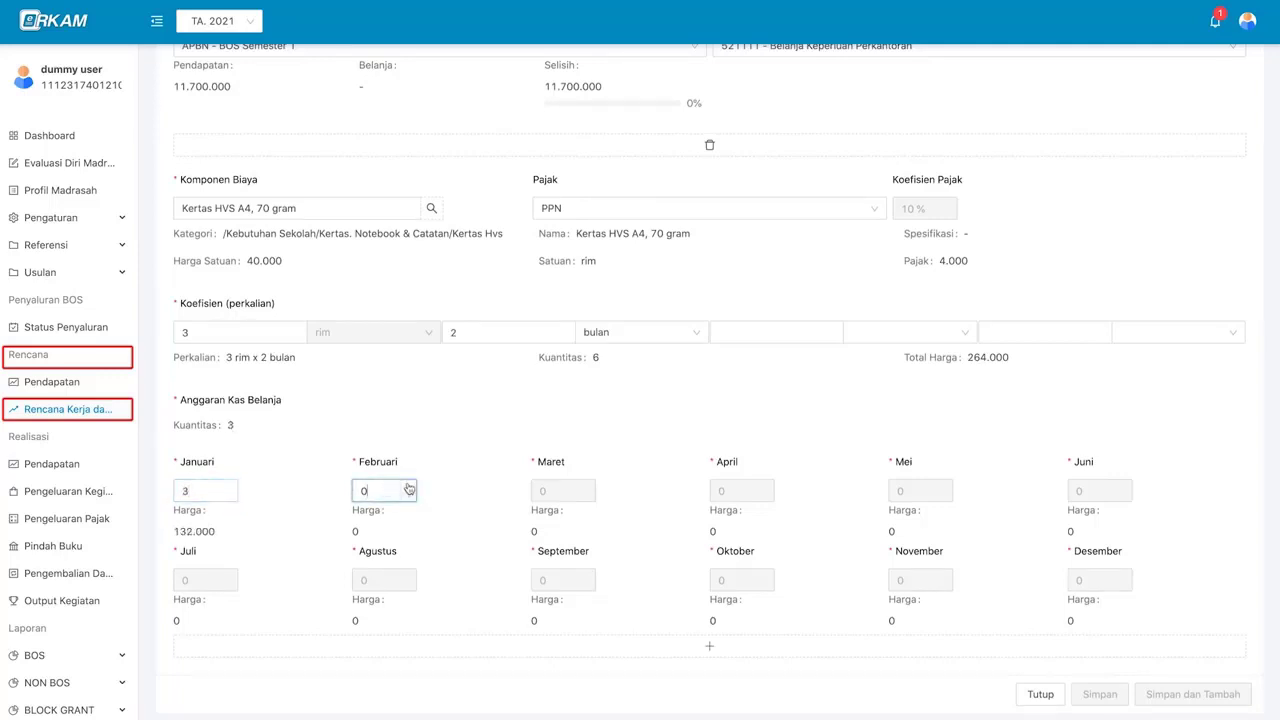
pyautogui.scroll(-1, 408, 488)
pyautogui.click(412, 483)
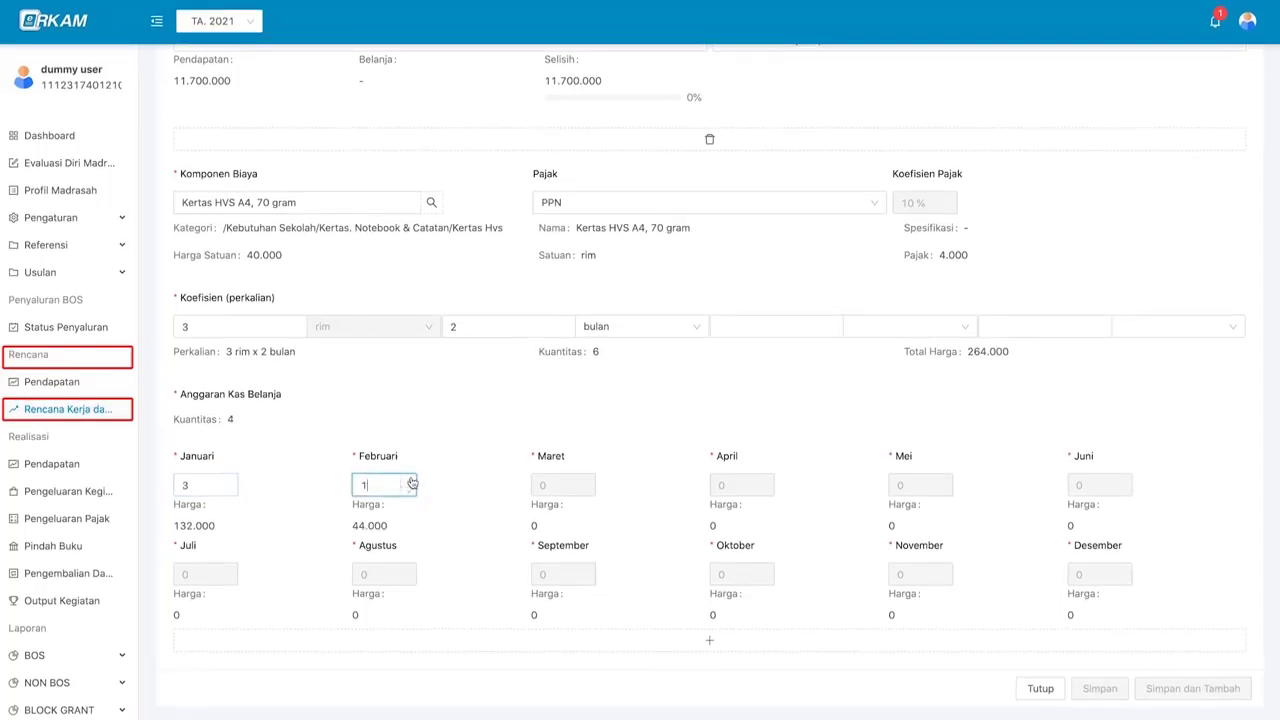
pyautogui.click(412, 483)
pyautogui.click(412, 483)
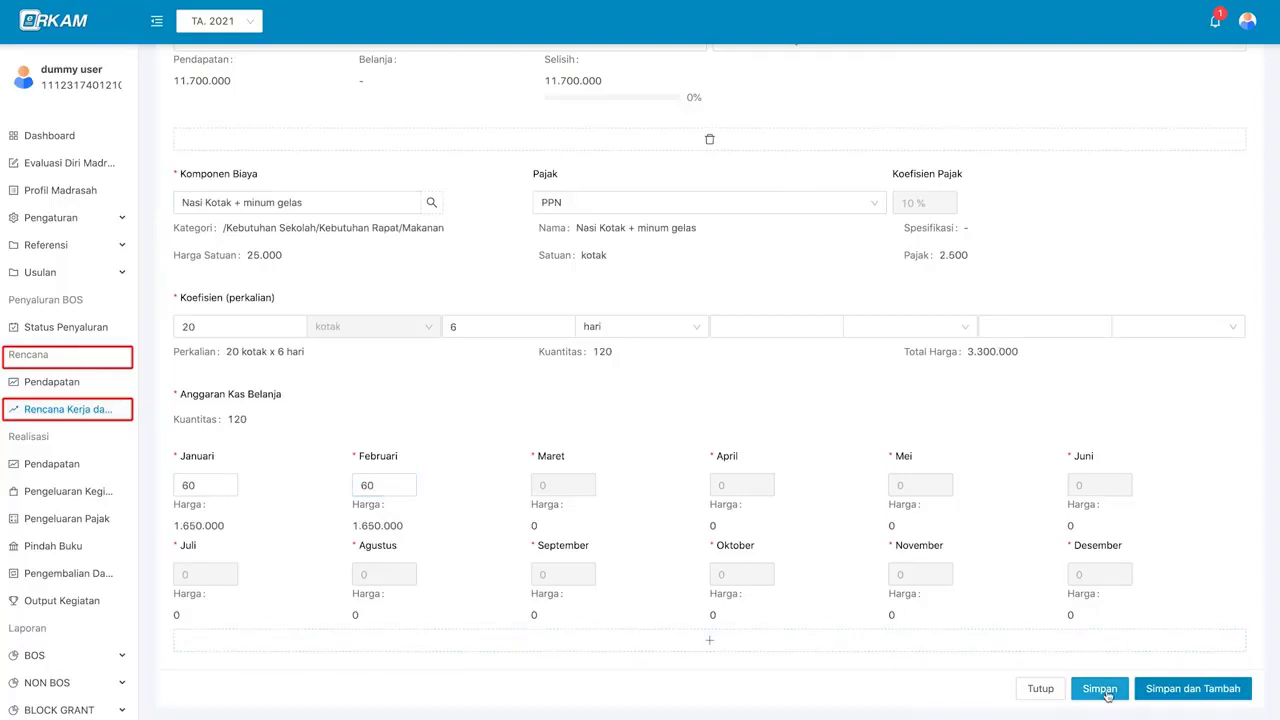
# - Save the Nasi Kotak line, edit the Kertas HVS line, and review the change log
pyautogui.click(1099, 689)
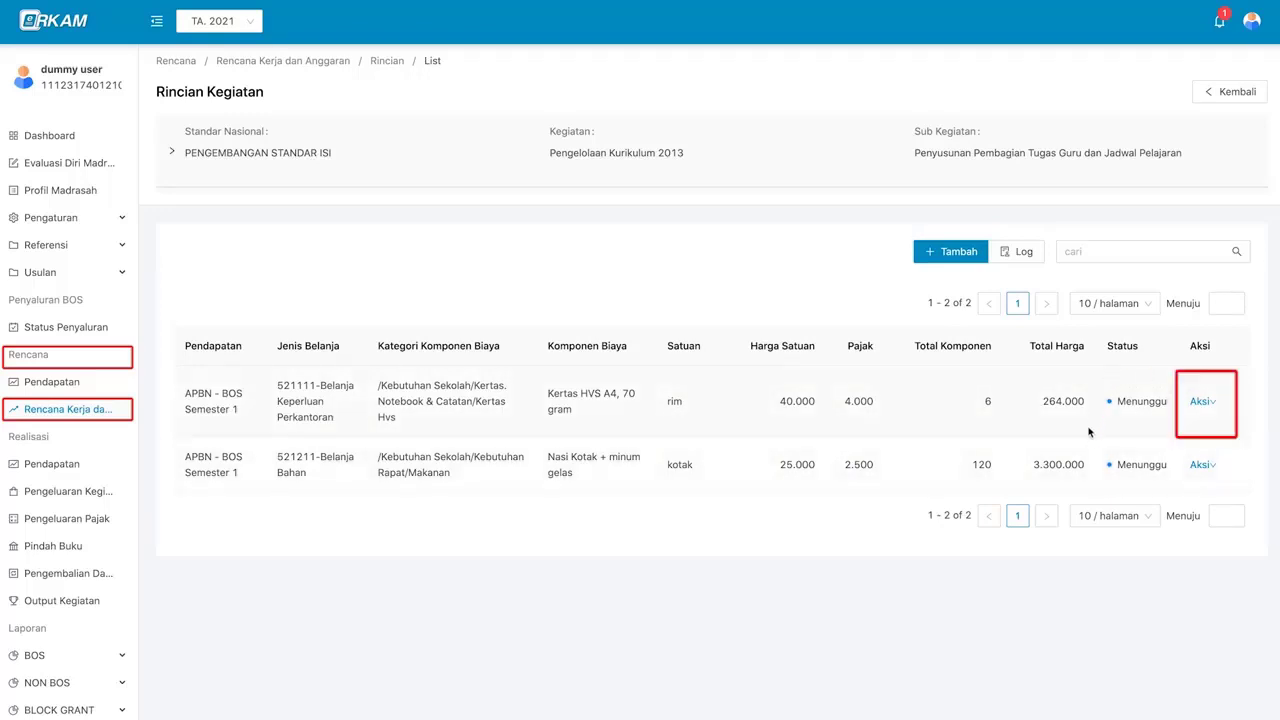
pyautogui.click(1200, 404)
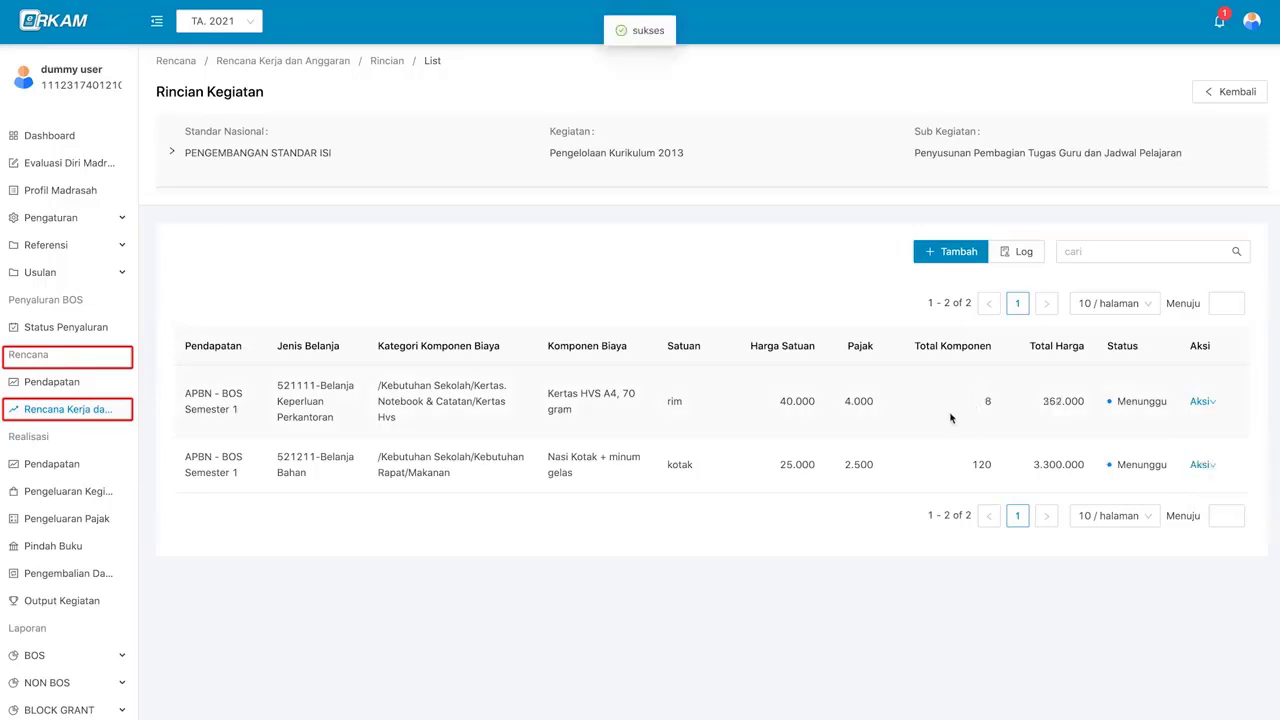
pyautogui.click(1020, 257)
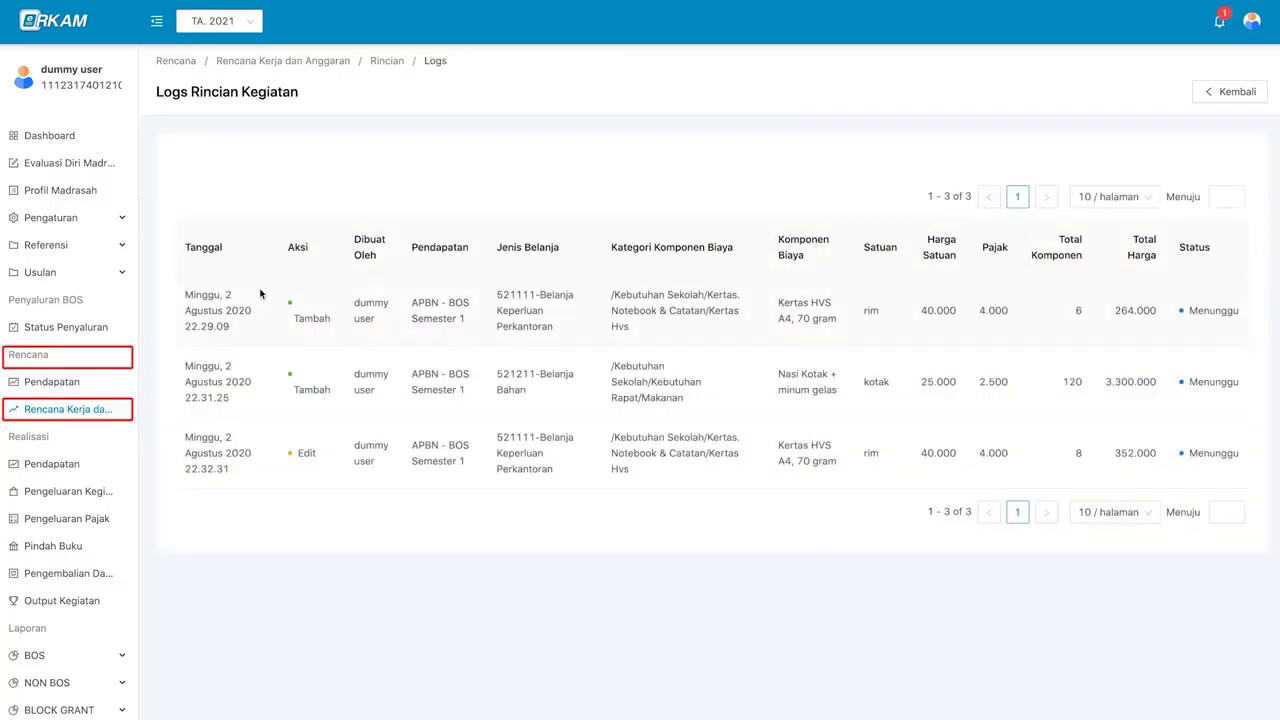
pyautogui.click(1226, 93)
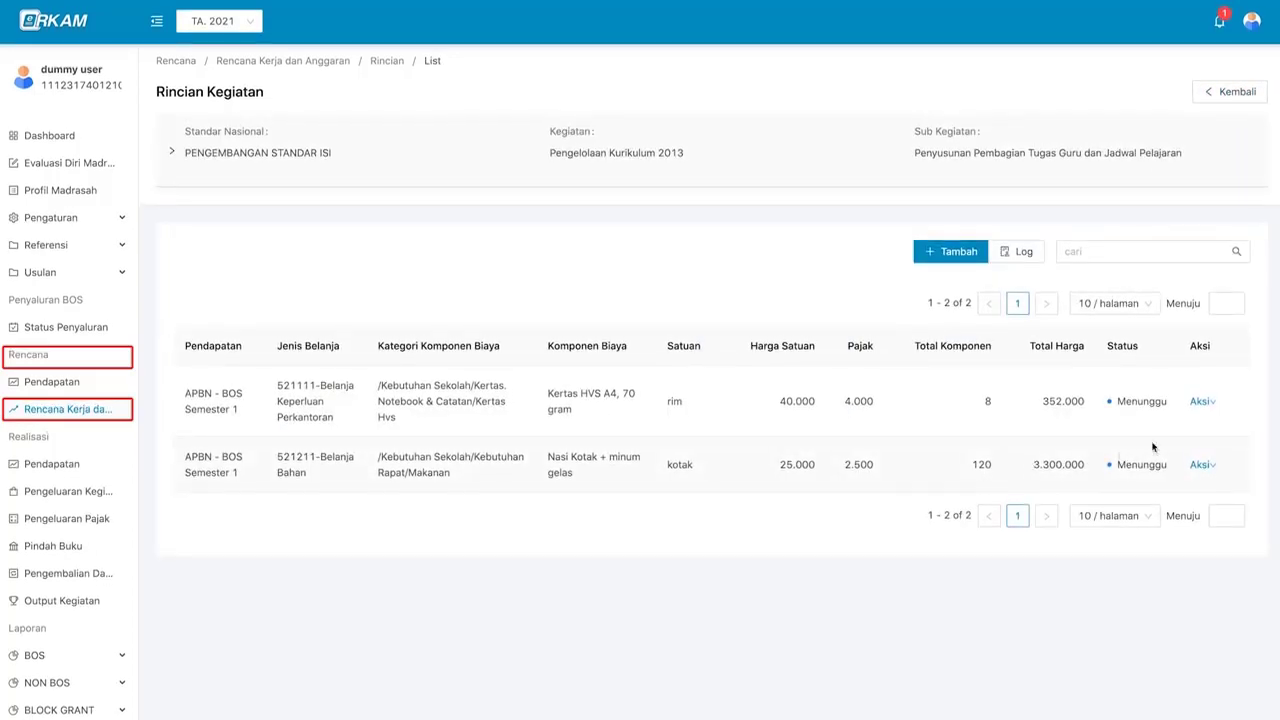
# - Start deleting the Kertas HVS line but cancel, keeping both lines
pyautogui.moveTo(1205, 402)
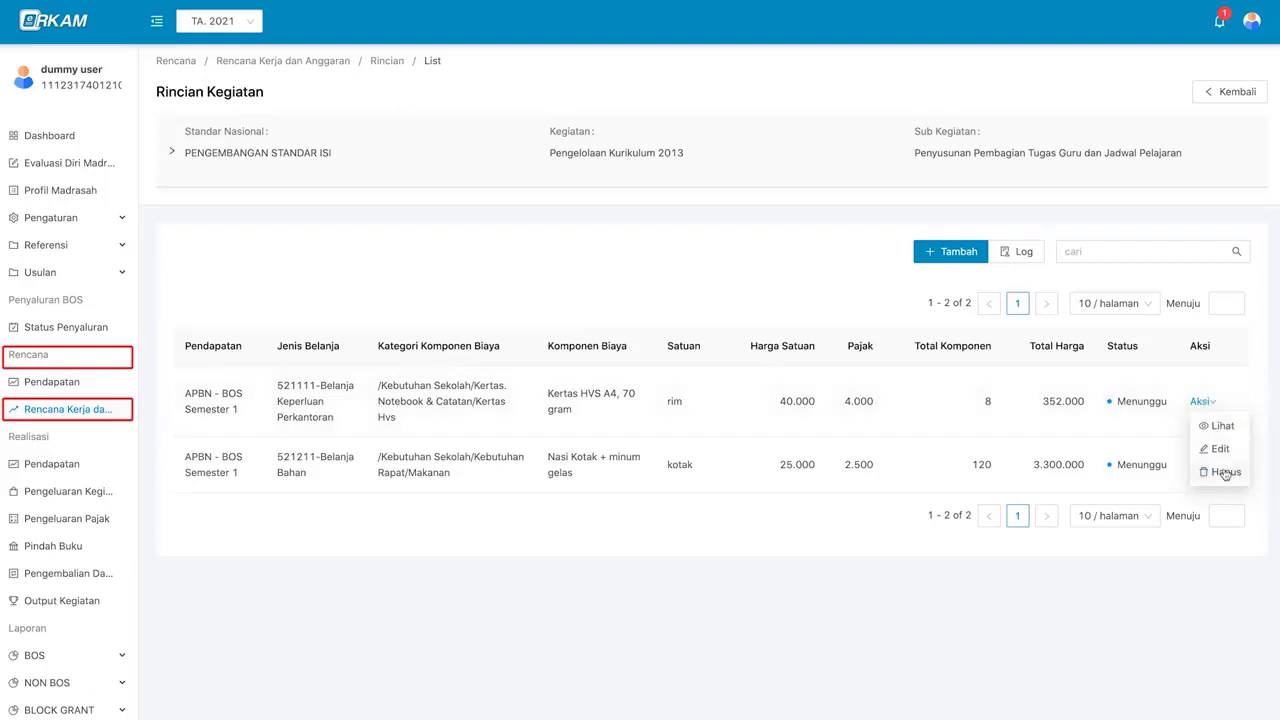
pyautogui.click(1225, 472)
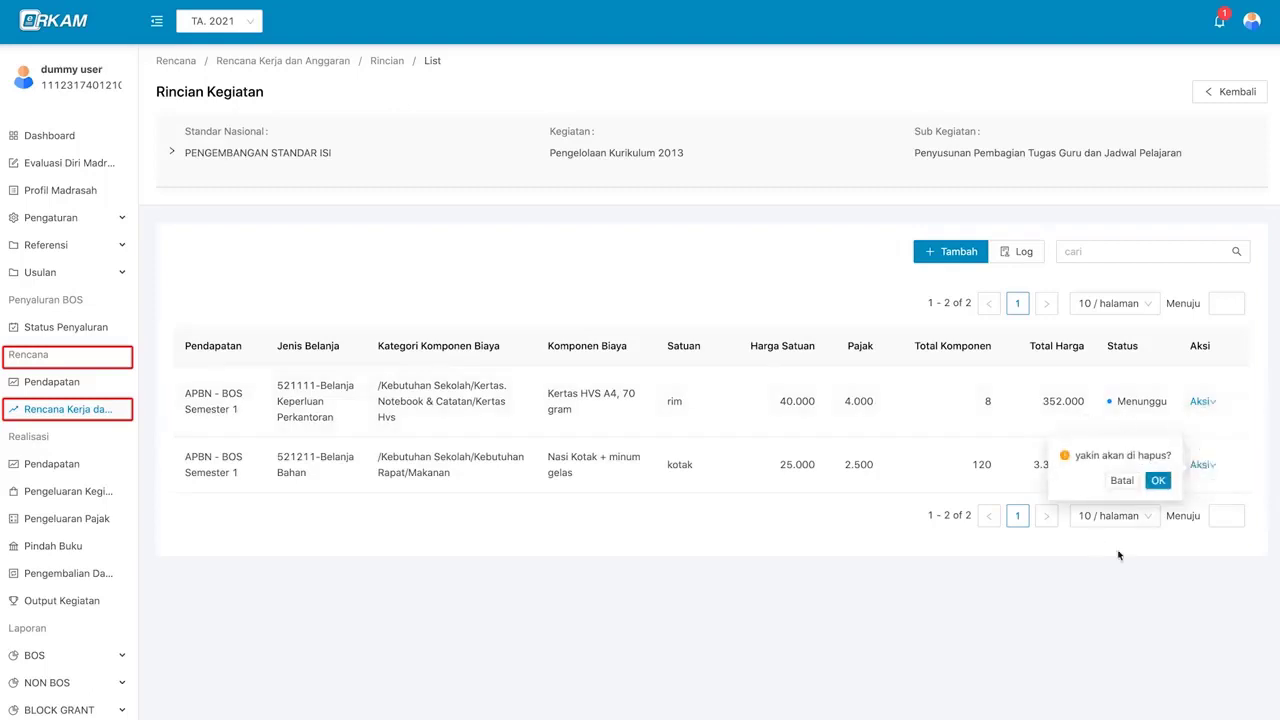
pyautogui.click(1075, 381)
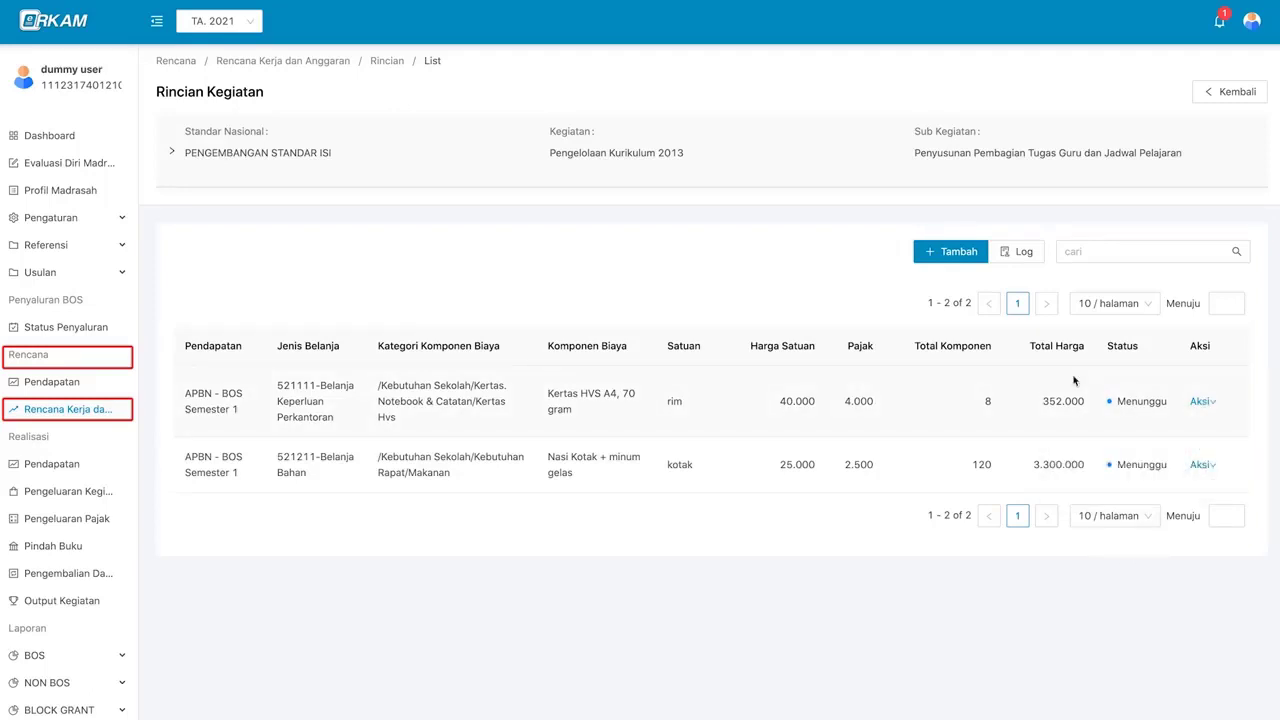
# - Log out, log back in with the login ID and password, and reopen Rencana Kerja dan Anggaran
pyautogui.click(1251, 21)
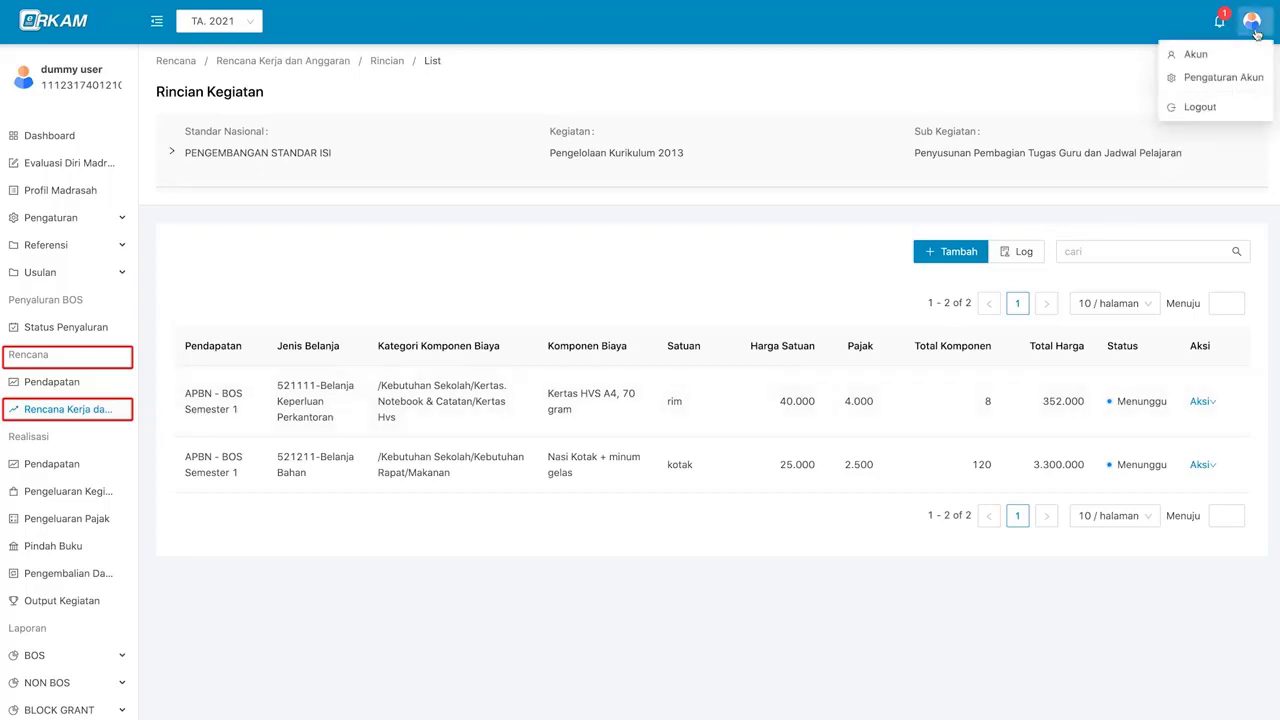
pyautogui.click(1231, 110)
pyautogui.click(646, 173)
pyautogui.press('super+v')
pyautogui.click(654, 208)
pyautogui.press('super+v')
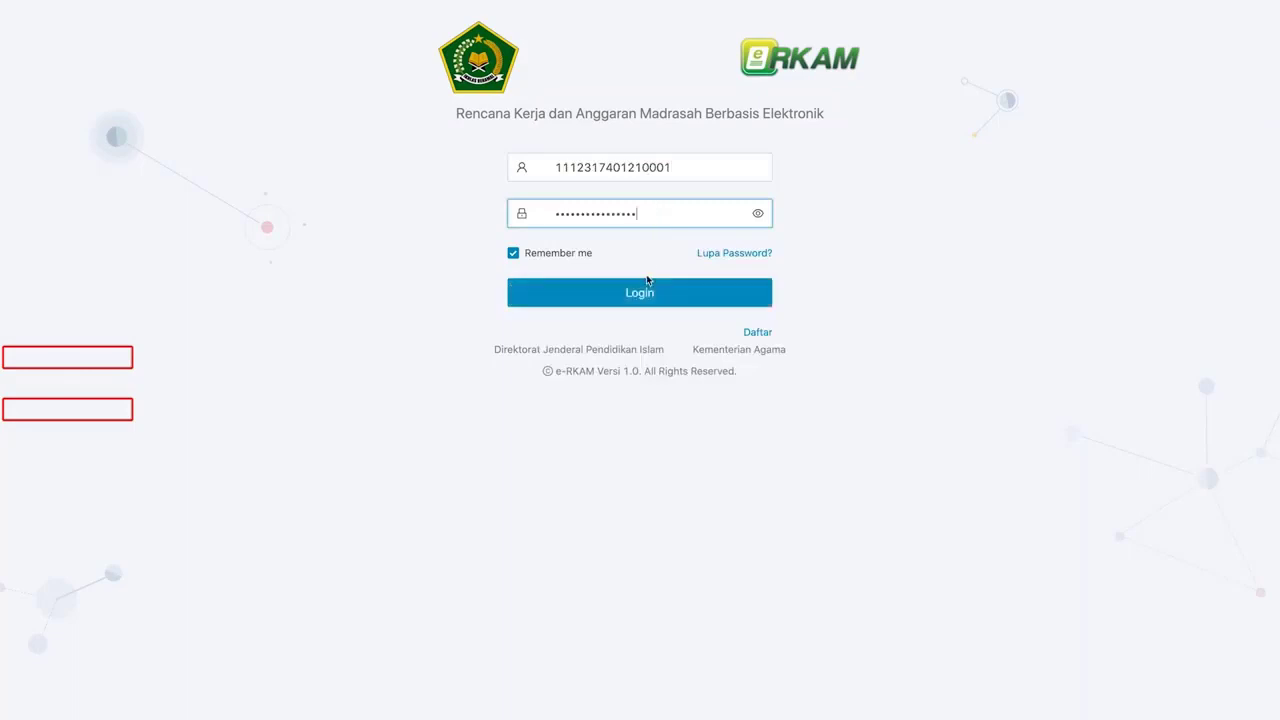
pyautogui.click(648, 294)
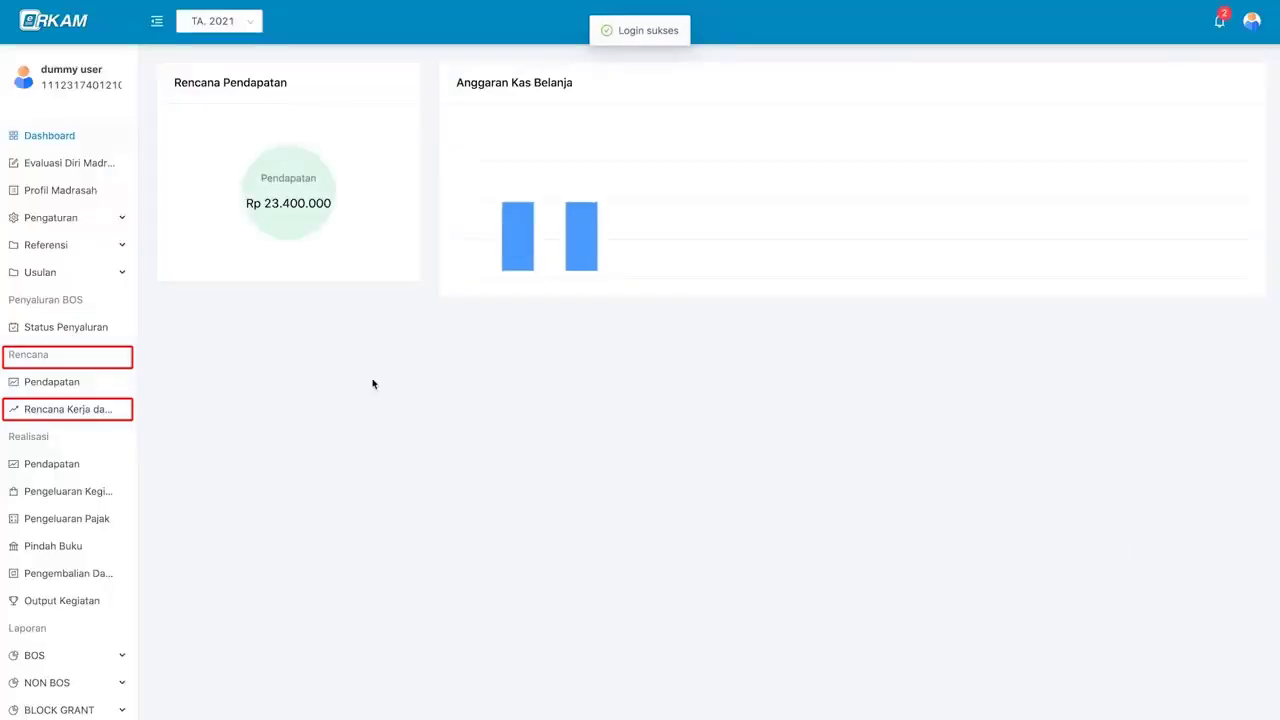
pyautogui.click(70, 409)
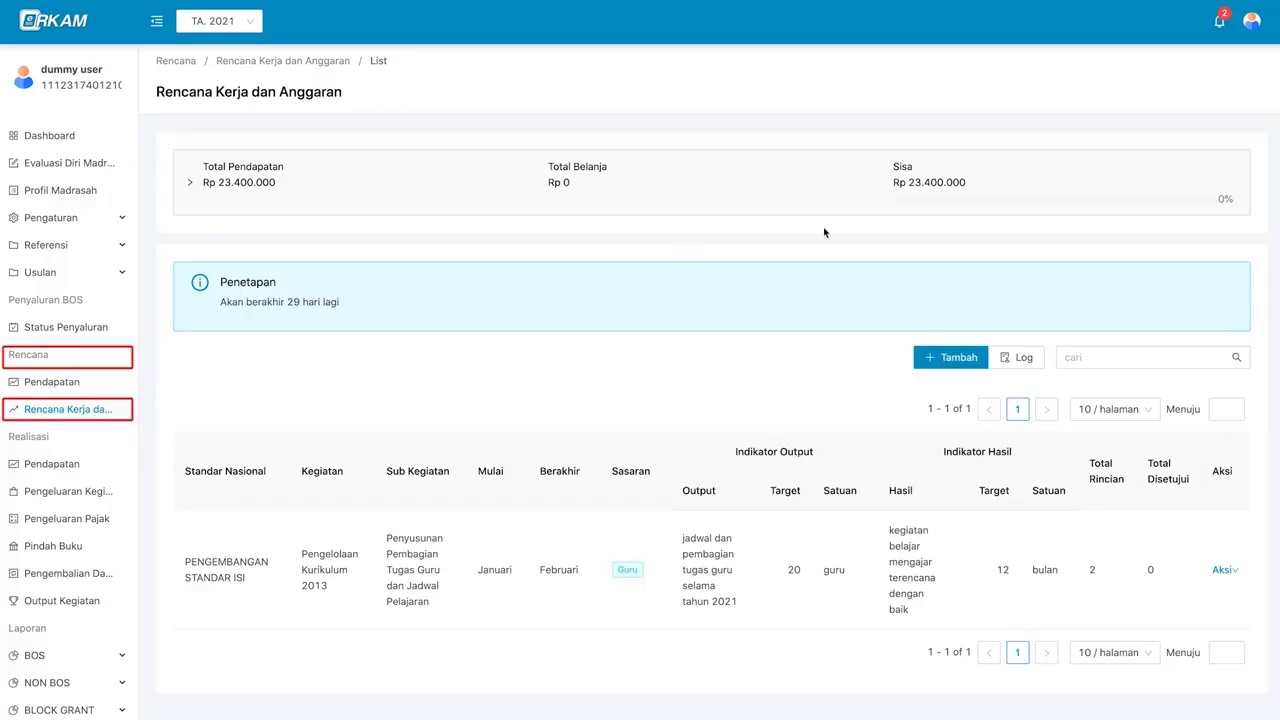
# - Check the pending approval notifications, then open the activity's Rincian cost-line details
pyautogui.click(1220, 25)
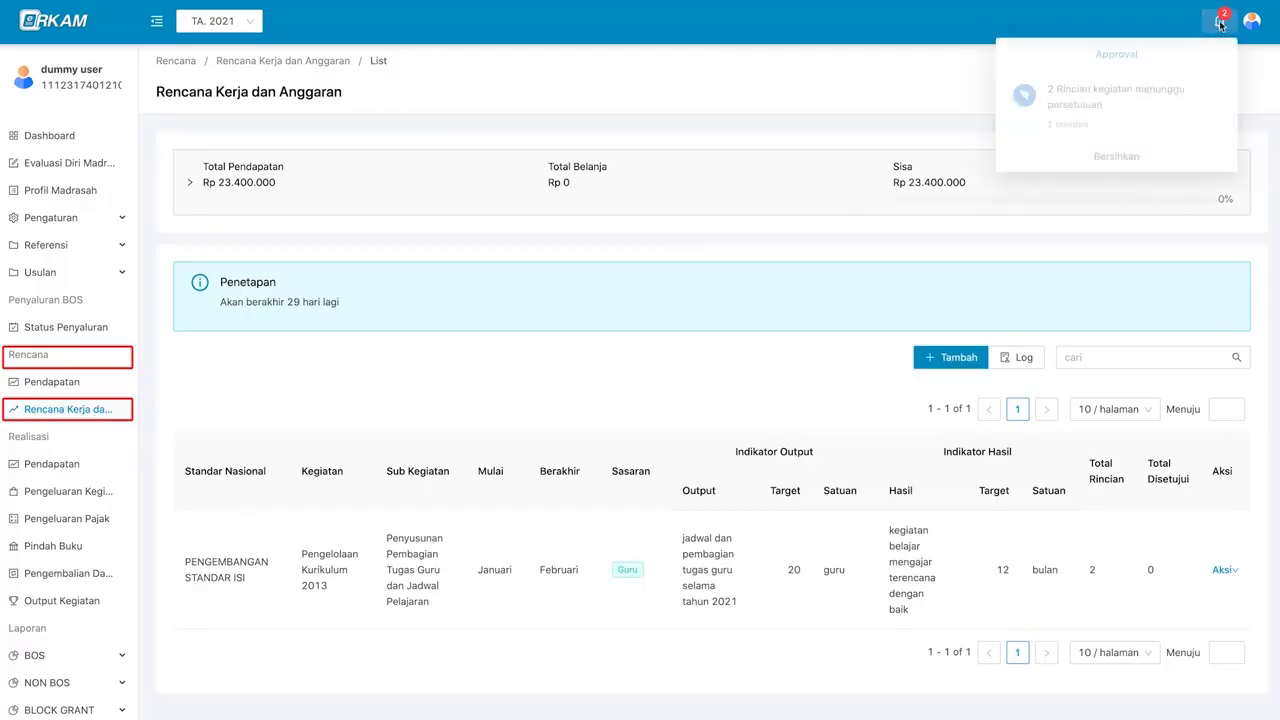
pyautogui.click(1141, 110)
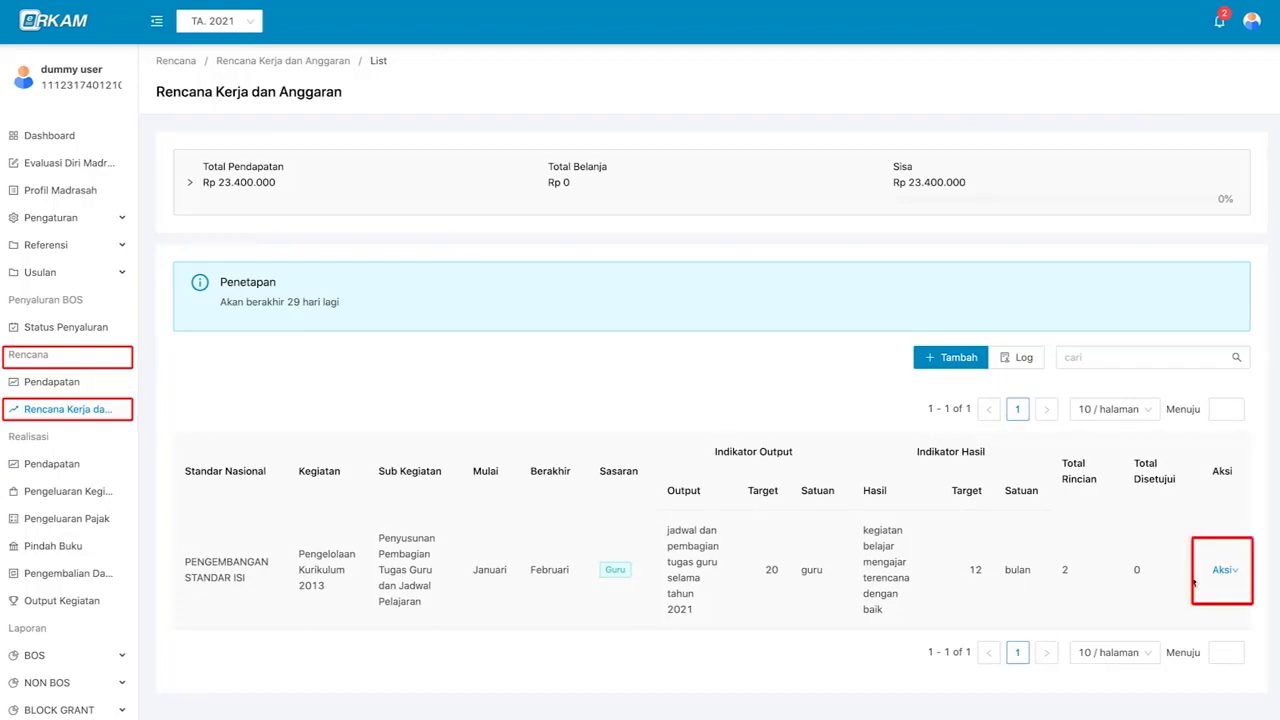
pyautogui.moveTo(1133, 567); pyautogui.dragTo(1168, 584)
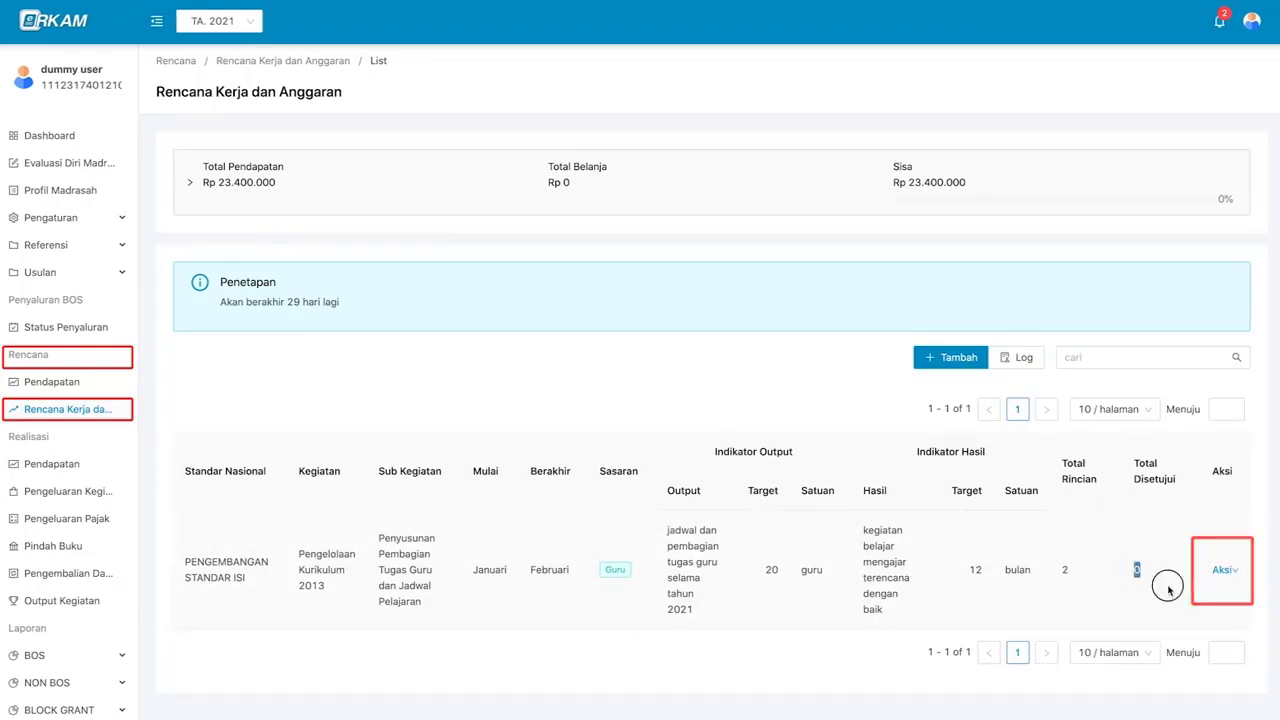
pyautogui.click(1222, 571)
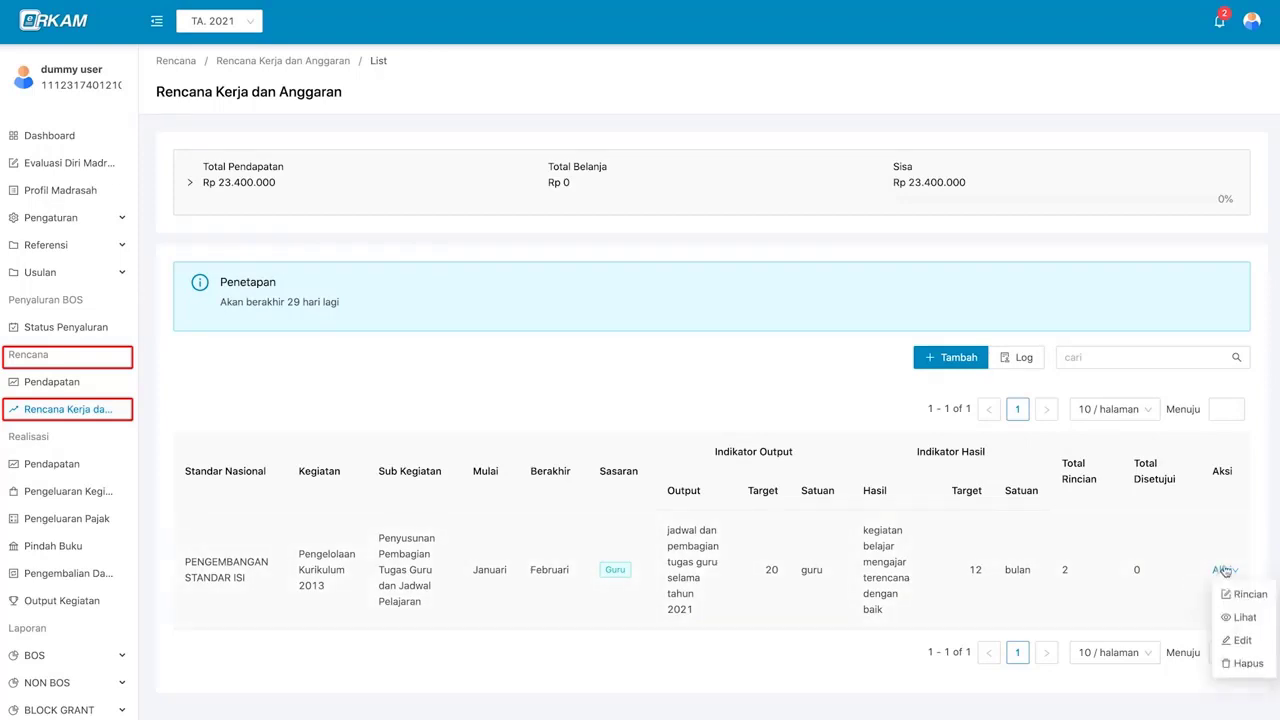
pyautogui.click(1237, 594)
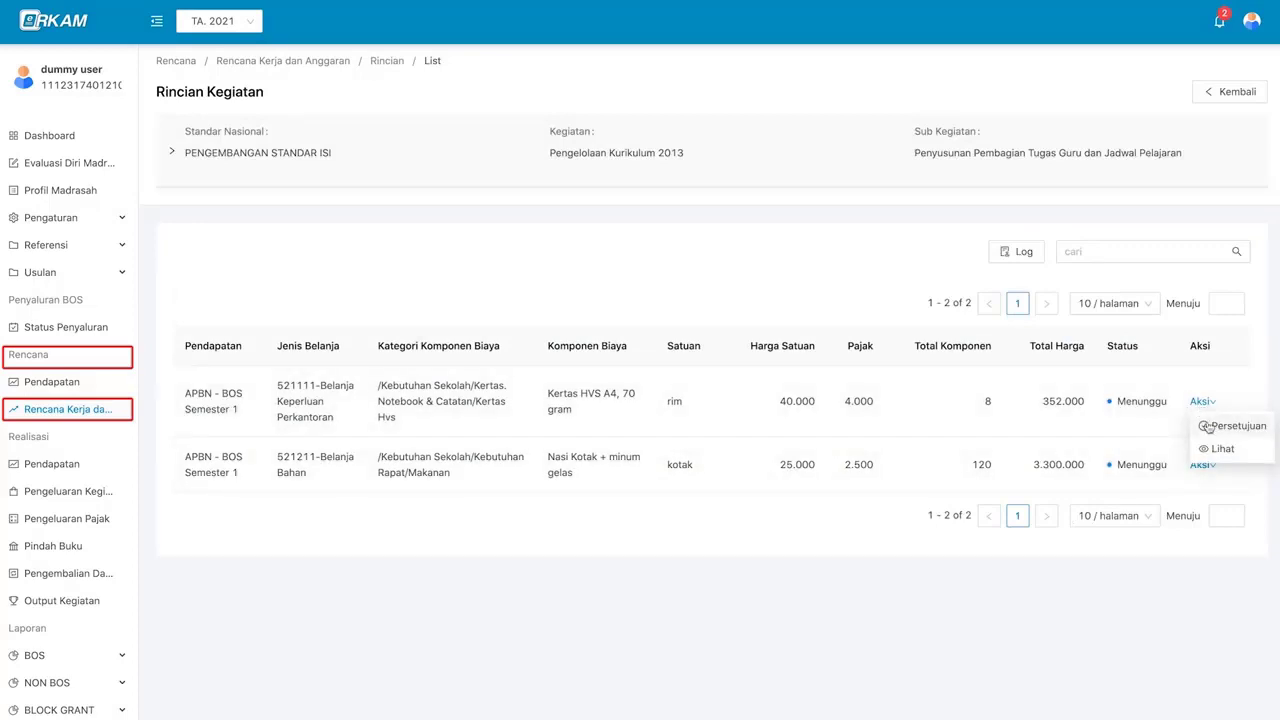
# - Open the Persetujuan approval dialog for the Kertas HVS A4, 70 gram line (8 rim, 352.000)
pyautogui.click(1212, 426)
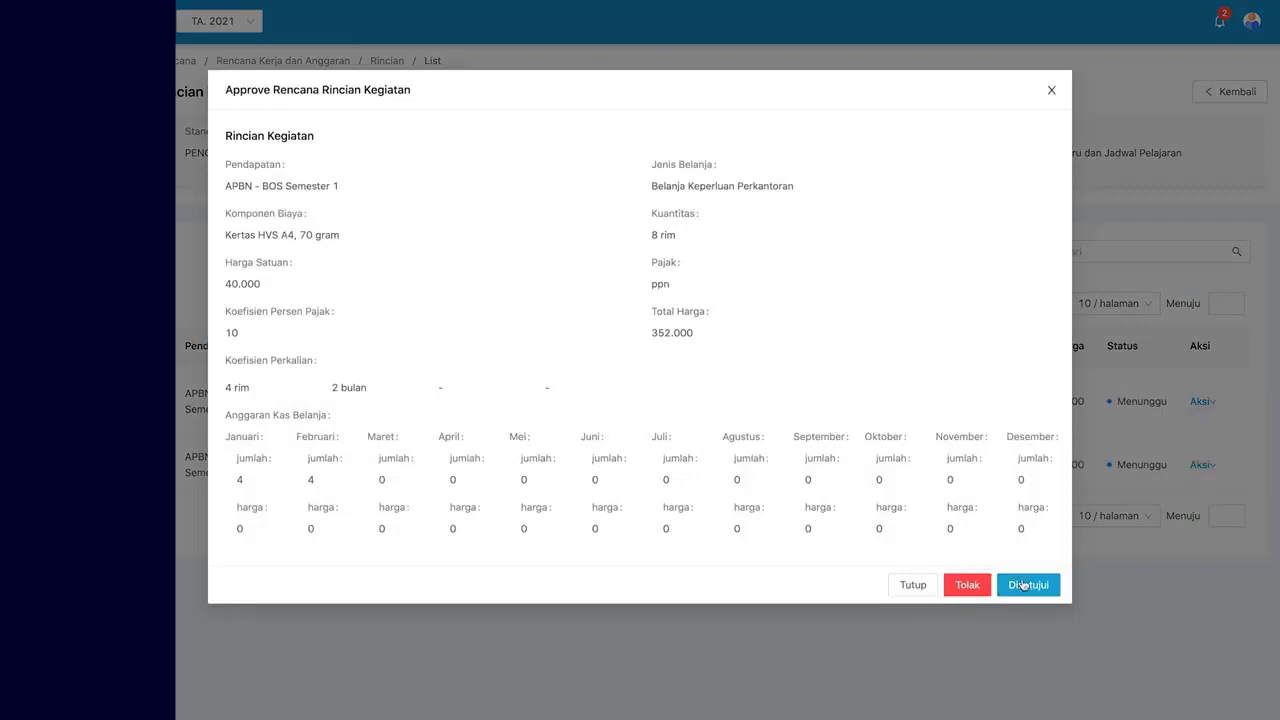
pyautogui.click(1050, 582)
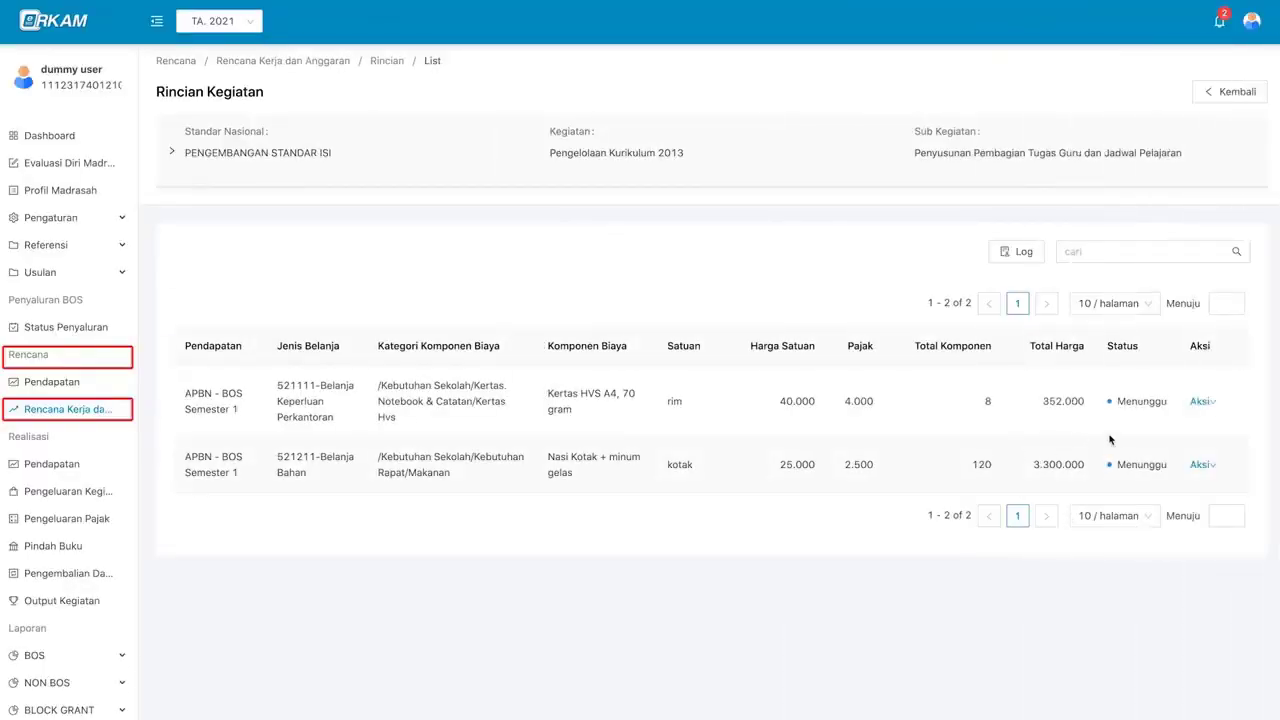
pyautogui.moveTo(1200, 402)
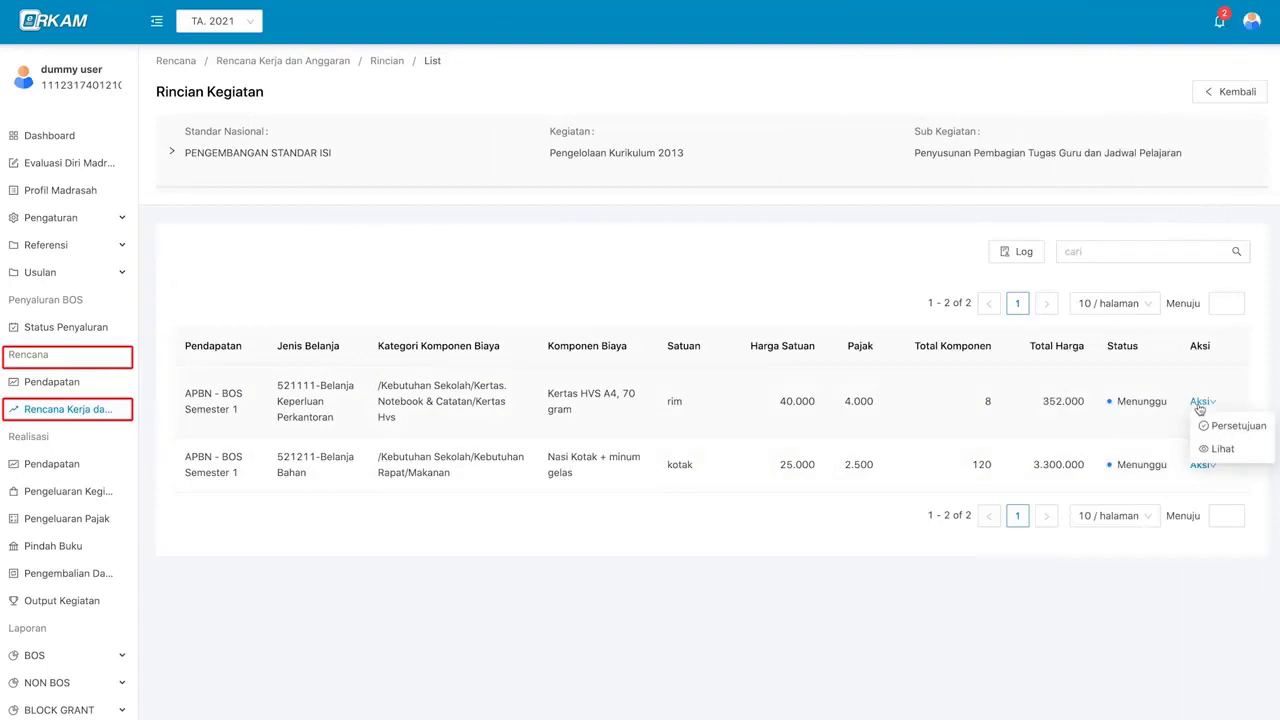
pyautogui.click(1212, 427)
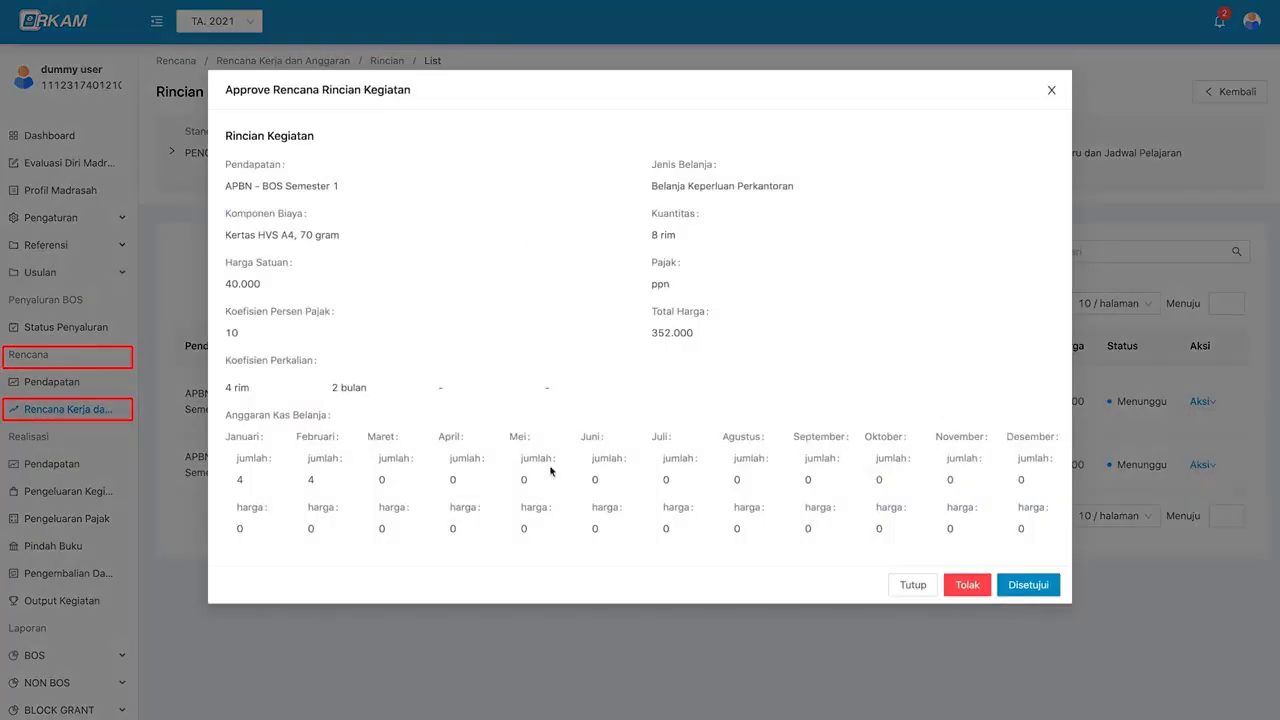
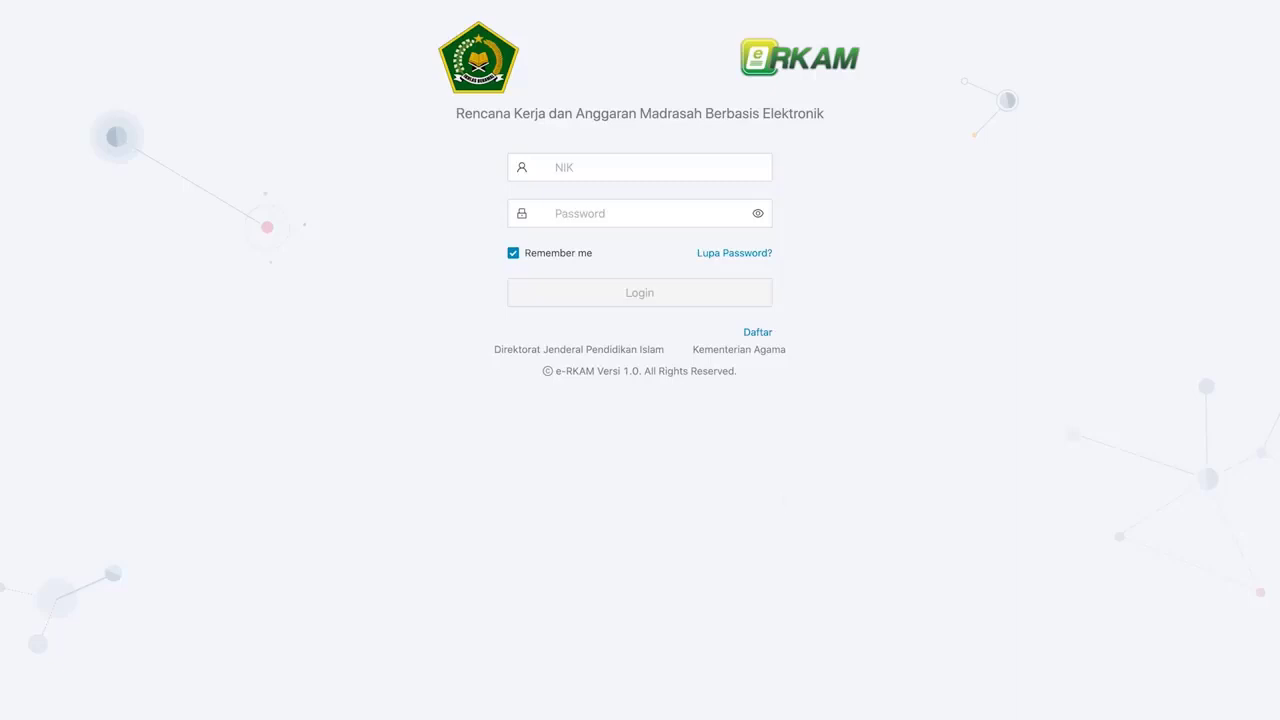
# - Sign in as treasurer with the saved NIK and password, then open Realisasi Pendapatan
pyautogui.click(697, 169)
pyautogui.hotkey('ctrl', 'v')
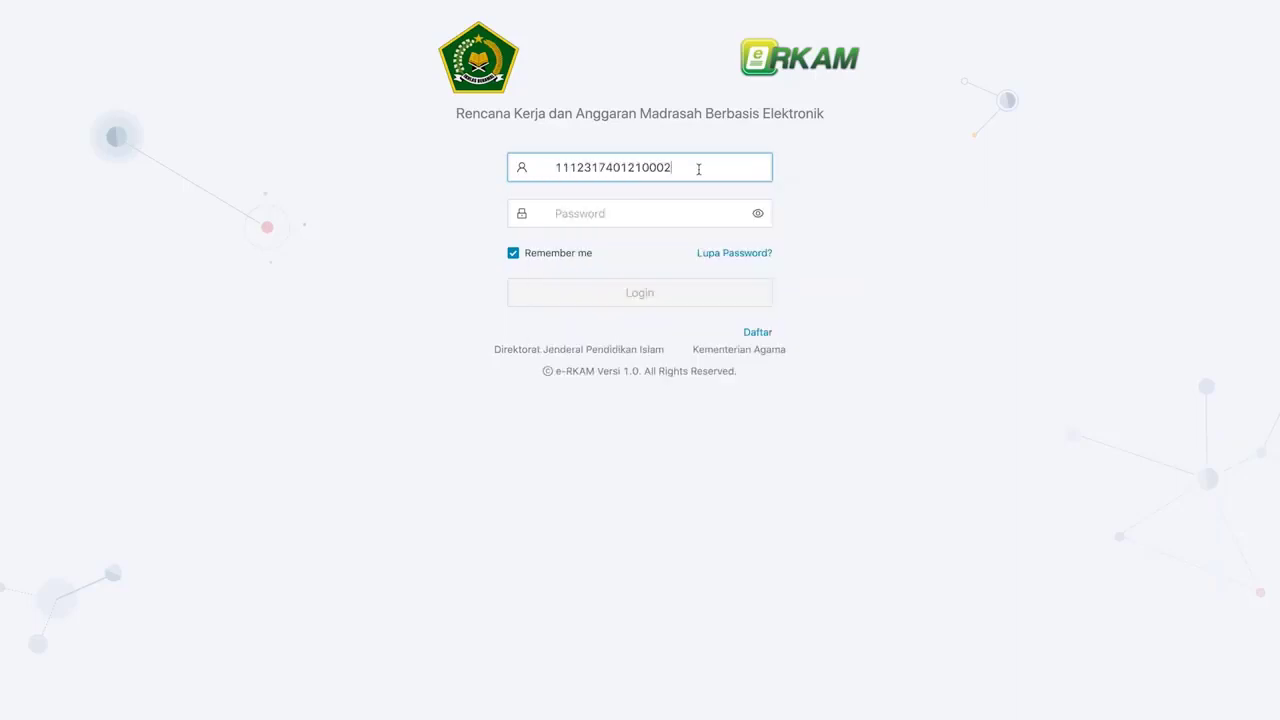
pyautogui.press('Tab')
pyautogui.hotkey('ctrl', 'v')
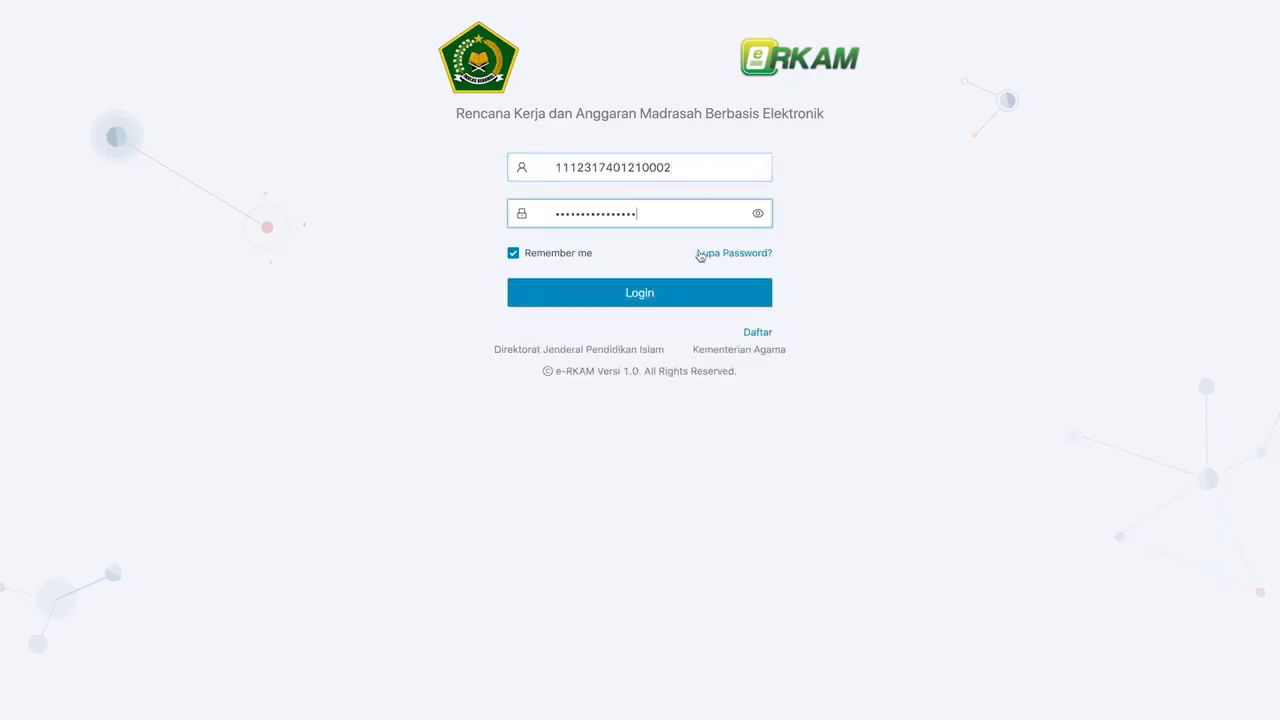
pyautogui.click(711, 293)
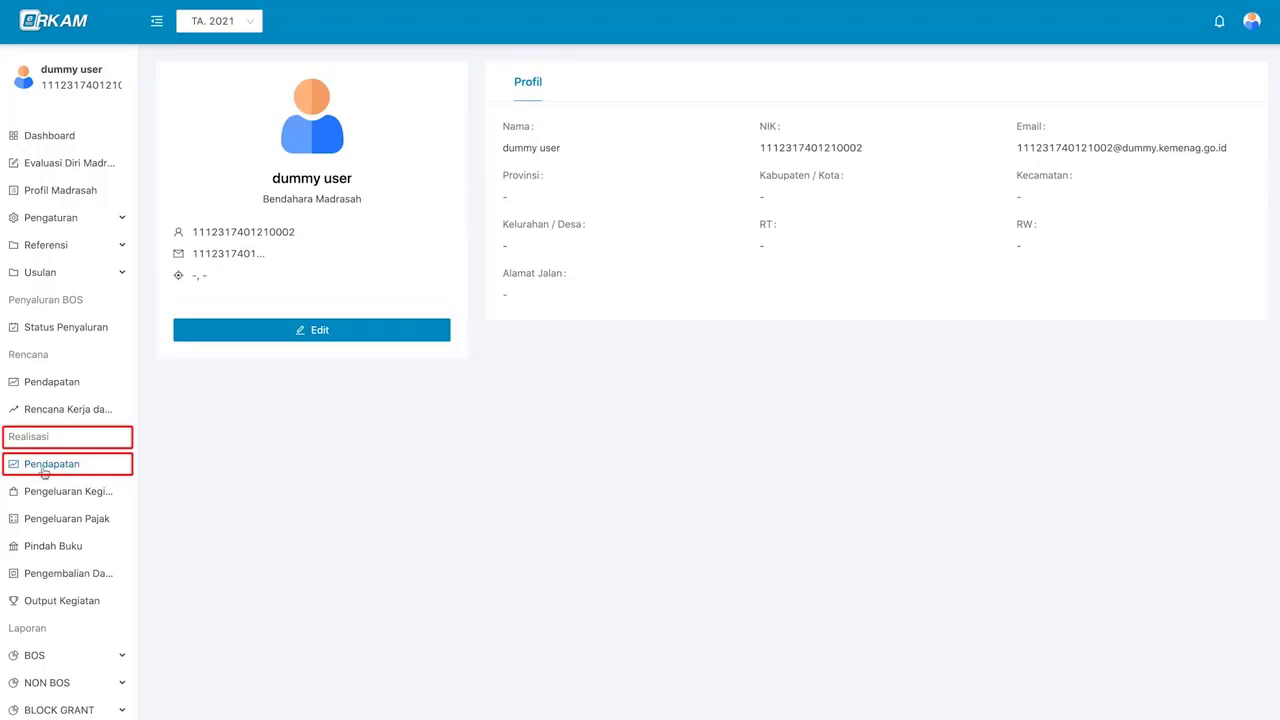
pyautogui.click(44, 467)
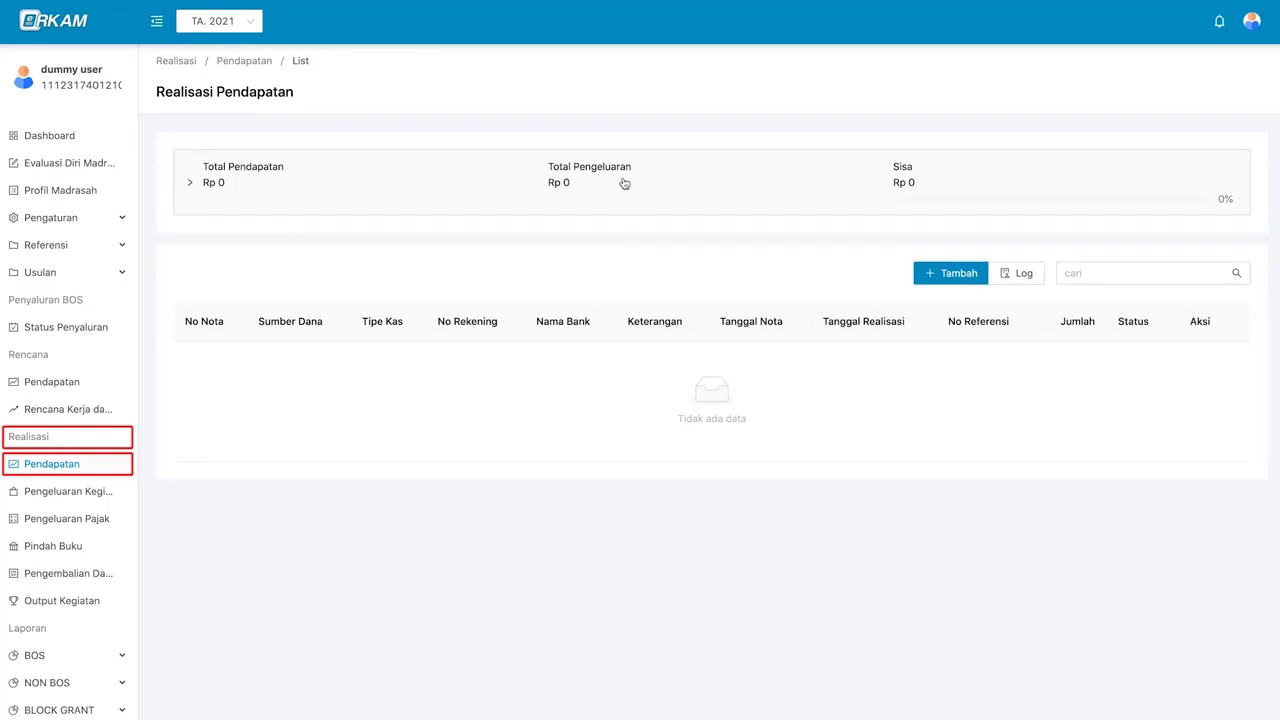
# - Start a new income receipt with APBN - BOS Semester 1 as the funding source
pyautogui.click(971, 278)
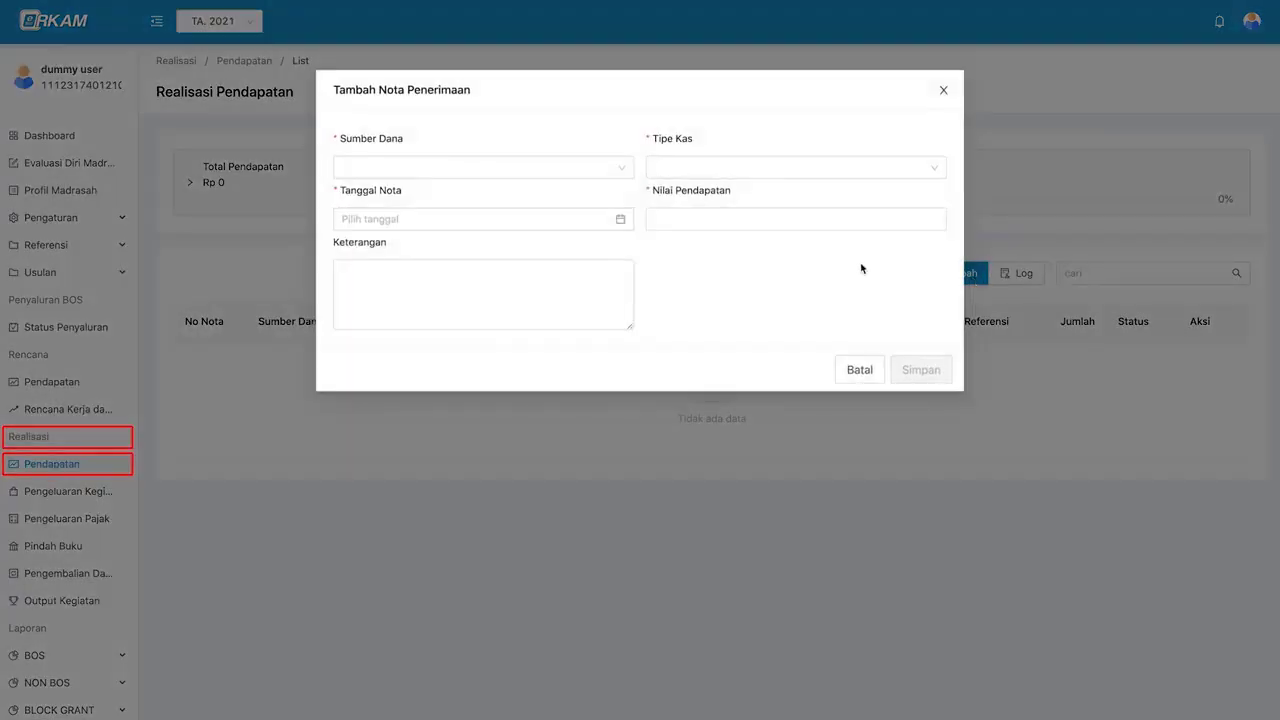
pyautogui.click(657, 225)
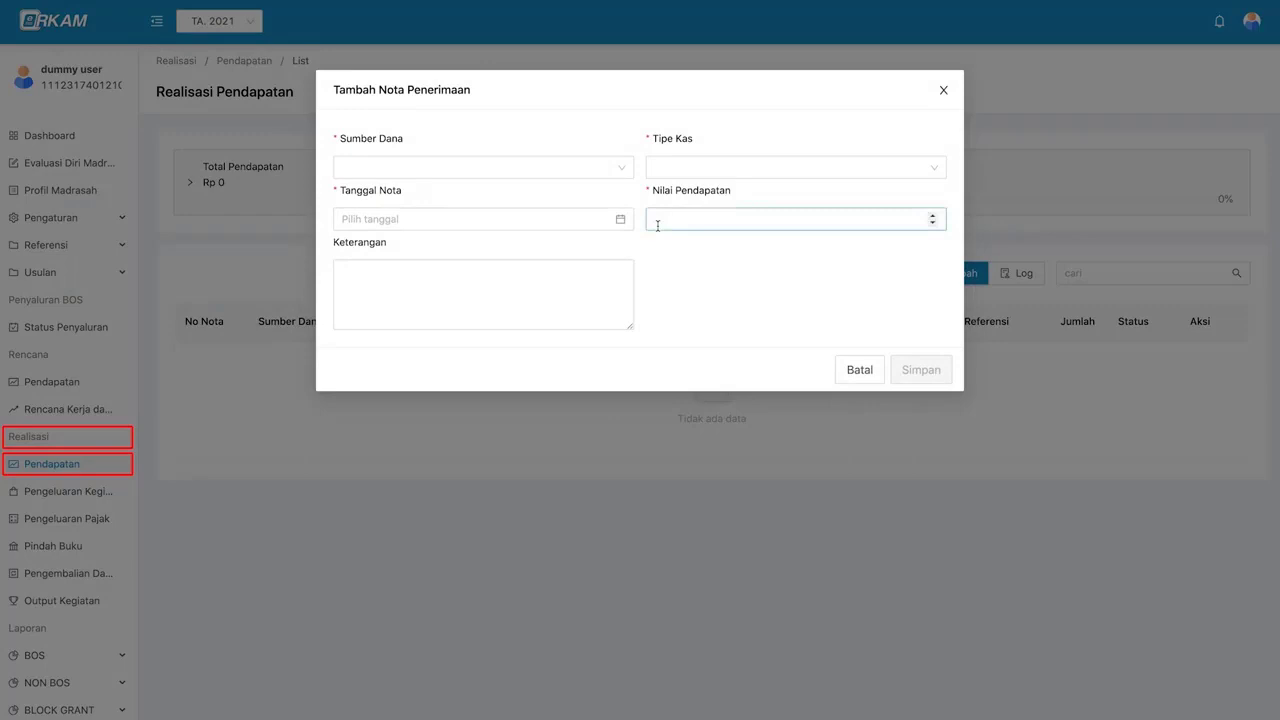
pyautogui.click(607, 170)
pyautogui.click(607, 175)
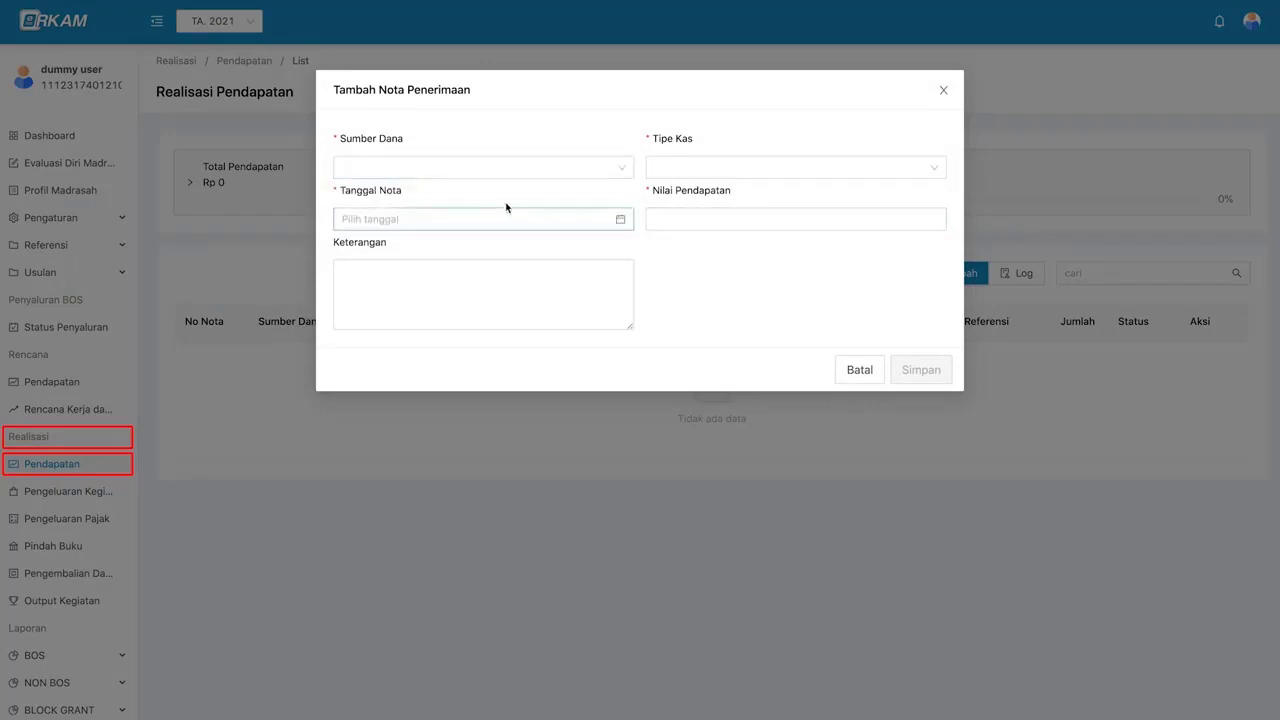
pyautogui.click(436, 170)
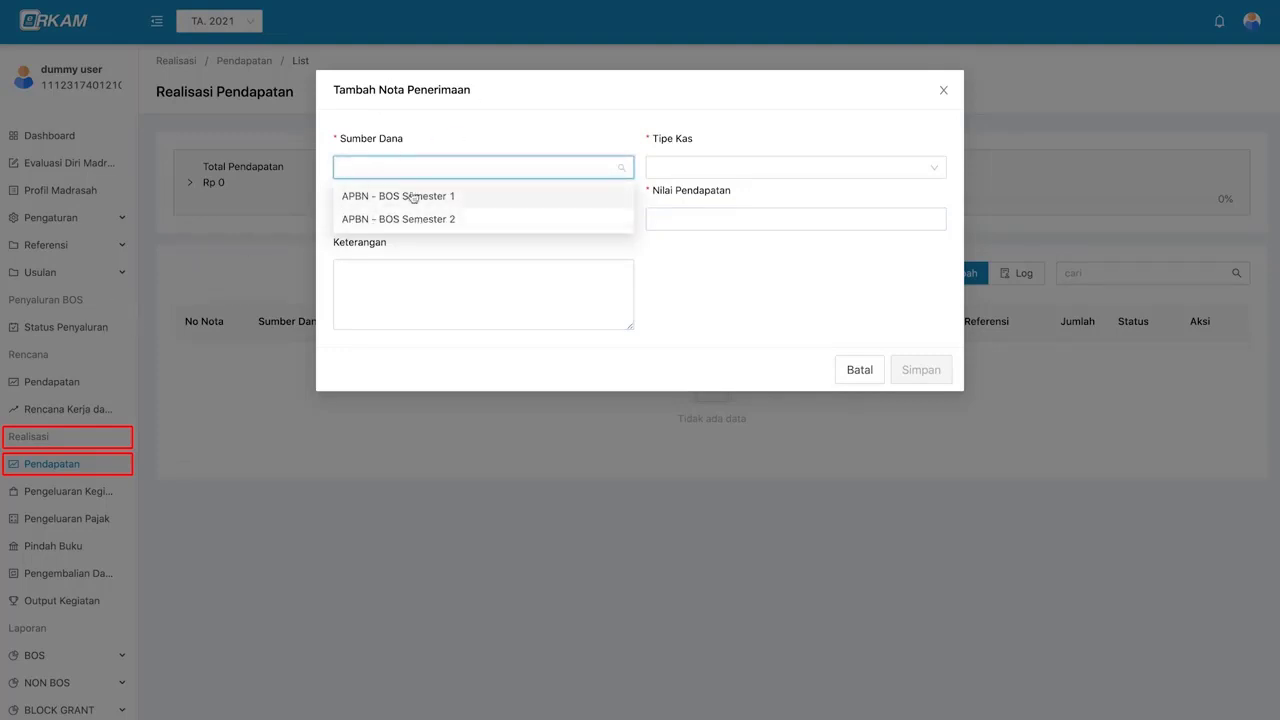
pyautogui.click(471, 195)
# - Set the cash type to Rekening Bank and choose the BRI bank account
pyautogui.click(658, 168)
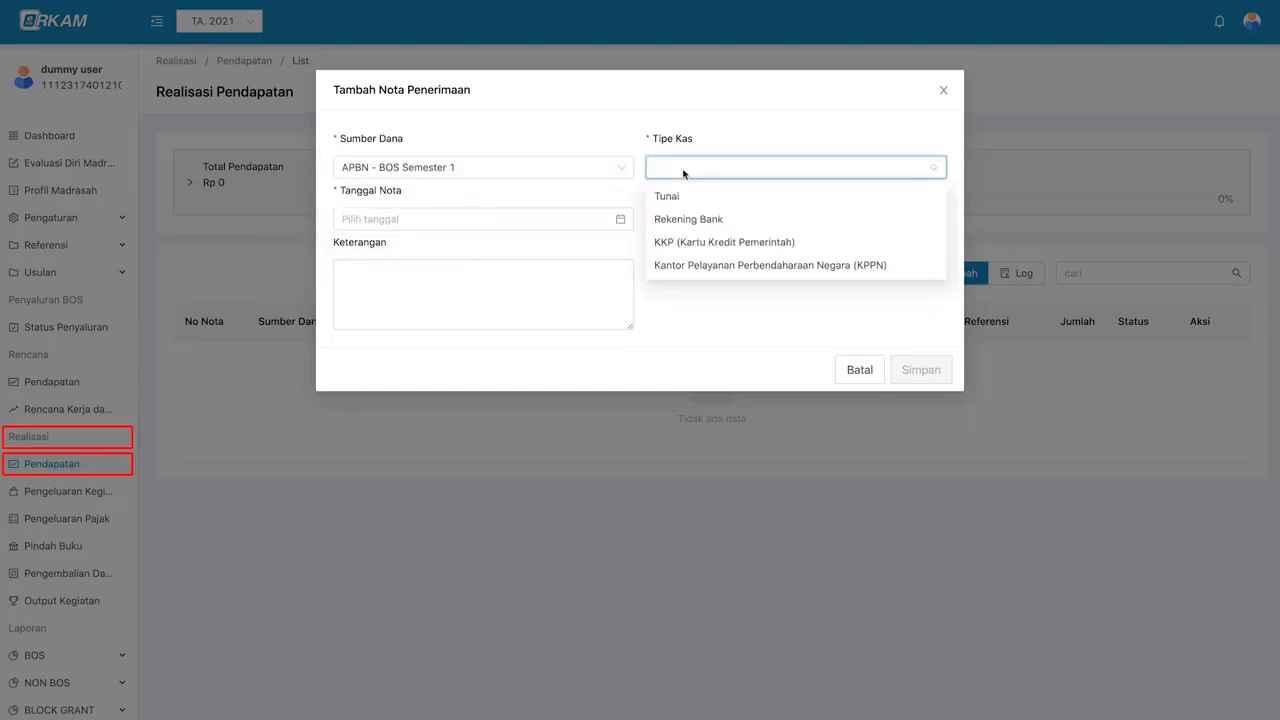
pyautogui.click(677, 198)
pyautogui.click(688, 168)
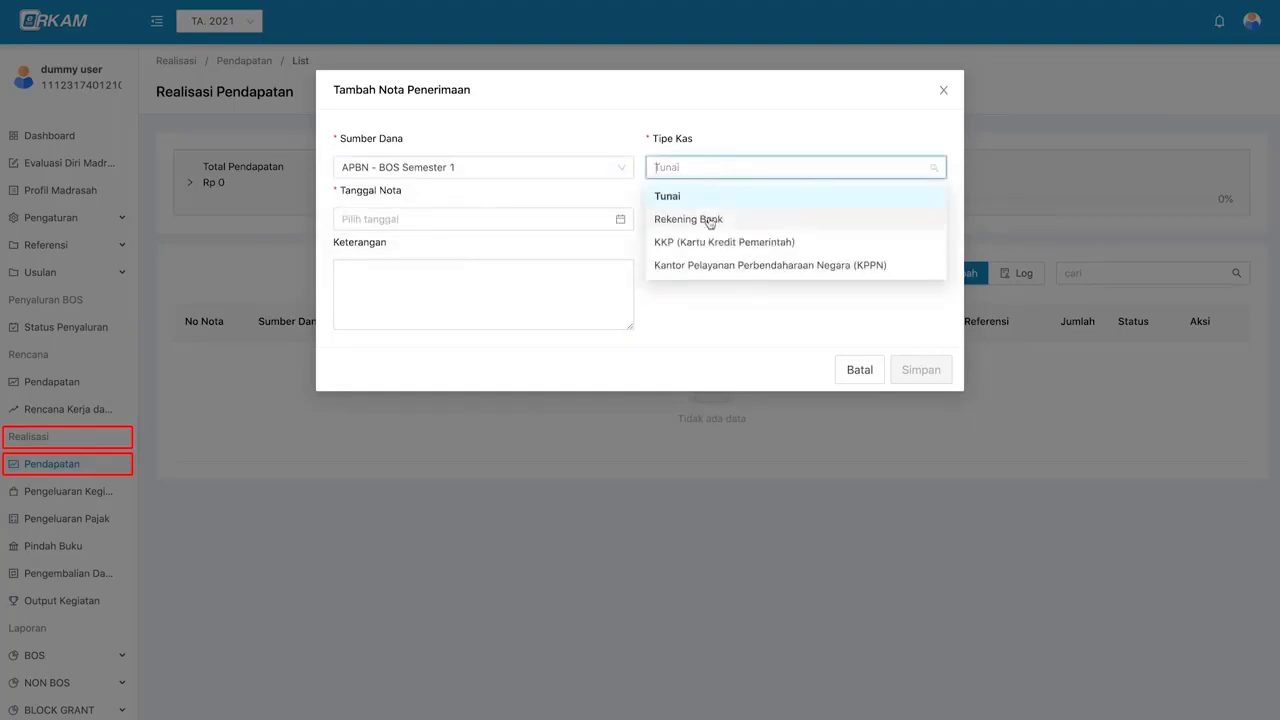
pyautogui.click(709, 220)
pyautogui.click(437, 218)
pyautogui.click(435, 246)
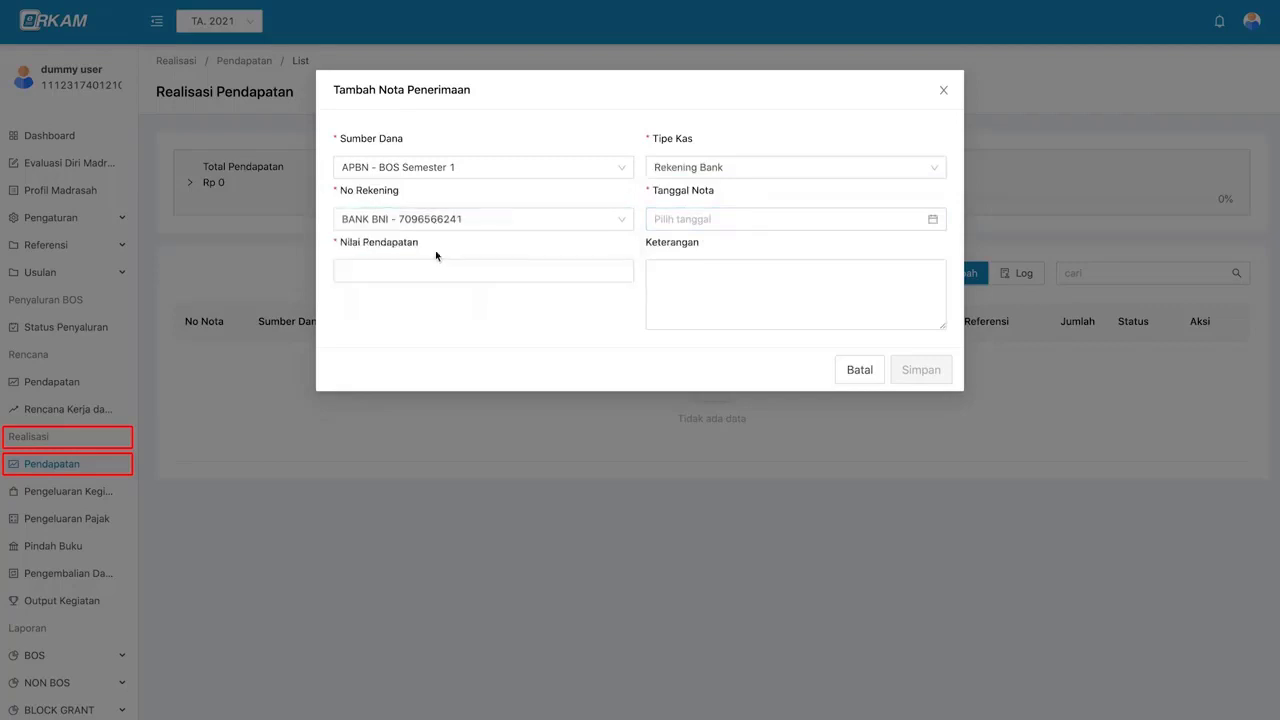
pyautogui.click(440, 218)
pyautogui.click(443, 271)
# - After trying KKP and KPPN, return the cash type to Rekening Bank with BRI
pyautogui.click(698, 168)
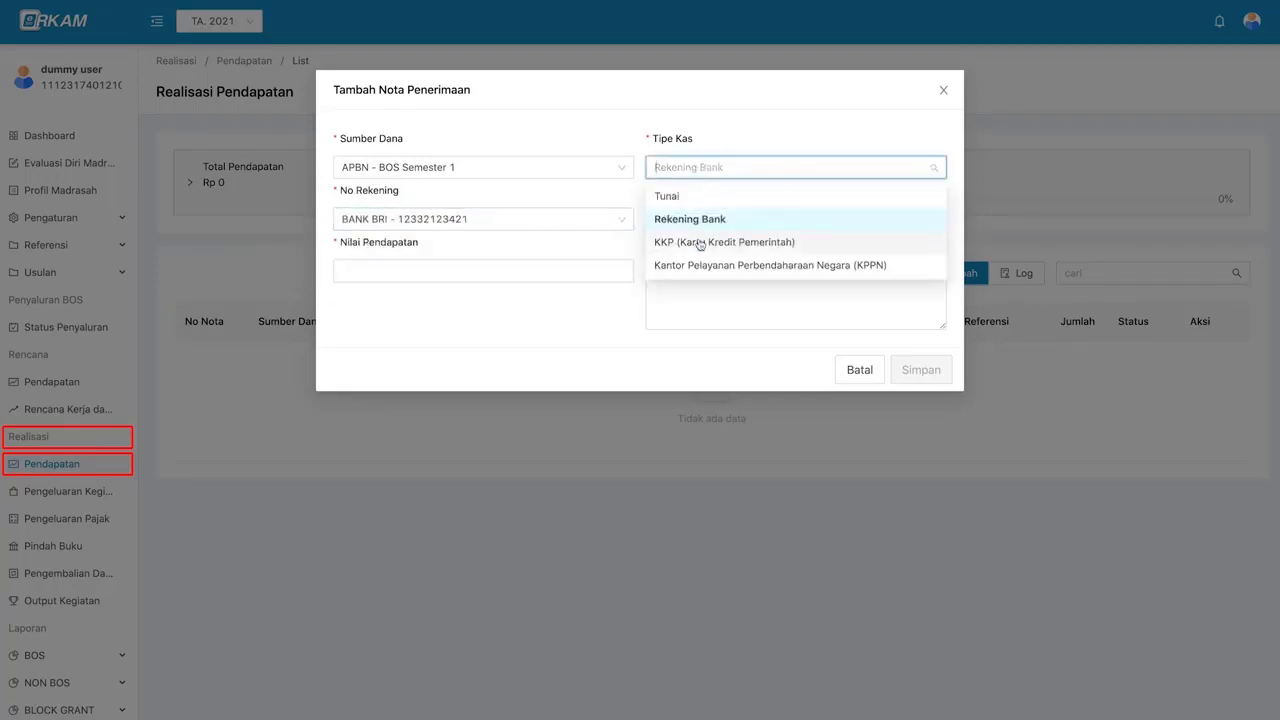
pyautogui.click(700, 245)
pyautogui.click(744, 168)
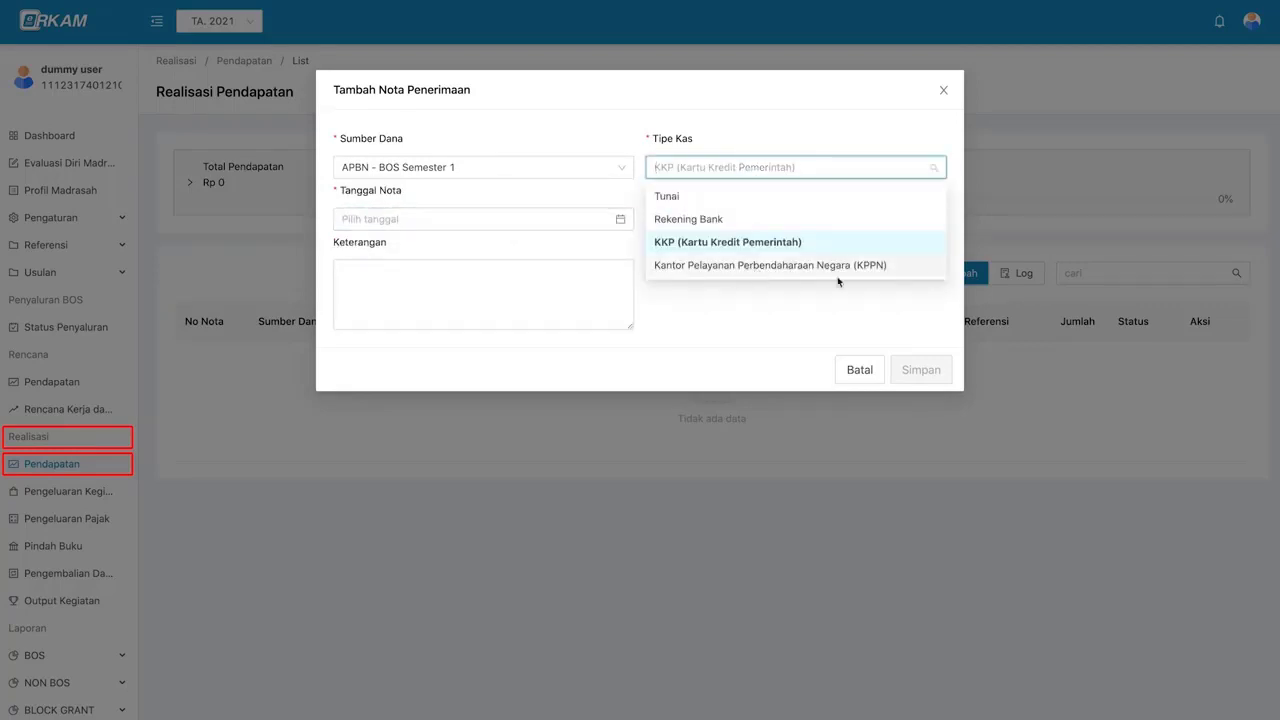
pyautogui.click(770, 266)
pyautogui.click(695, 170)
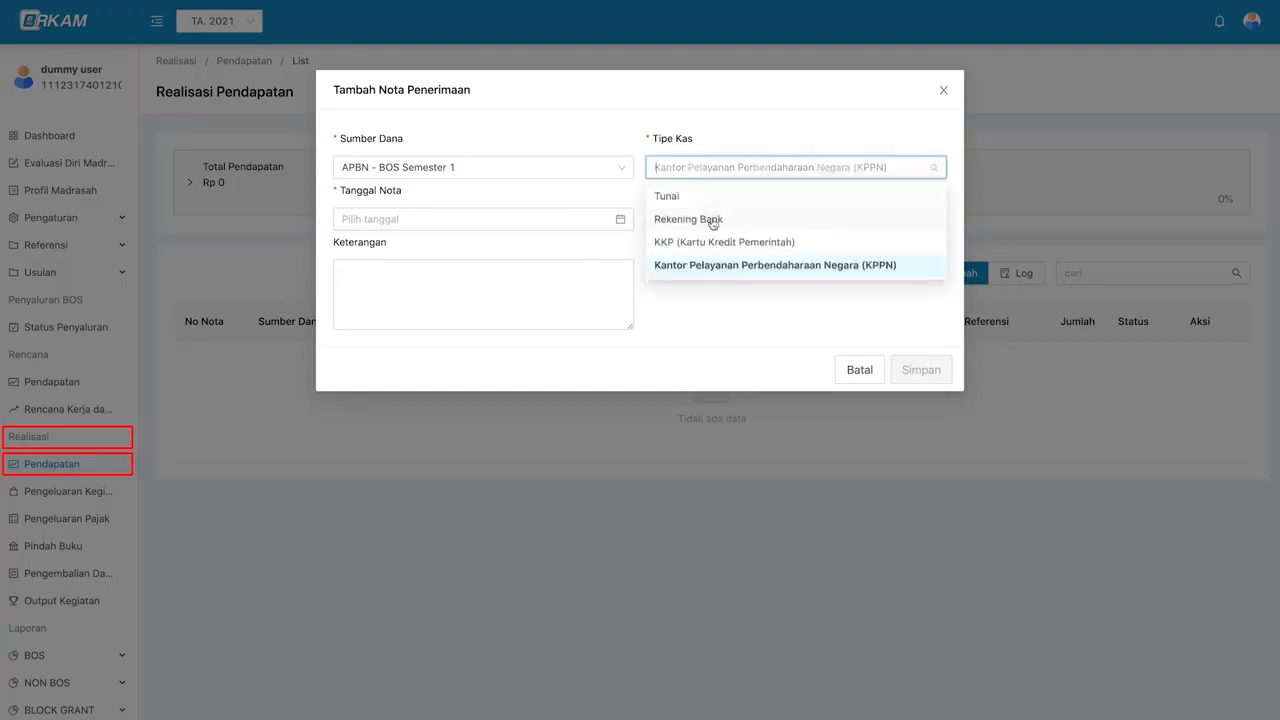
pyautogui.click(712, 221)
pyautogui.click(594, 220)
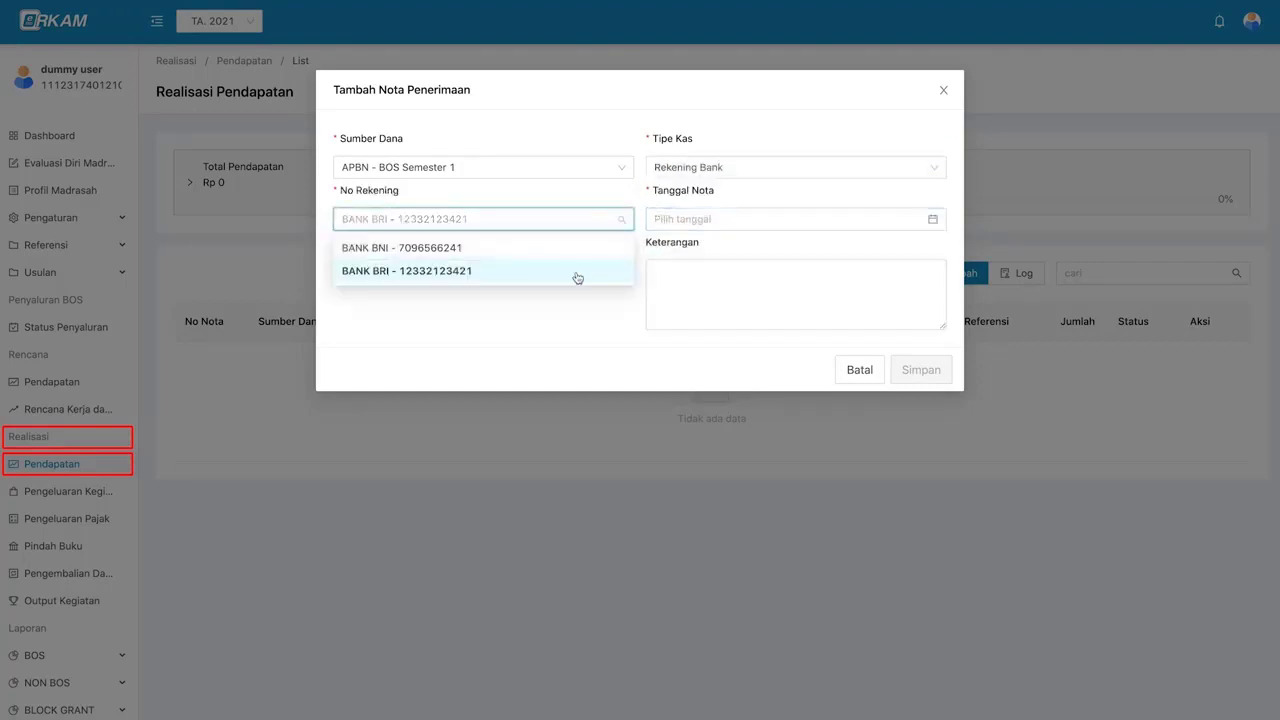
pyautogui.click(577, 273)
# - Date the receipt 4 January 2021, enter amount 11700000, and save it
pyautogui.click(720, 219)
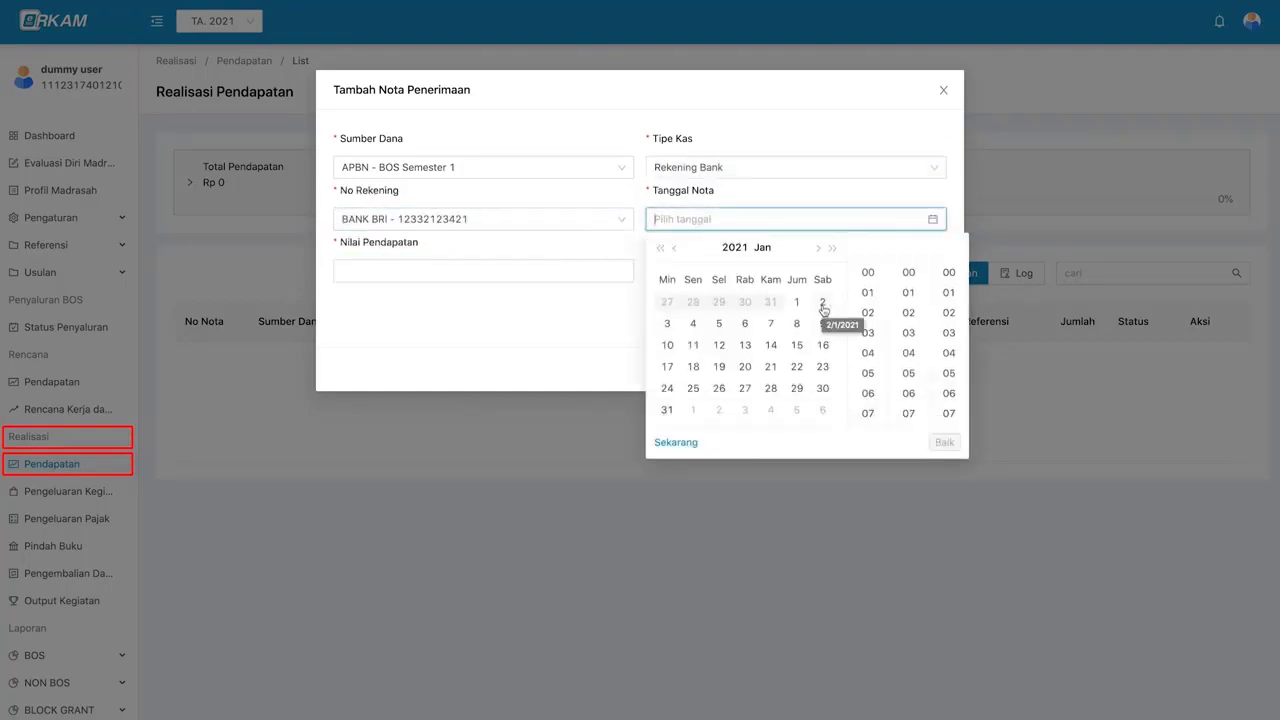
pyautogui.click(693, 323)
pyautogui.click(944, 442)
pyautogui.click(554, 271)
pyautogui.write('11')
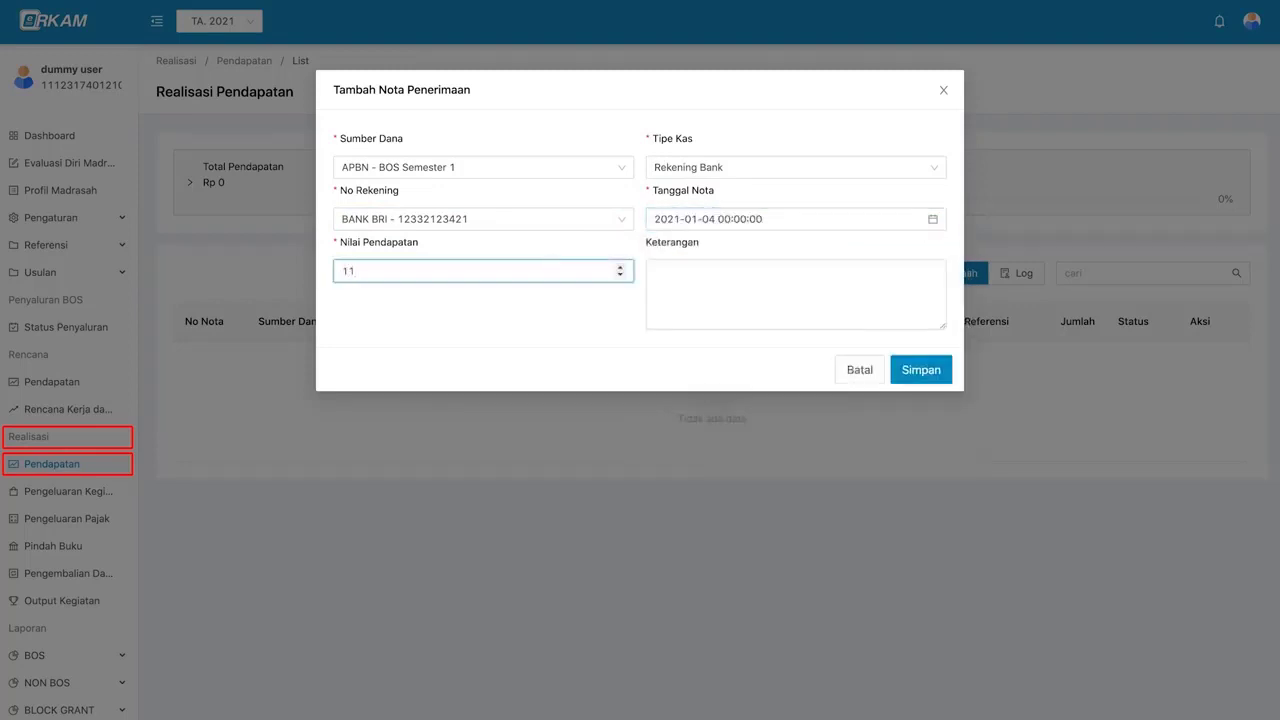
pyautogui.write('700000')
pyautogui.click(725, 308)
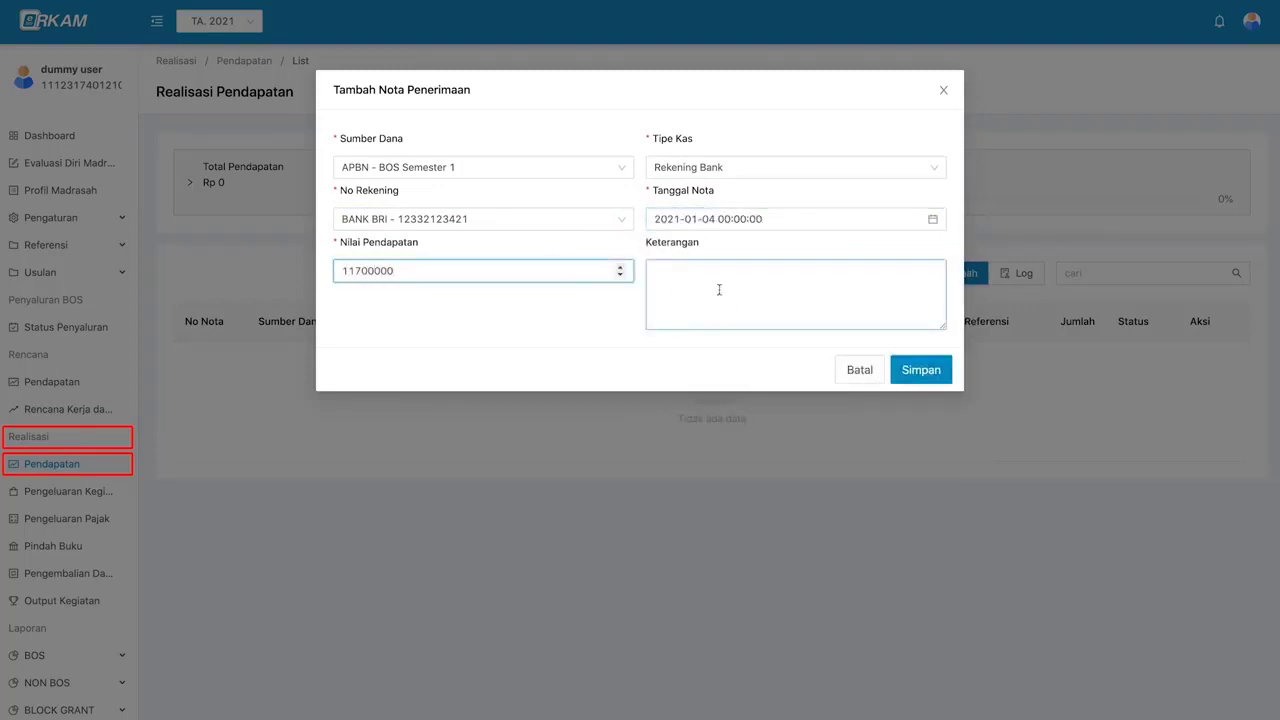
pyautogui.click(807, 262)
pyautogui.click(921, 370)
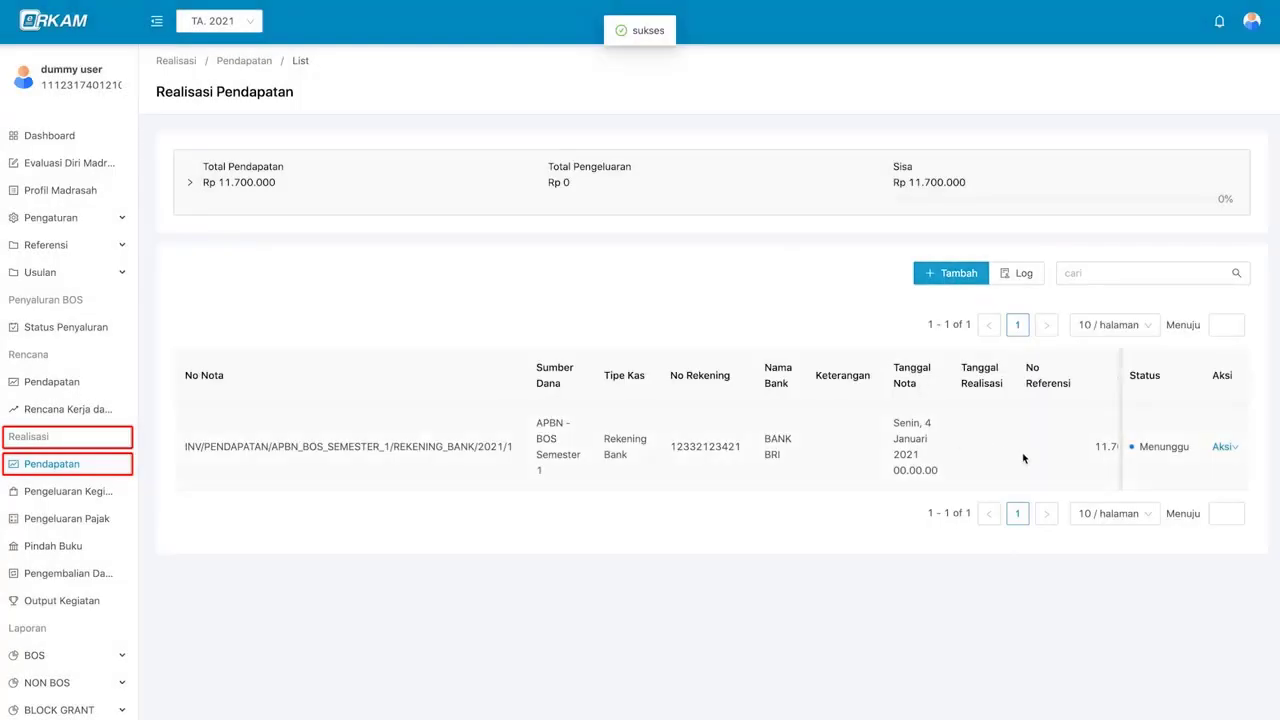
# - Scroll across the receipt table and open Edit on the new Rp 11.700.000 receipt
pyautogui.hscroll(1, 1023, 458)
pyautogui.hscroll(1, 1023, 458)
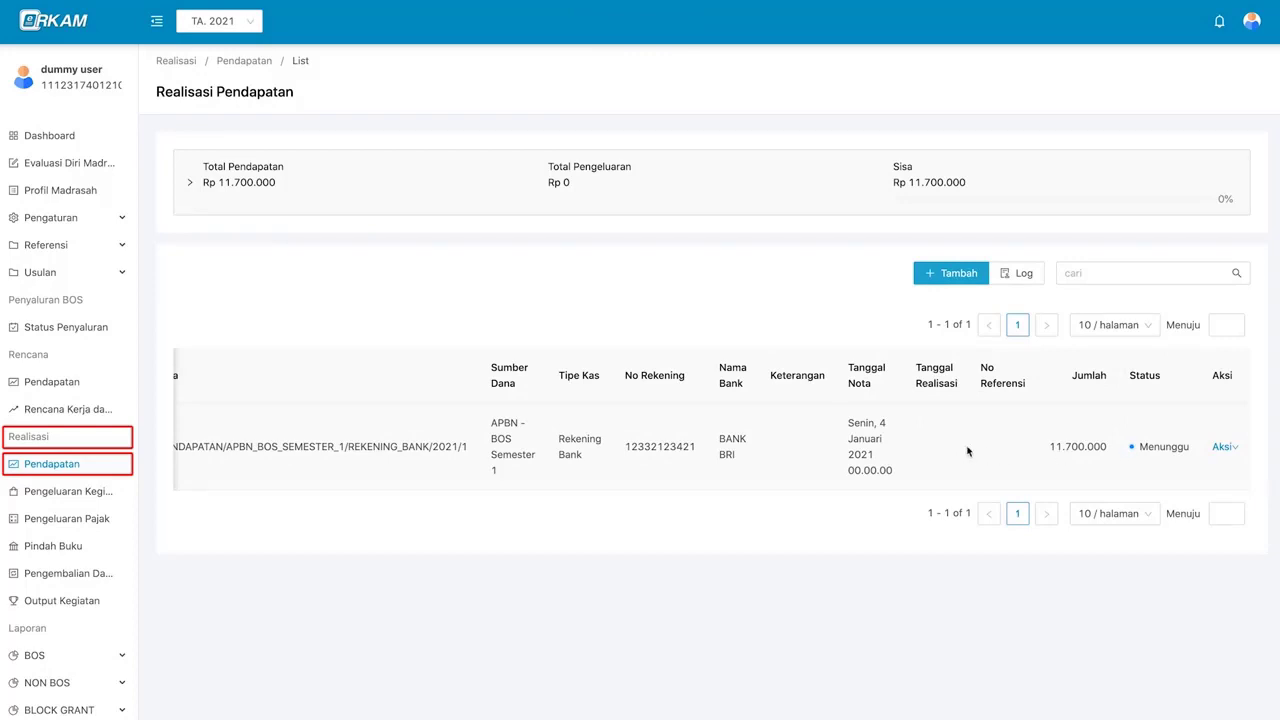
pyautogui.hscroll(-1, 717, 458)
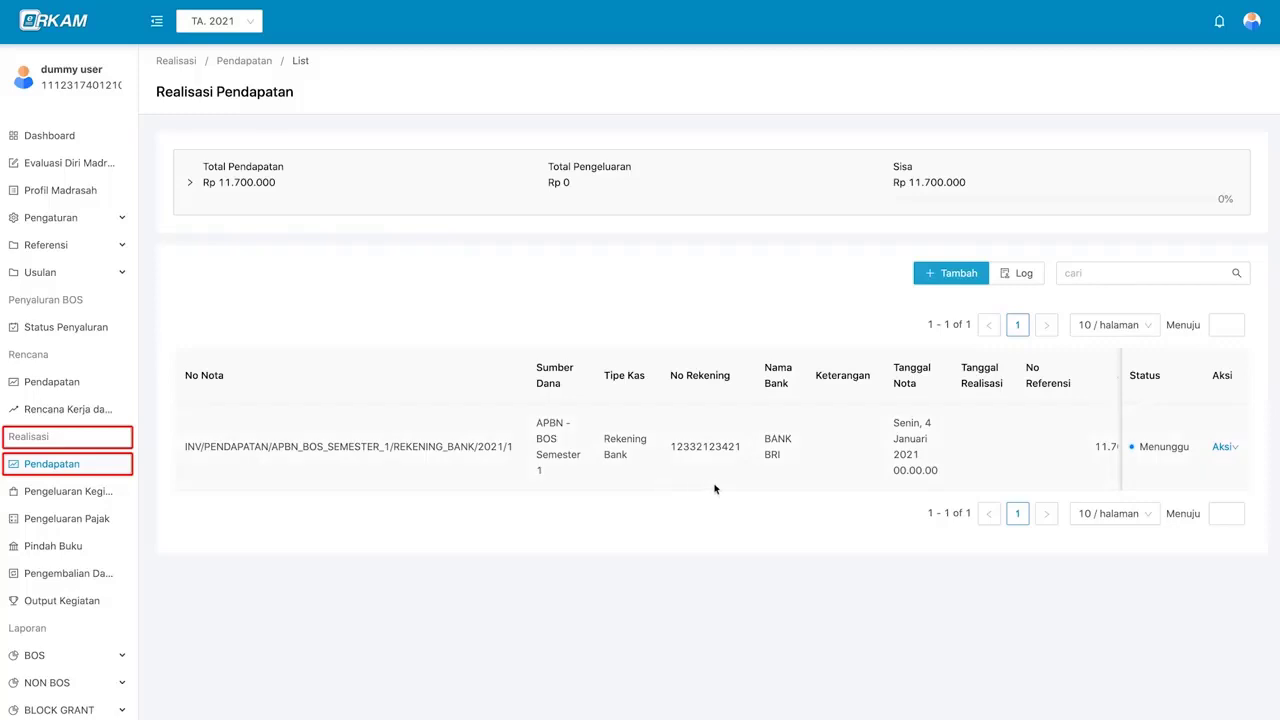
pyautogui.hscroll(2, 797, 479)
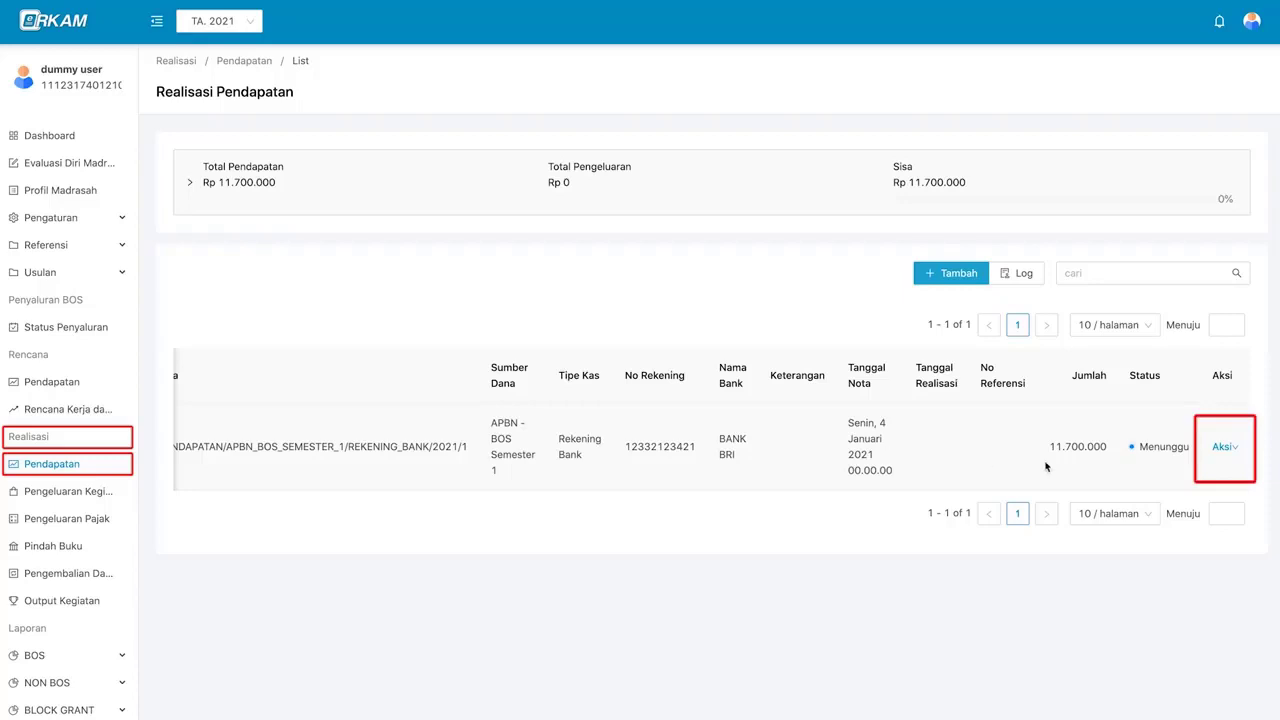
pyautogui.moveTo(1222, 450)
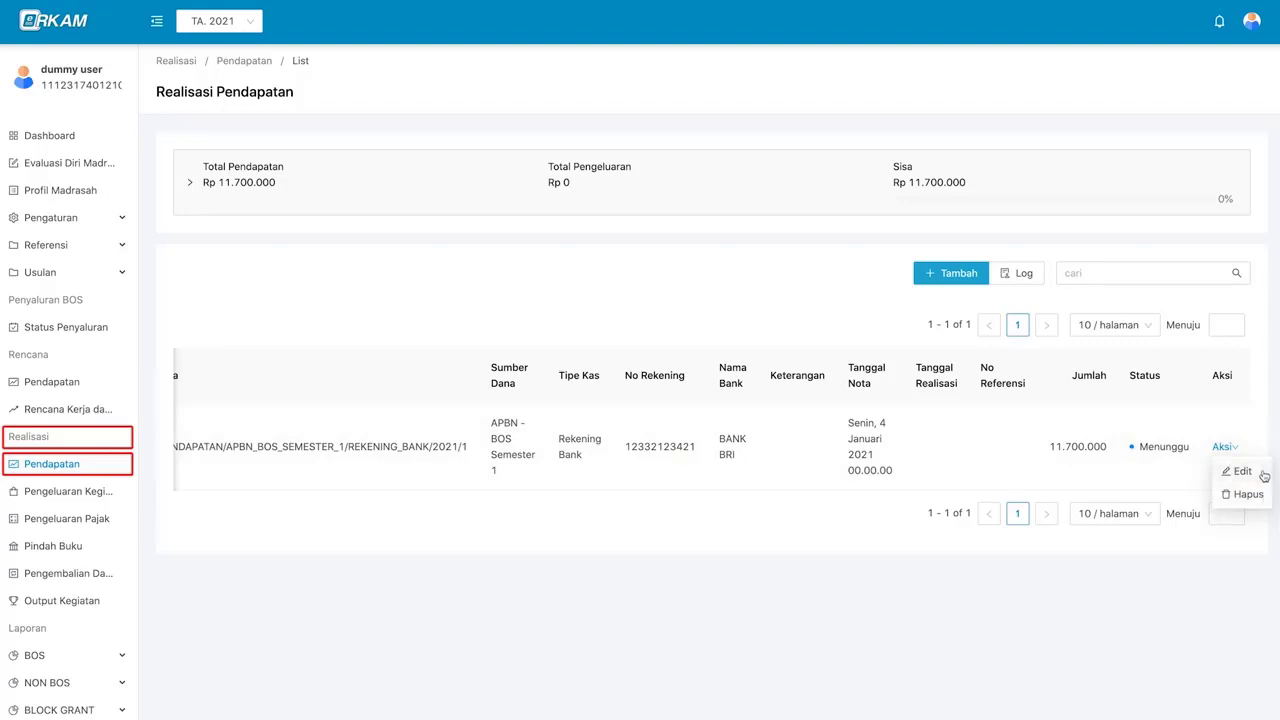
pyautogui.click(1263, 476)
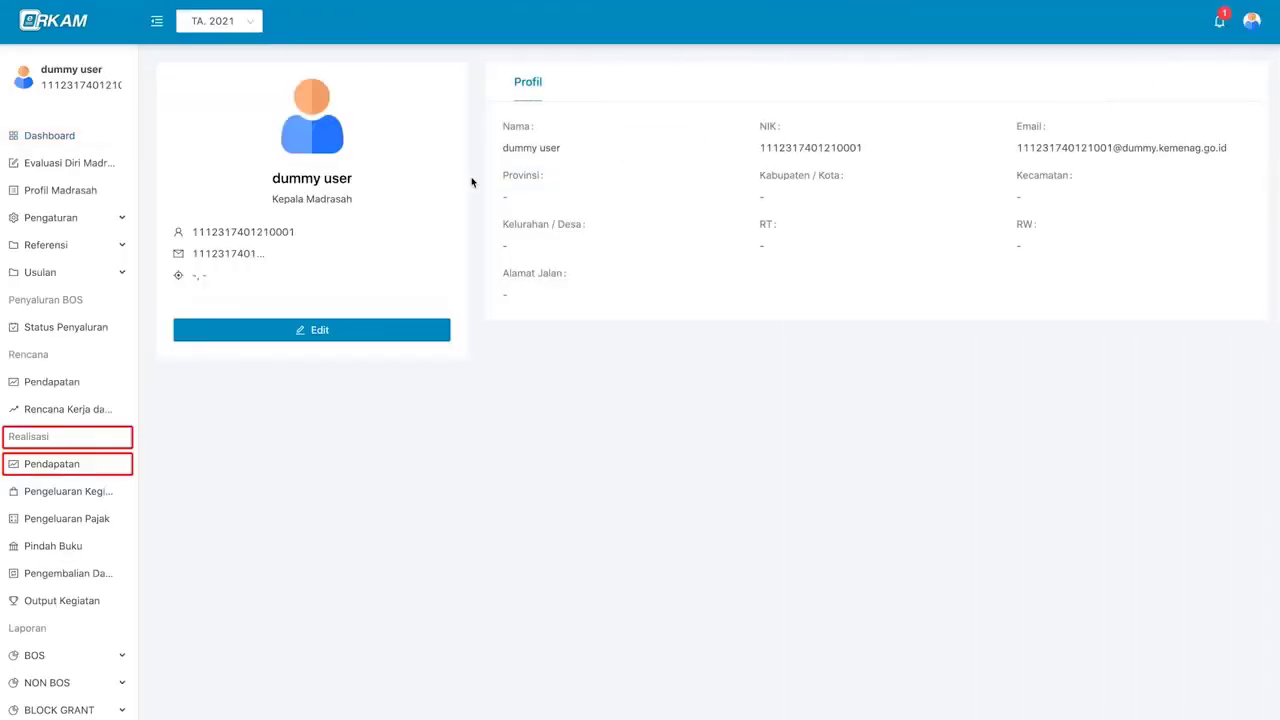
# - Follow the pending-approval notification to the Rp 11.000.000 receipt and open its Aksi menu
pyautogui.tripleClick(330, 199)
pyautogui.click(893, 164)
pyautogui.click(1218, 32)
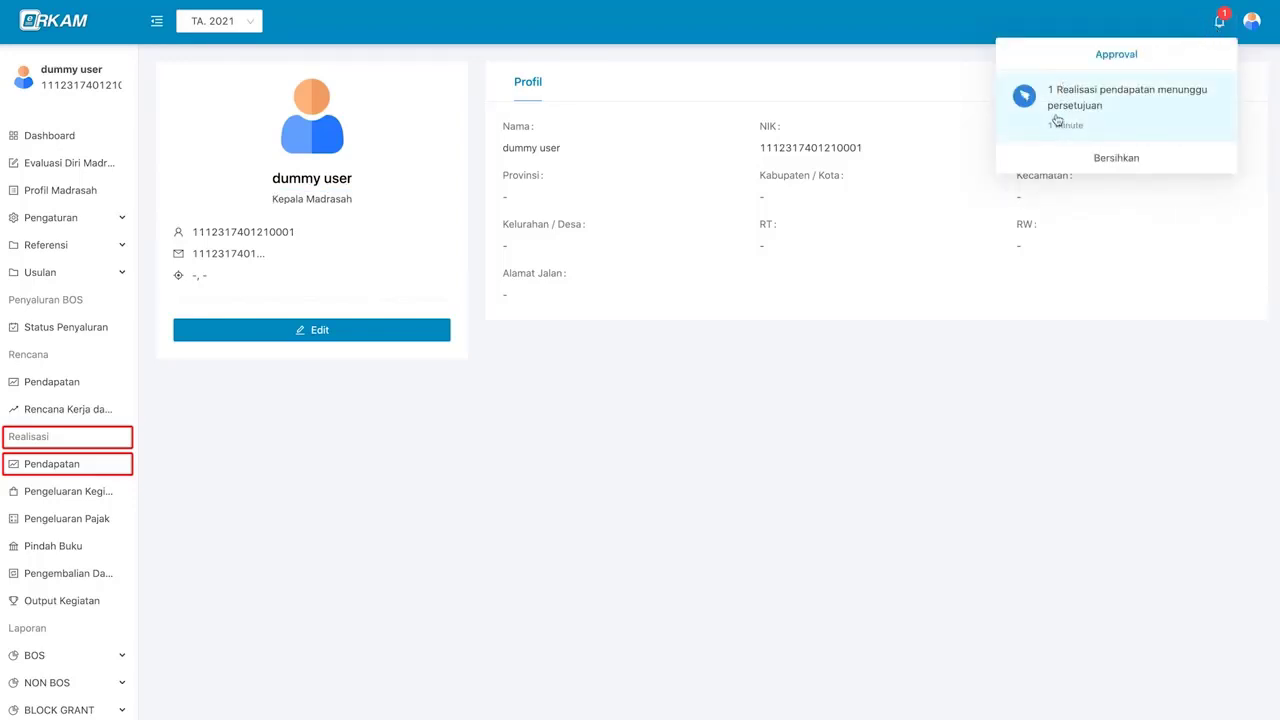
pyautogui.click(1135, 119)
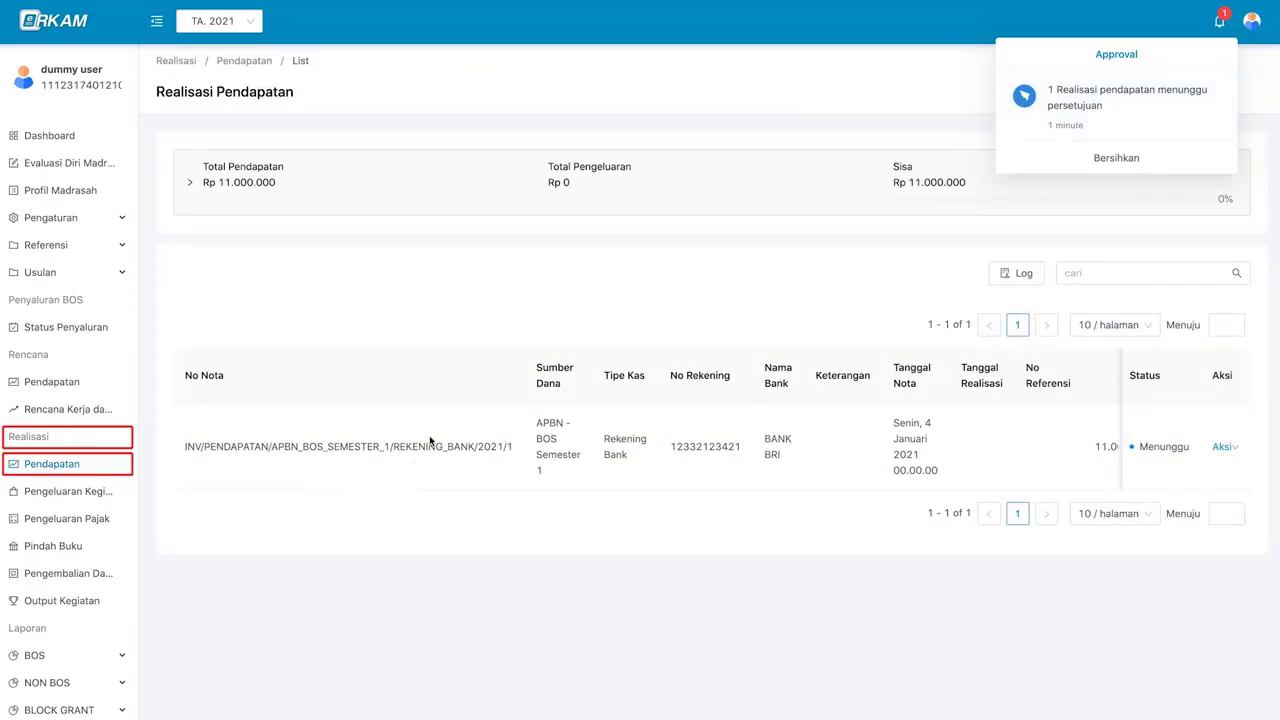
pyautogui.click(1053, 184)
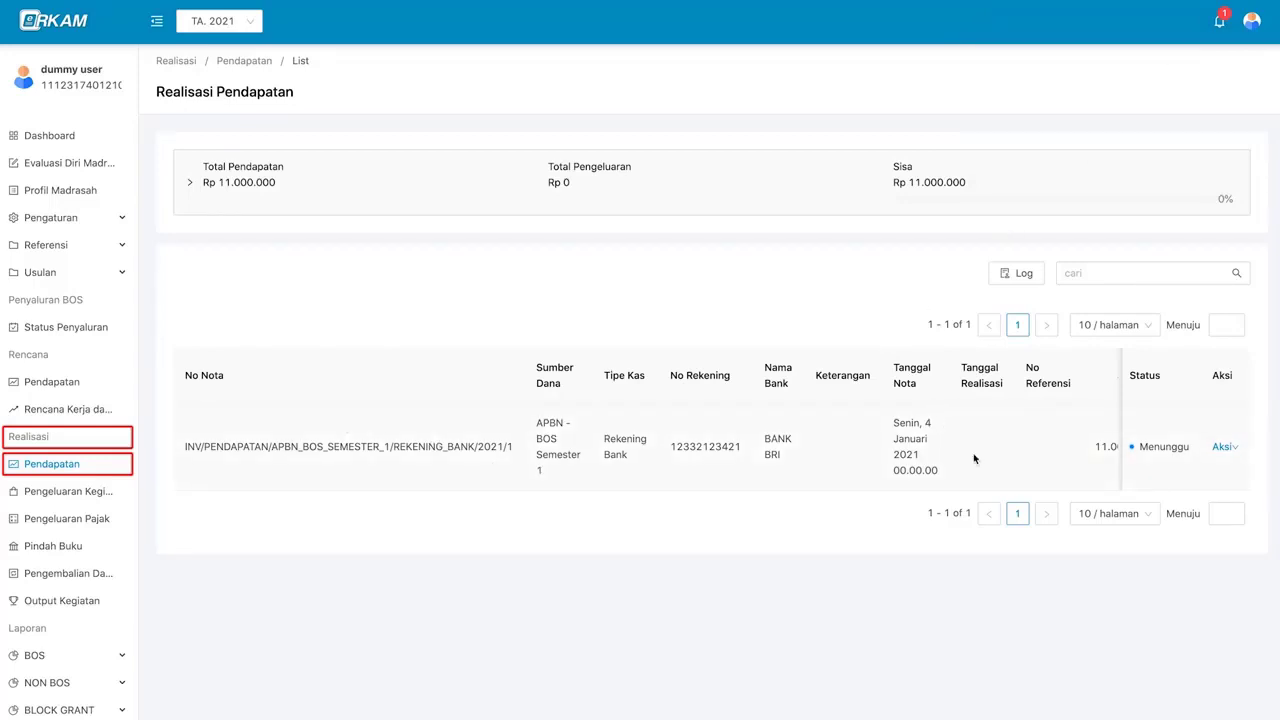
pyautogui.hscroll(2, 1044, 454)
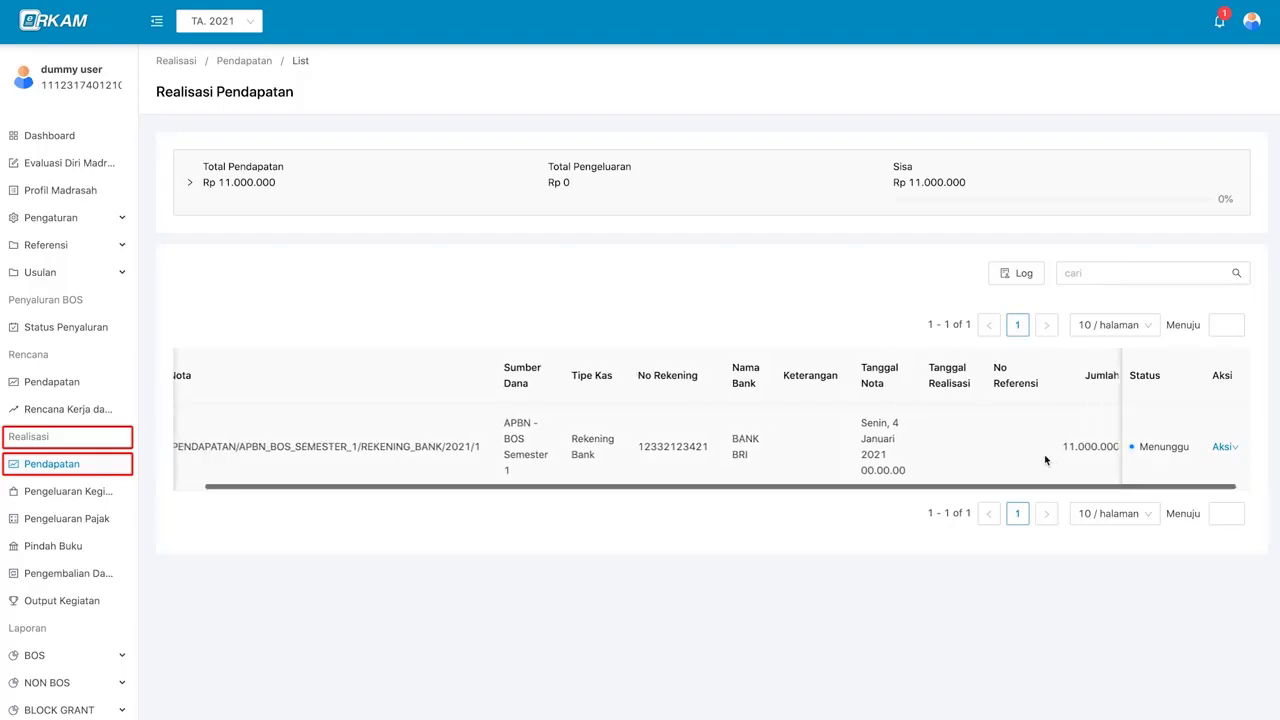
pyautogui.click(1222, 448)
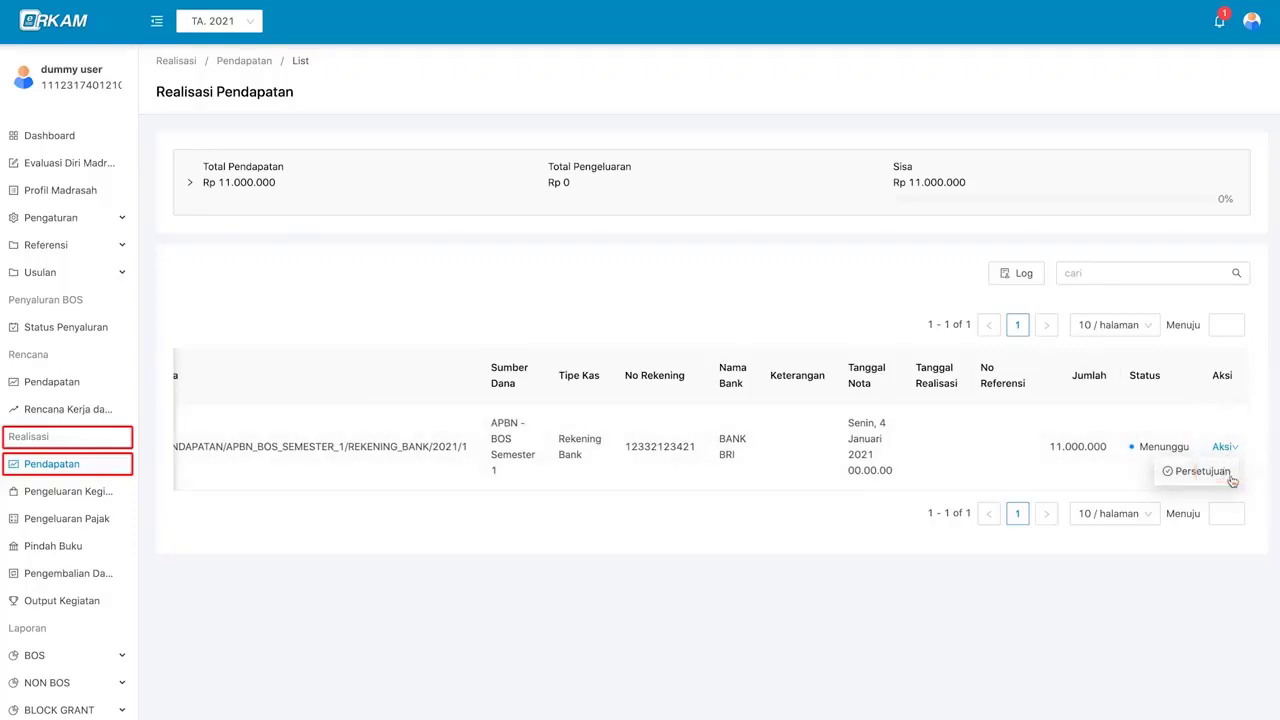
# - Choose Persetujuan and mark the Rp 11.000.000 receipt Disetujui
pyautogui.click(1200, 471)
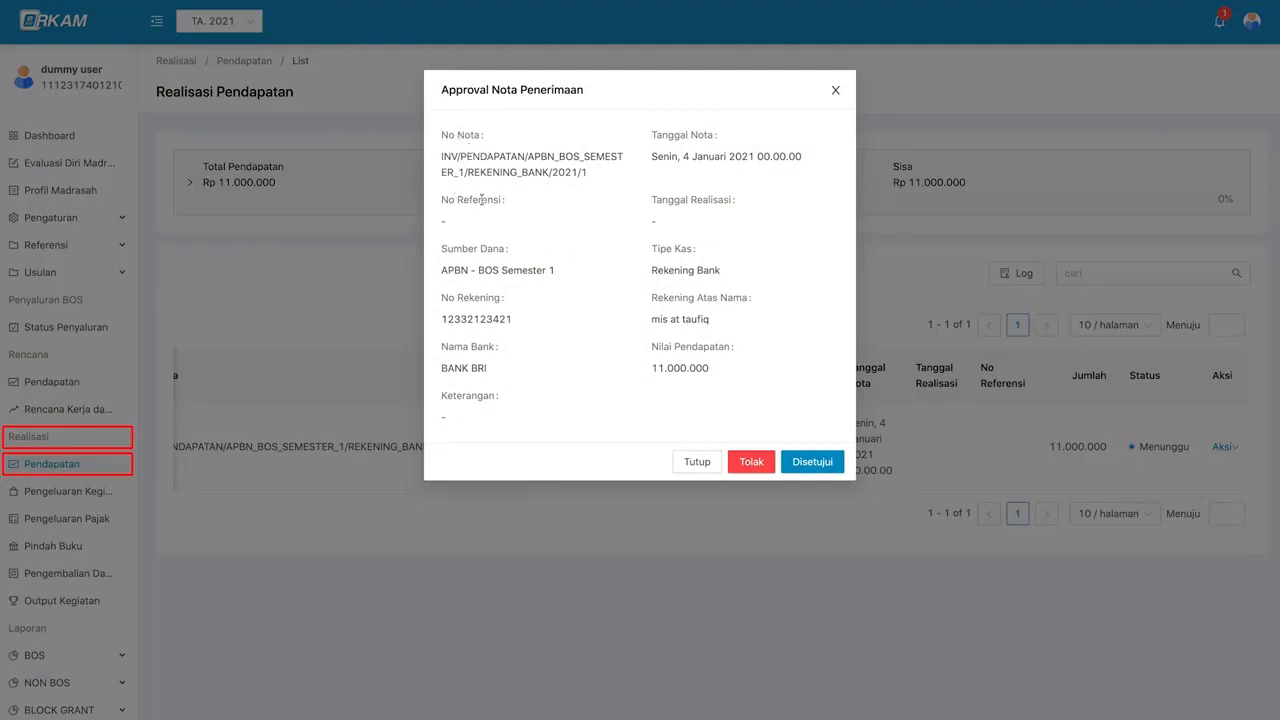
pyautogui.click(838, 462)
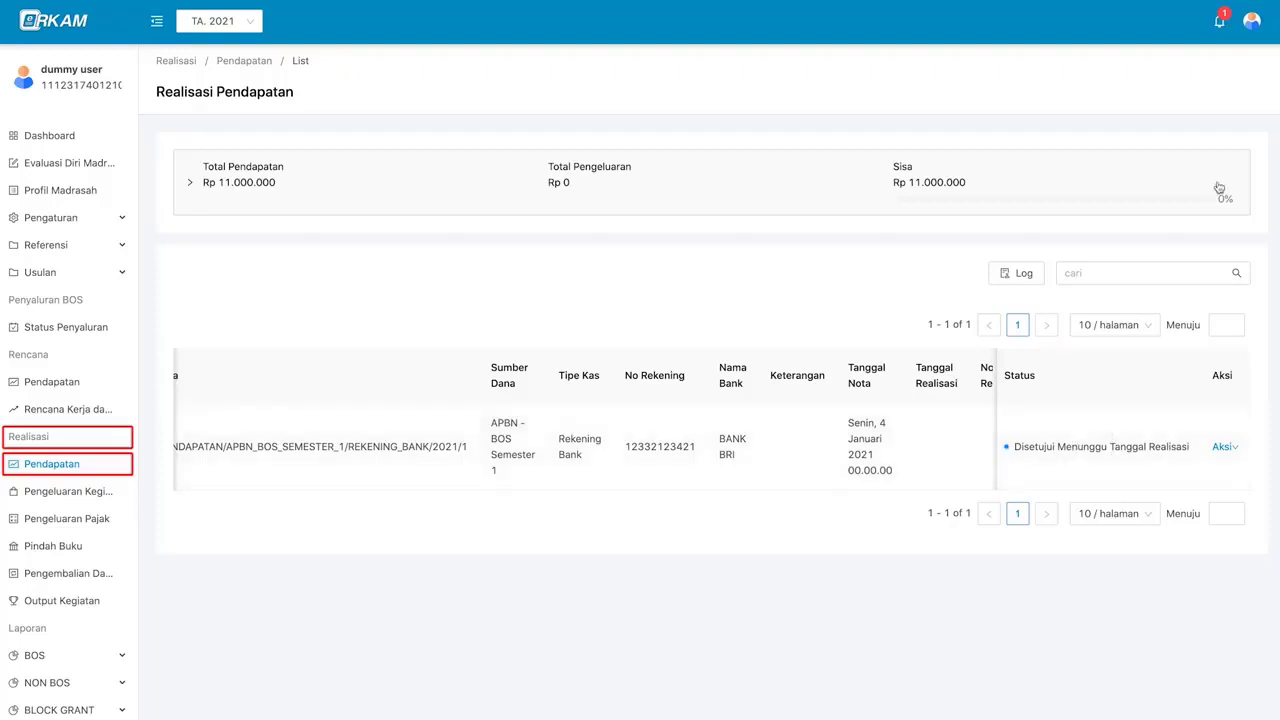
# - Sign out, then sign back in with the saved login ID
pyautogui.moveTo(1249, 30)
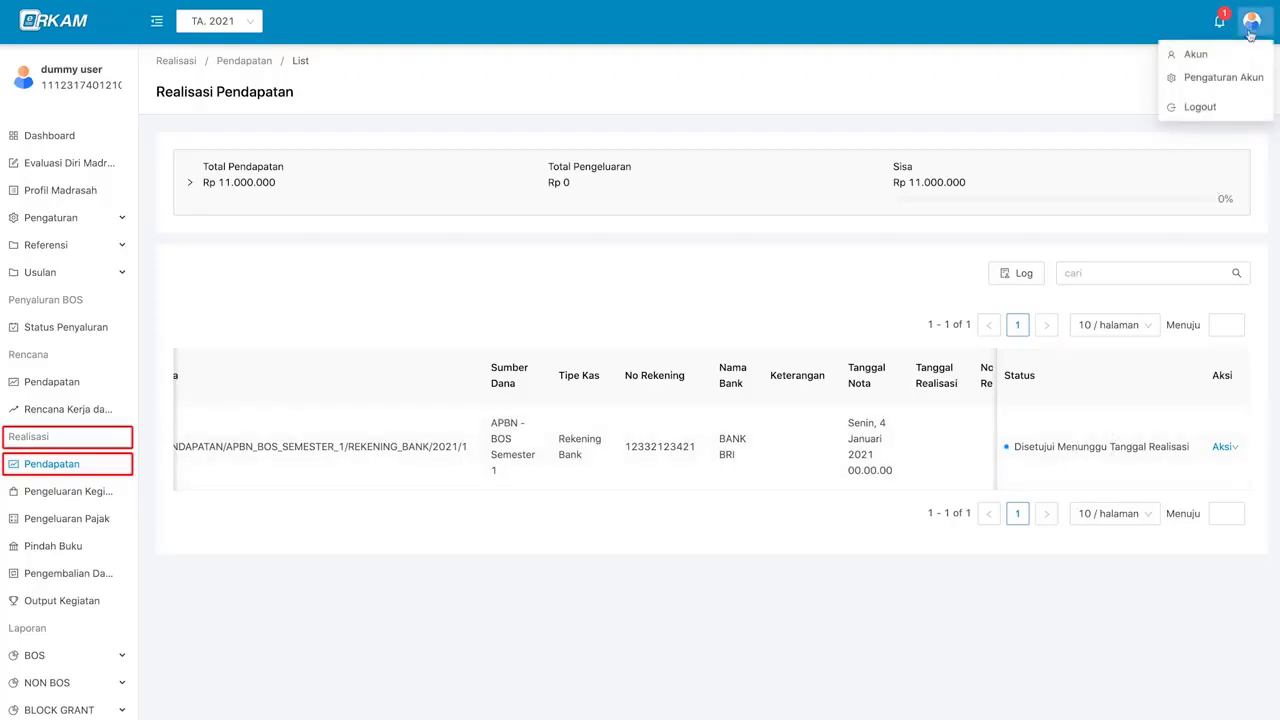
pyautogui.click(1224, 112)
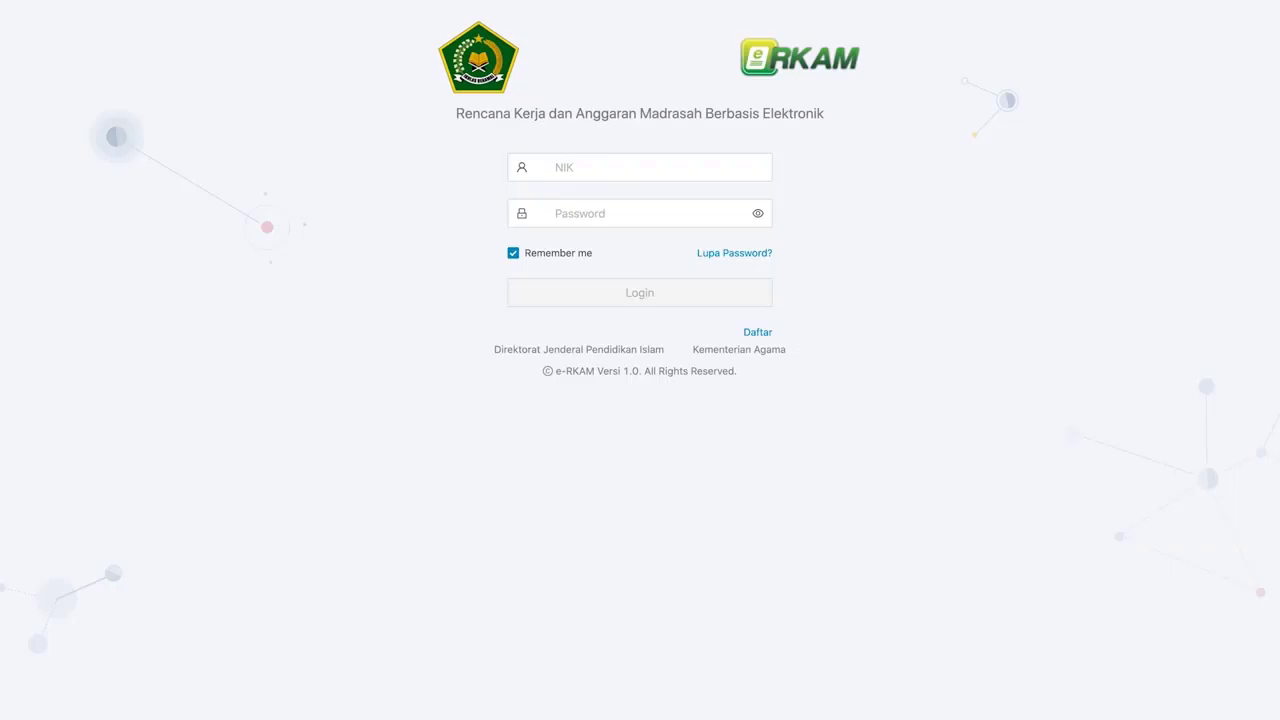
pyautogui.click(711, 170)
pyautogui.click(706, 177)
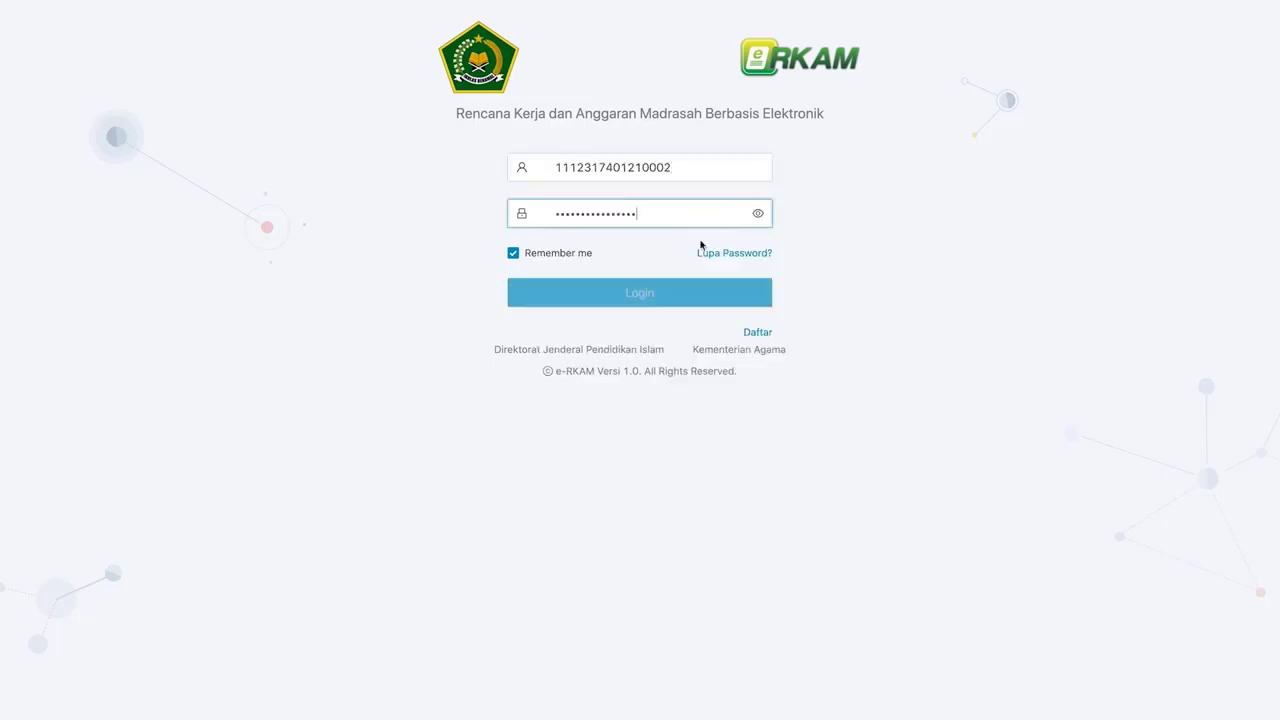
pyautogui.click(700, 297)
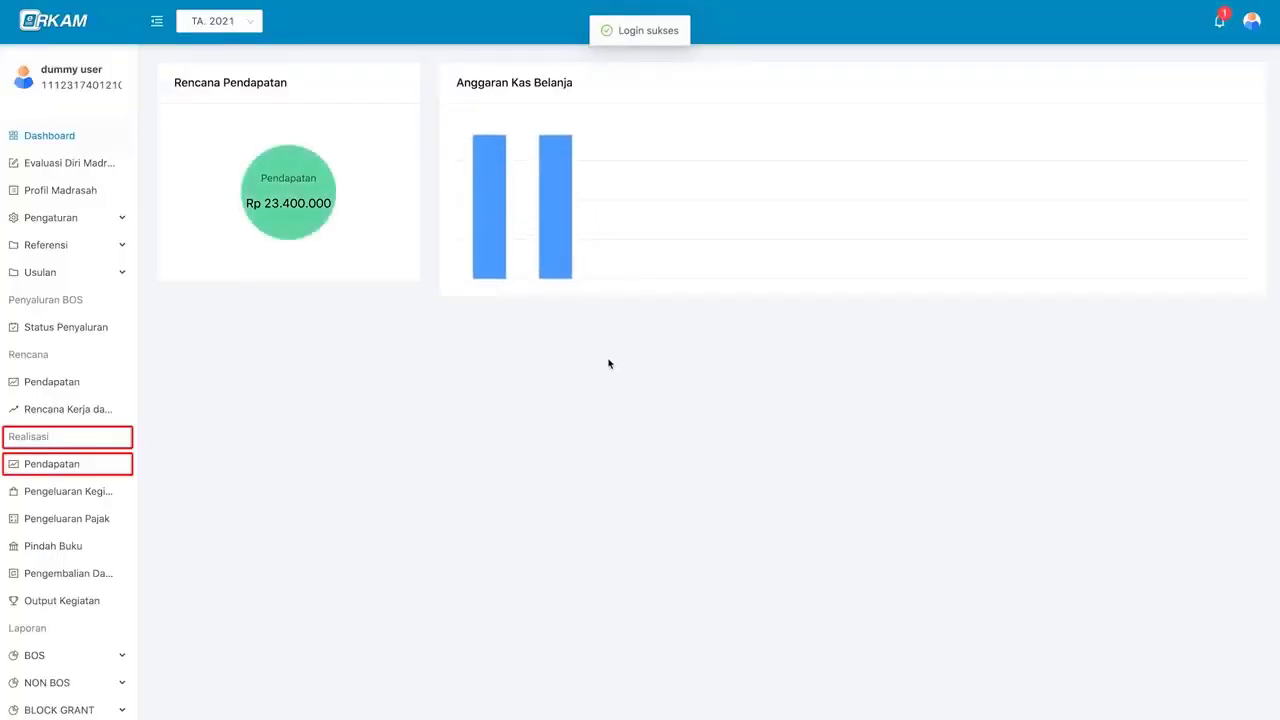
# - Confirm the profile role is Bendahara Madrasah, then follow the notification to the awaiting receipt
pyautogui.click(1251, 20)
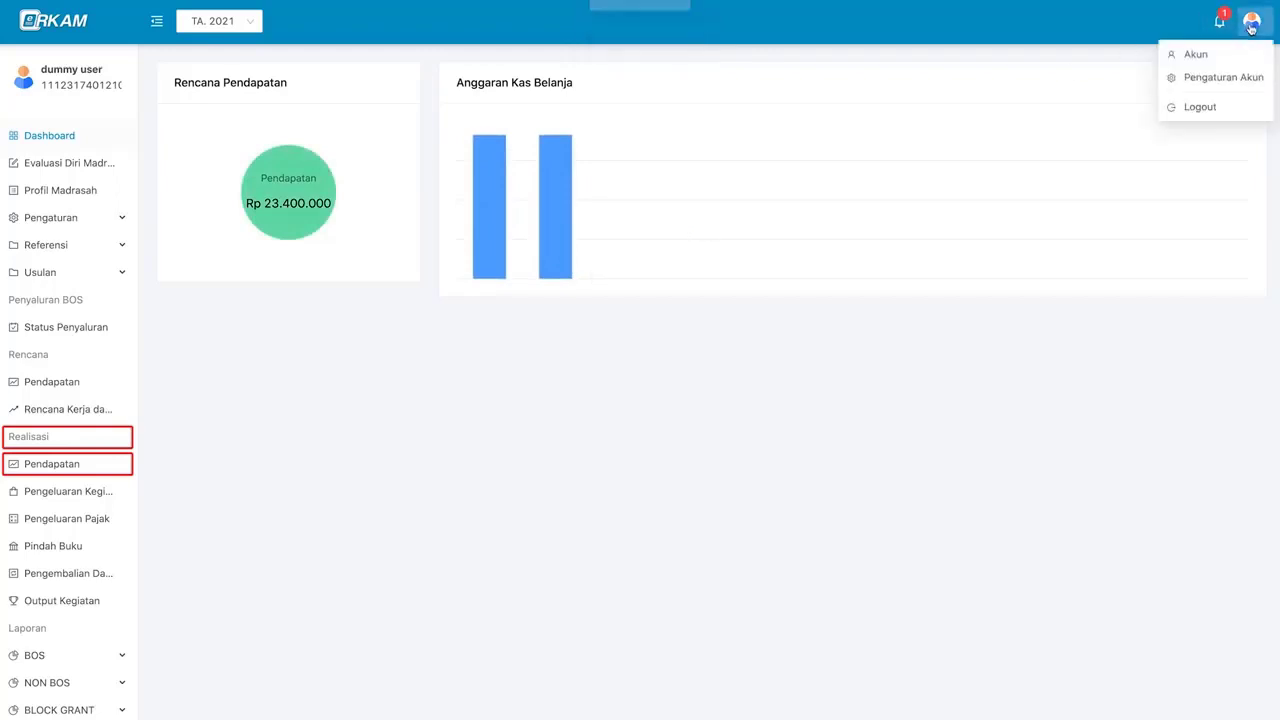
pyautogui.click(1240, 54)
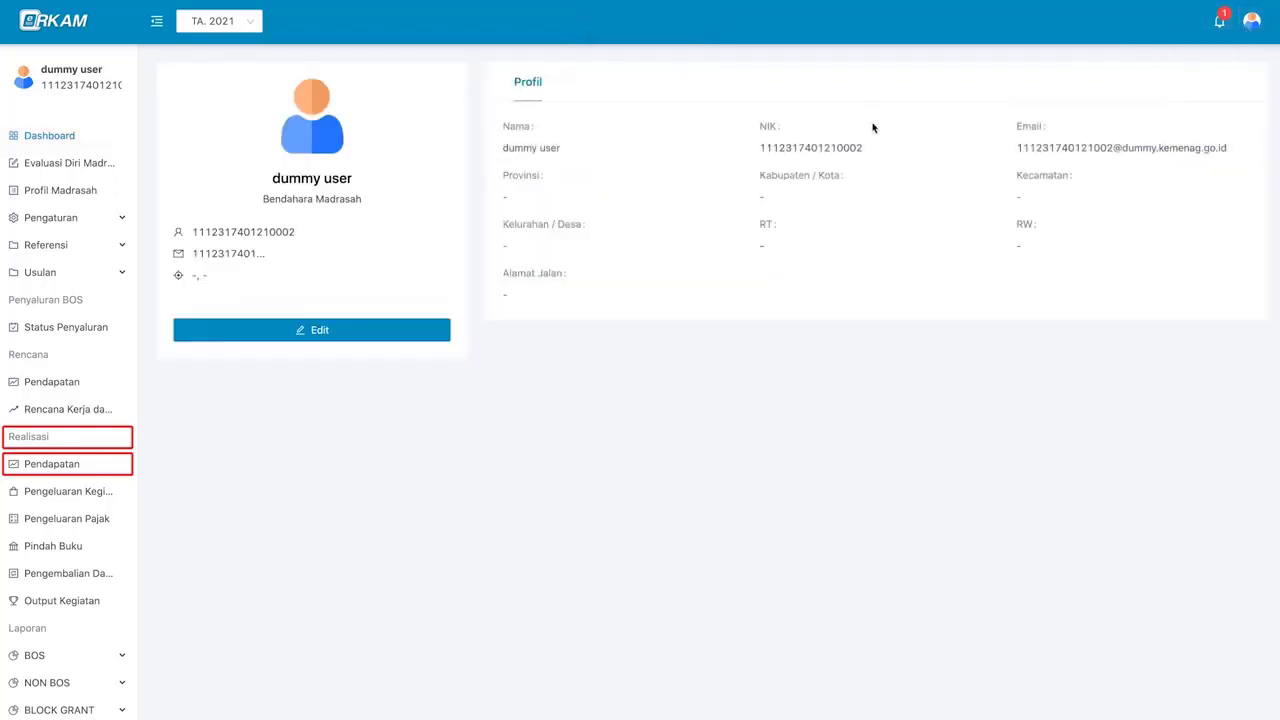
pyautogui.tripleClick(354, 202)
pyautogui.click(711, 303)
pyautogui.click(1221, 33)
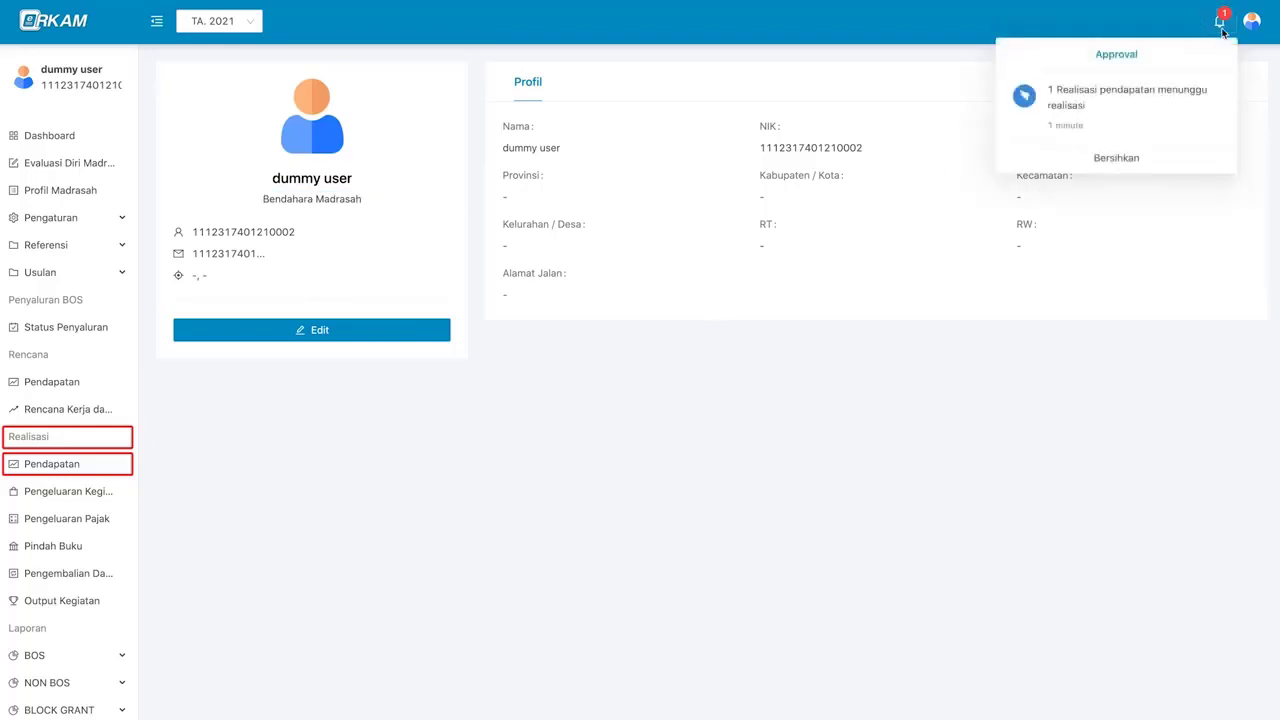
pyautogui.click(1097, 115)
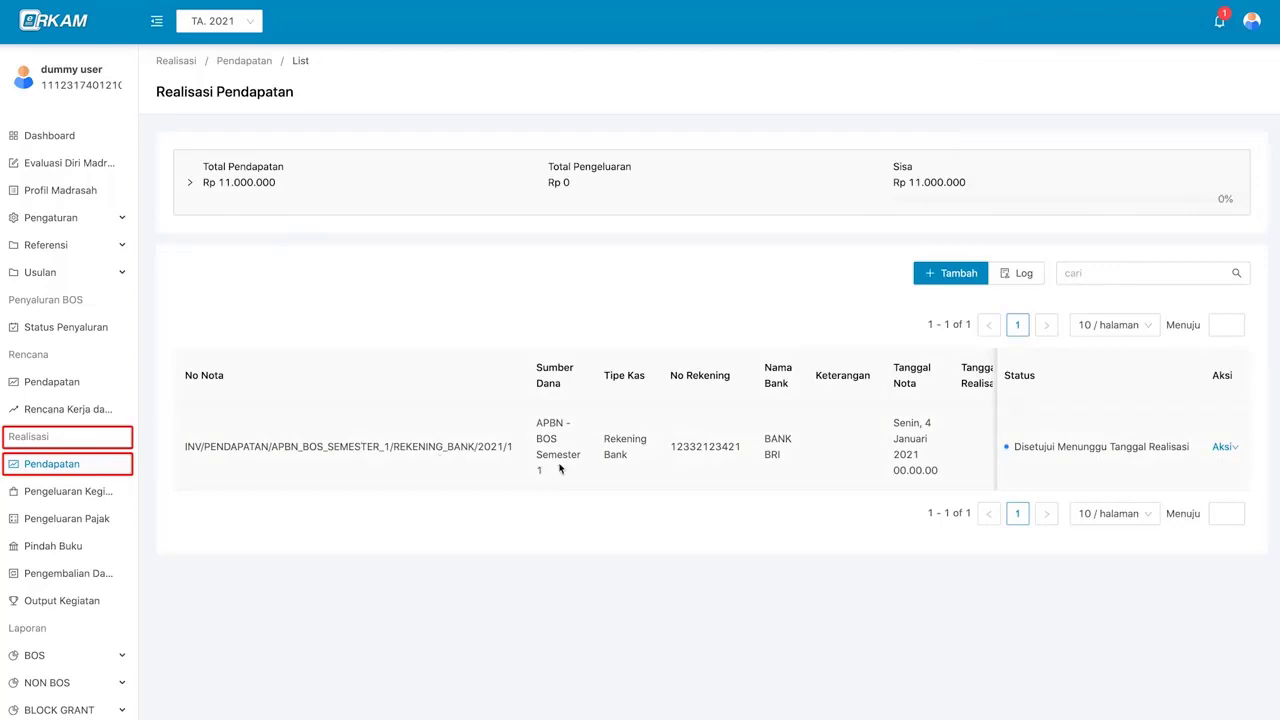
# - Give the receipt realization date 5 January 2021 and reference number 432123, and save
pyautogui.moveTo(1226, 452)
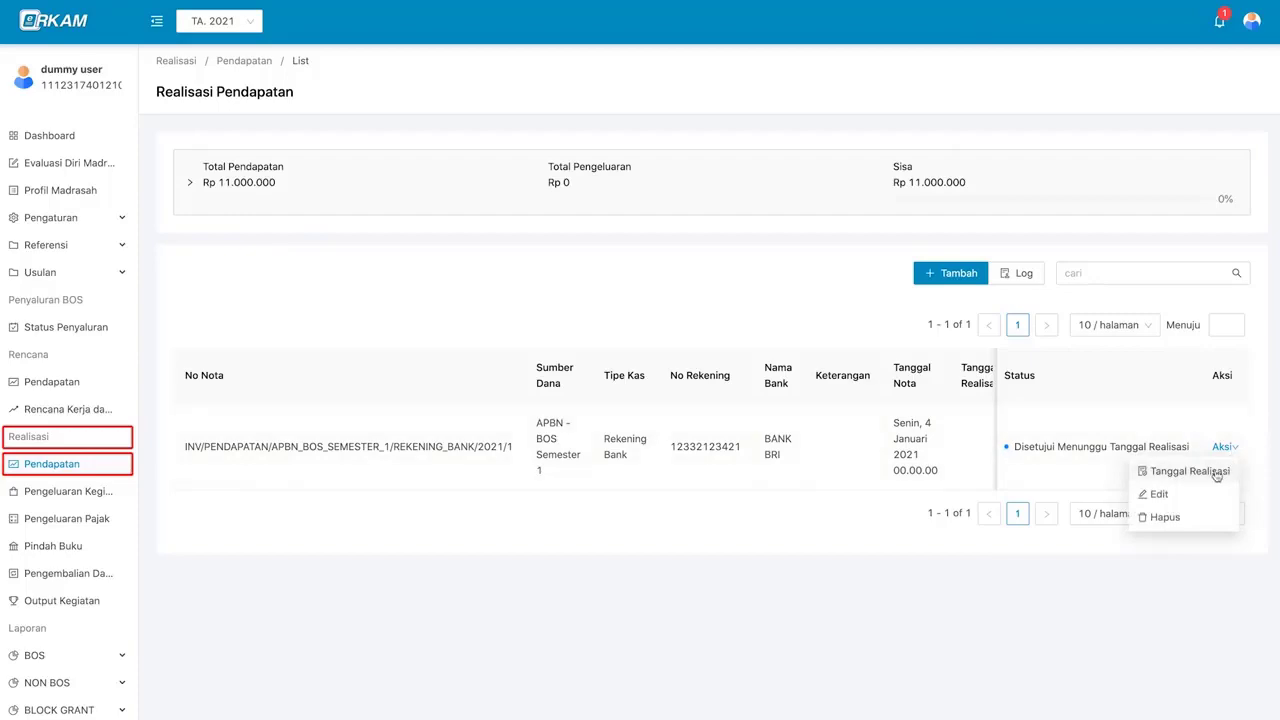
pyautogui.click(1215, 472)
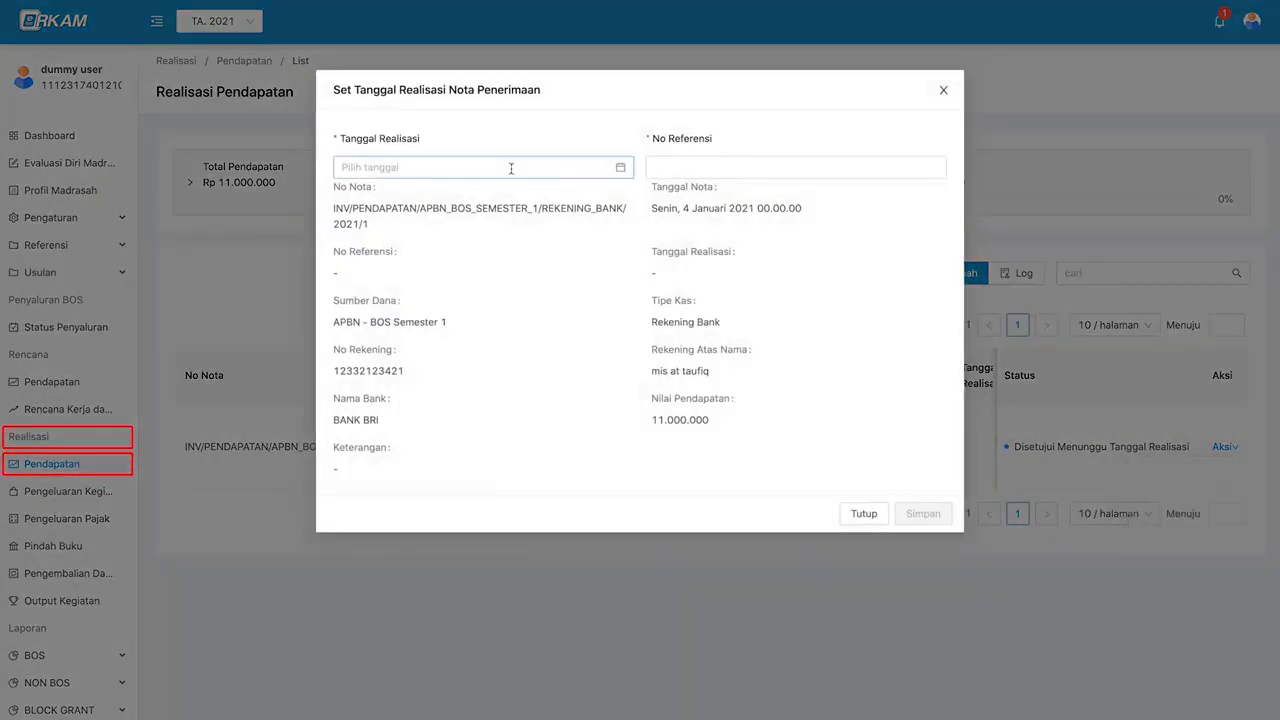
pyautogui.click(416, 167)
pyautogui.click(406, 271)
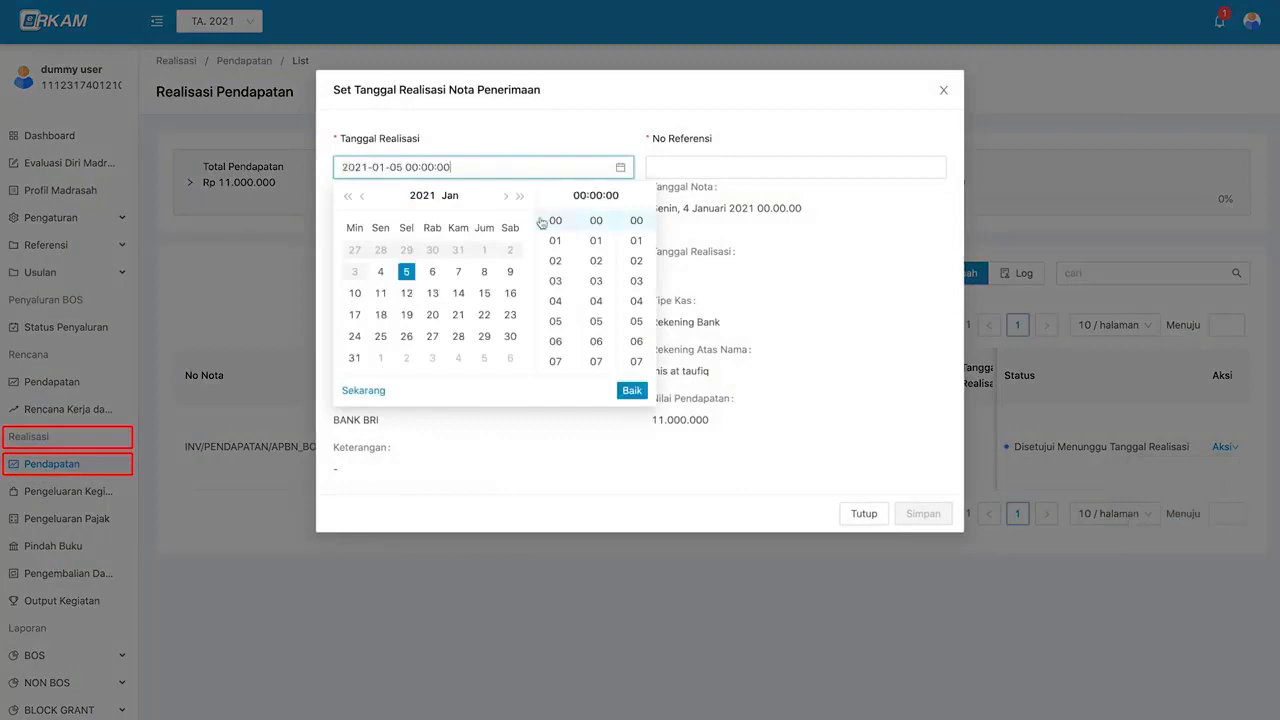
pyautogui.click(632, 390)
pyautogui.click(757, 167)
pyautogui.write('432123')
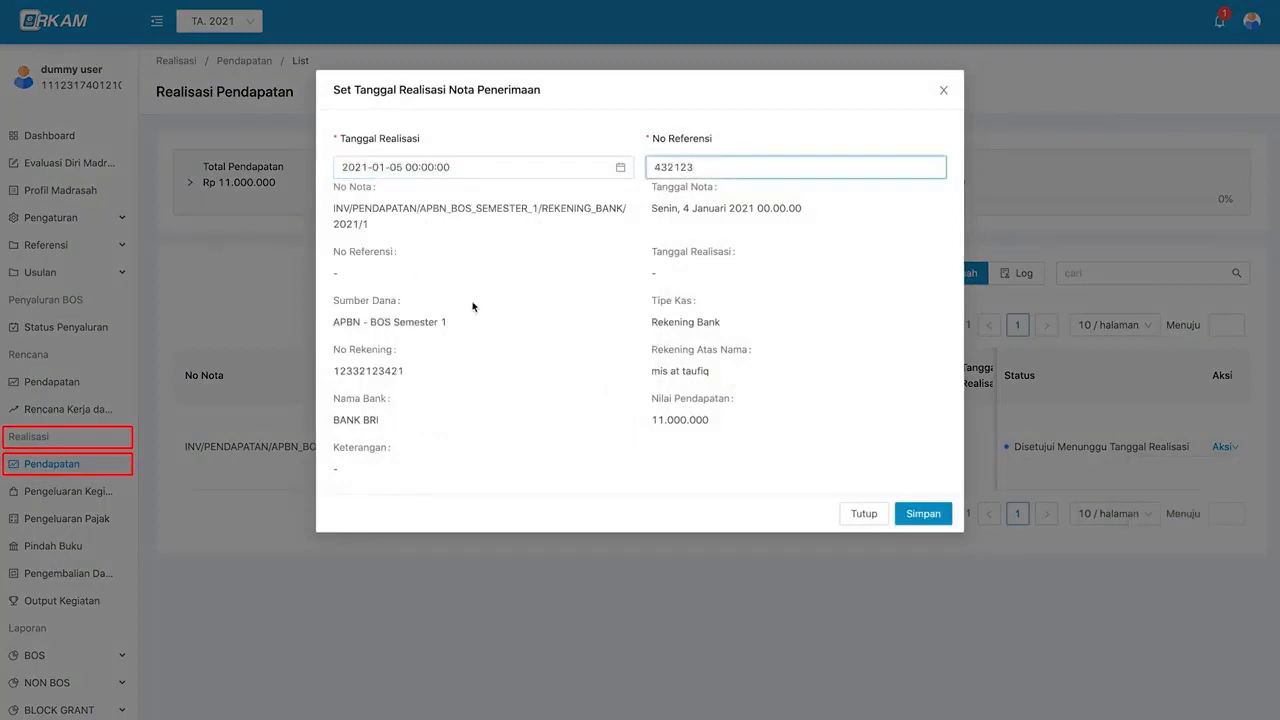
pyautogui.click(474, 307)
pyautogui.click(920, 514)
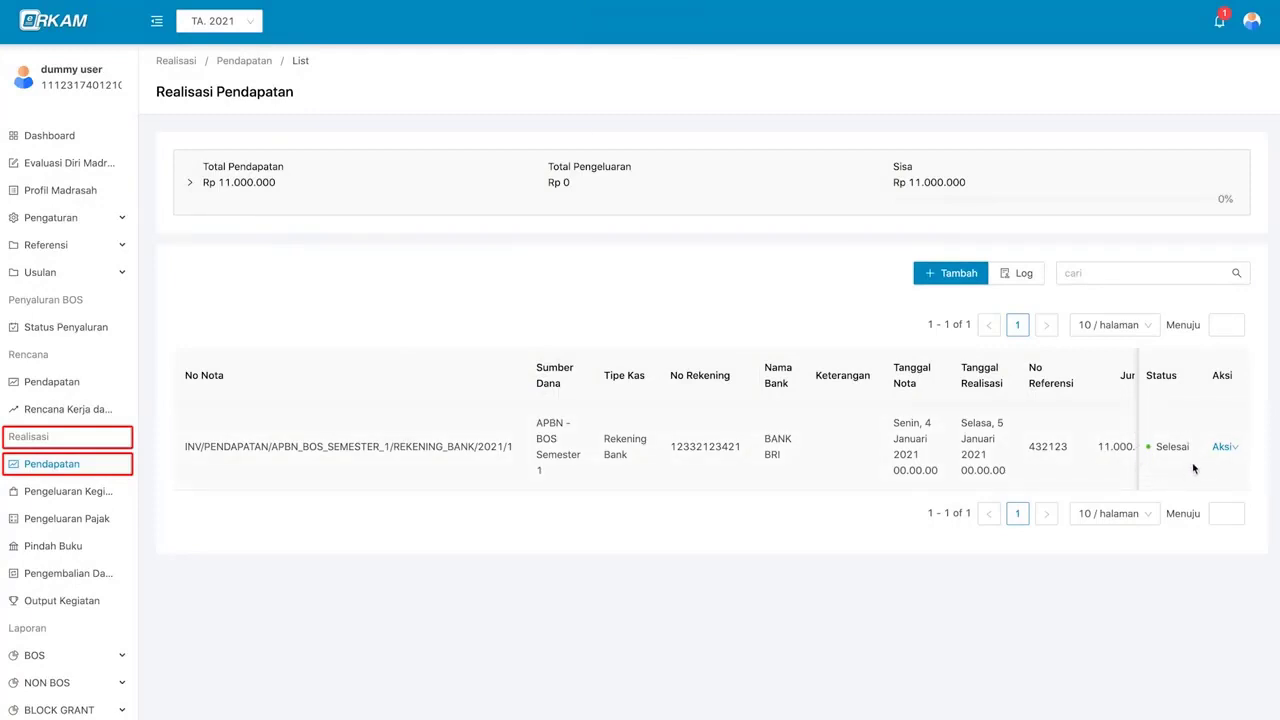
pyautogui.hscroll(1, 1192, 462)
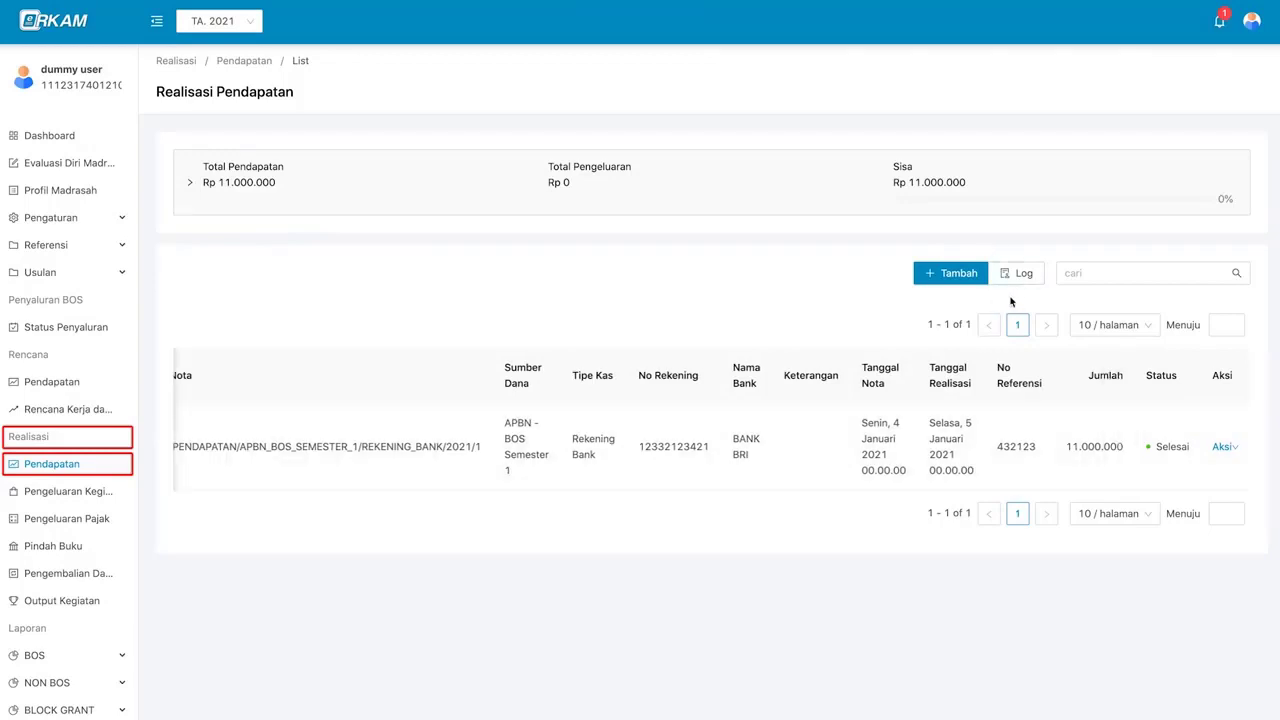
pyautogui.click(1022, 276)
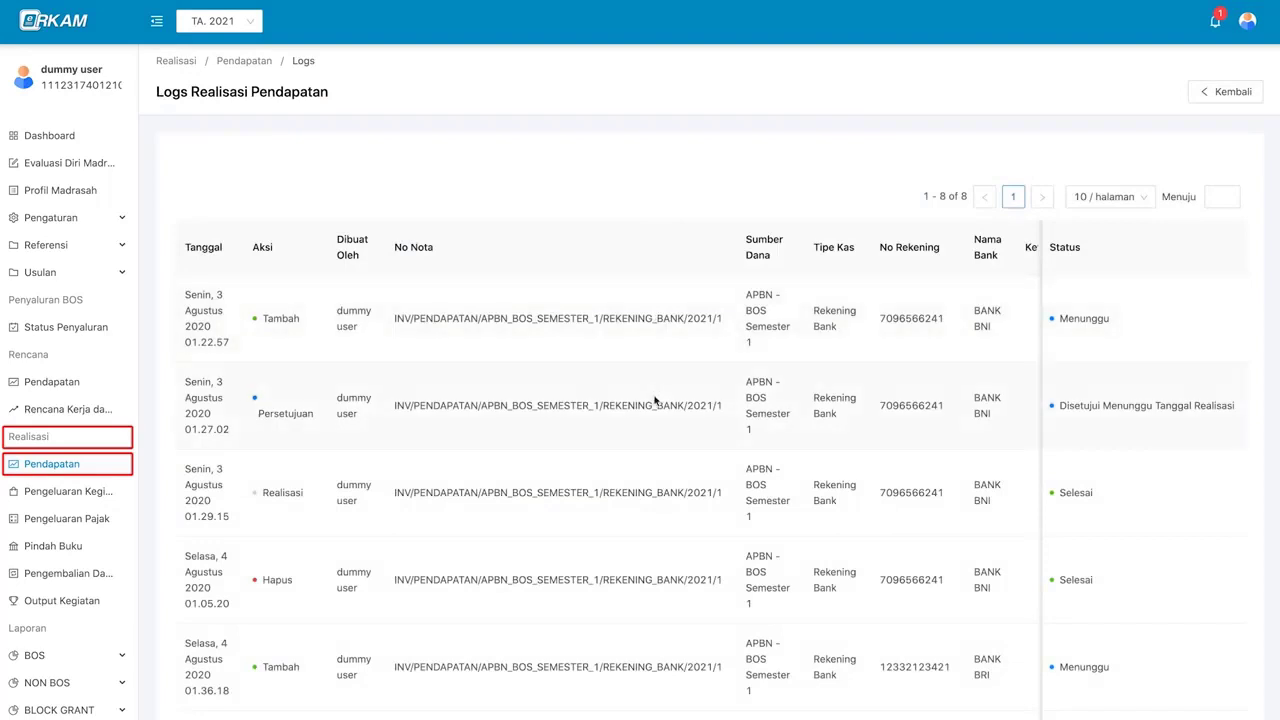
pyautogui.scroll(-1, 655, 400)
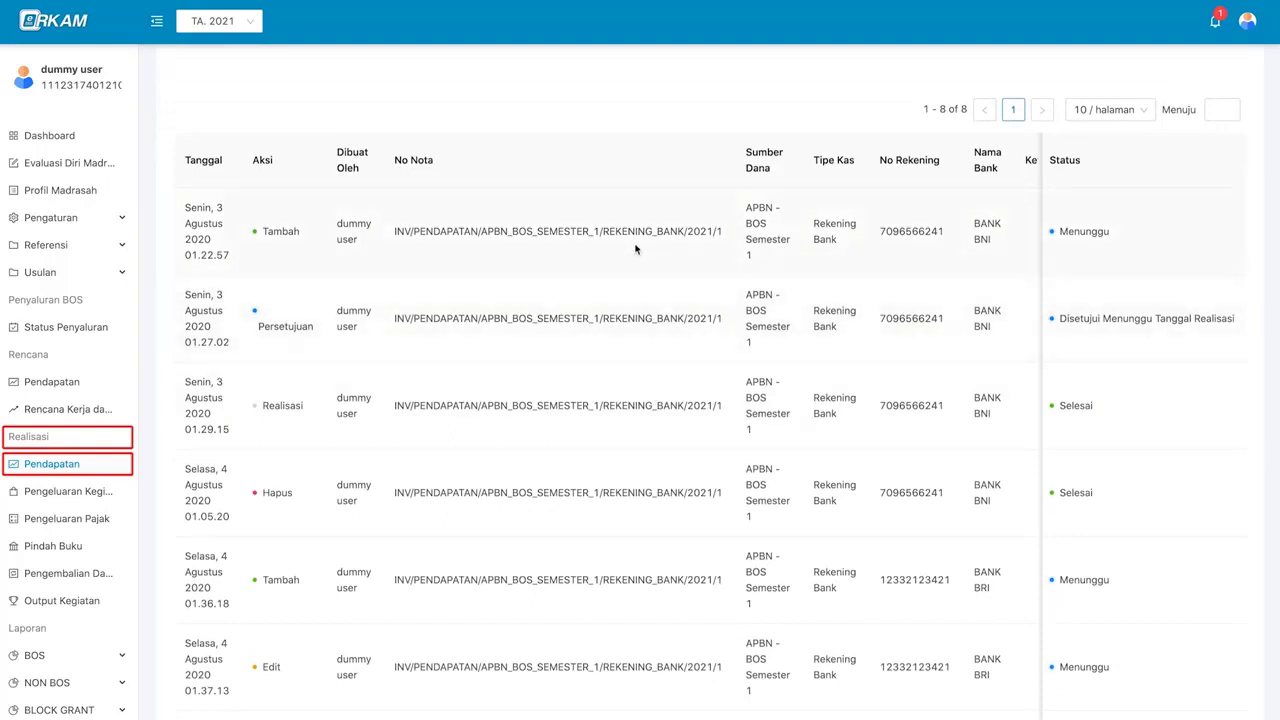
pyautogui.scroll(1, 658, 318)
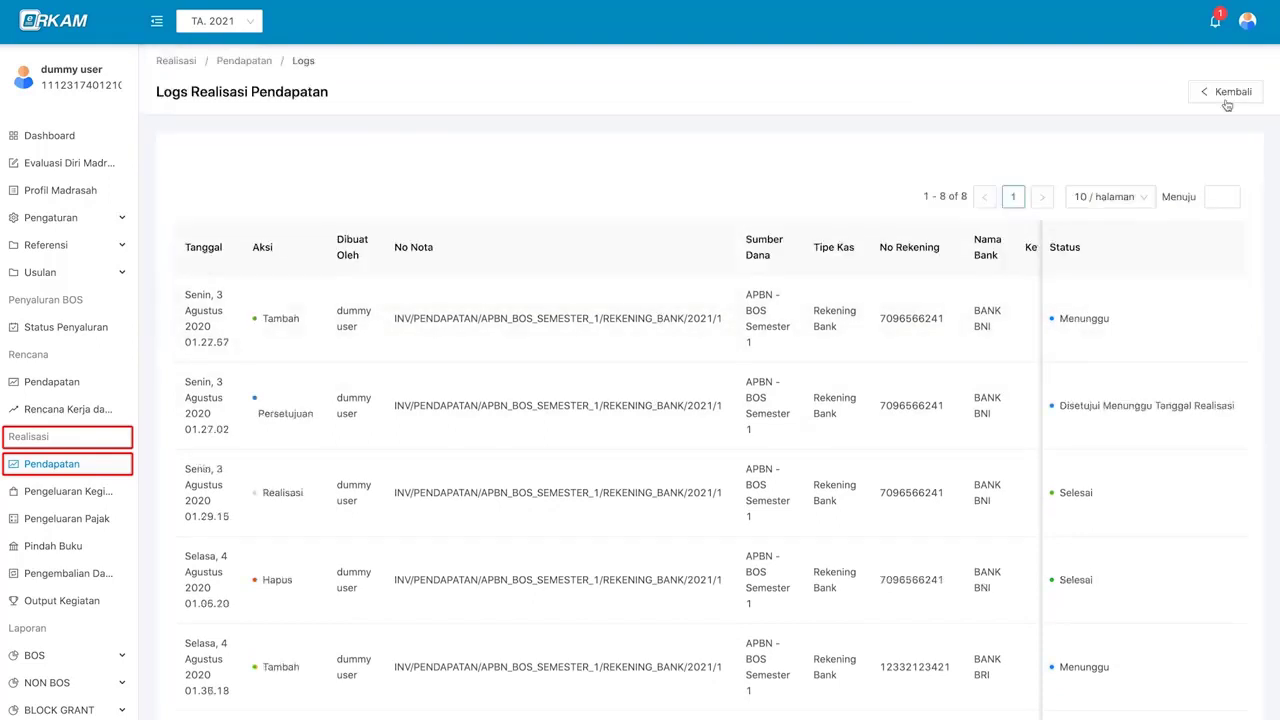
pyautogui.click(1235, 93)
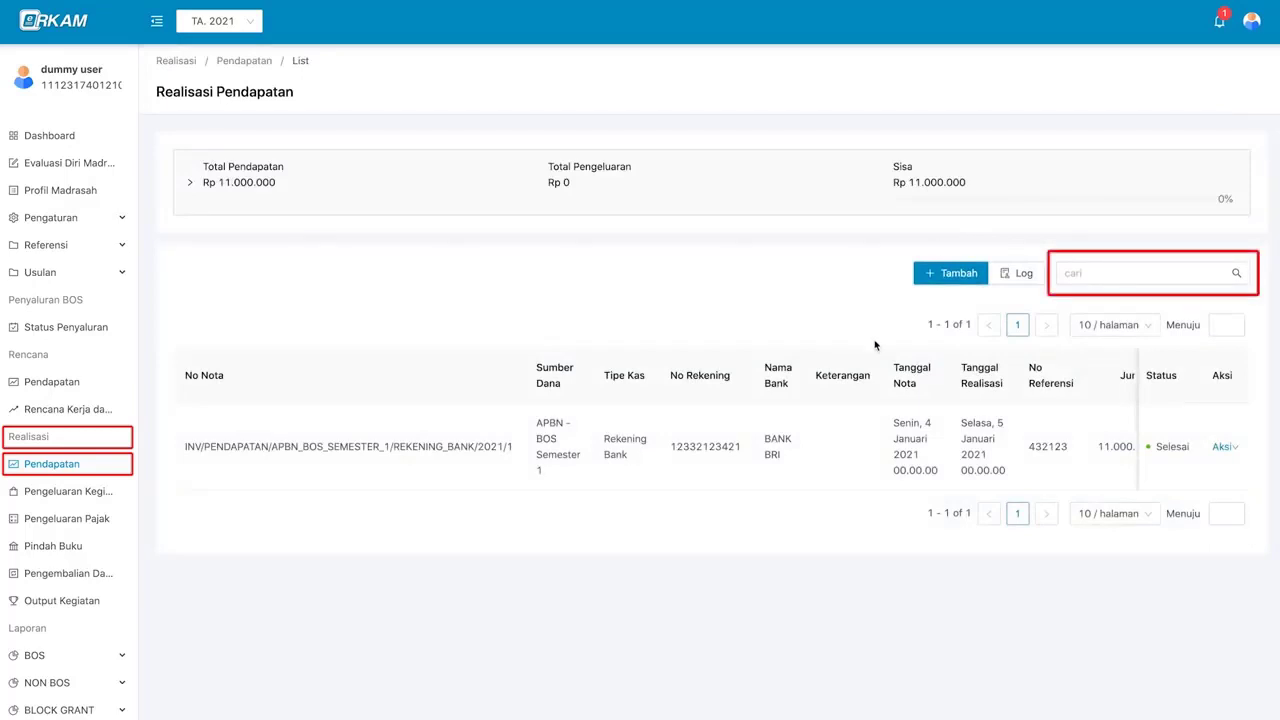
pyautogui.click(1086, 276)
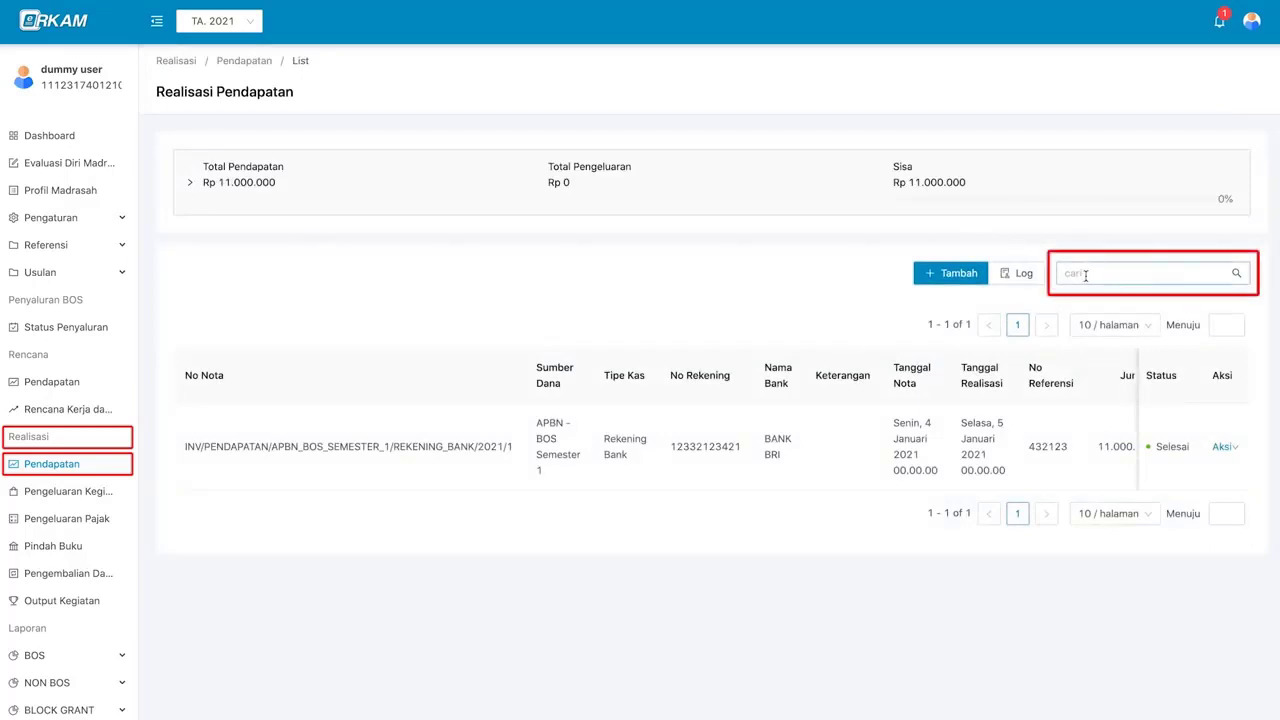
pyautogui.click(1086, 276)
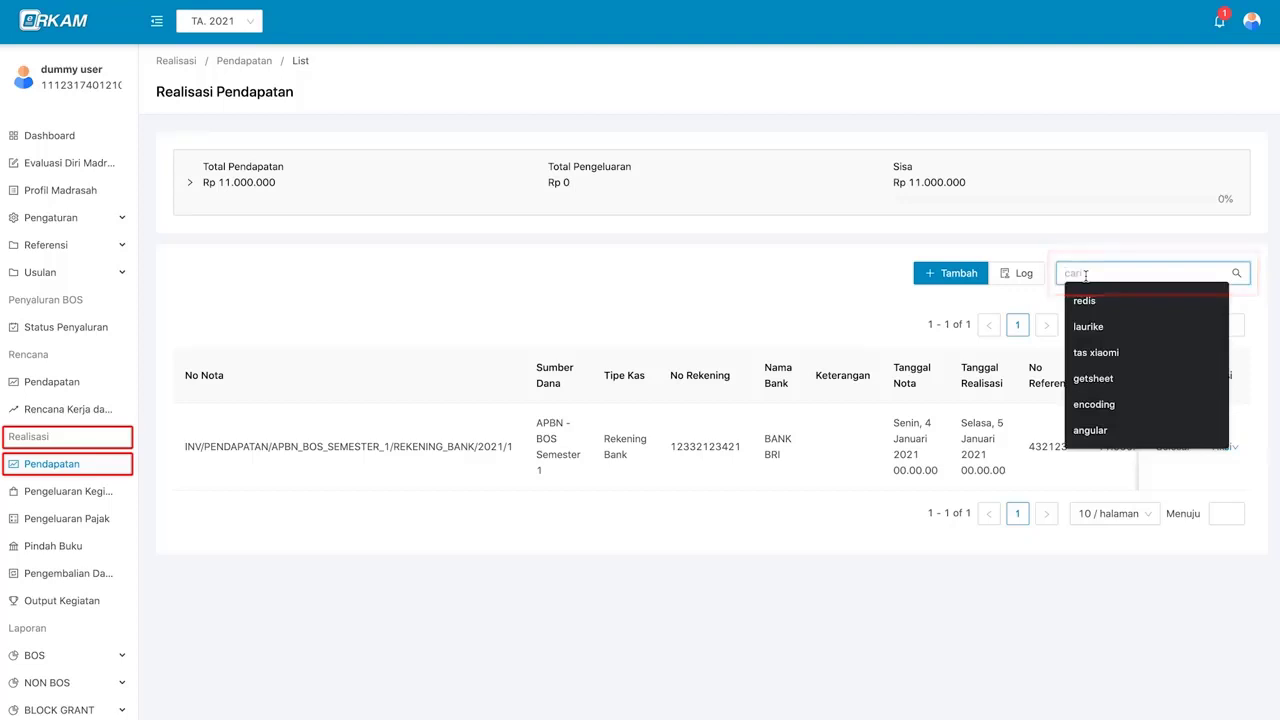
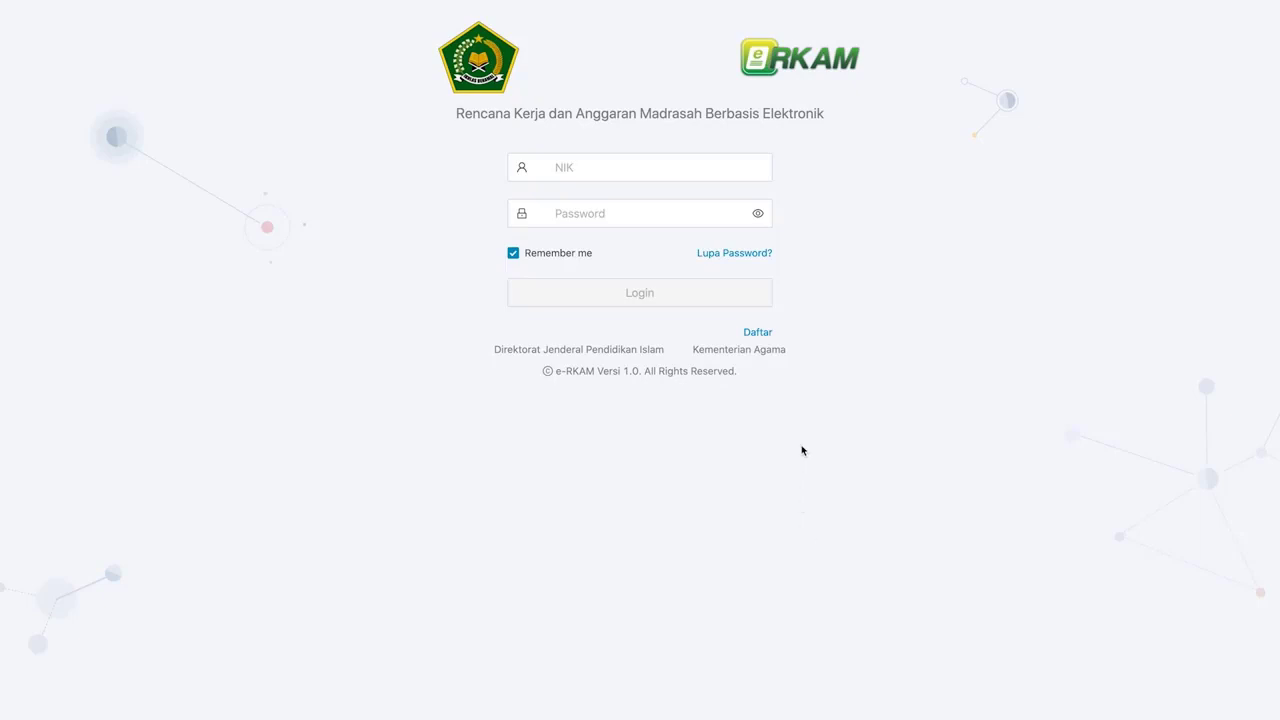
# - Sign in with the saved NIK and password, then start a new Pengeluaran Kegiatan nota
pyautogui.click(694, 168)
pyautogui.press('super+v')
pyautogui.press('Tab')
pyautogui.press('super+v')
pyautogui.click(667, 289)
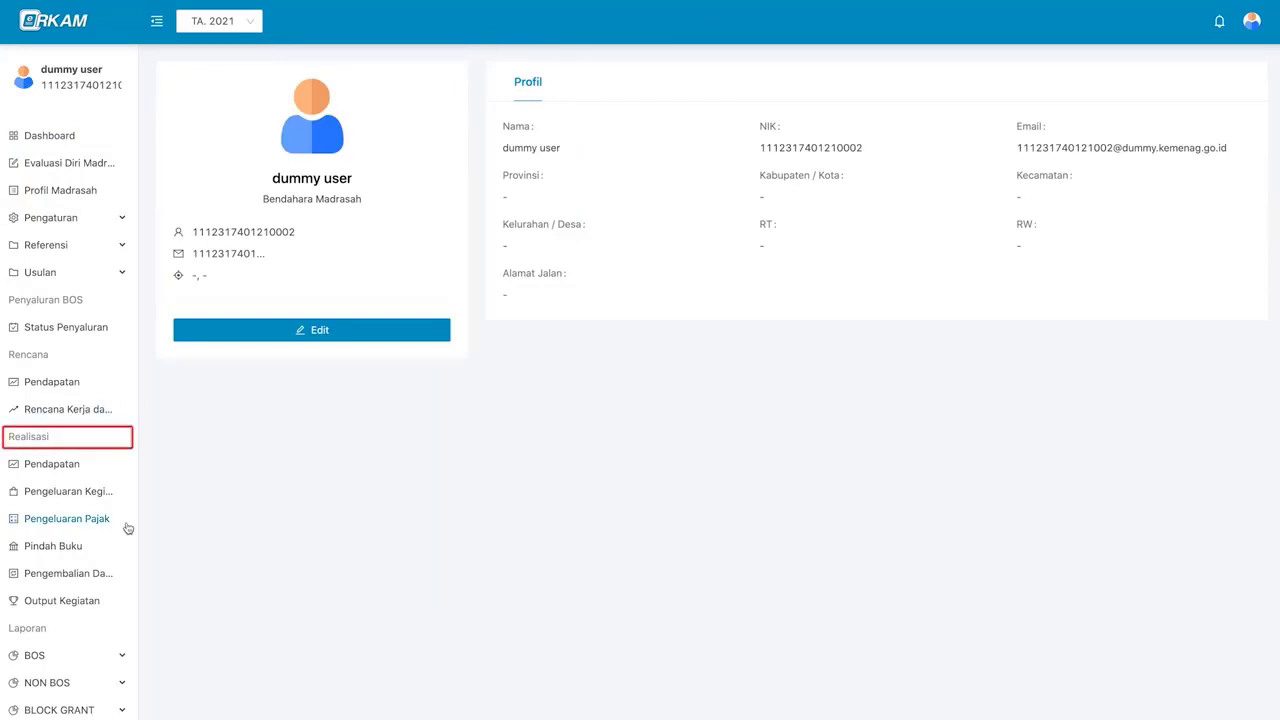
pyautogui.click(102, 499)
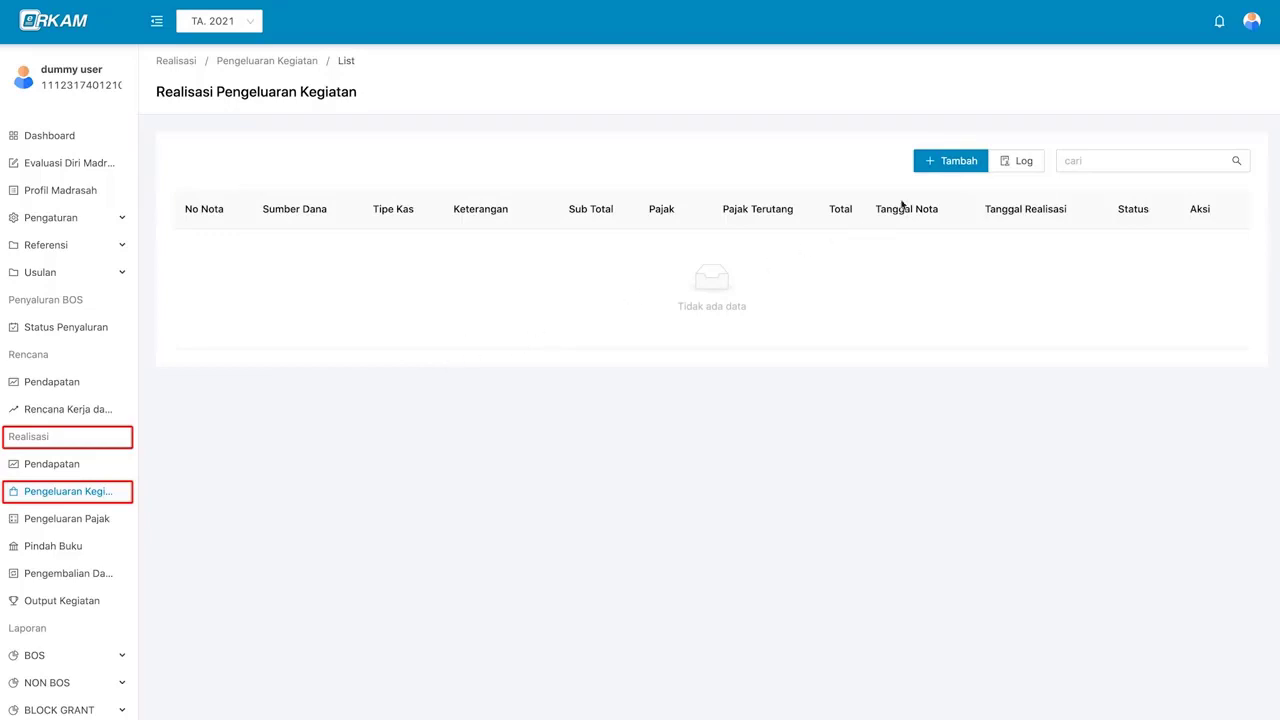
pyautogui.click(964, 170)
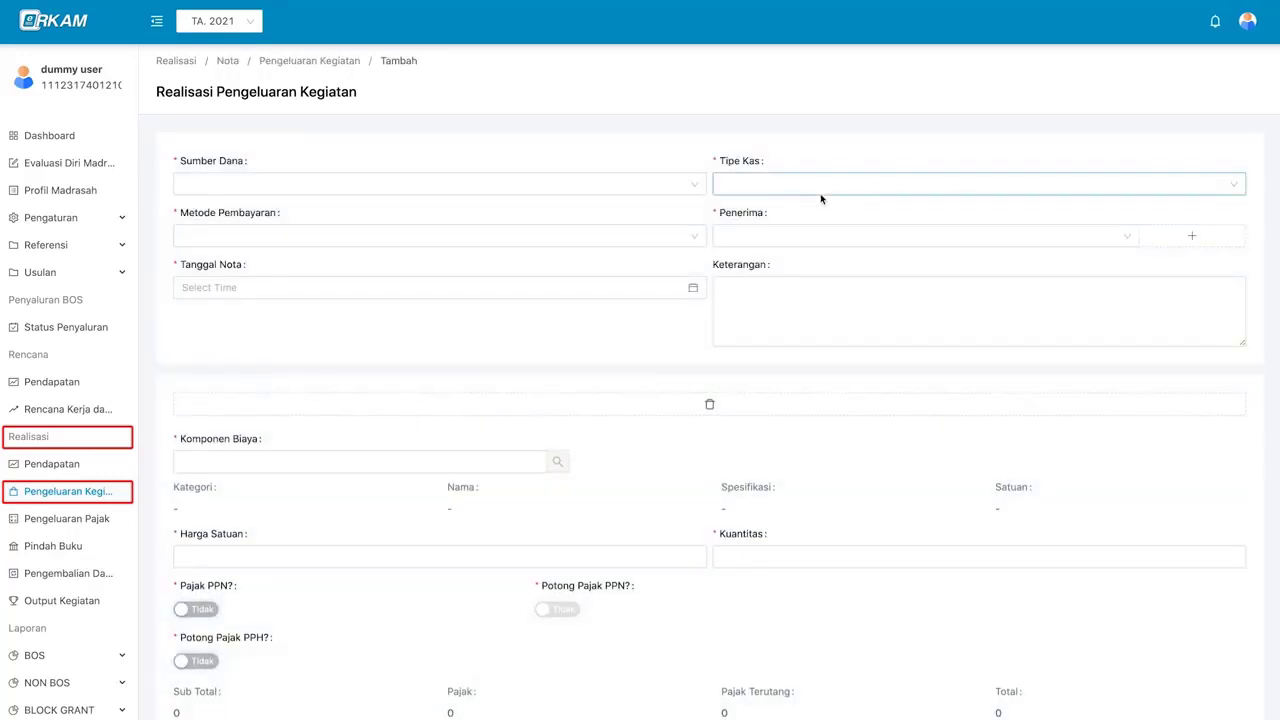
# - Set fund source APBN - BOS Semester 1, cash type Rekening Bank and the BANK BRI account
pyautogui.click(655, 190)
pyautogui.click(666, 208)
pyautogui.click(764, 184)
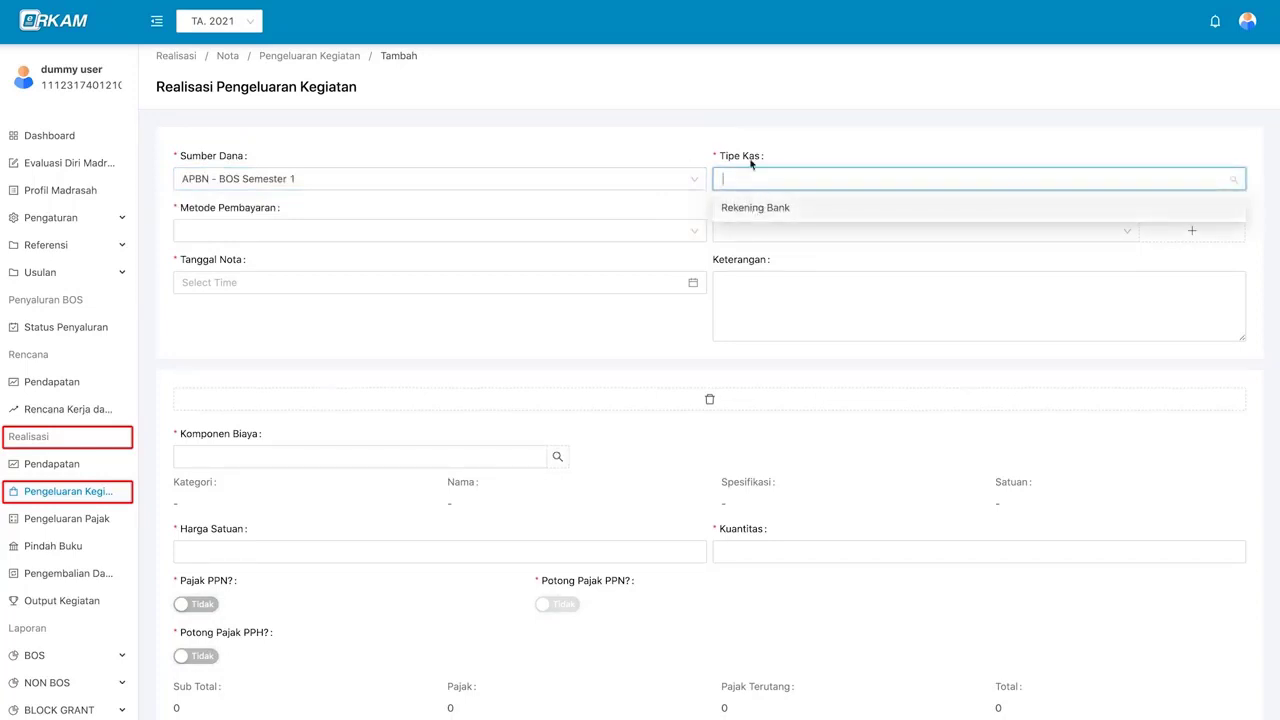
pyautogui.click(808, 217)
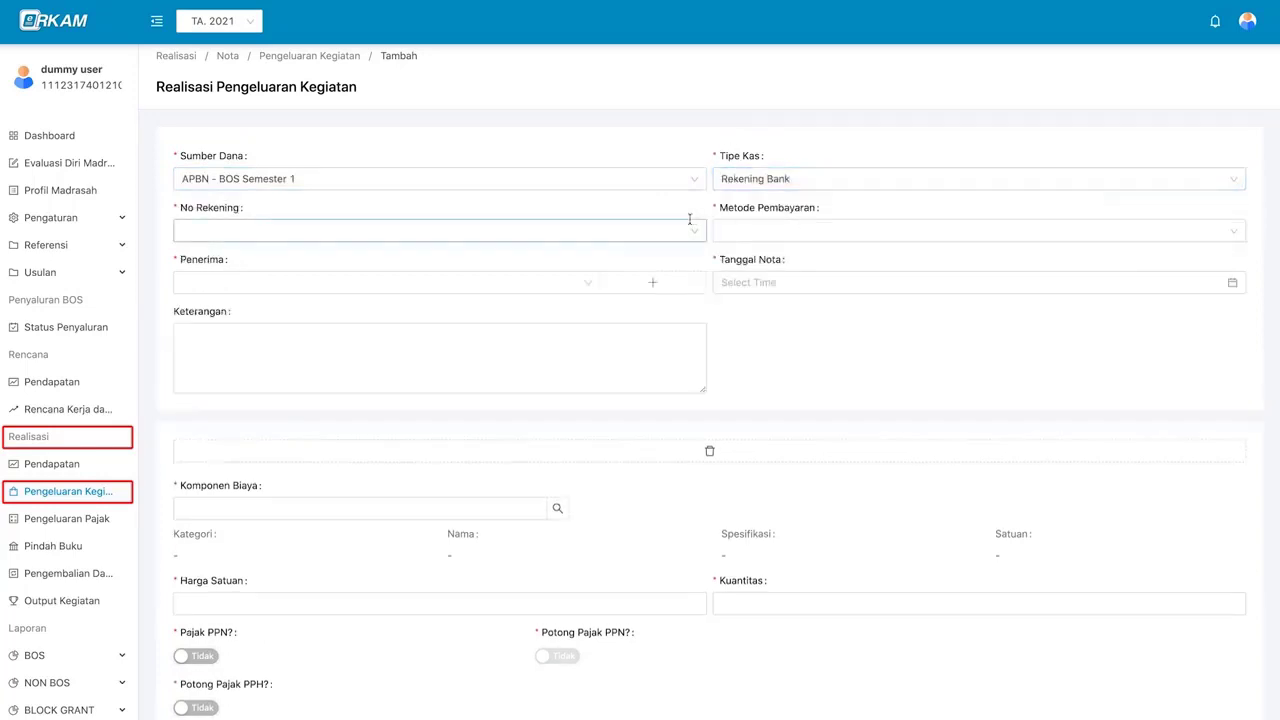
pyautogui.click(598, 235)
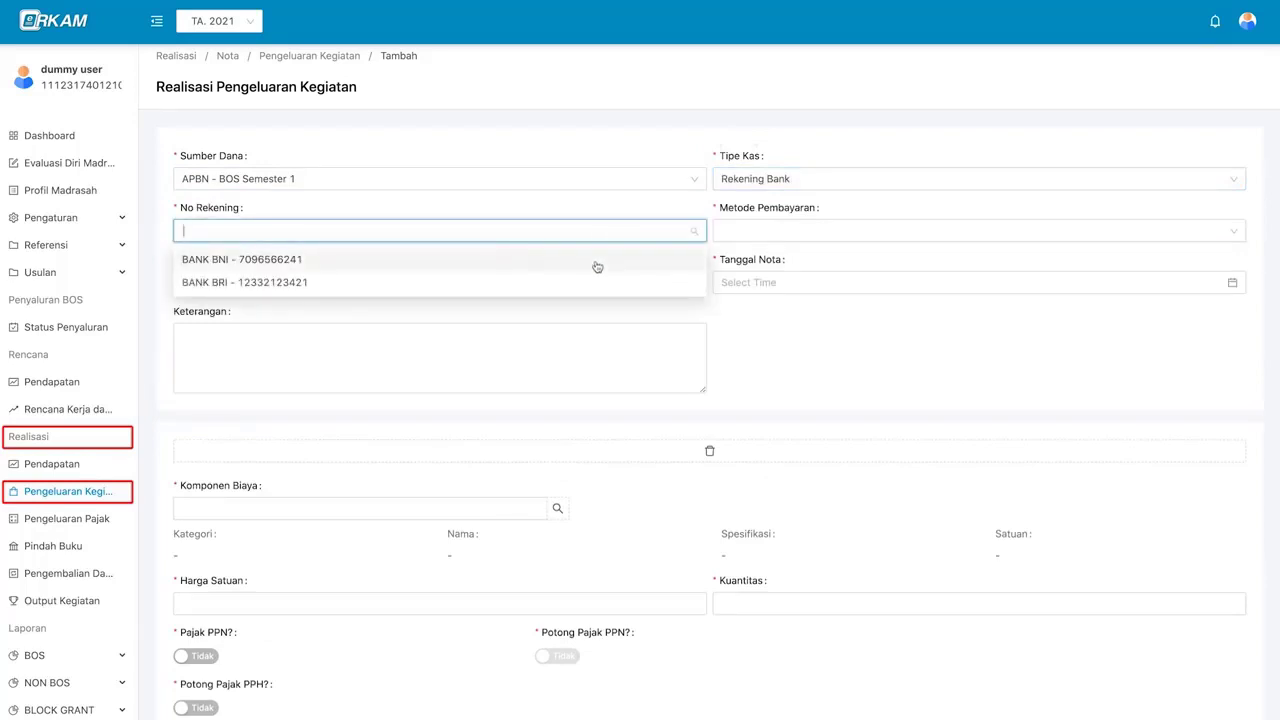
pyautogui.click(597, 265)
pyautogui.scroll(-1, 588, 281)
pyautogui.scroll(-3, 588, 281)
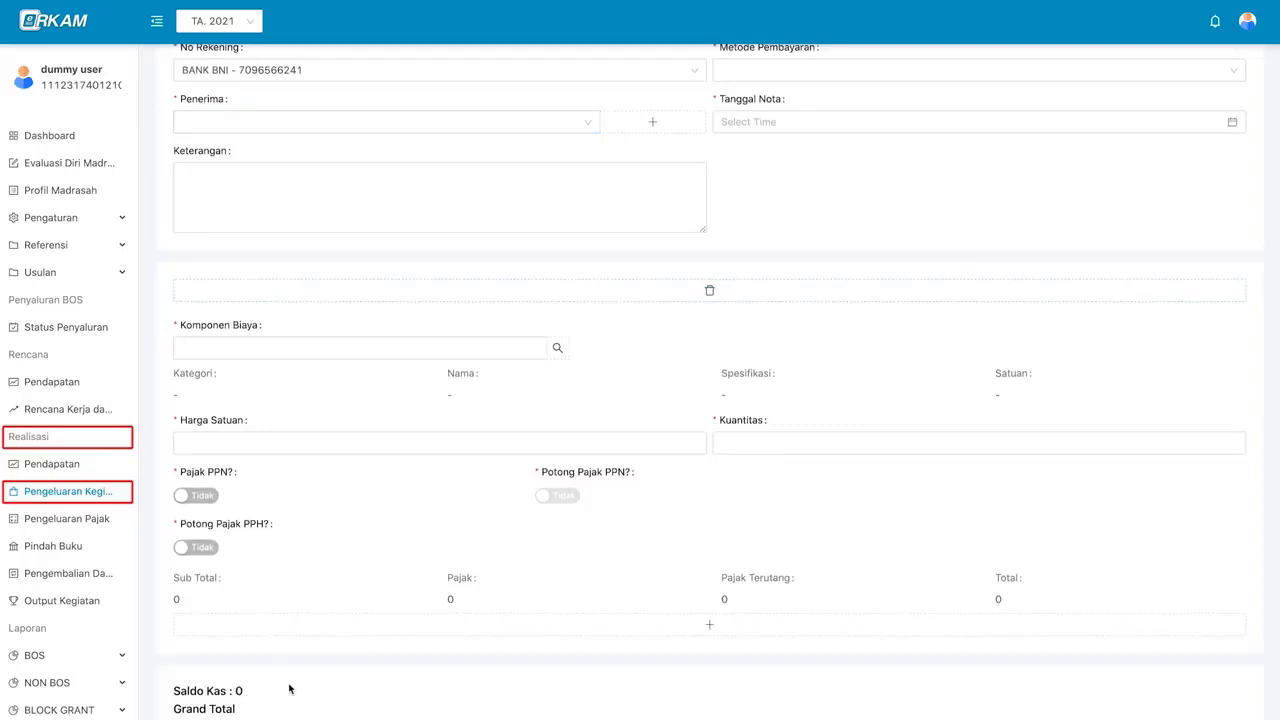
pyautogui.scroll(-3, 290, 690)
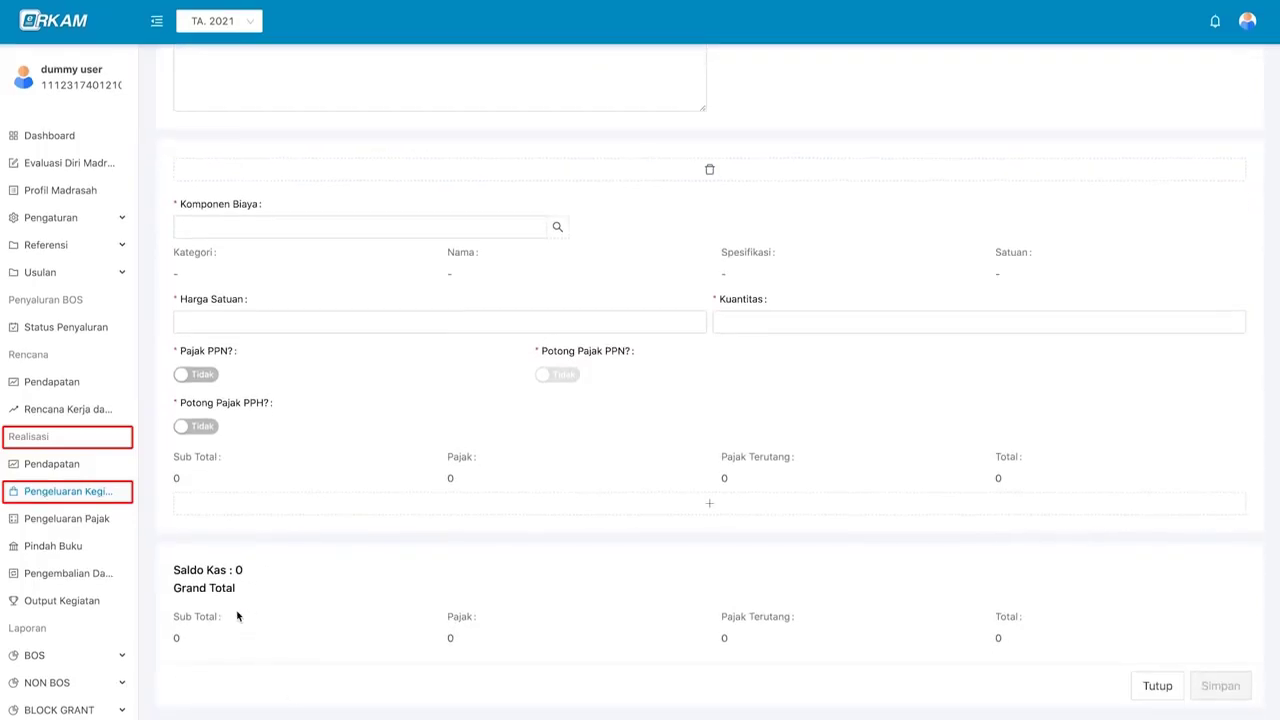
pyautogui.scroll(6, 297, 571)
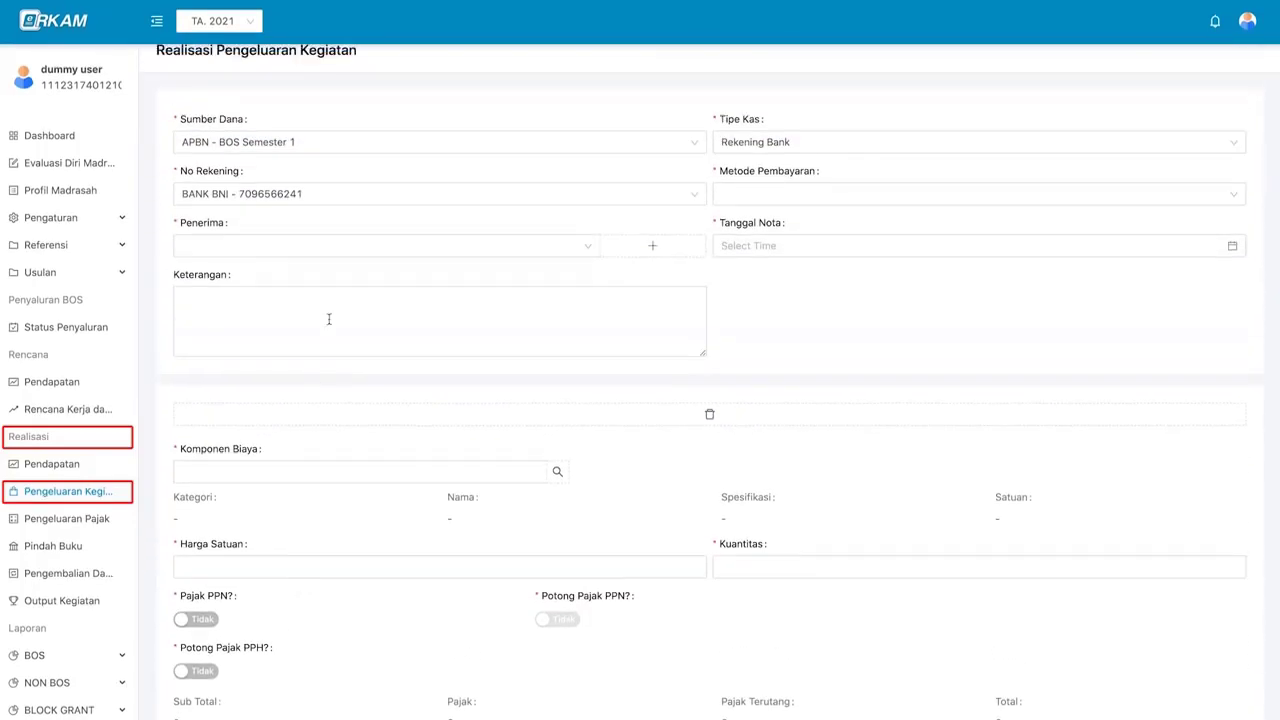
pyautogui.scroll(1, 760, 220)
# - Set the payment method to Transfer and check the recipient list for a suitable recipient
pyautogui.click(797, 237)
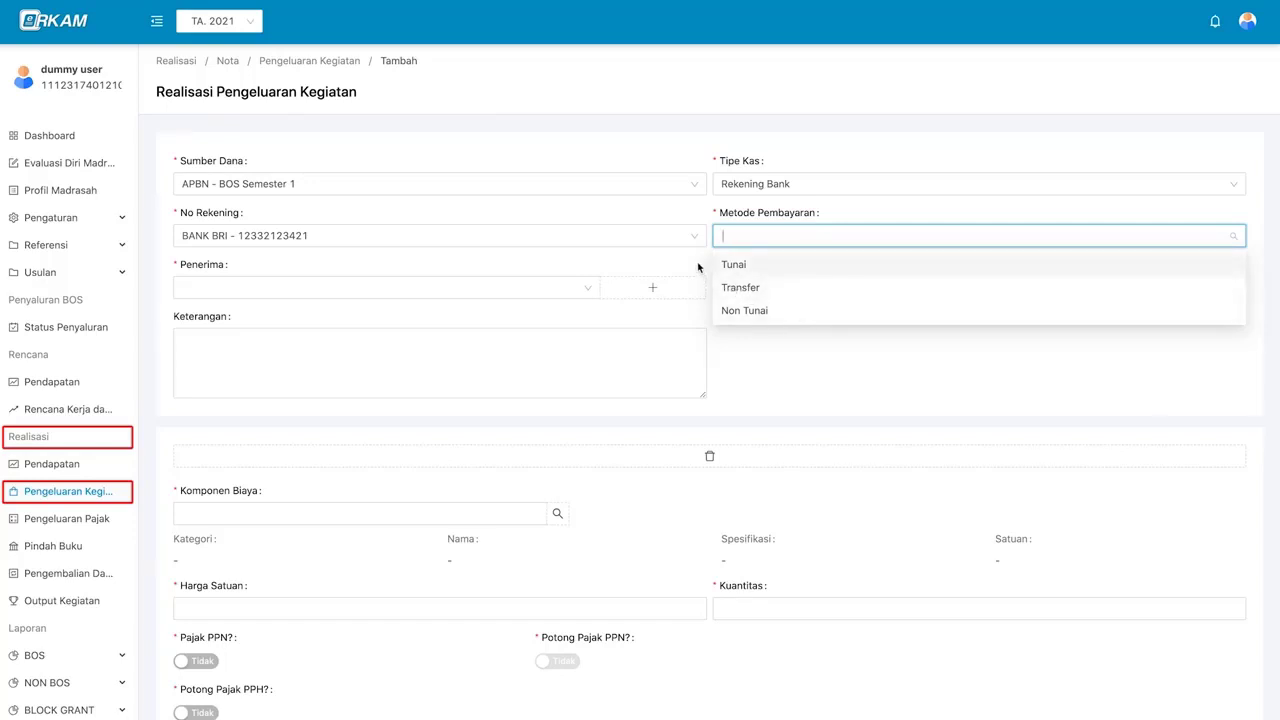
pyautogui.click(753, 288)
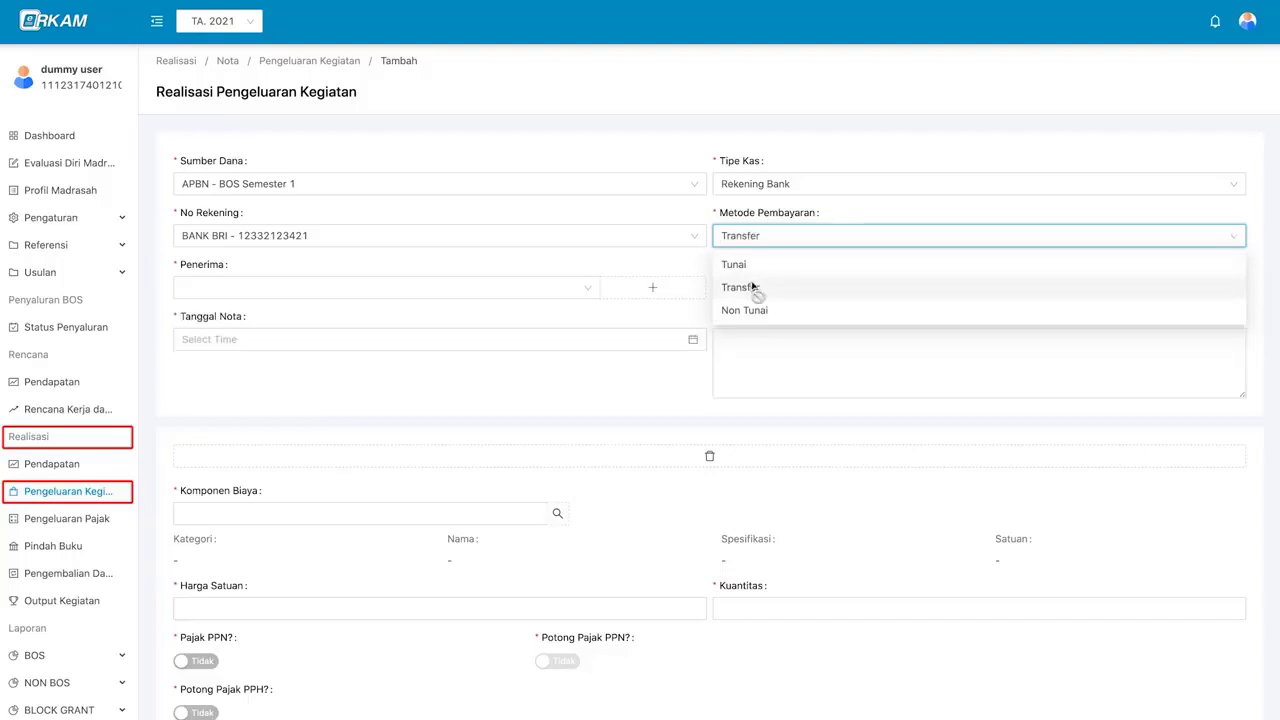
pyautogui.click(569, 288)
pyautogui.click(569, 288)
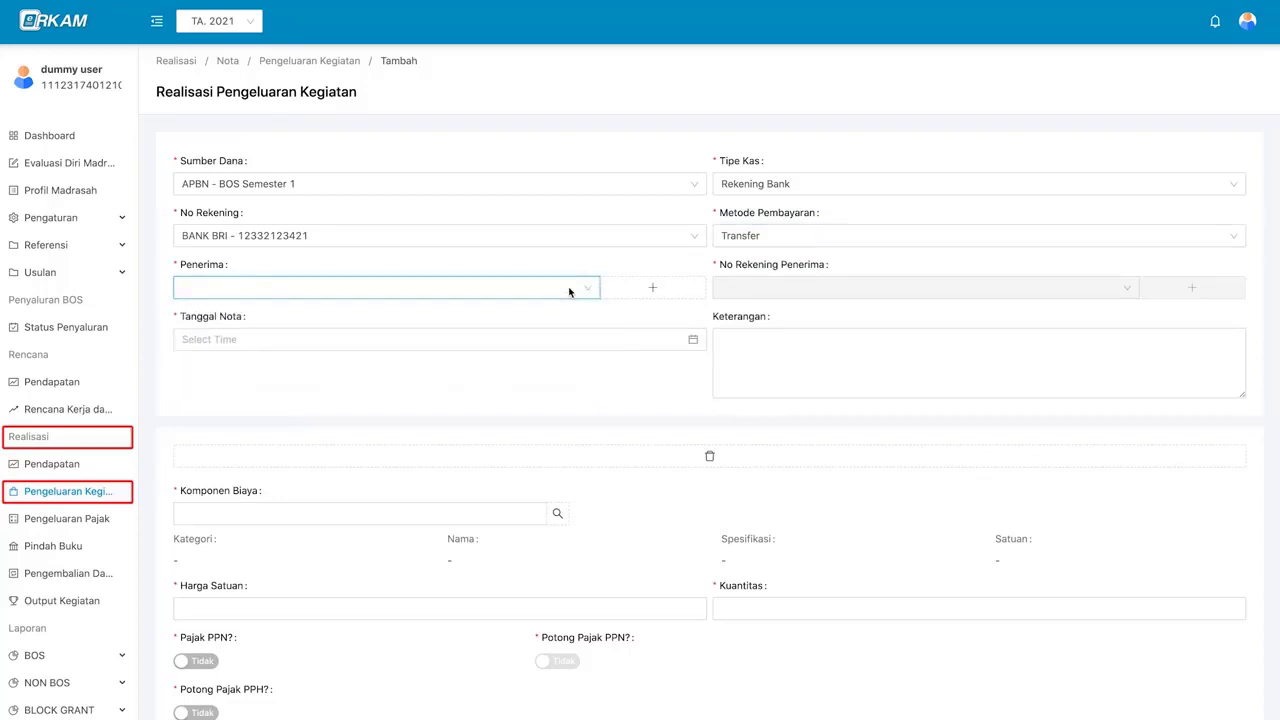
pyautogui.click(569, 291)
pyautogui.click(687, 296)
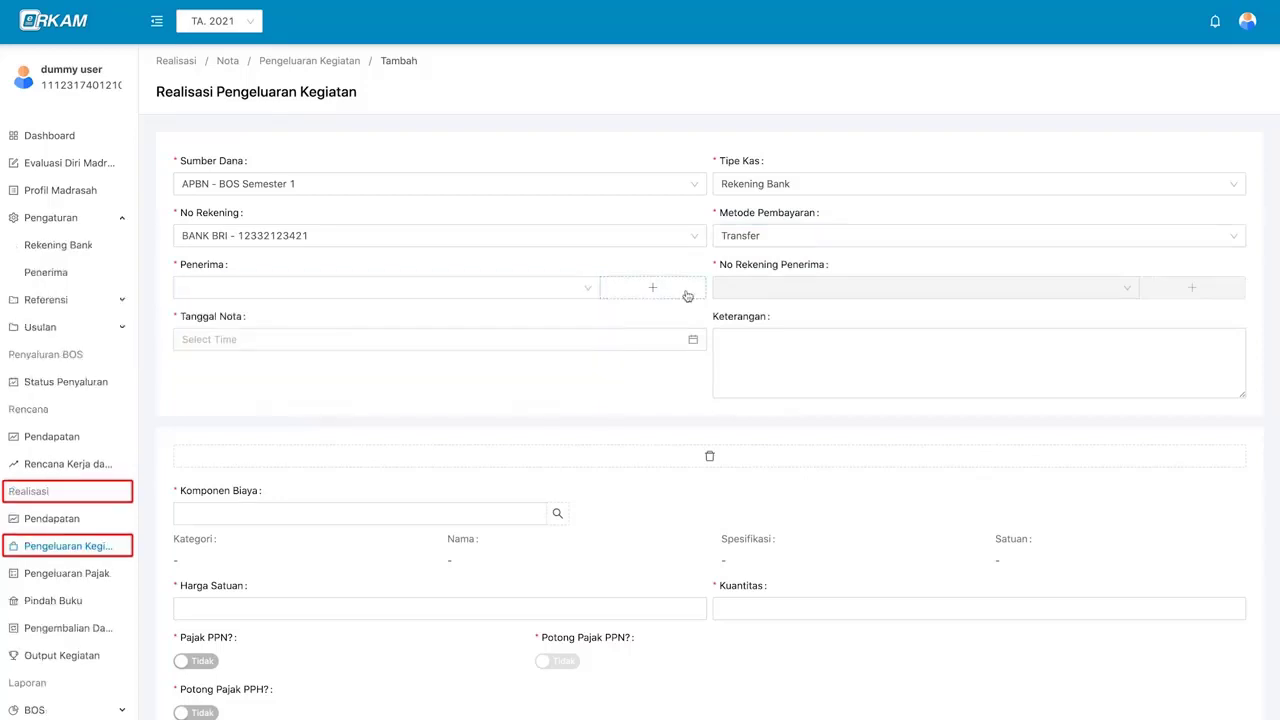
# - Start a new Individu recipient and enter their name, e-mail and NPWP number
pyautogui.click(687, 296)
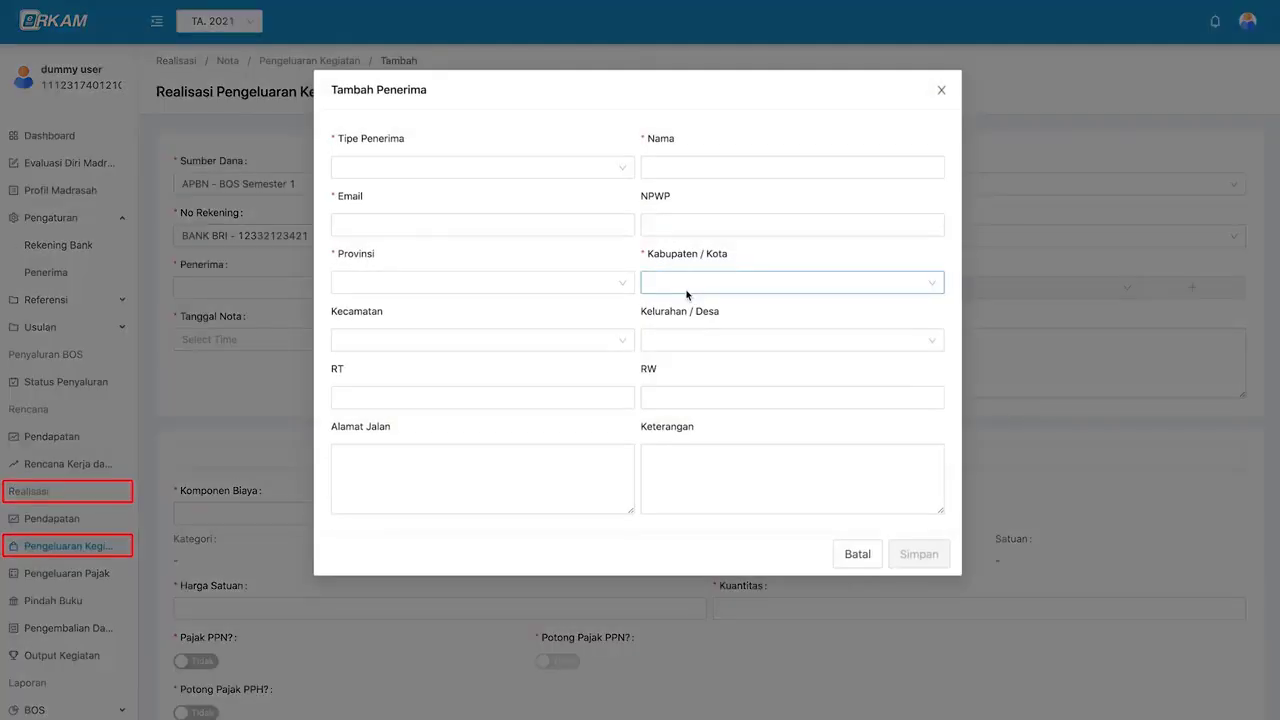
pyautogui.click(599, 172)
pyautogui.click(589, 217)
pyautogui.click(684, 165)
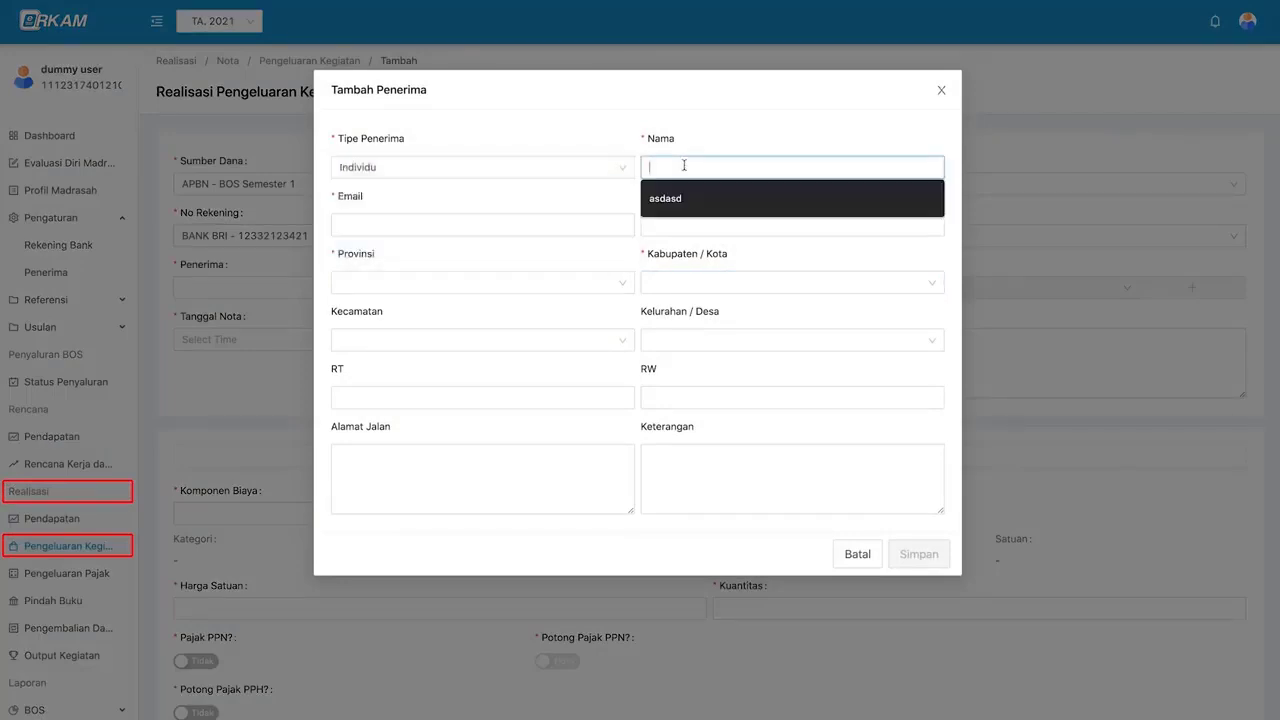
pyautogui.write('d')
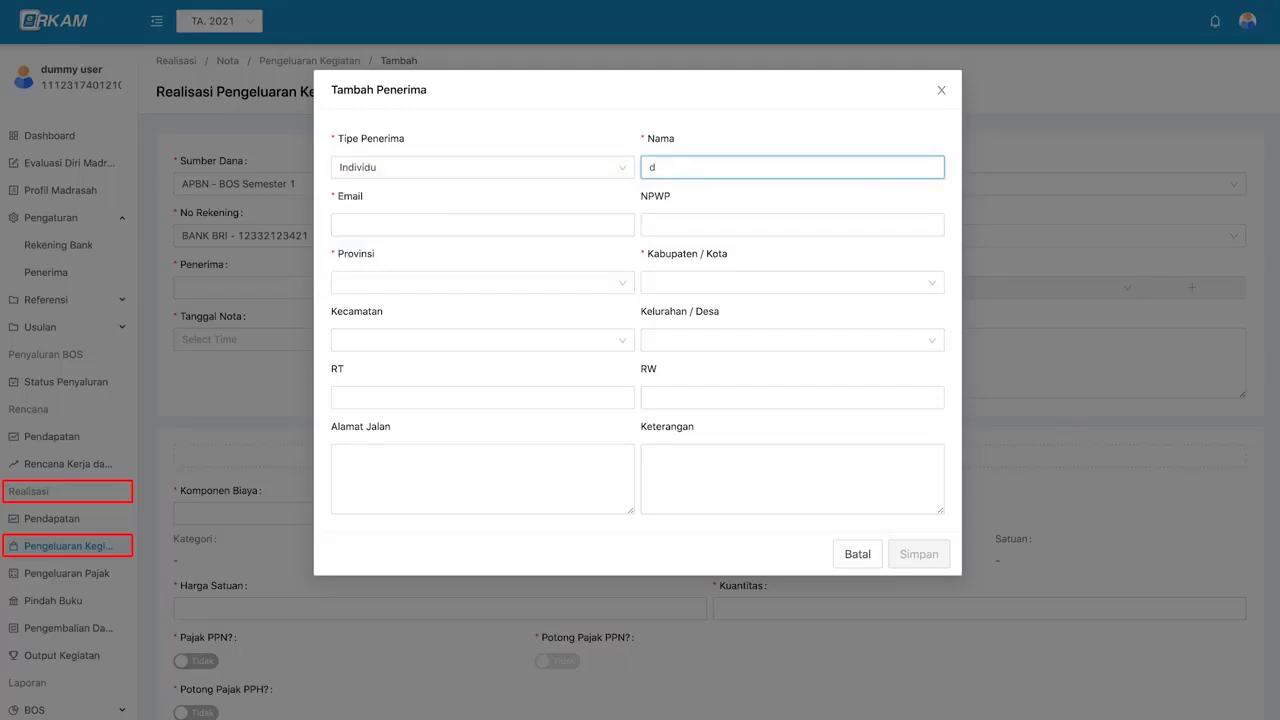
pyautogui.write('oni')
pyautogui.press('Tab')
pyautogui.press('Tab')
# - Give the recipient a DKI Jakarta, Kota Jakarta Selatan, Tebet, Tebet Barat address with RT, RW, street, and save
pyautogui.click(486, 281)
pyautogui.scroll(-3, 484, 346)
pyautogui.click(484, 350)
pyautogui.click(650, 284)
pyautogui.click(663, 403)
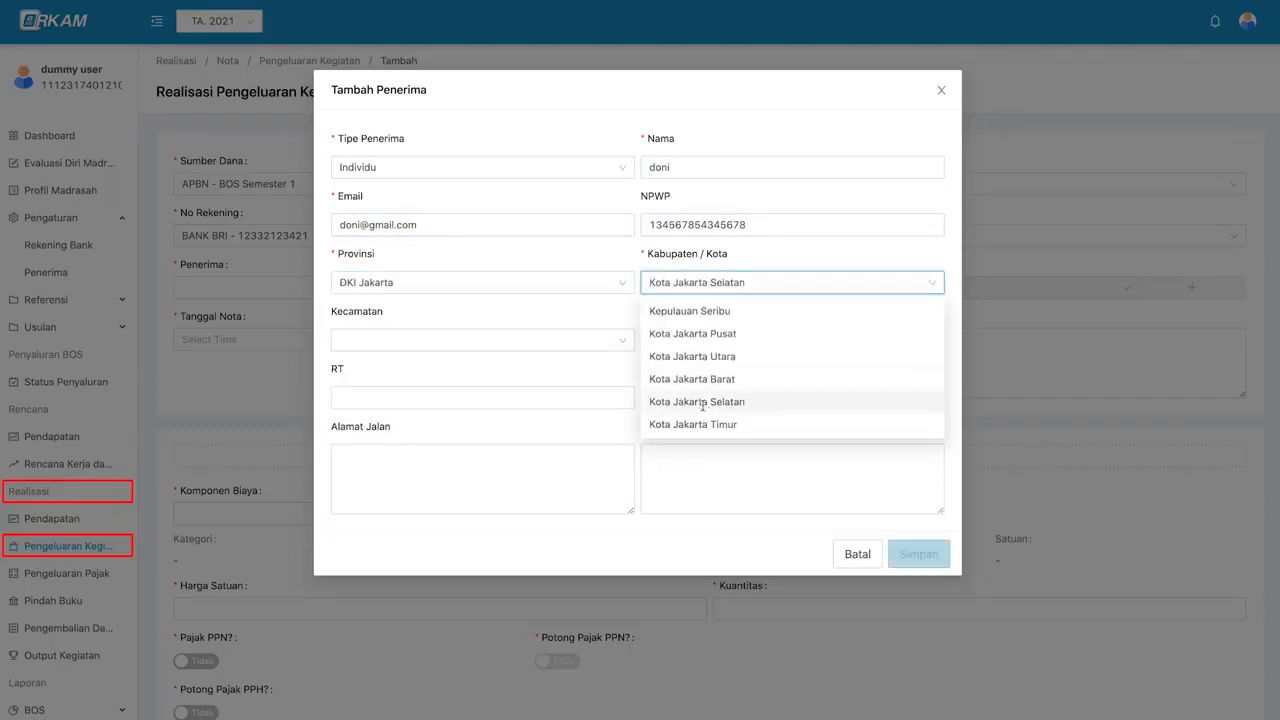
pyautogui.click(563, 340)
pyautogui.click(600, 374)
pyautogui.click(688, 340)
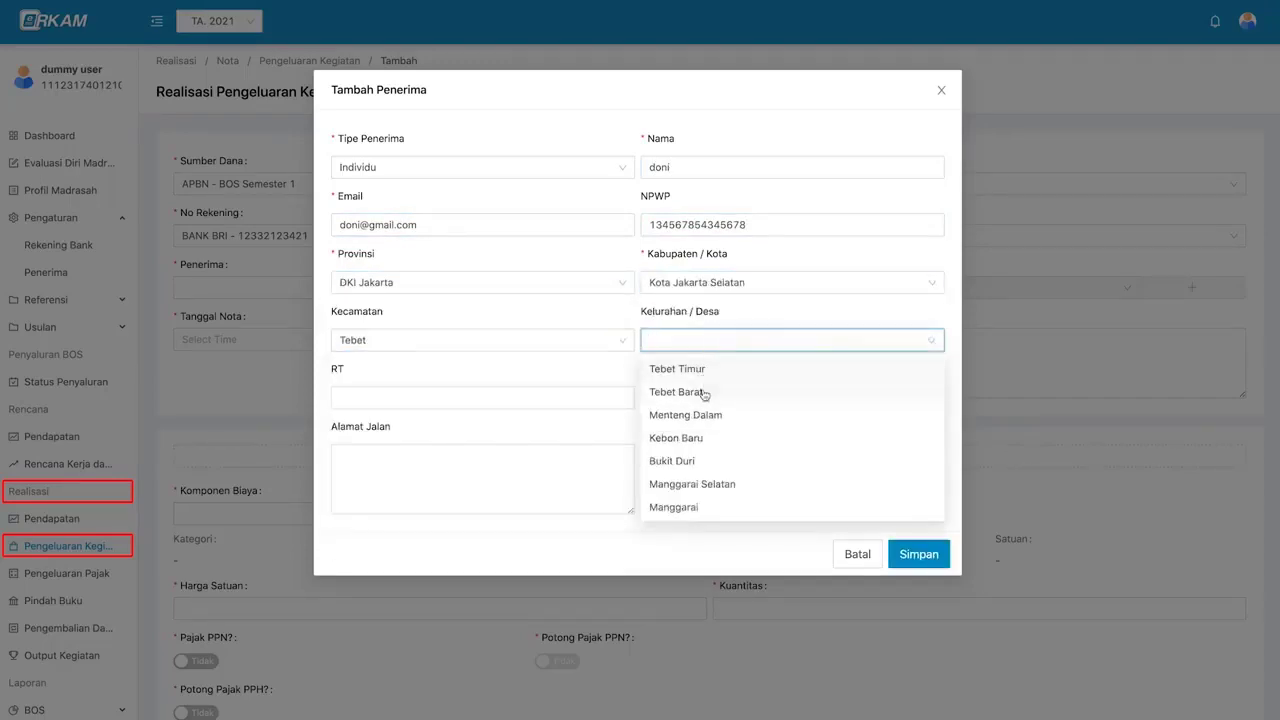
pyautogui.click(703, 394)
pyautogui.click(551, 397)
pyautogui.write('1')
pyautogui.press('Tab')
pyautogui.write('3')
pyautogui.click(569, 470)
pyautogui.write('jl guru suma')
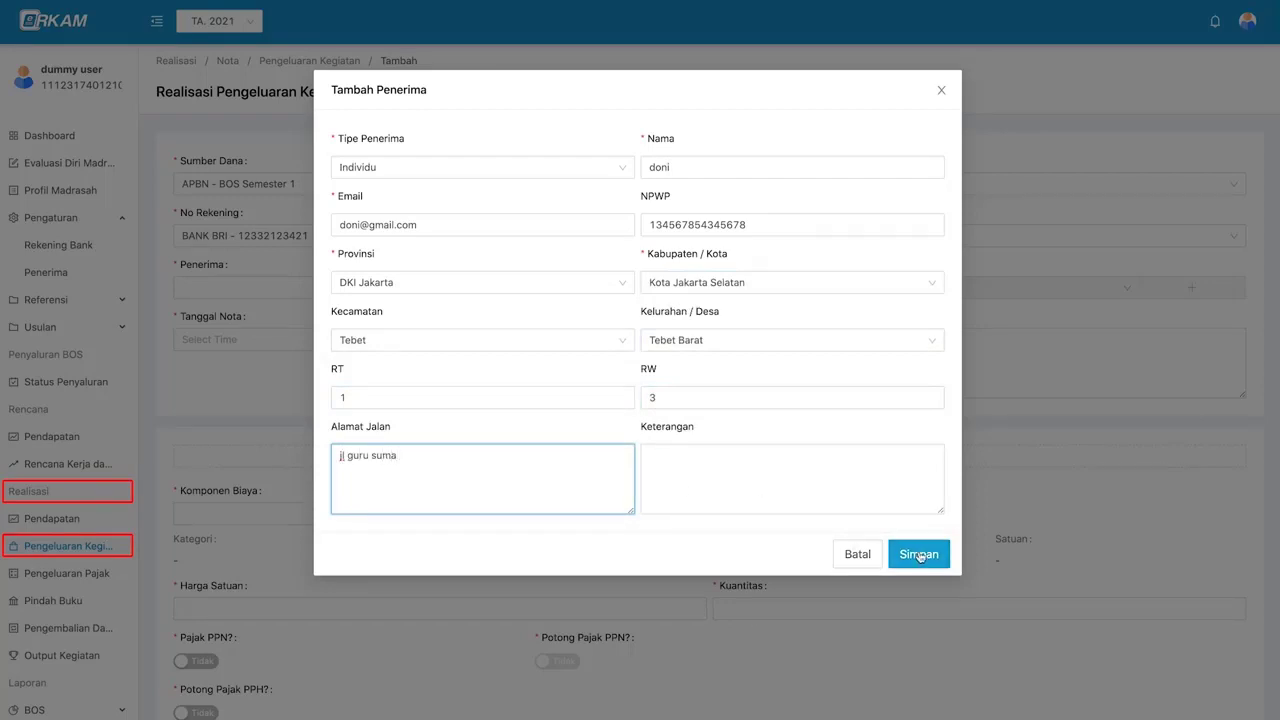
pyautogui.click(919, 554)
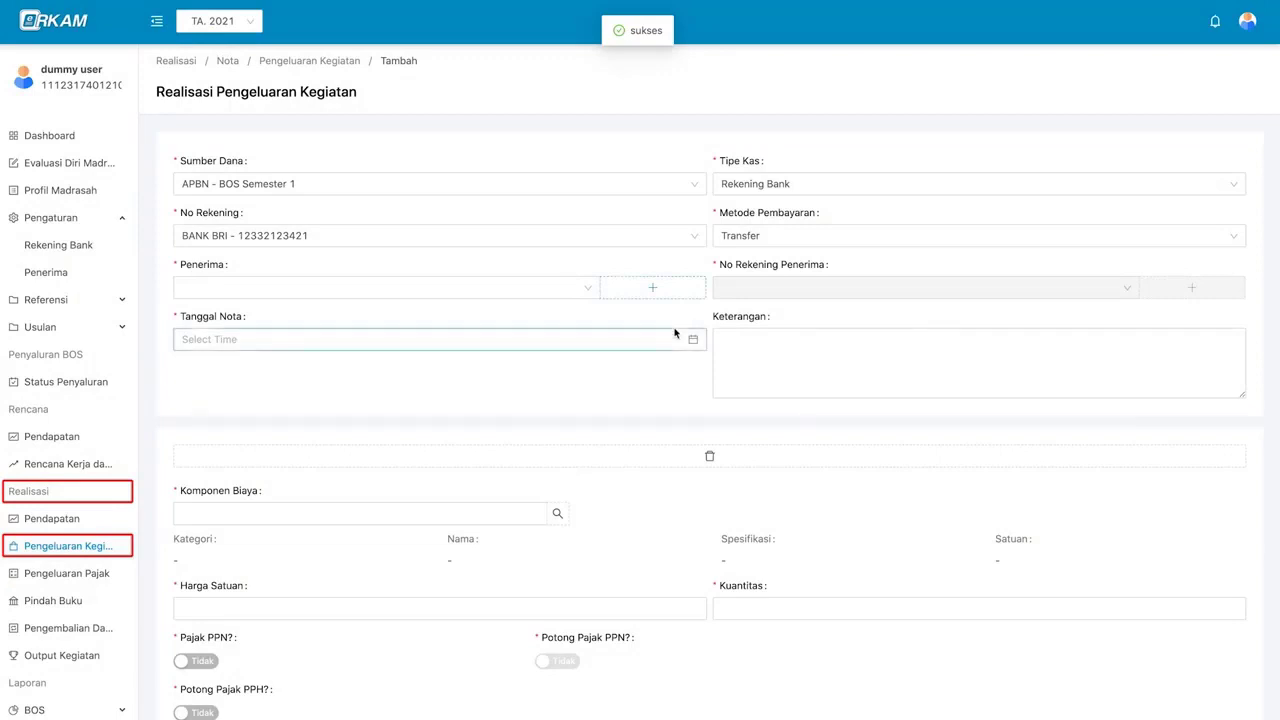
# - Select the newly added recipient and confirm it has no saved bank account yet
pyautogui.click(557, 290)
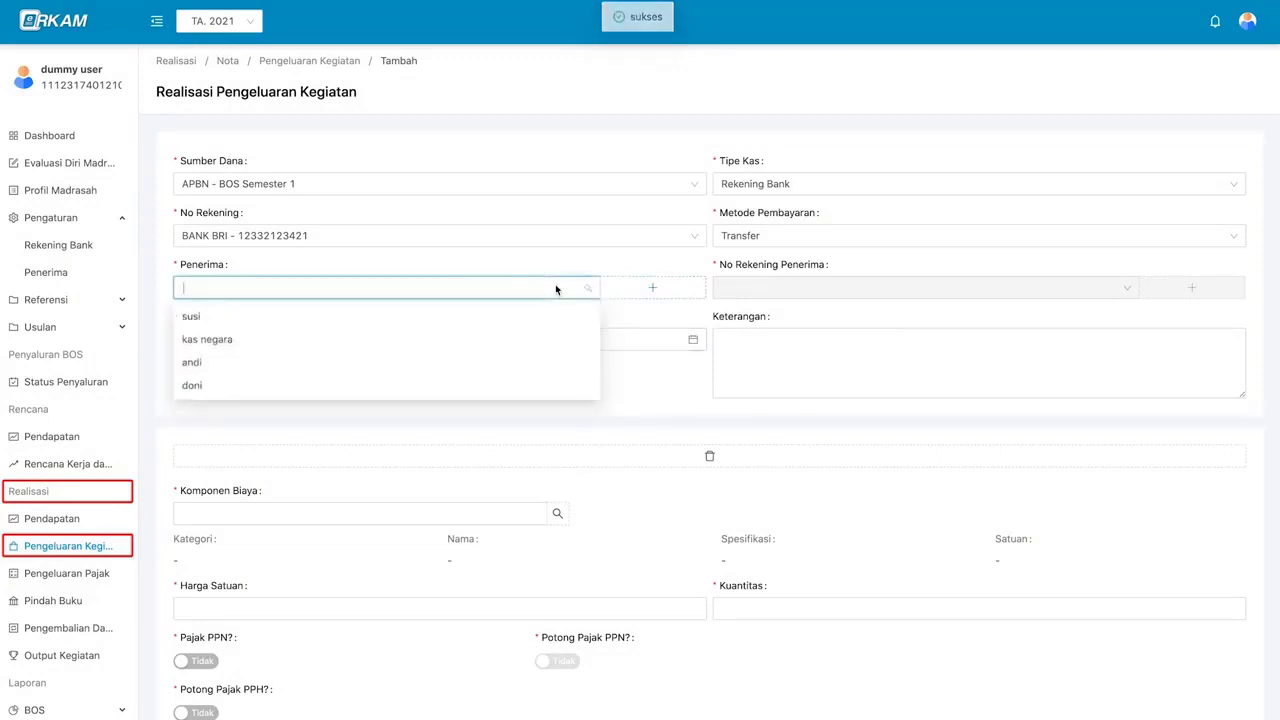
pyautogui.click(552, 386)
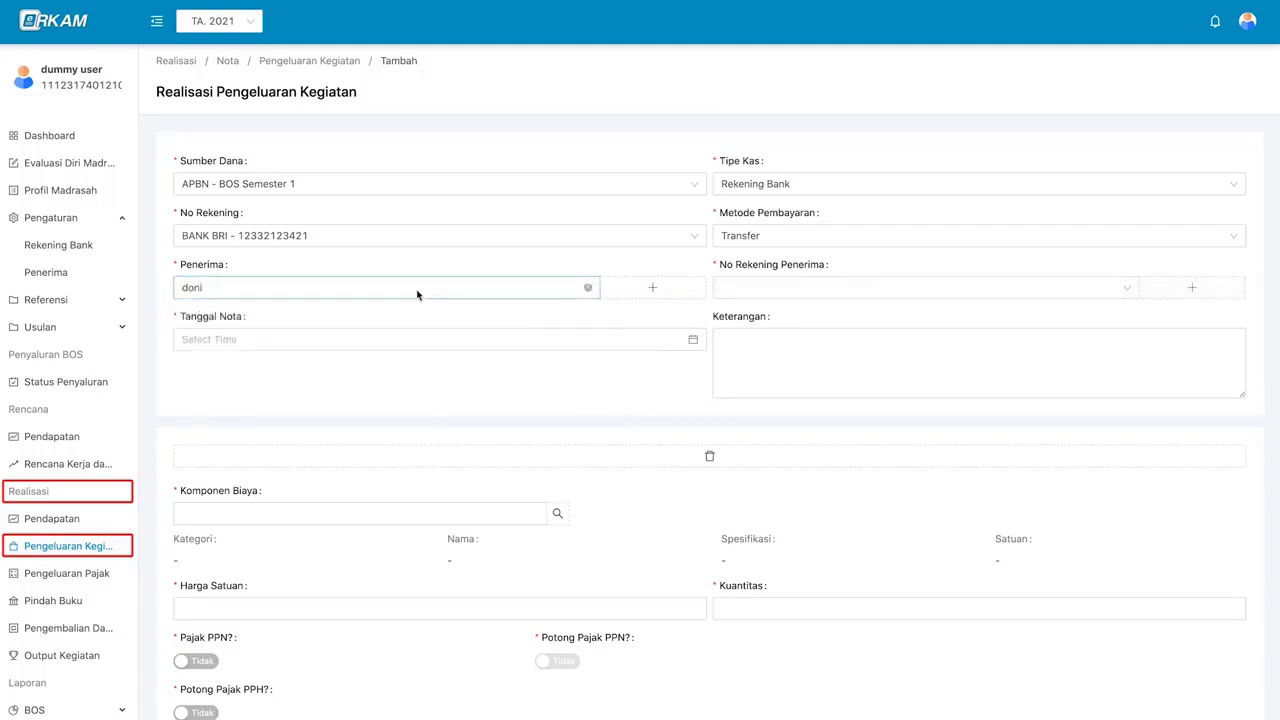
pyautogui.click(788, 290)
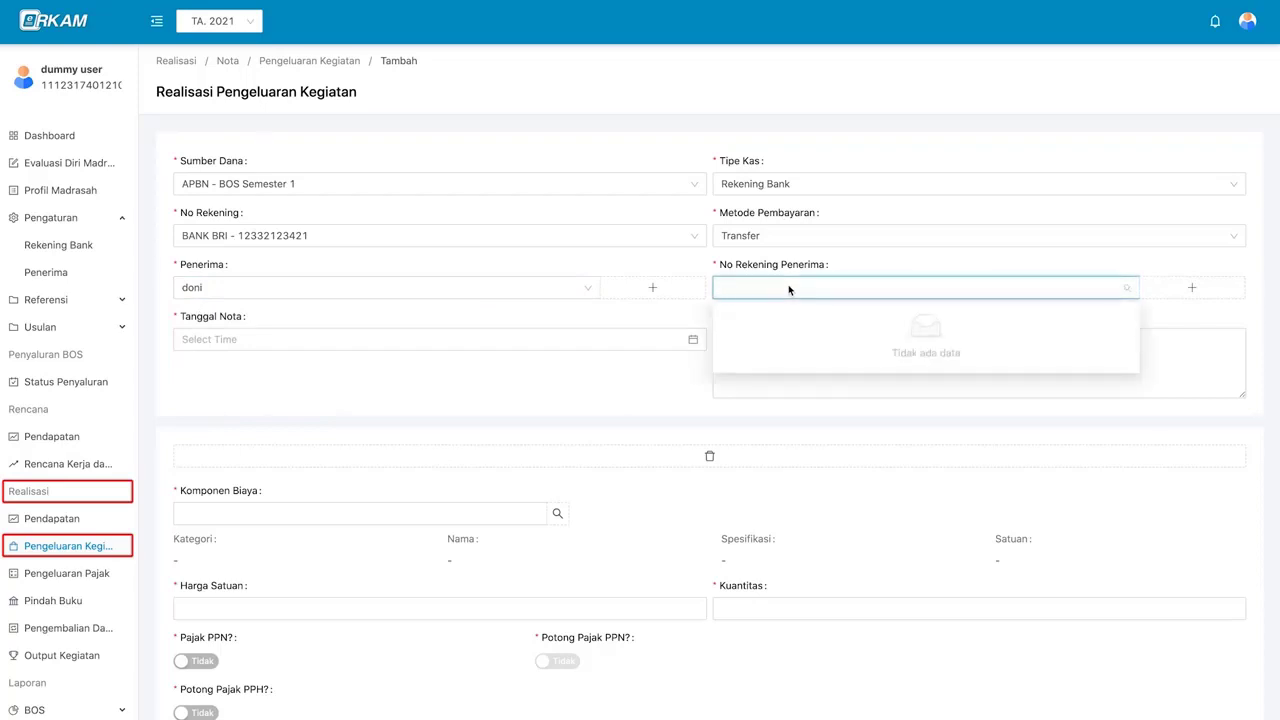
pyautogui.click(789, 290)
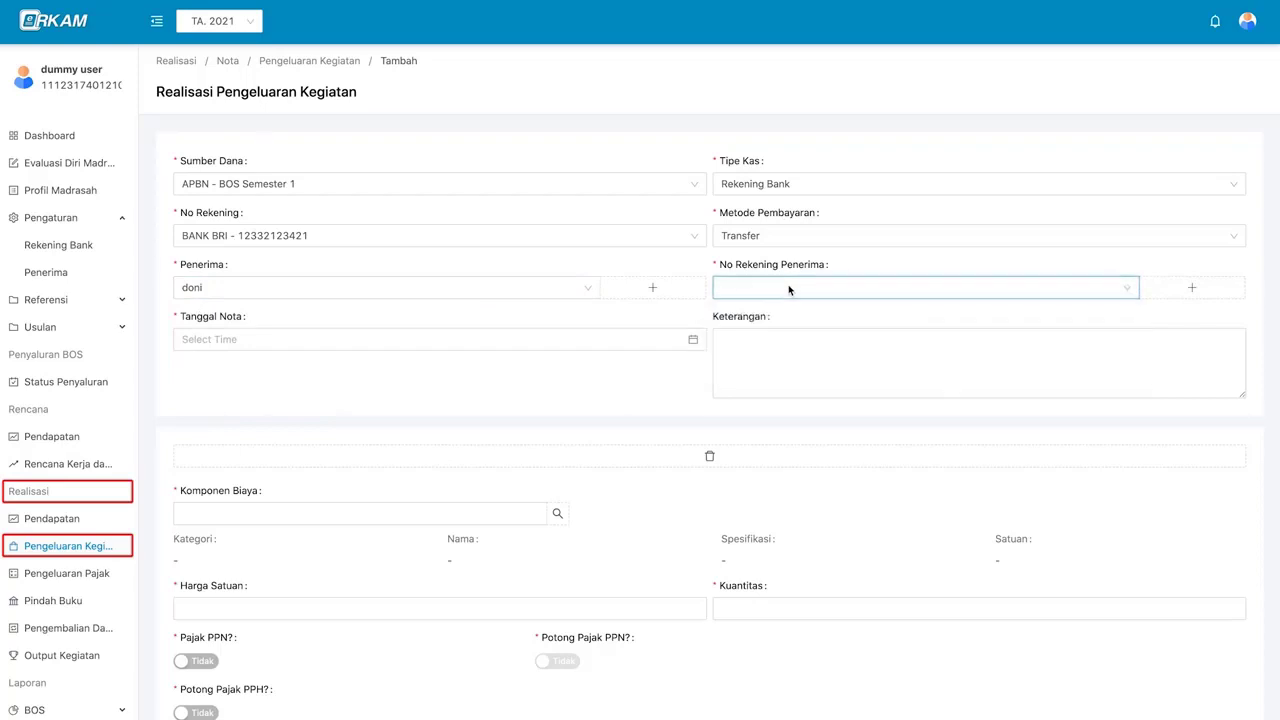
# - Add and save a 002 - BANK BRI account with the recipient's account number and holder name
pyautogui.click(1216, 291)
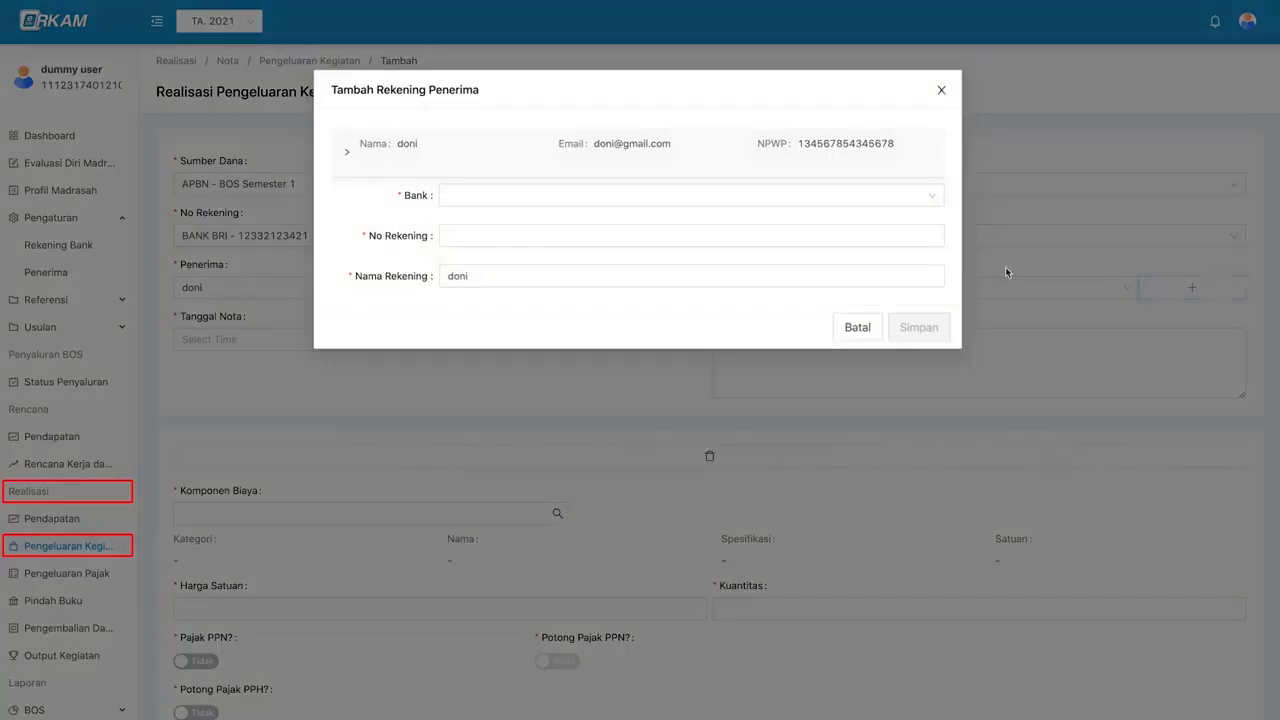
pyautogui.click(717, 196)
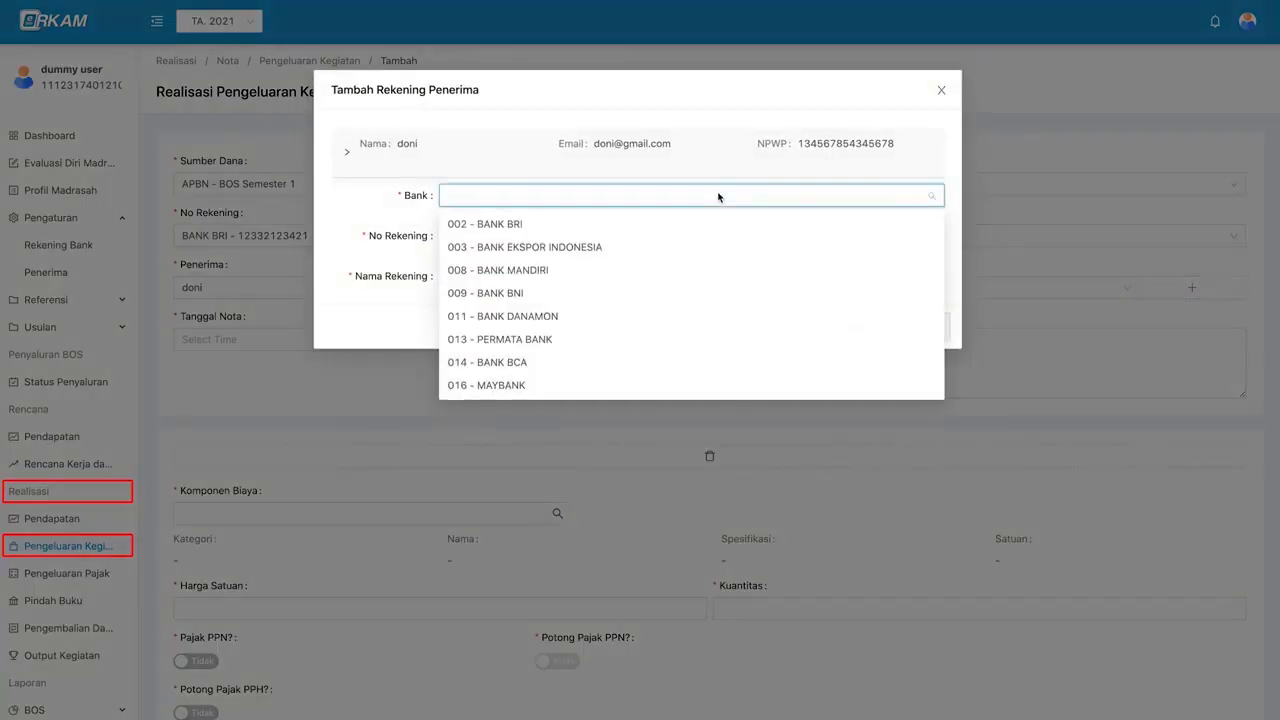
pyautogui.scroll(-5, 714, 290)
pyautogui.scroll(5, 714, 313)
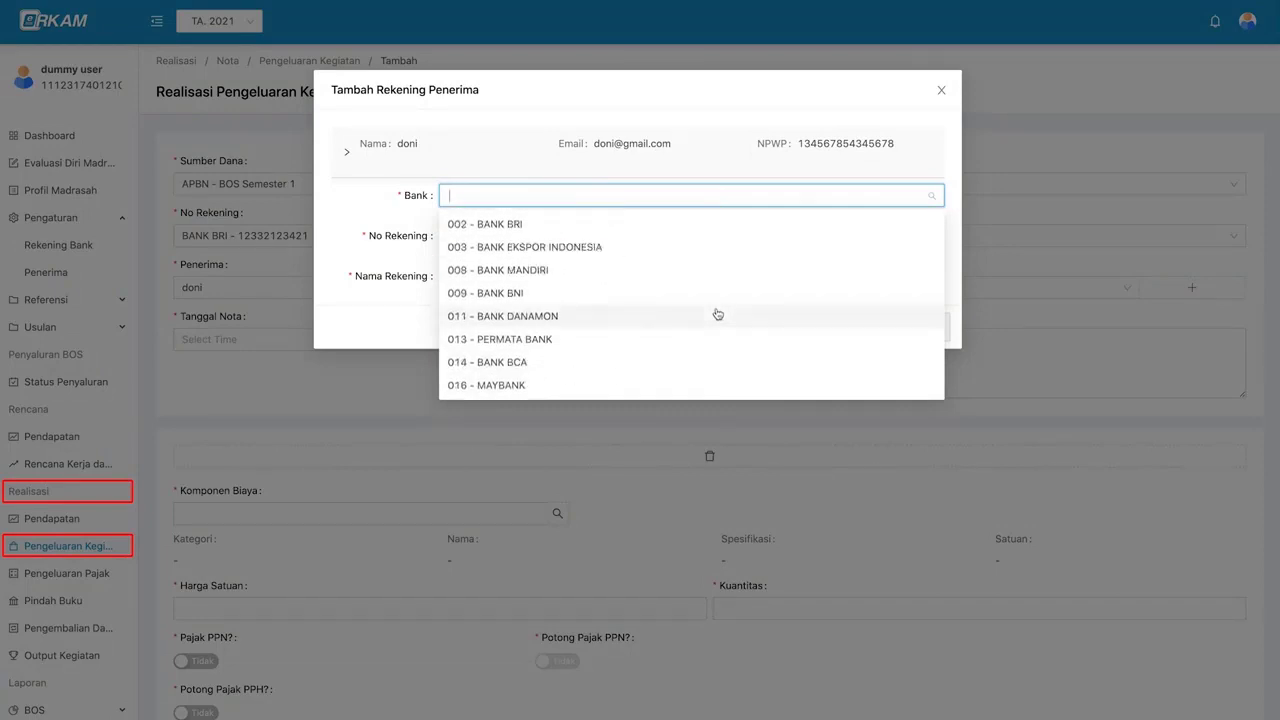
pyautogui.click(702, 224)
pyautogui.click(583, 237)
pyautogui.click(523, 277)
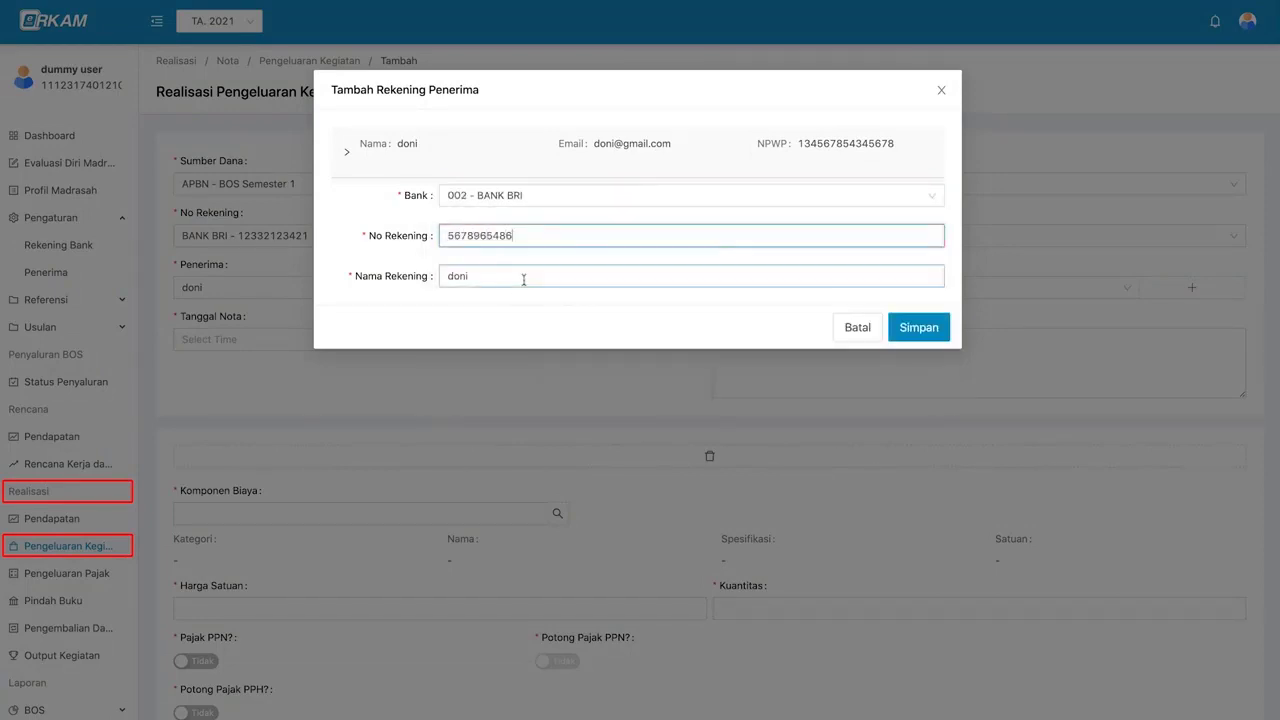
pyautogui.click(918, 328)
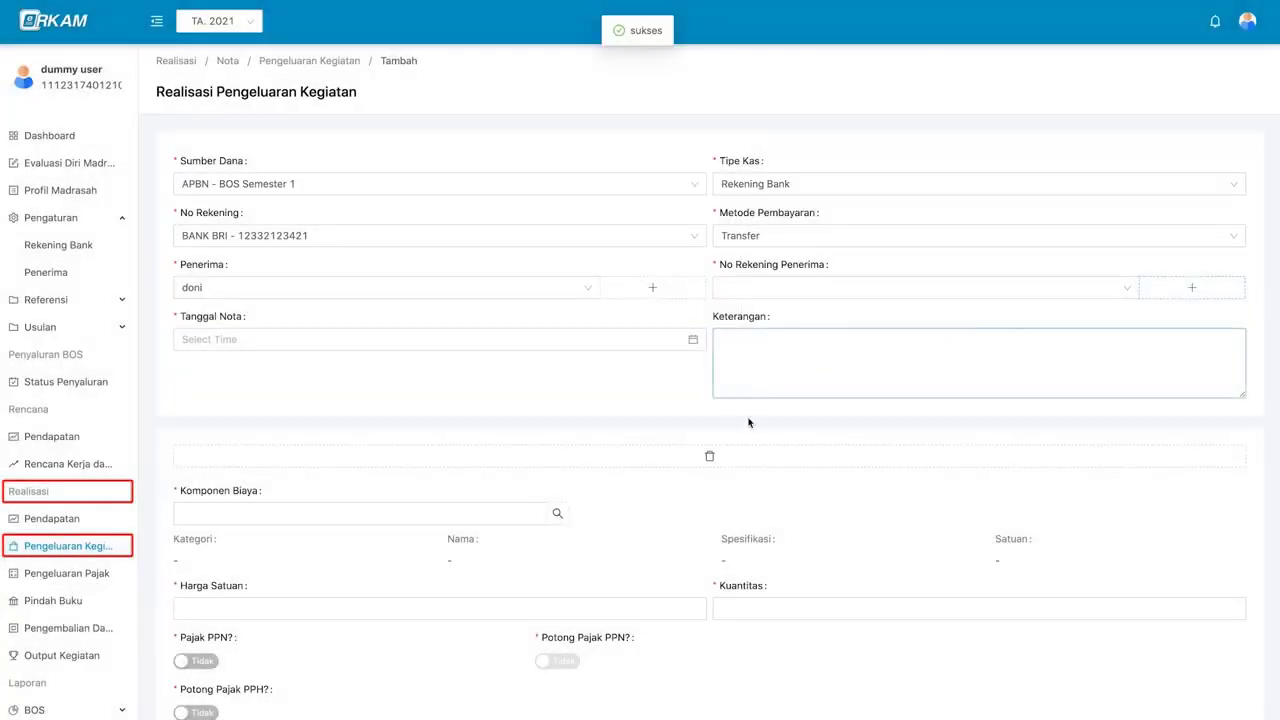
# - Use the recipient's BANK BRI account and set the nota date to 8 January 2021
pyautogui.click(813, 287)
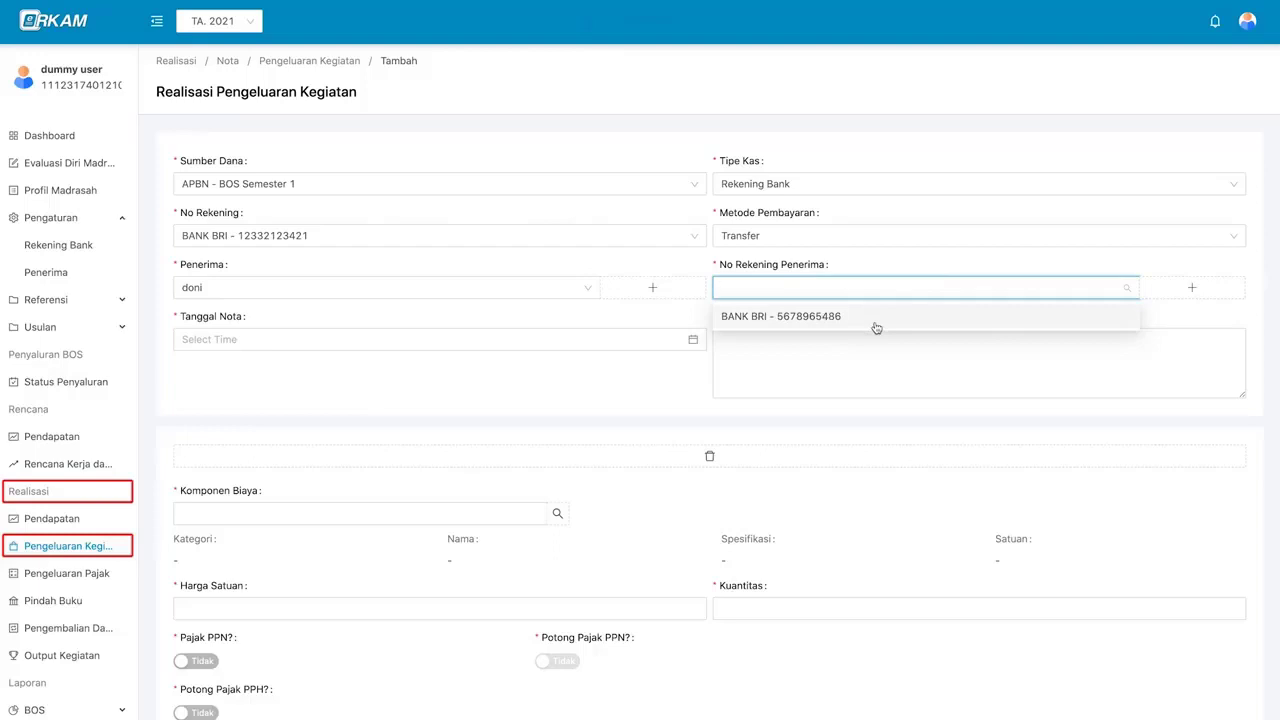
pyautogui.click(876, 328)
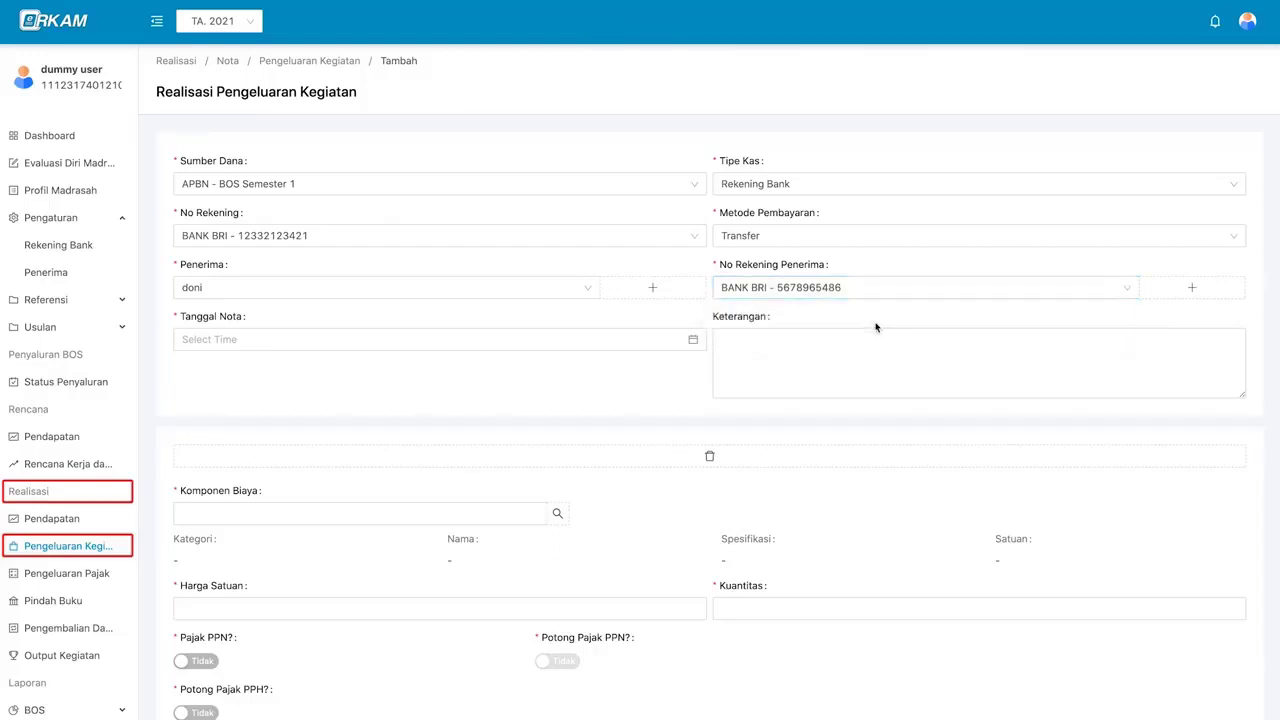
pyautogui.click(592, 337)
pyautogui.click(323, 443)
pyautogui.click(471, 561)
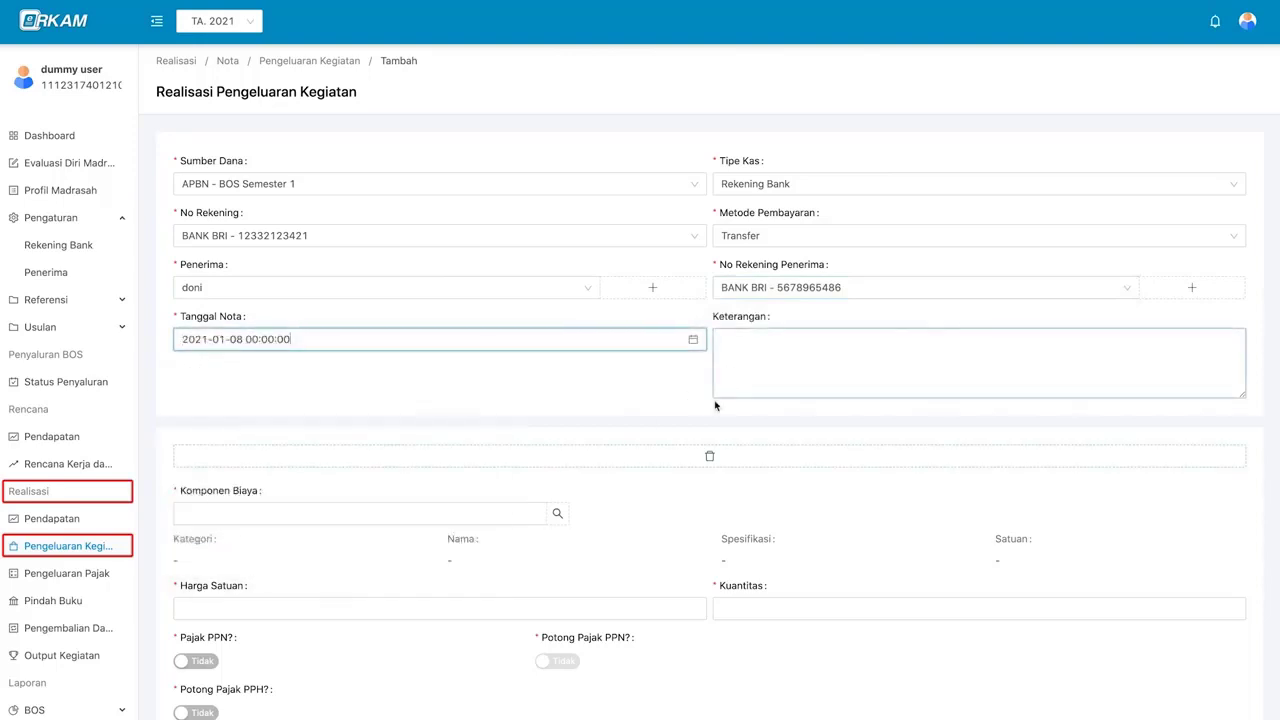
pyautogui.scroll(-1, 710, 404)
pyautogui.scroll(-2, 688, 362)
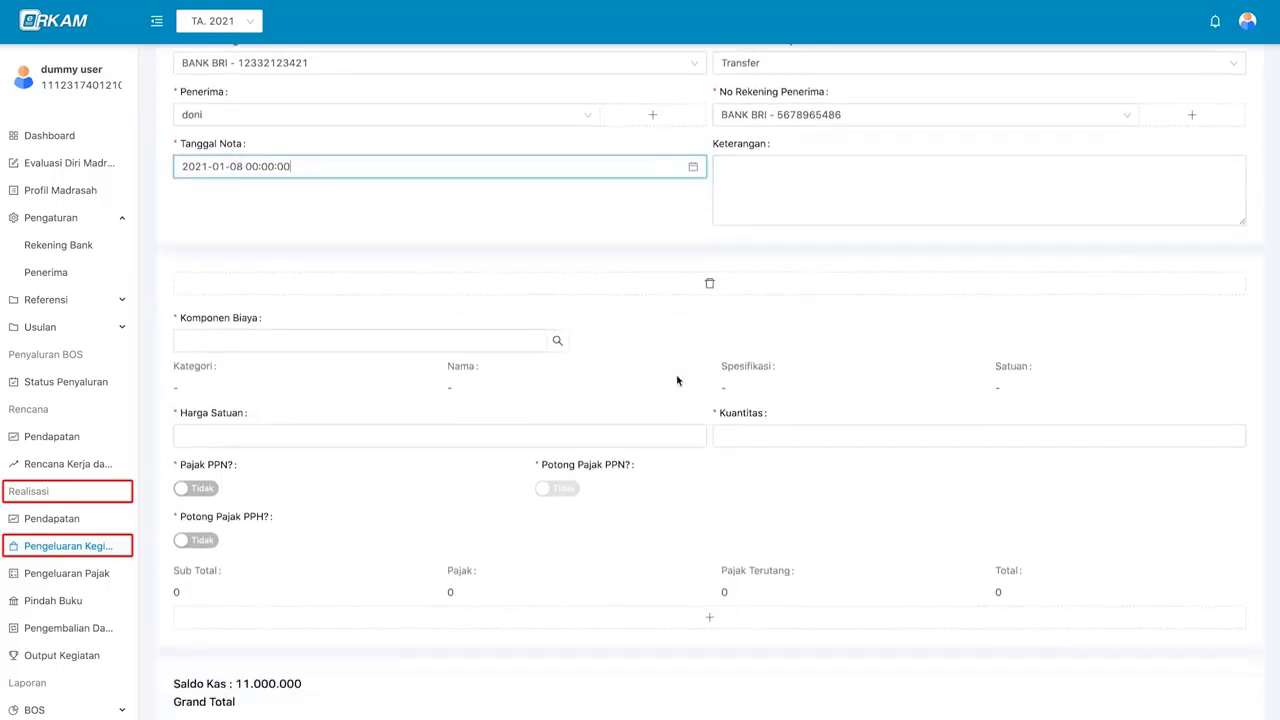
pyautogui.scroll(1, 677, 371)
# - Add Kertas HVS A4, 70 gram as the cost component under PENGEMBANGAN STANDAR ISI, Pengelolaan Kurikulum 2013
pyautogui.click(557, 286)
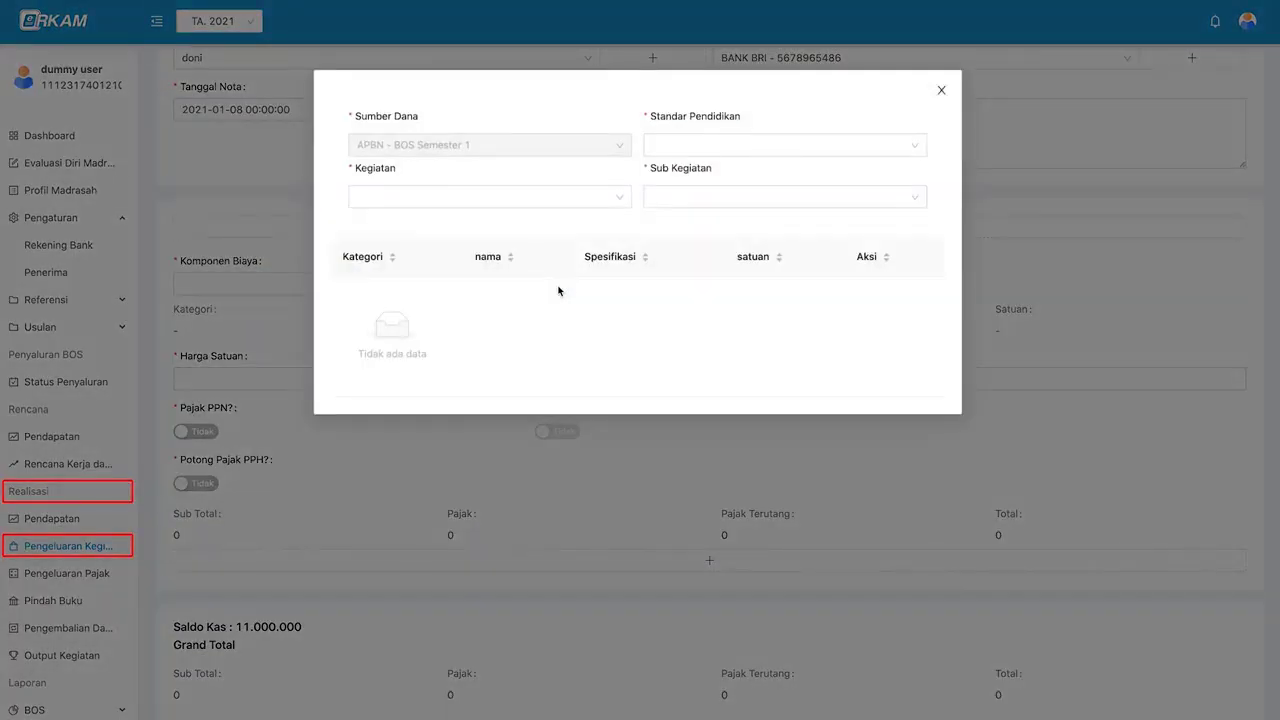
pyautogui.click(660, 148)
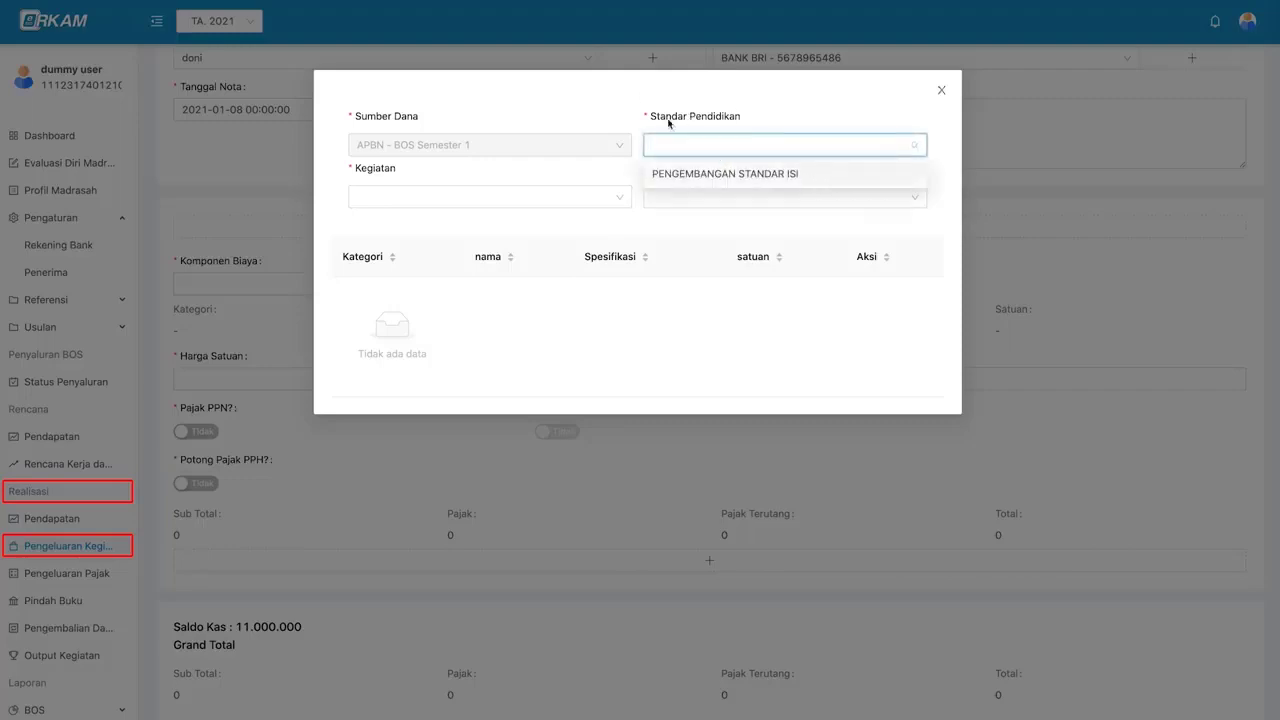
pyautogui.click(814, 173)
pyautogui.click(828, 155)
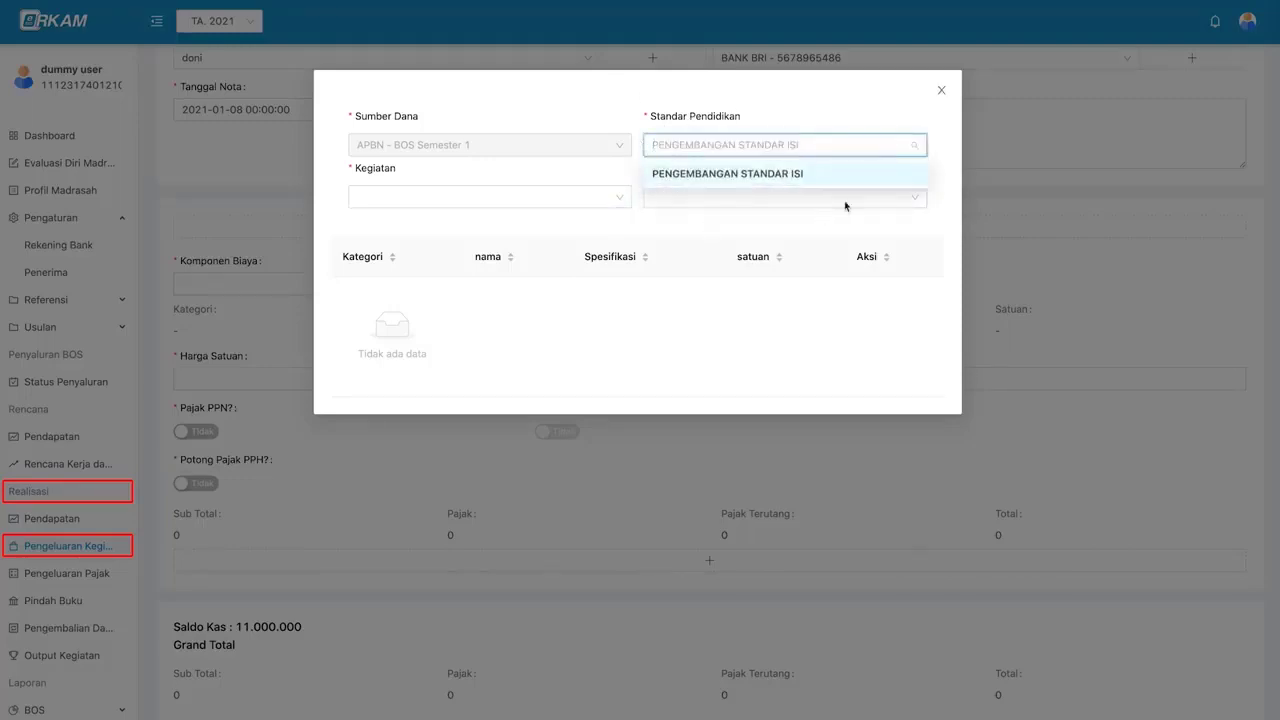
pyautogui.click(610, 197)
pyautogui.click(583, 222)
pyautogui.click(717, 197)
pyautogui.click(720, 230)
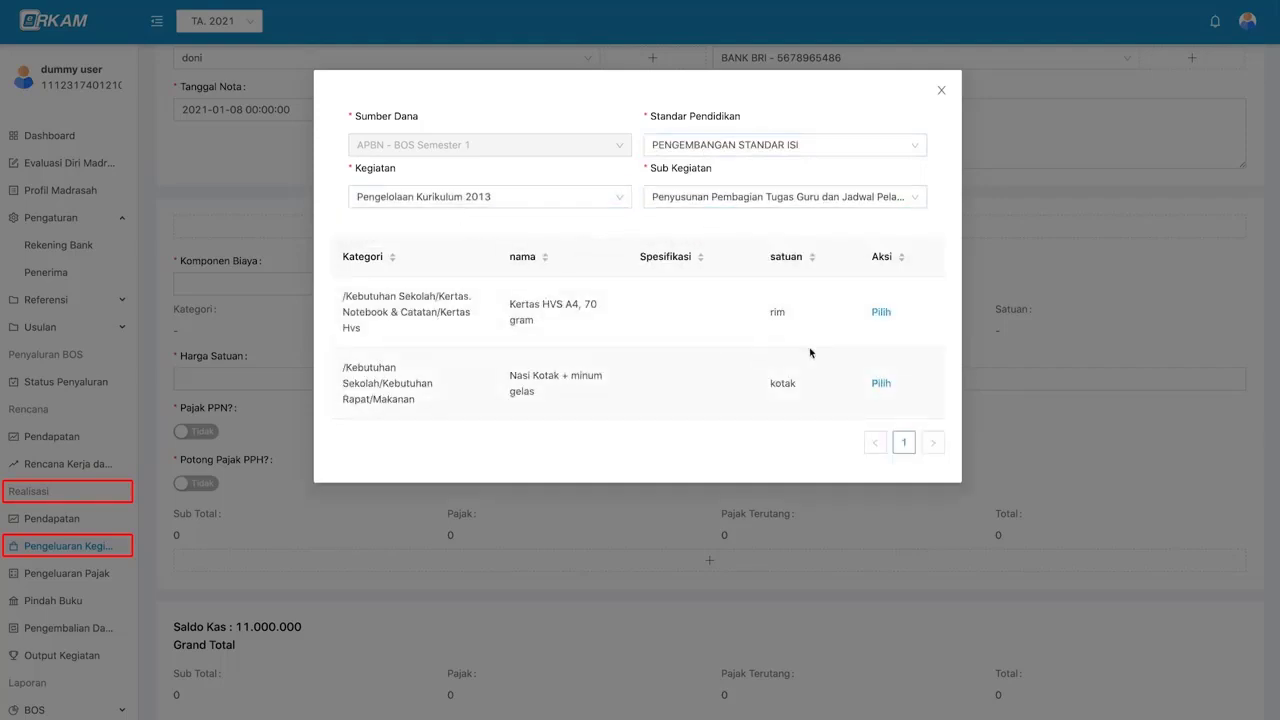
pyautogui.click(882, 313)
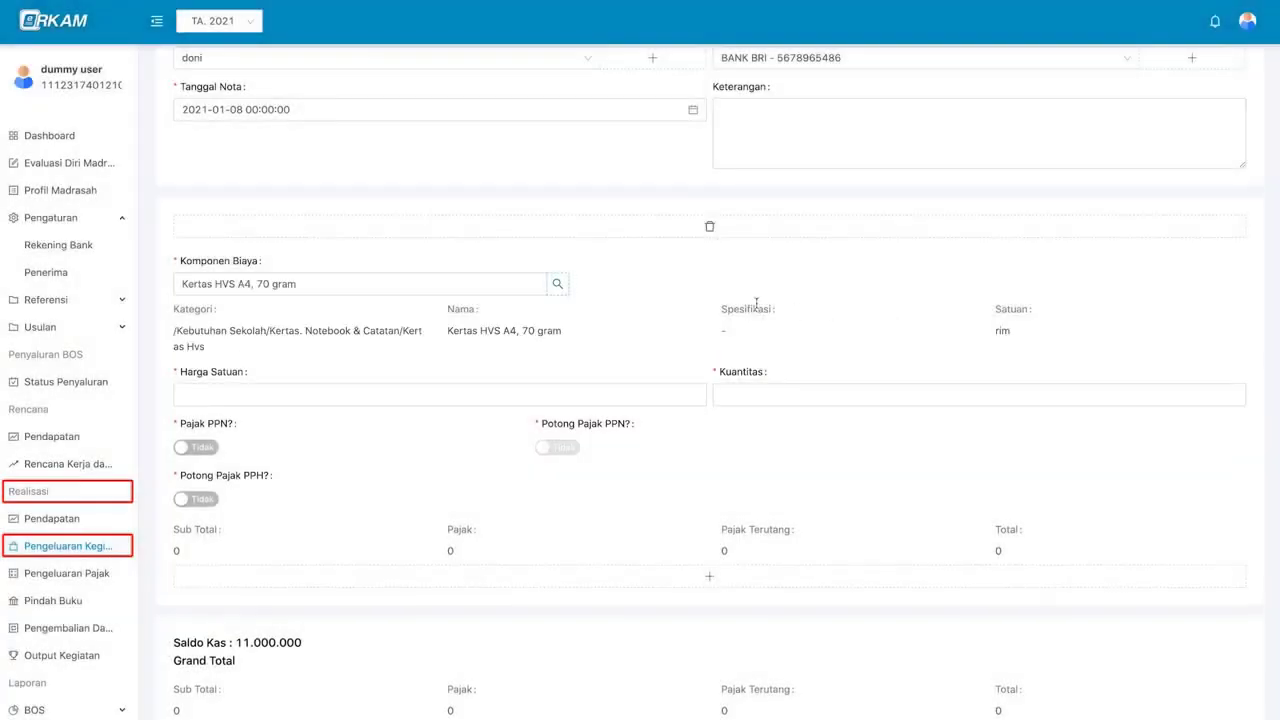
# - Enter a unit price of 45000 and quantity 4 for the paper
pyautogui.scroll(-2, 756, 302)
pyautogui.click(440, 324)
pyautogui.write('45000')
pyautogui.press('Tab')
pyautogui.write('4')
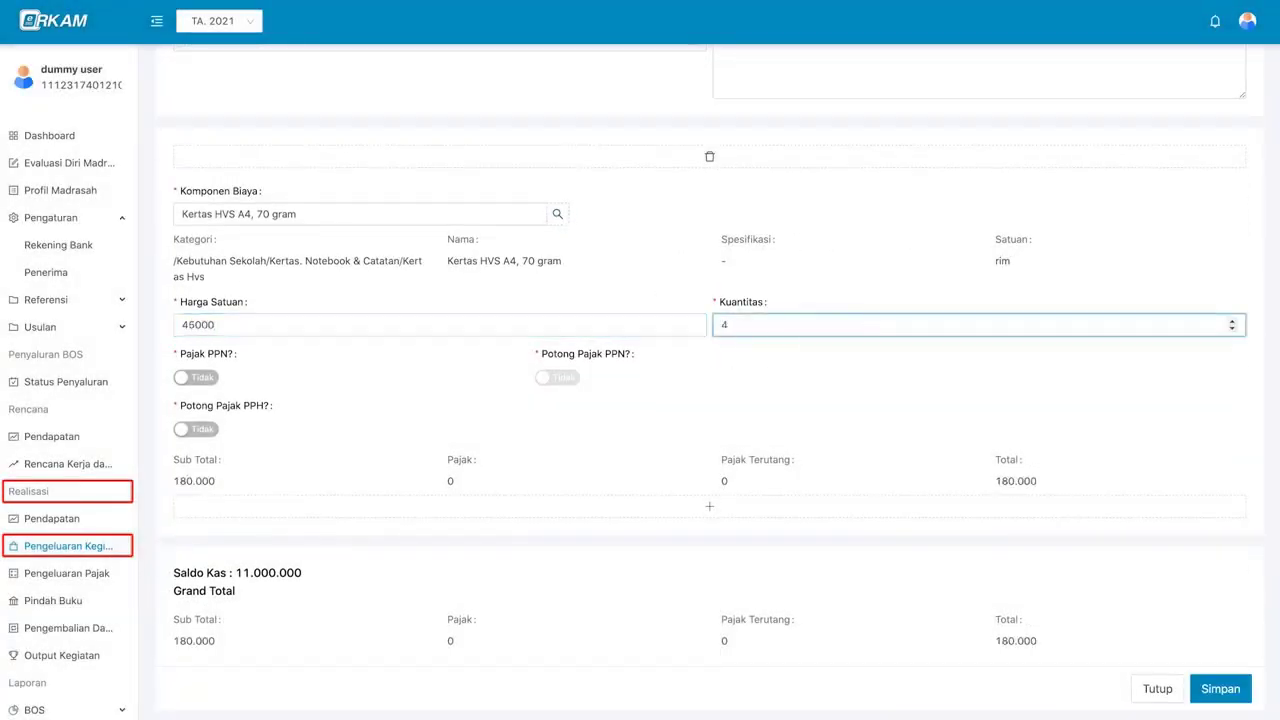
# - Apply and withhold PPN on the paper, leaving PPH withholding off after checking its rates
pyautogui.click(203, 376)
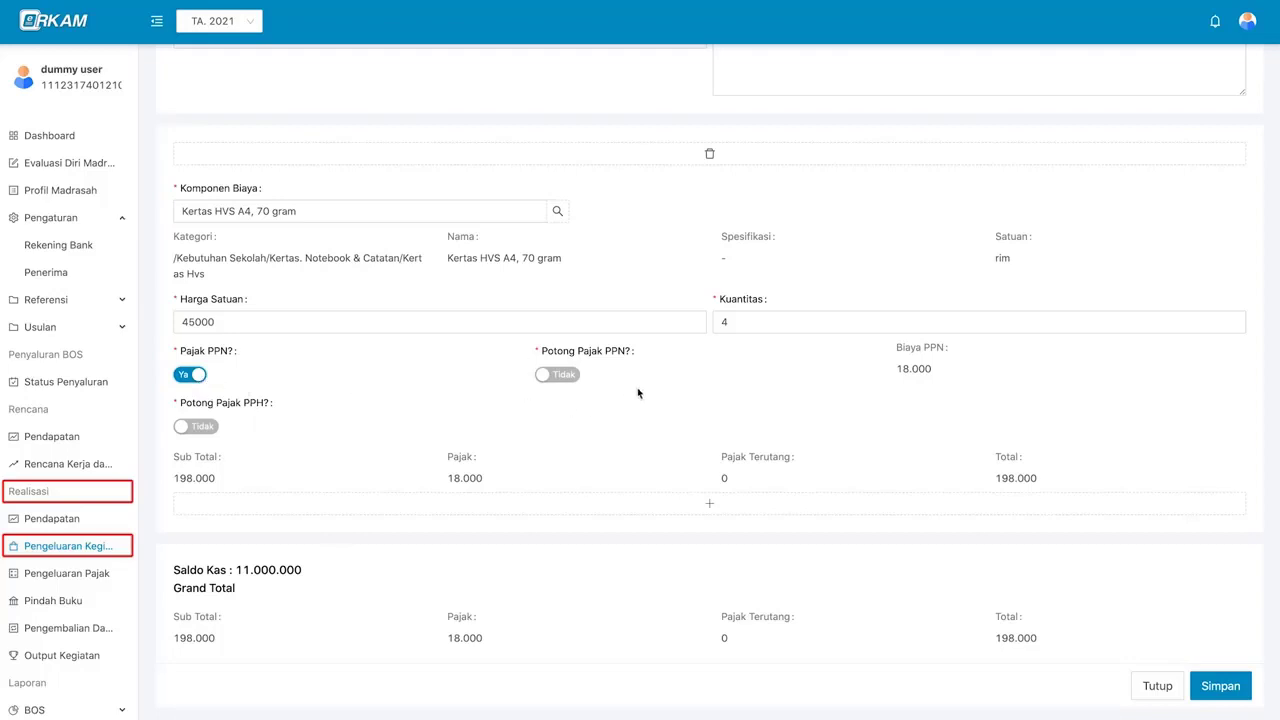
pyautogui.click(556, 378)
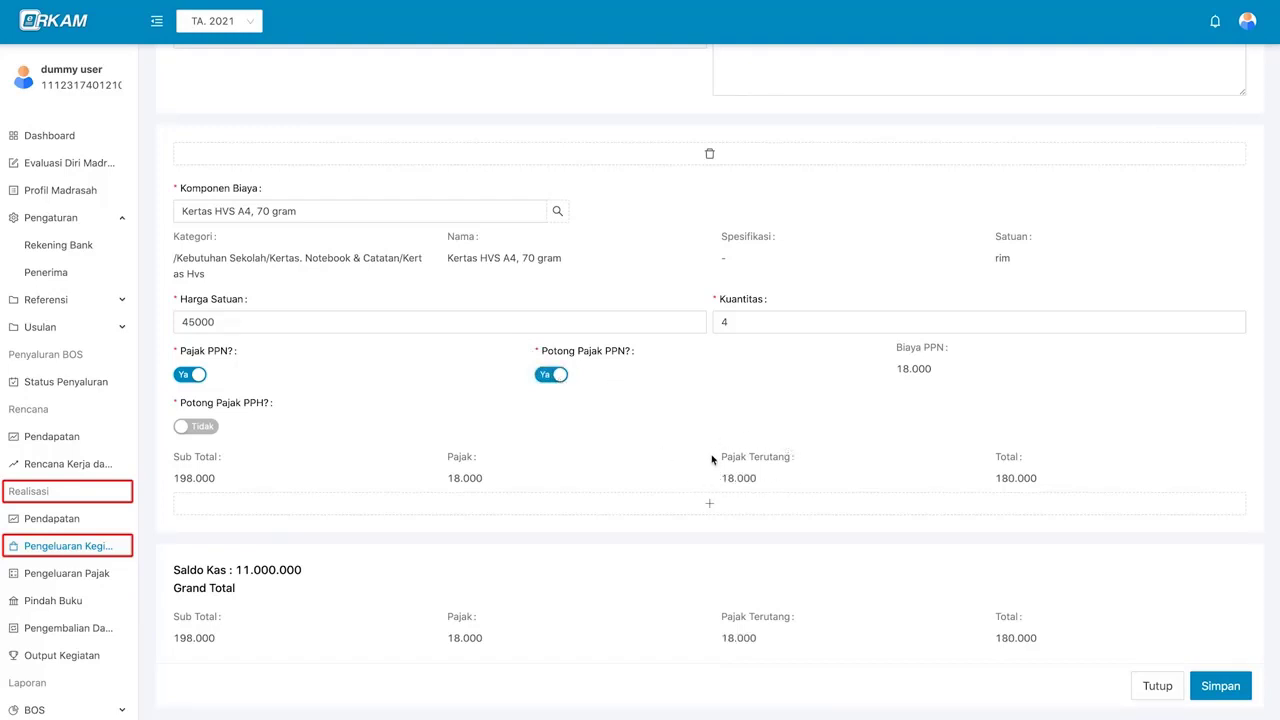
pyautogui.click(195, 427)
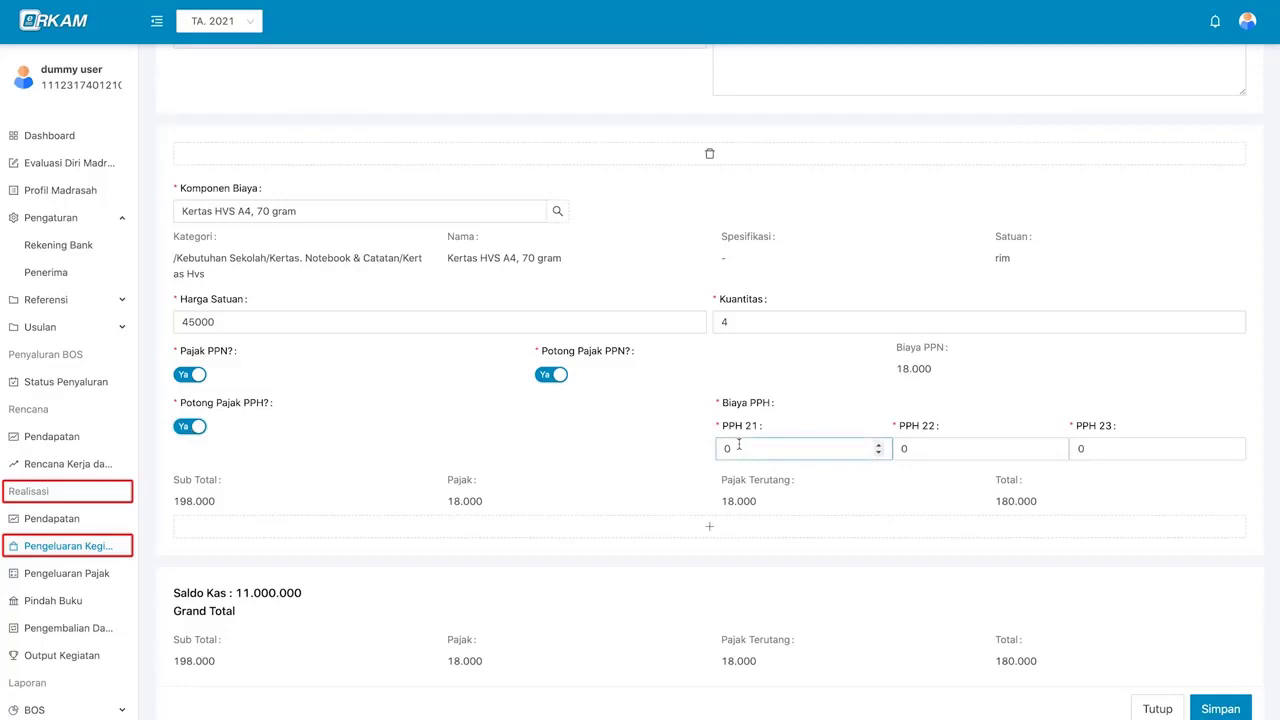
pyautogui.click(953, 446)
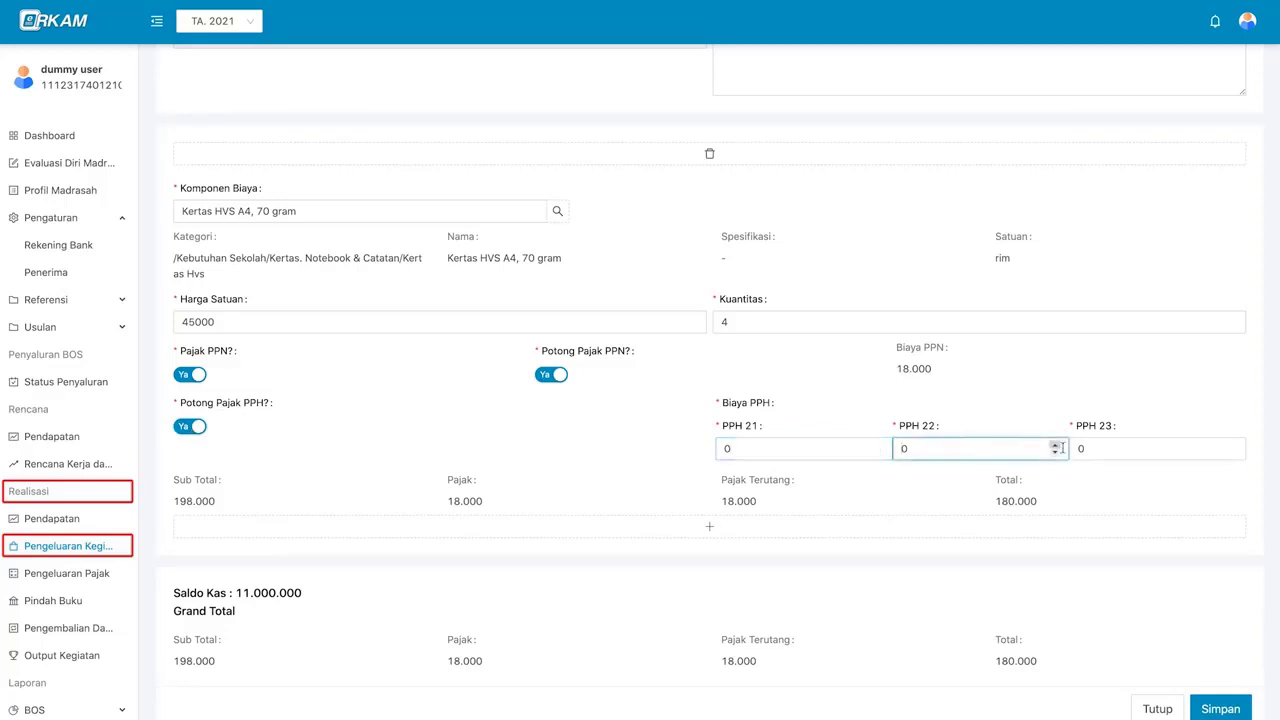
pyautogui.click(824, 455)
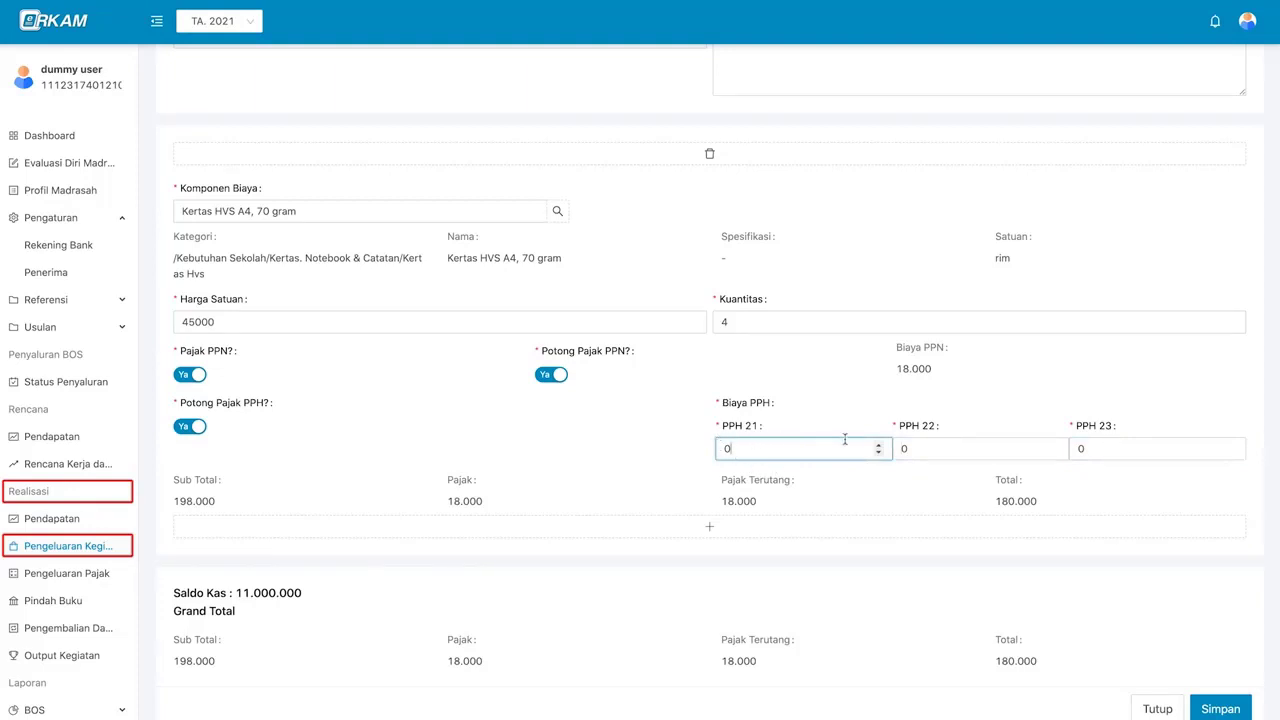
pyautogui.click(927, 447)
pyautogui.click(1097, 448)
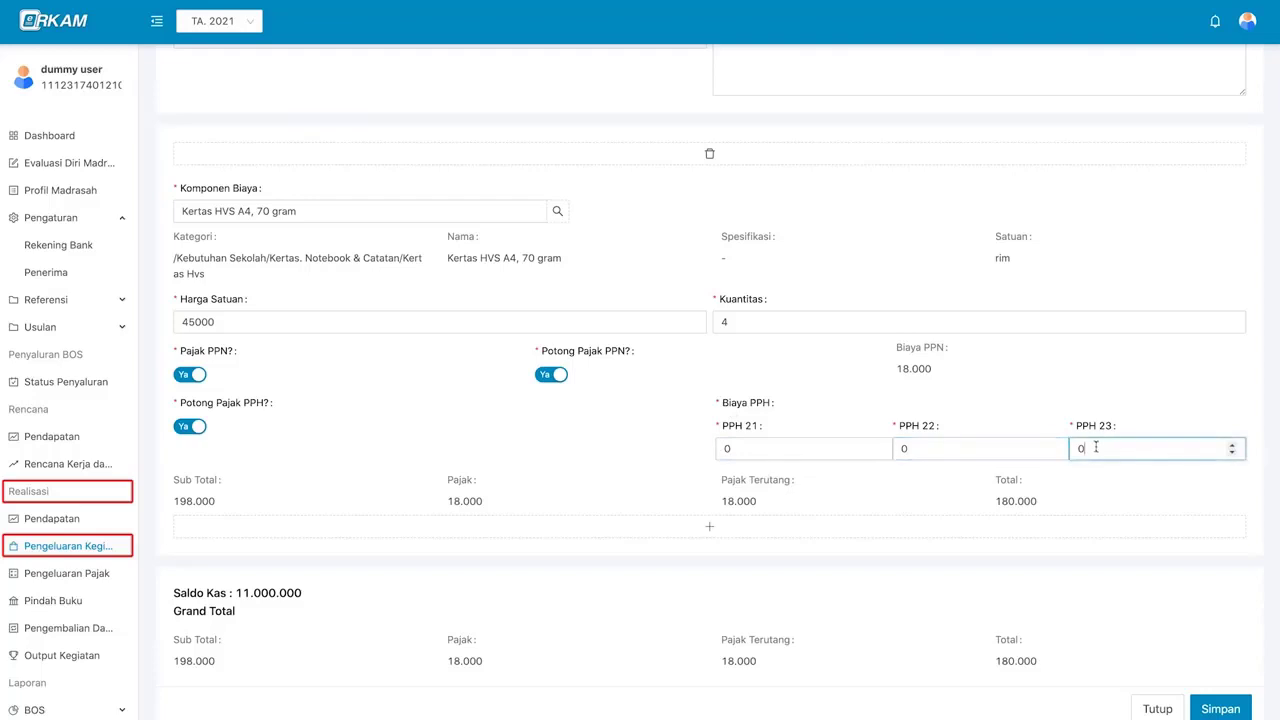
pyautogui.click(192, 427)
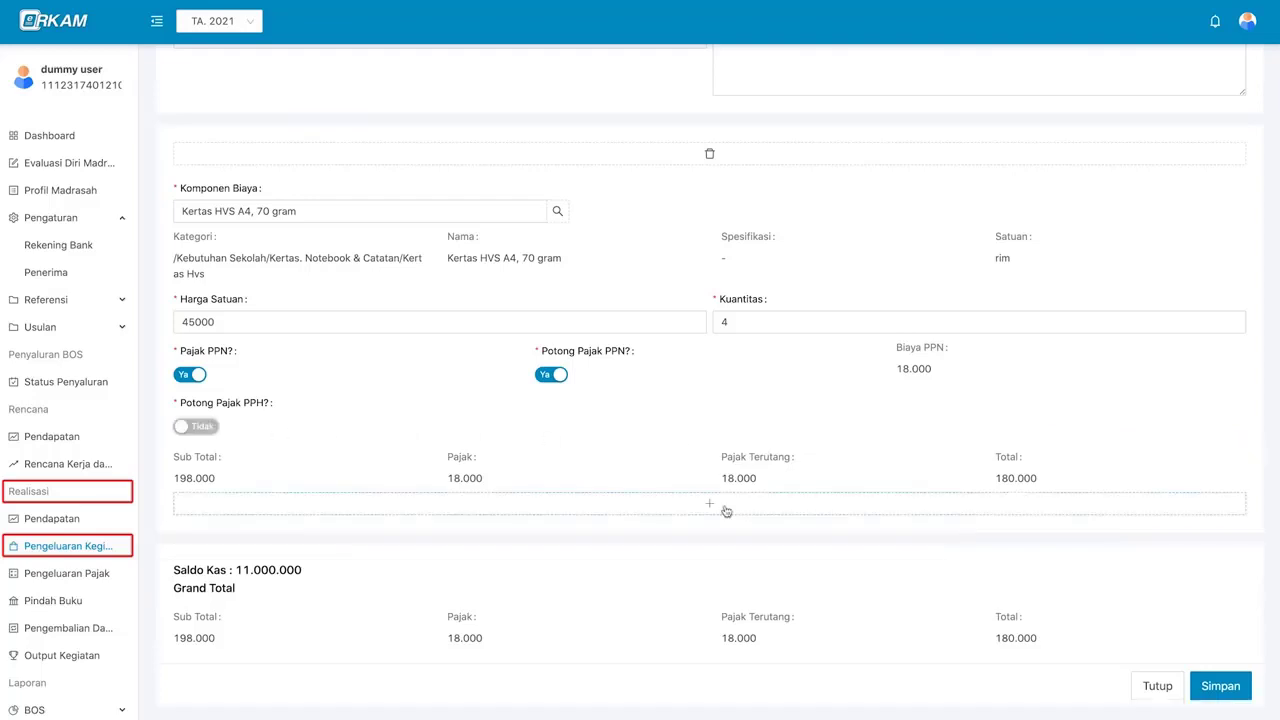
# - Remove the extra empty row and save the nota with a 180.000 total
pyautogui.click(718, 505)
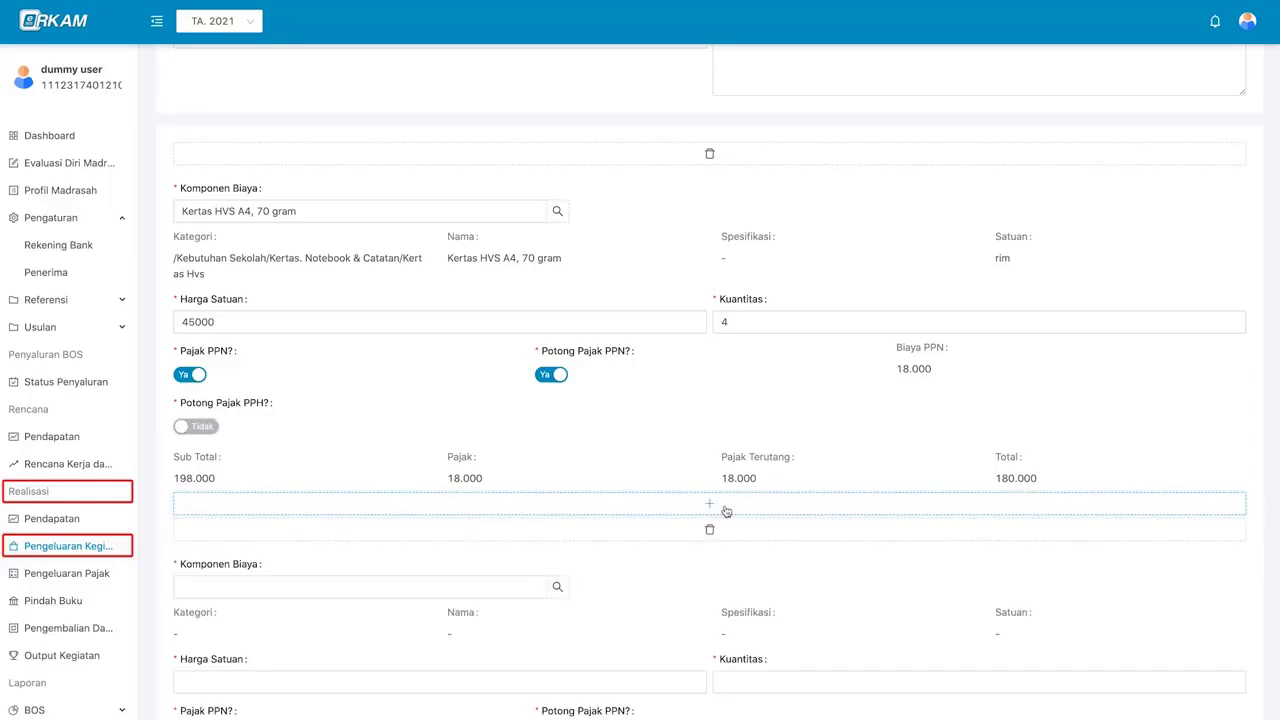
pyautogui.scroll(-3, 726, 511)
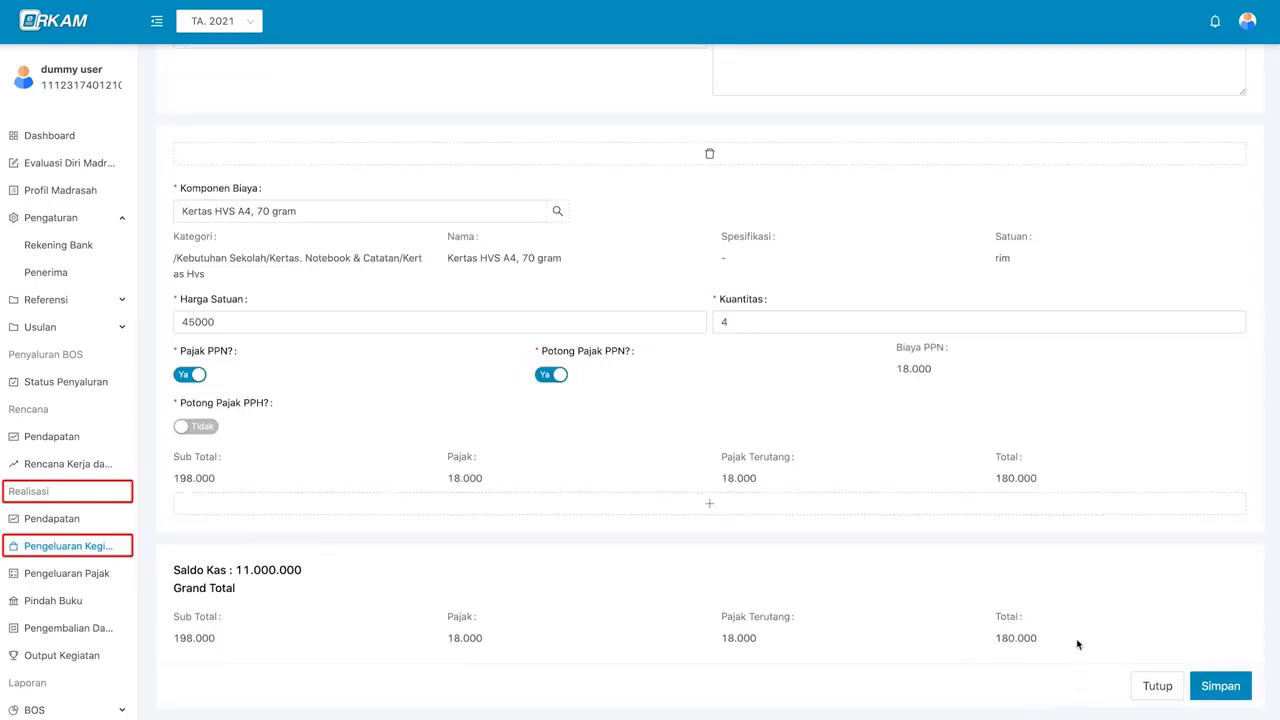
pyautogui.scroll(1, 986, 597)
pyautogui.scroll(-1, 986, 597)
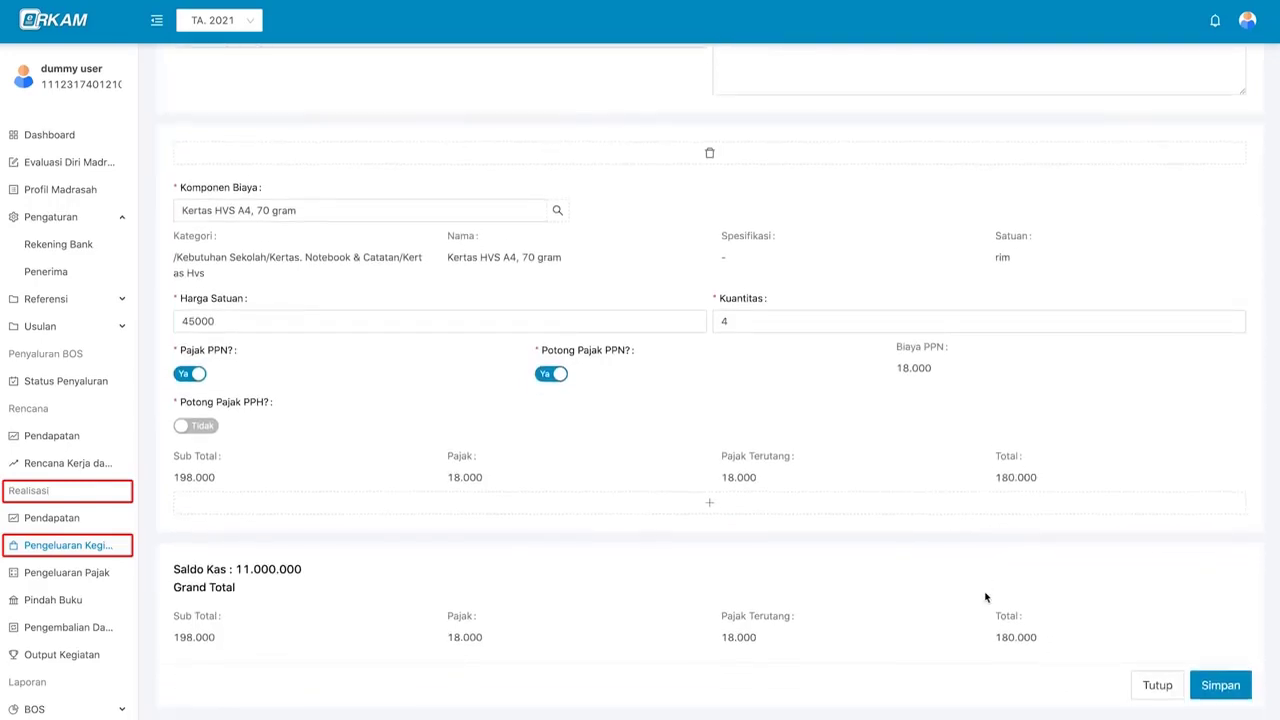
pyautogui.click(1222, 686)
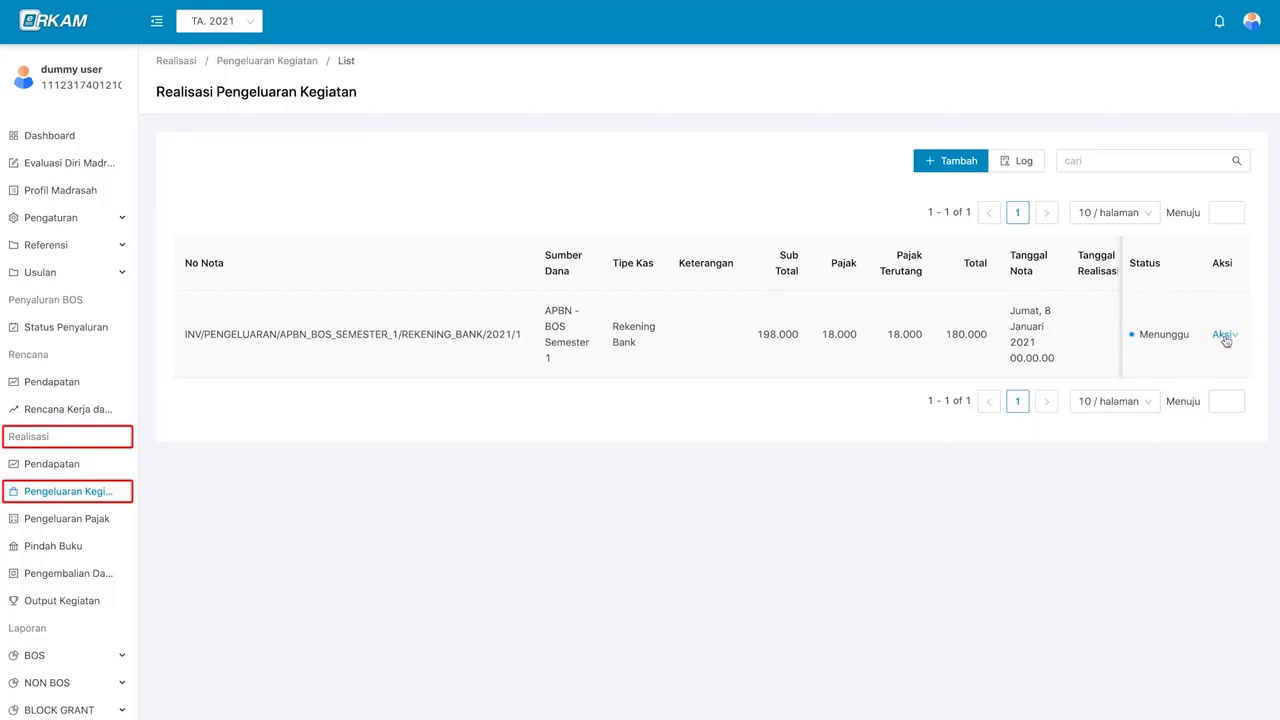
# - Review the saved nota's details in Lihat Nota Pengeluaran, then close that window
pyautogui.moveTo(1226, 340)
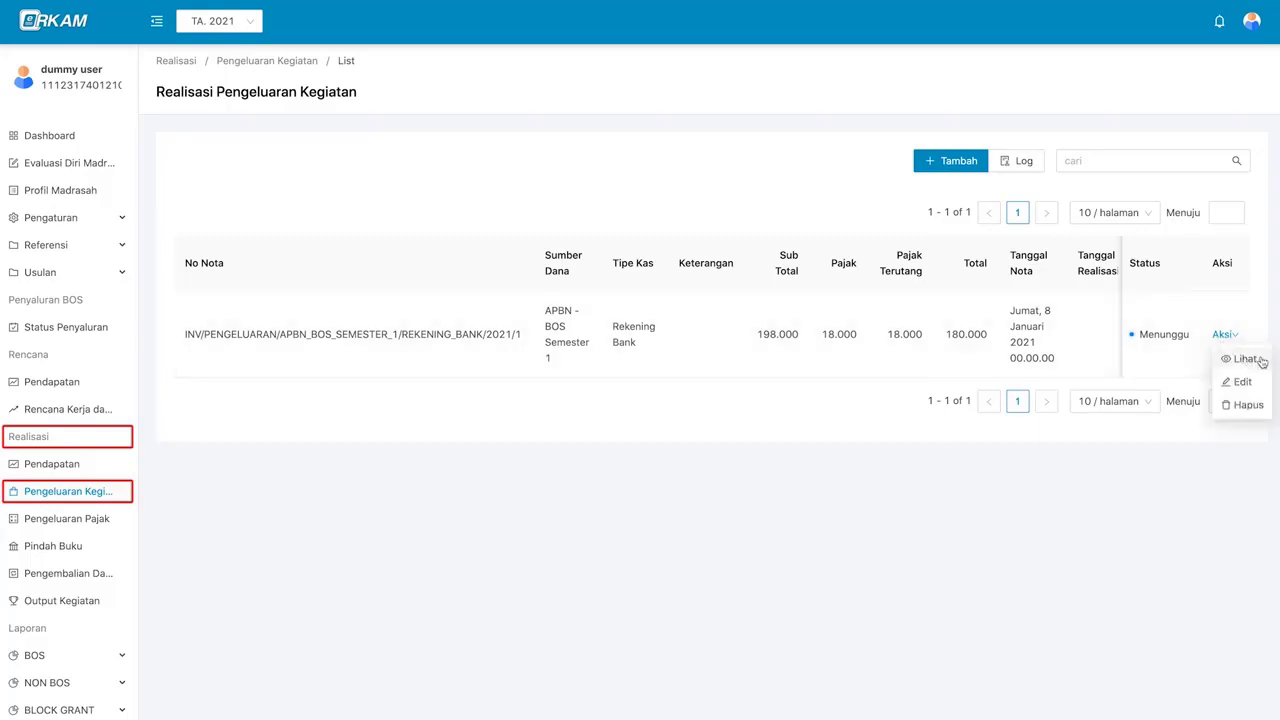
pyautogui.click(1245, 359)
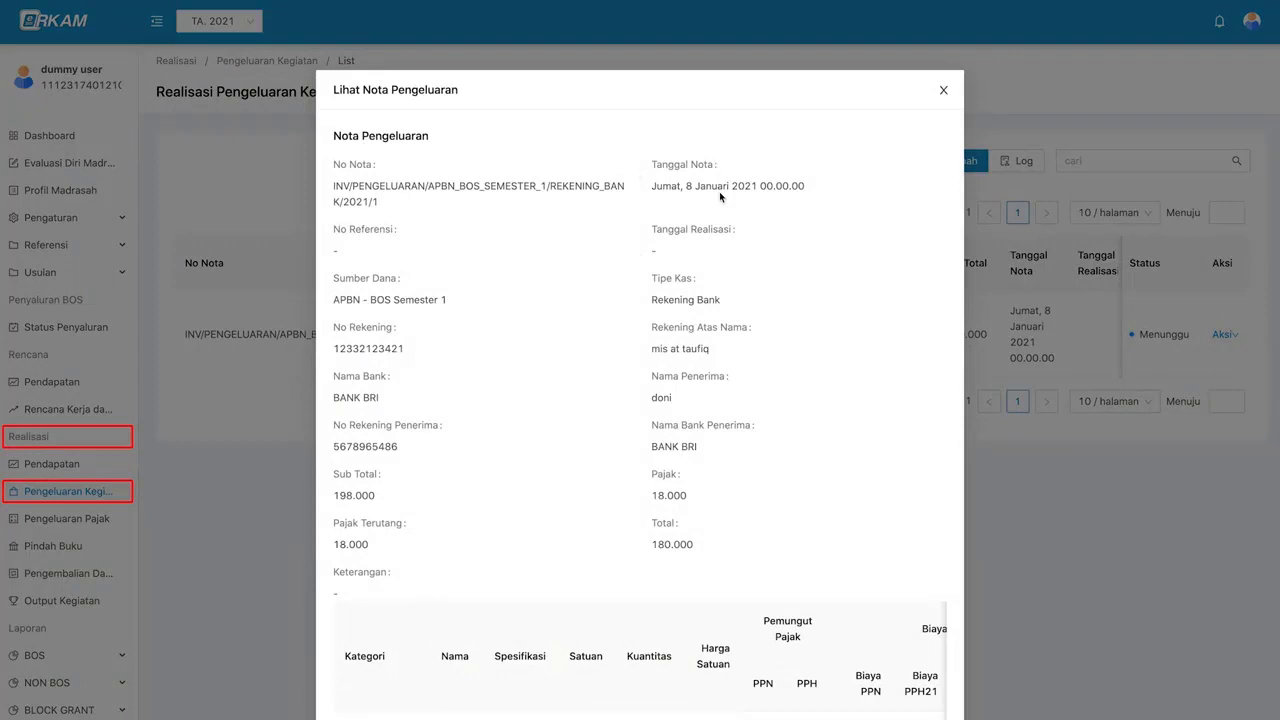
pyautogui.scroll(-1, 786, 265)
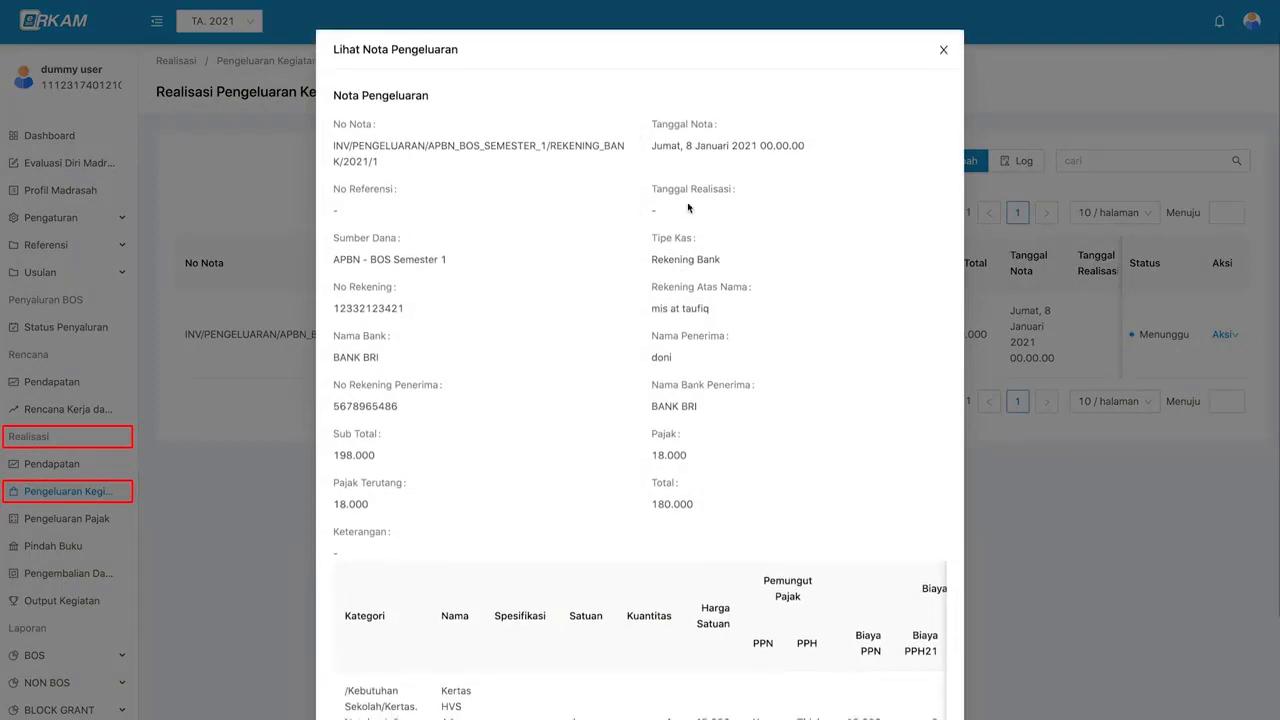
pyautogui.scroll(1, 735, 276)
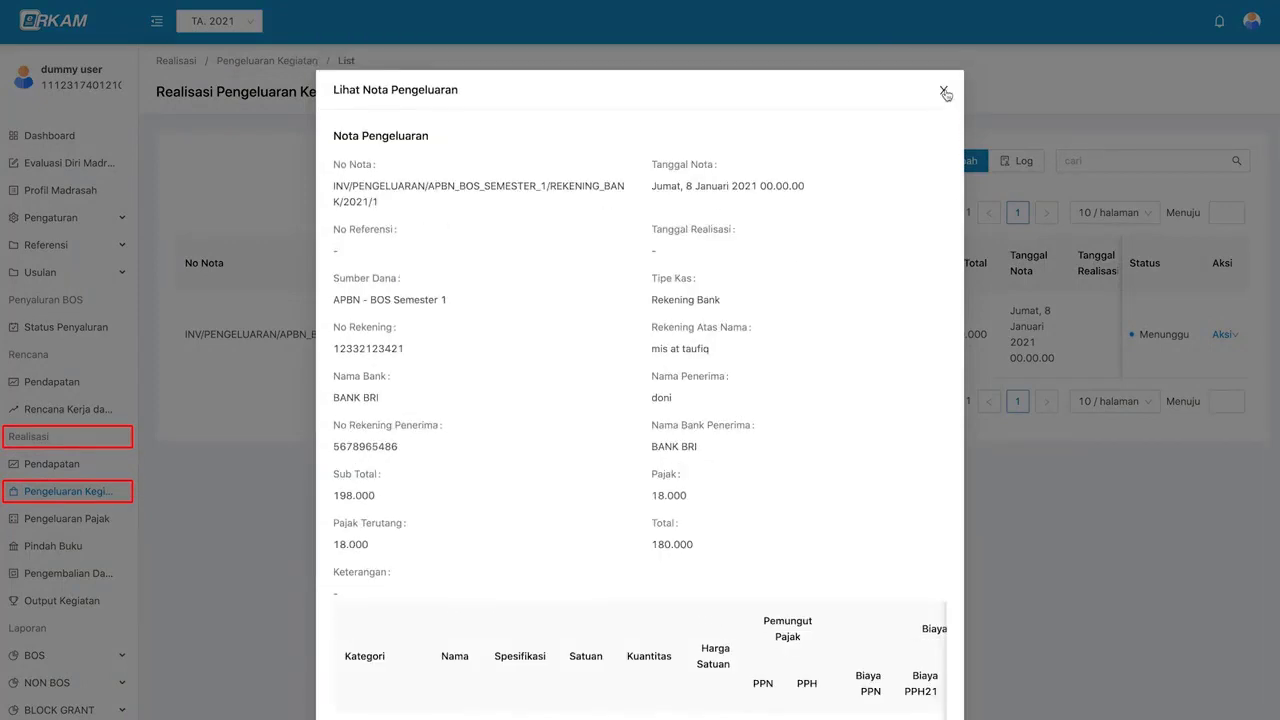
pyautogui.click(943, 91)
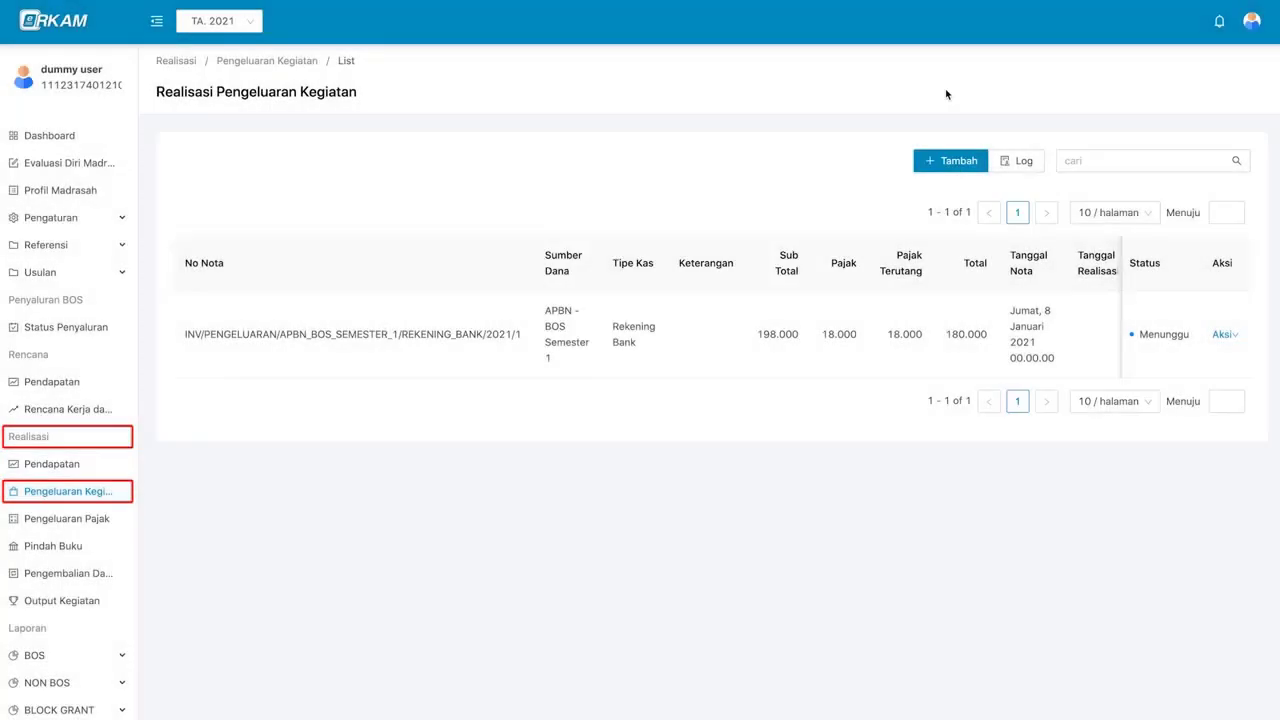
# - Edit the paper line to 5 rim at 47000 and save, bringing the total to 235.000
pyautogui.click(1224, 335)
pyautogui.click(1238, 380)
pyautogui.scroll(-5, 1079, 461)
pyautogui.scroll(3, 1079, 461)
pyautogui.scroll(-2, 1079, 461)
pyautogui.click(197, 454)
pyautogui.press('BackSpace')
pyautogui.write('7000')
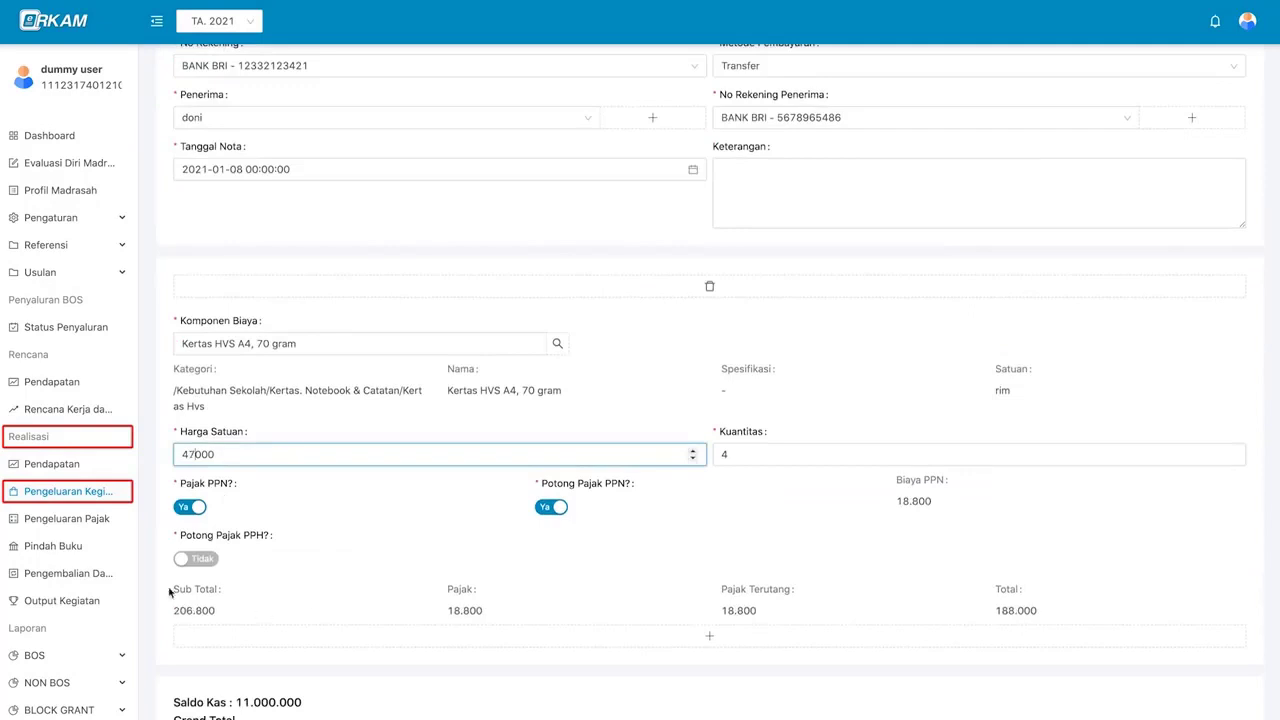
pyautogui.scroll(-3, 431, 529)
pyautogui.scroll(2, 808, 440)
pyautogui.click(1232, 413)
pyautogui.scroll(-2, 1125, 630)
pyautogui.click(1234, 686)
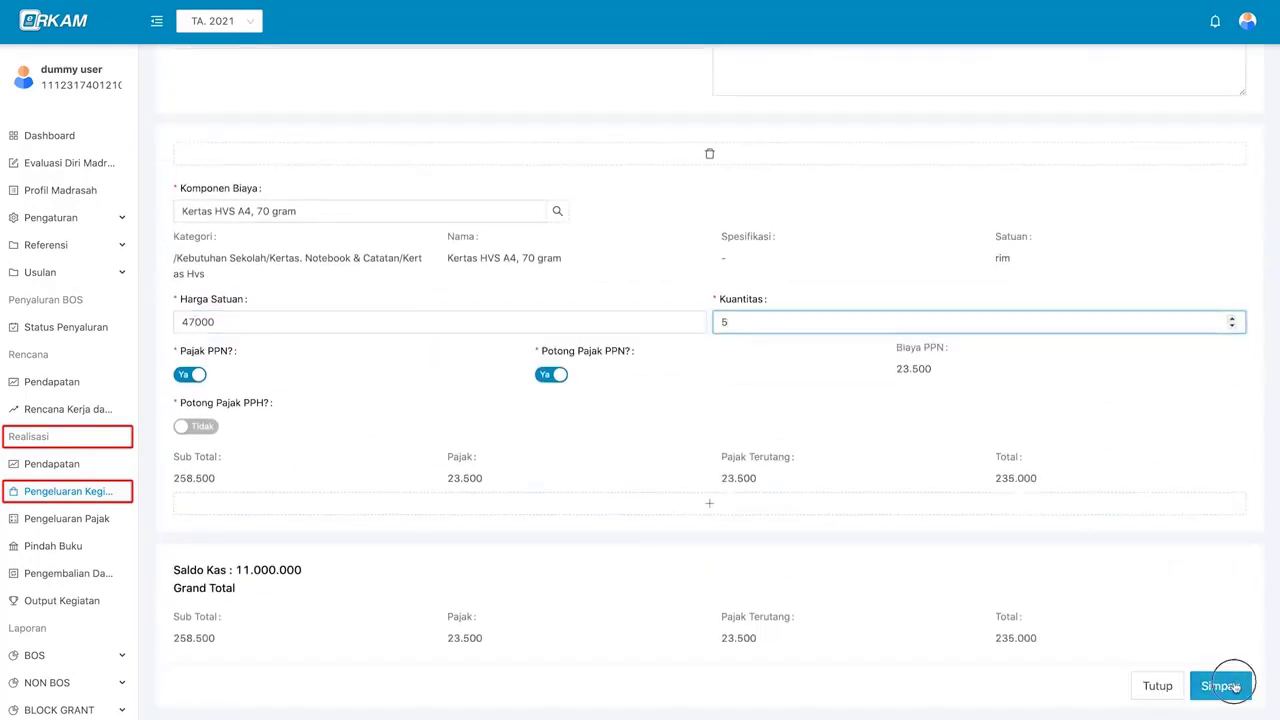
pyautogui.moveTo(1224, 334)
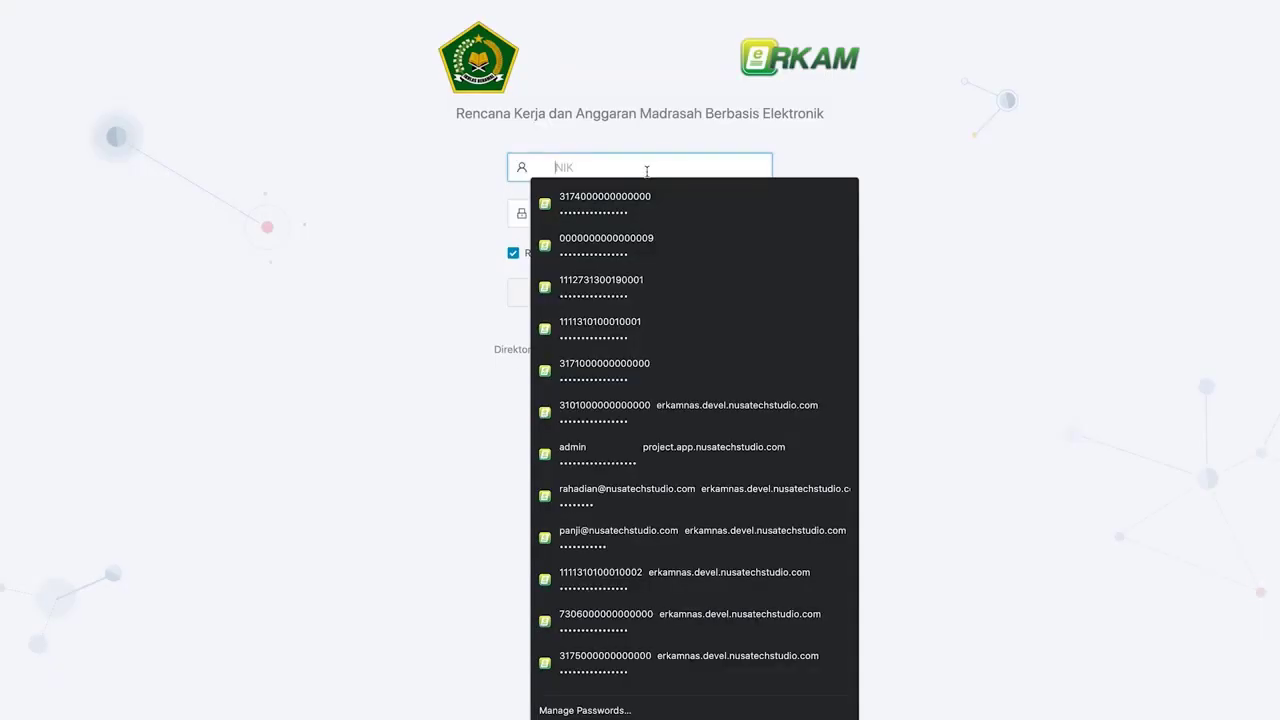
# - Sign in as the madrasah head, follow the approval notification, and show the nota's Aksi options
pyautogui.click(647, 187)
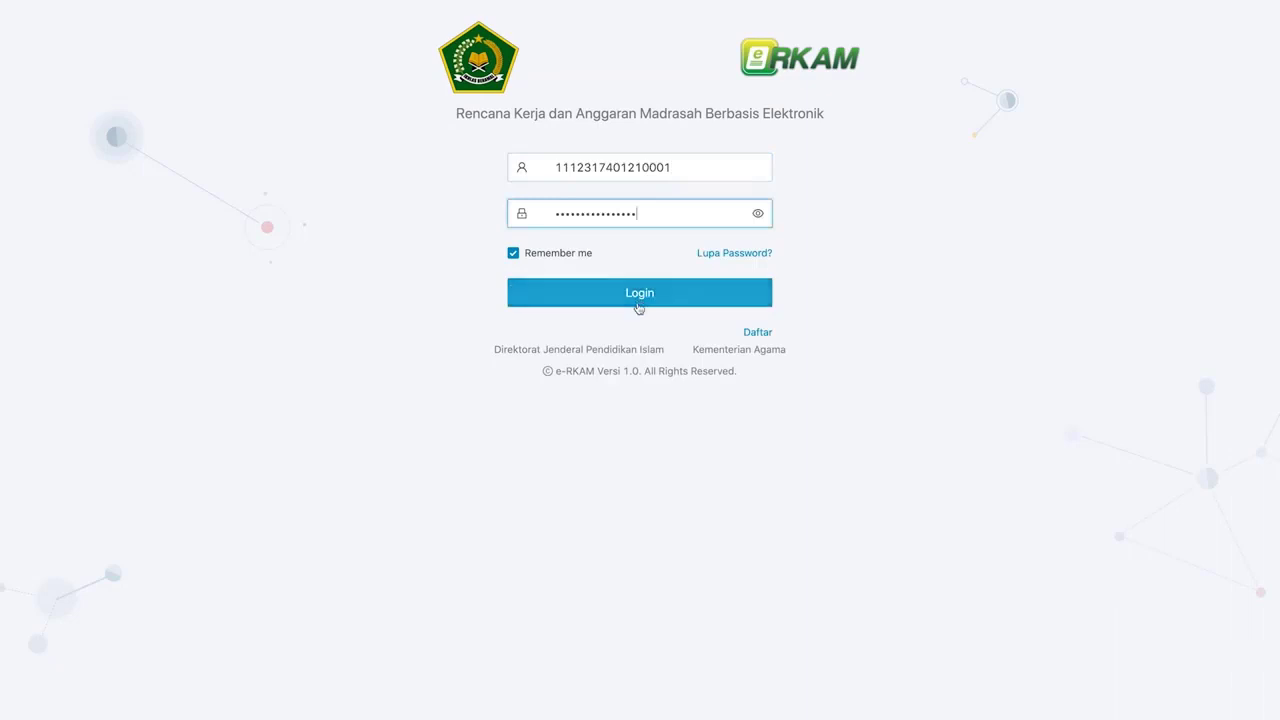
pyautogui.click(640, 300)
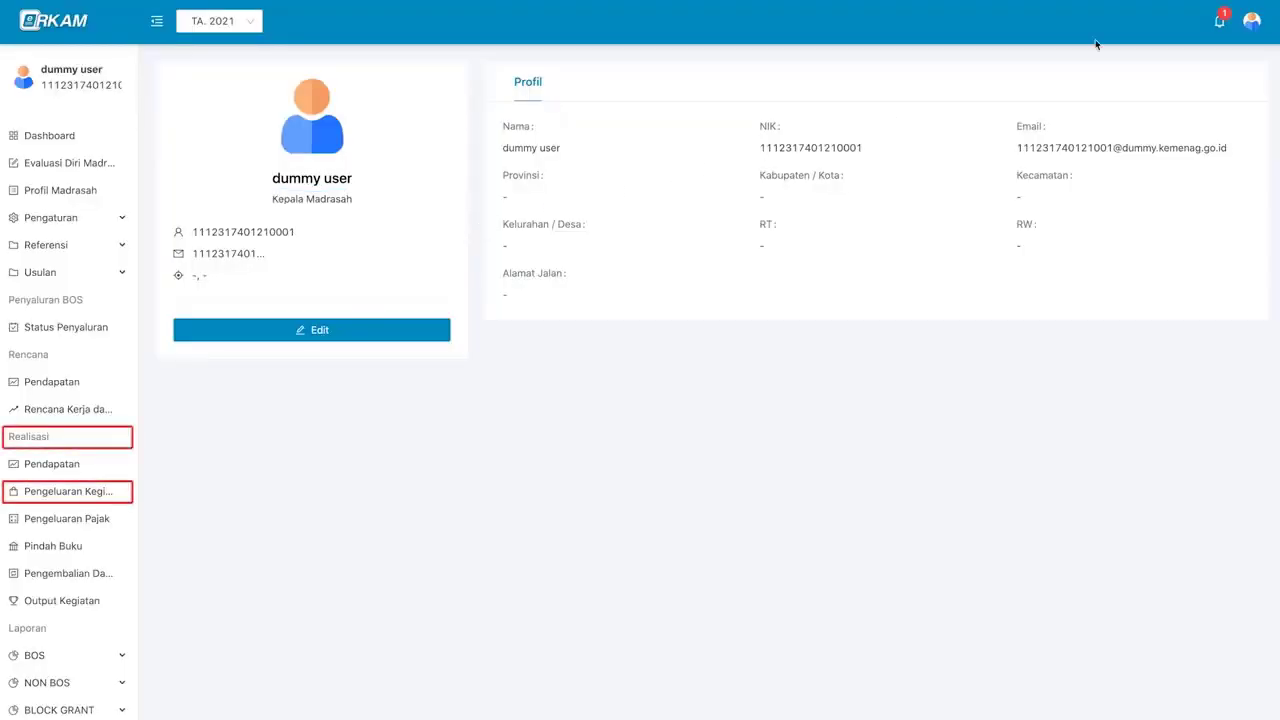
pyautogui.click(1220, 28)
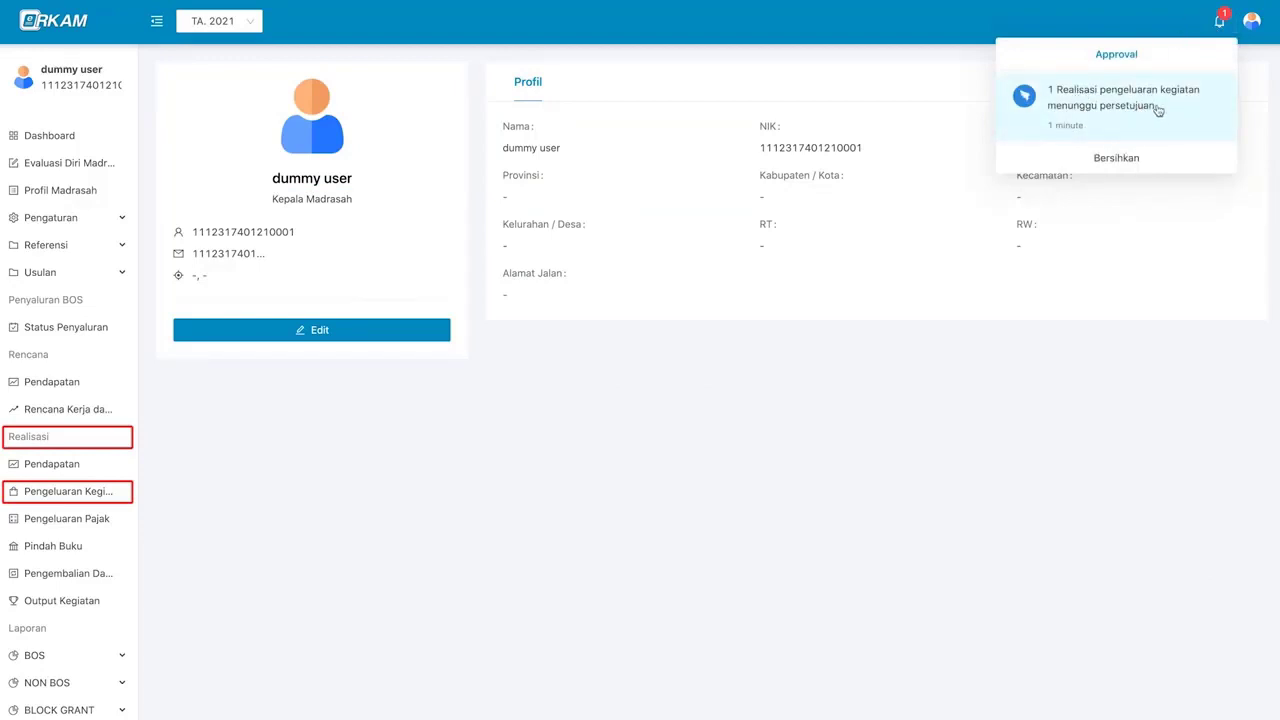
pyautogui.click(1176, 116)
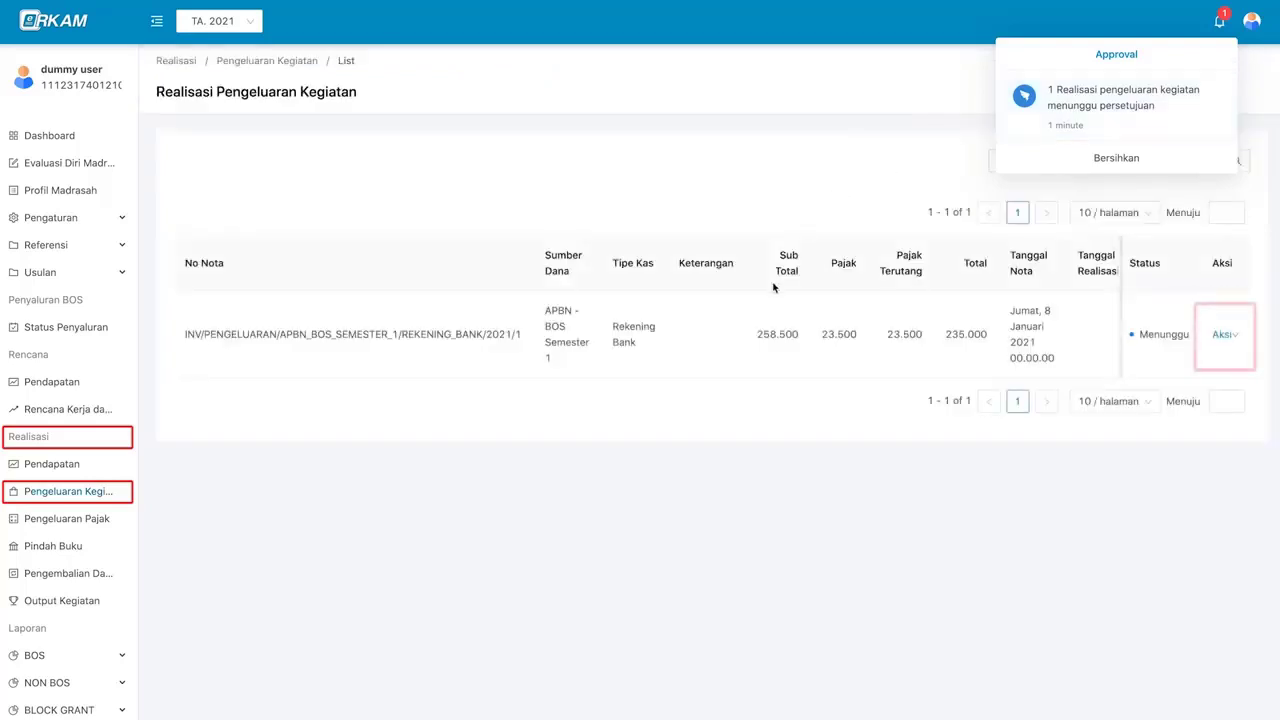
pyautogui.click(1223, 336)
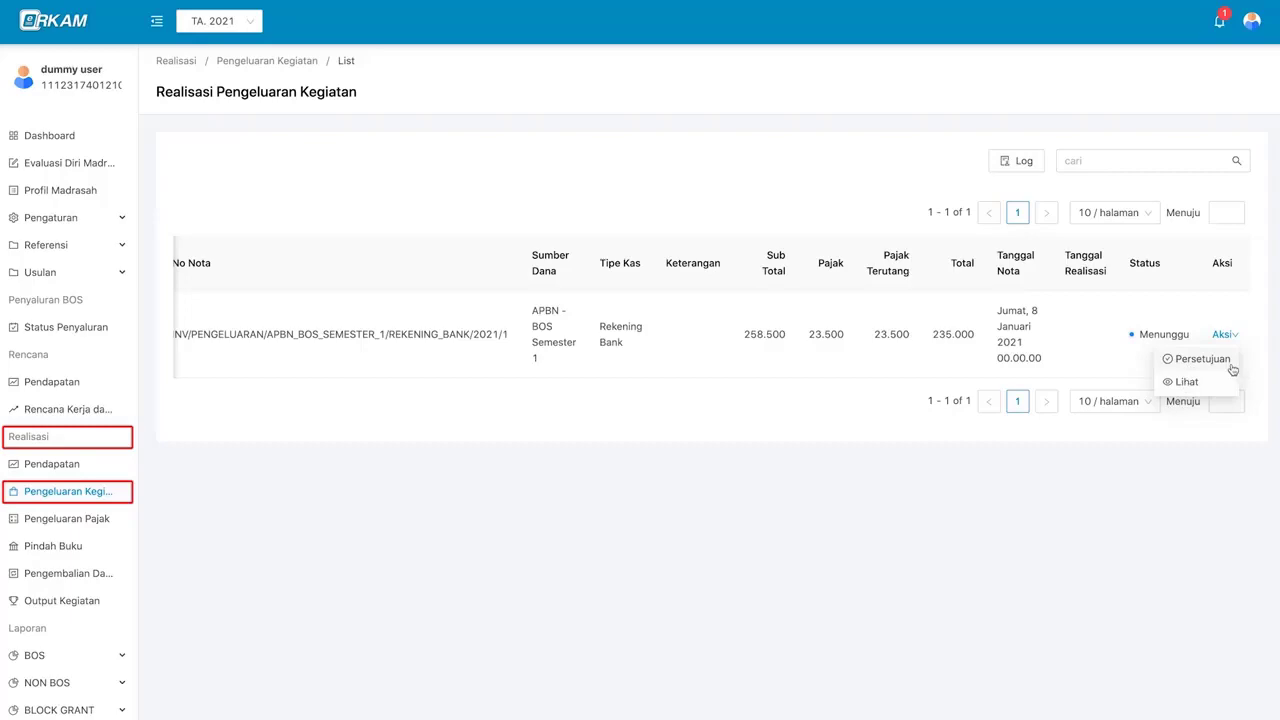
# - Review the 235.000 expenditure nota in Approval Nota Pengeluaran and mark it Disetujui
pyautogui.click(1203, 359)
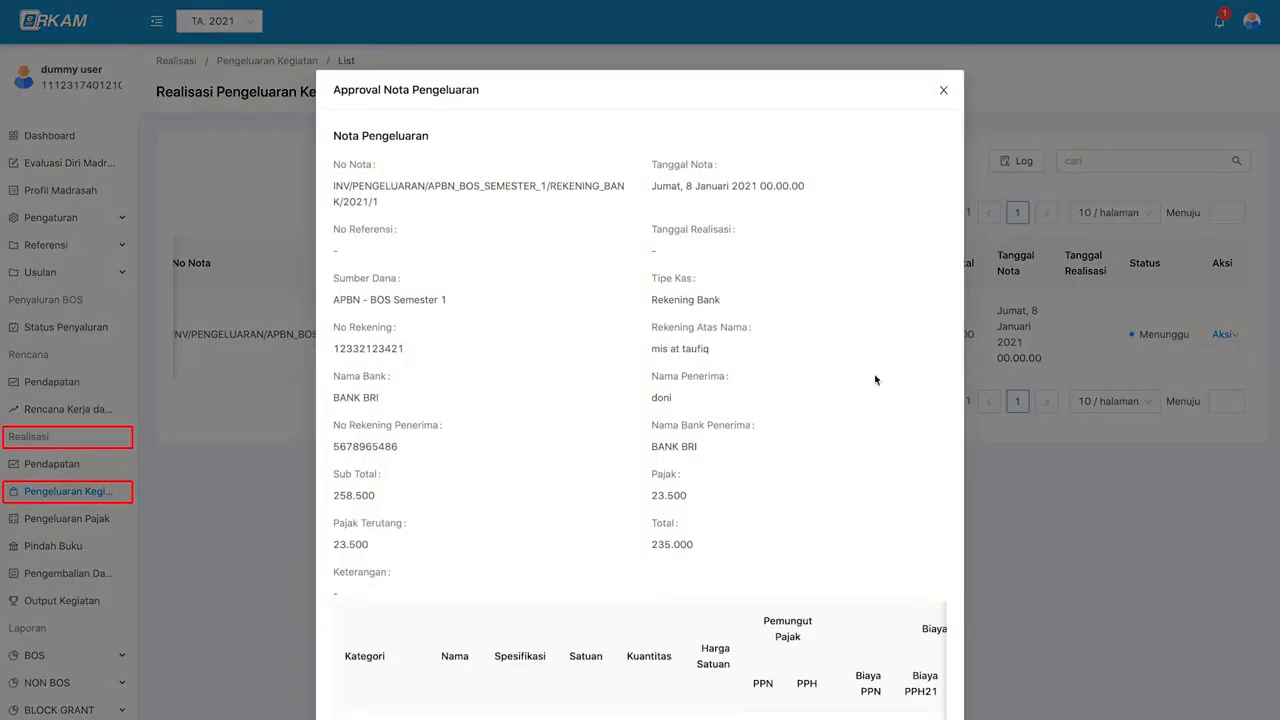
pyautogui.scroll(-2, 840, 381)
pyautogui.hscroll(3, 860, 560)
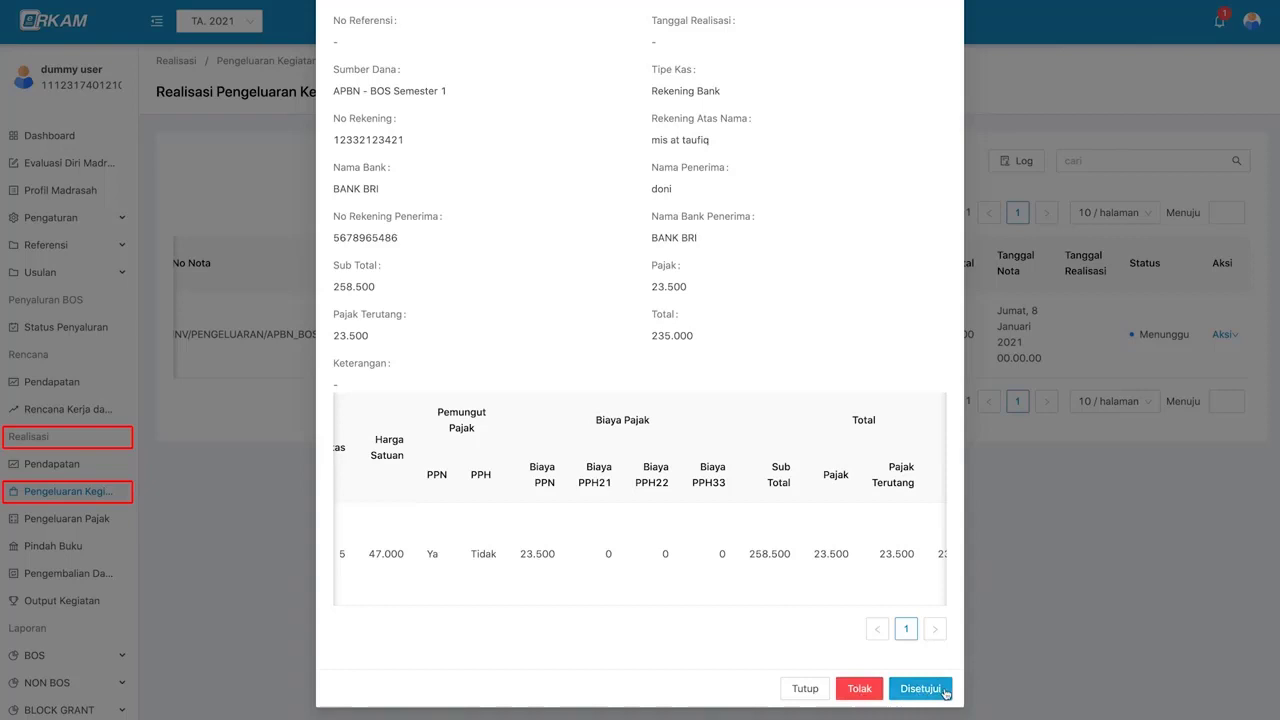
pyautogui.click(920, 688)
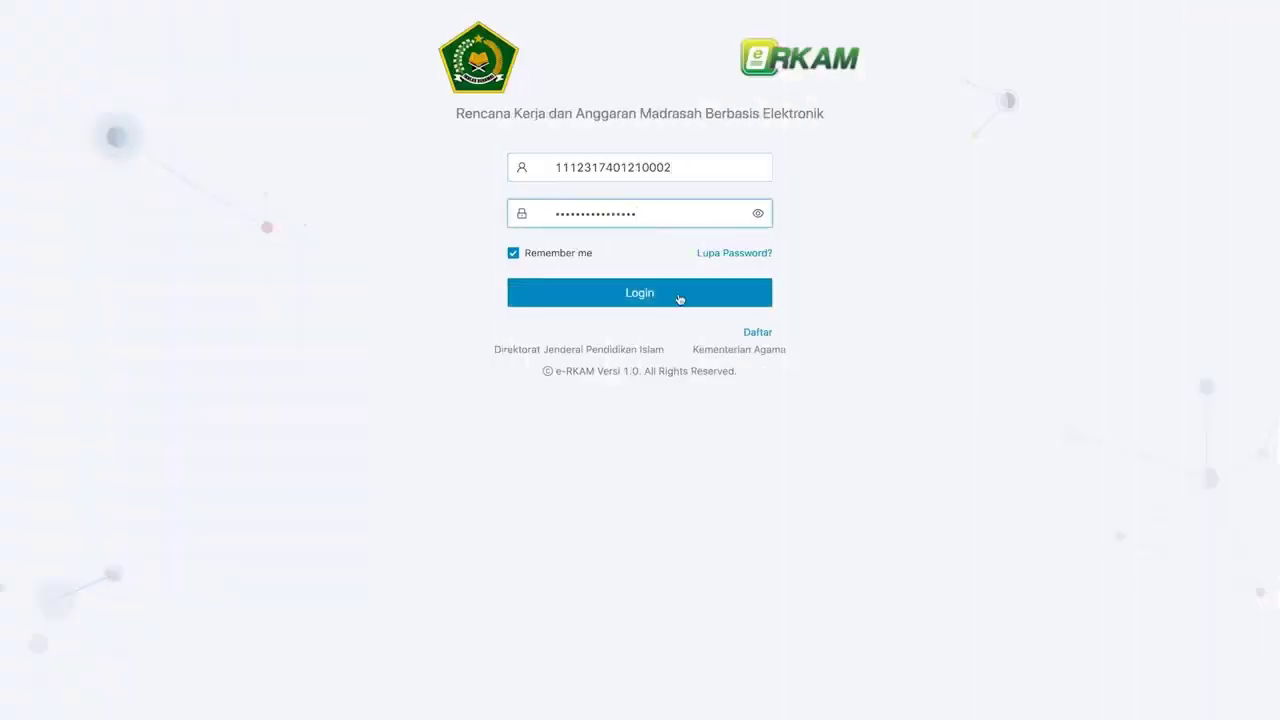
# - Sign in as treasurer, confirm the Bendahara Madrasah role, and follow the 'menunggu realisasi' notification
pyautogui.click(714, 298)
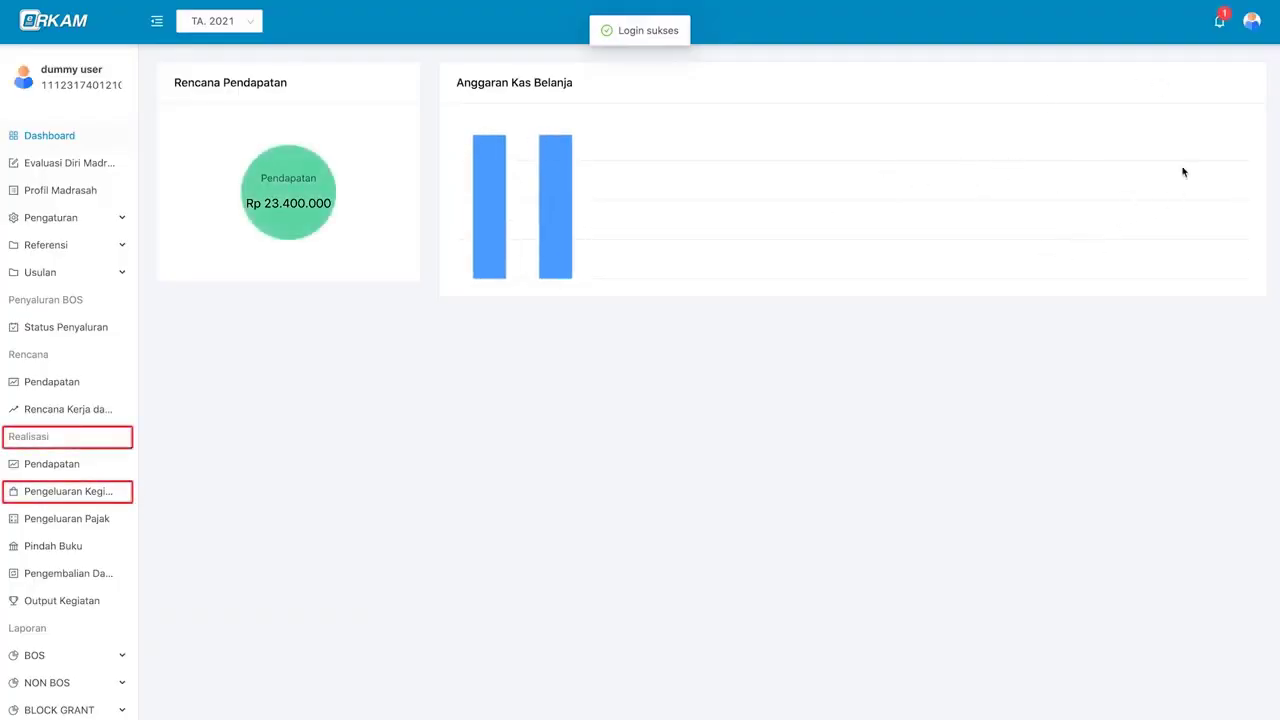
pyautogui.click(1252, 20)
pyautogui.click(1225, 56)
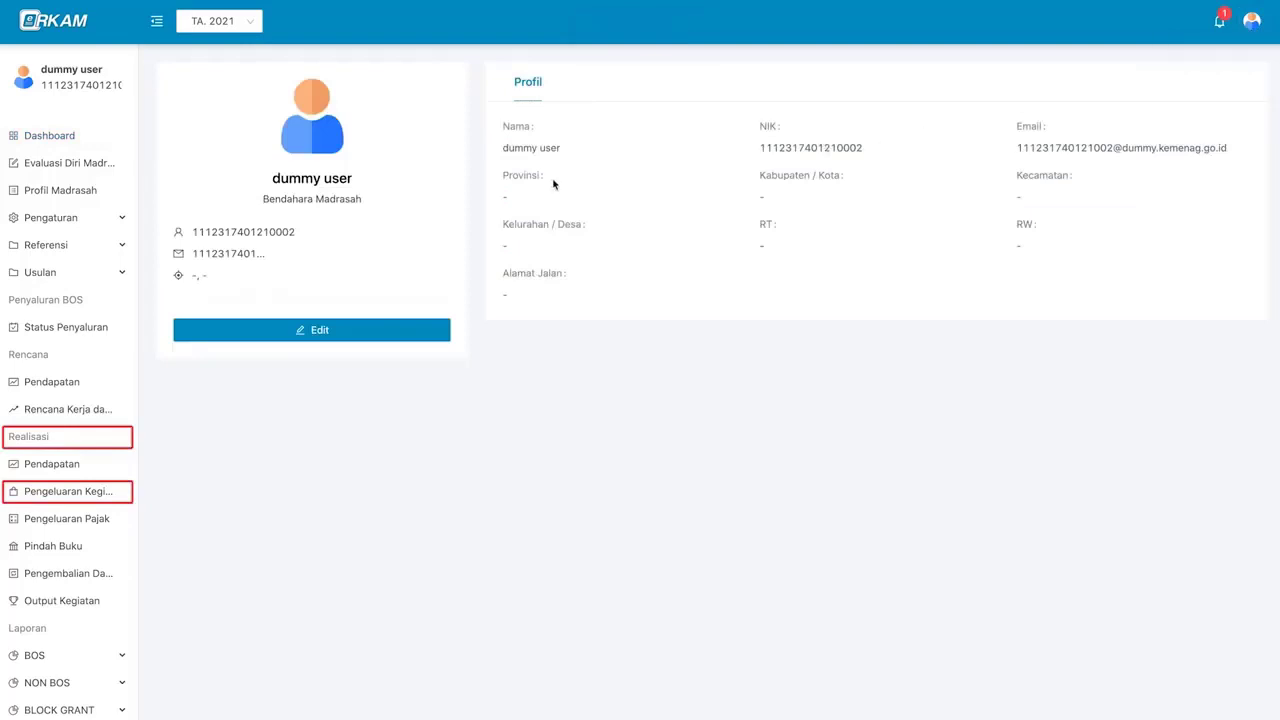
pyautogui.tripleClick(346, 201)
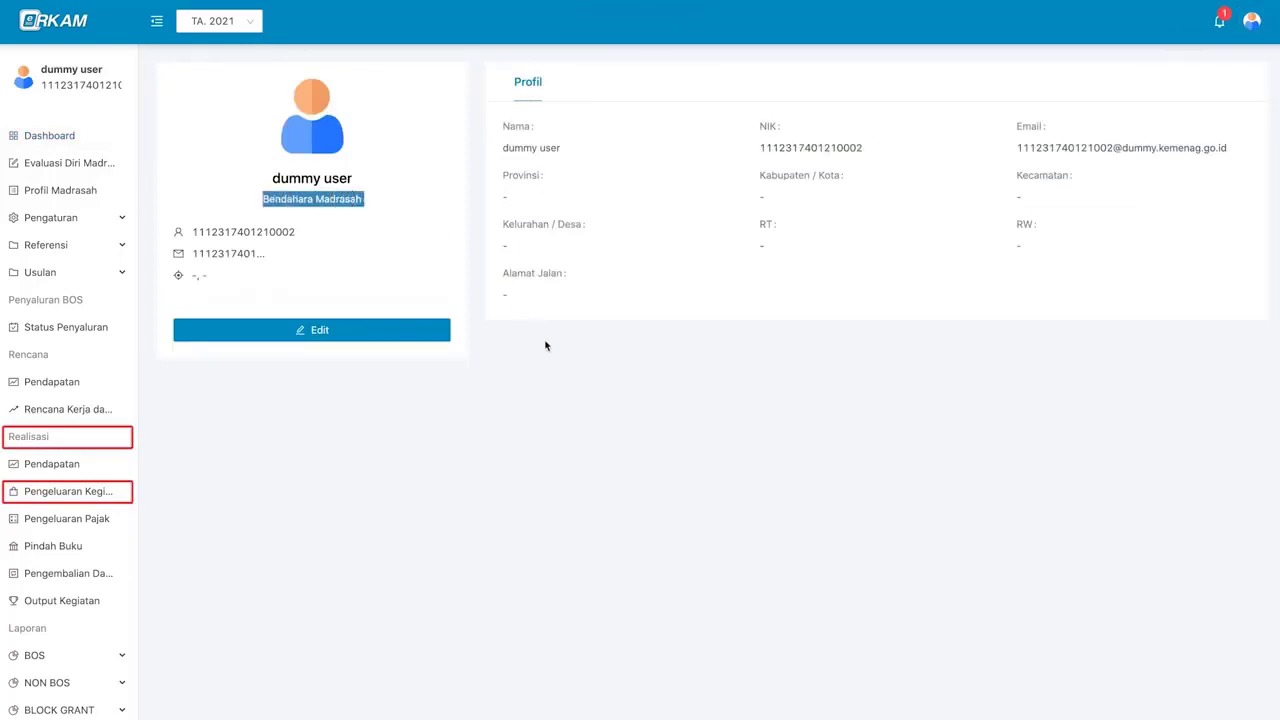
pyautogui.click(571, 373)
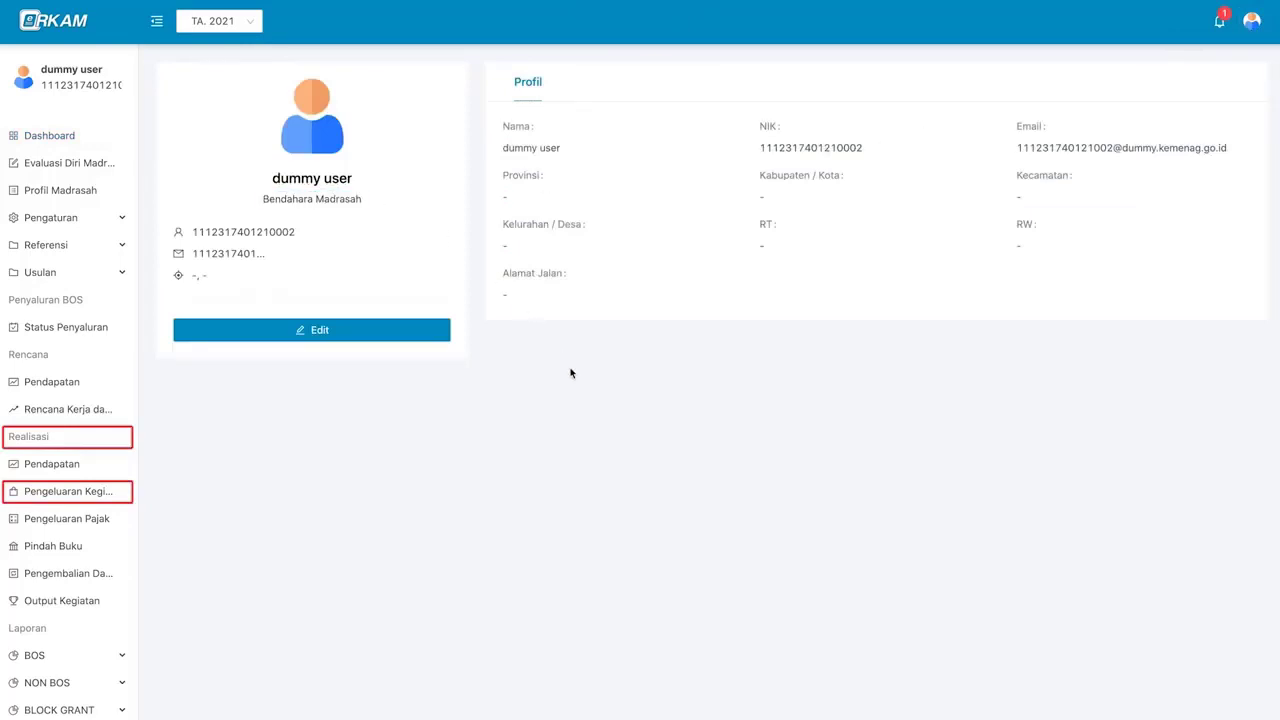
pyautogui.click(1220, 30)
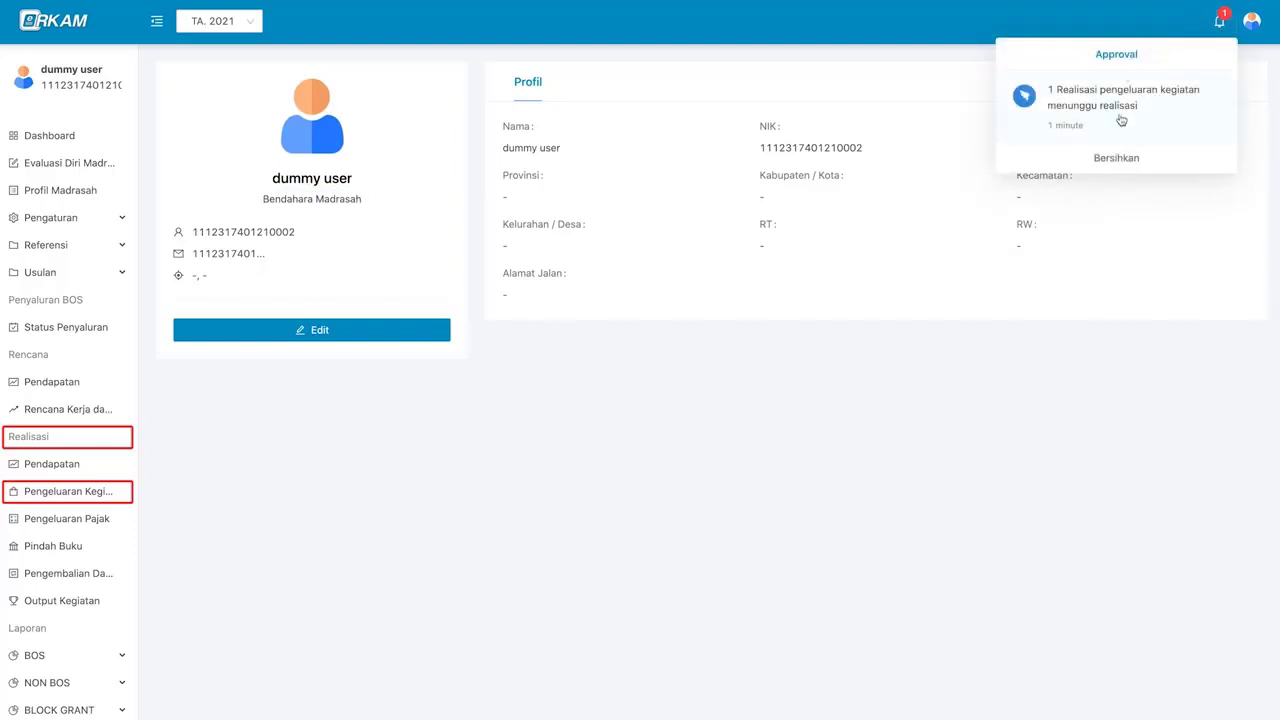
pyautogui.click(1171, 123)
# - Give the nota a realization date of 8 January 2021 with No Referensi 5546 and save
pyautogui.click(938, 350)
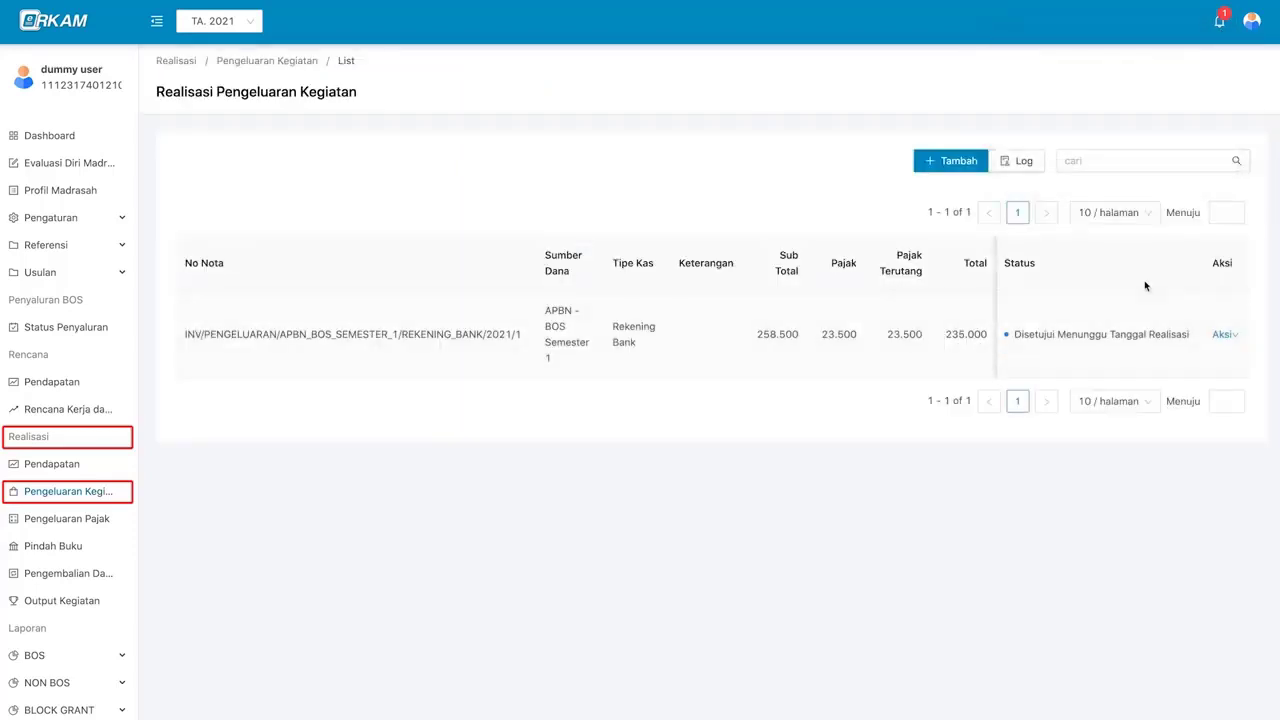
pyautogui.click(1226, 336)
pyautogui.moveTo(1223, 337)
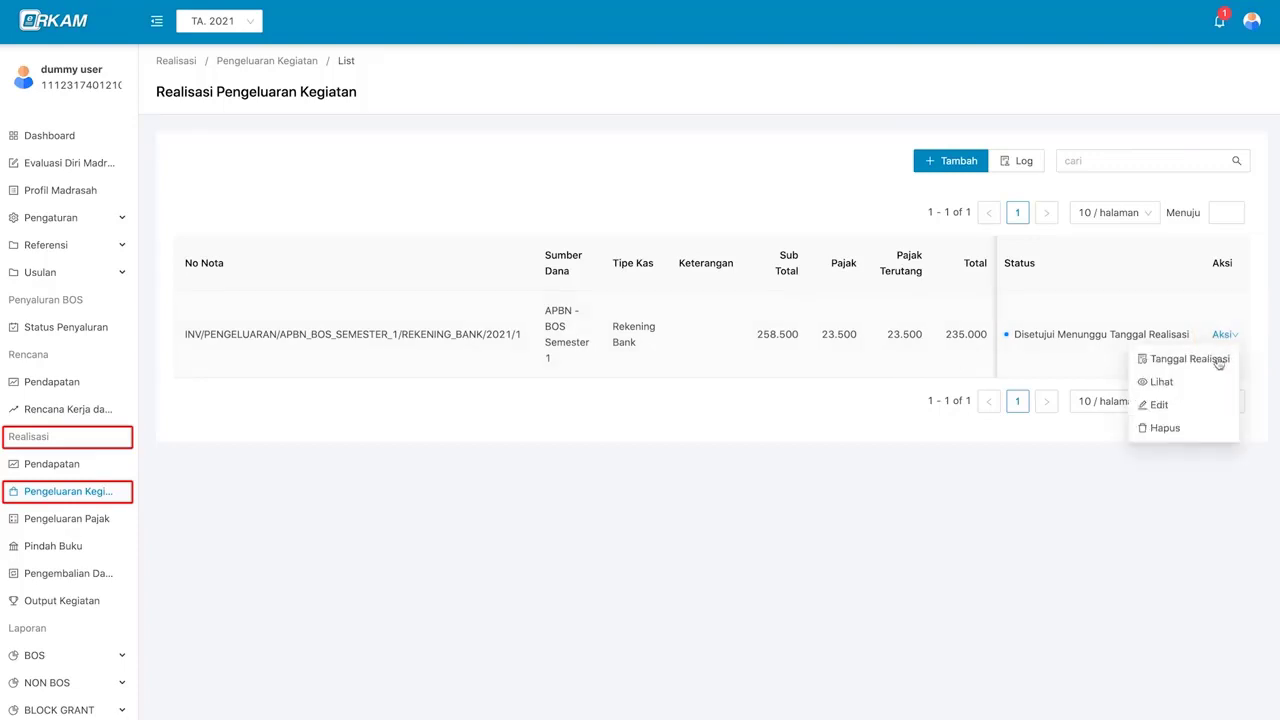
pyautogui.click(1218, 363)
pyautogui.click(543, 166)
pyautogui.click(484, 271)
pyautogui.click(629, 393)
pyautogui.click(694, 168)
pyautogui.write('5546')
pyautogui.scroll(-3, 672, 323)
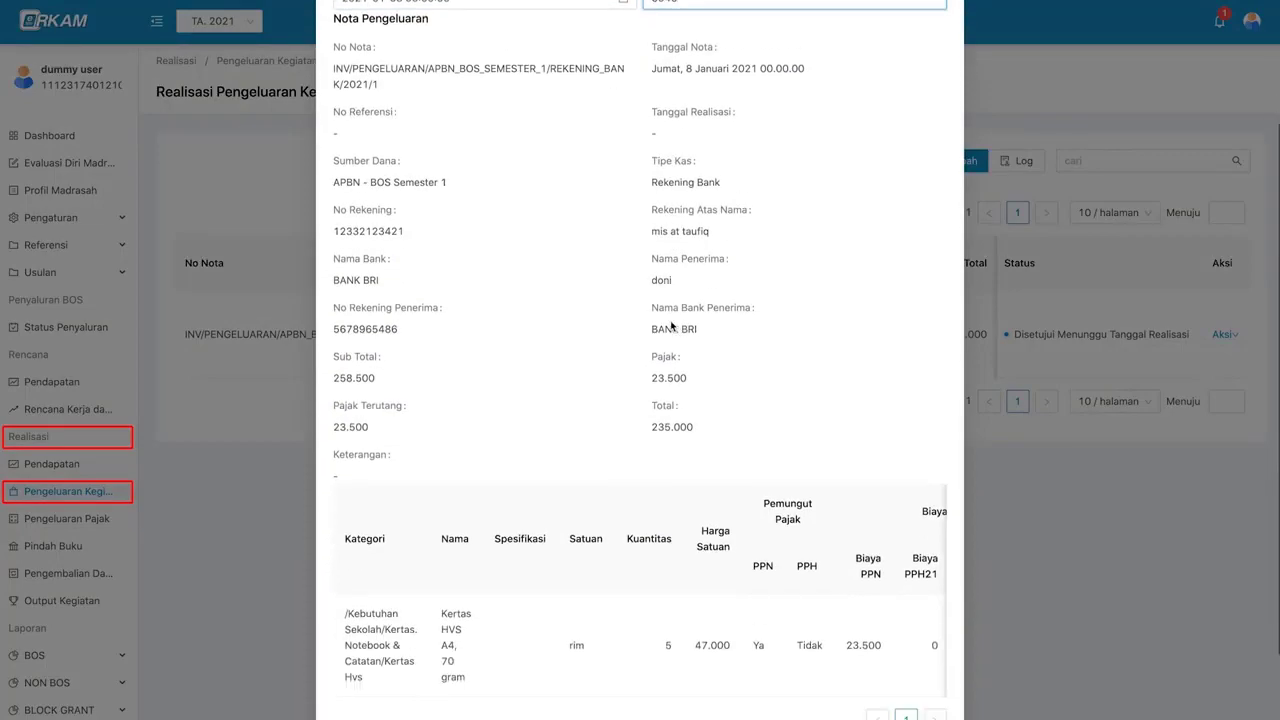
pyautogui.click(925, 688)
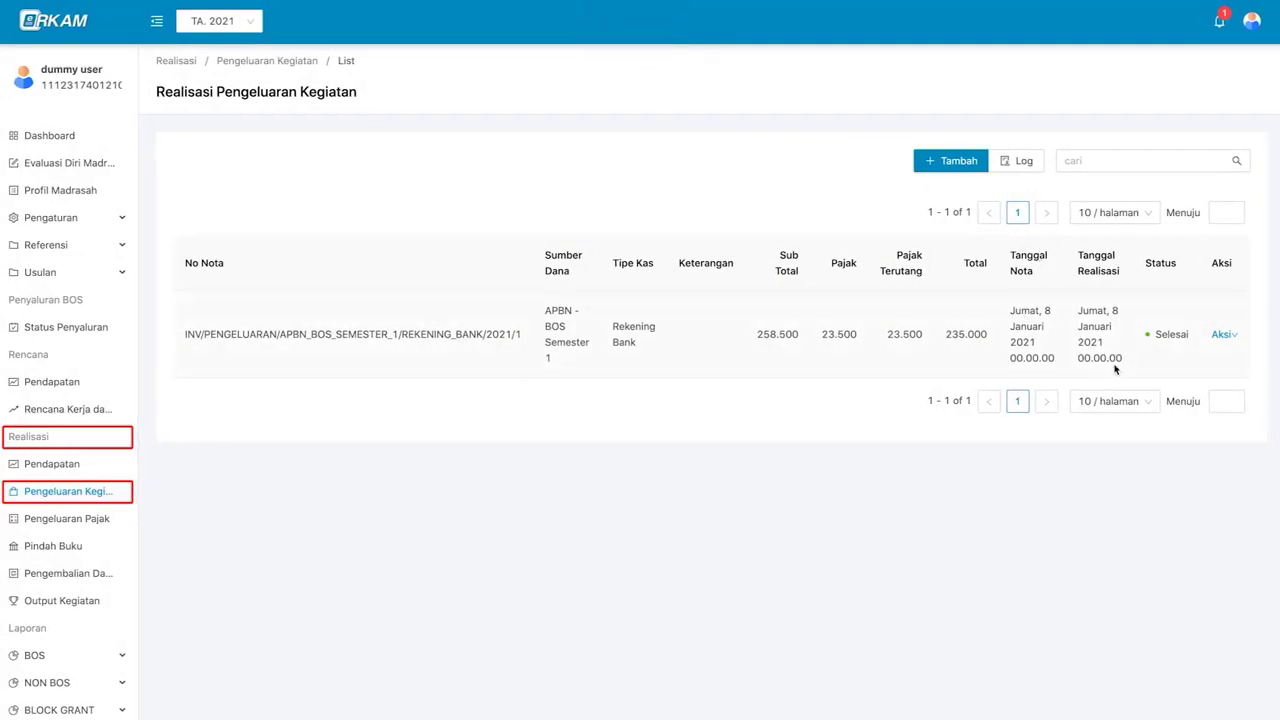
# - Search the nota list for 'api' and open the Logs Realisasi Pengeluaran Kegiatan history
pyautogui.click(1223, 336)
pyautogui.click(1087, 160)
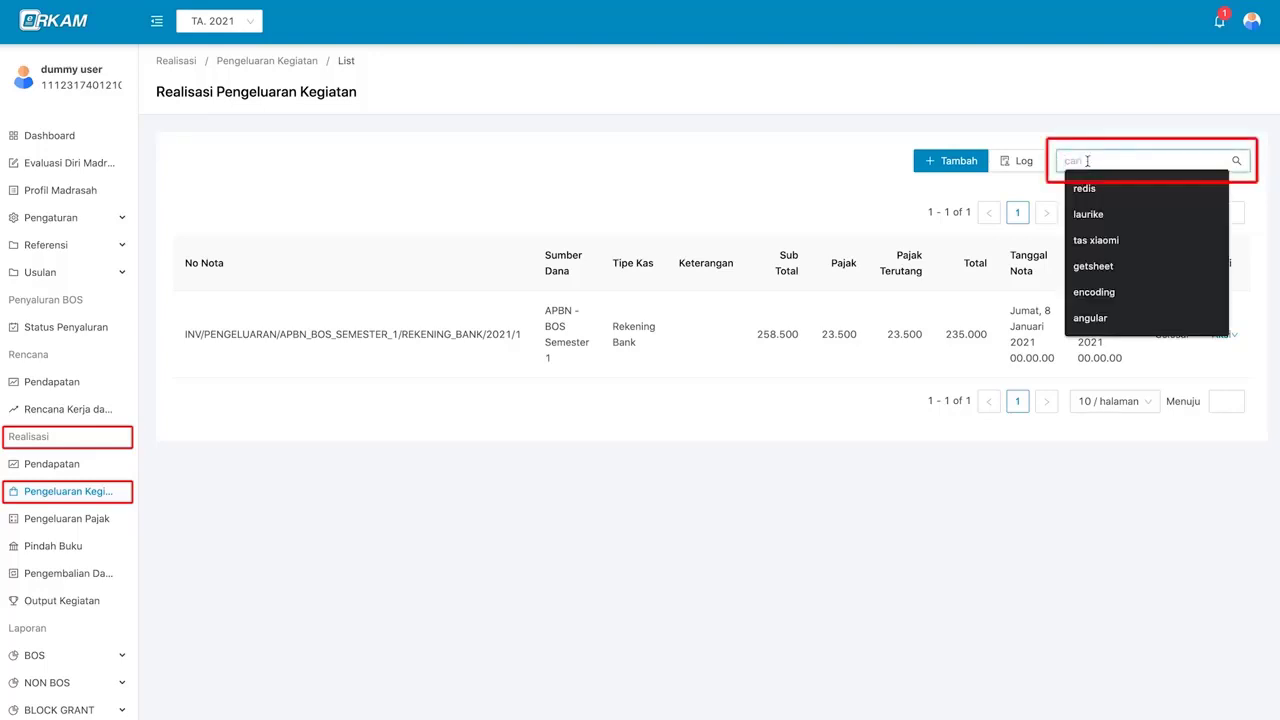
pyautogui.write('api')
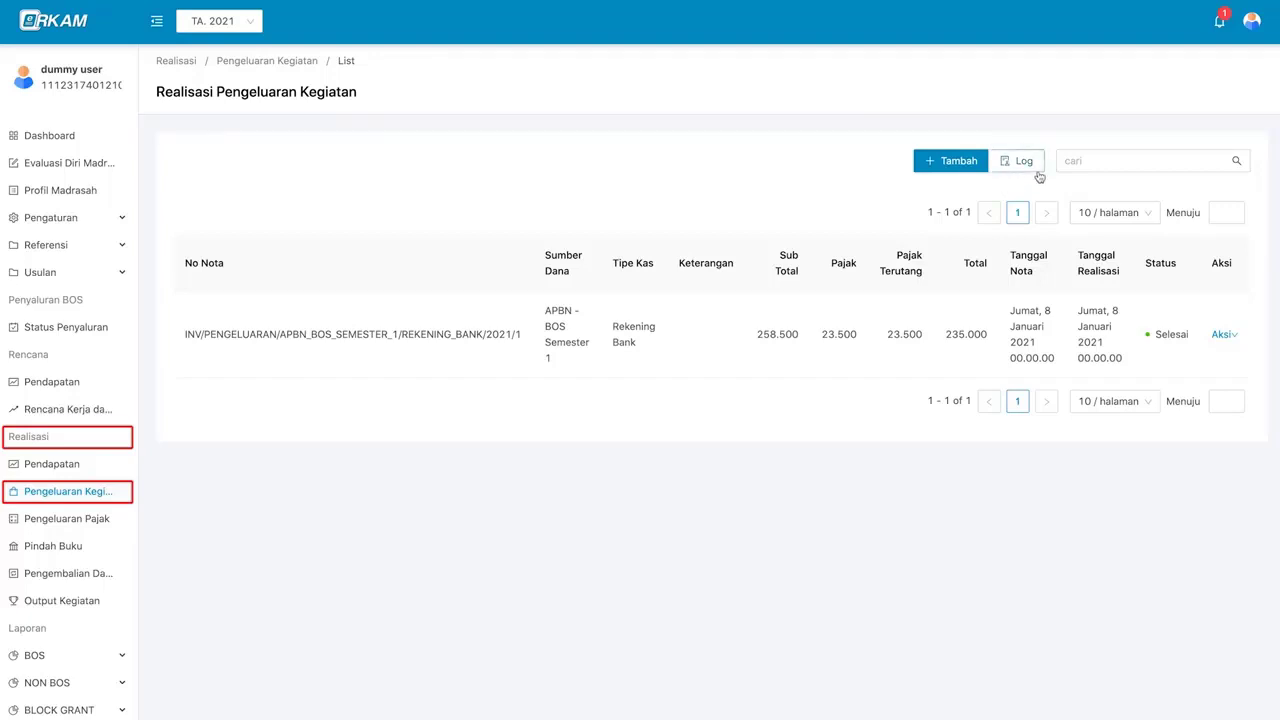
pyautogui.click(1039, 175)
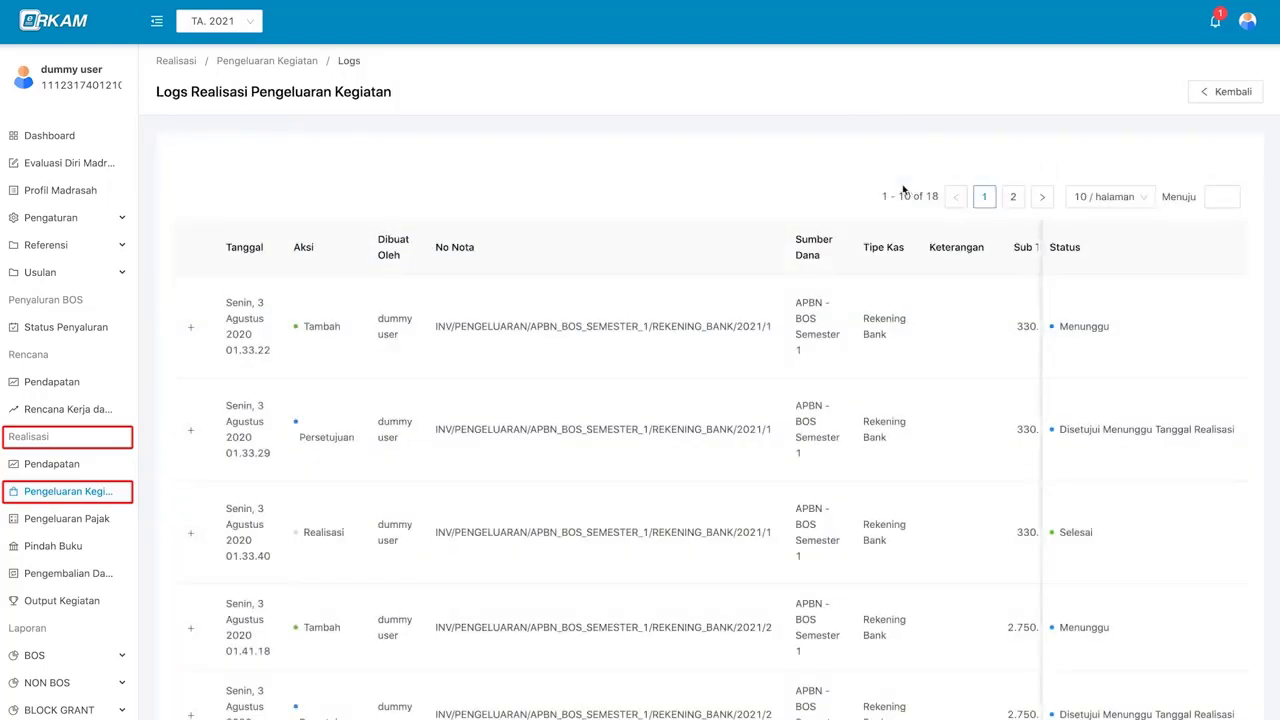
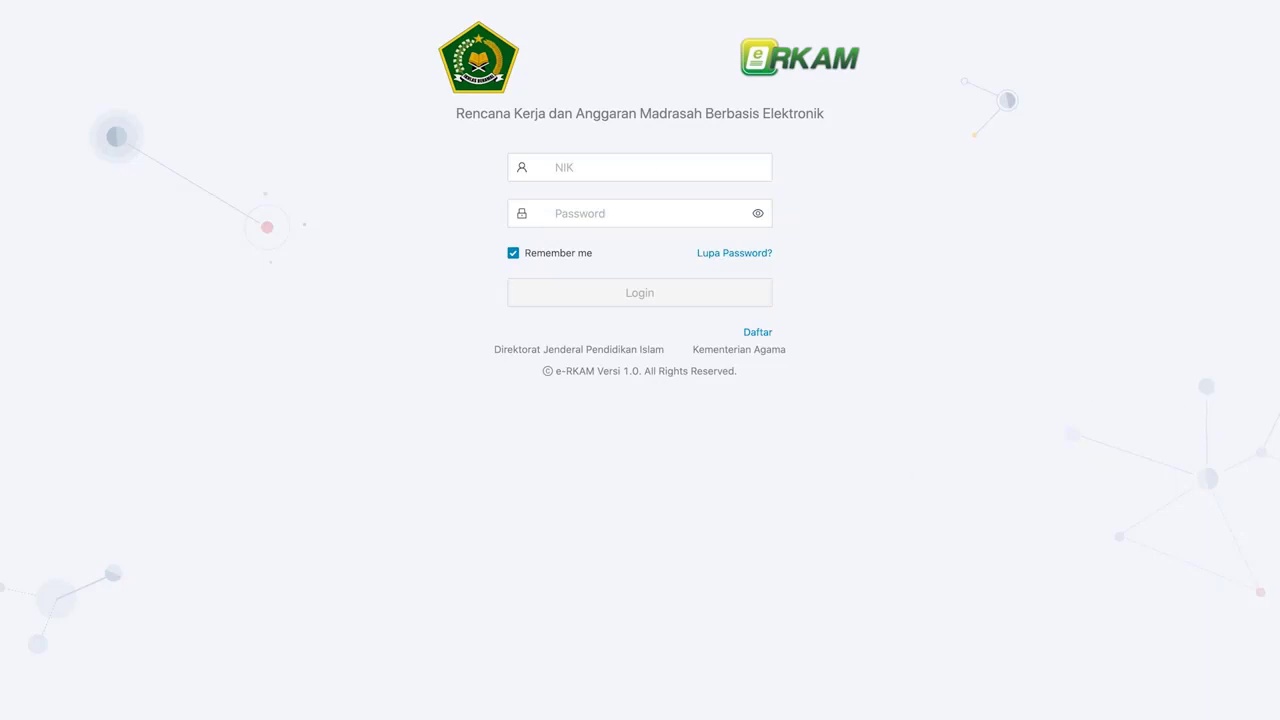
# - Sign in with the saved NIK and password, then go to the empty Realisasi Pengeluaran Pajak list
pyautogui.click(664, 167)
pyautogui.hotkey('ctrl', 'v')
pyautogui.press('Tab')
pyautogui.hotkey('ctrl', 'v')
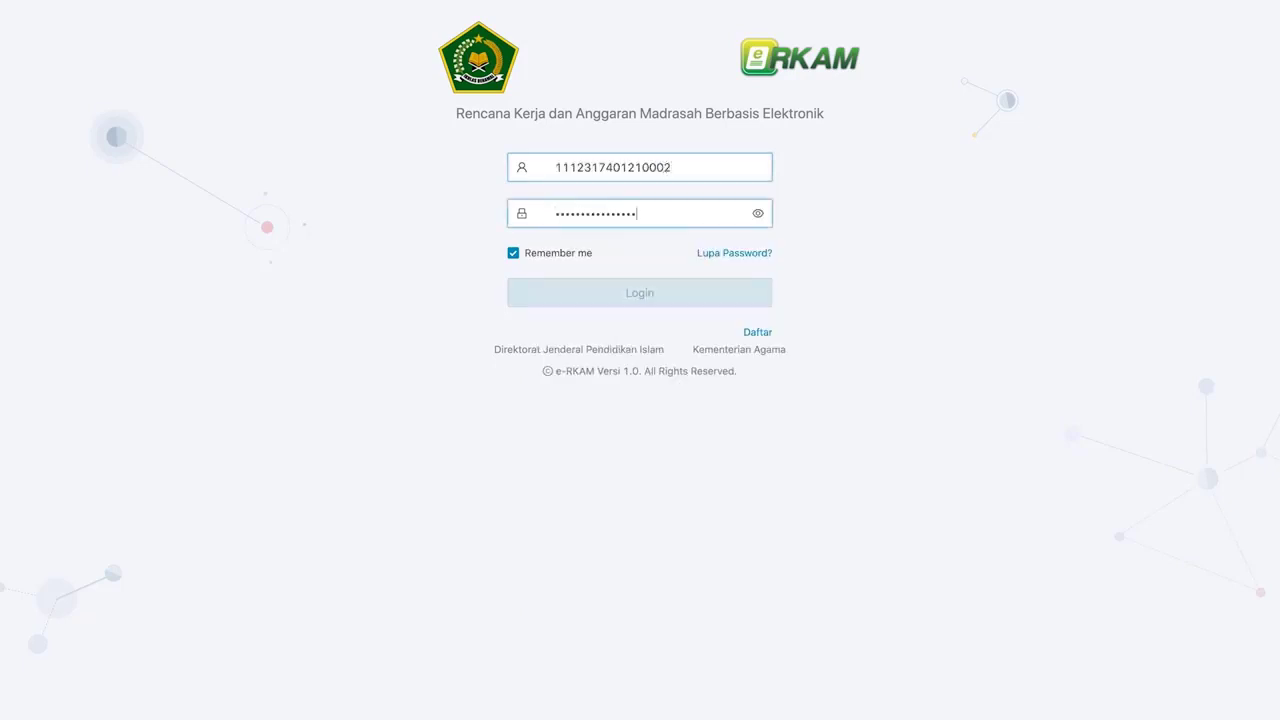
pyautogui.click(668, 293)
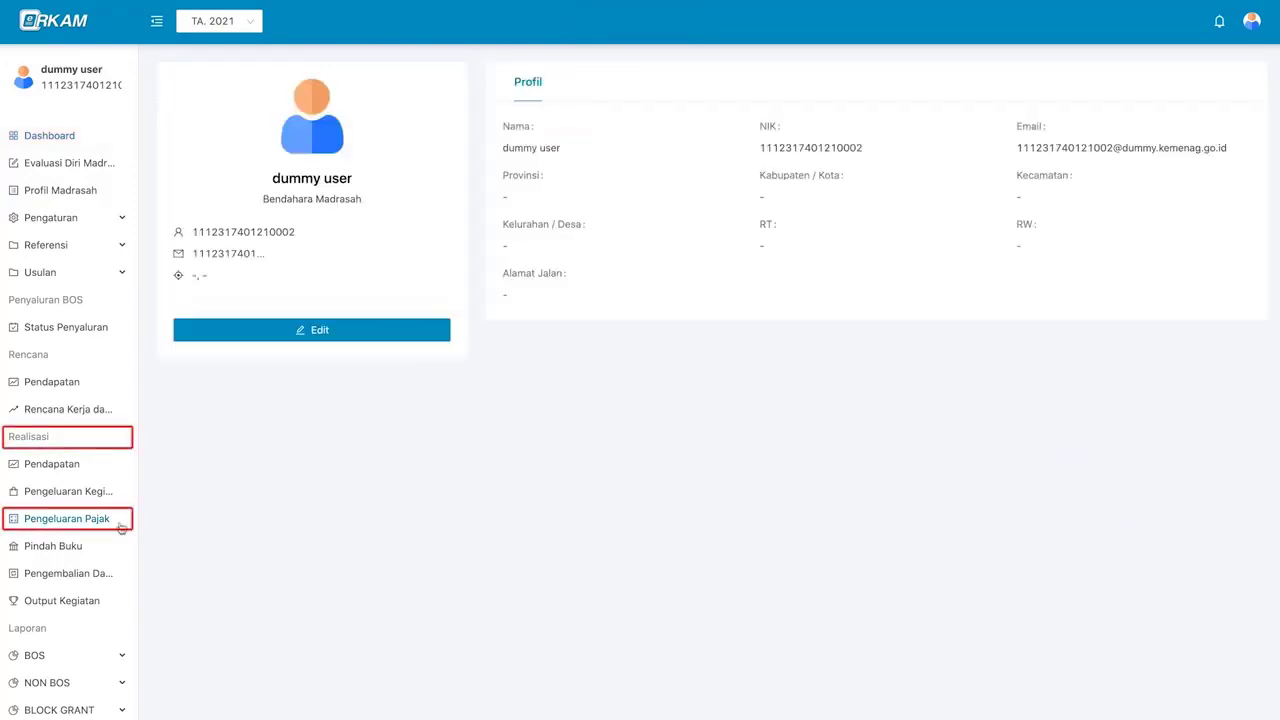
pyautogui.click(118, 524)
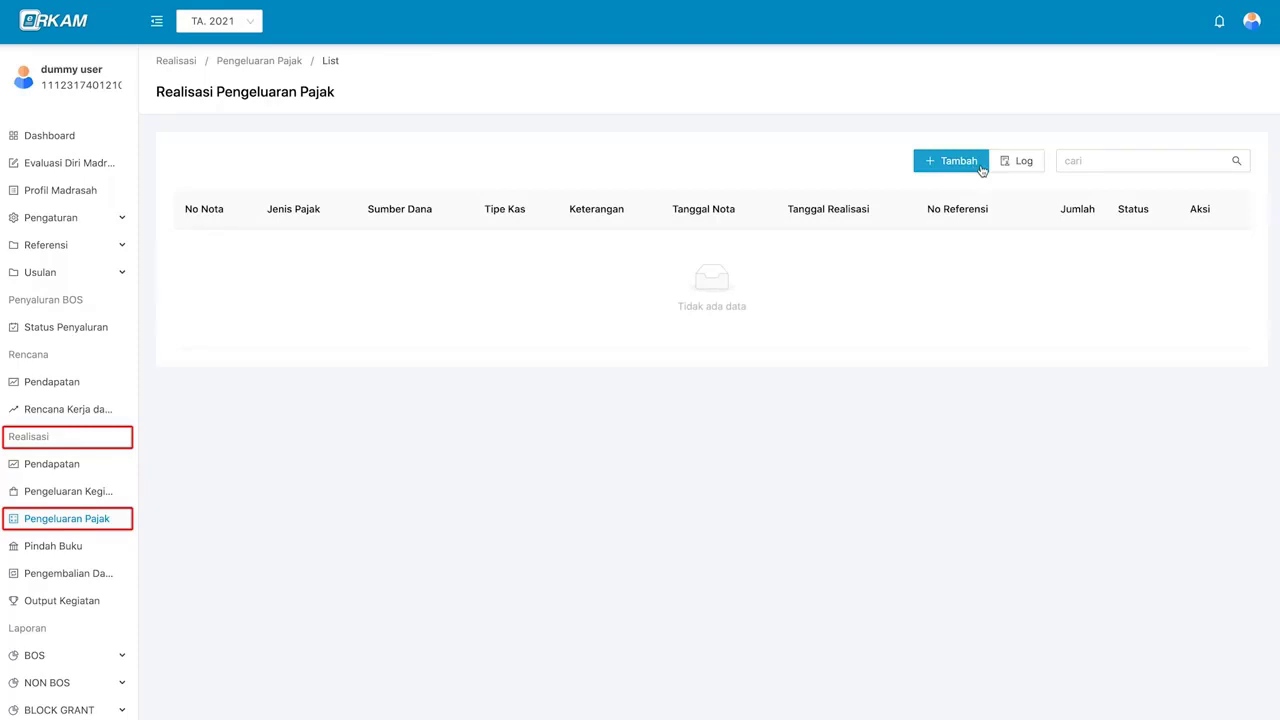
pyautogui.click(979, 164)
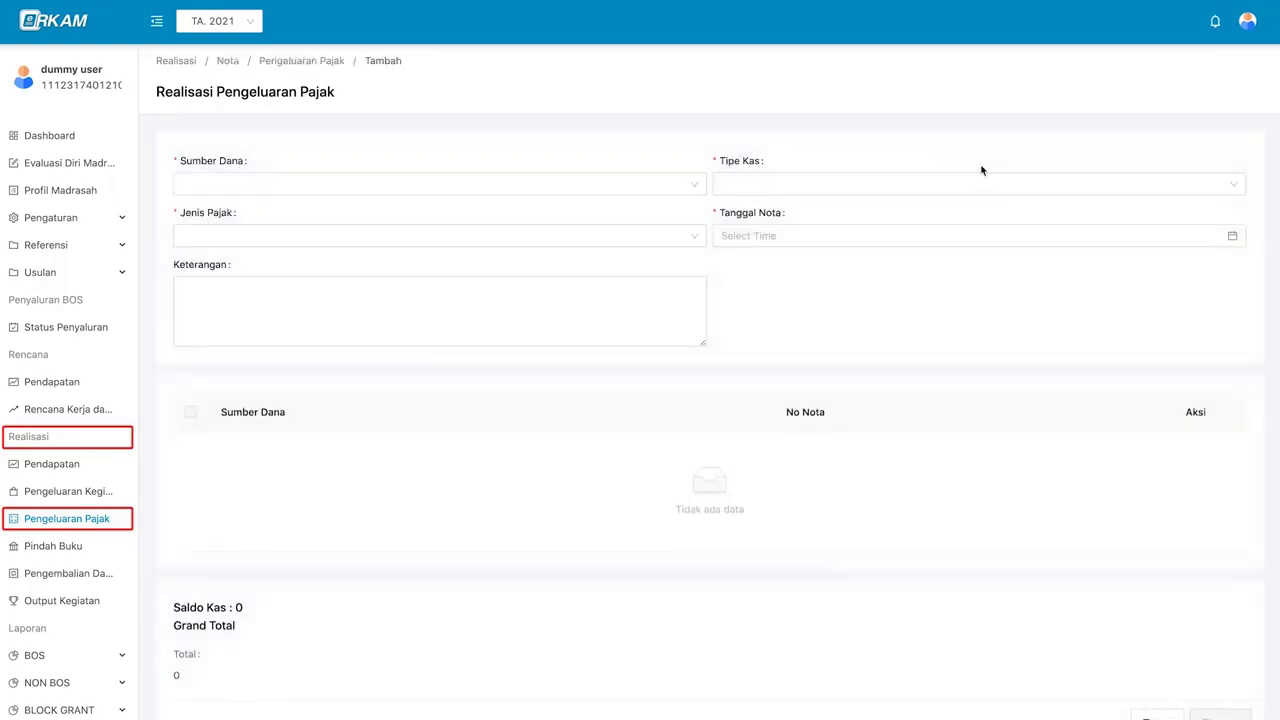
# - Set Sumber Dana to APBN - BOS Semester 1 and Tipe Kas to Rekening Bank
pyautogui.scroll(-1, 717, 317)
pyautogui.scroll(1, 717, 317)
pyautogui.click(651, 190)
pyautogui.click(645, 218)
pyautogui.click(753, 186)
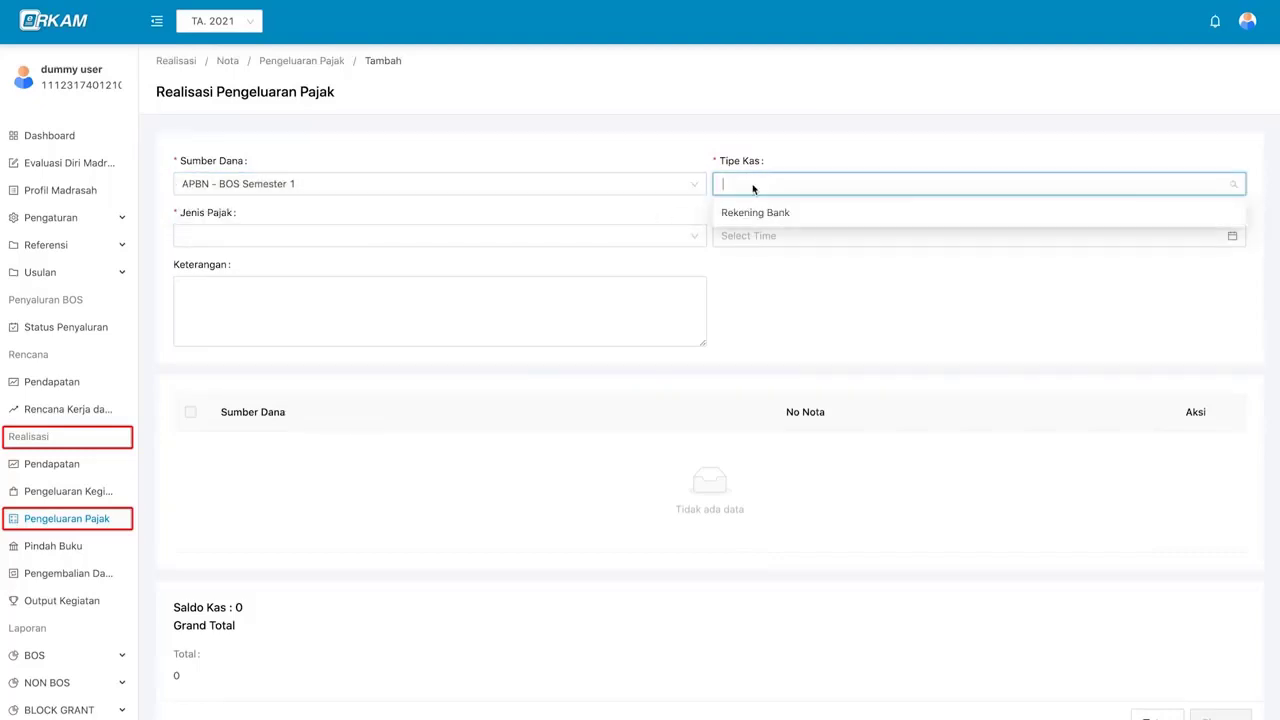
pyautogui.click(819, 220)
# - Choose the BANK BRI account as the No Rekening
pyautogui.click(593, 240)
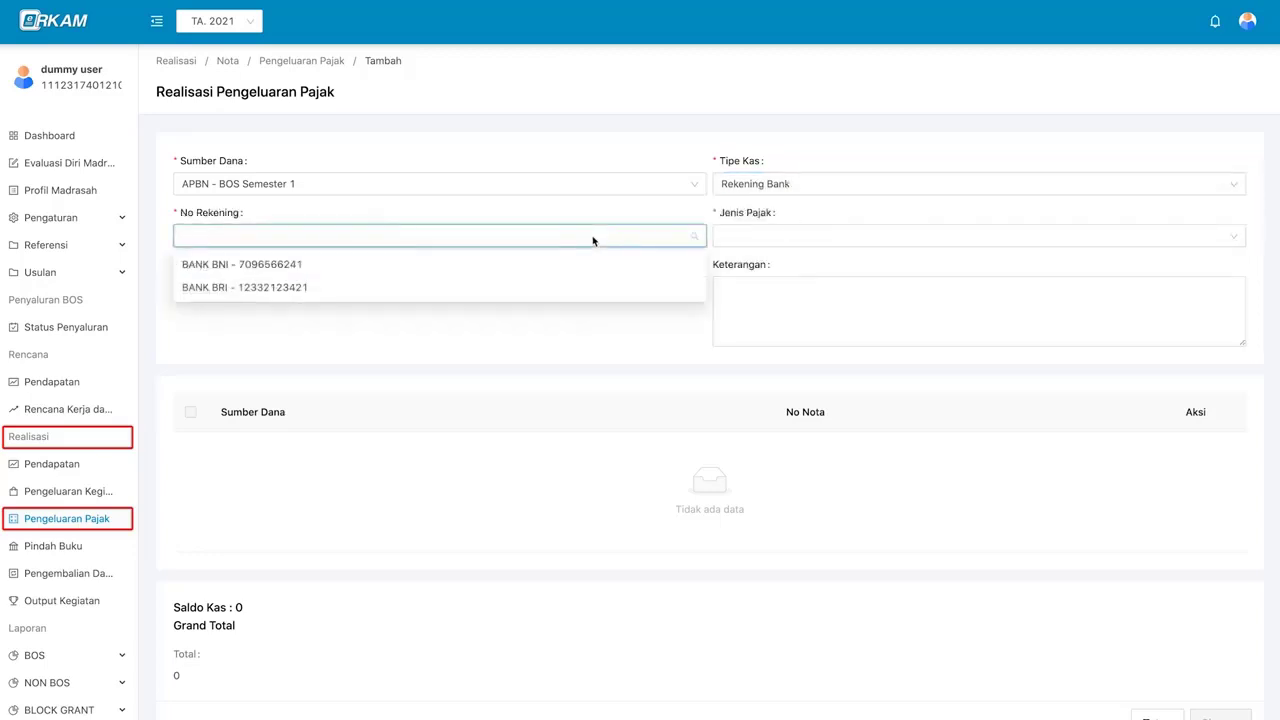
pyautogui.click(637, 212)
pyautogui.scroll(-1, 637, 212)
pyautogui.click(620, 198)
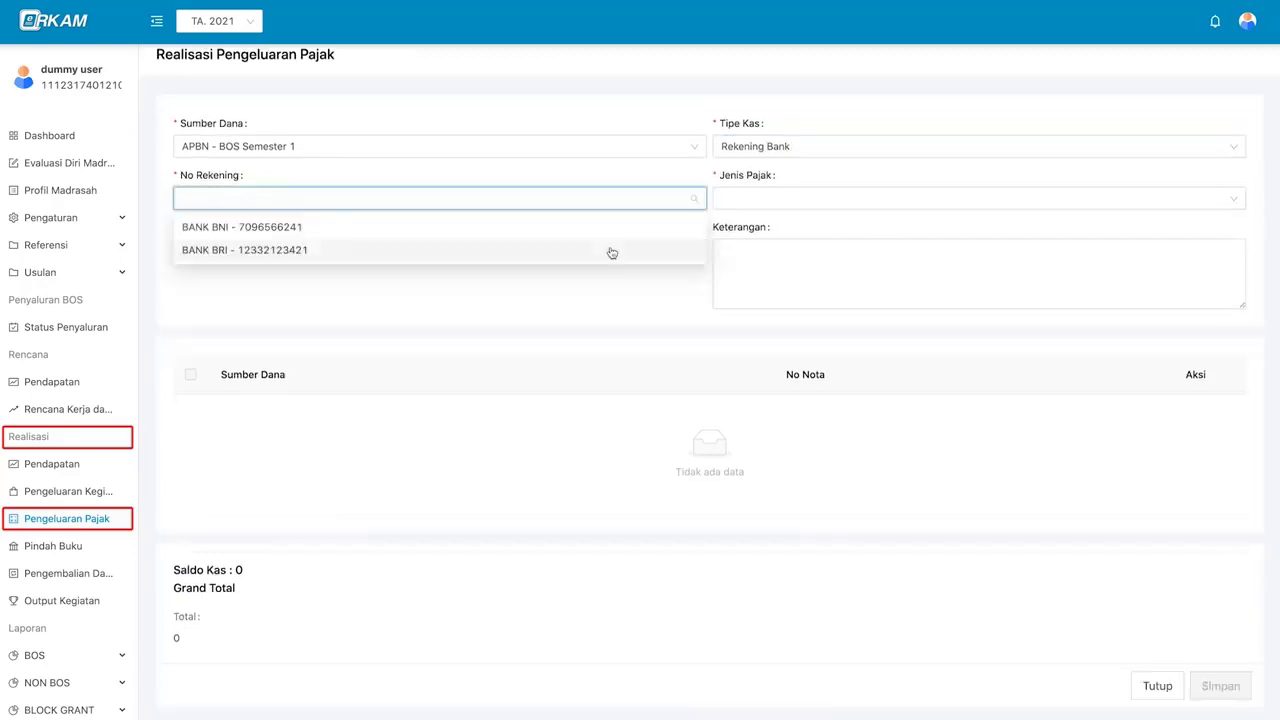
pyautogui.click(608, 248)
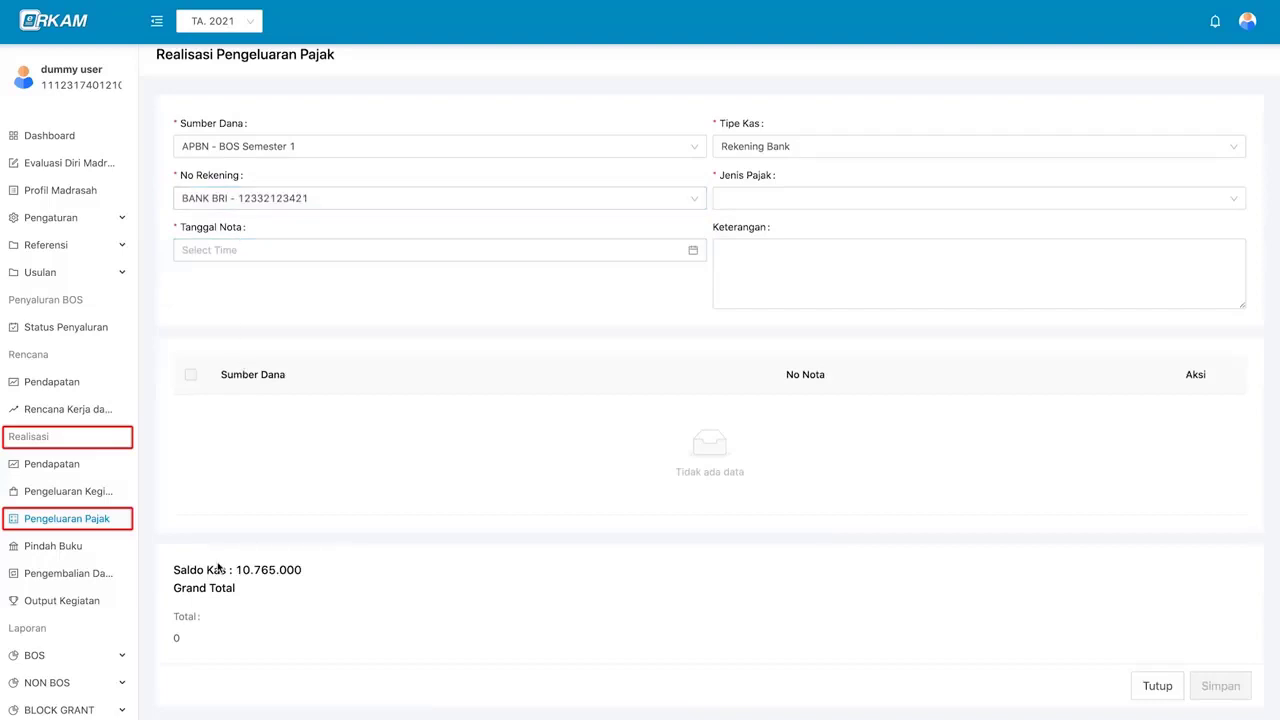
pyautogui.click(389, 200)
pyautogui.click(383, 224)
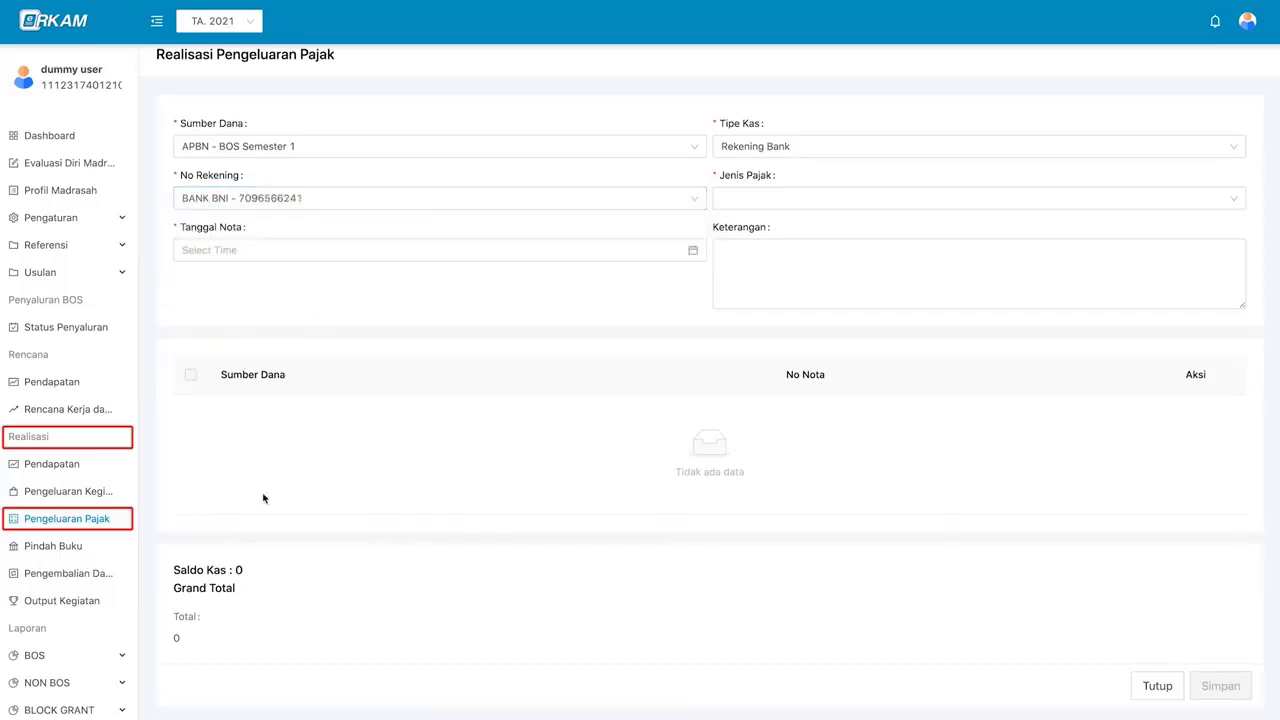
pyautogui.click(408, 202)
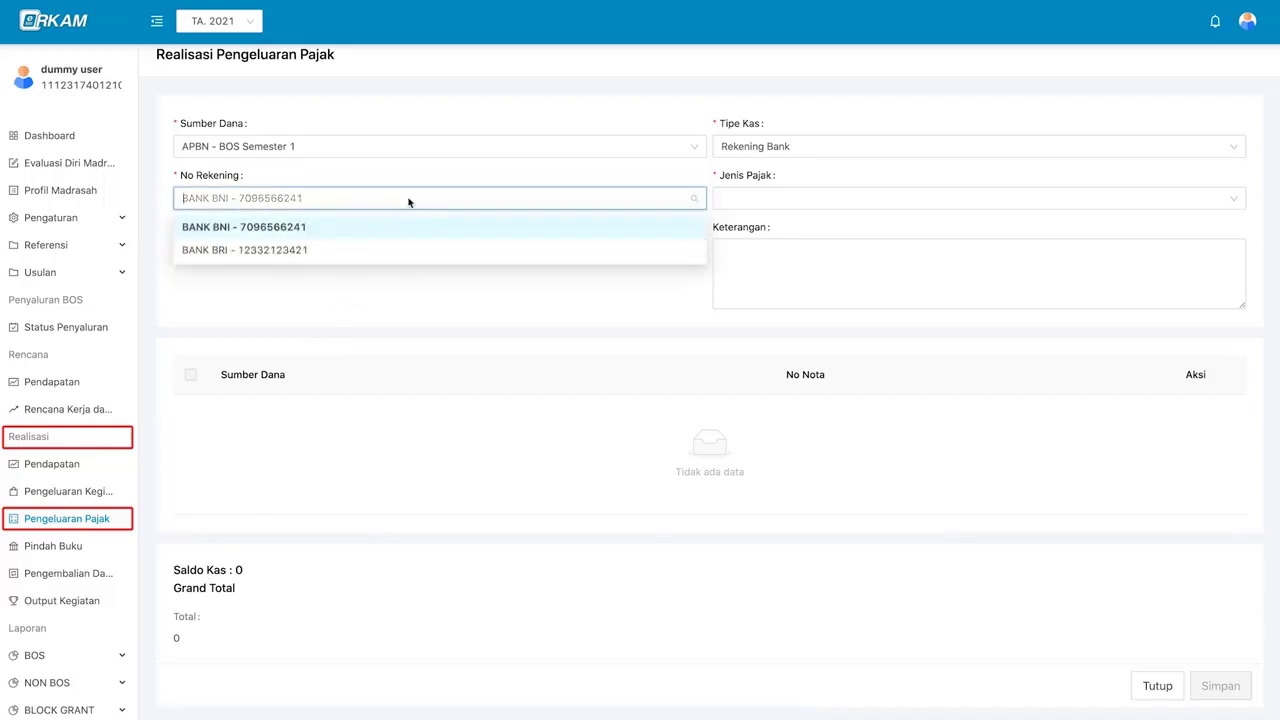
pyautogui.click(395, 250)
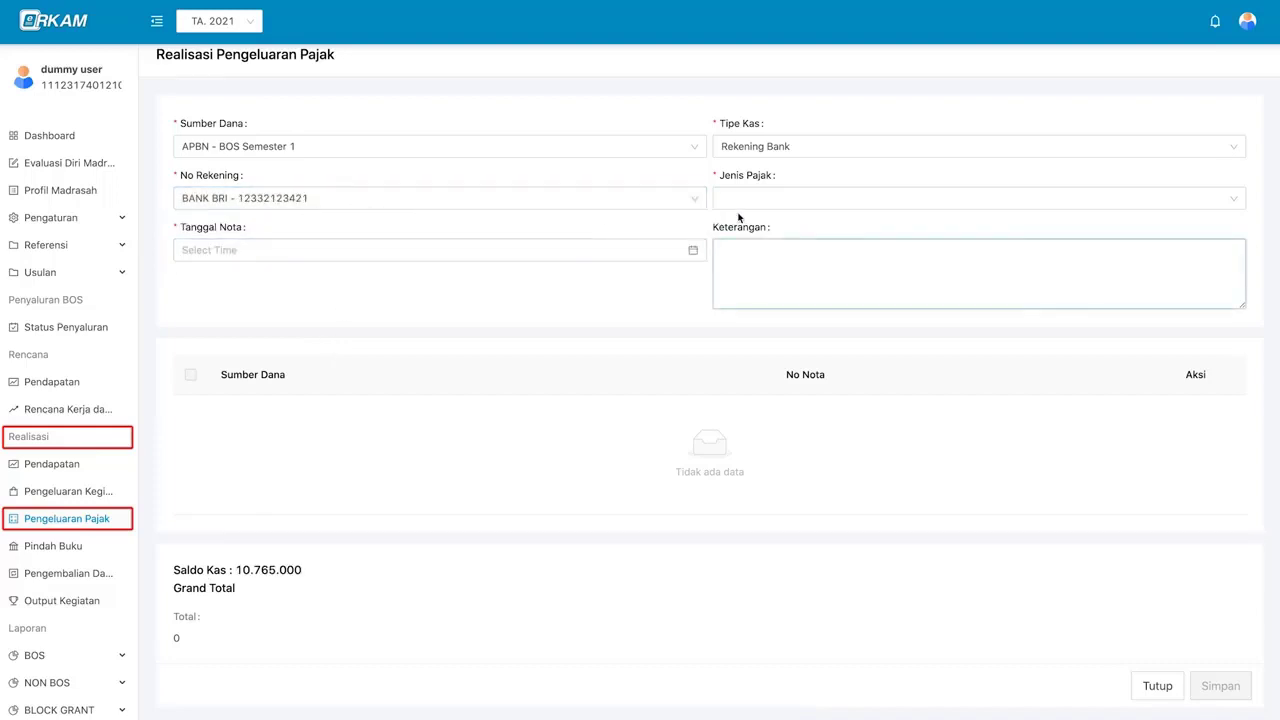
# - Set Jenis Pajak to PPN and Tanggal Nota to 8 January 2021
pyautogui.click(772, 198)
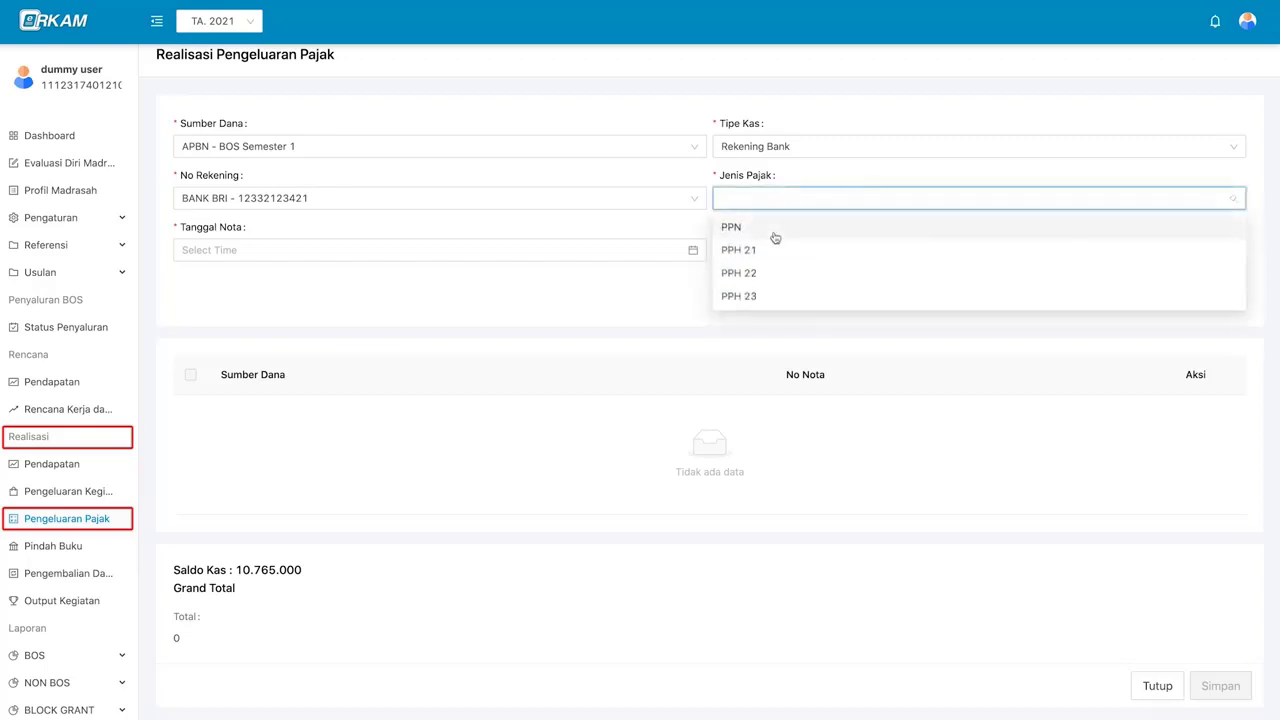
pyautogui.click(828, 228)
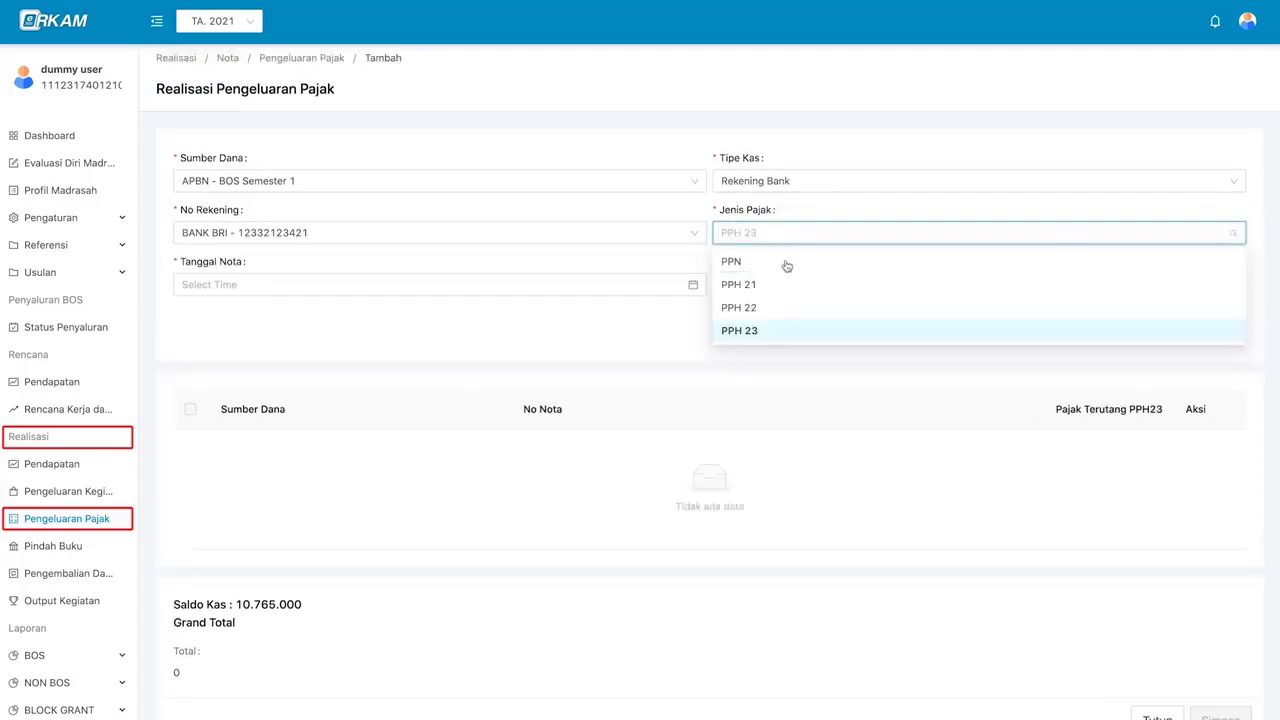
pyautogui.click(786, 266)
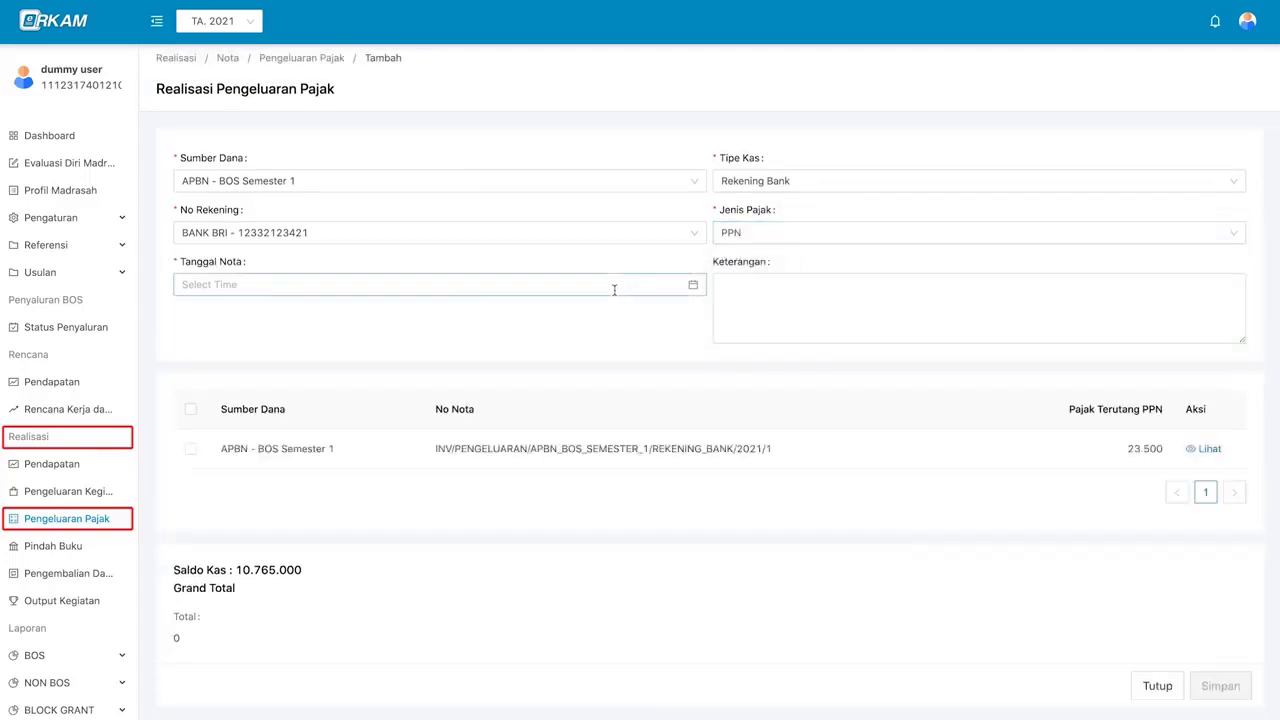
pyautogui.click(520, 287)
pyautogui.click(324, 389)
pyautogui.click(472, 507)
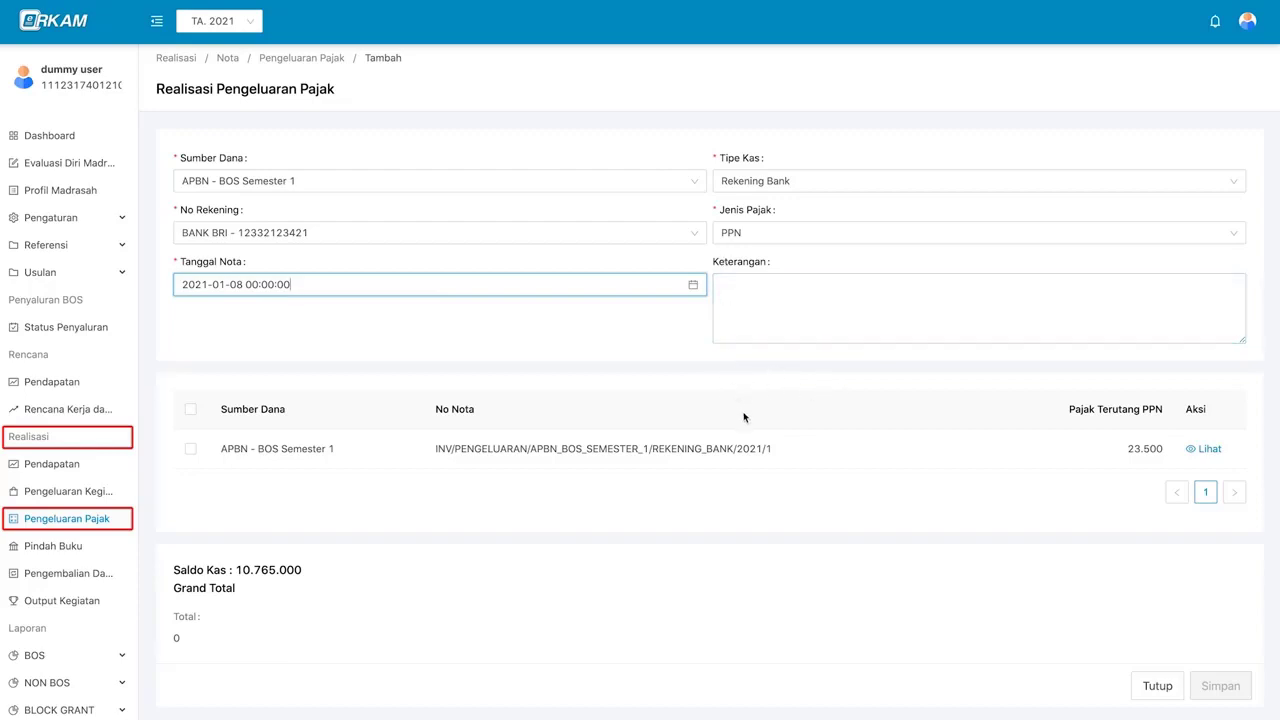
pyautogui.scroll(-1, 744, 443)
# - Review the details of the taxed expense nota
pyautogui.click(1206, 450)
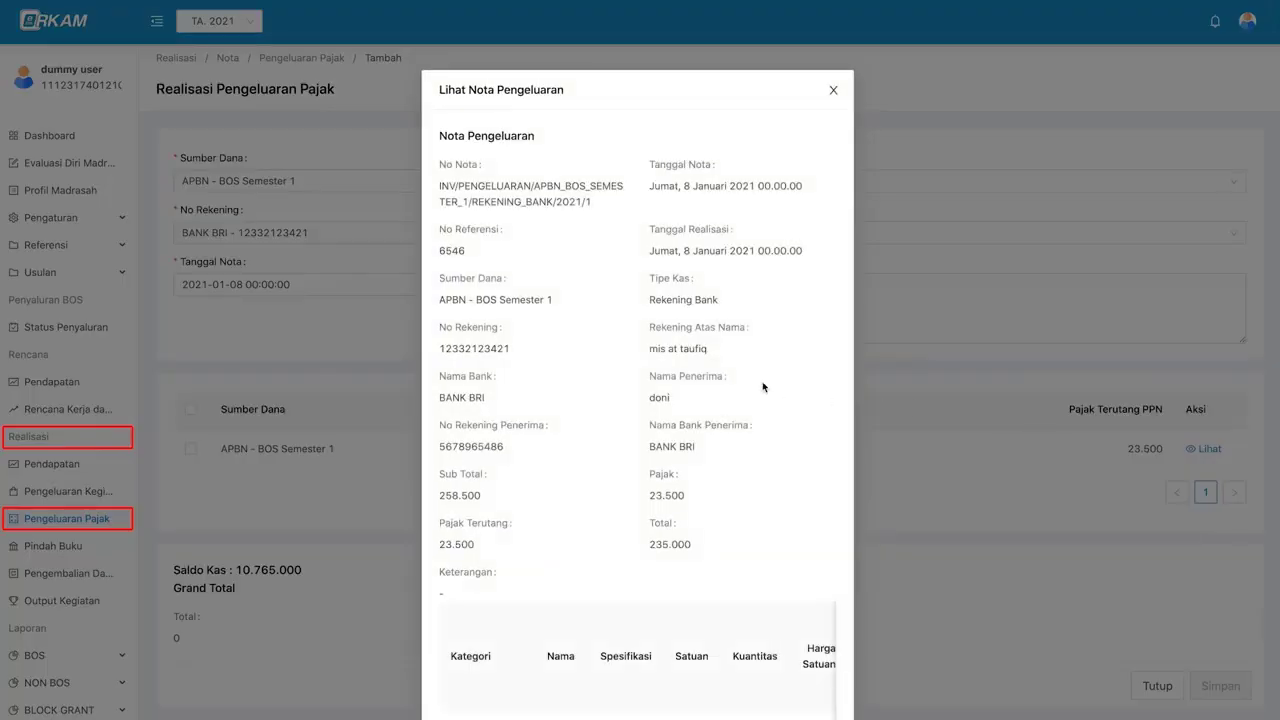
pyautogui.scroll(-3, 754, 429)
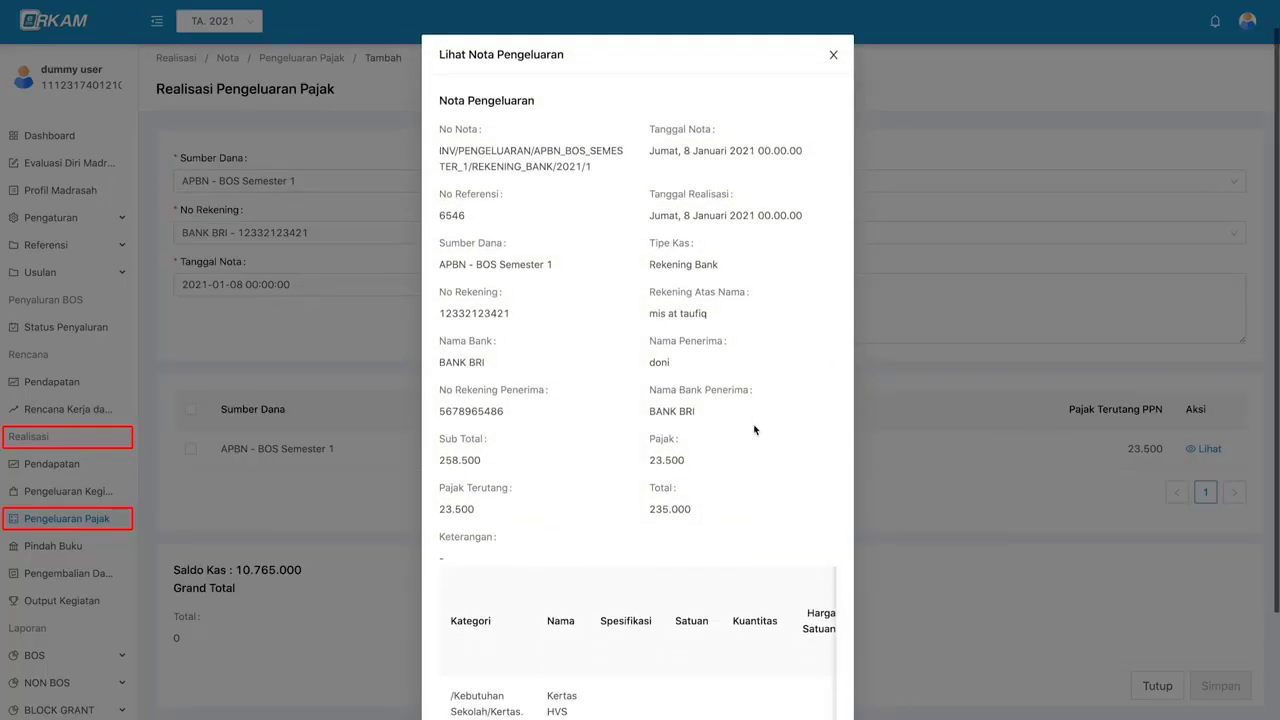
pyautogui.hscroll(5, 640, 600)
pyautogui.scroll(2, 803, 81)
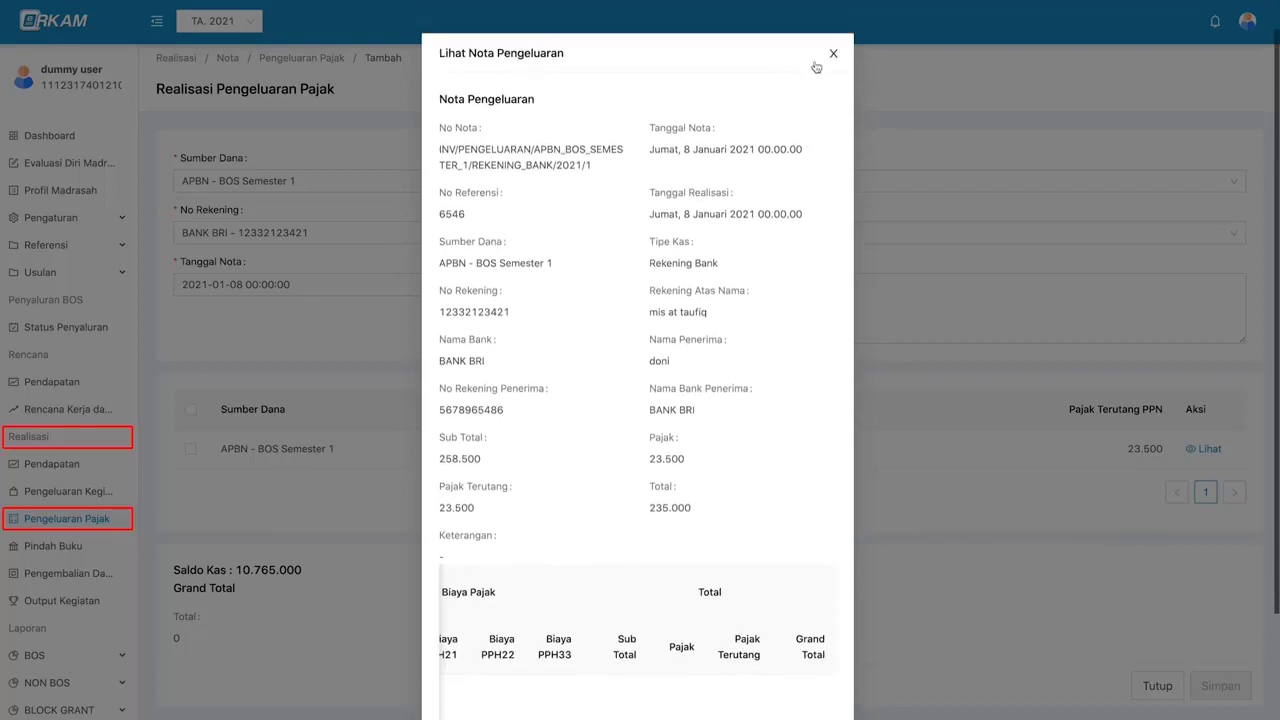
pyautogui.click(835, 55)
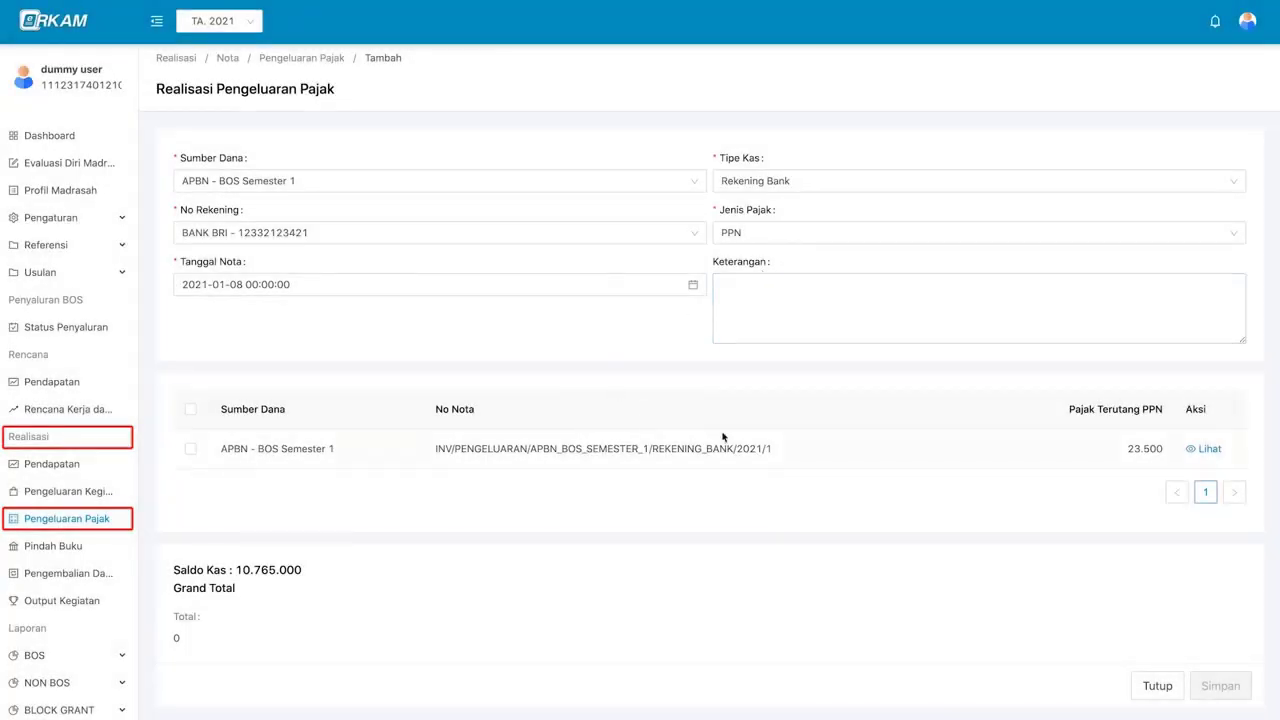
# - Include that expense nota in the PPN realisation and save it as Menunggu
pyautogui.click(191, 450)
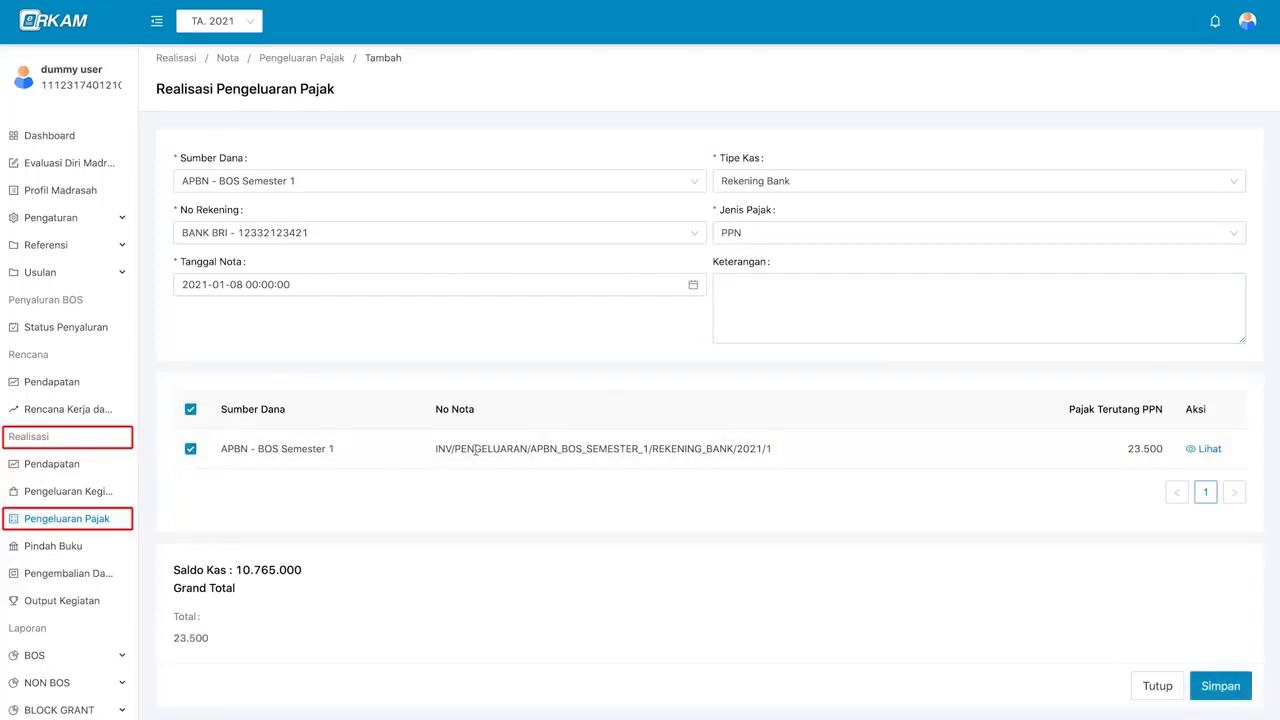
pyautogui.click(1218, 685)
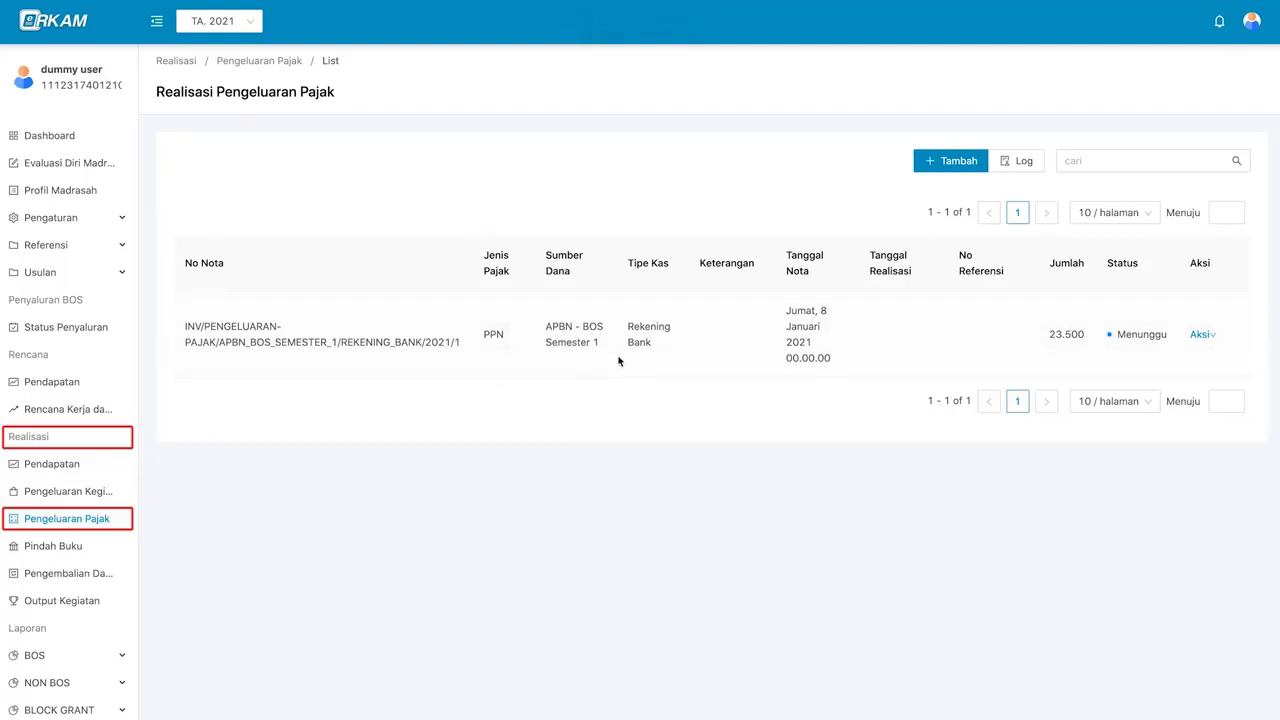
pyautogui.click(1199, 338)
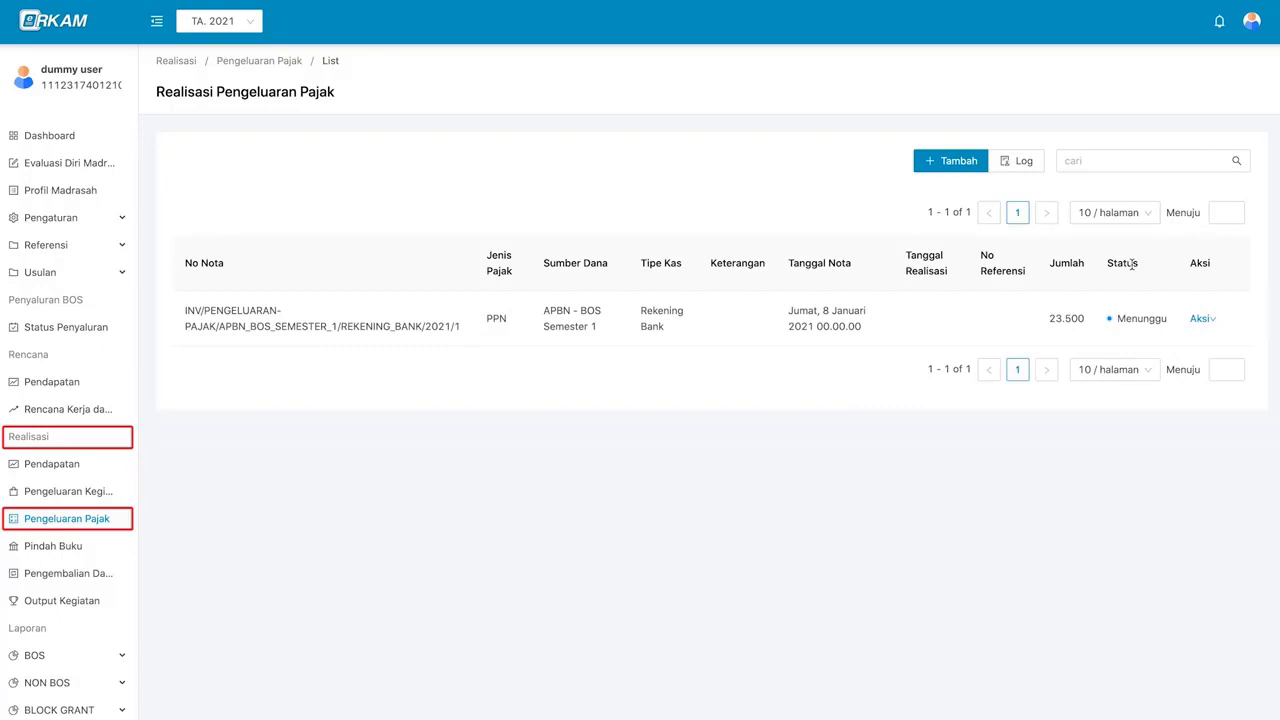
# - Log out and sign in with the Kepala Madrasah's NIK and password
pyautogui.click(1251, 24)
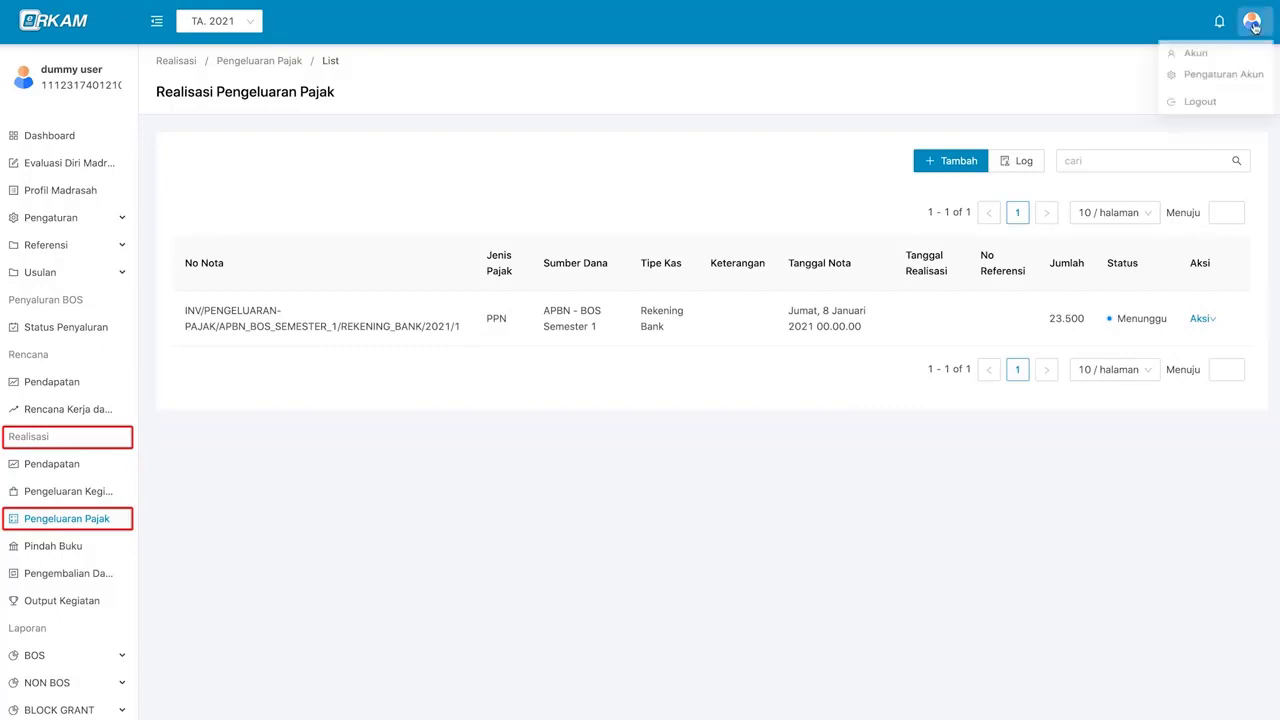
pyautogui.click(1233, 108)
pyautogui.click(700, 165)
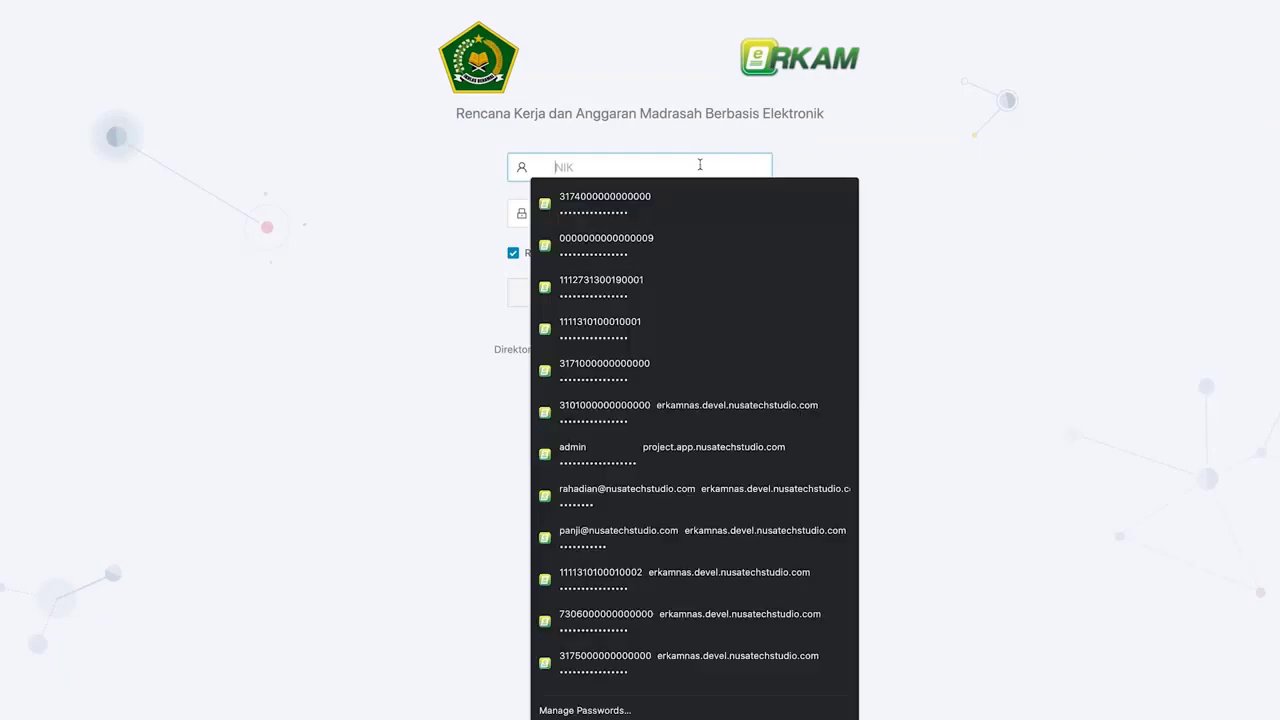
pyautogui.press('Tab')
pyautogui.write('••••••••••••••••')
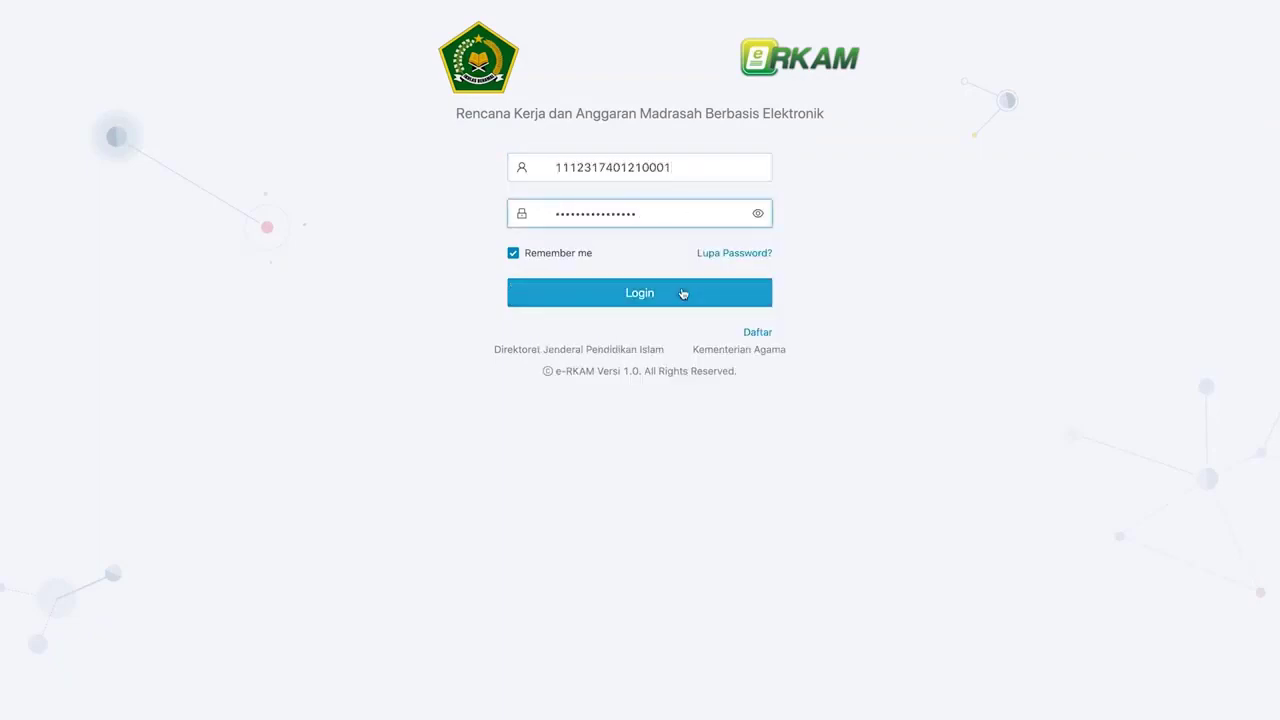
pyautogui.click(683, 293)
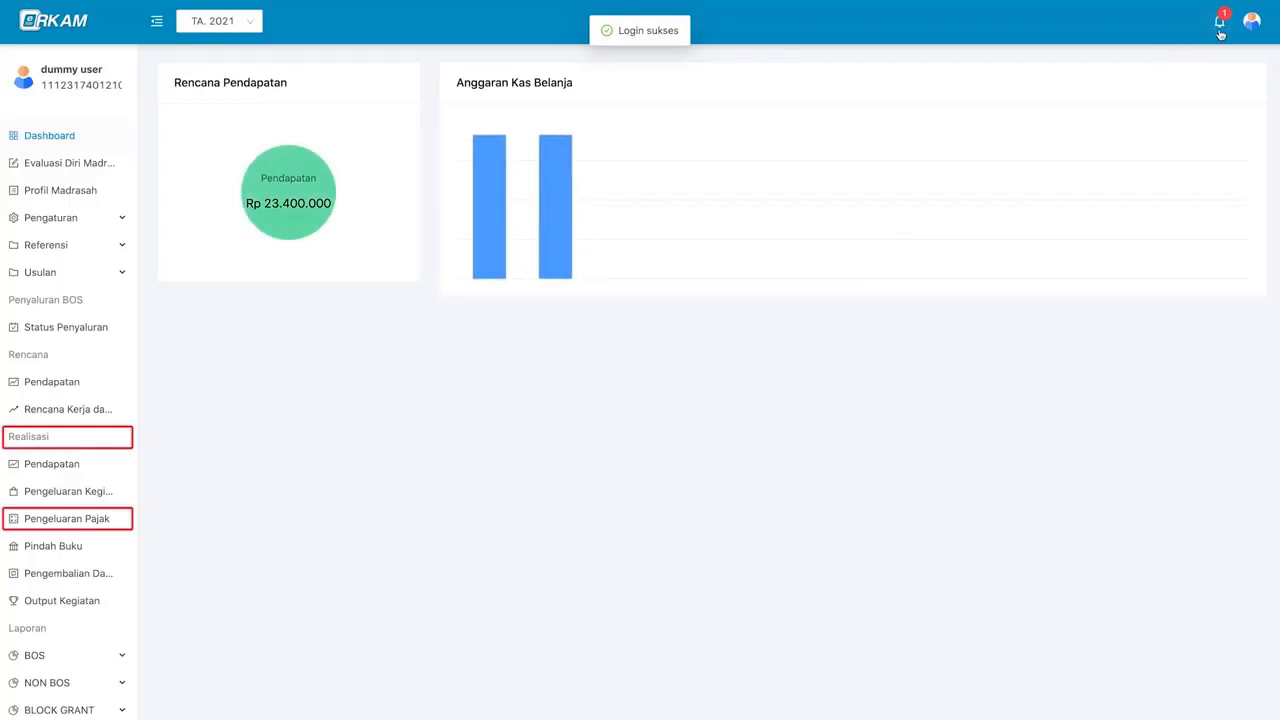
# - Approve the PPN tax nota via Aksi > Persetujuan > Disetujui in Pengeluaran Pajak
pyautogui.moveTo(1251, 20)
pyautogui.click(1234, 51)
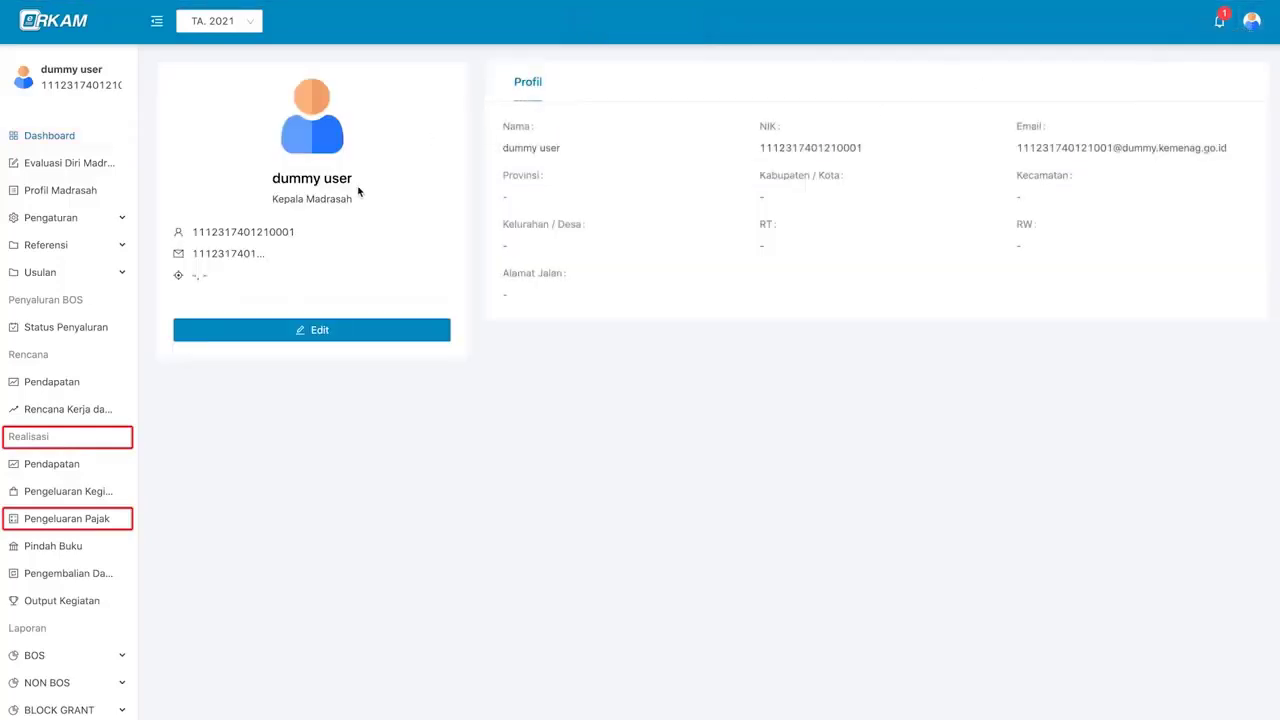
pyautogui.click(97, 521)
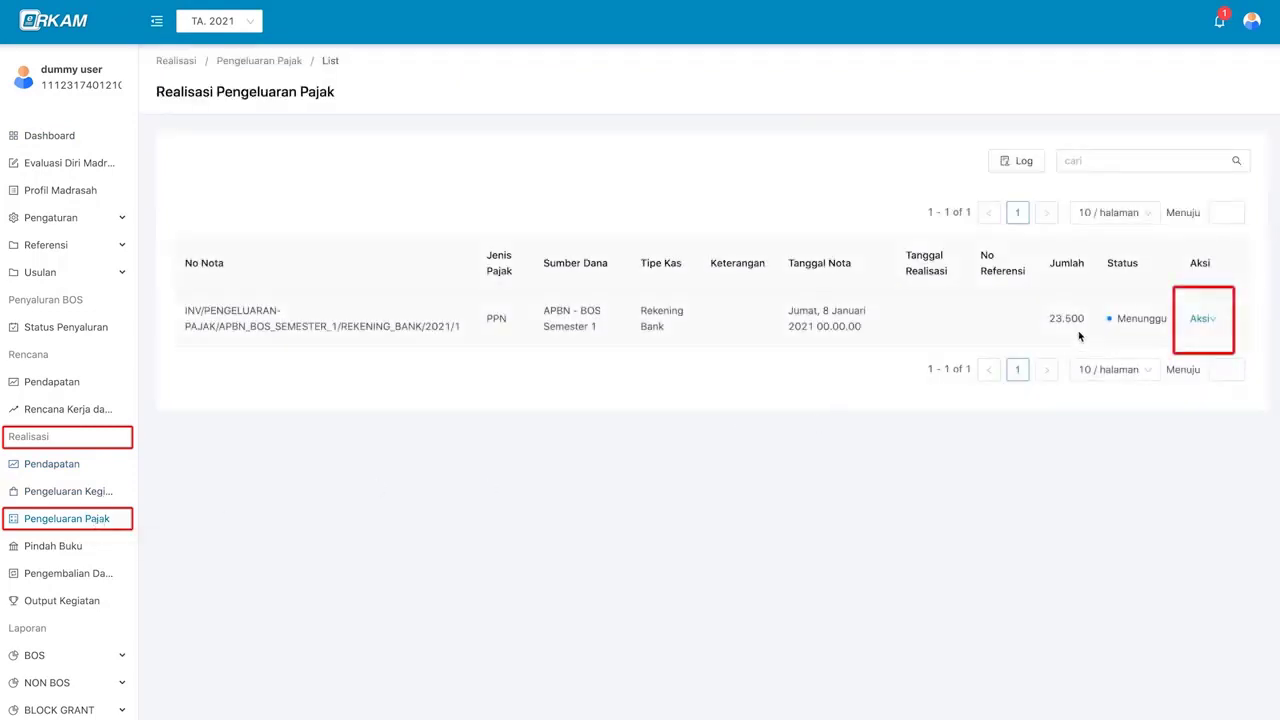
pyautogui.click(1203, 319)
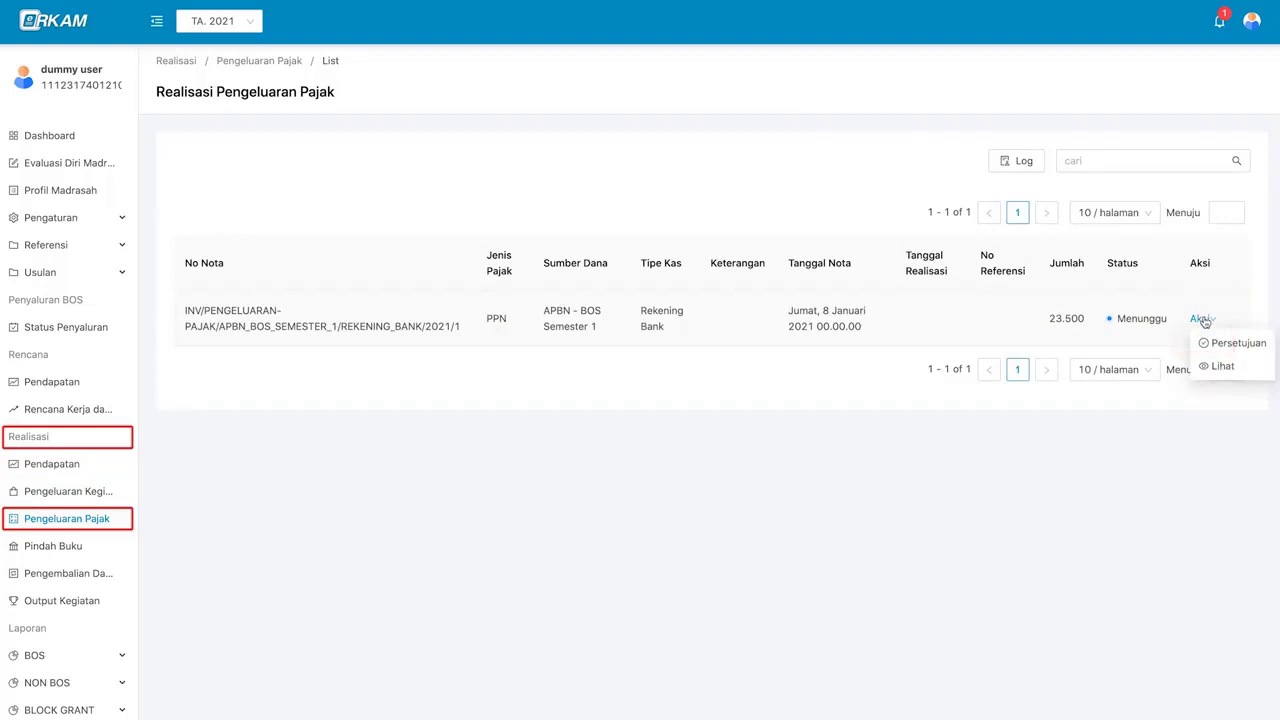
pyautogui.moveTo(1197, 318)
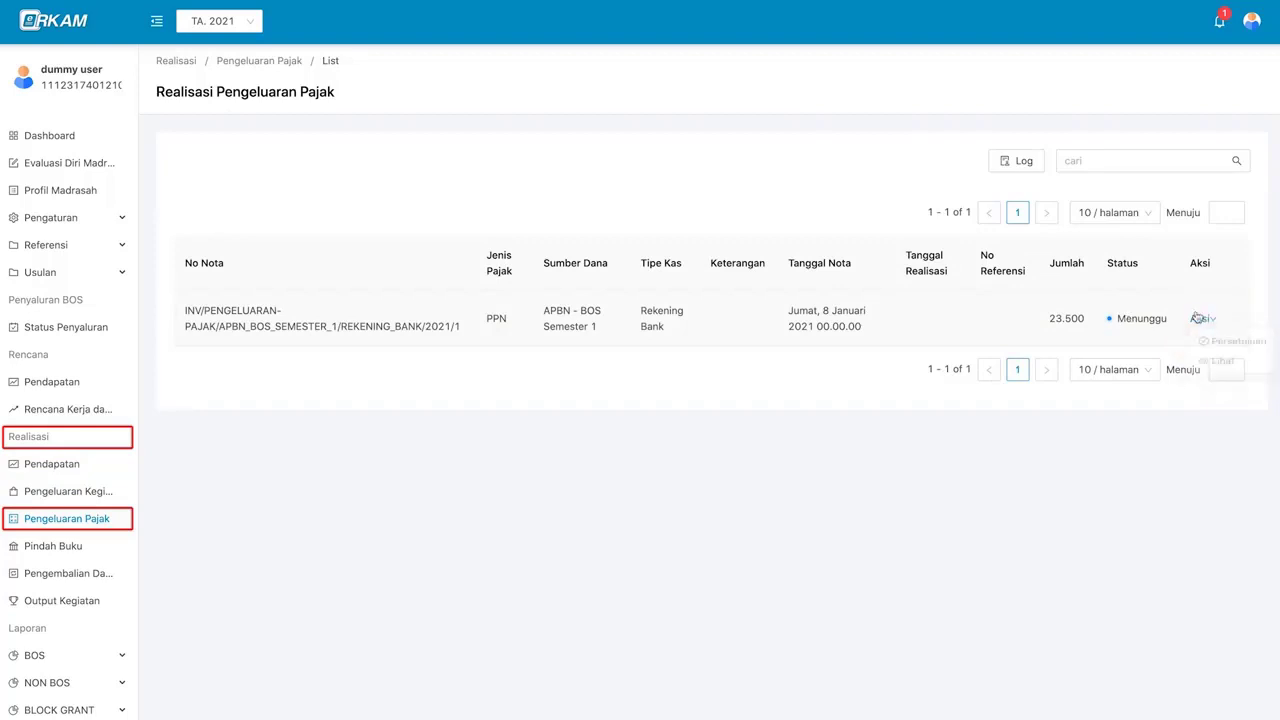
pyautogui.click(1215, 341)
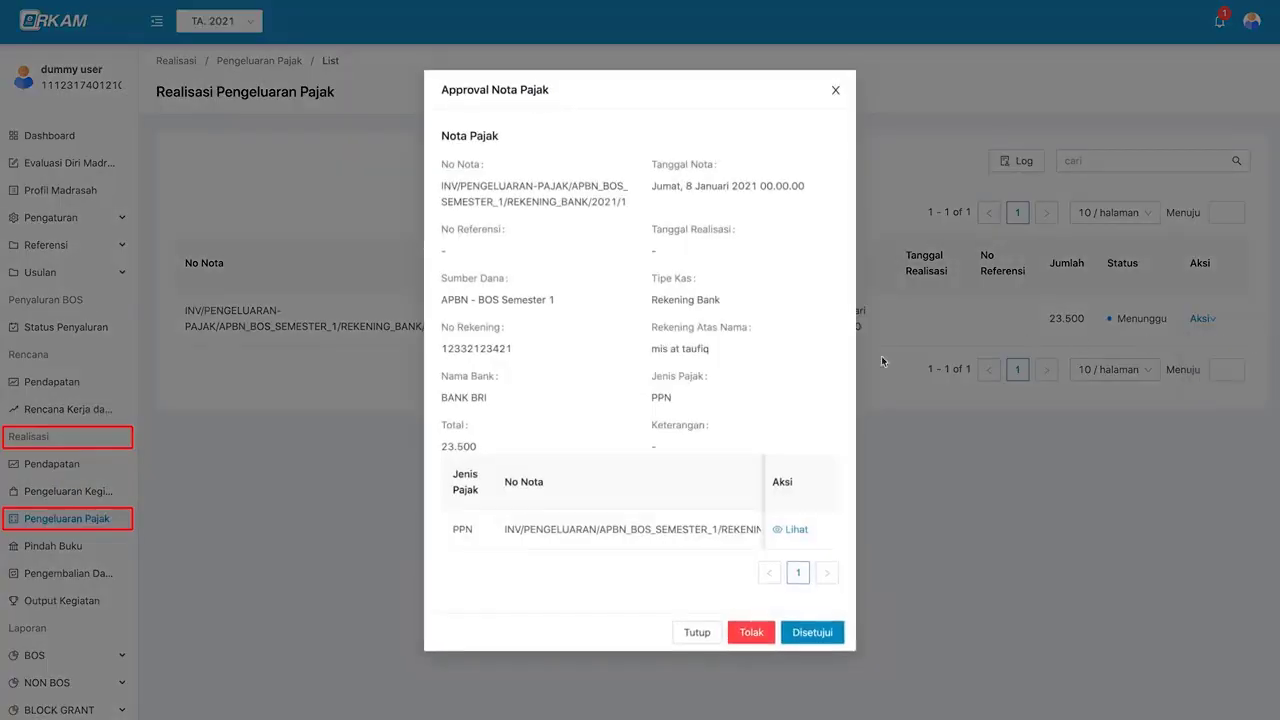
pyautogui.click(810, 632)
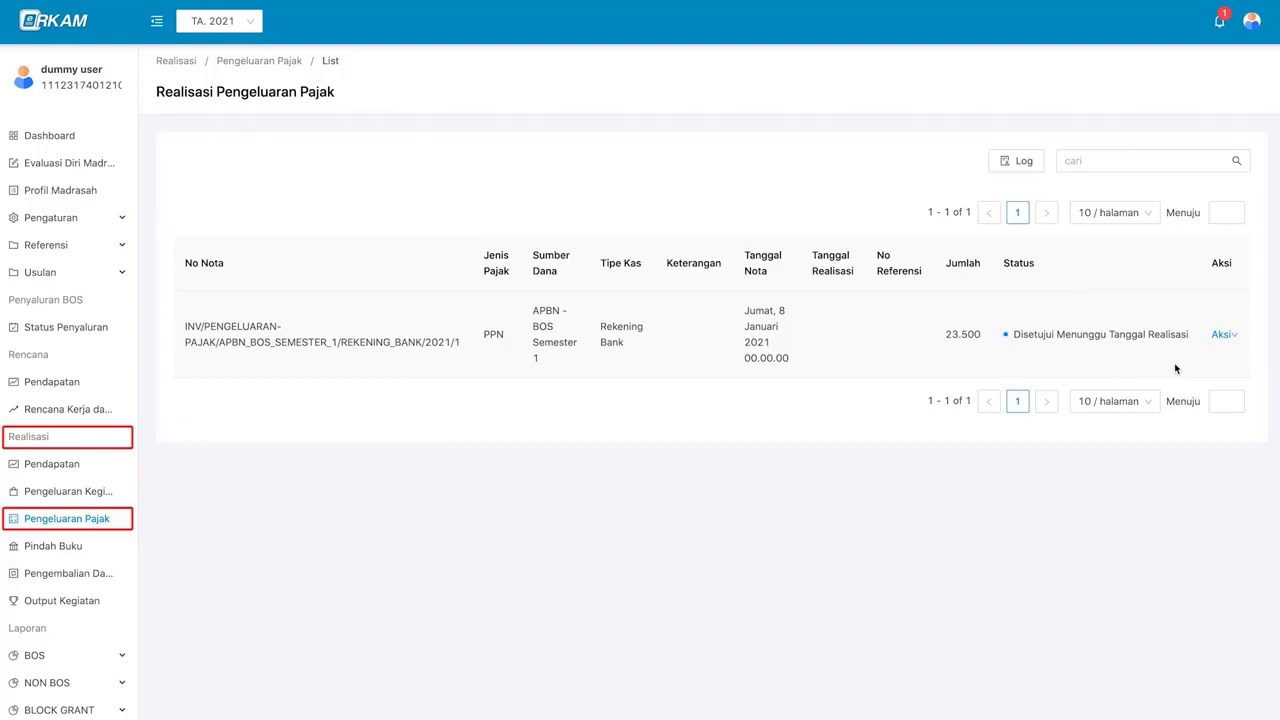
# - Log out of the head's account and sign in as the operator
pyautogui.moveTo(1251, 21)
pyautogui.click(1240, 106)
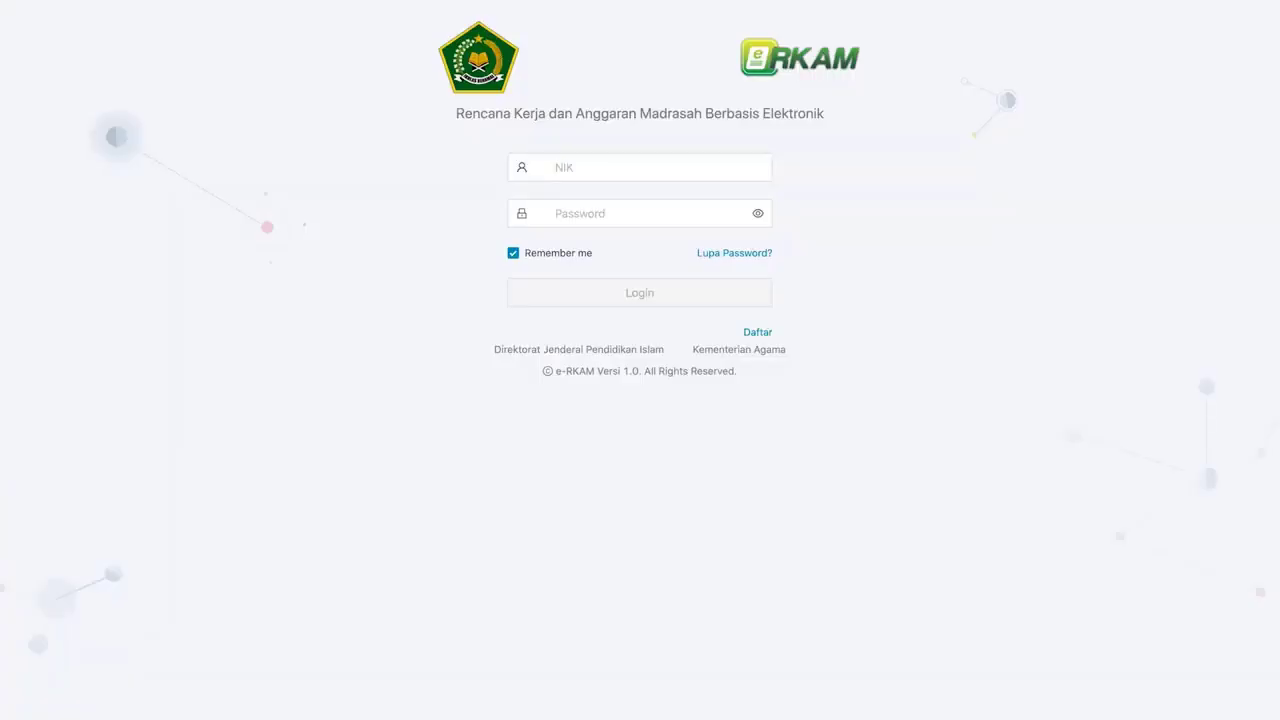
pyautogui.click(697, 166)
pyautogui.click(670, 292)
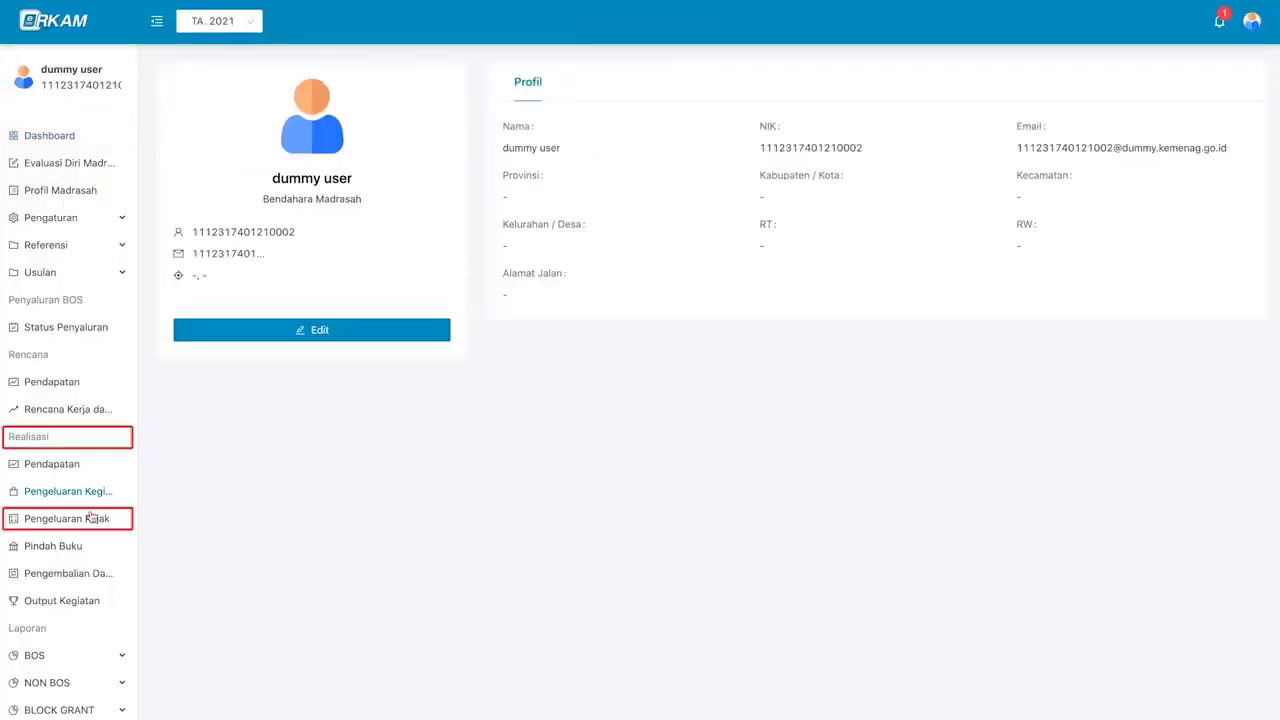
# - Give the approved PPN nota realization date 16 January 2021 with No Referensi 76543
pyautogui.click(90, 518)
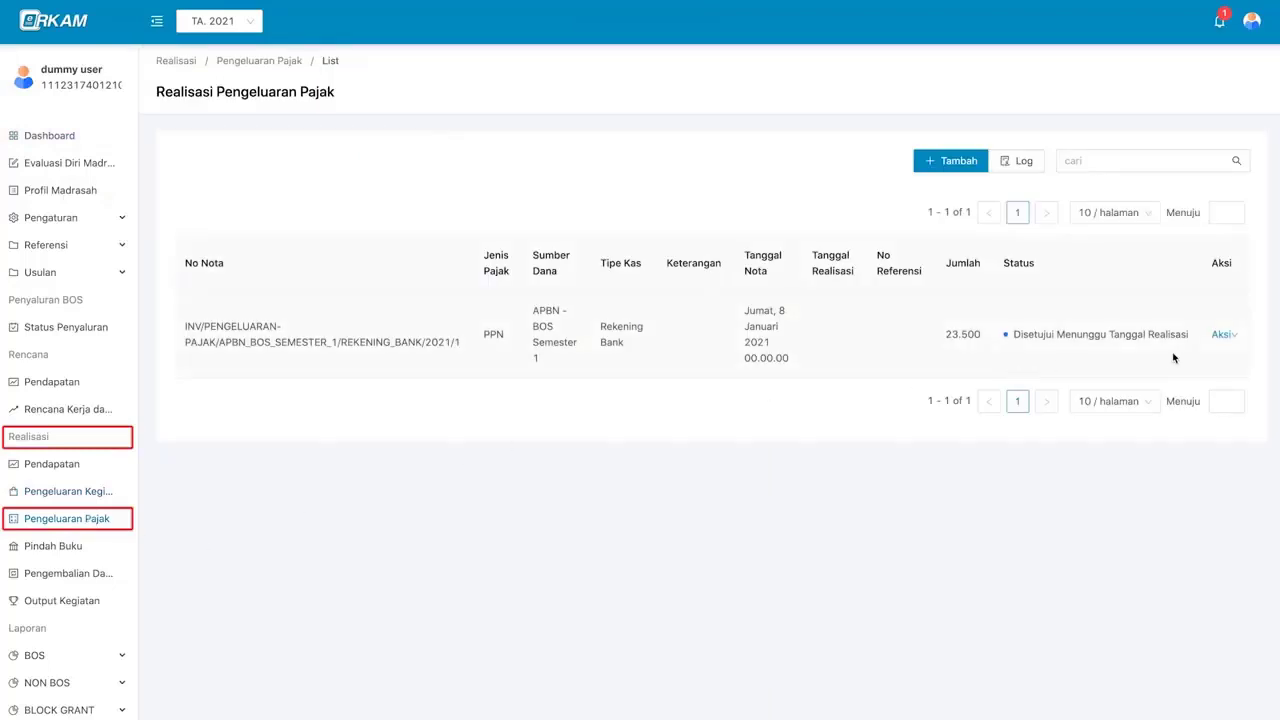
pyautogui.click(1228, 336)
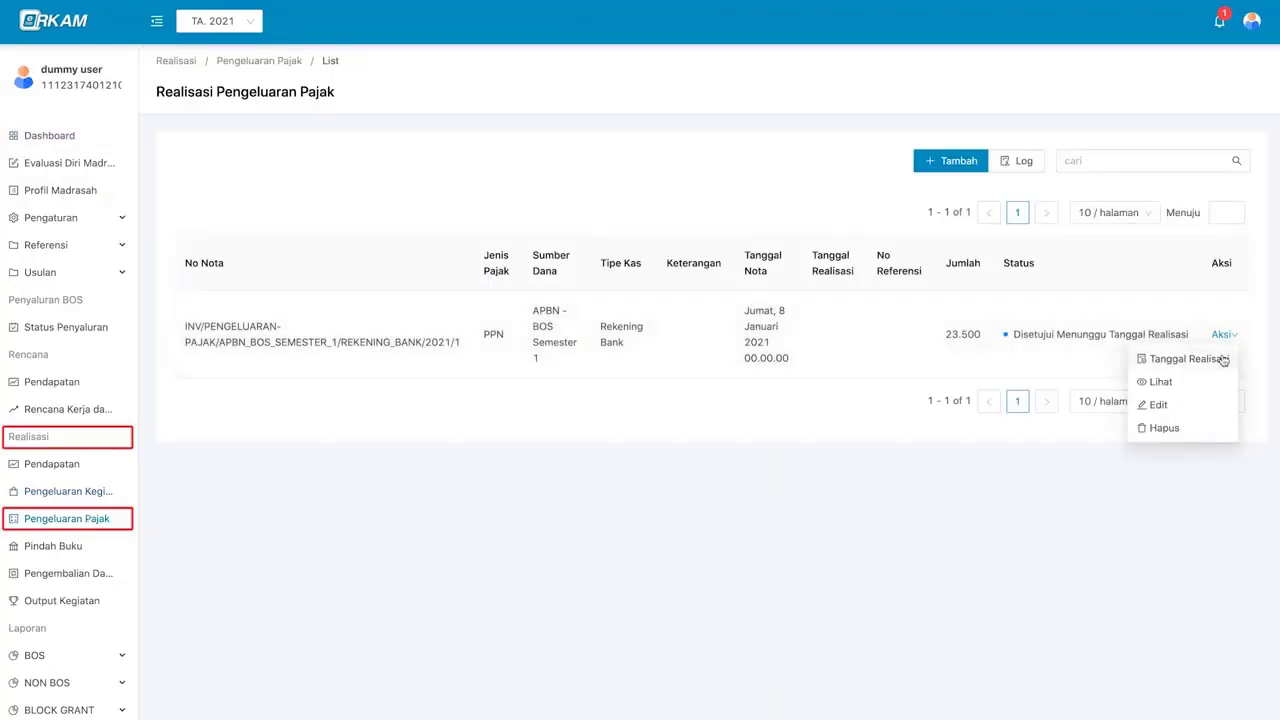
pyautogui.click(1220, 359)
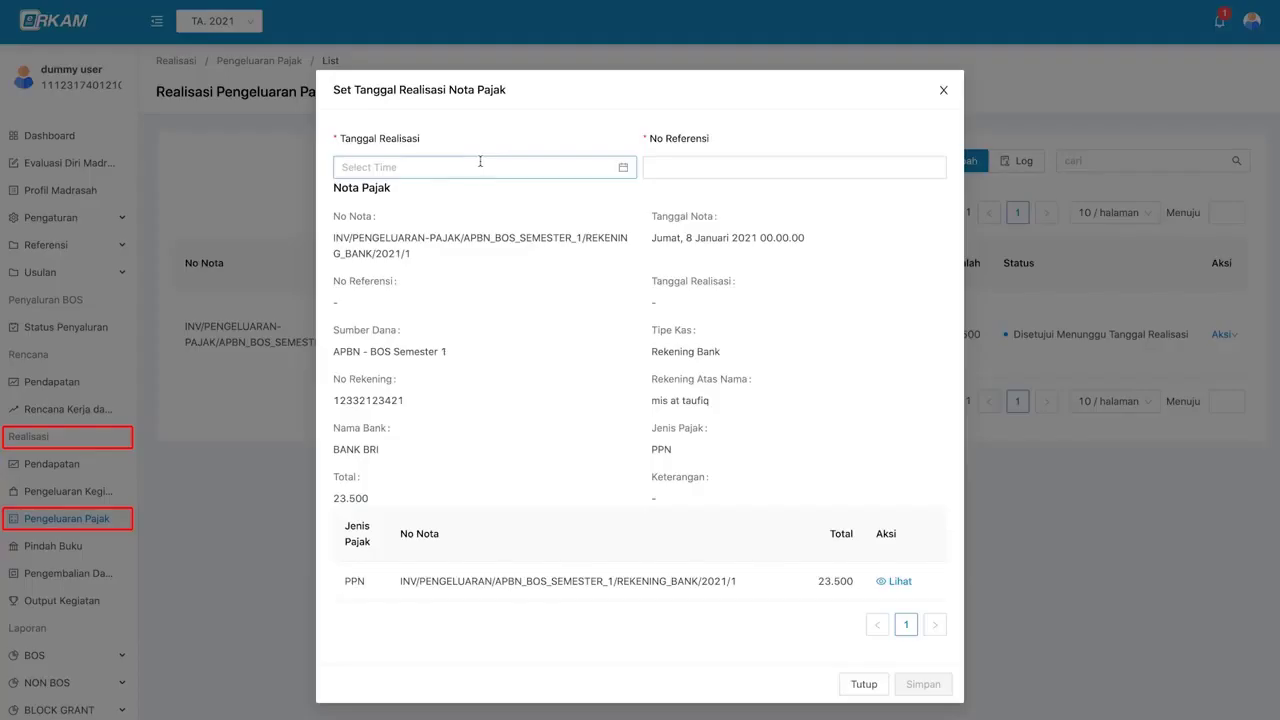
pyautogui.click(419, 167)
pyautogui.click(504, 291)
pyautogui.click(629, 306)
pyautogui.click(678, 166)
pyautogui.write('76543')
pyautogui.click(922, 685)
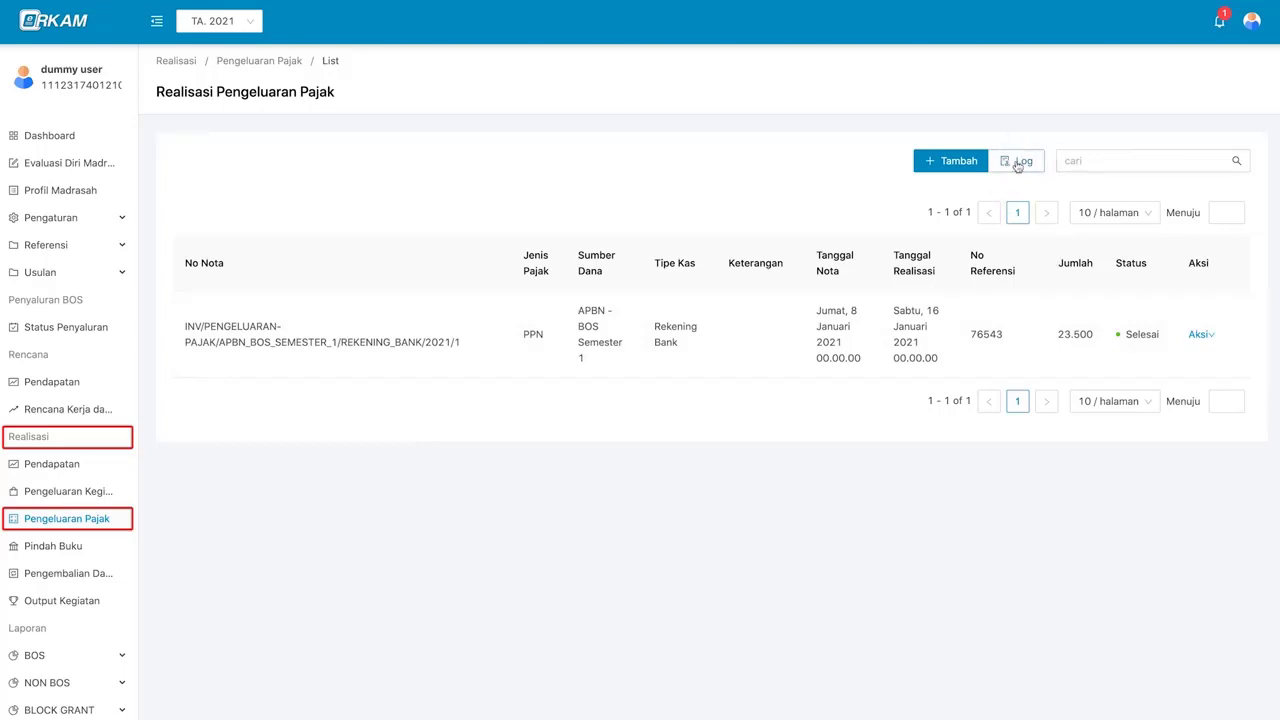
# - Open the Logs Realisasi Pengeluaran Pajak history and scroll through it
pyautogui.click(1021, 161)
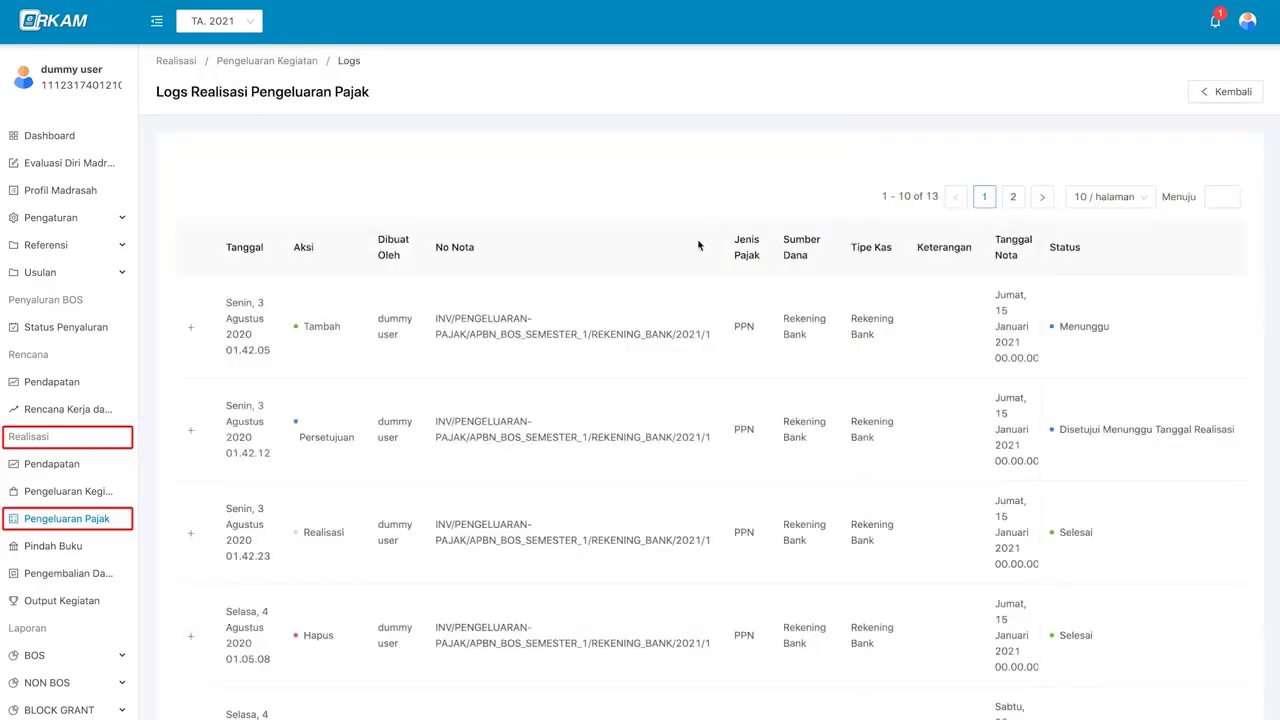
pyautogui.scroll(-1, 673, 411)
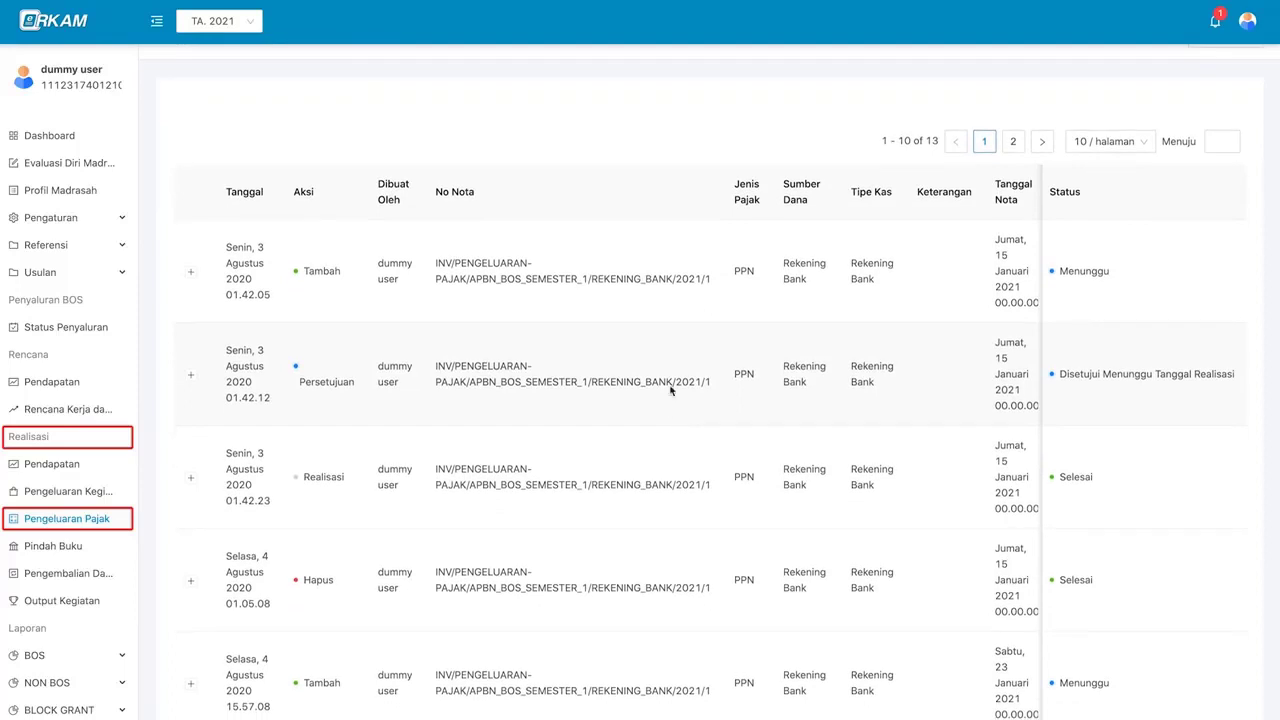
pyautogui.scroll(-1, 663, 329)
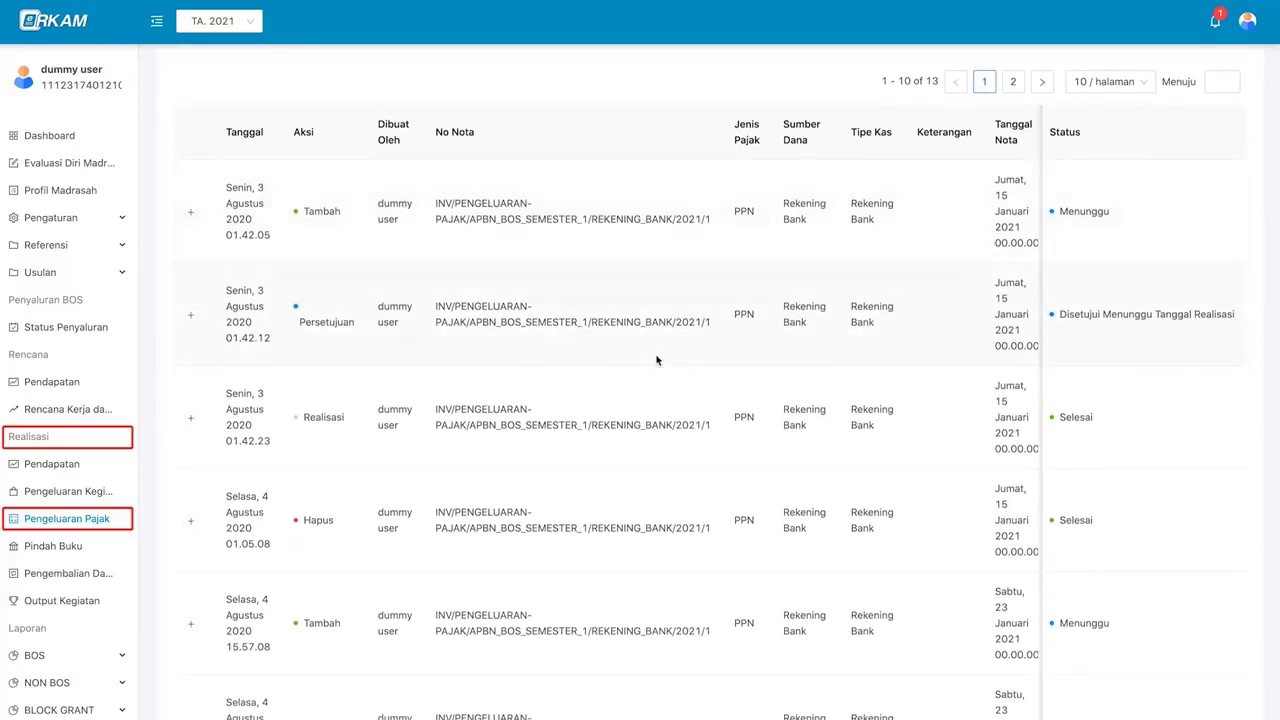
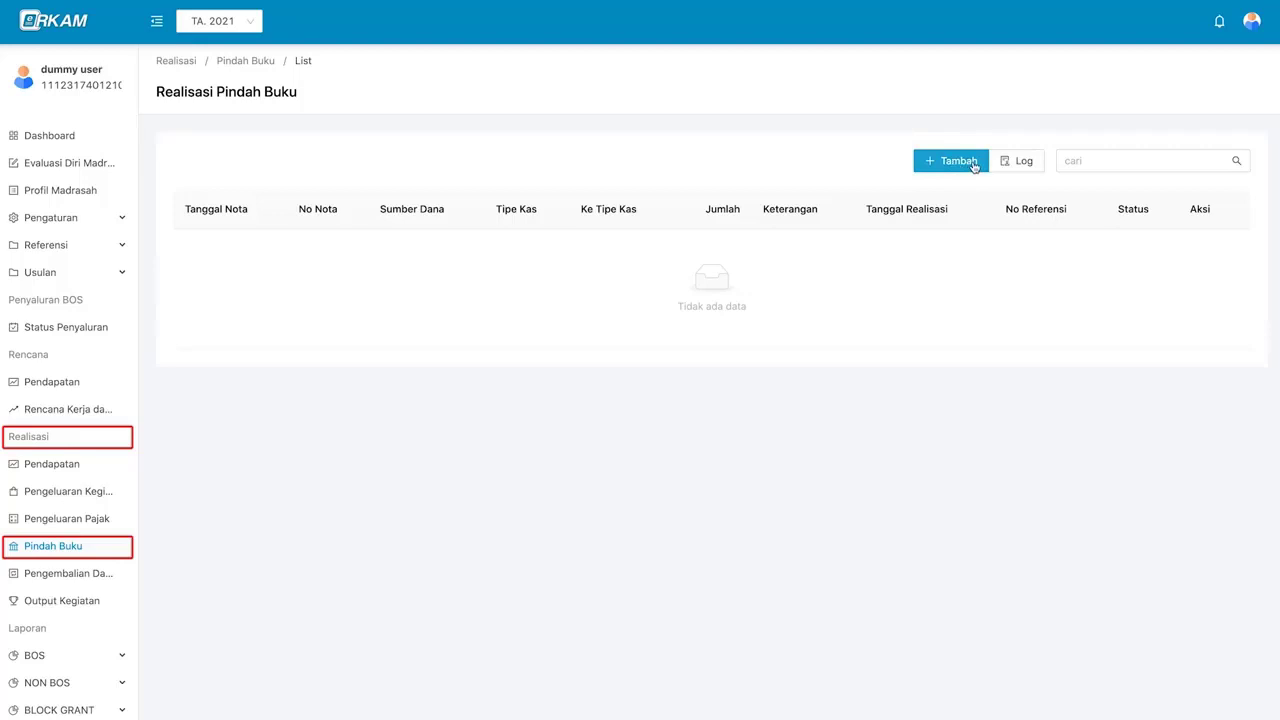
# - Start a new Pindah Buku nota from APBN - BOS Semester 1's BANK BRI account to Tunai
pyautogui.click(955, 162)
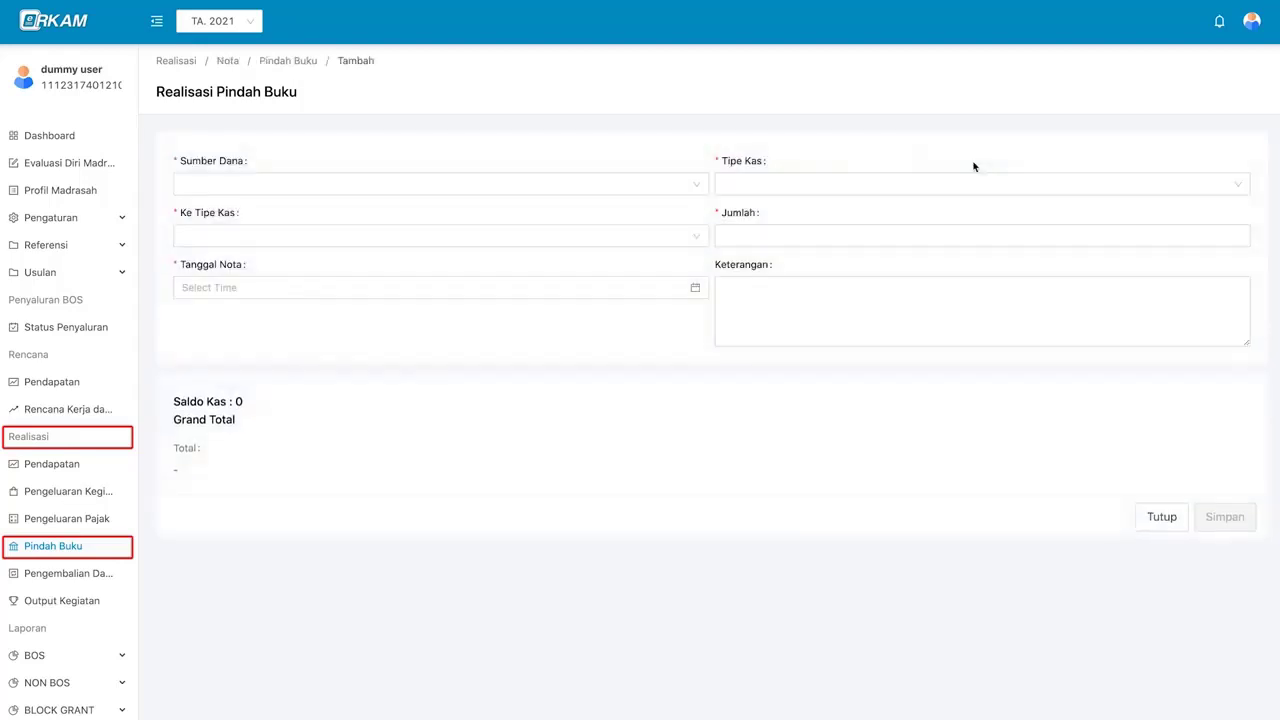
pyautogui.click(617, 182)
pyautogui.click(598, 212)
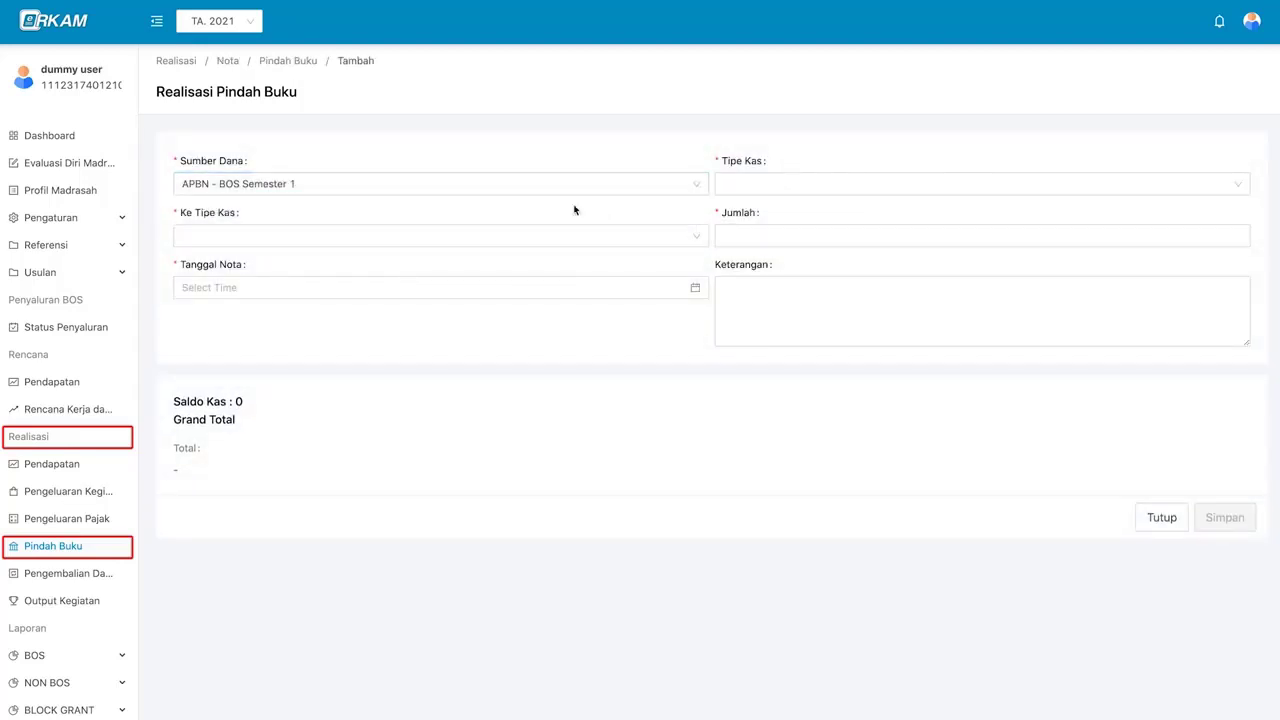
pyautogui.click(758, 190)
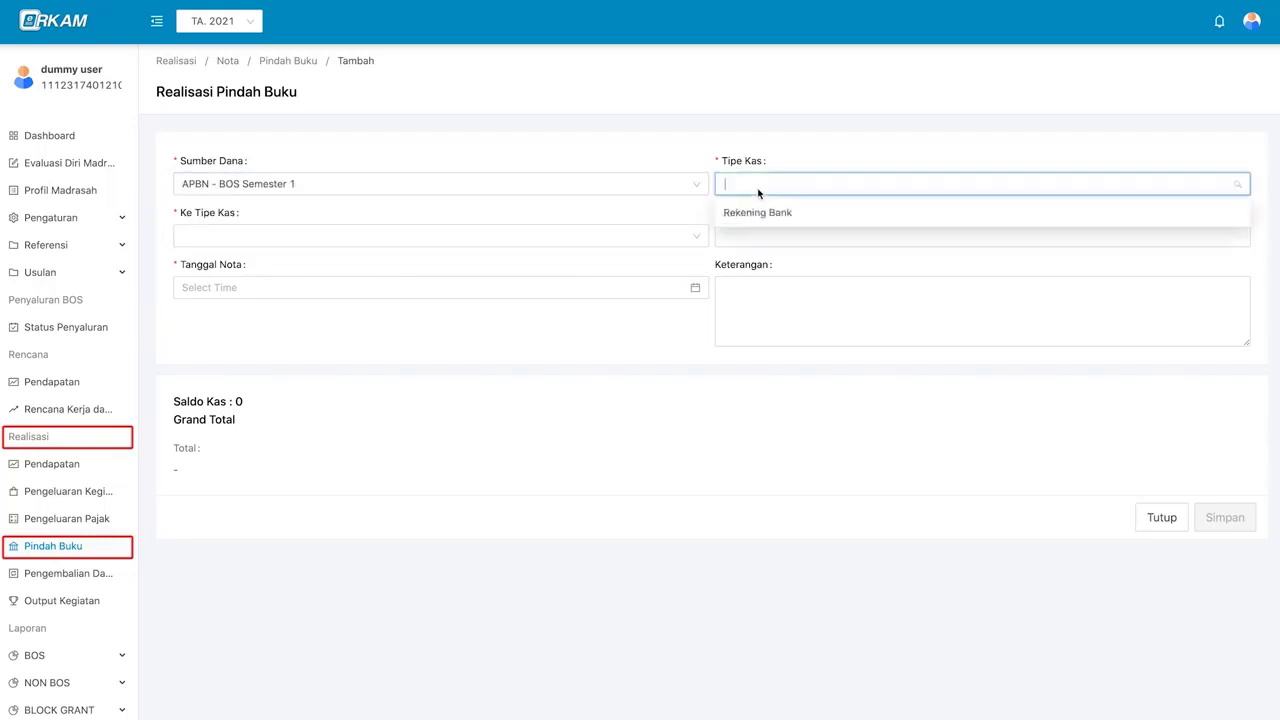
pyautogui.click(832, 219)
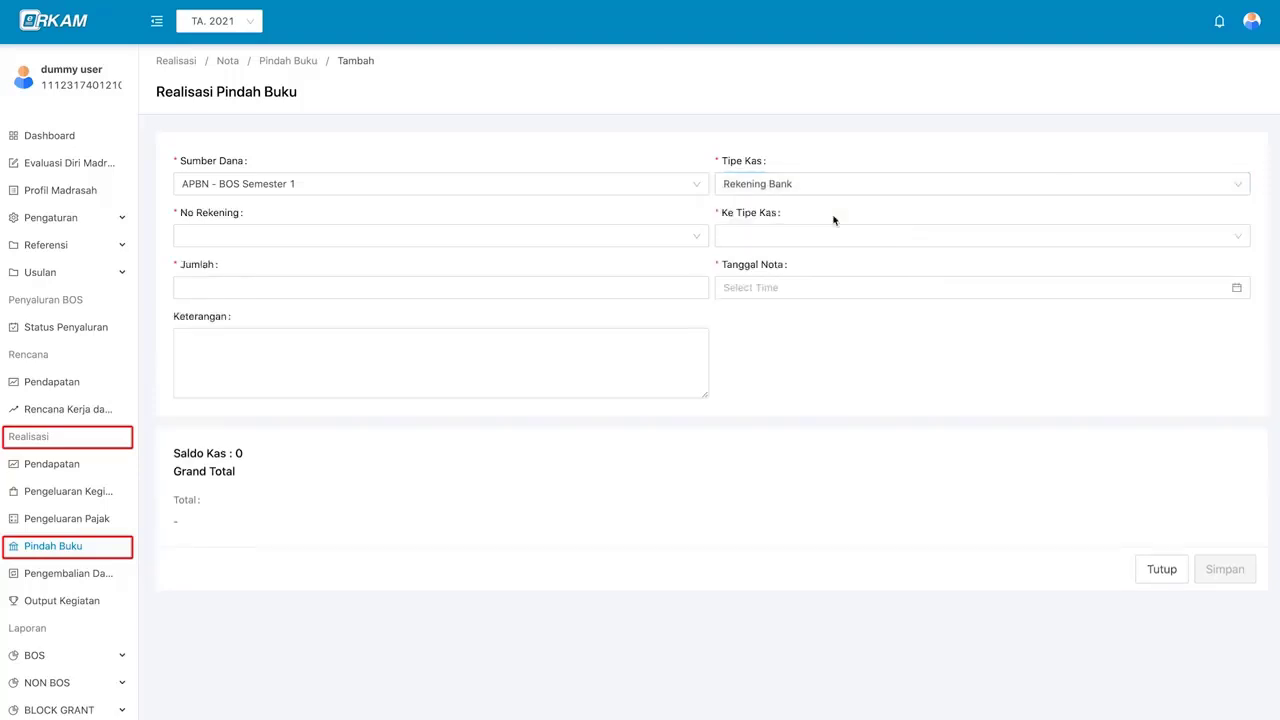
pyautogui.click(555, 235)
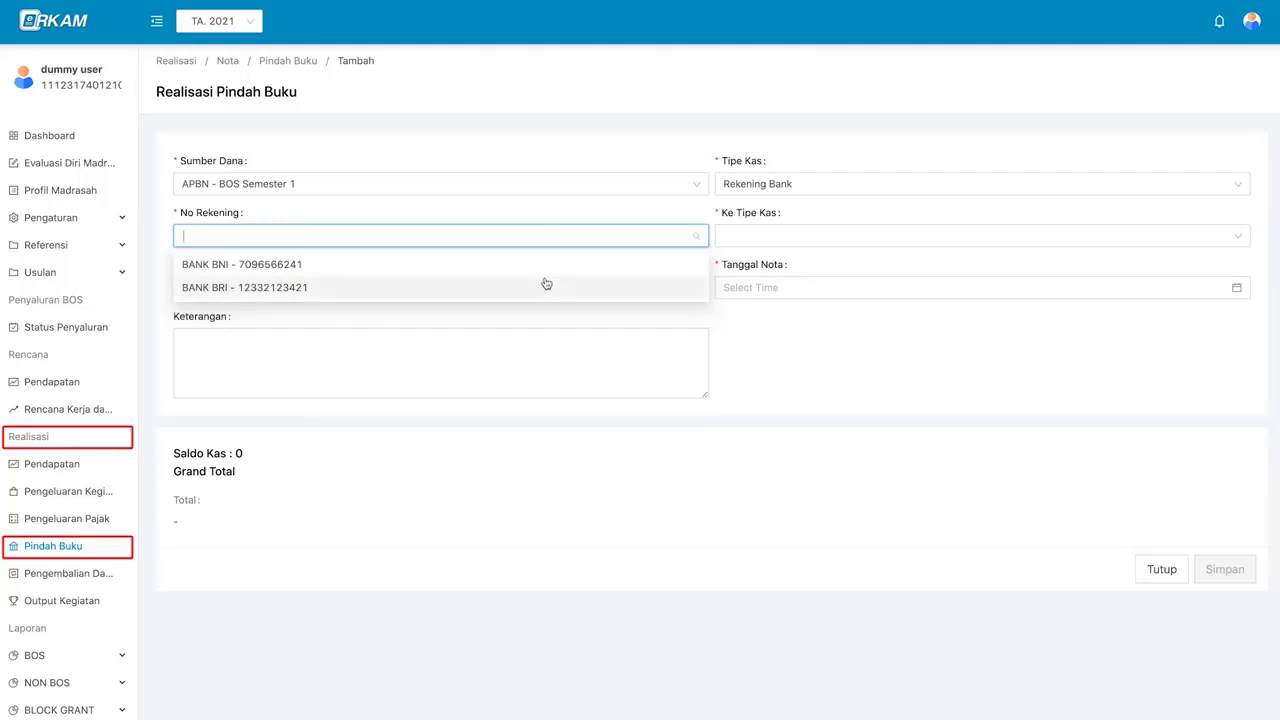
pyautogui.click(546, 284)
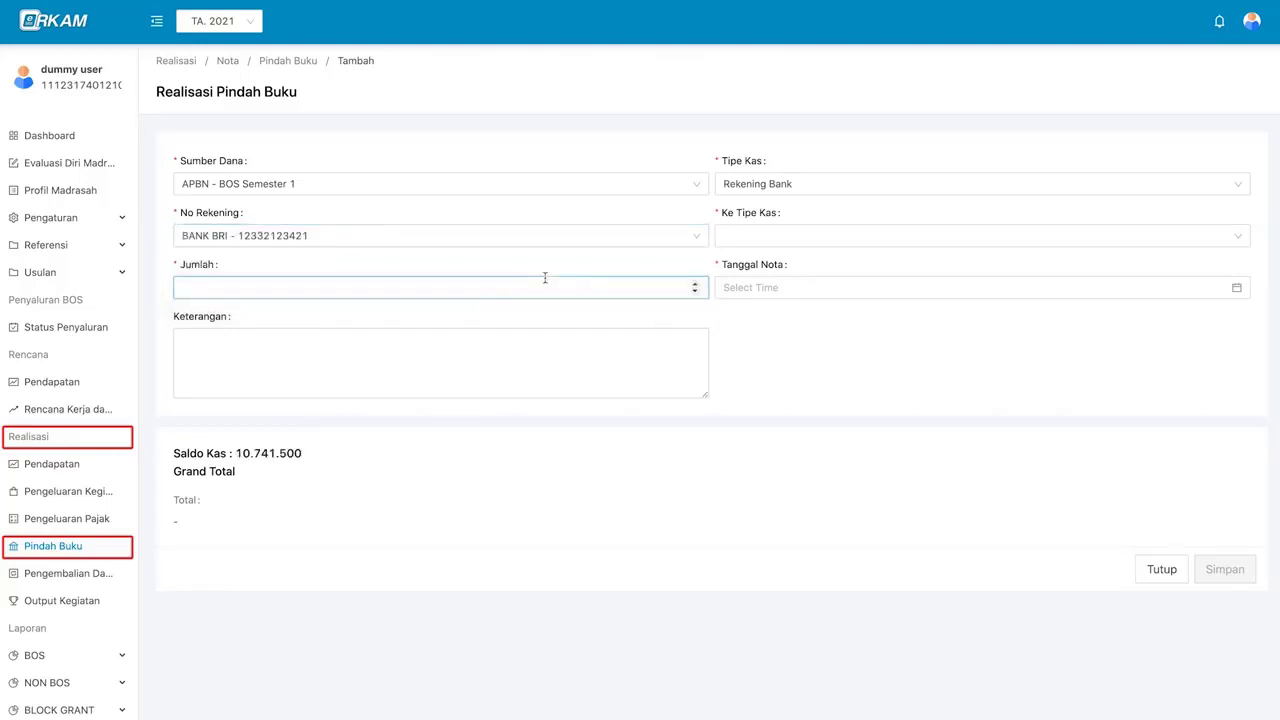
pyautogui.click(746, 238)
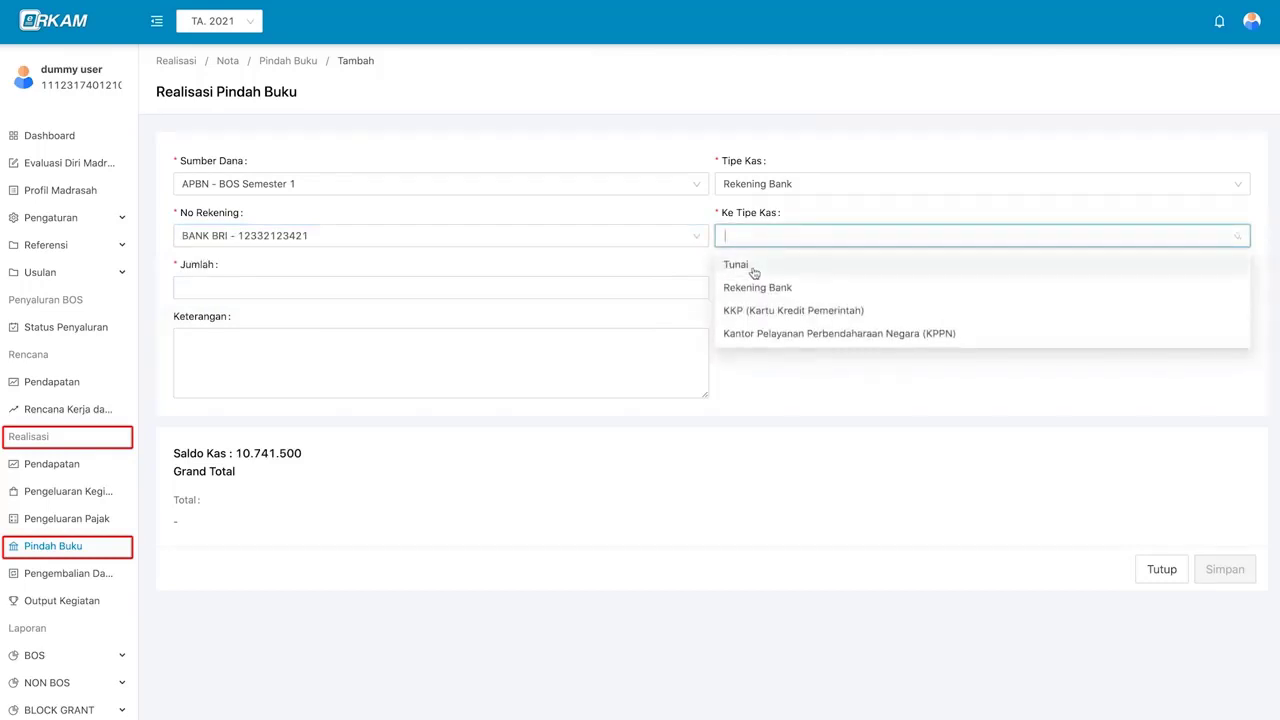
pyautogui.click(754, 271)
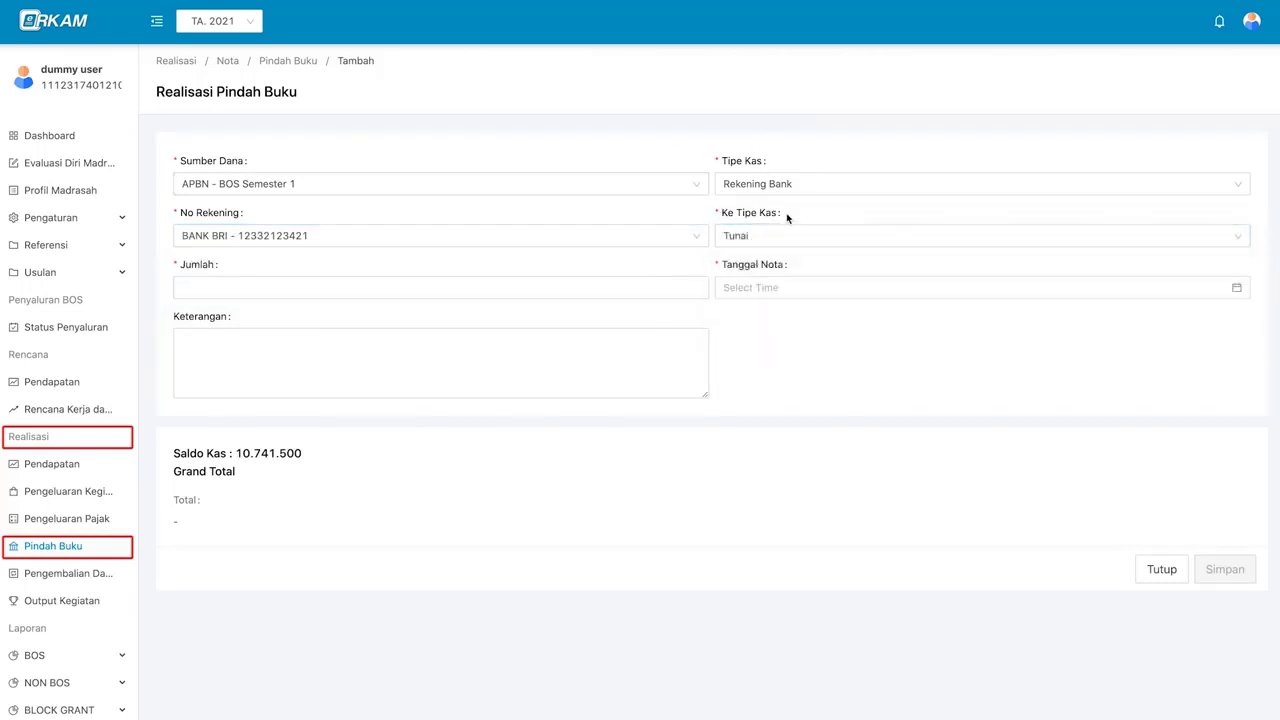
# - Enter 1000000 as the transfer amount, date it 22 January 2021, and save the nota
pyautogui.click(519, 284)
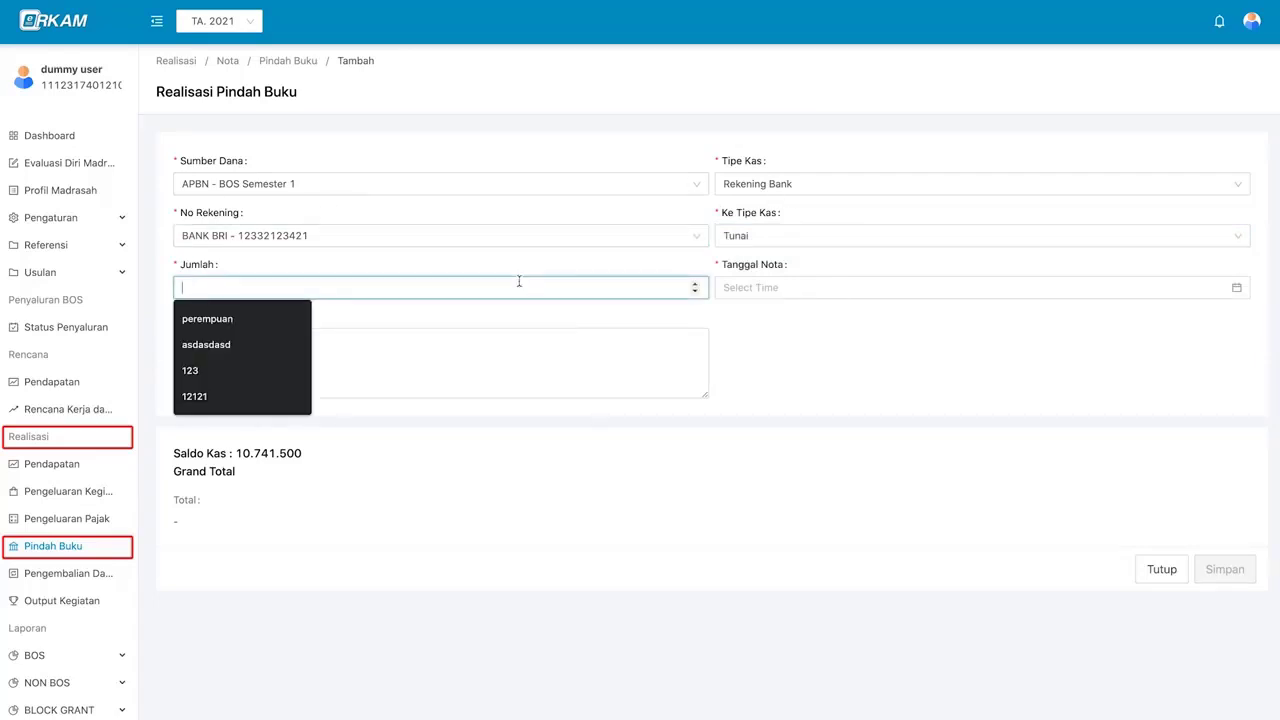
pyautogui.write('1000')
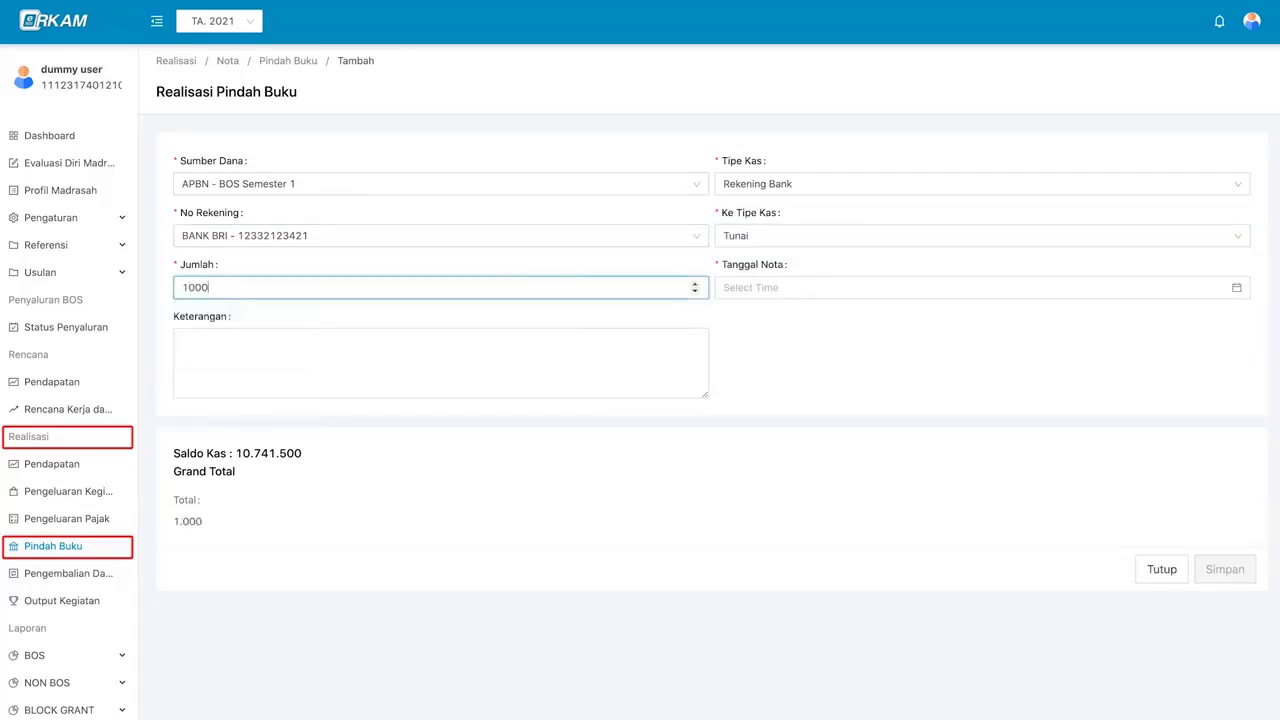
pyautogui.write('000')
pyautogui.click(755, 290)
pyautogui.click(862, 434)
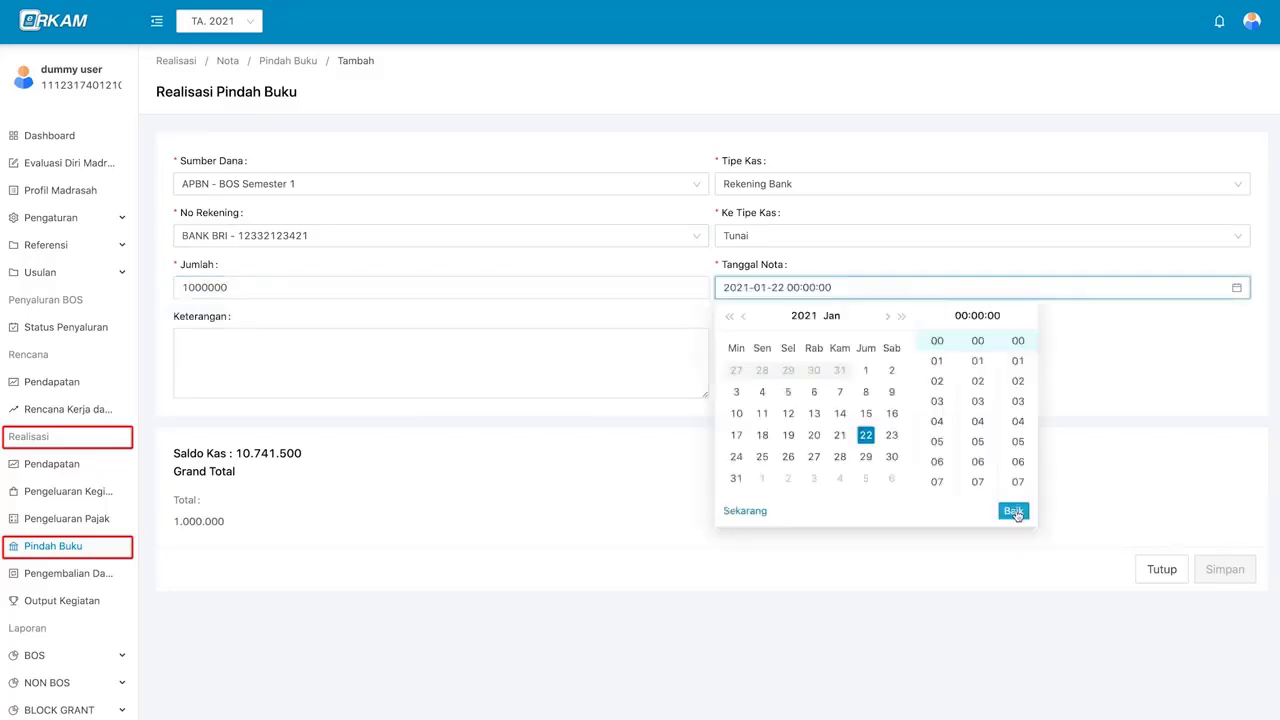
pyautogui.click(1012, 516)
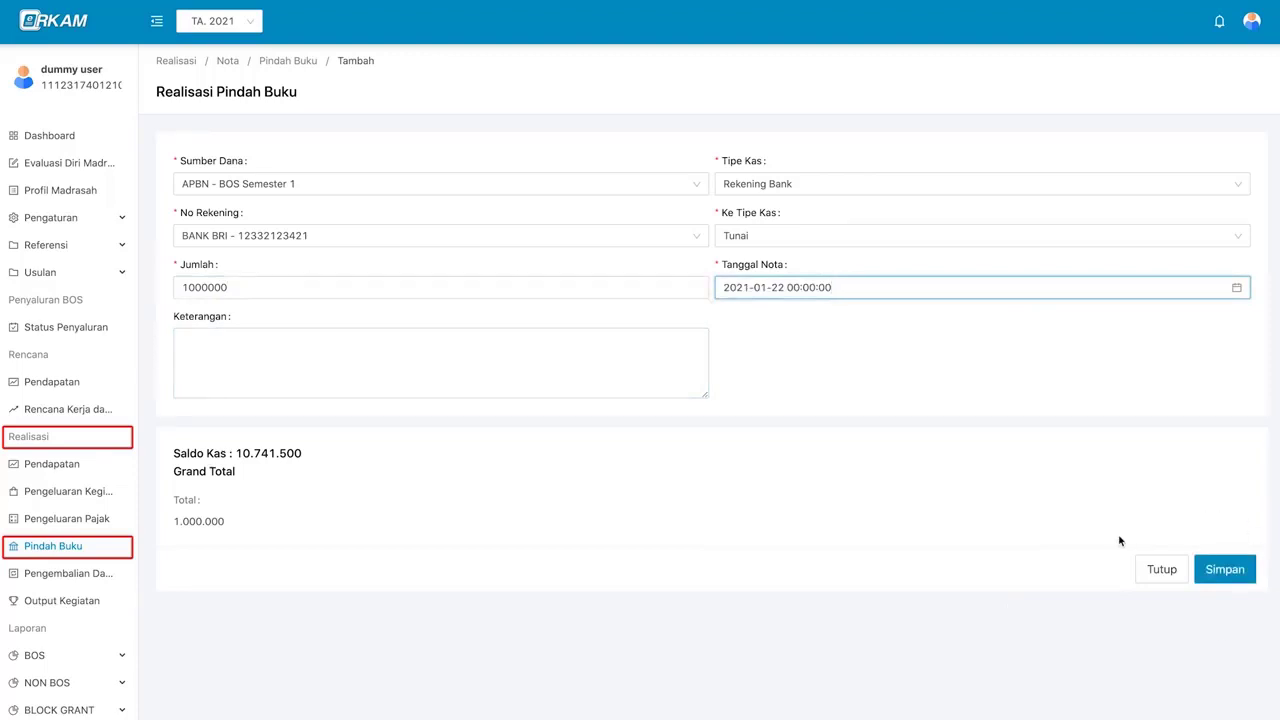
pyautogui.click(1225, 569)
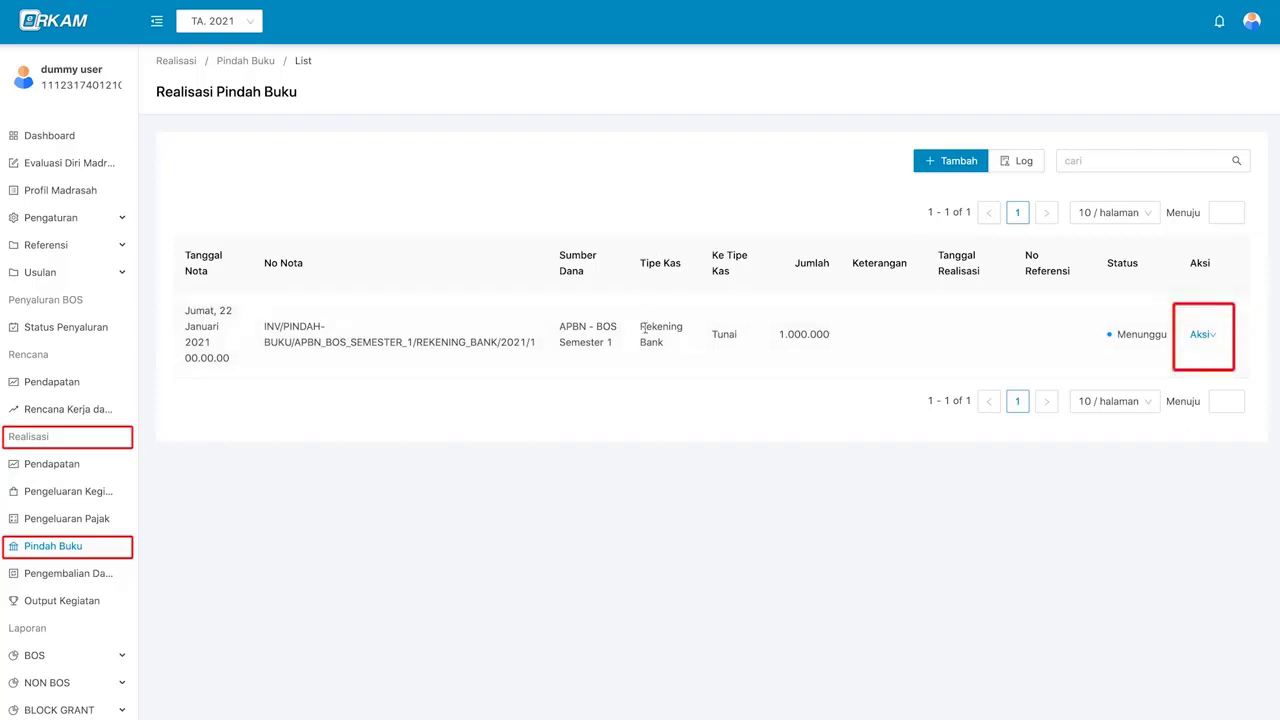
# - View the Pindah Buku nota's full details, then close them
pyautogui.click(1196, 336)
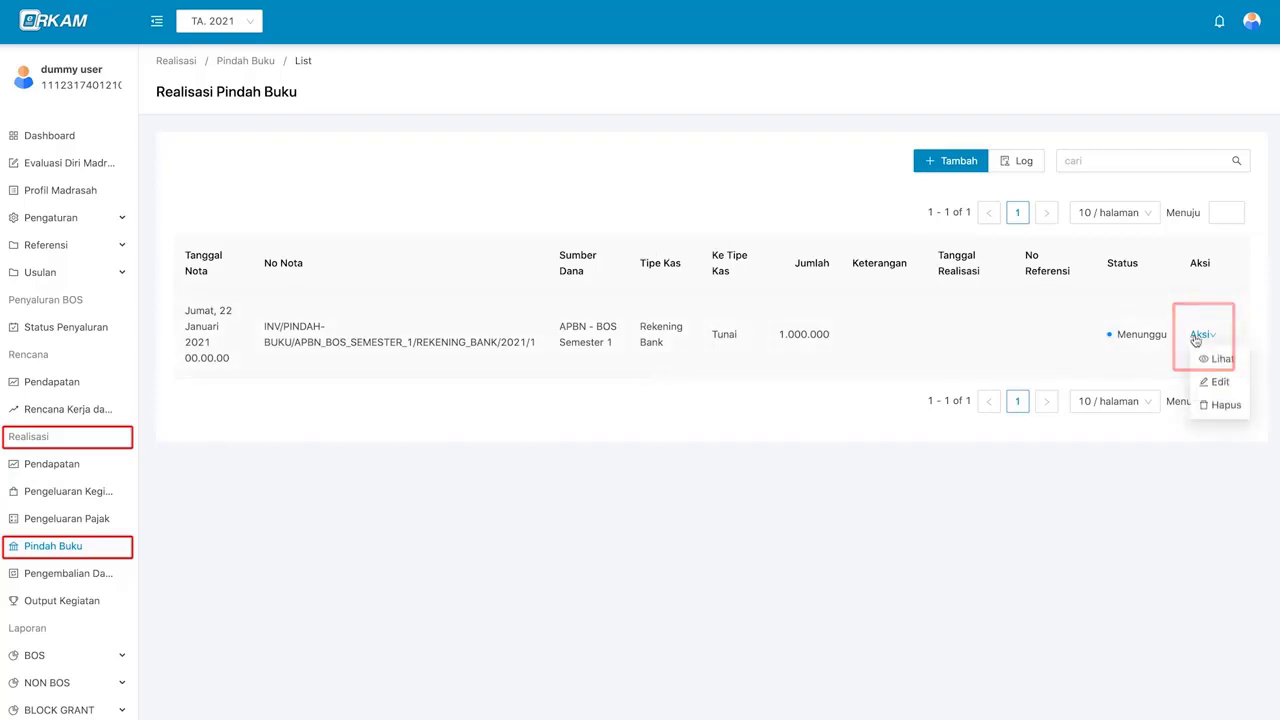
pyautogui.click(1222, 358)
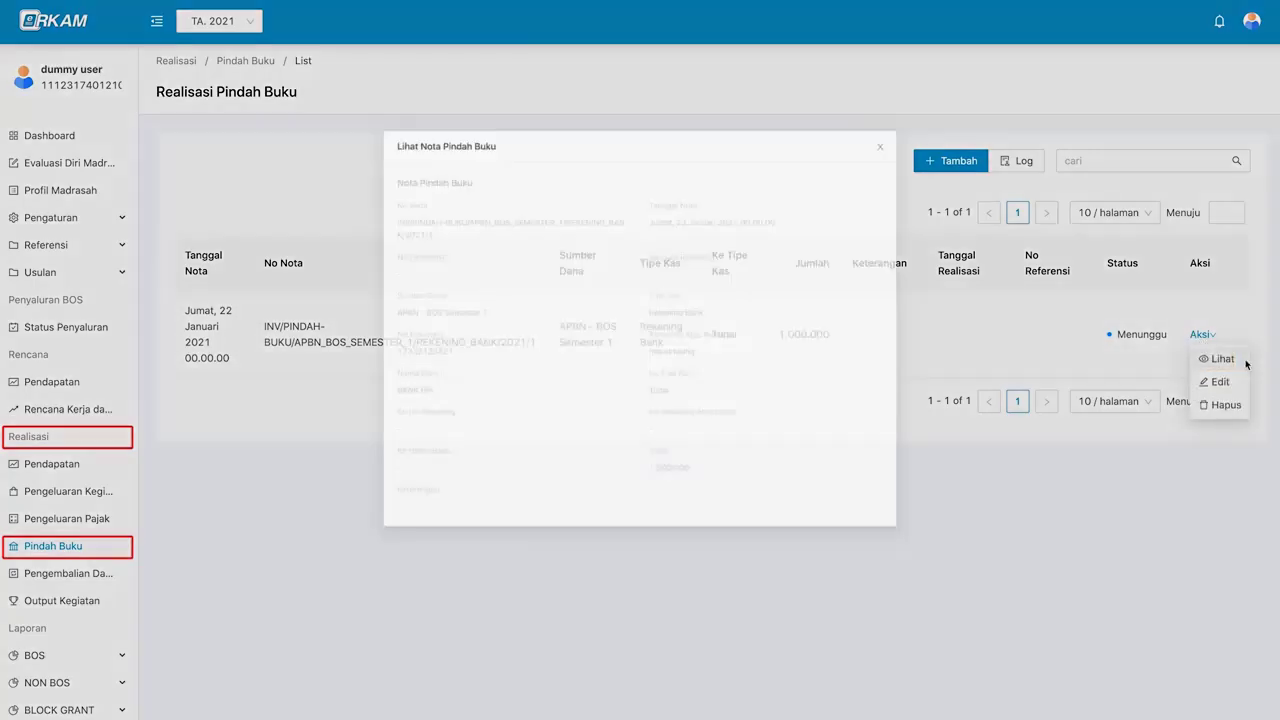
pyautogui.press('Escape')
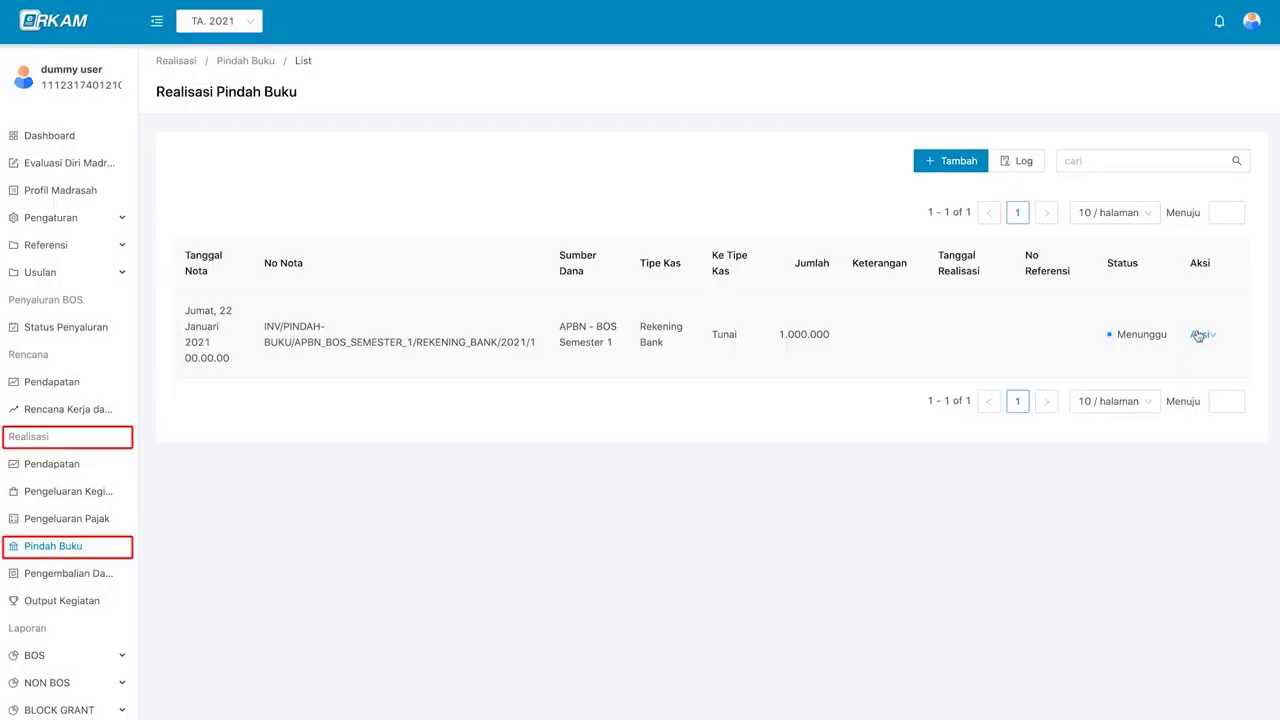
# - Edit the nota's amount to 2000000 and save it
pyautogui.click(1198, 334)
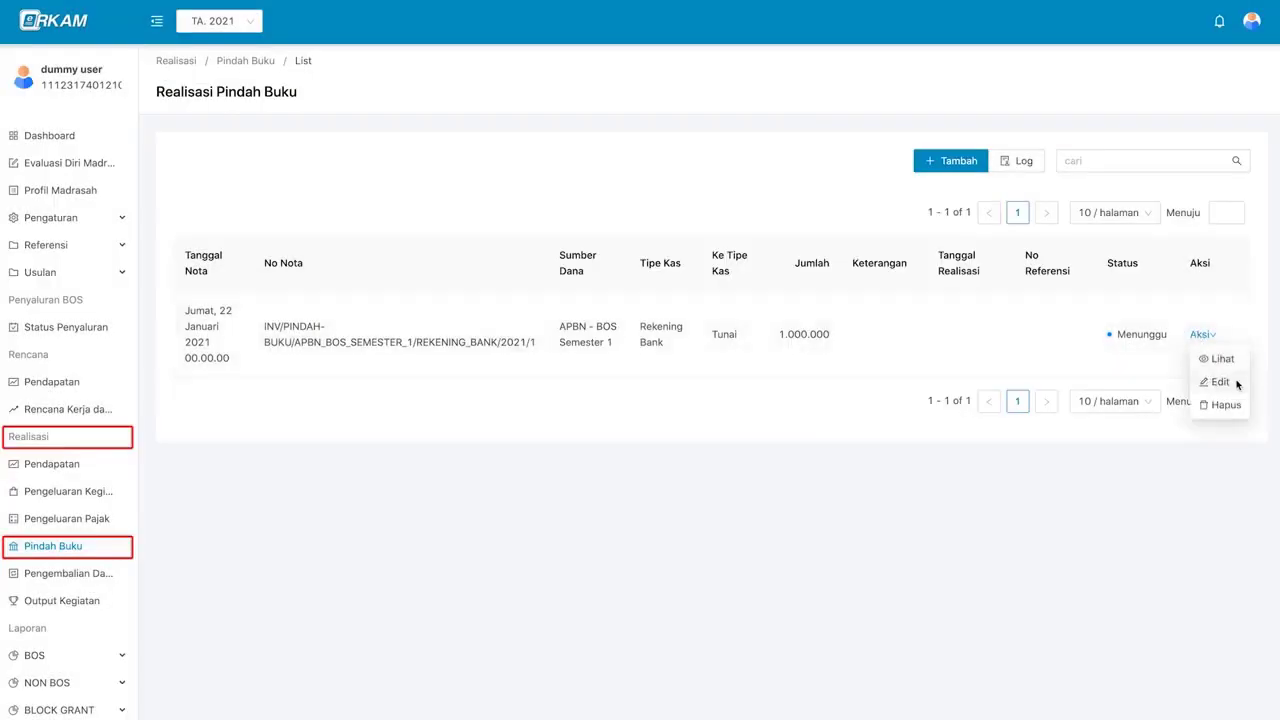
pyautogui.click(1237, 383)
pyautogui.click(188, 286)
pyautogui.press('BackSpace')
pyautogui.write('2000000')
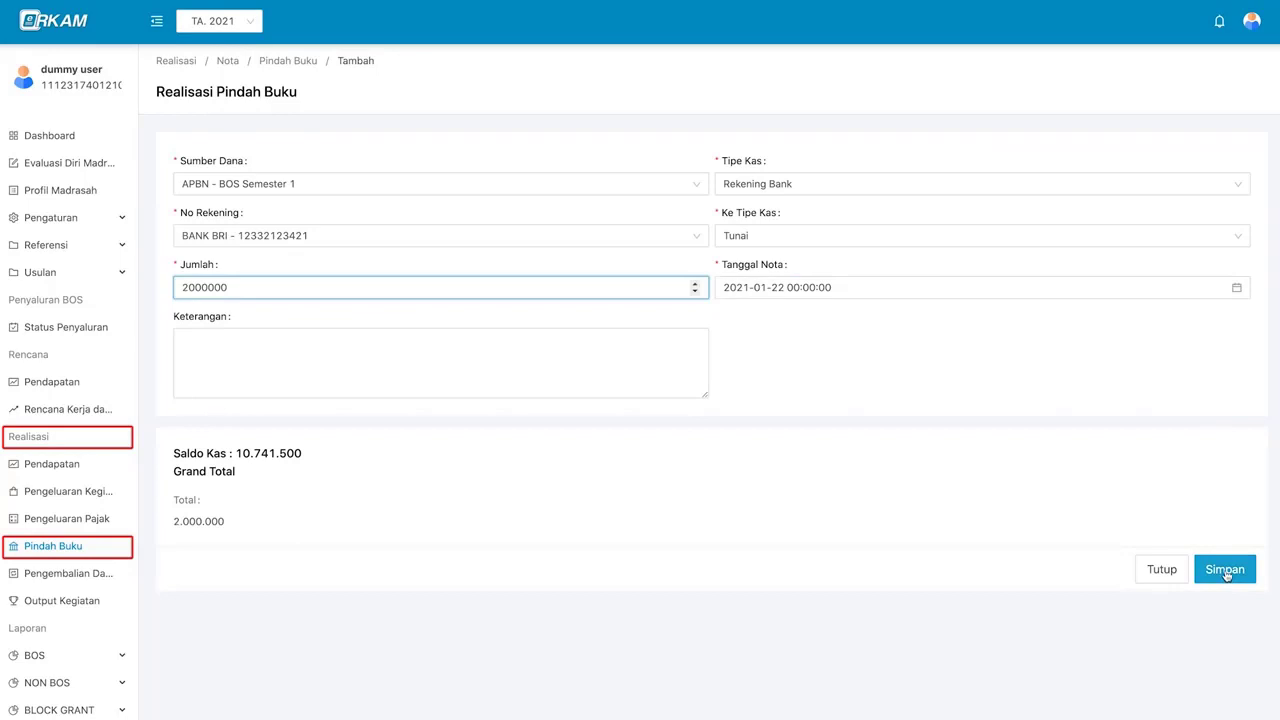
pyautogui.click(1228, 575)
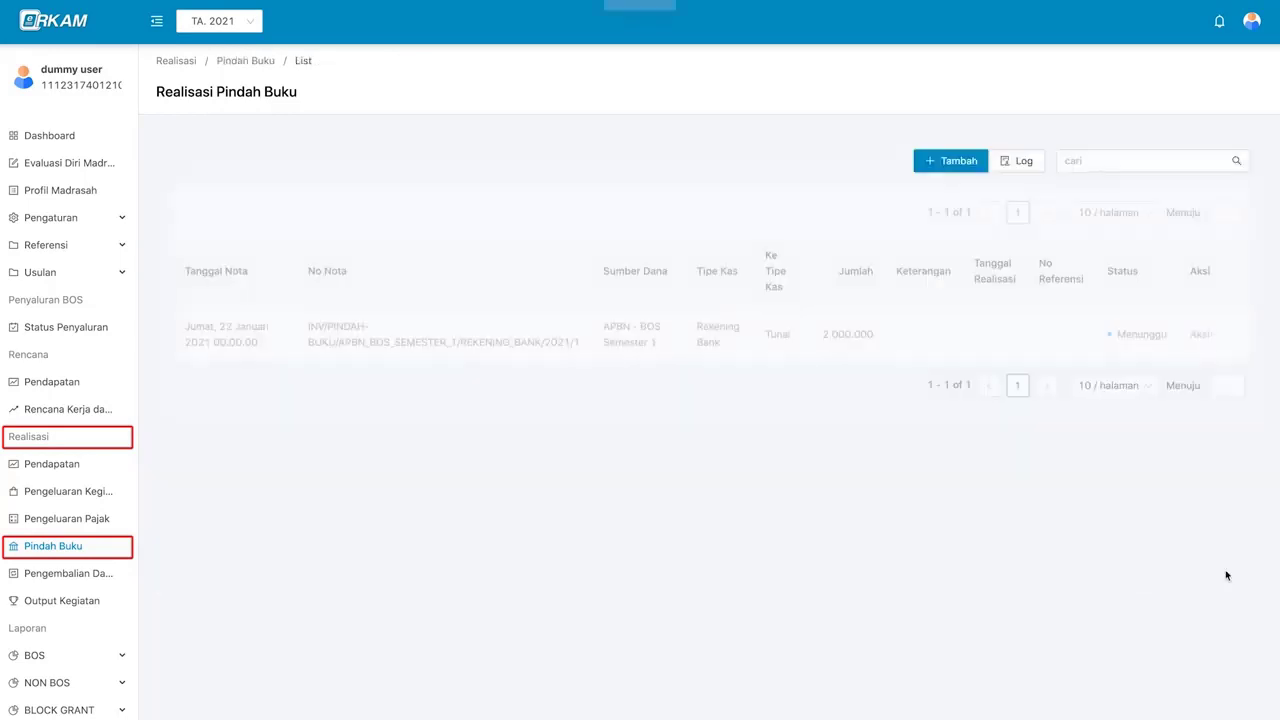
# - Start deleting the nota but cancel, leaving it listed
pyautogui.click(1203, 337)
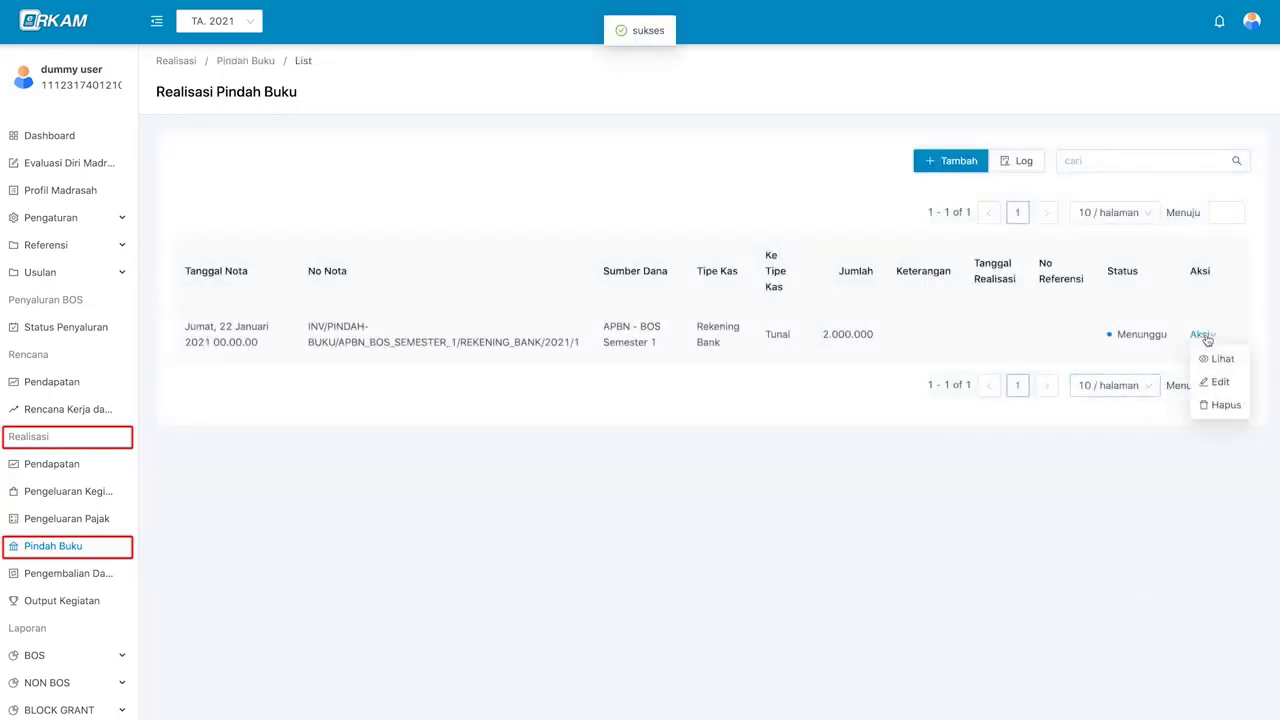
pyautogui.click(1218, 405)
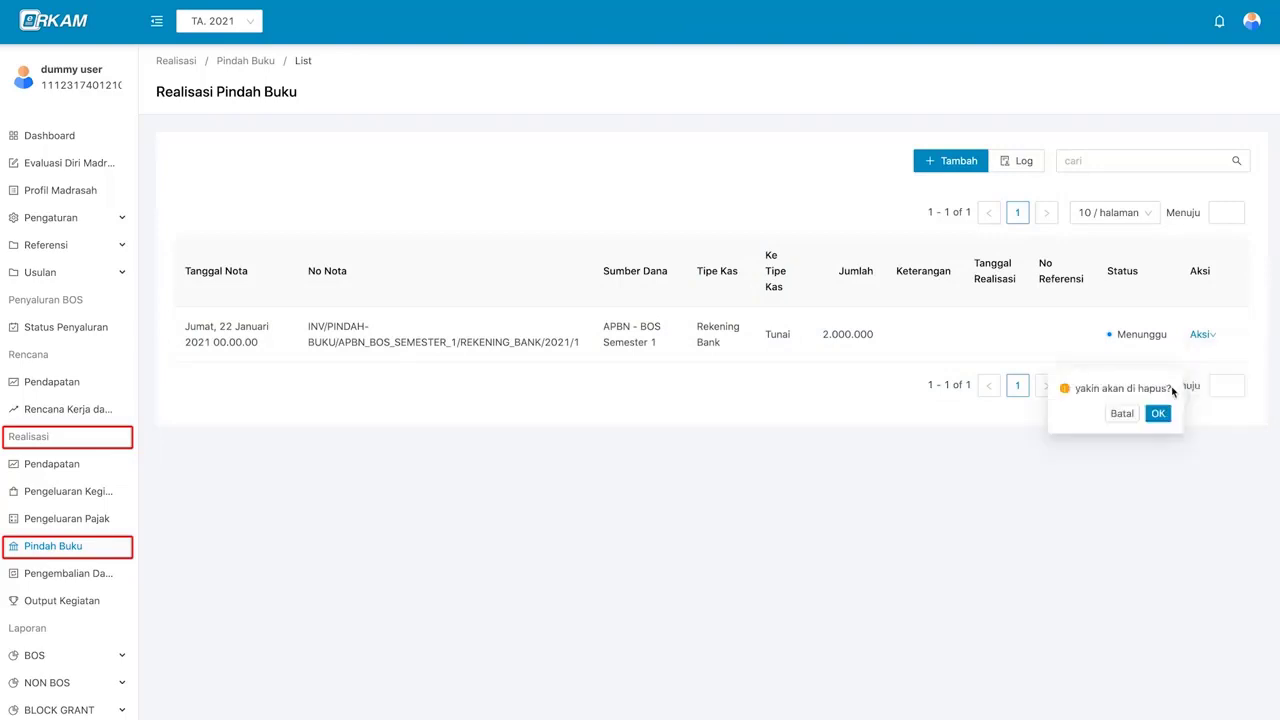
pyautogui.click(1122, 413)
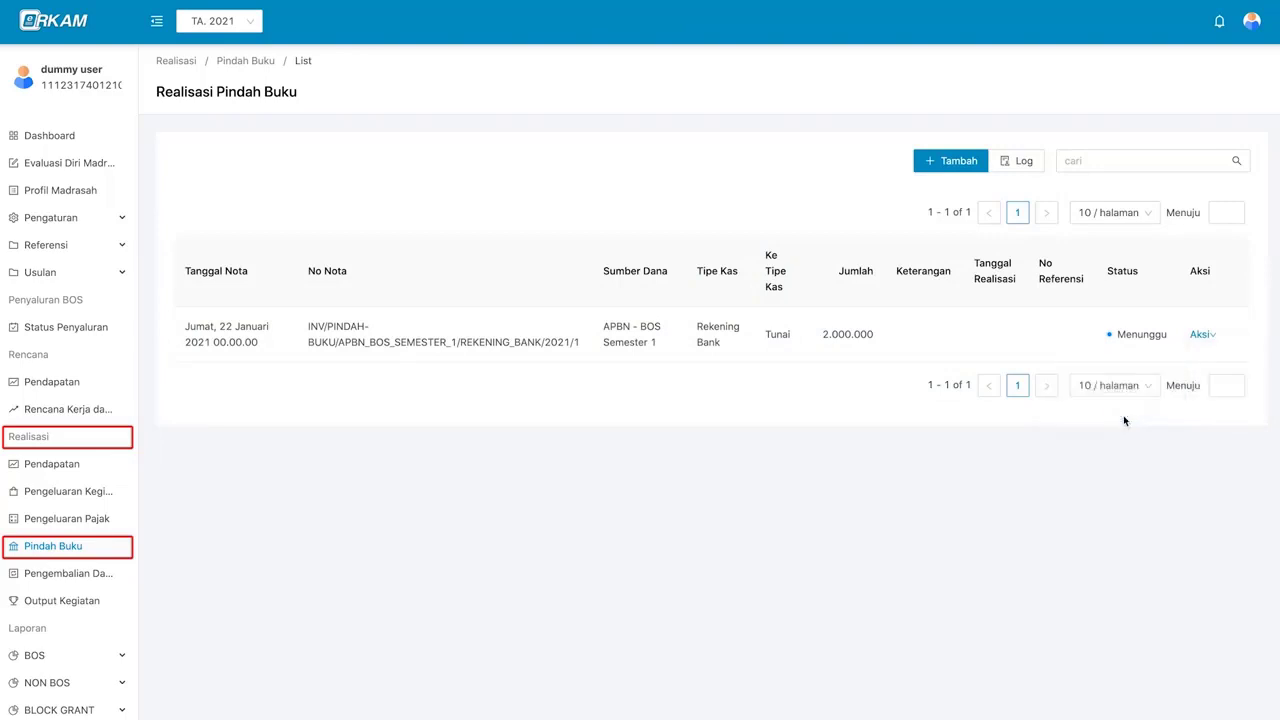
pyautogui.click(1025, 164)
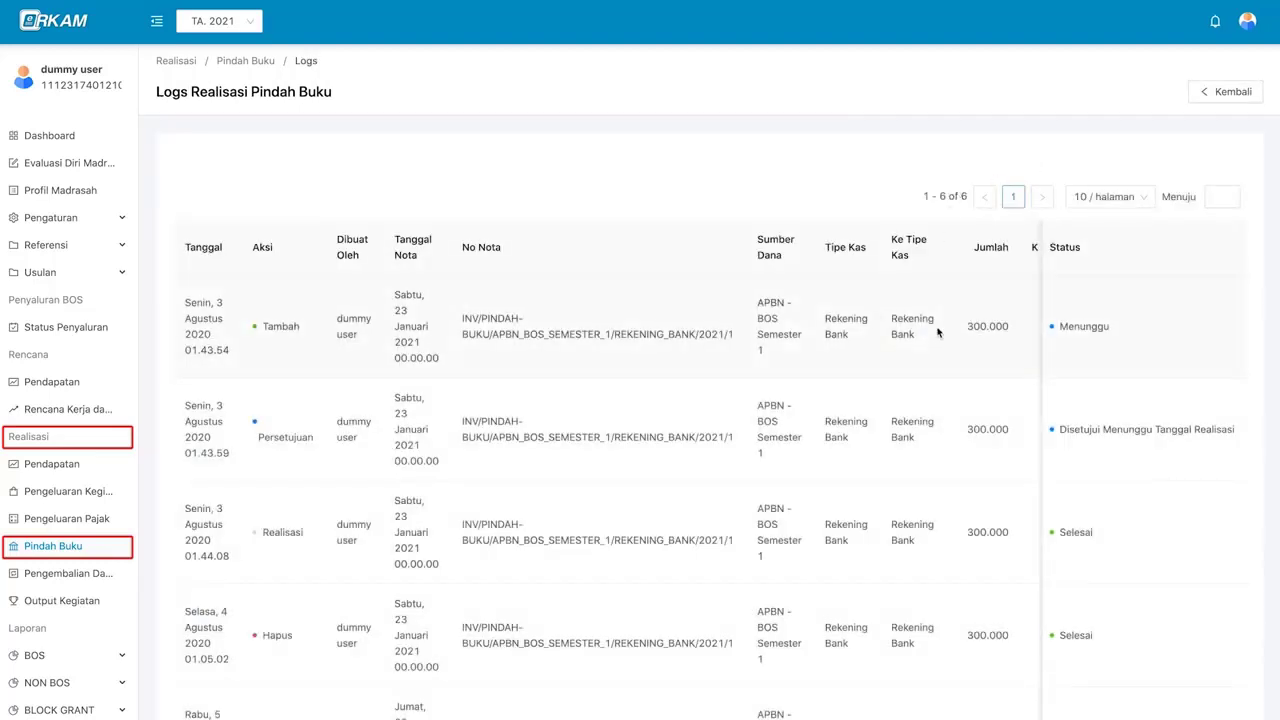
pyautogui.scroll(-2, 938, 332)
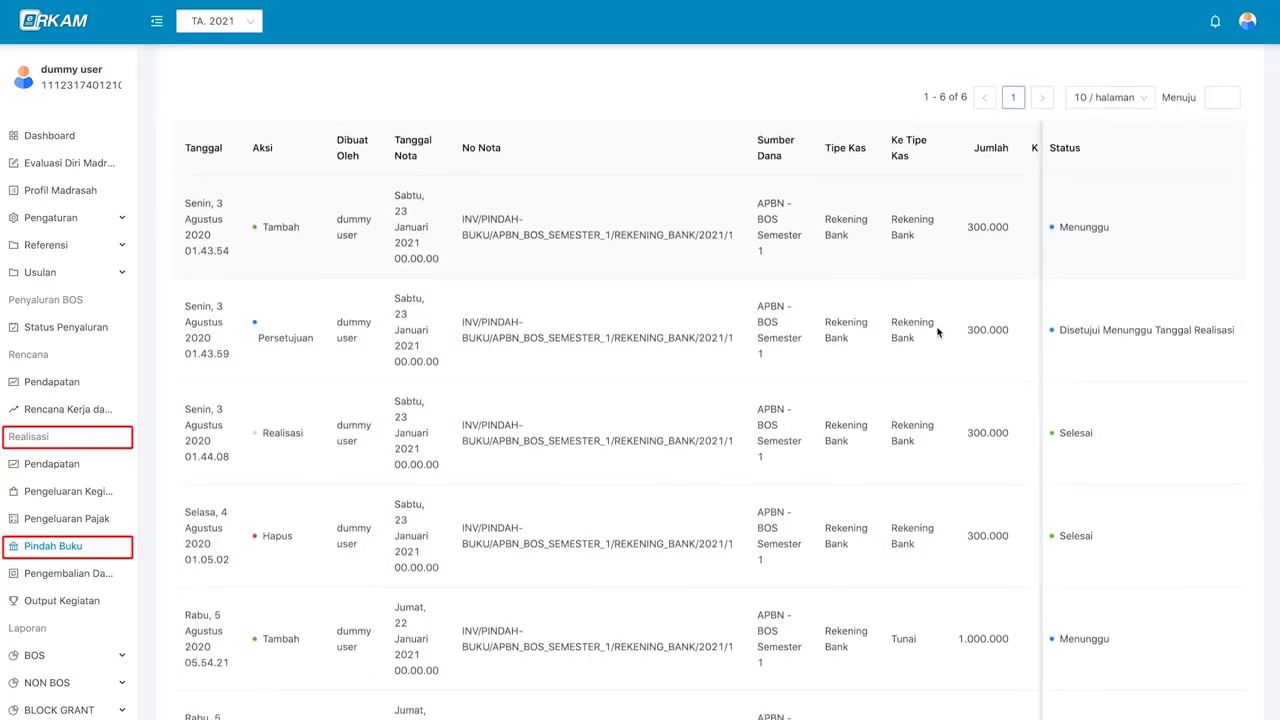
pyautogui.scroll(1, 938, 332)
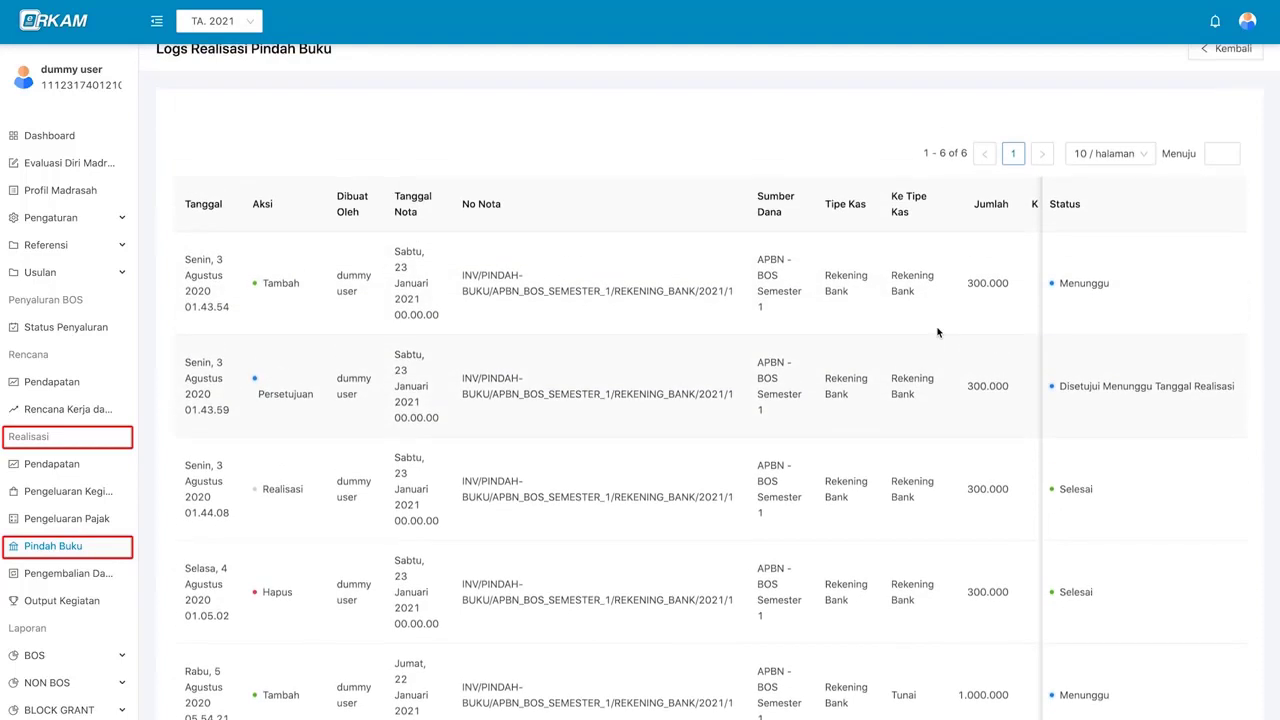
pyautogui.scroll(1, 966, 332)
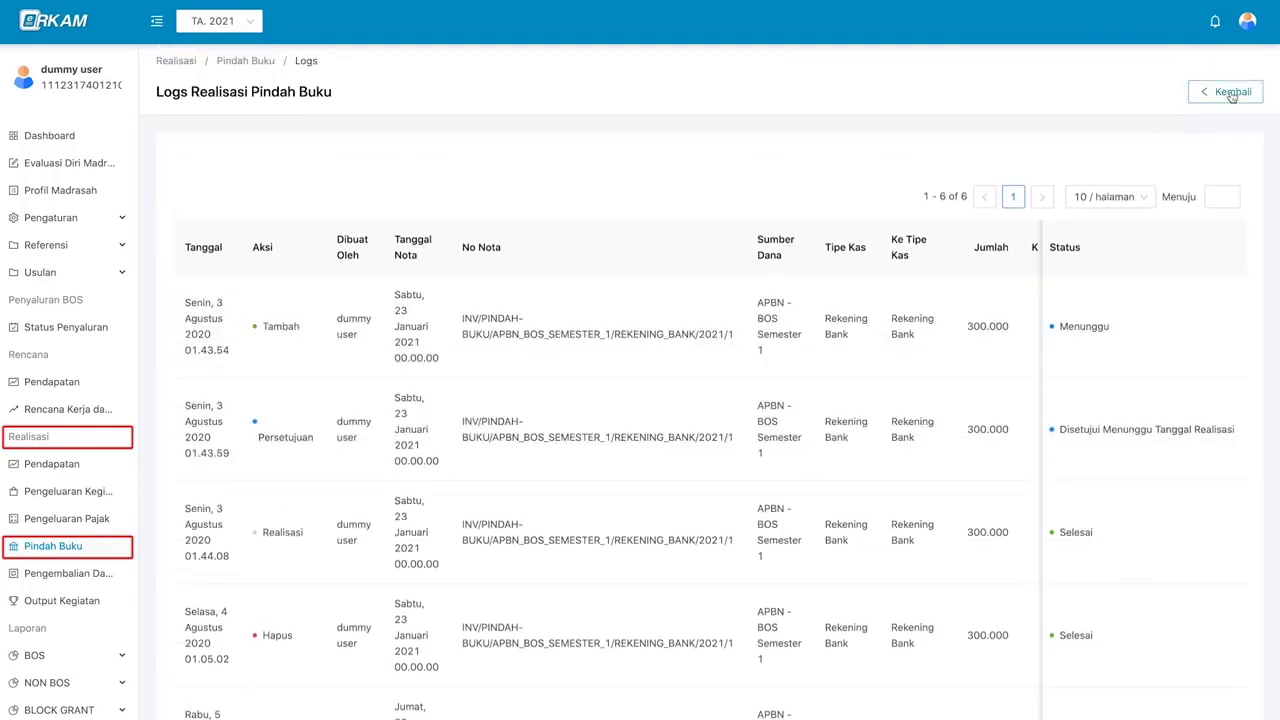
pyautogui.click(1232, 91)
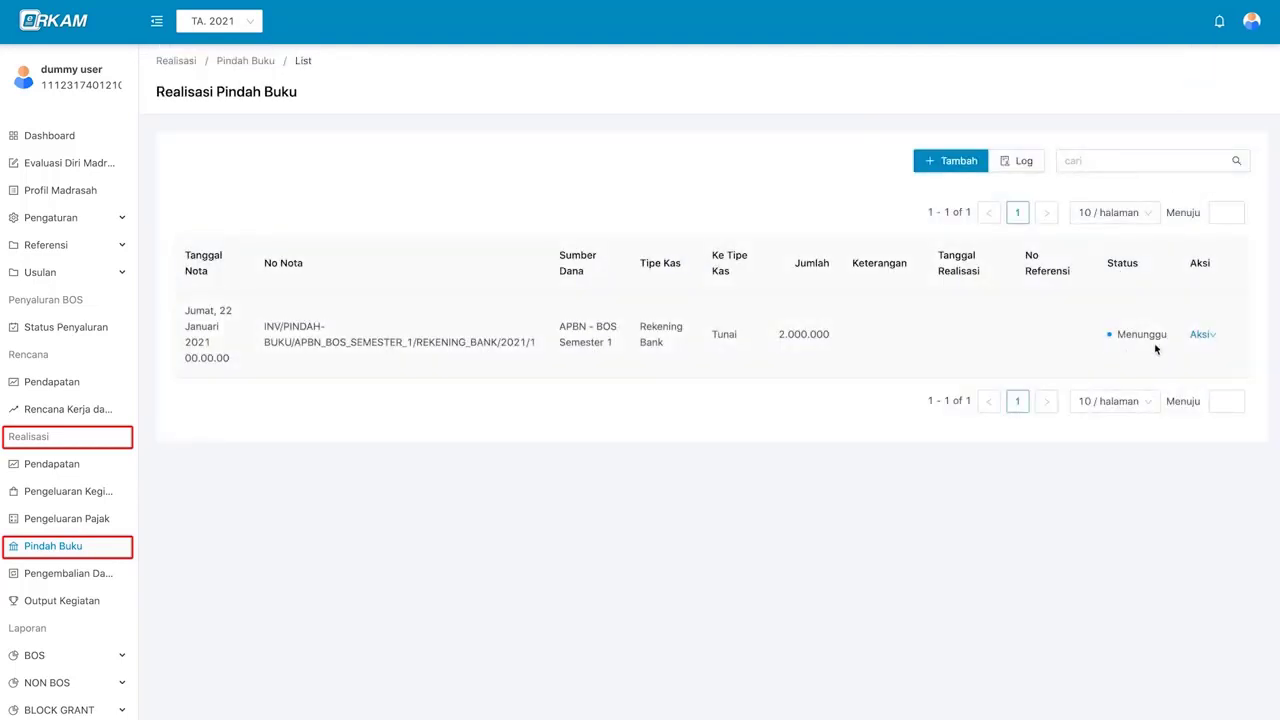
# - Log out and sign in as the Kepala Madrasah with the saved NIK and password
pyautogui.click(1251, 21)
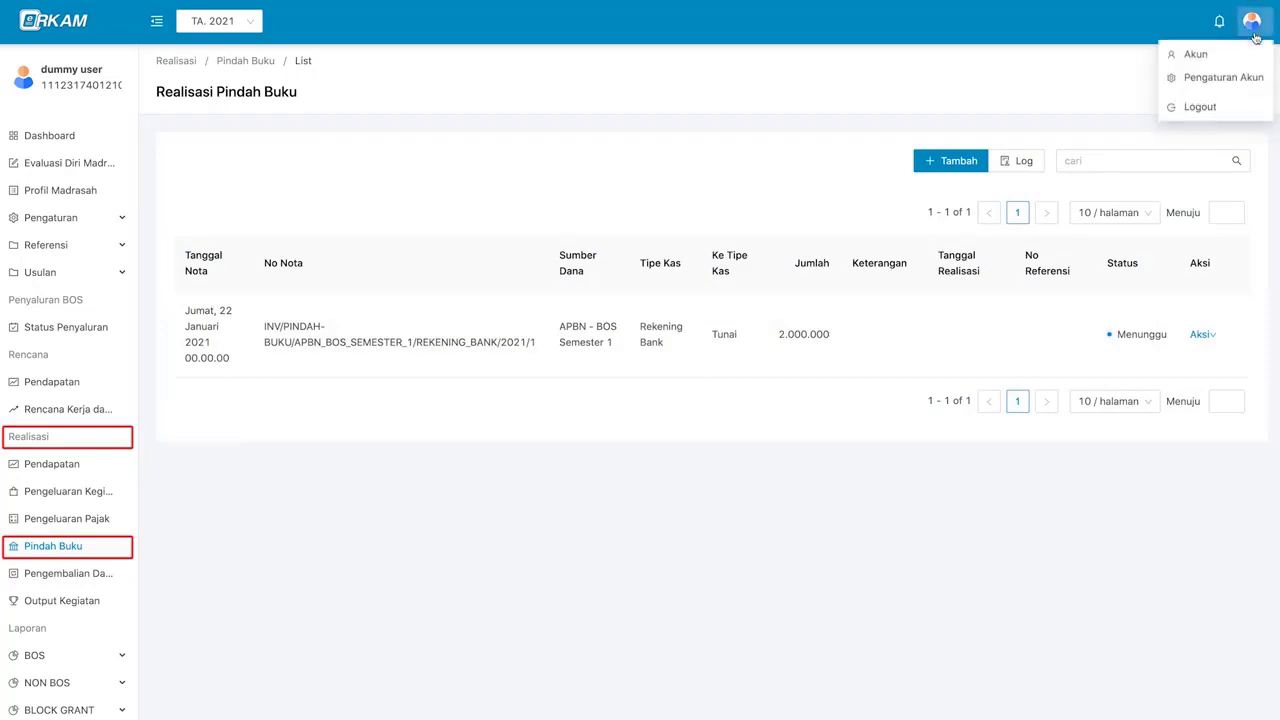
pyautogui.click(1240, 108)
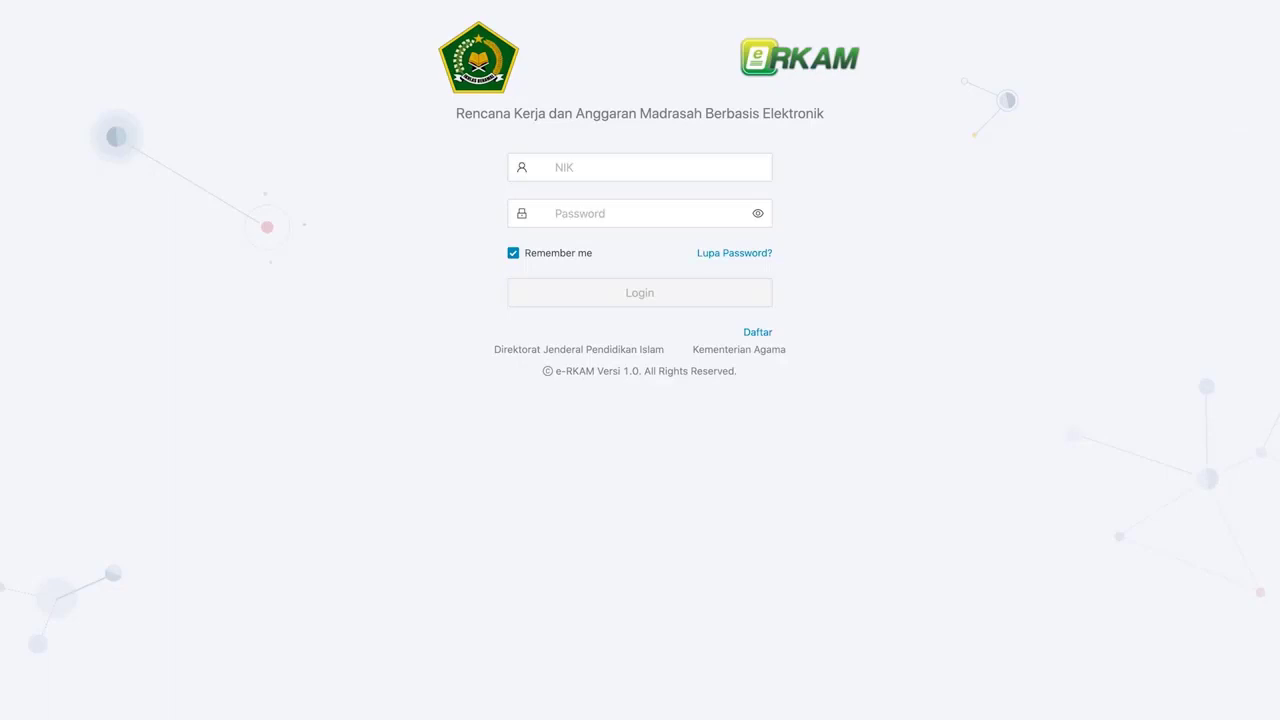
pyautogui.click(703, 162)
pyautogui.click(694, 160)
pyautogui.press('super+v')
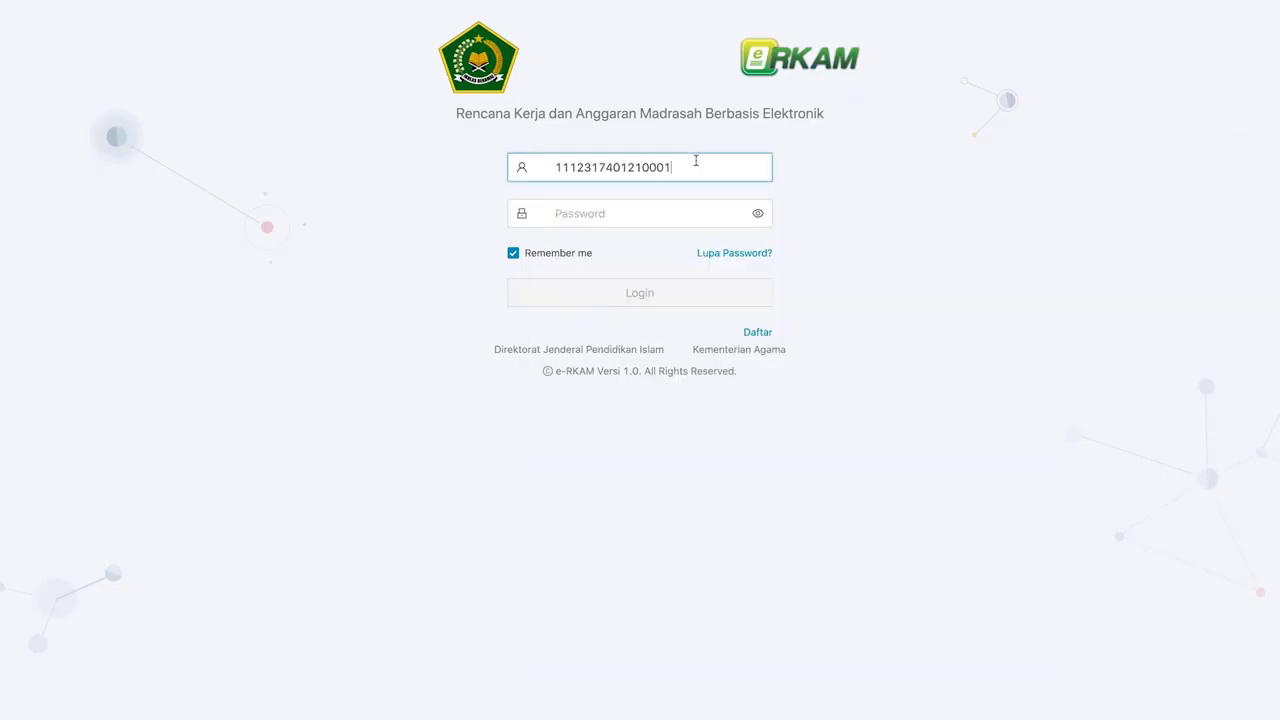
pyautogui.click(697, 205)
pyautogui.press('super+v')
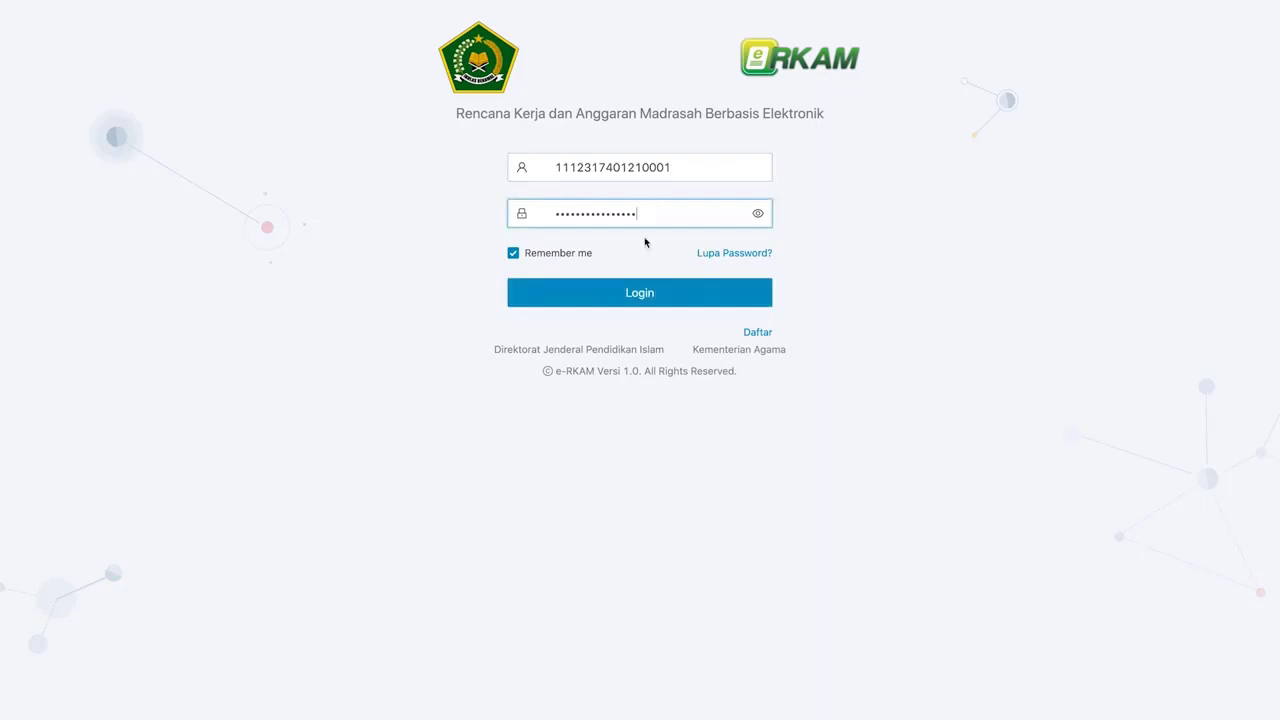
pyautogui.click(647, 297)
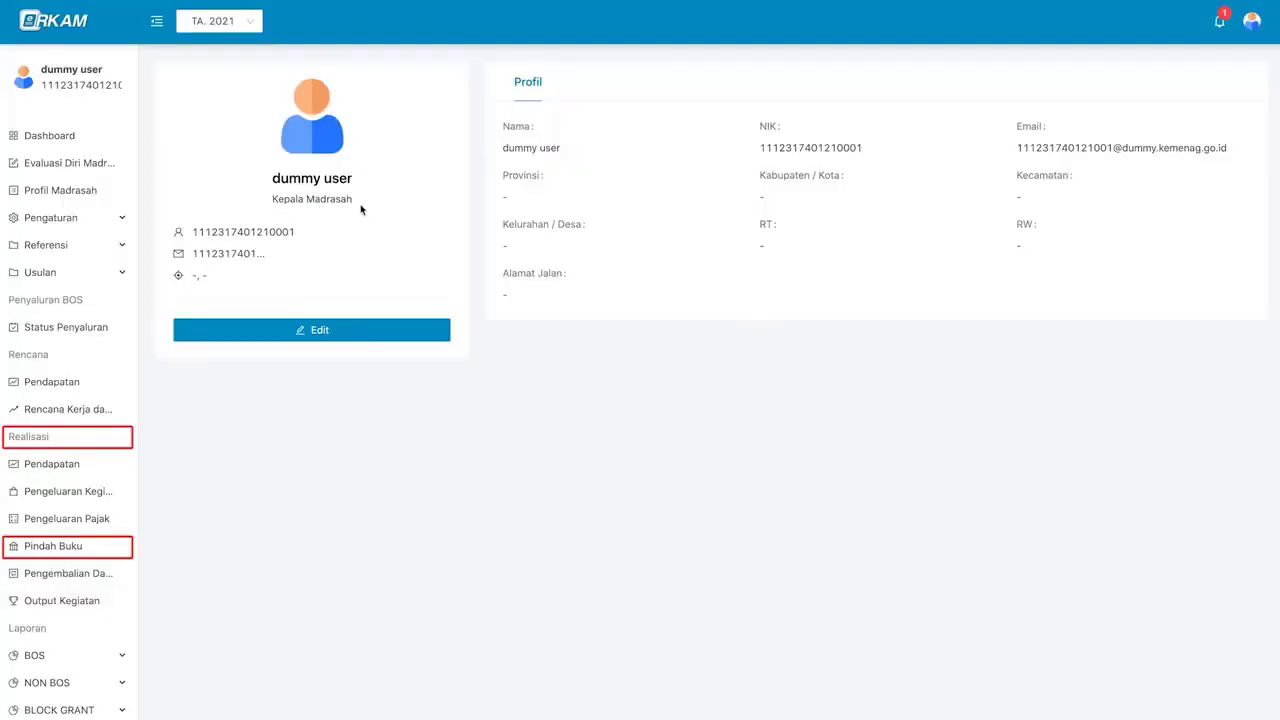
# - Open the Pindah Buku nota awaiting approval from the notifications
pyautogui.click(1219, 22)
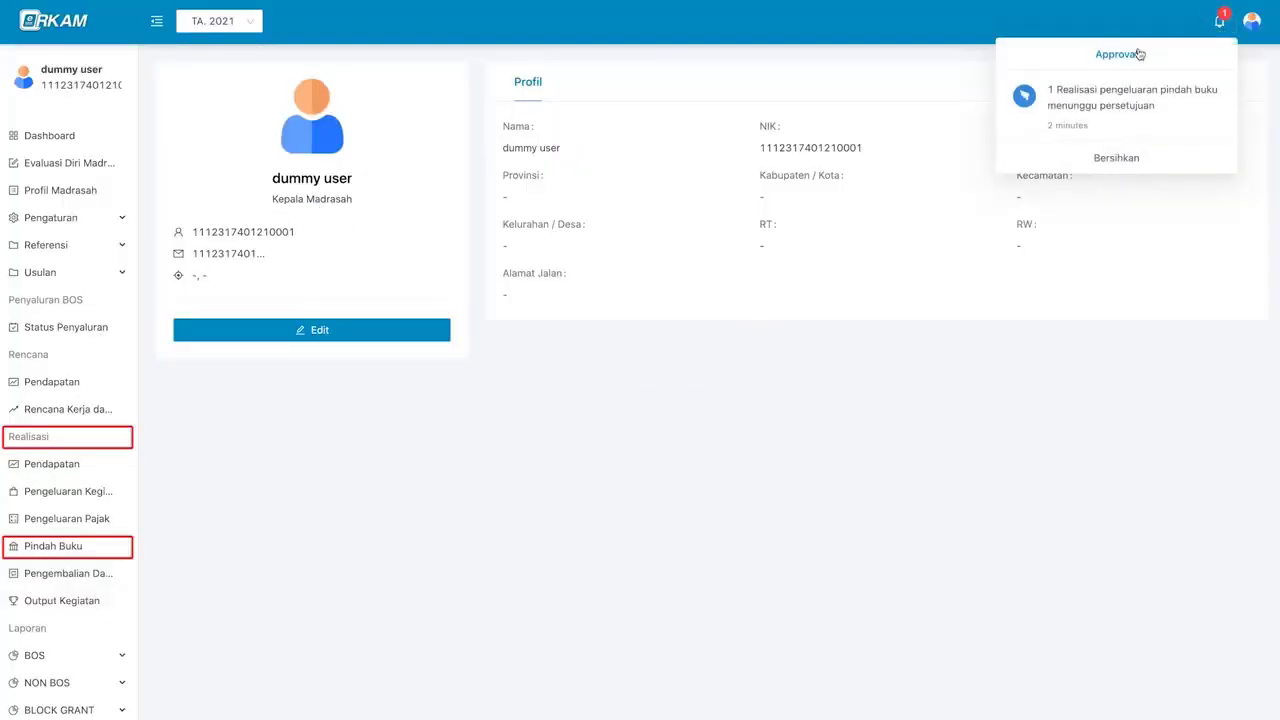
pyautogui.click(1192, 124)
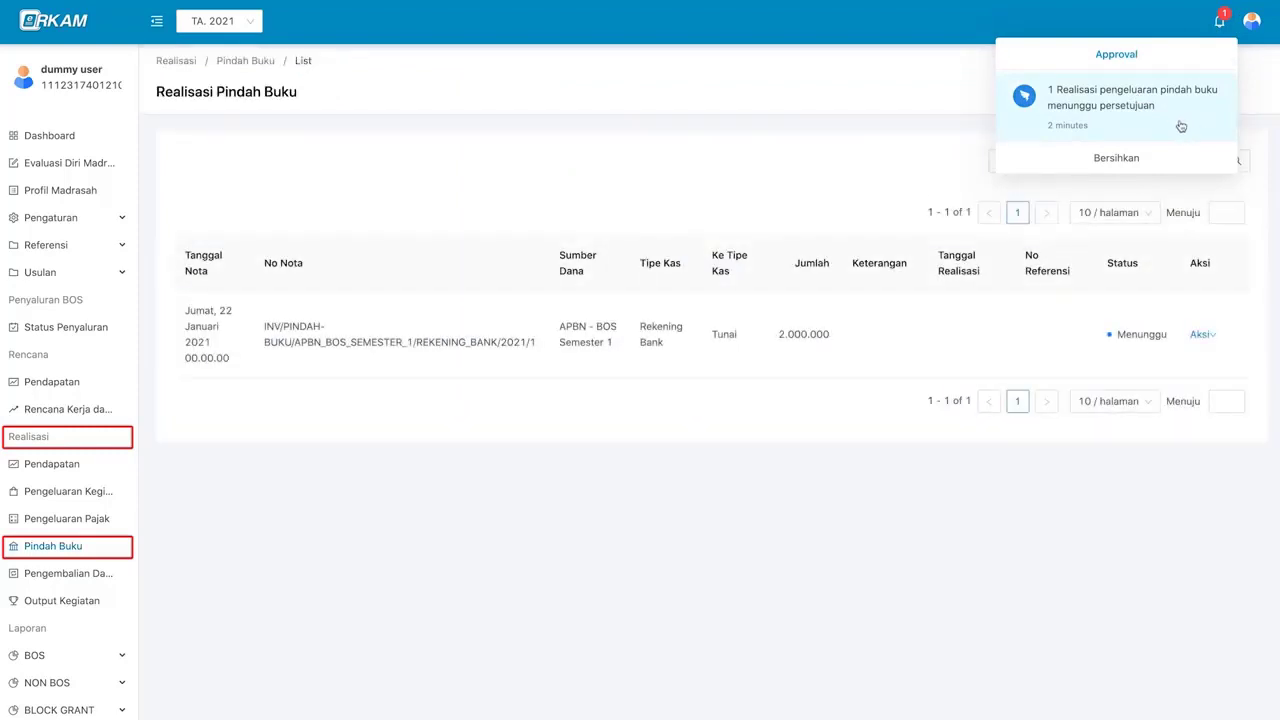
pyautogui.click(672, 328)
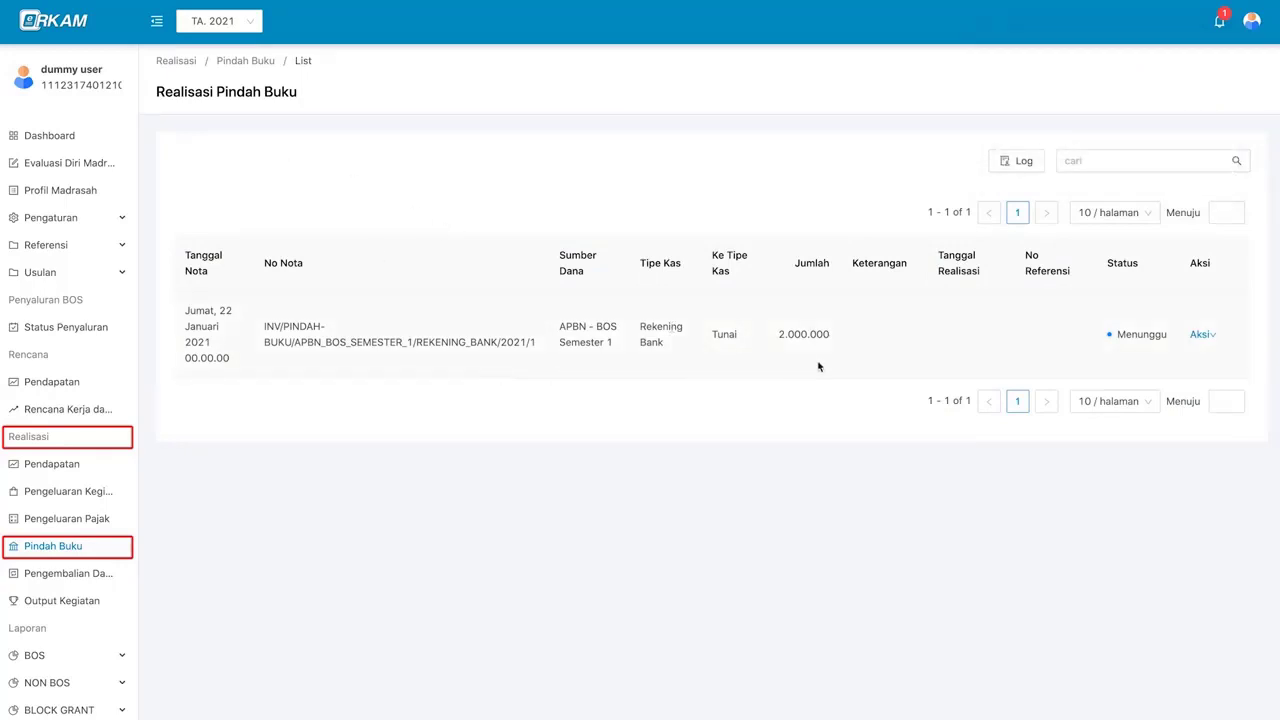
pyautogui.click(1201, 337)
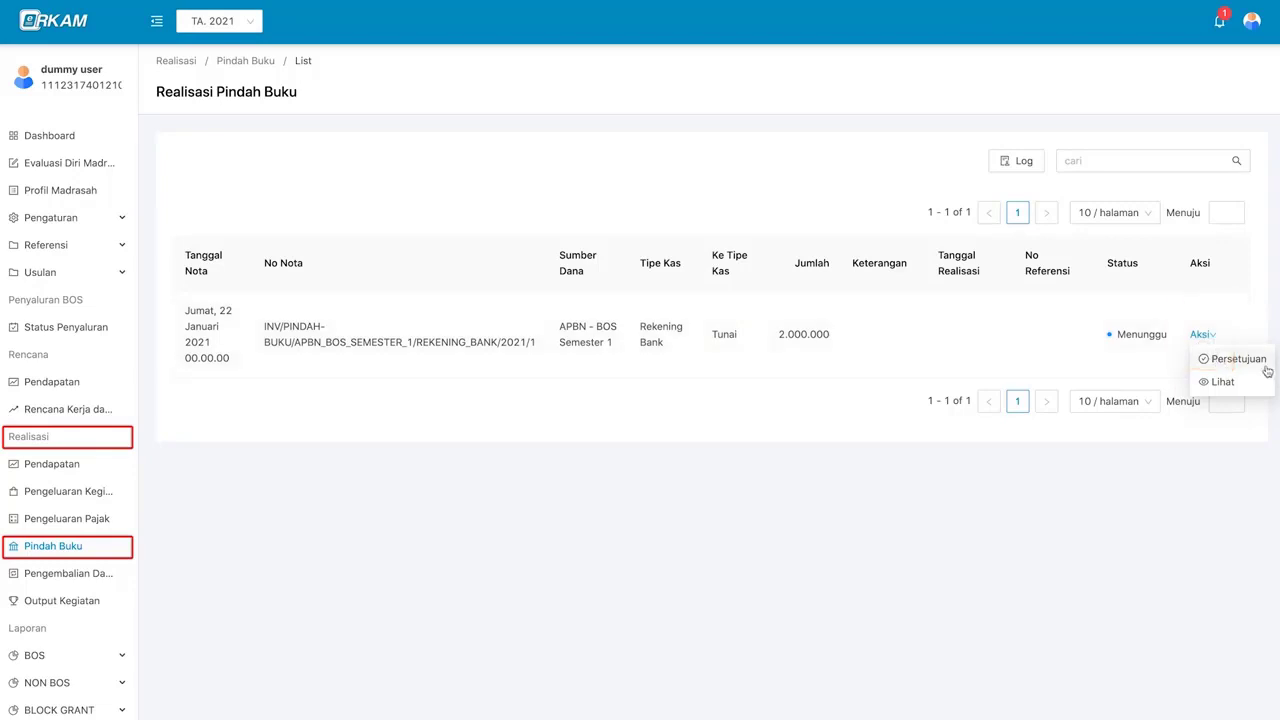
# - Approve the 2.000.000 Pindah Buku nota through Persetujuan, marking it Disetujui
pyautogui.click(1232, 358)
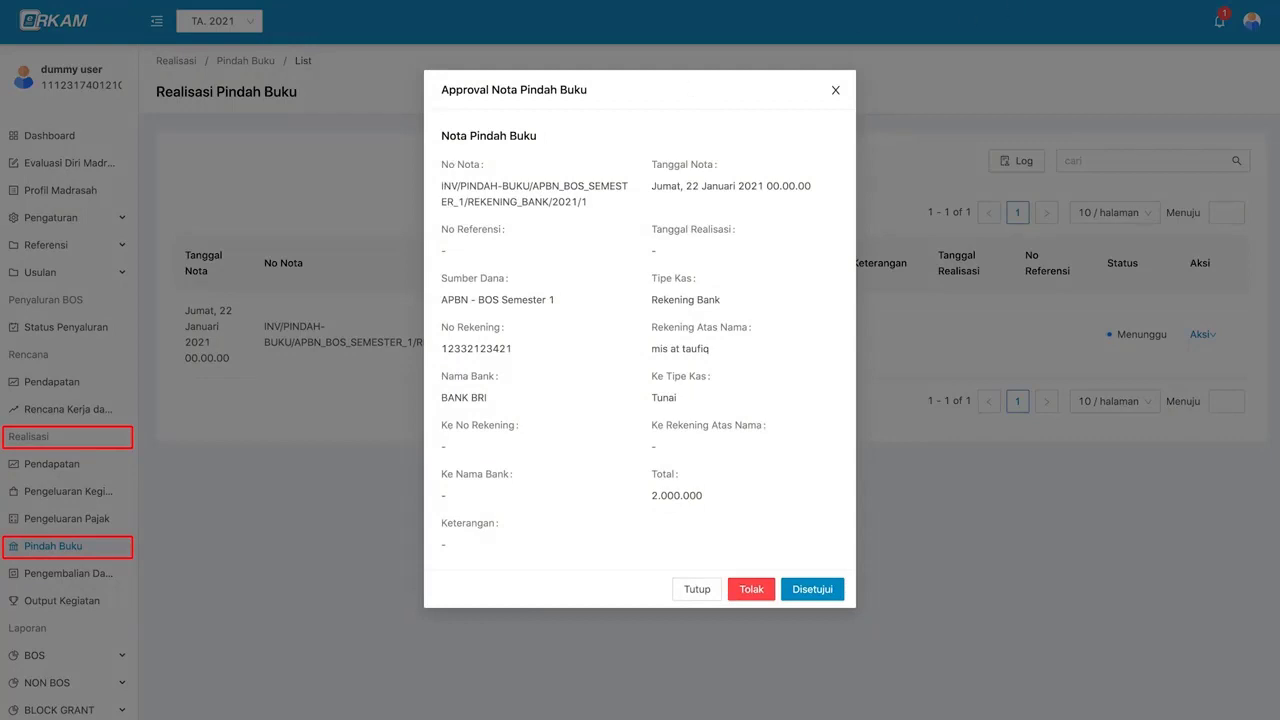
pyautogui.click(830, 595)
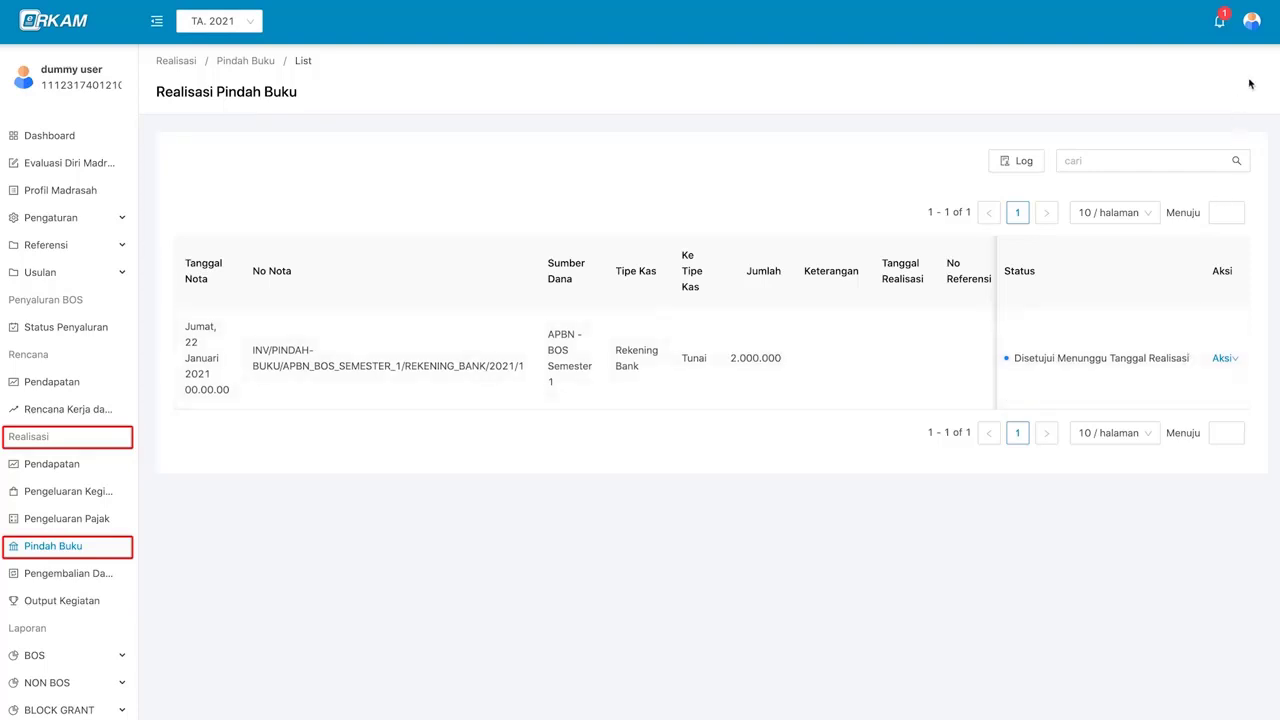
# - Sign in as the Bendahara Madrasah with the account's NIK and password
pyautogui.moveTo(1257, 38)
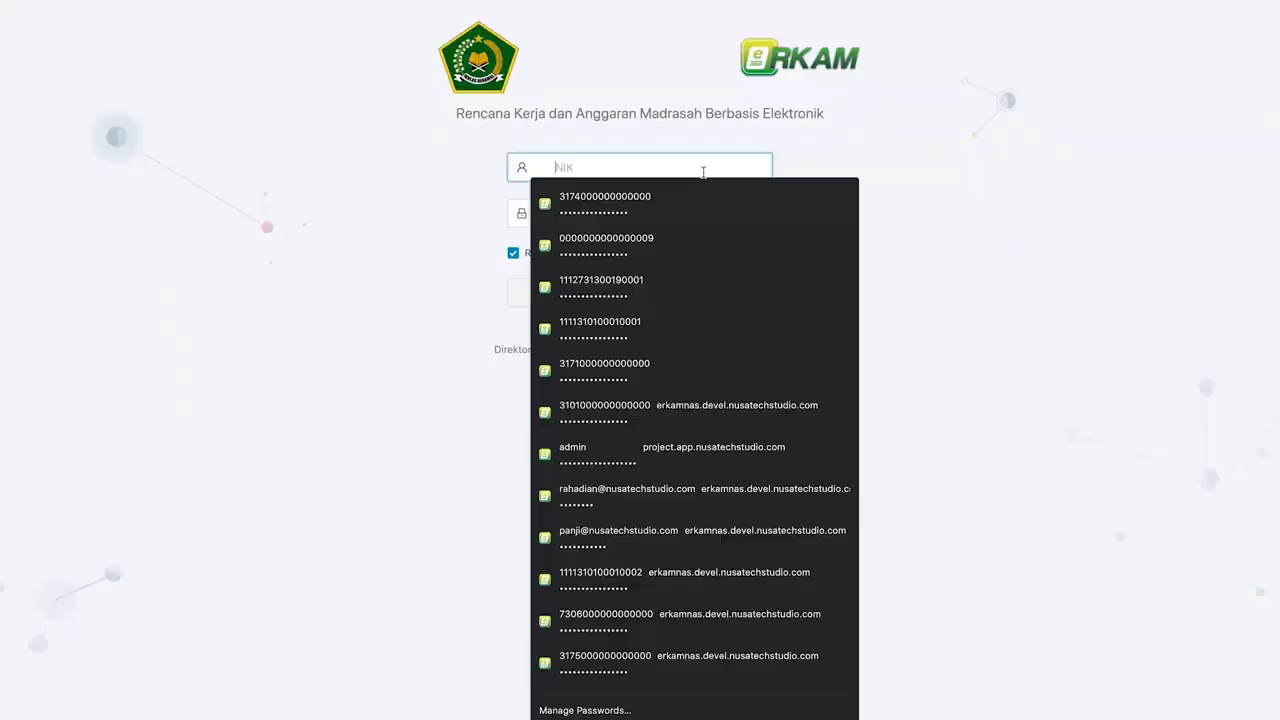
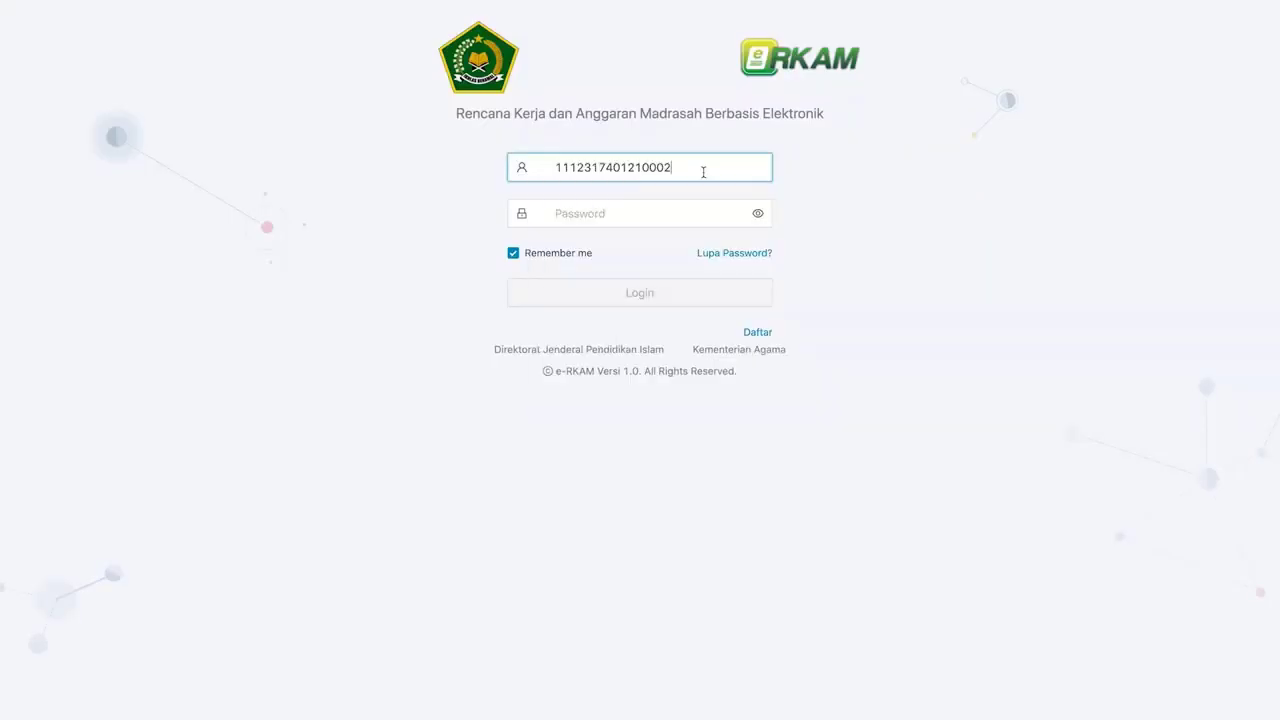
pyautogui.click(706, 209)
pyautogui.write('****************')
pyautogui.click(684, 292)
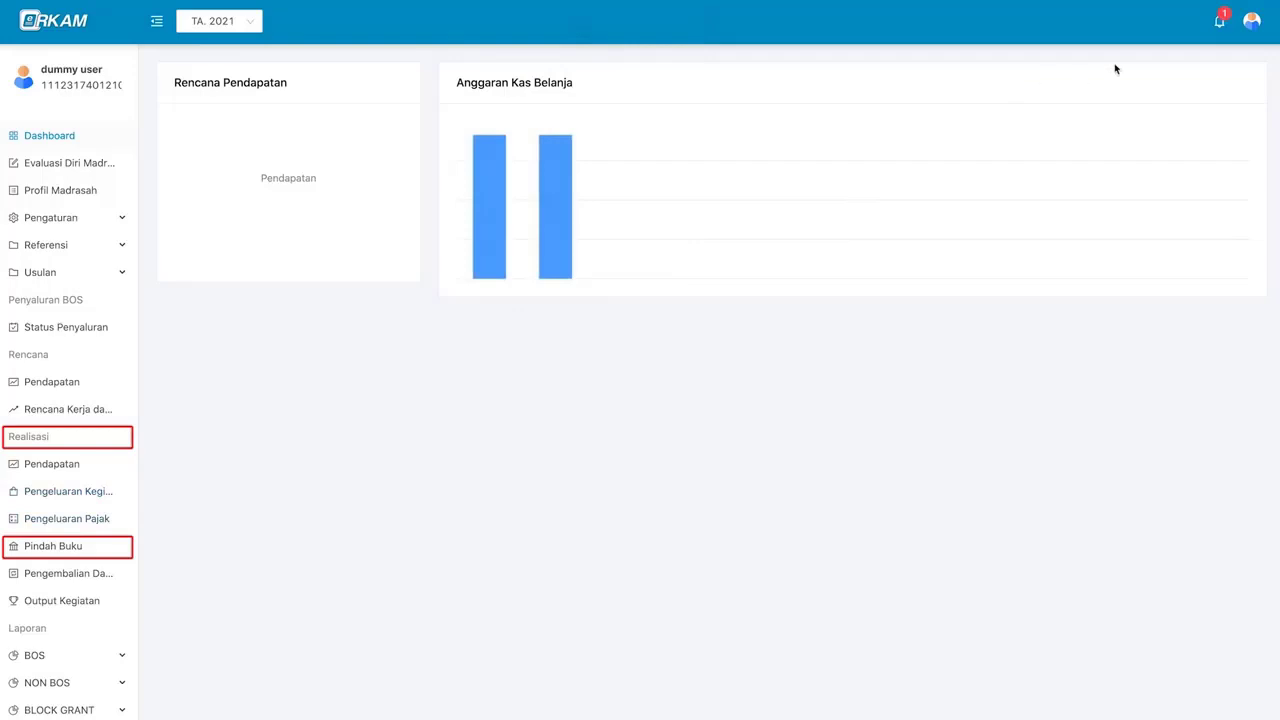
# - Check the profile page, then open the pindah buku nota awaiting realisation from notifications
pyautogui.click(1218, 20)
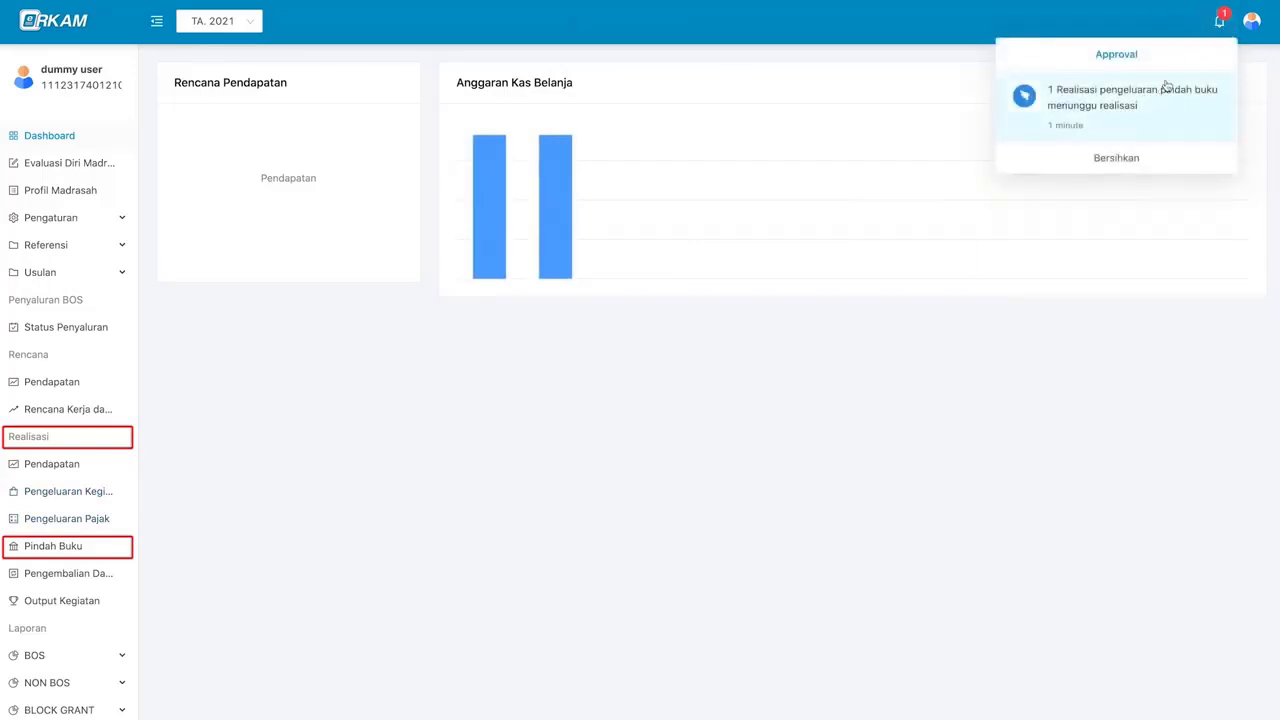
pyautogui.click(1252, 28)
pyautogui.click(1195, 52)
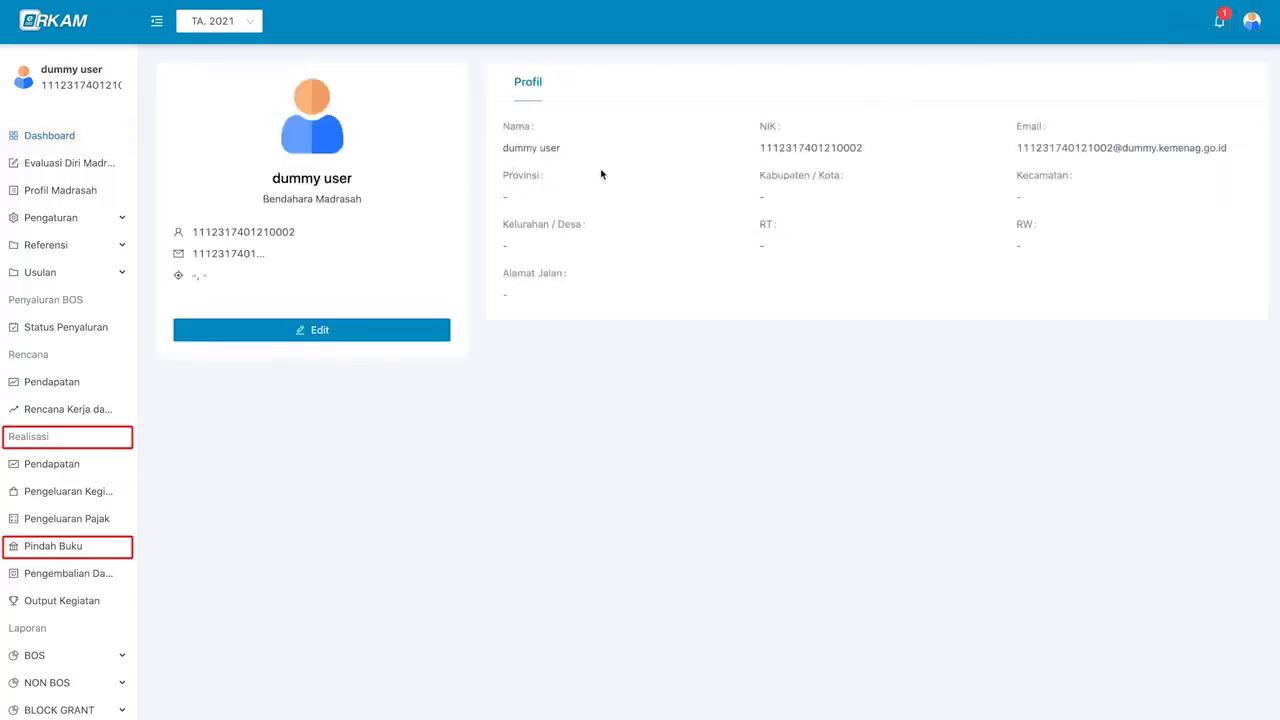
pyautogui.click(1219, 20)
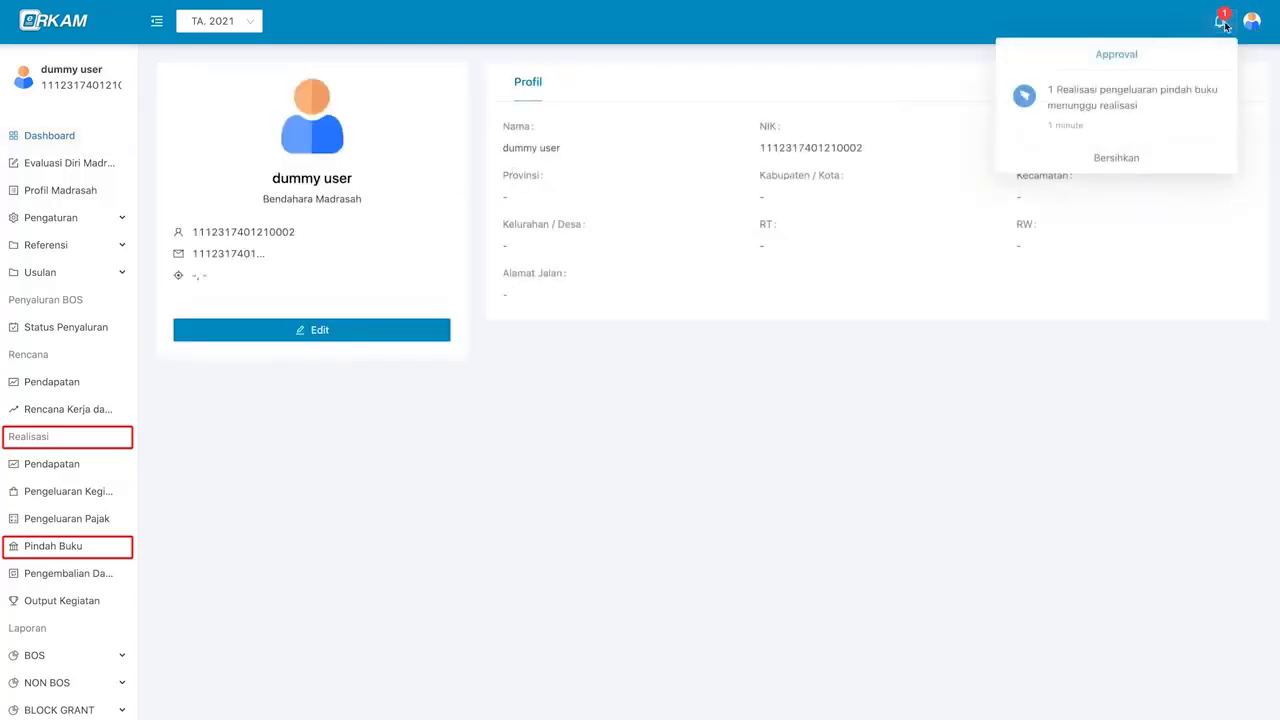
pyautogui.click(1170, 121)
# - Give the approved Pindah Buku nota realisation date 23 January 2021 and No Referensi 567
pyautogui.click(923, 343)
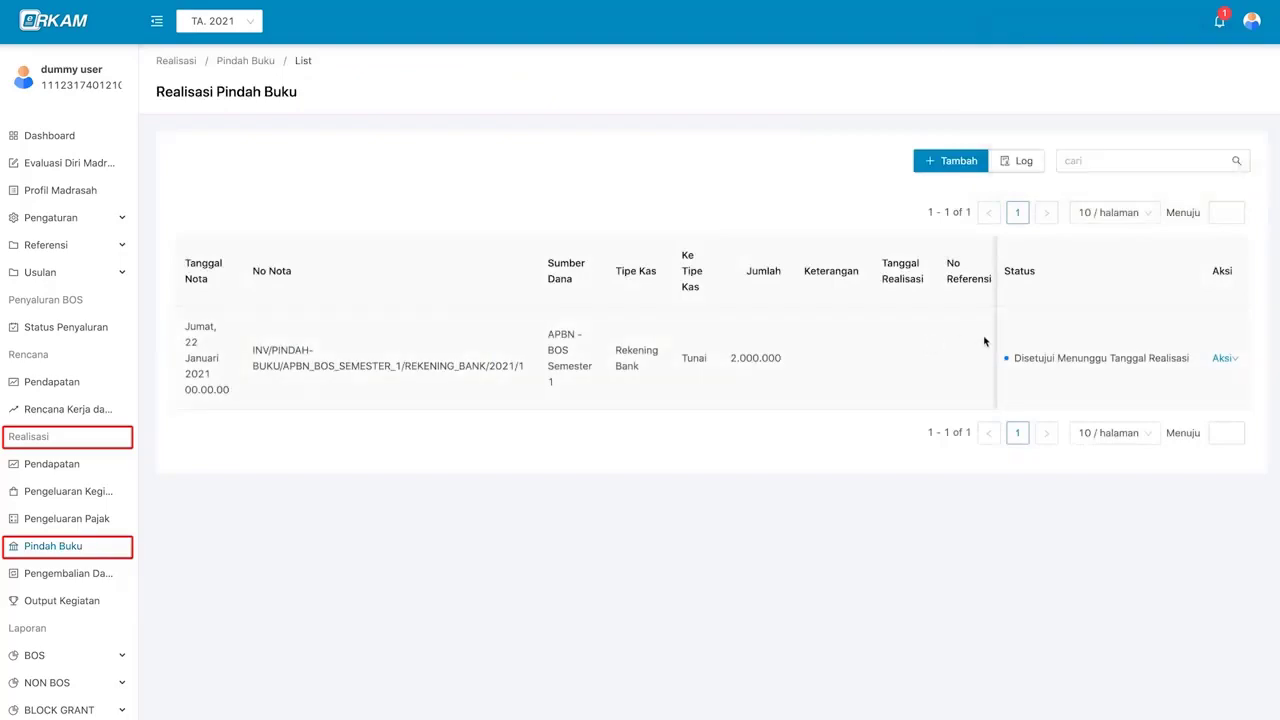
pyautogui.click(1223, 358)
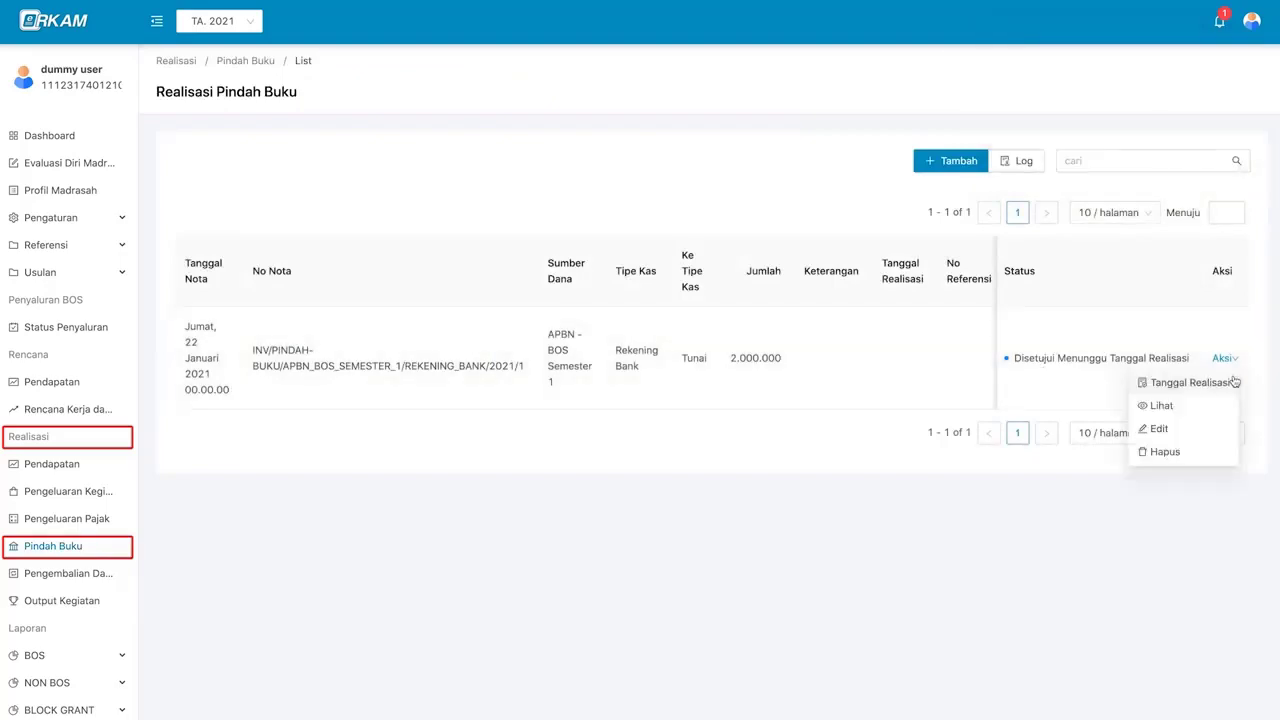
pyautogui.click(1190, 383)
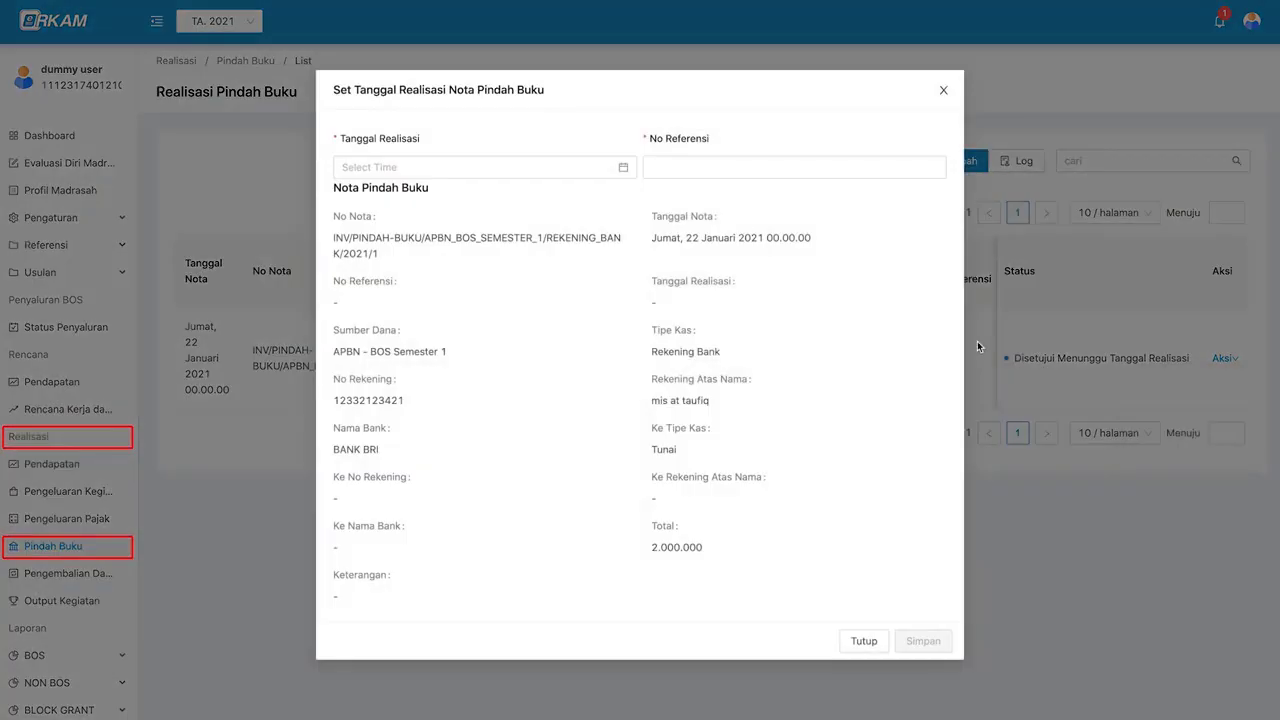
pyautogui.click(529, 169)
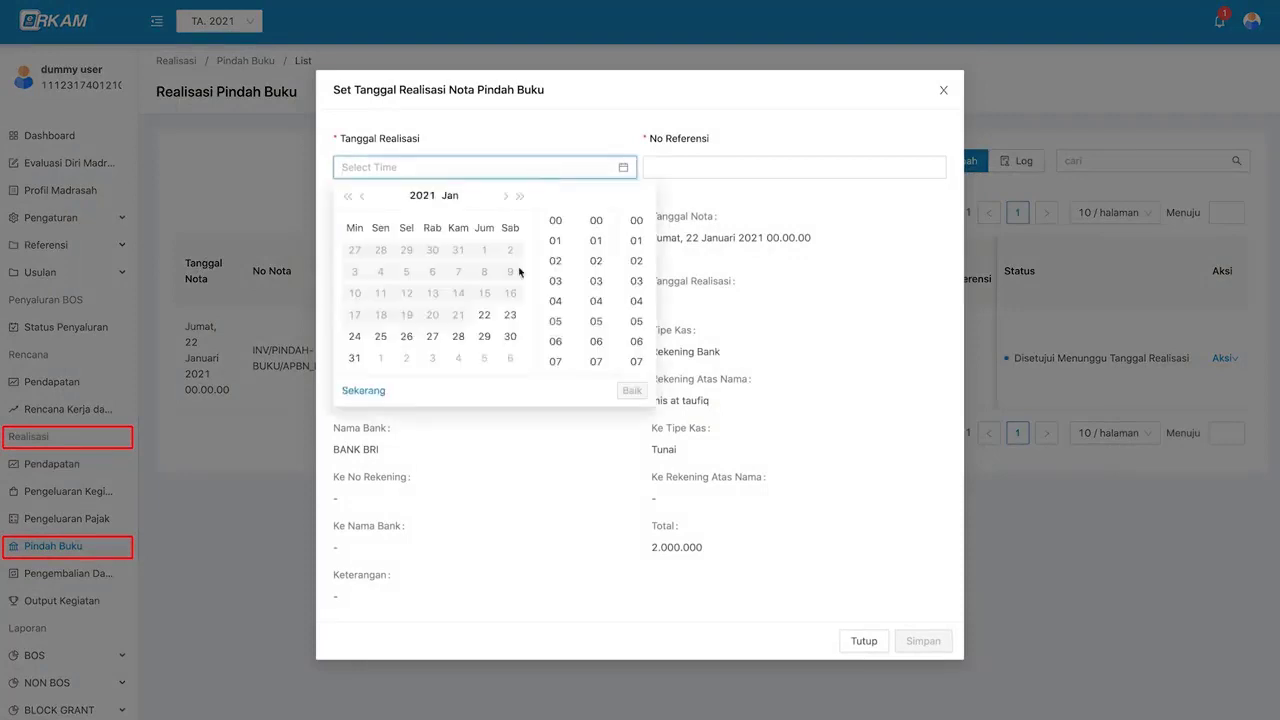
pyautogui.click(511, 315)
pyautogui.click(631, 390)
pyautogui.click(703, 168)
pyautogui.write('567')
pyautogui.click(923, 641)
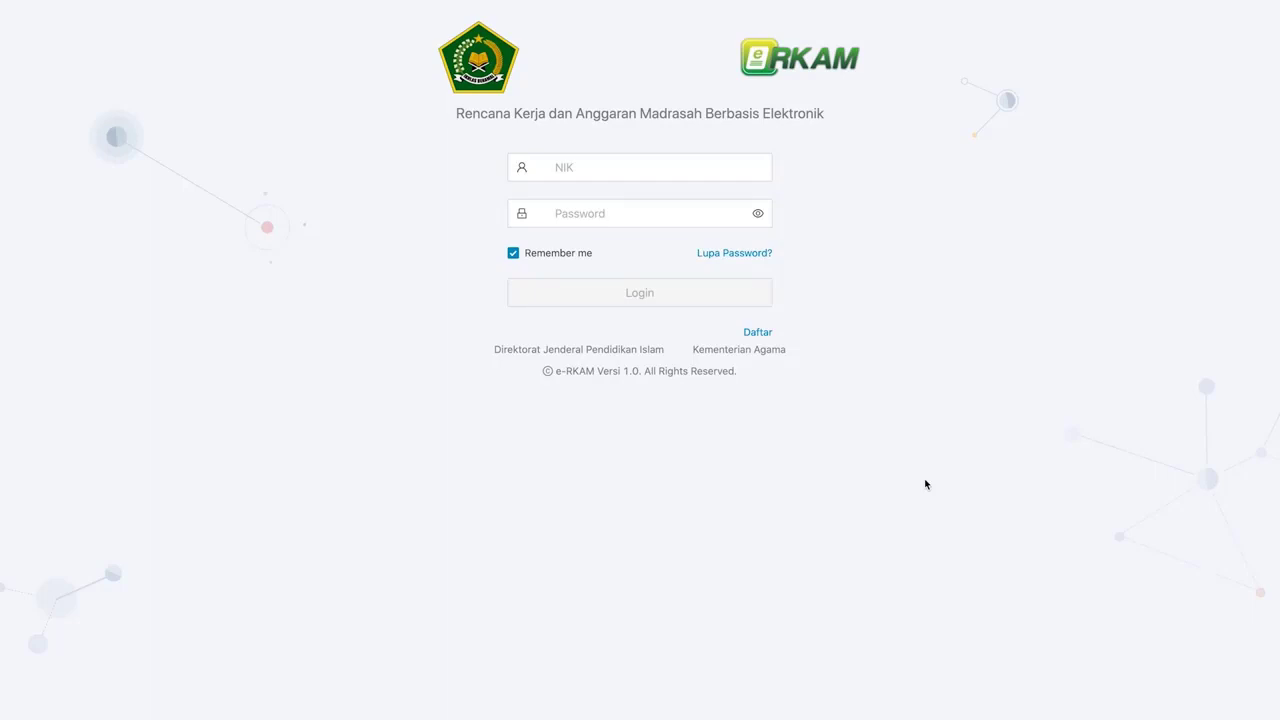
# - Sign back in as the Bendahara Madrasah using the saved credentials
pyautogui.click(727, 169)
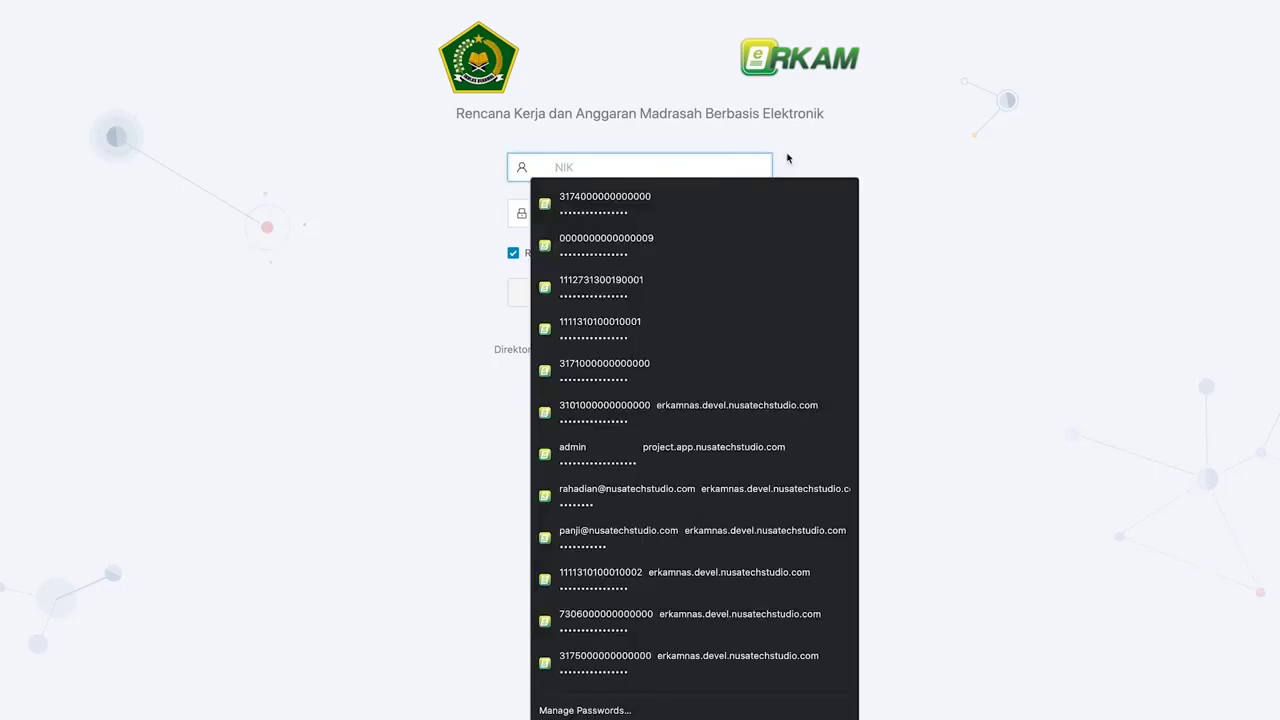
pyautogui.press('super+v')
pyautogui.press('Tab')
pyautogui.press('super+v')
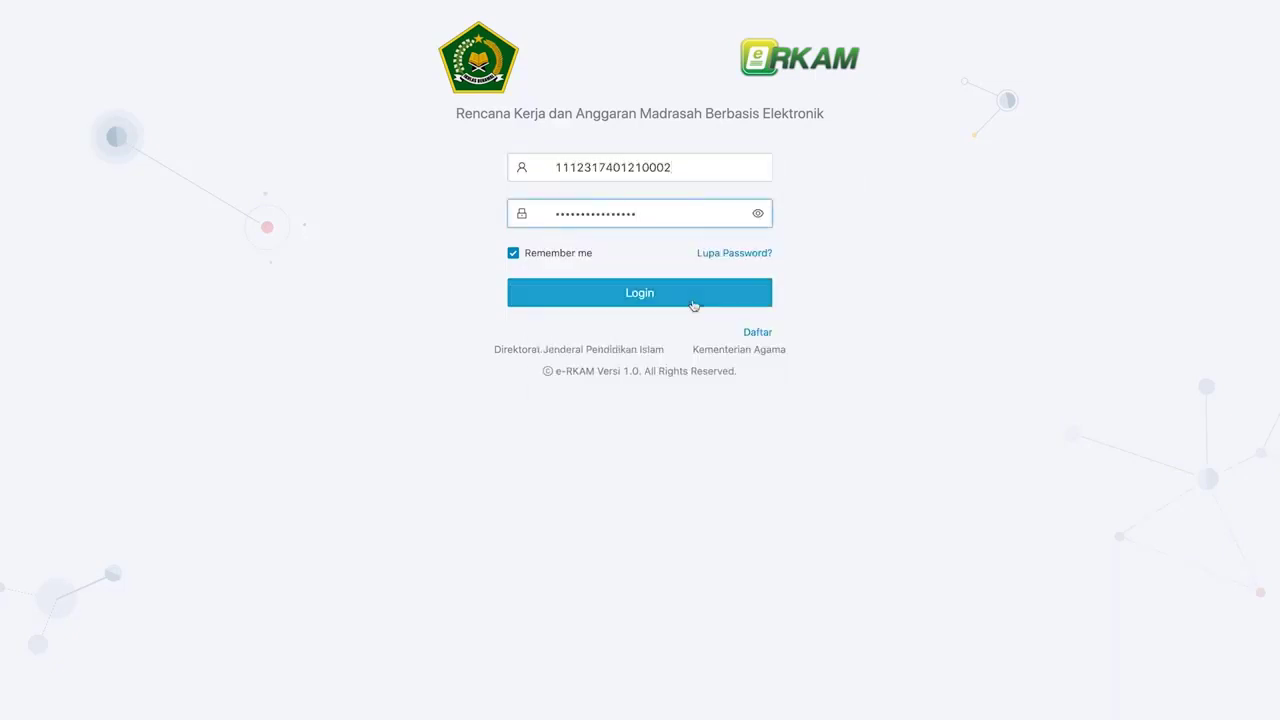
pyautogui.click(737, 303)
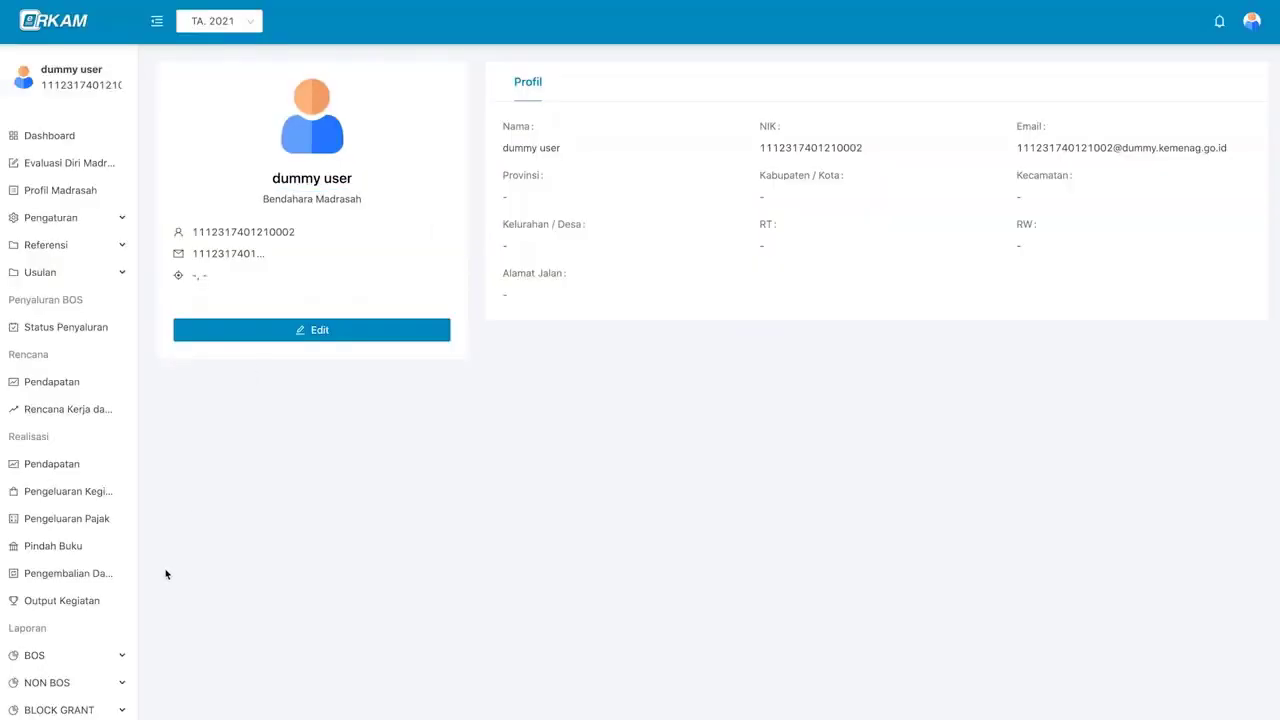
# - Start a new Pengembalian Dana nota using APBN - BOS Semester 1, Rekening Bank and the BRI account
pyautogui.click(113, 578)
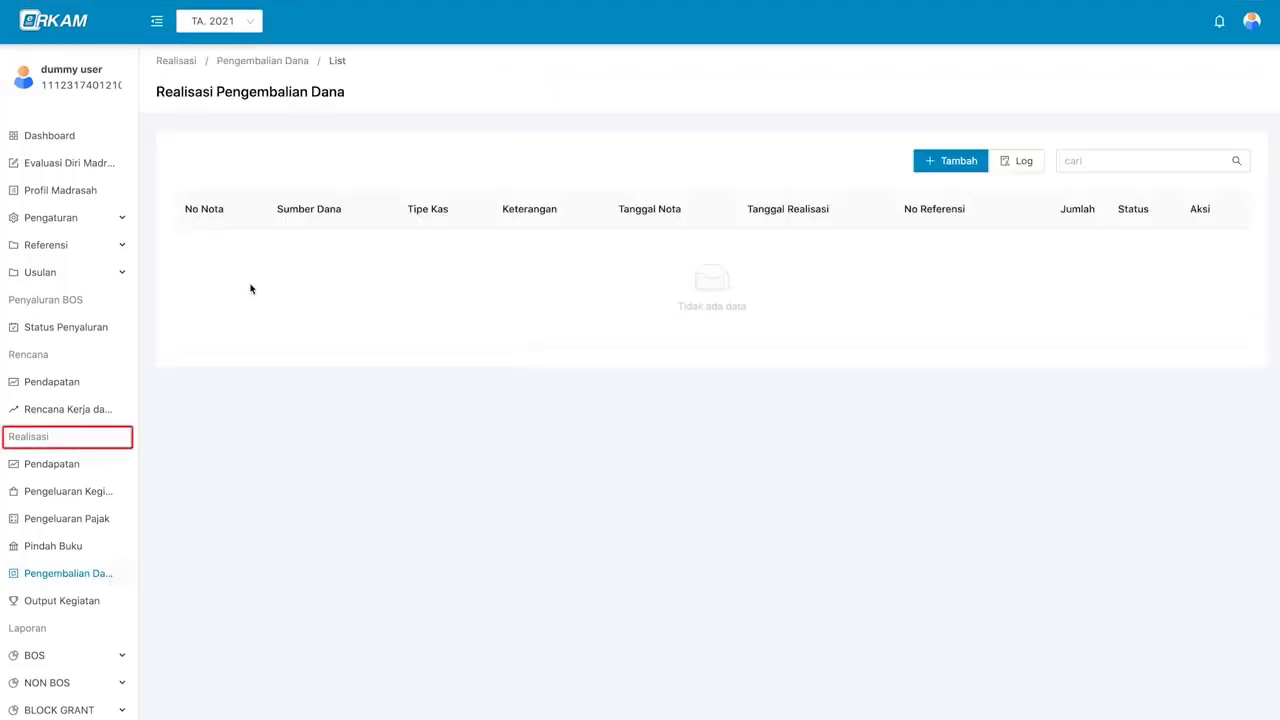
pyautogui.click(972, 162)
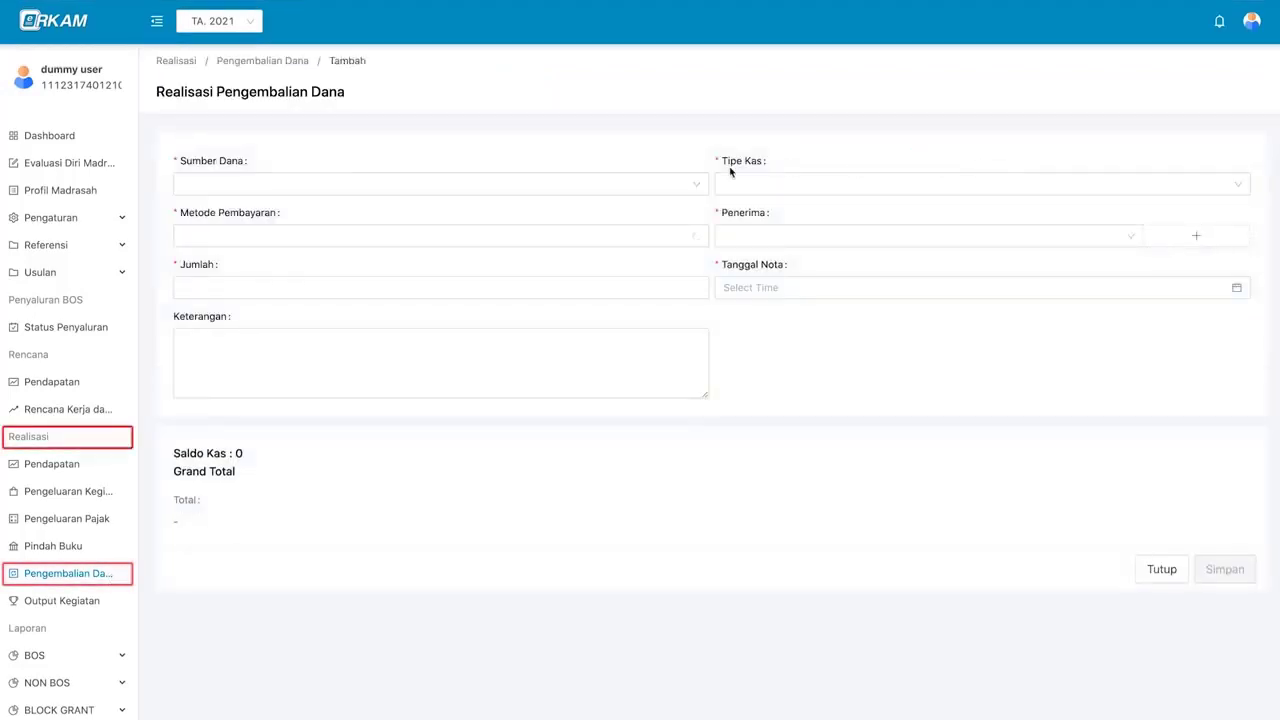
pyautogui.click(631, 182)
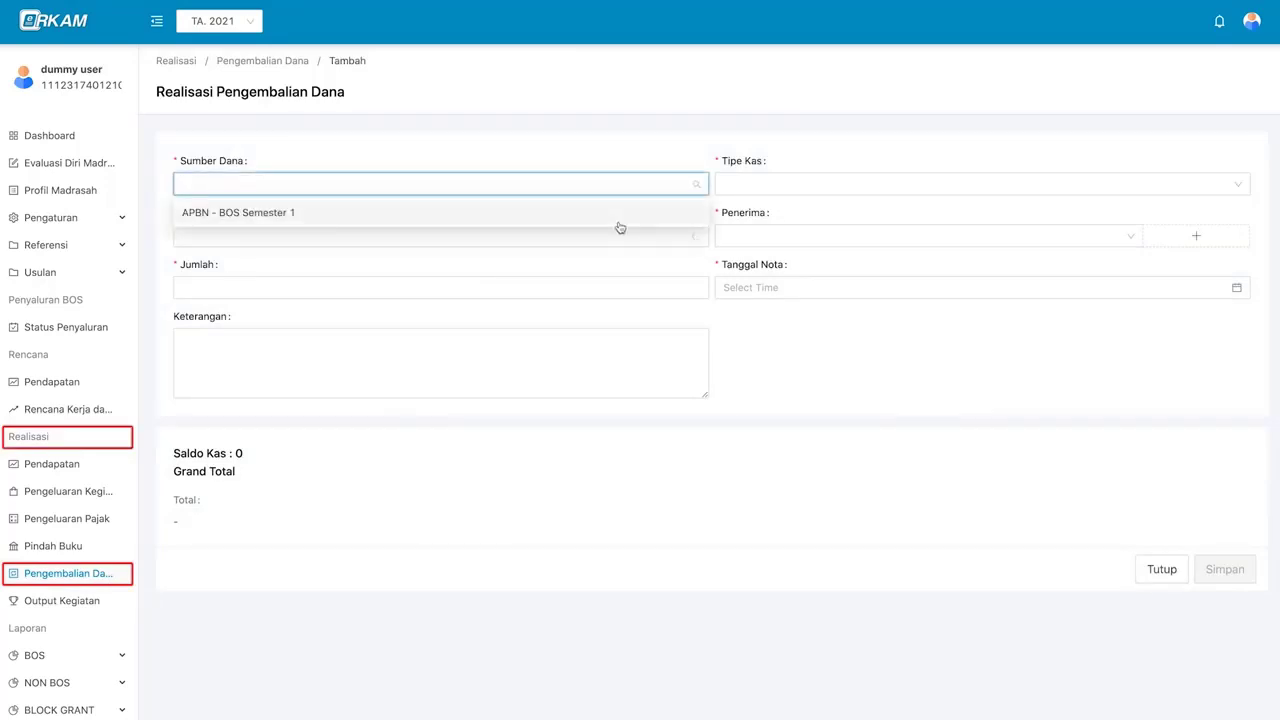
pyautogui.click(620, 226)
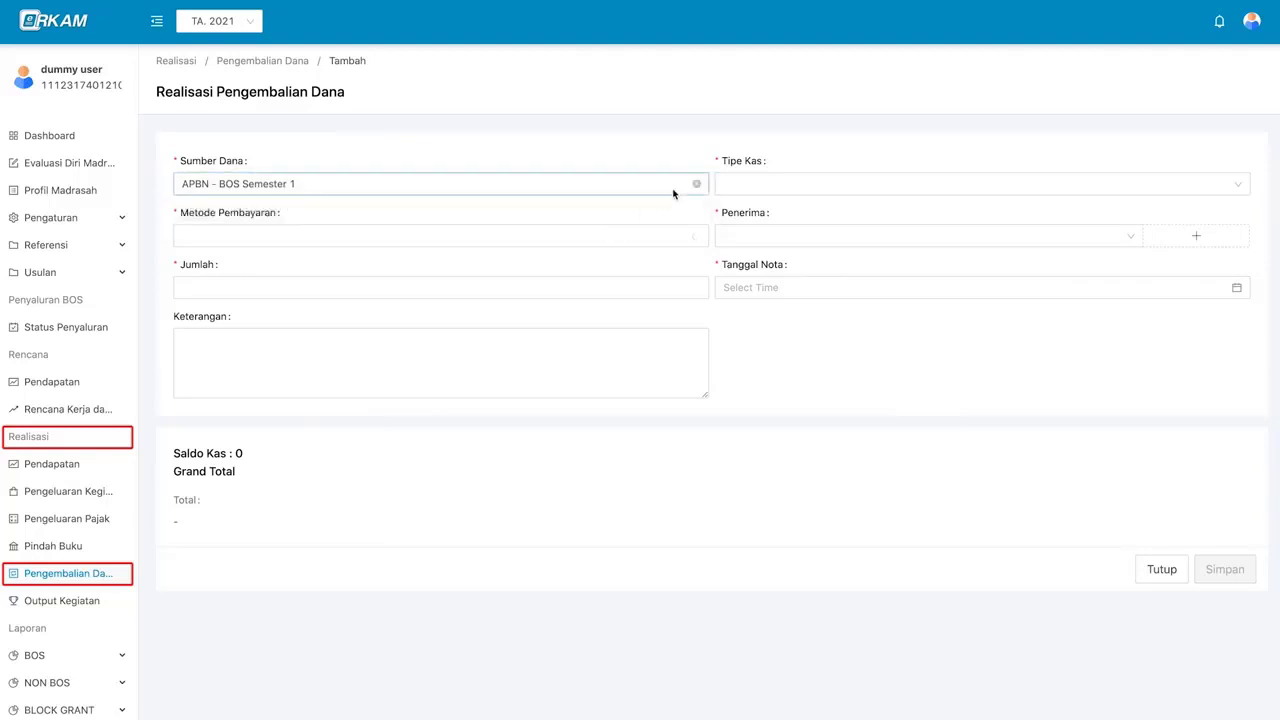
pyautogui.click(779, 187)
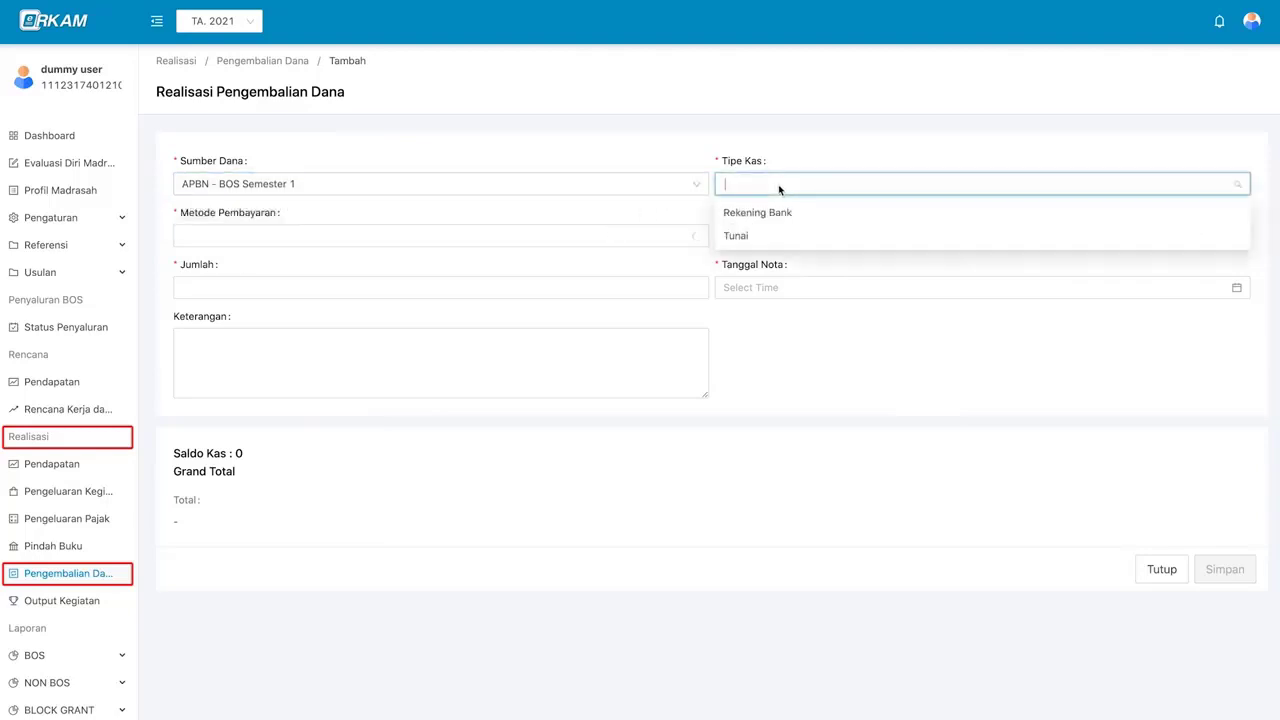
pyautogui.click(823, 214)
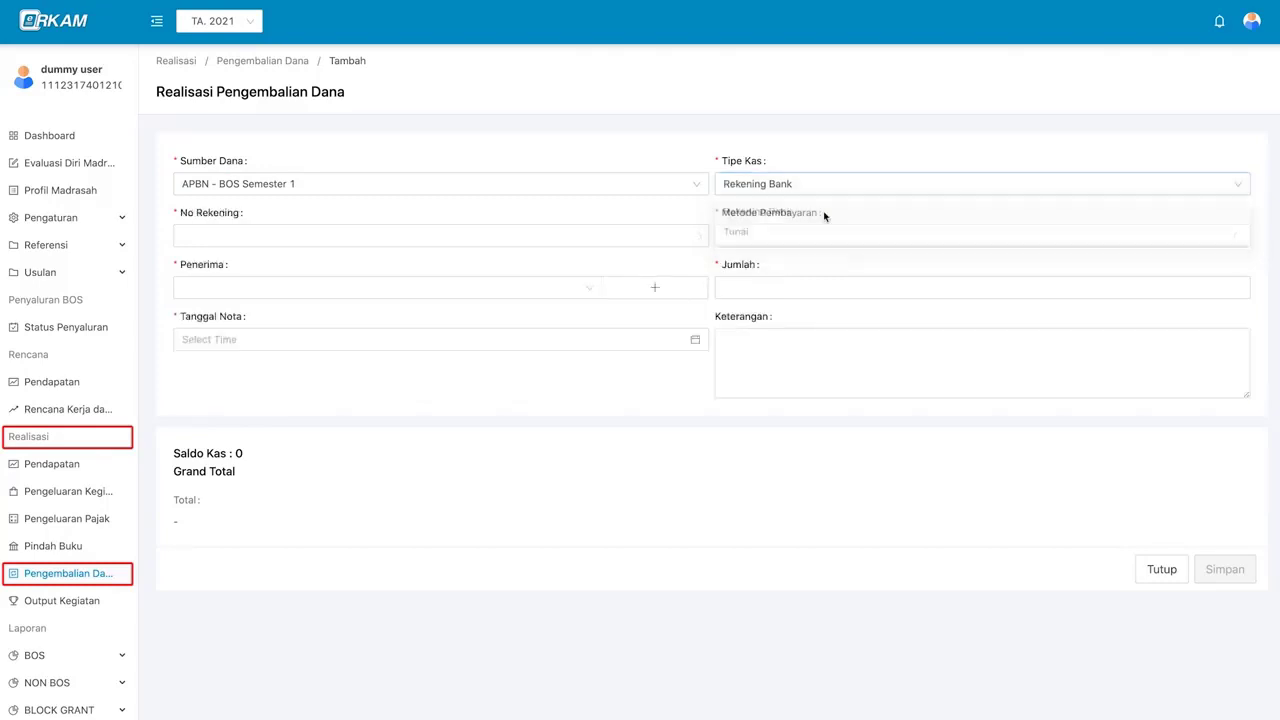
pyautogui.click(596, 234)
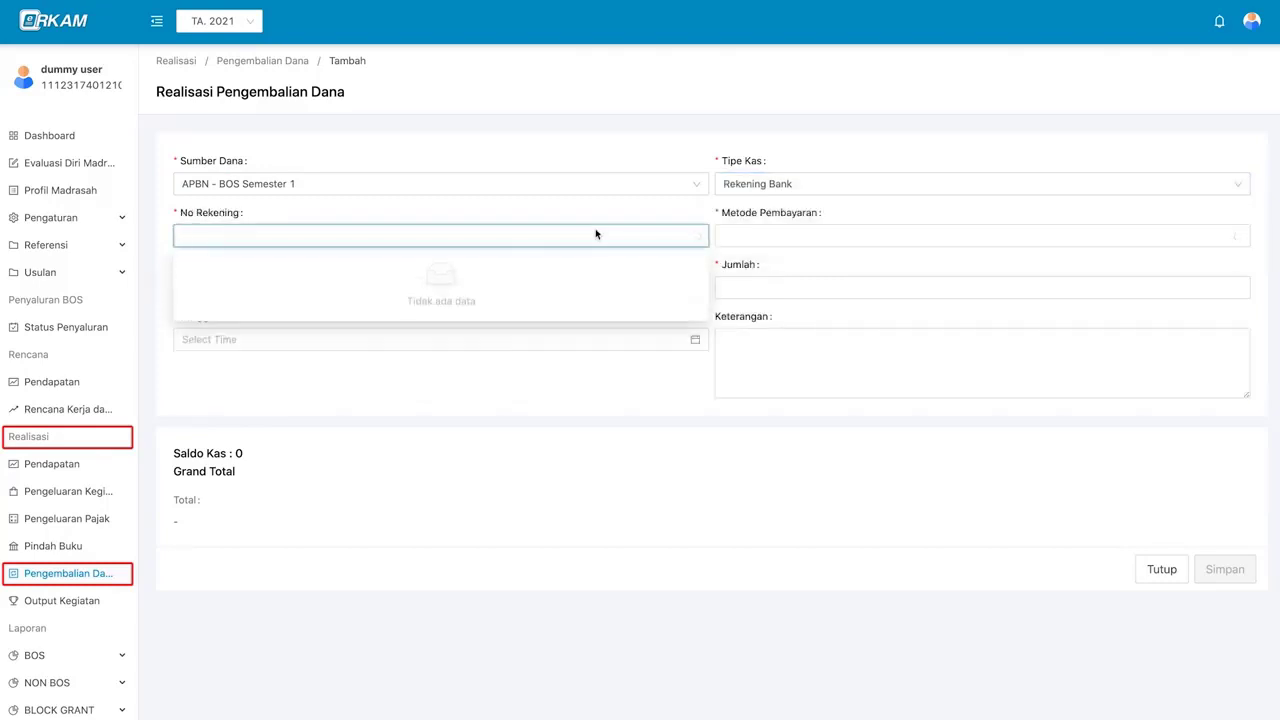
pyautogui.click(597, 234)
pyautogui.click(597, 234)
pyautogui.click(628, 224)
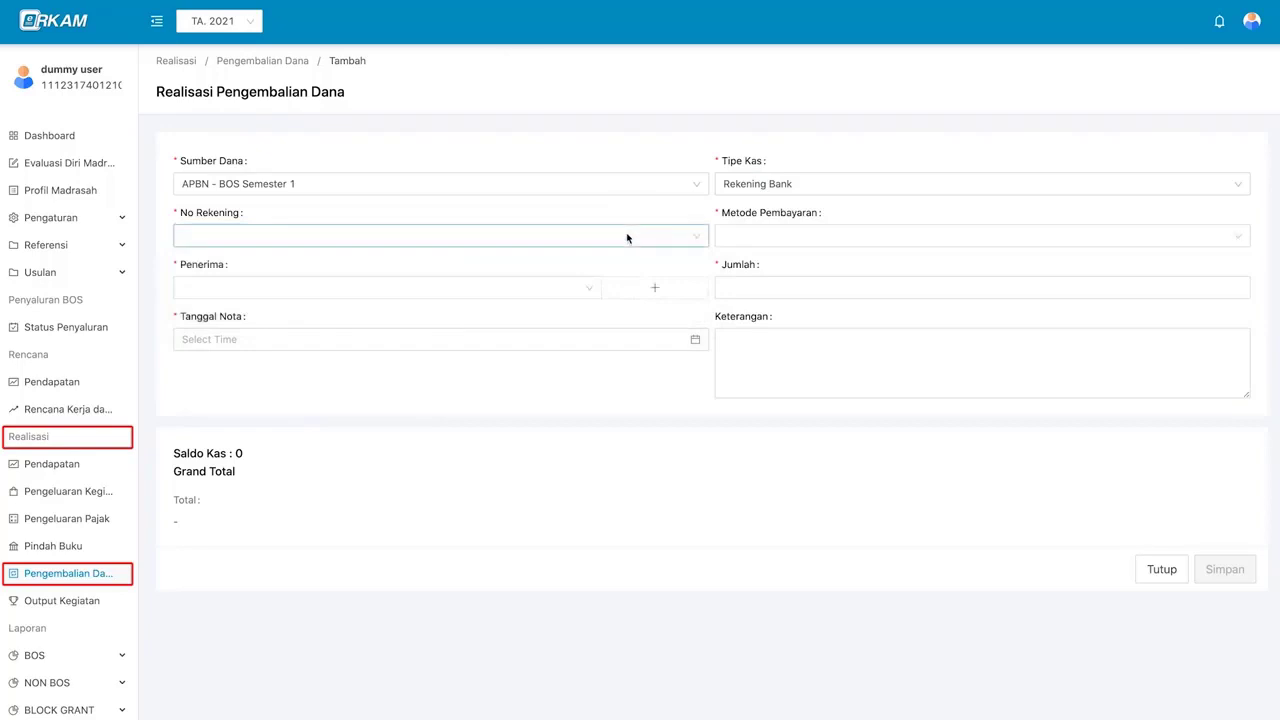
pyautogui.click(628, 238)
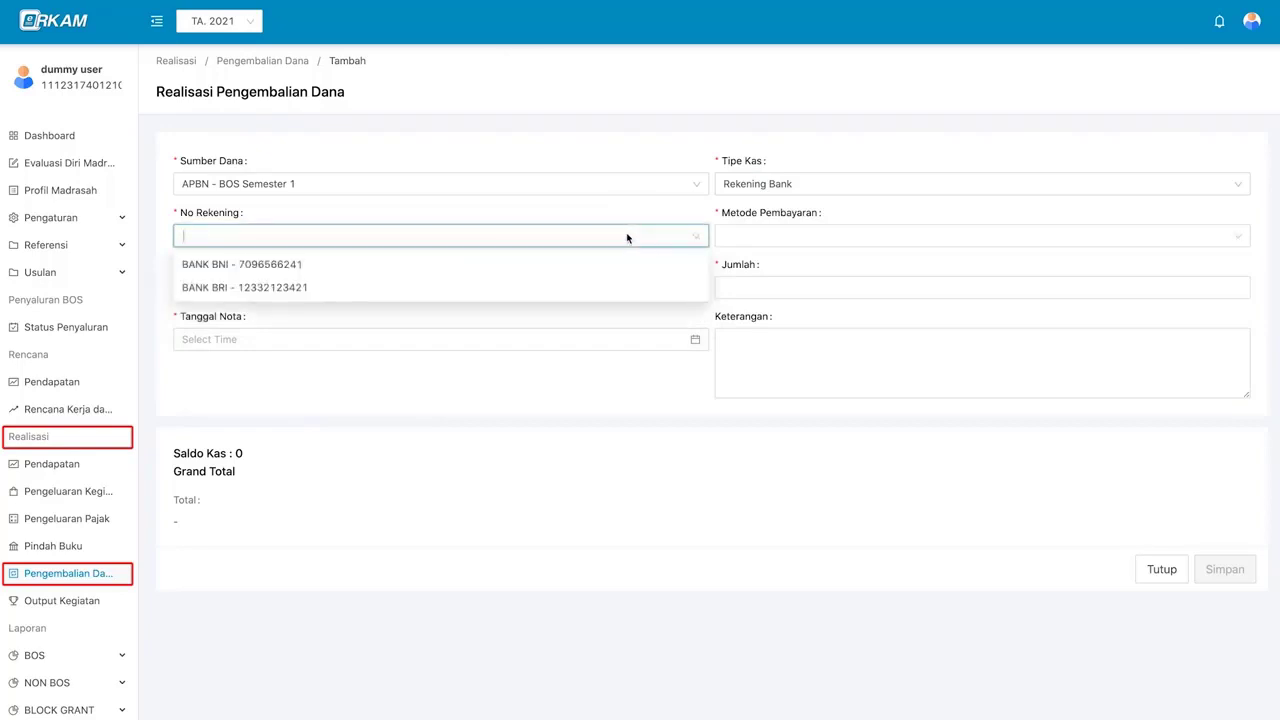
pyautogui.click(618, 288)
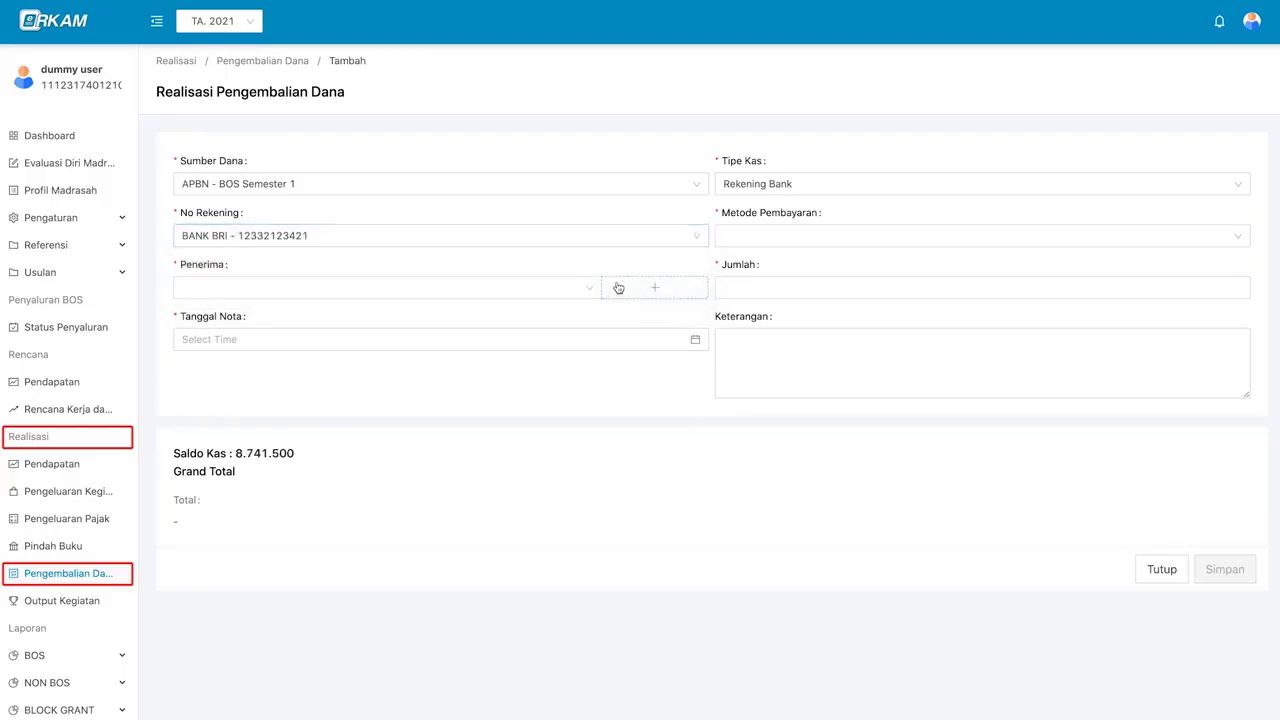
# - Set the payment method to Transfer and open the add-recipient form
pyautogui.click(798, 238)
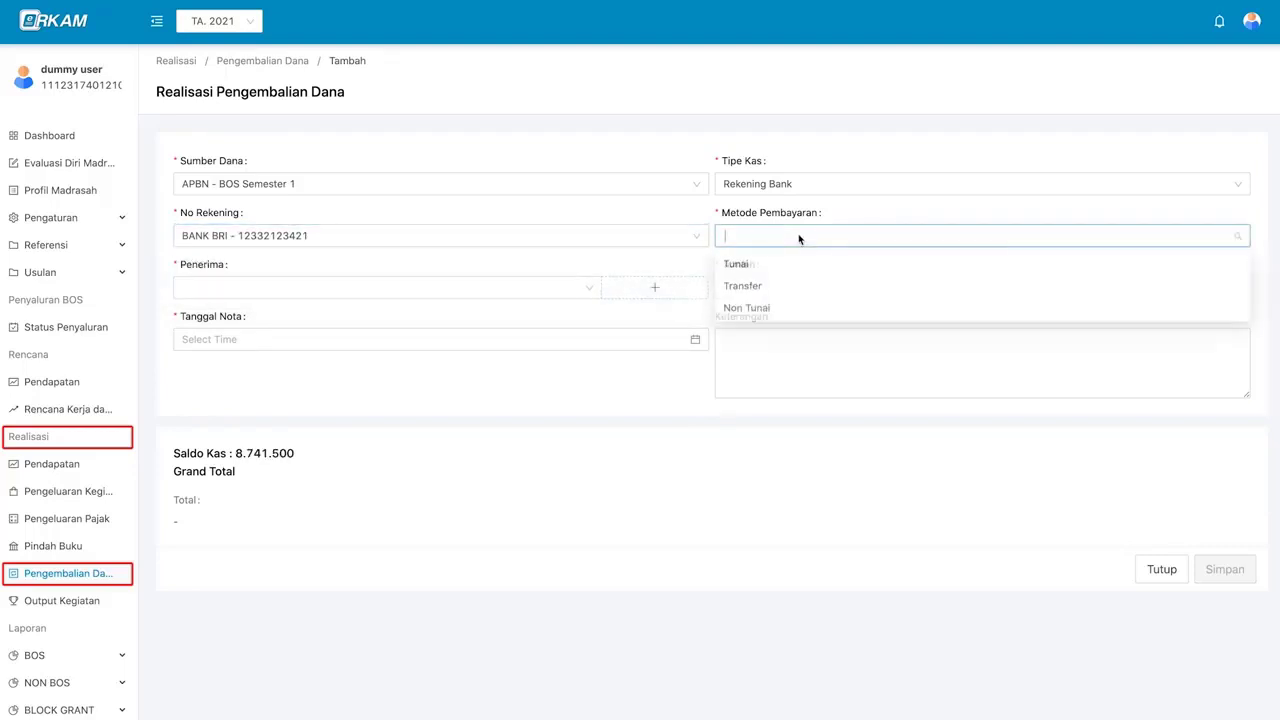
pyautogui.click(794, 288)
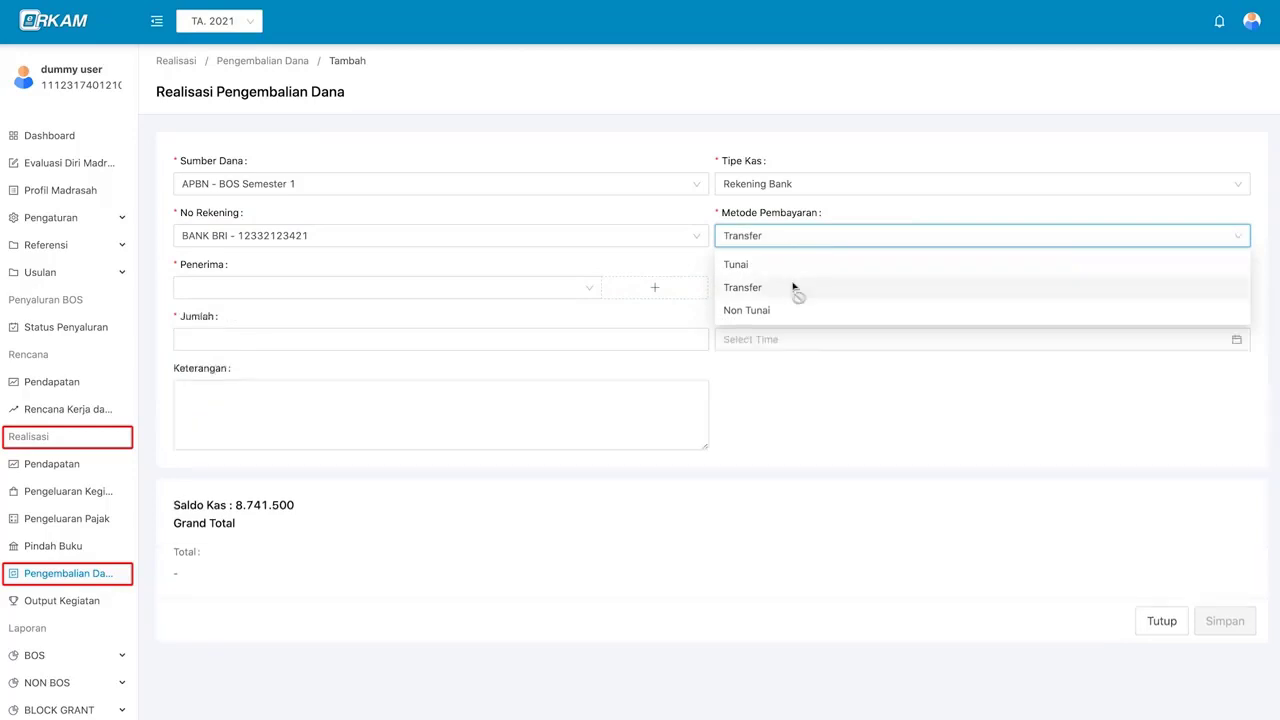
pyautogui.click(563, 289)
pyautogui.click(686, 294)
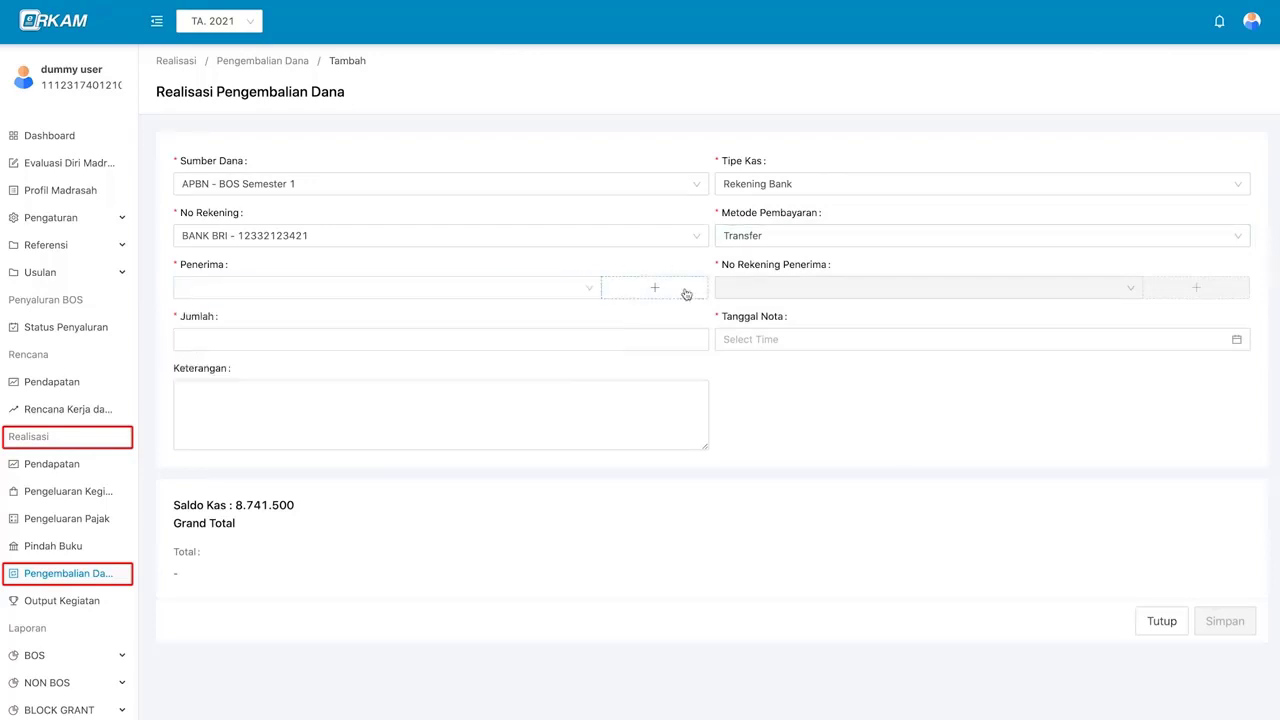
pyautogui.click(686, 294)
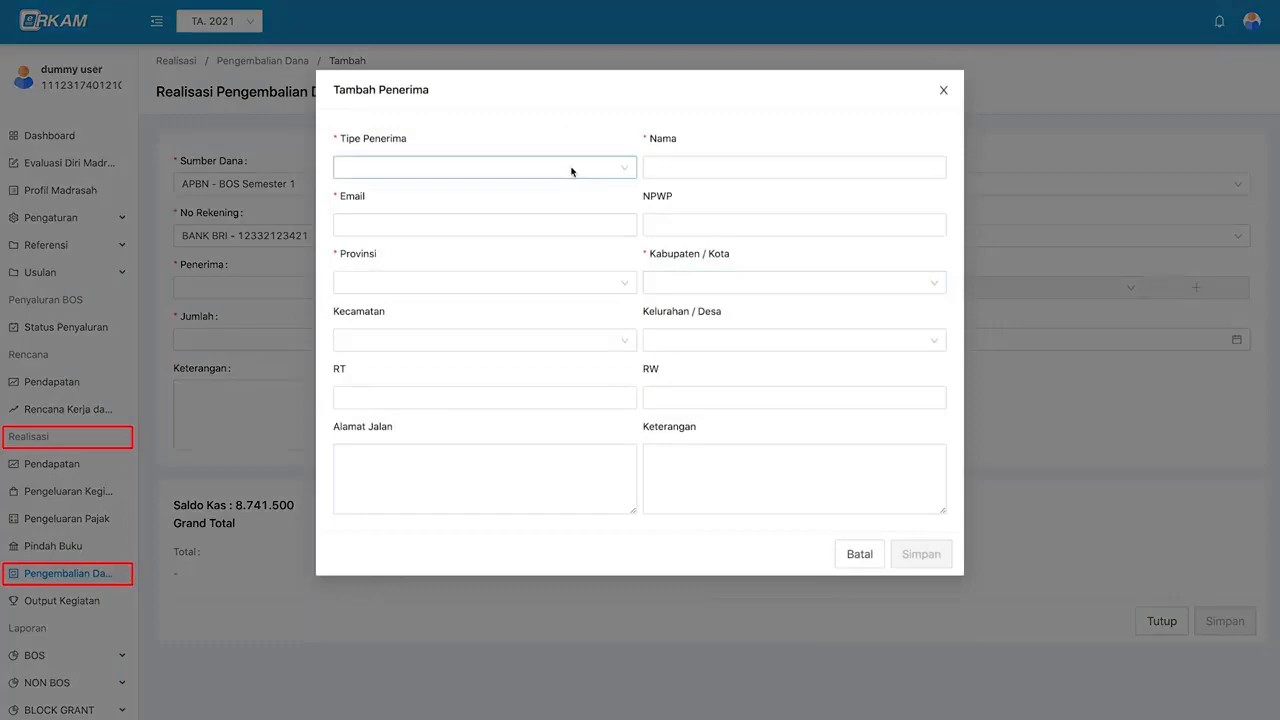
# - Add an Institusi recipient named 'kas negara' in DKI Jakarta
pyautogui.click(572, 172)
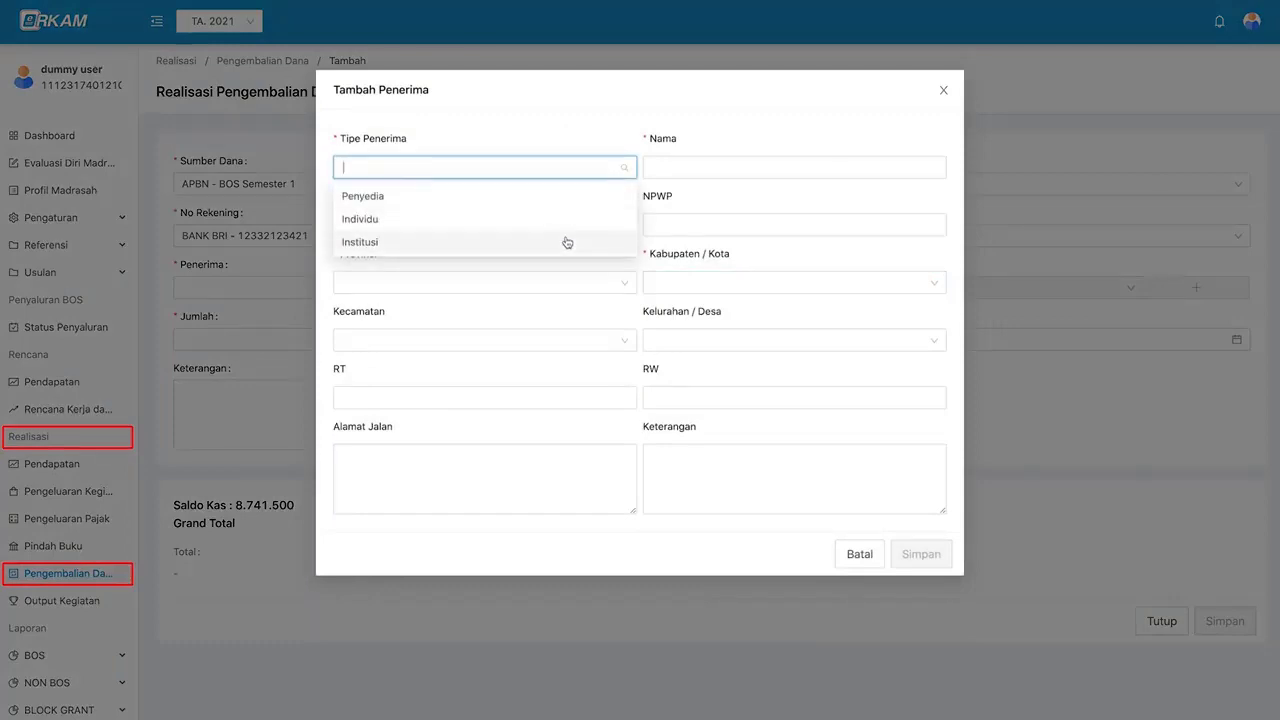
pyautogui.click(545, 242)
pyautogui.click(651, 166)
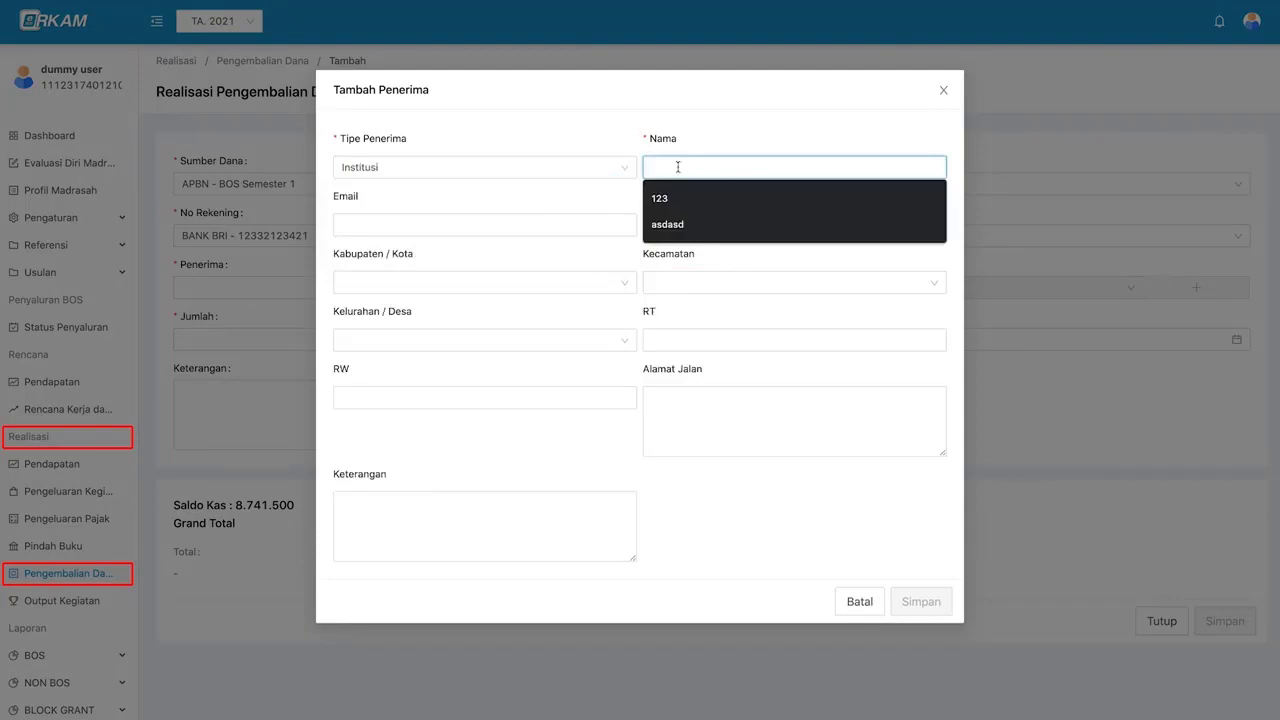
pyautogui.write('kas negara')
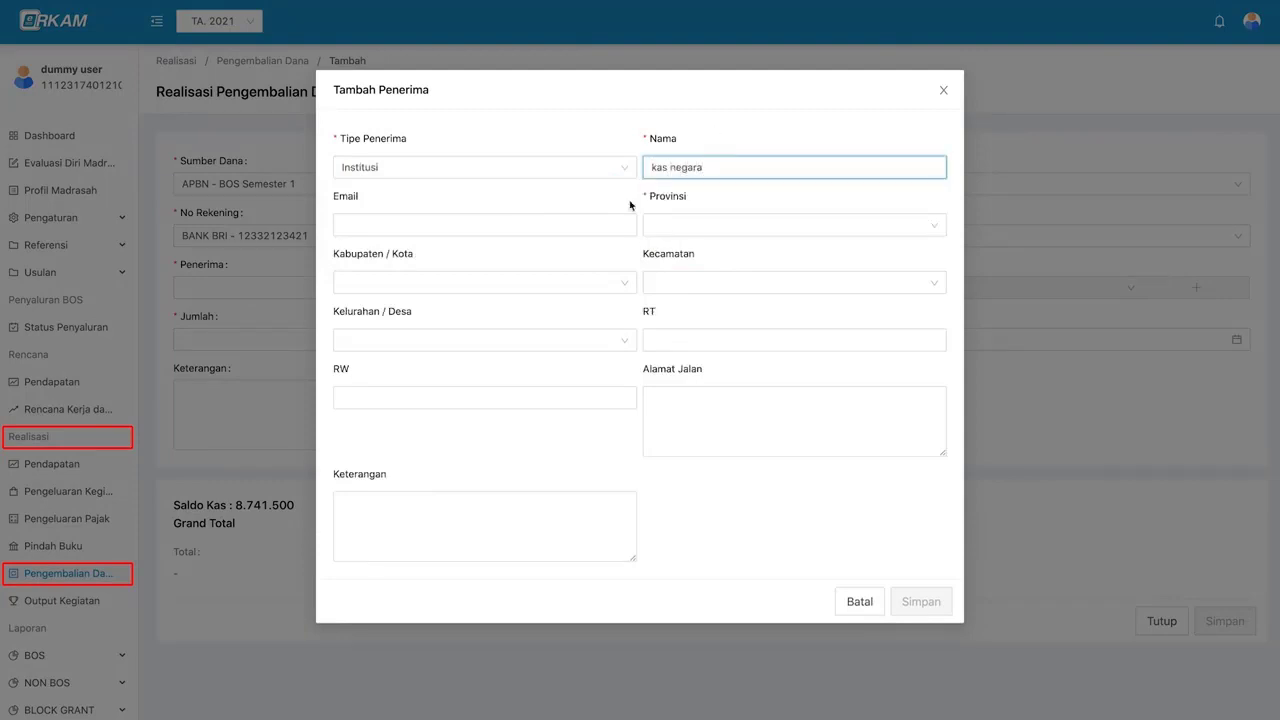
pyautogui.click(700, 224)
pyautogui.scroll(-2, 705, 358)
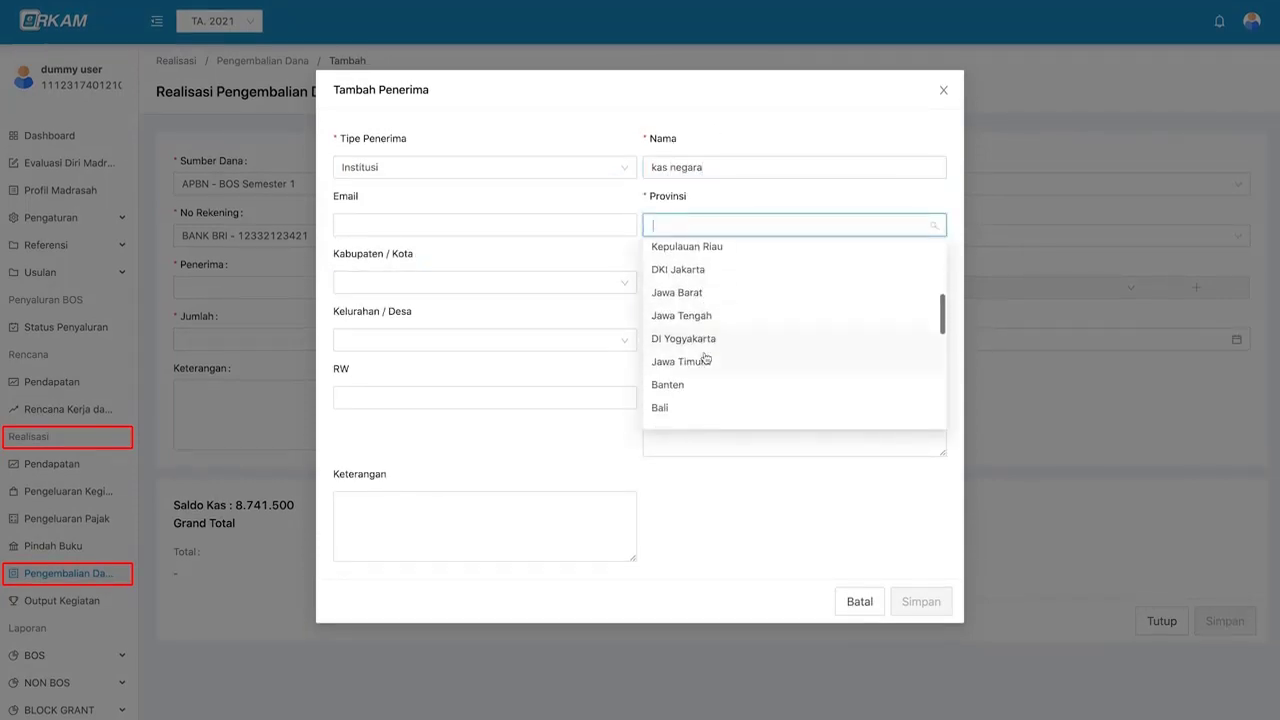
pyautogui.click(671, 279)
pyautogui.click(917, 603)
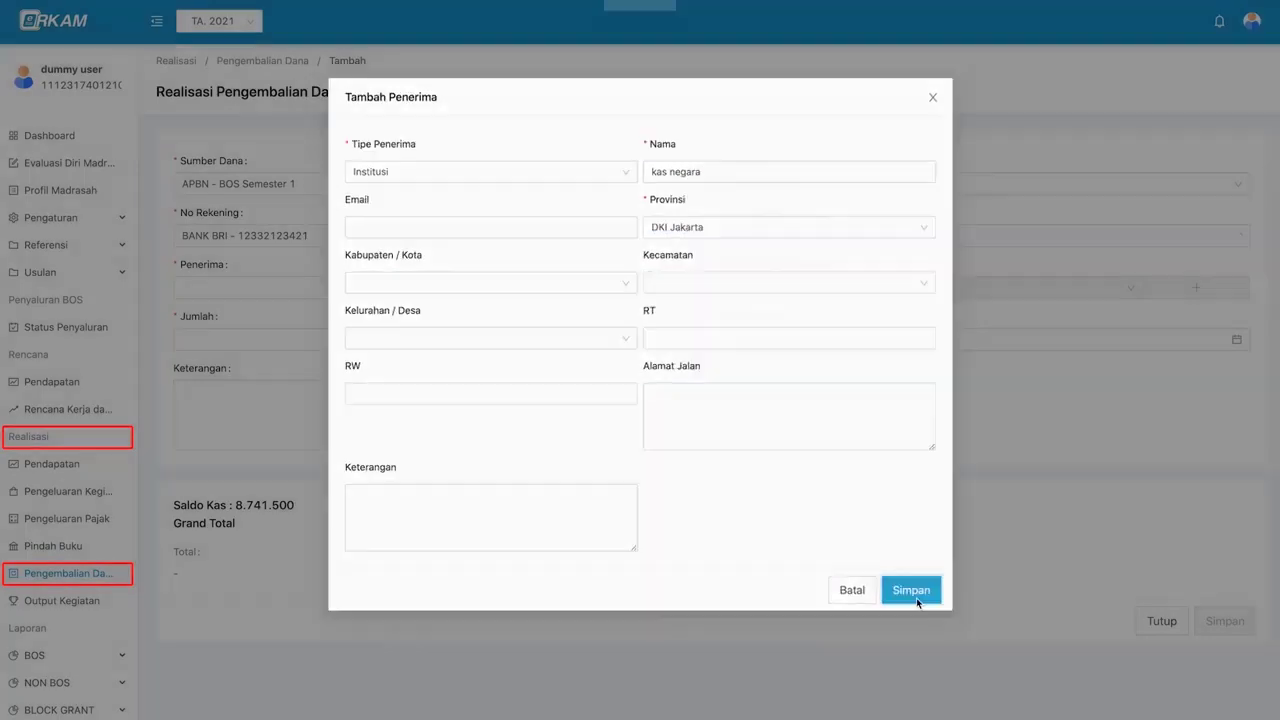
# - Choose kas negara as the Penerima and check its still-empty bank account list
pyautogui.click(586, 289)
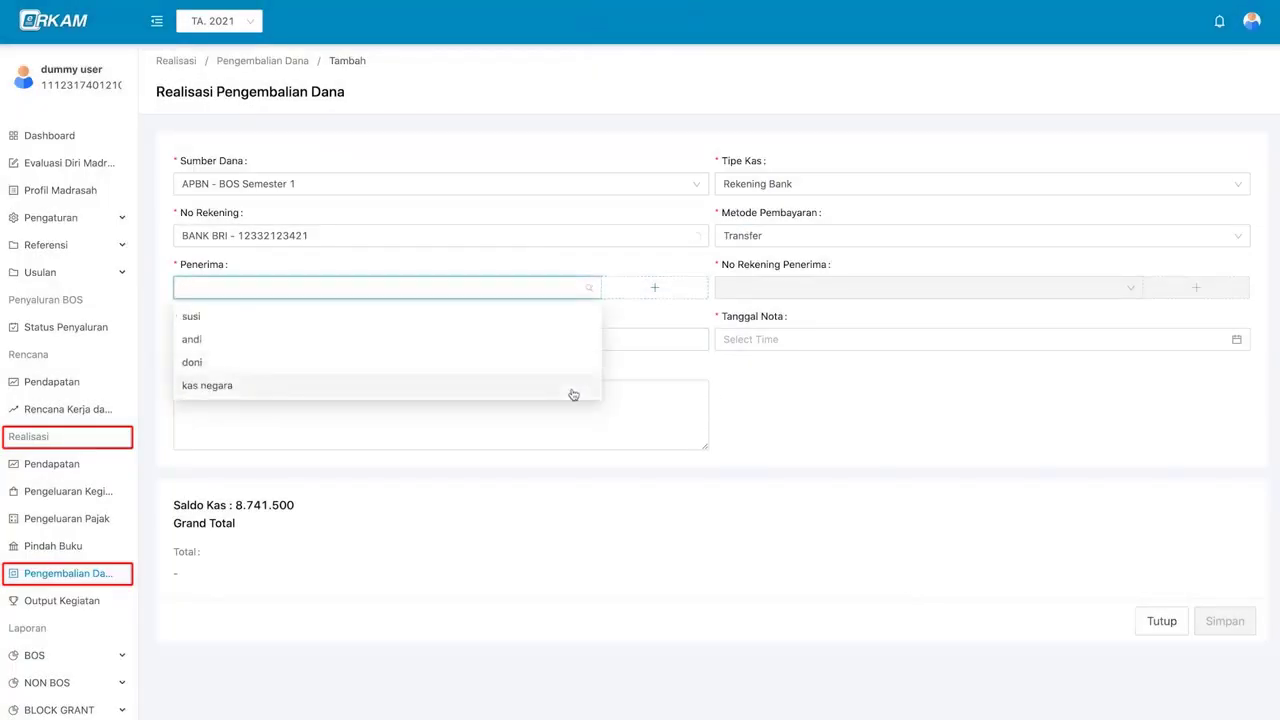
pyautogui.click(573, 393)
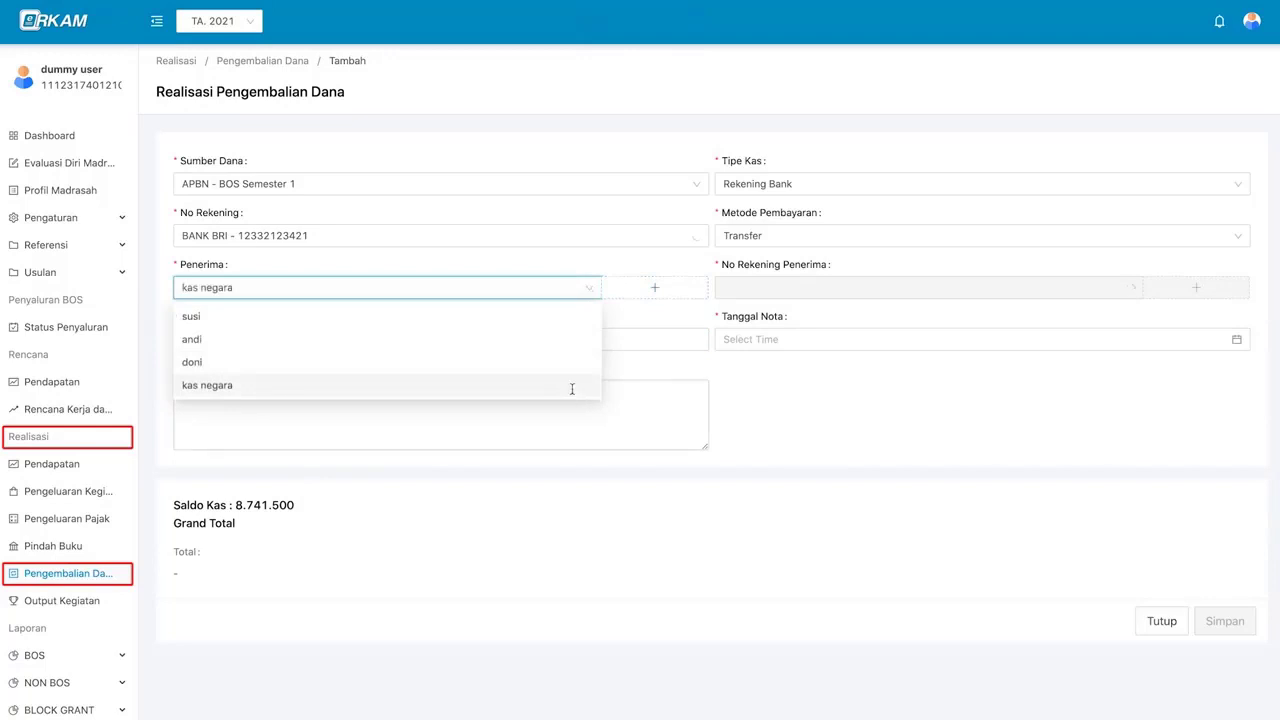
pyautogui.click(828, 291)
pyautogui.click(1181, 298)
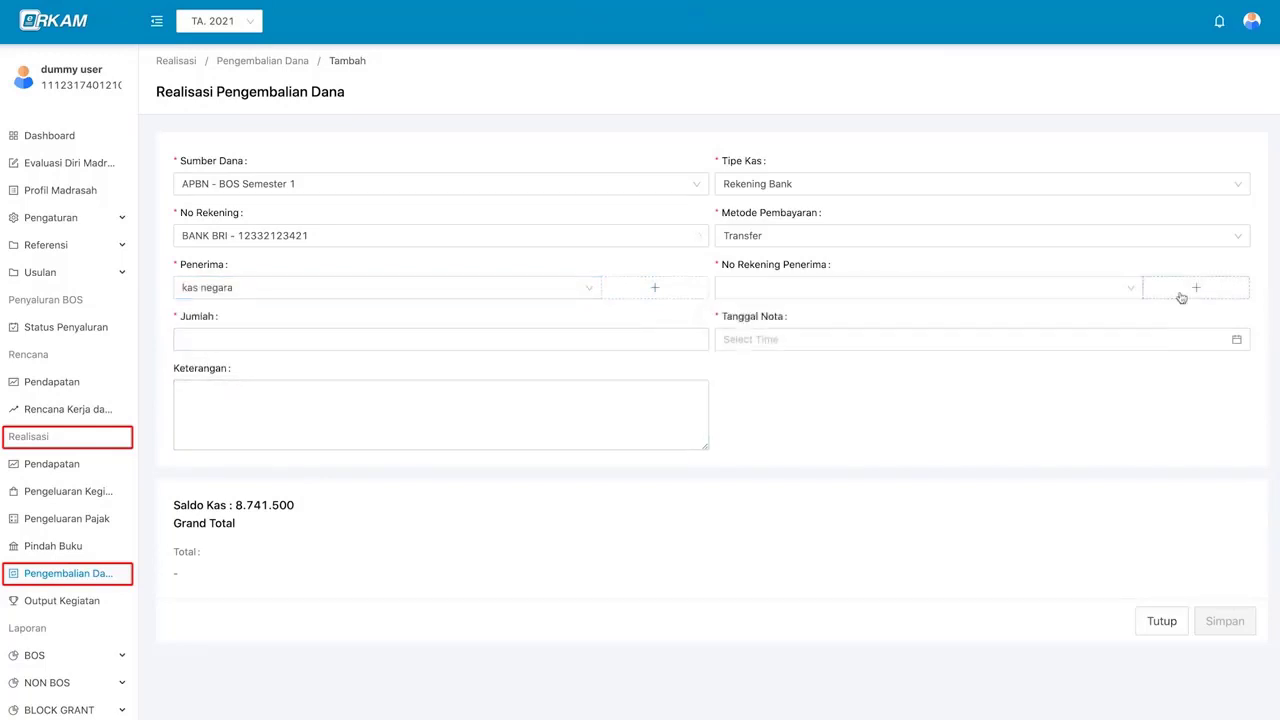
# - Add a BRI bank account for kas negara and select it as the recipient account
pyautogui.click(800, 195)
pyautogui.click(808, 223)
pyautogui.click(474, 235)
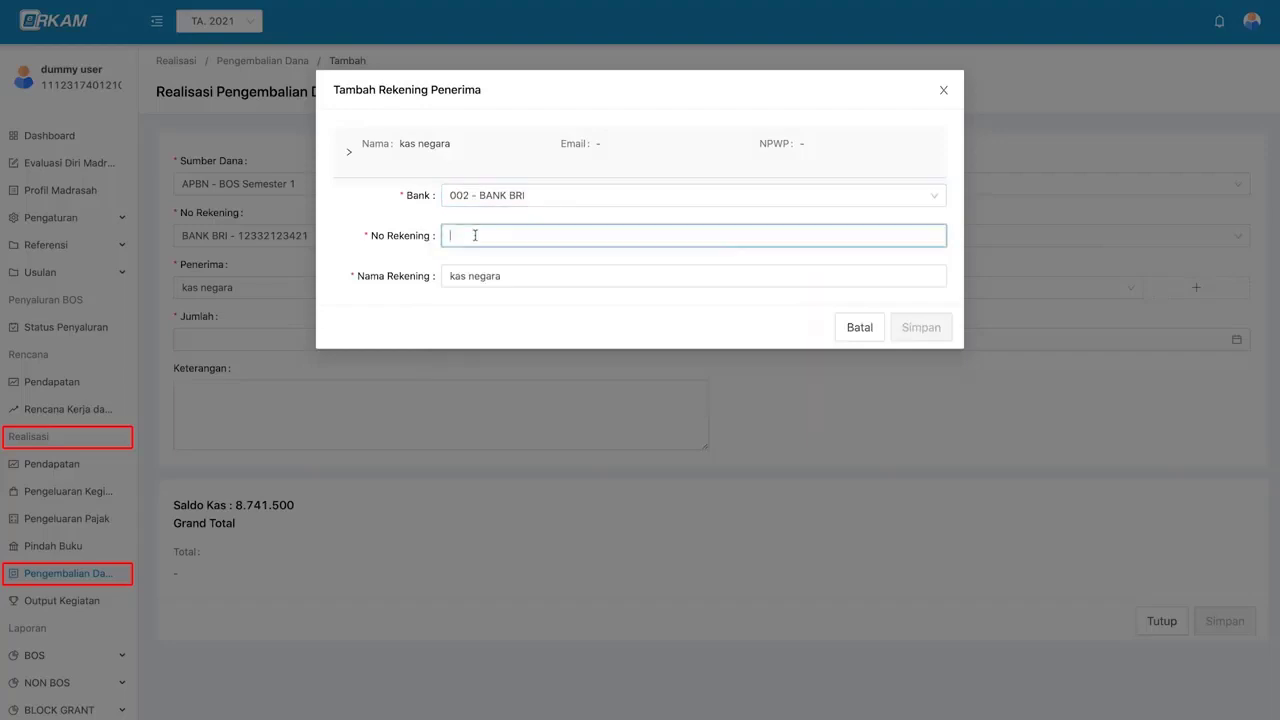
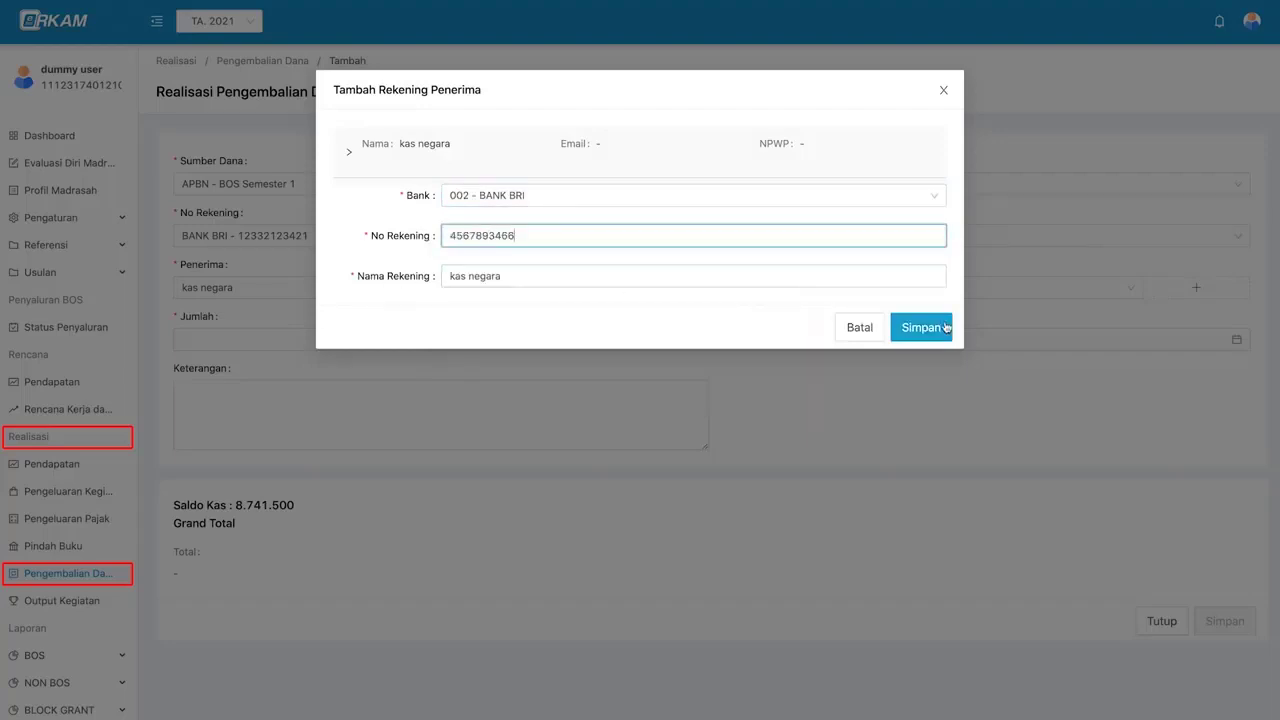
pyautogui.click(933, 327)
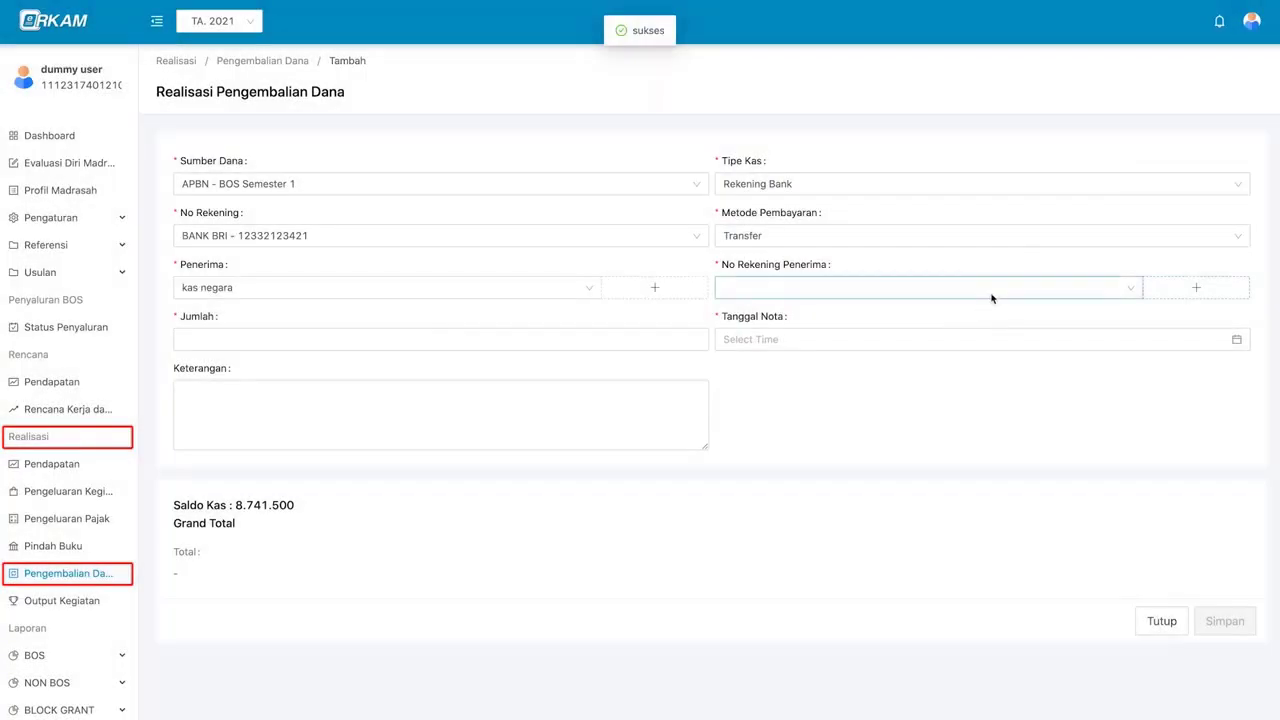
pyautogui.click(993, 295)
pyautogui.click(906, 318)
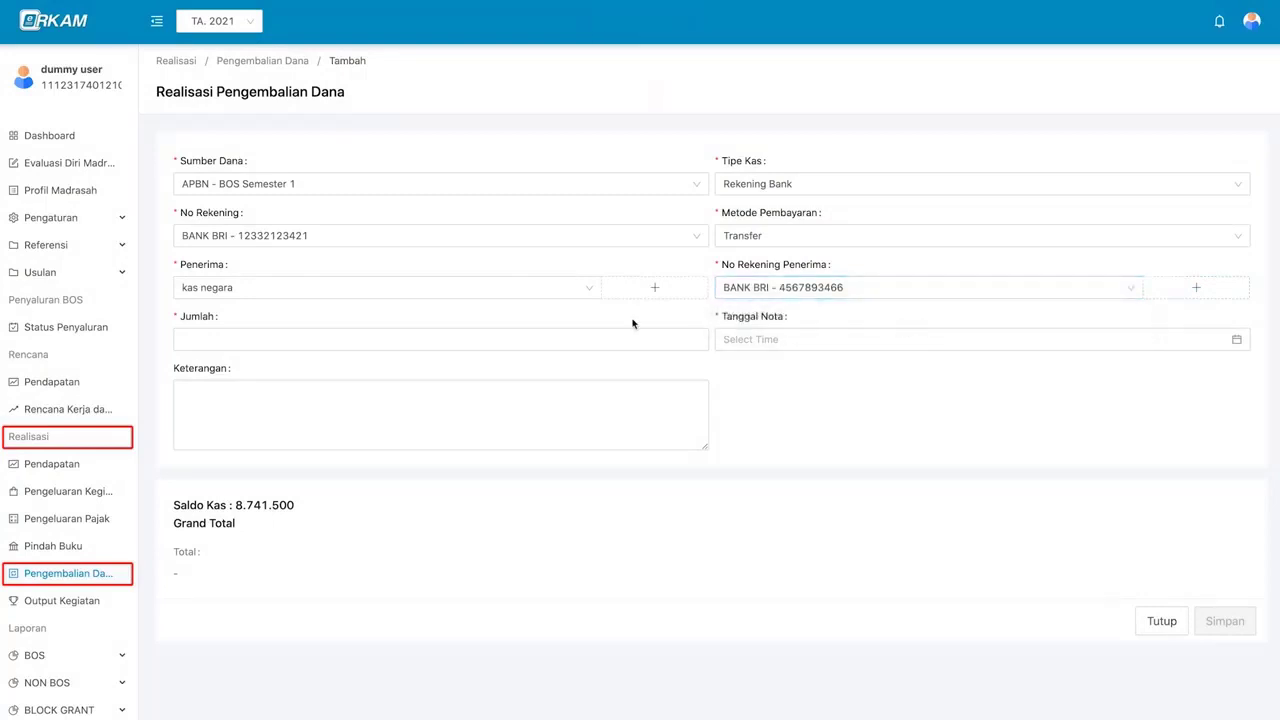
# - Enter a refund amount of 1000000, date the nota 16 December 2021, and save it
pyautogui.click(512, 341)
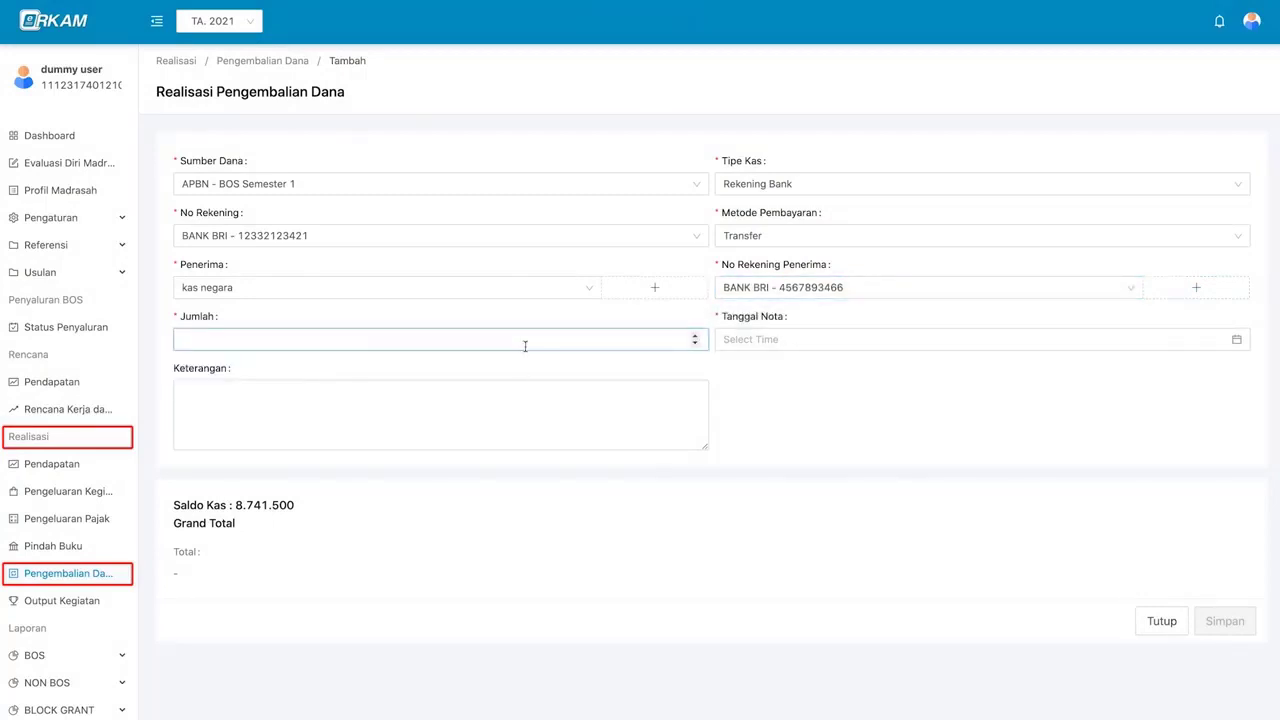
pyautogui.write('1000000')
pyautogui.click(832, 345)
pyautogui.click(887, 370)
pyautogui.click(887, 370)
pyautogui.click(887, 370)
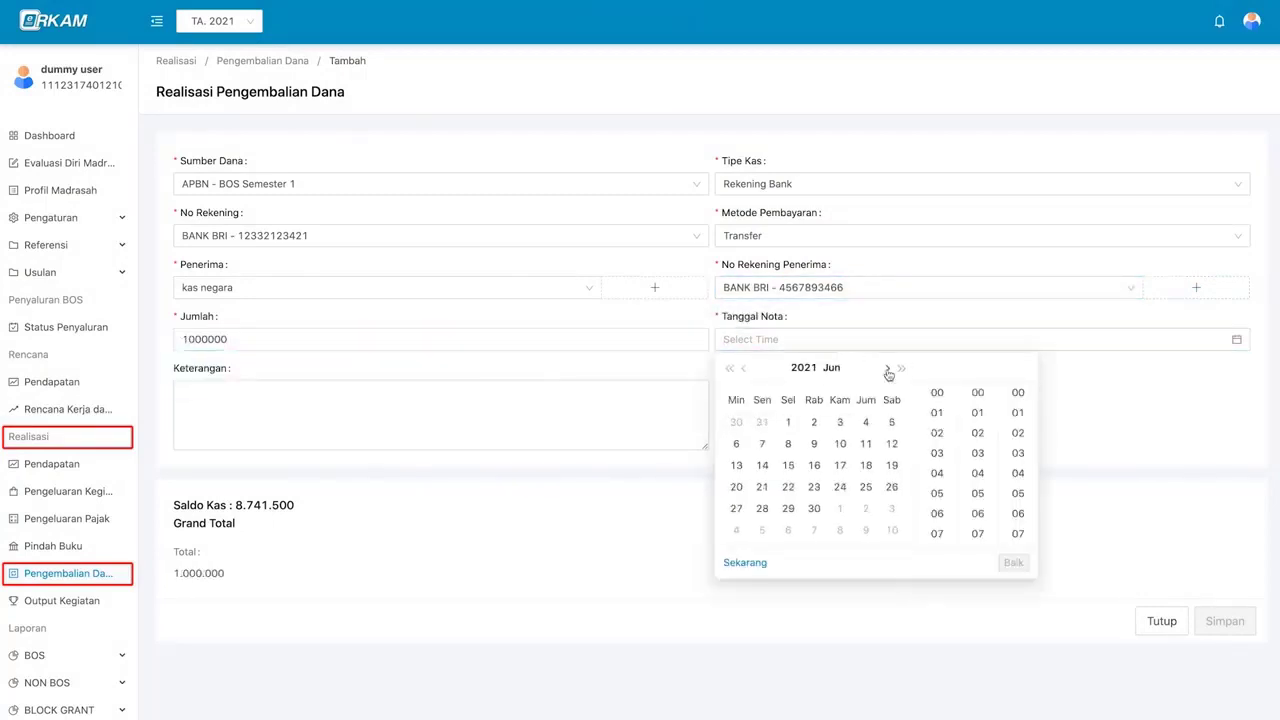
pyautogui.click(887, 370)
pyautogui.click(887, 370)
pyautogui.click(887, 370)
pyautogui.click(887, 370)
pyautogui.click(840, 466)
pyautogui.click(1013, 562)
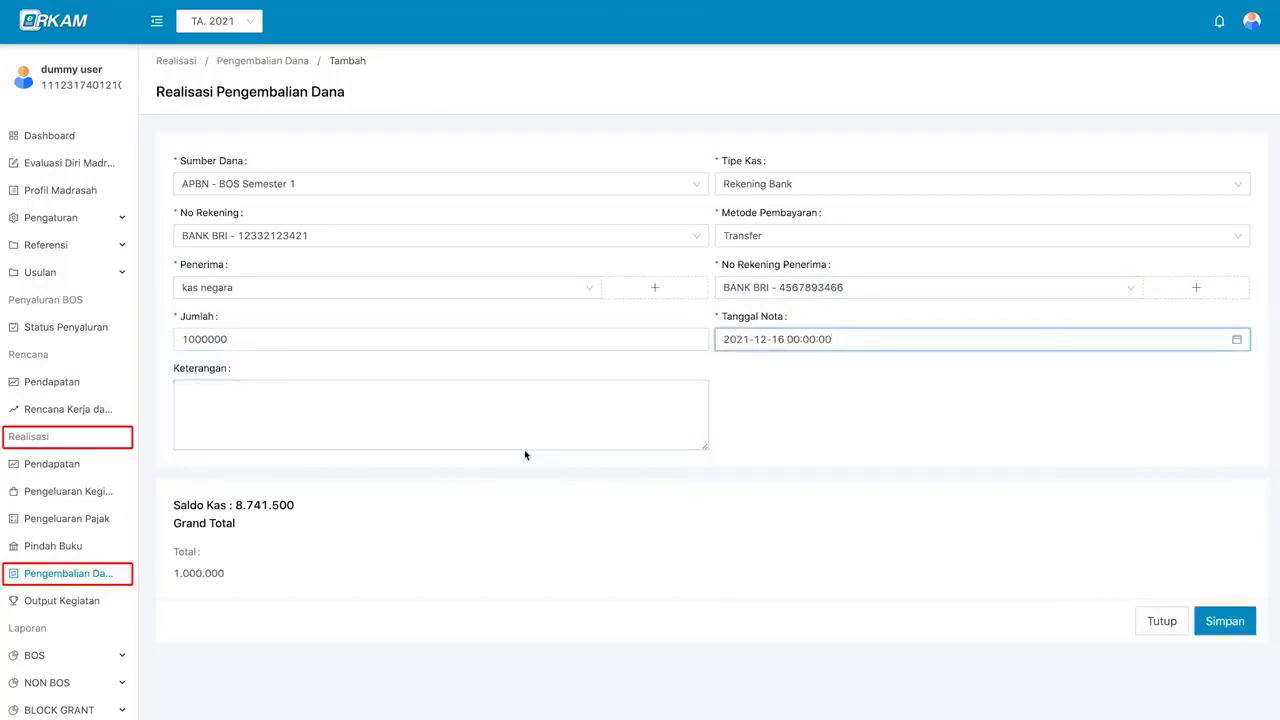
pyautogui.click(524, 447)
pyautogui.click(1144, 540)
pyautogui.click(1250, 631)
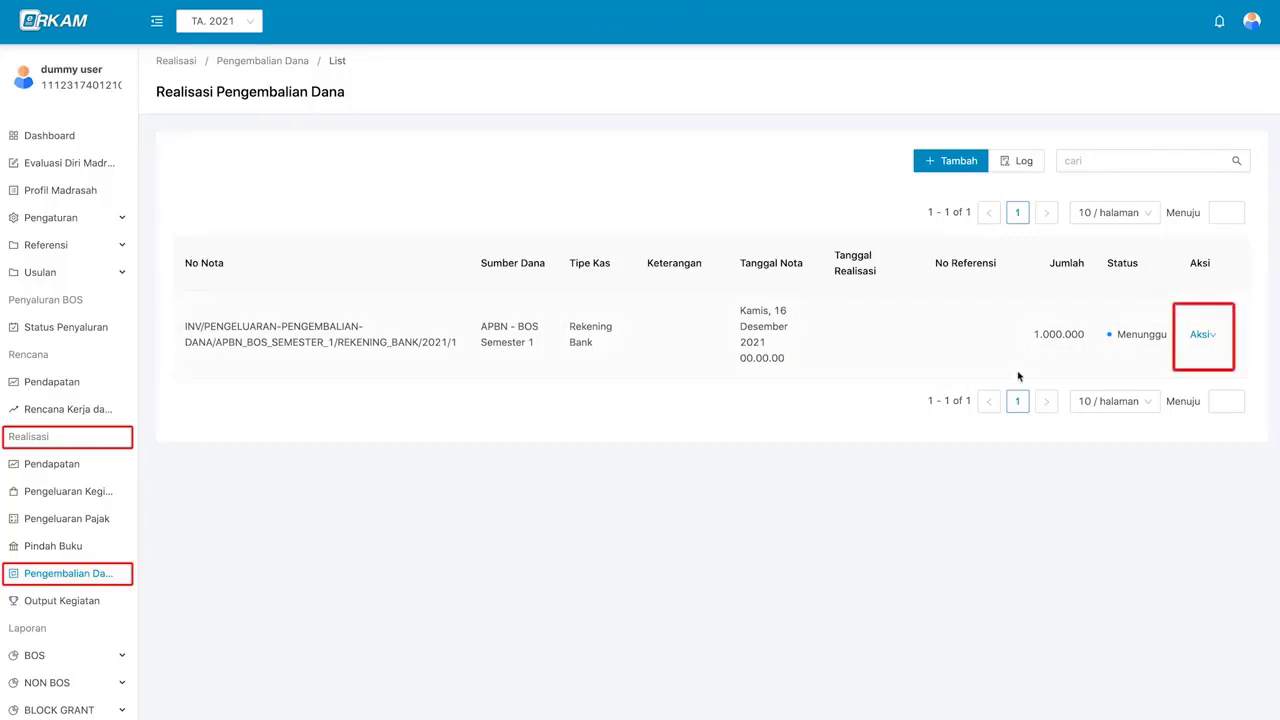
# - Log out and sign in with another account's saved NIK and password, reaching the Dashboard
pyautogui.click(1201, 337)
pyautogui.moveTo(1251, 22)
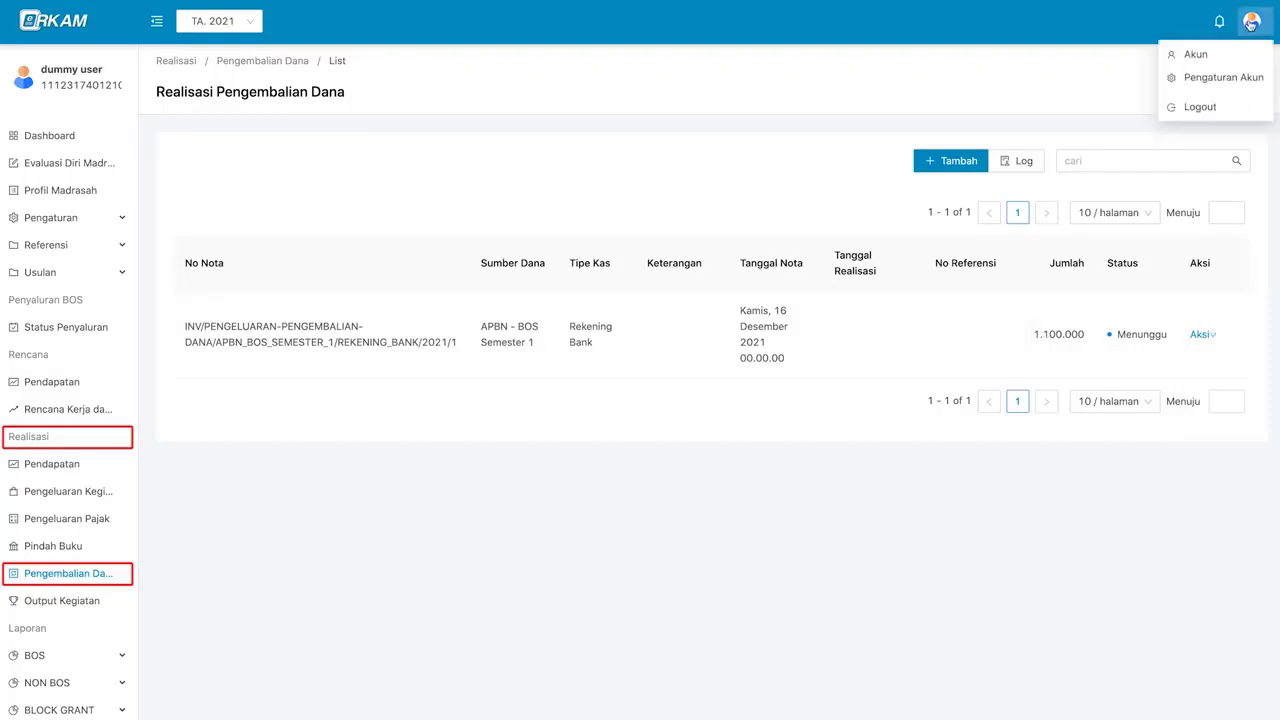
pyautogui.click(1241, 115)
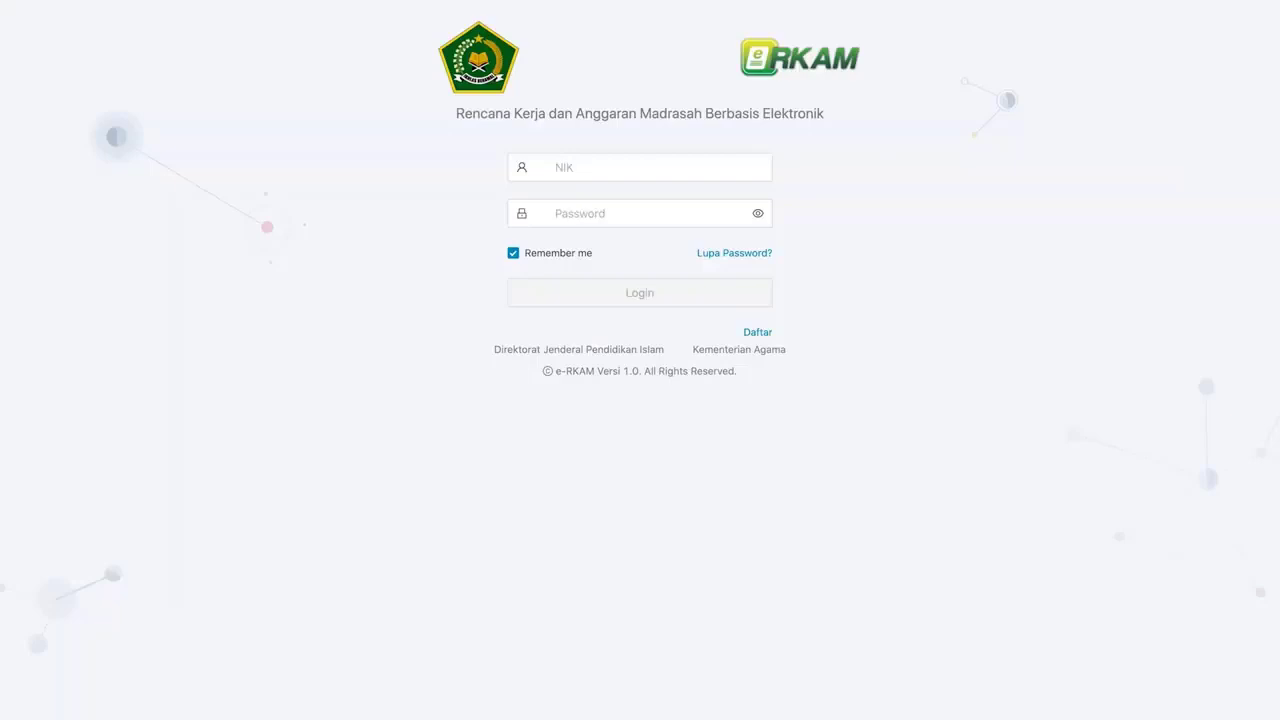
pyautogui.click(674, 176)
pyautogui.click(677, 177)
pyautogui.press('super+v')
pyautogui.click(680, 208)
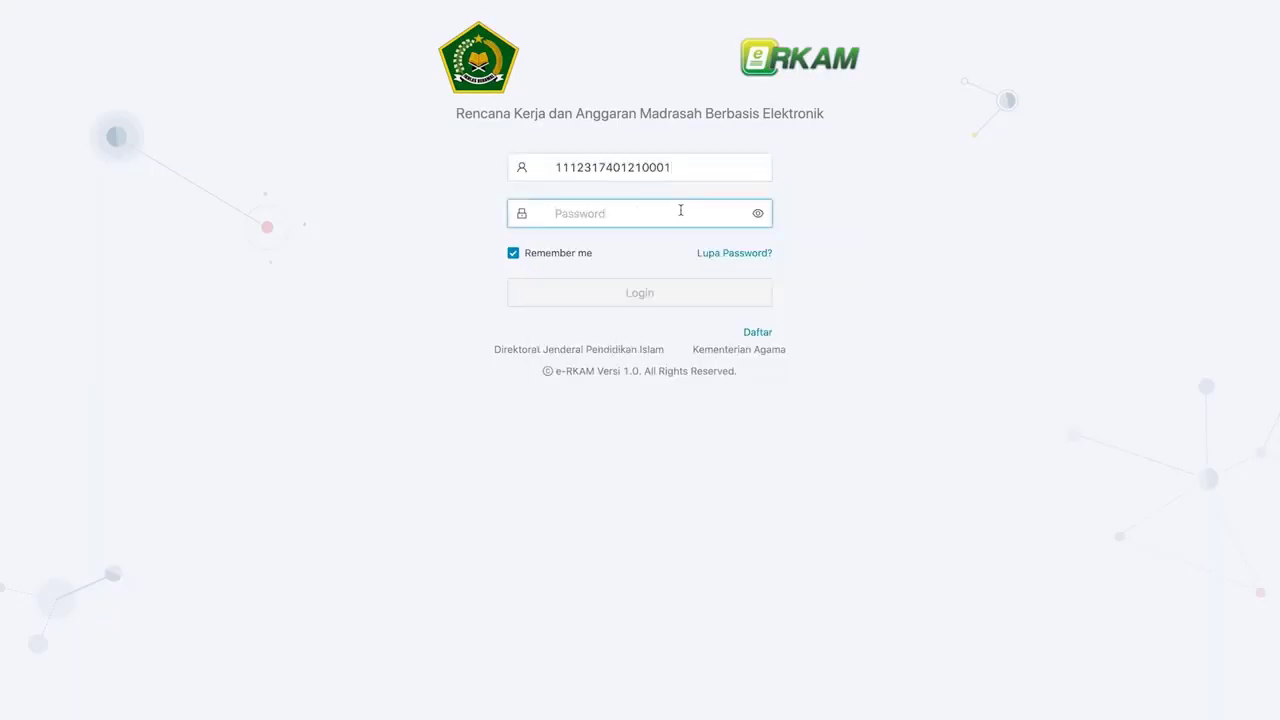
pyautogui.press('super+v')
pyautogui.click(677, 305)
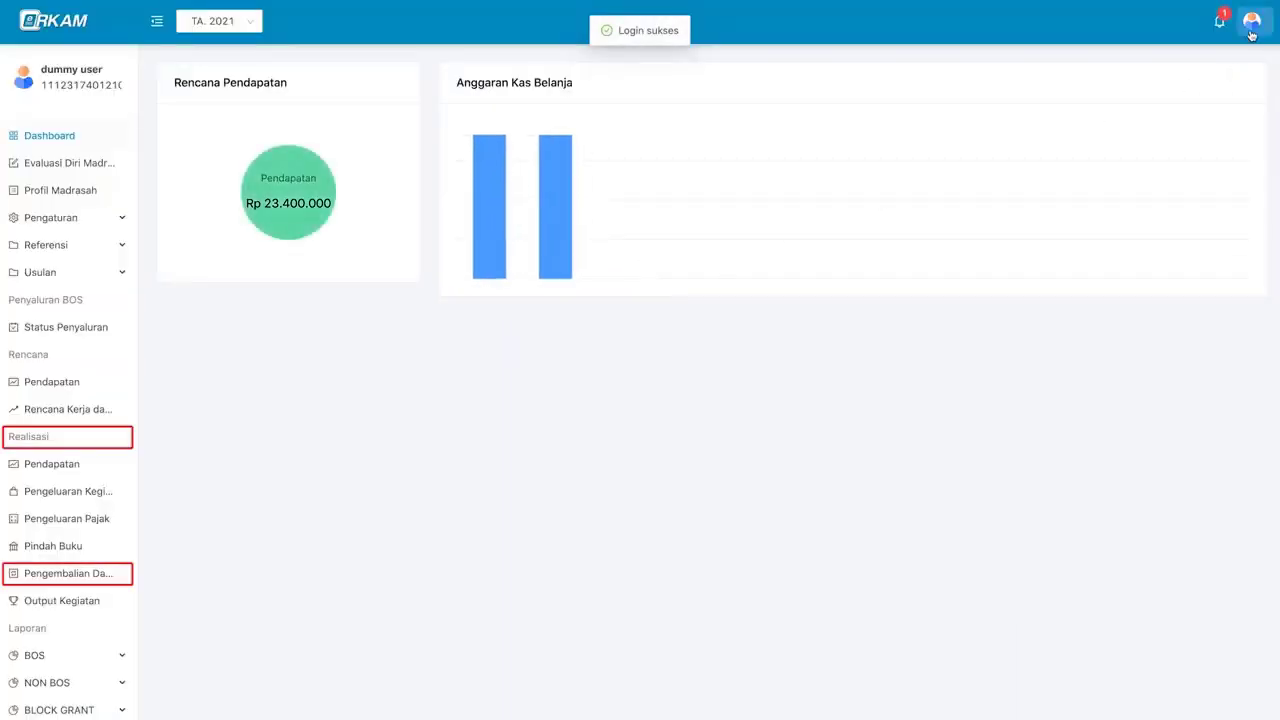
# - Check the account profile to confirm the signed-in role is Kepala Madrasah
pyautogui.click(1251, 21)
pyautogui.click(1240, 52)
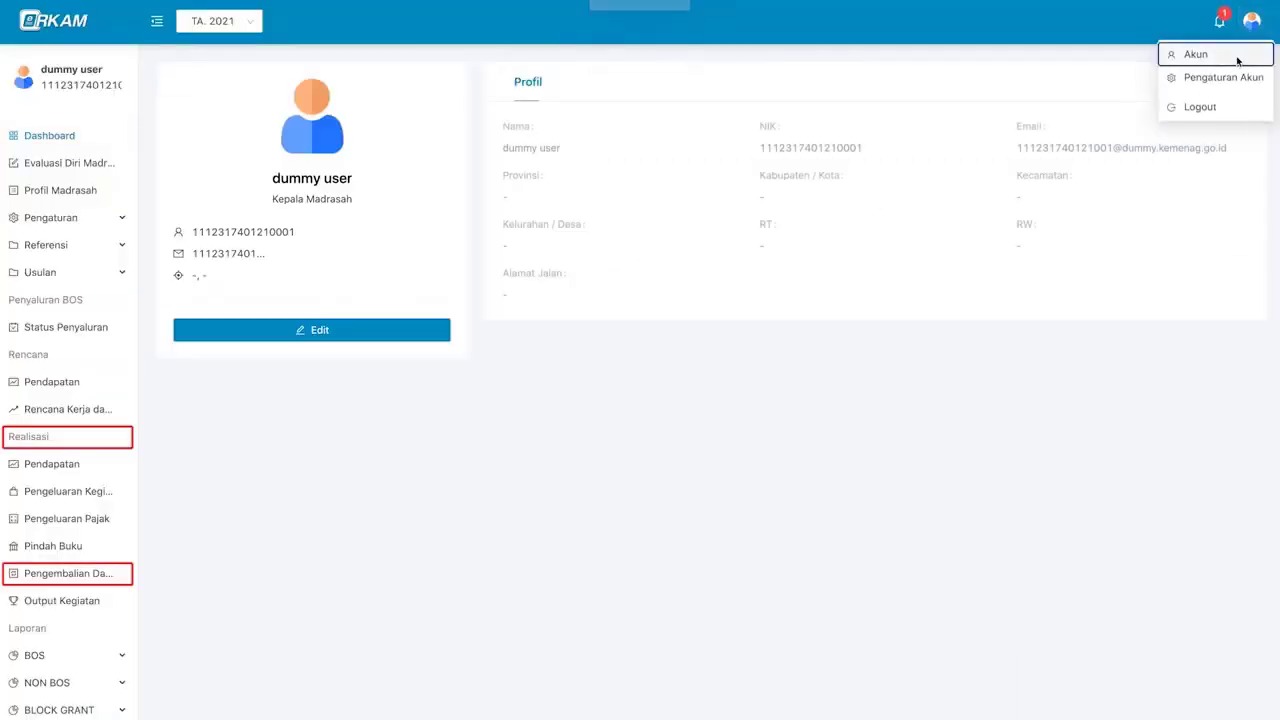
pyautogui.tripleClick(329, 200)
pyautogui.click(373, 204)
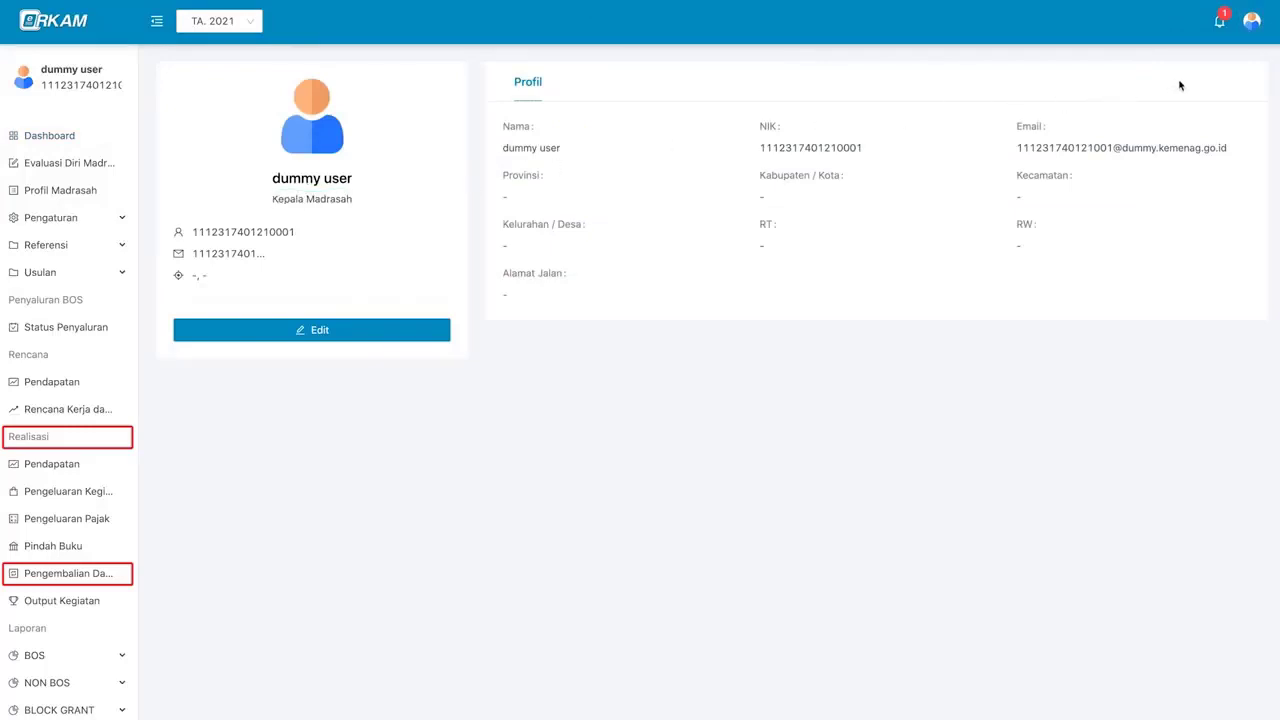
# - Approve the pending 1.100.000 return nota from its notification via Aksi > Persetujuan
pyautogui.click(1219, 25)
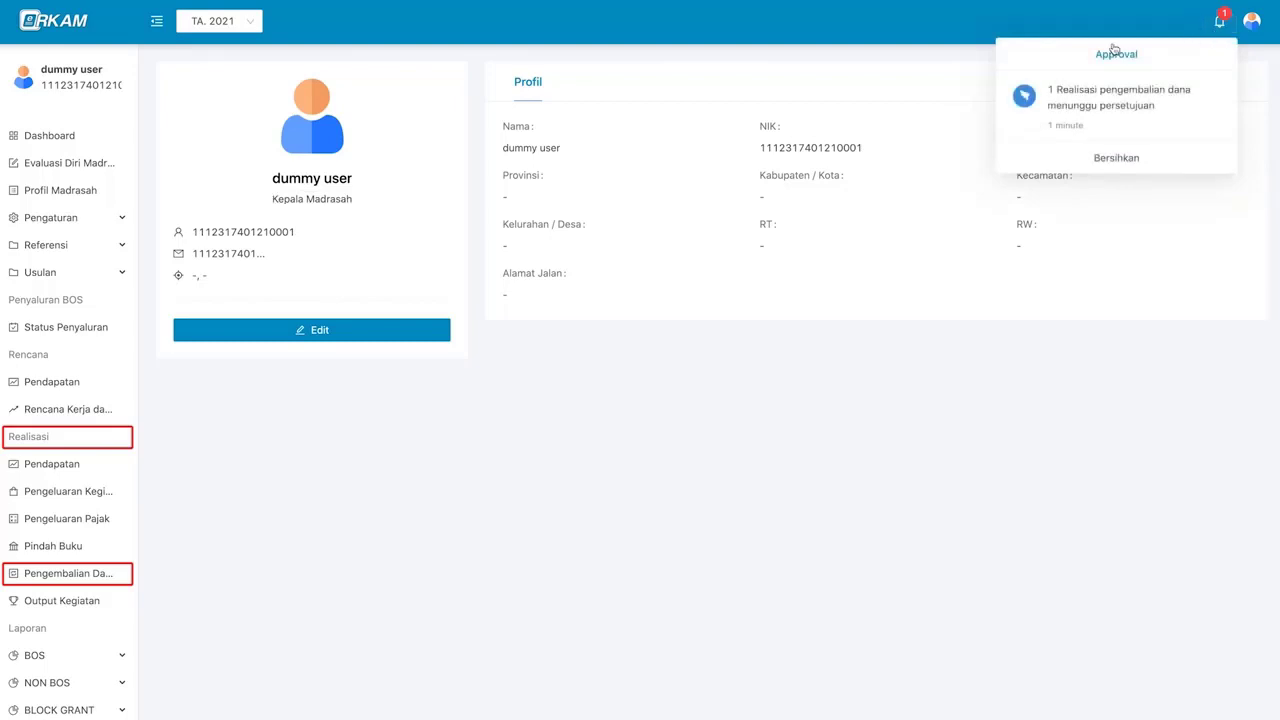
pyautogui.click(1145, 104)
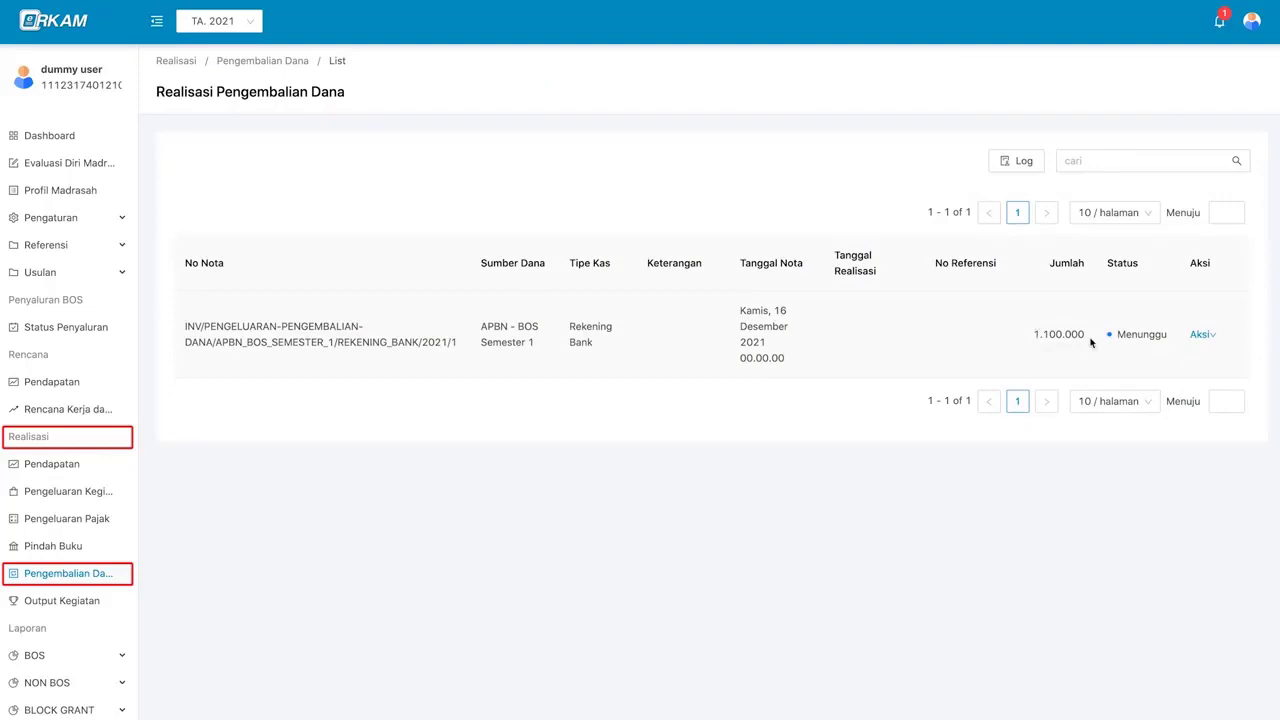
pyautogui.click(1204, 338)
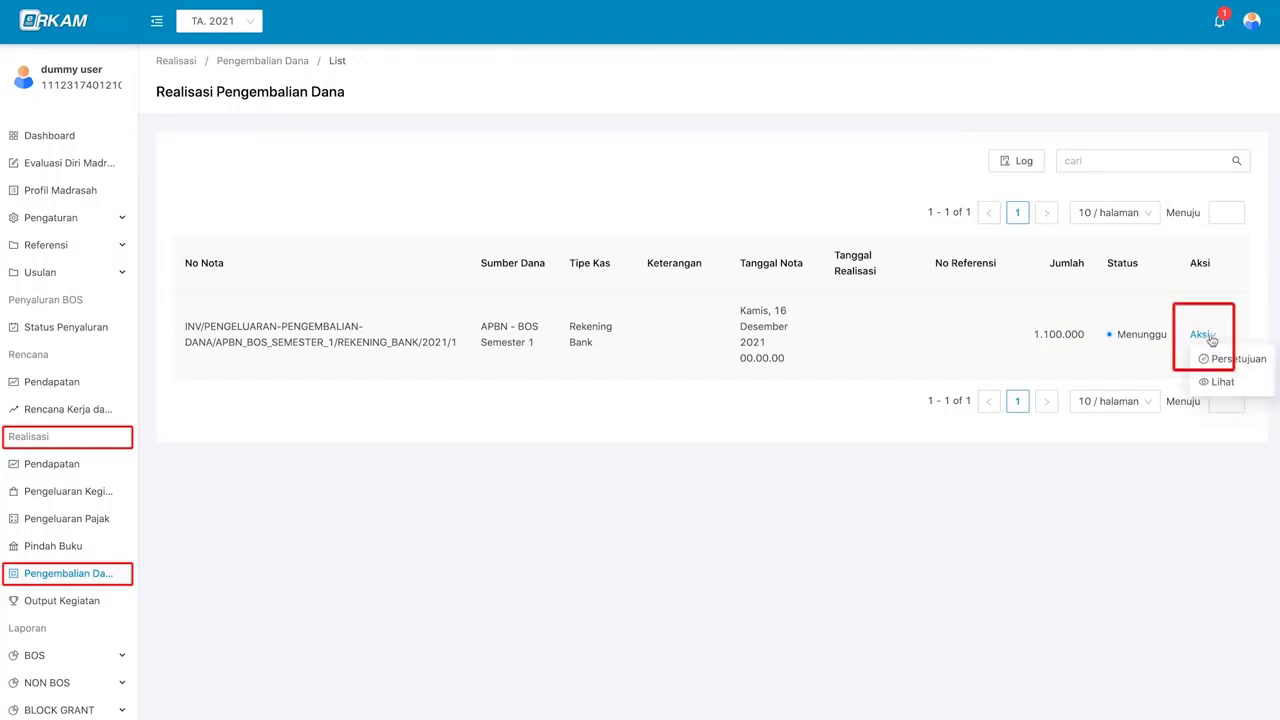
pyautogui.click(1261, 366)
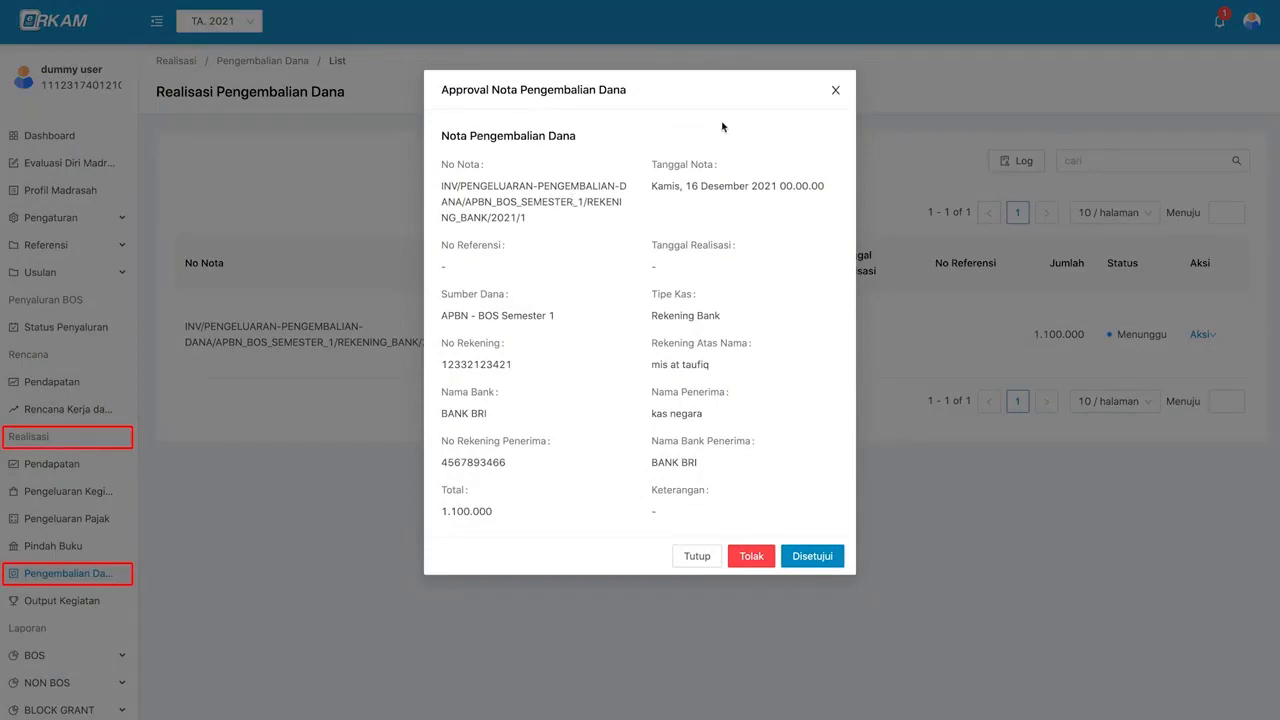
pyautogui.click(841, 560)
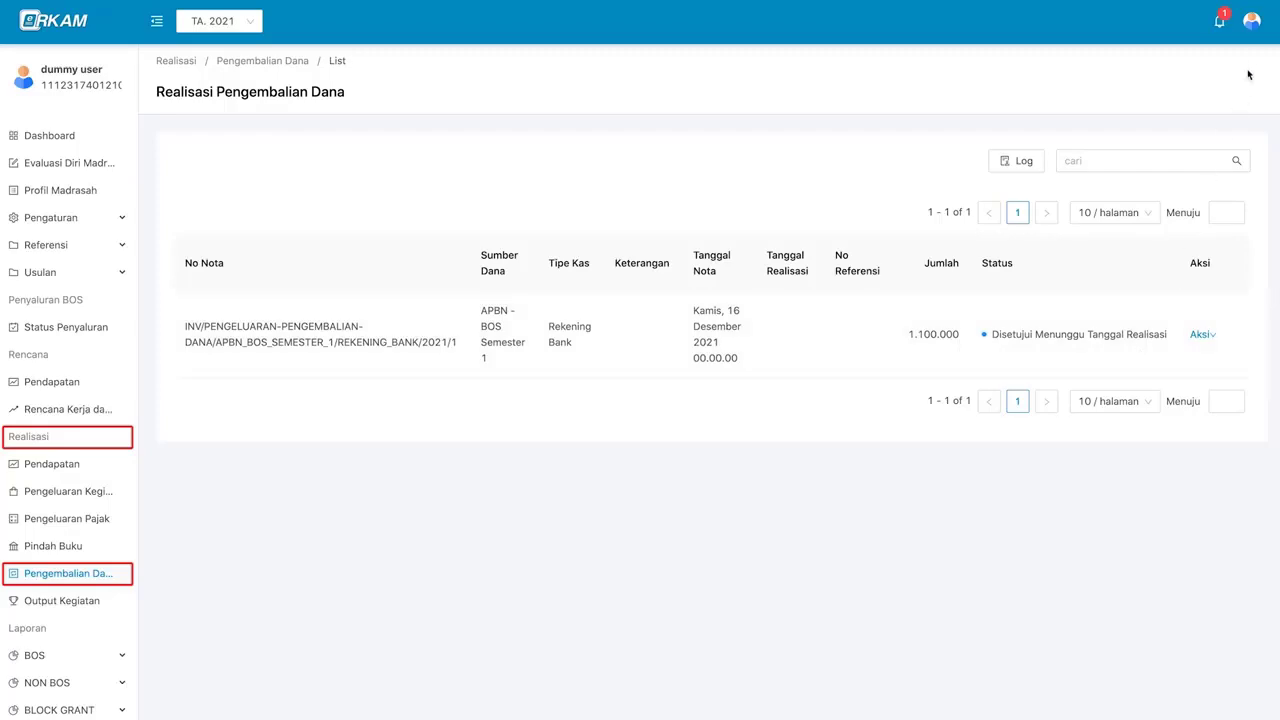
pyautogui.click(1252, 35)
# - Log out of Kepala Madrasah and sign in with the Bendahara account's identity number and password
pyautogui.click(1247, 106)
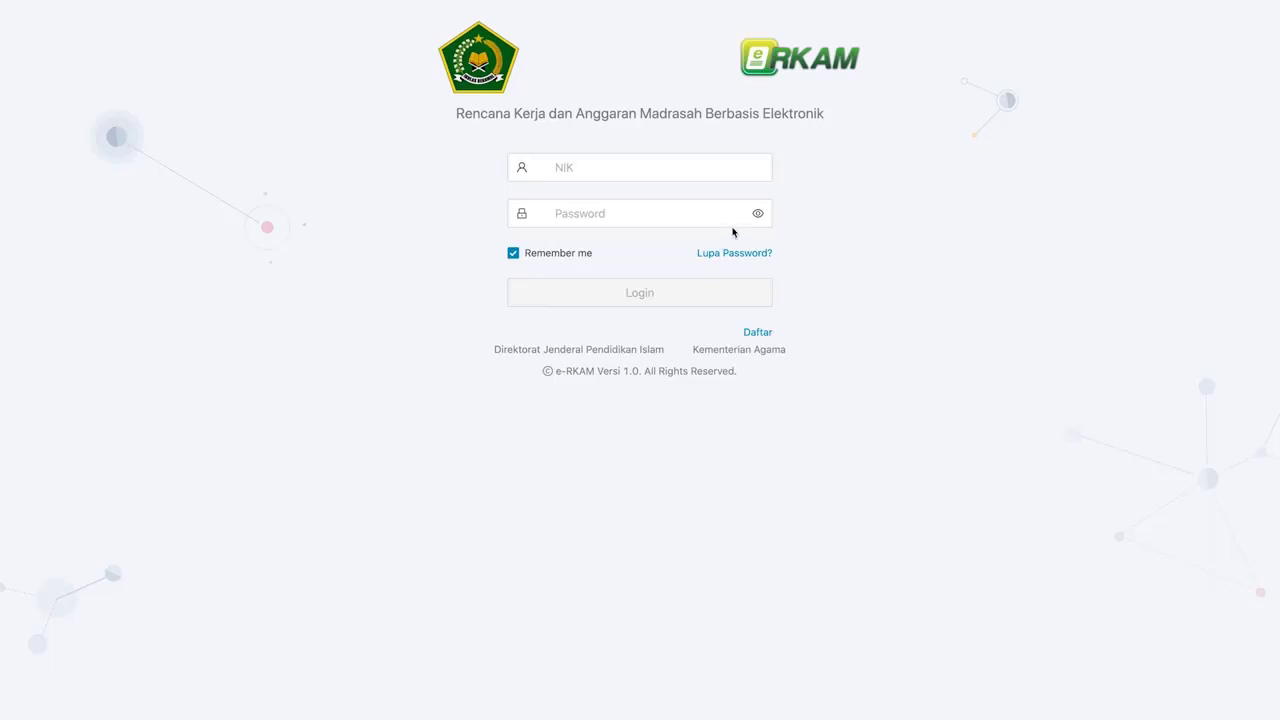
pyautogui.click(704, 175)
pyautogui.click(709, 170)
pyautogui.press('super+v')
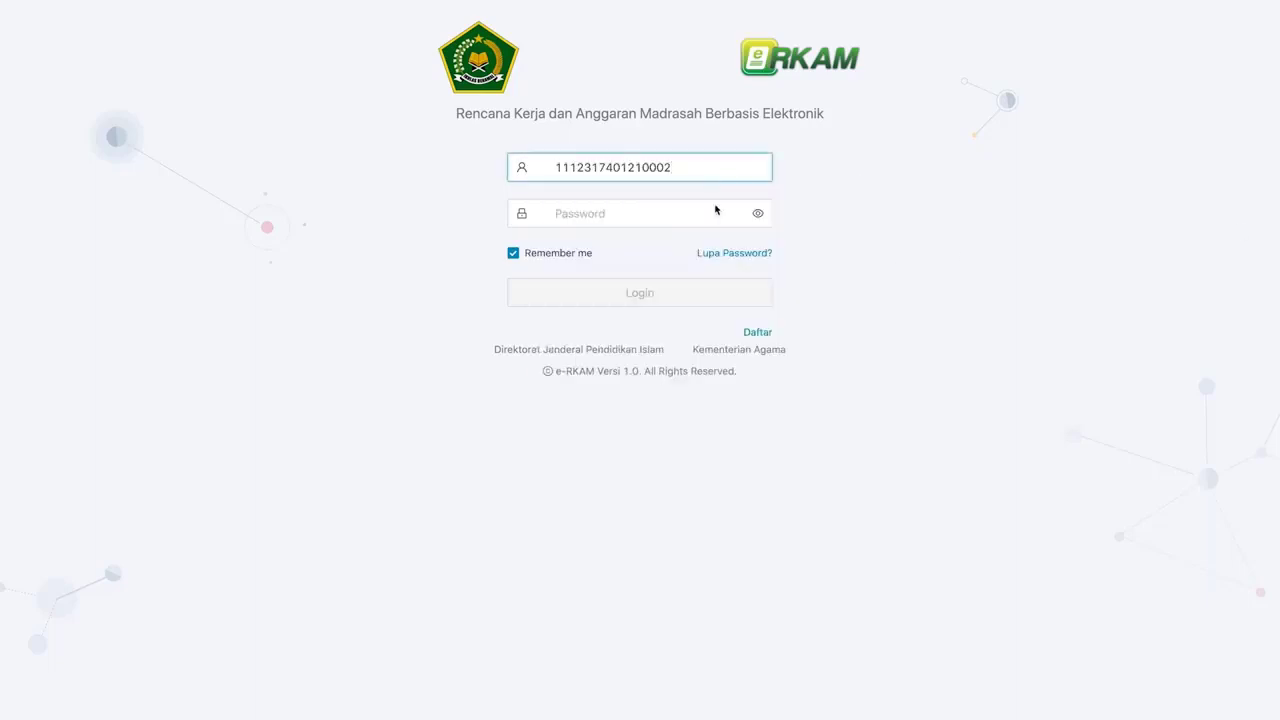
pyautogui.click(715, 211)
pyautogui.press('super+v')
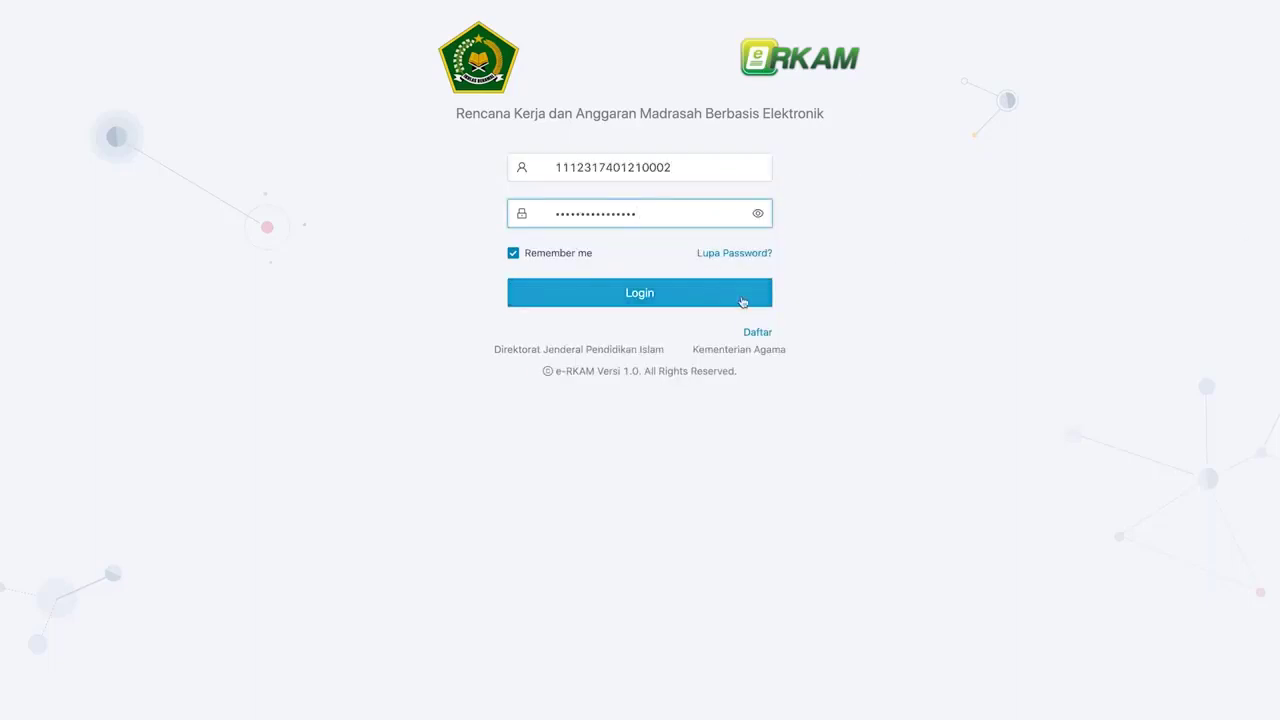
pyautogui.click(743, 300)
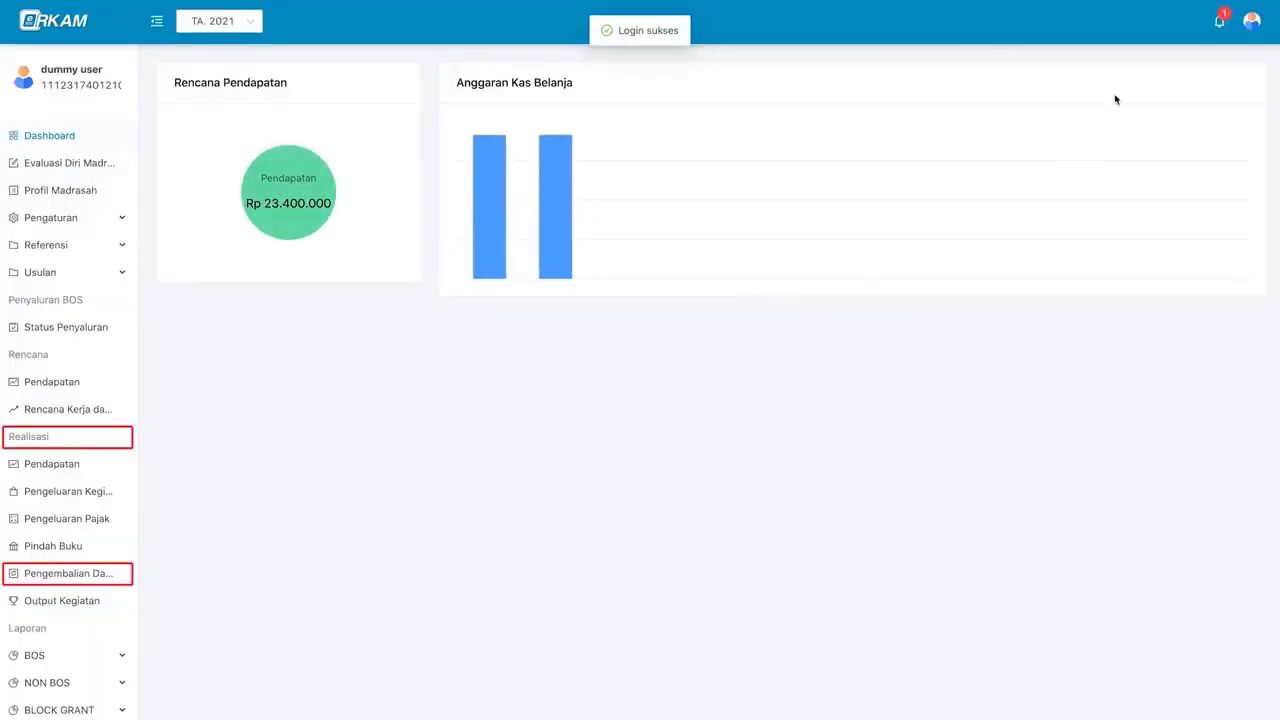
# - Confirm the Bendahara Madrasah role in the profile, then go to the nota awaiting realisation
pyautogui.click(1251, 20)
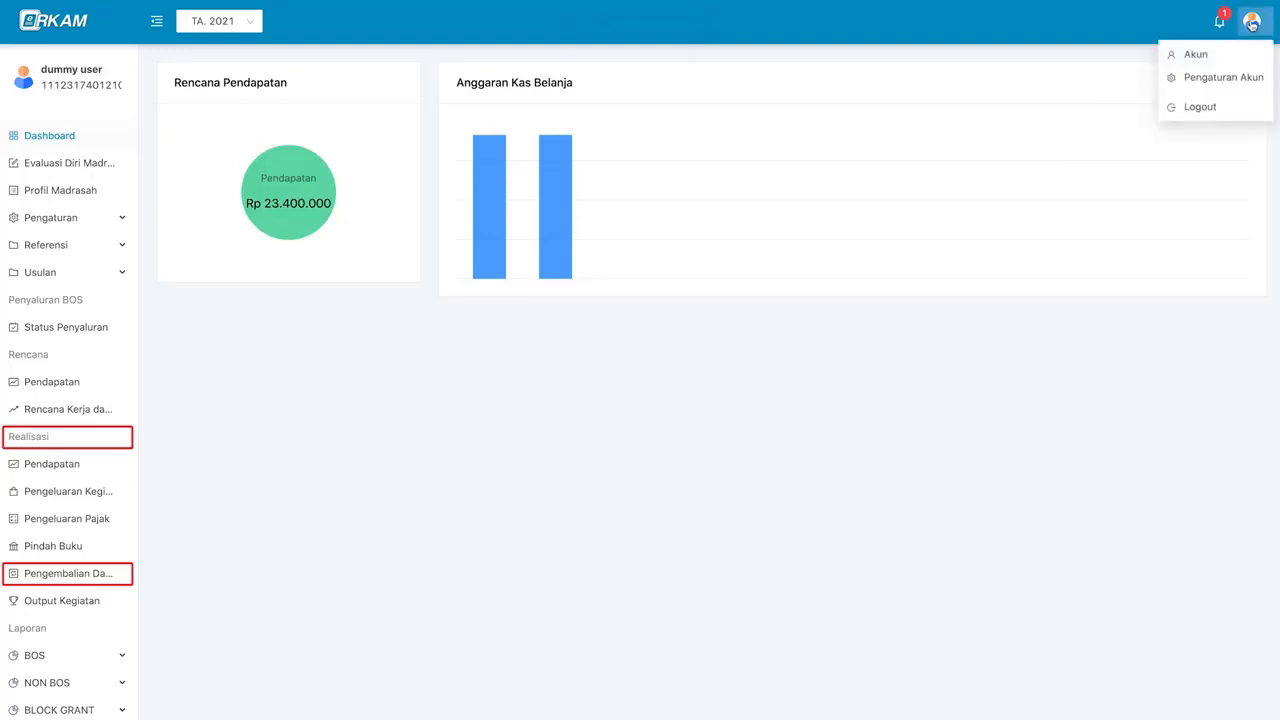
pyautogui.click(1222, 53)
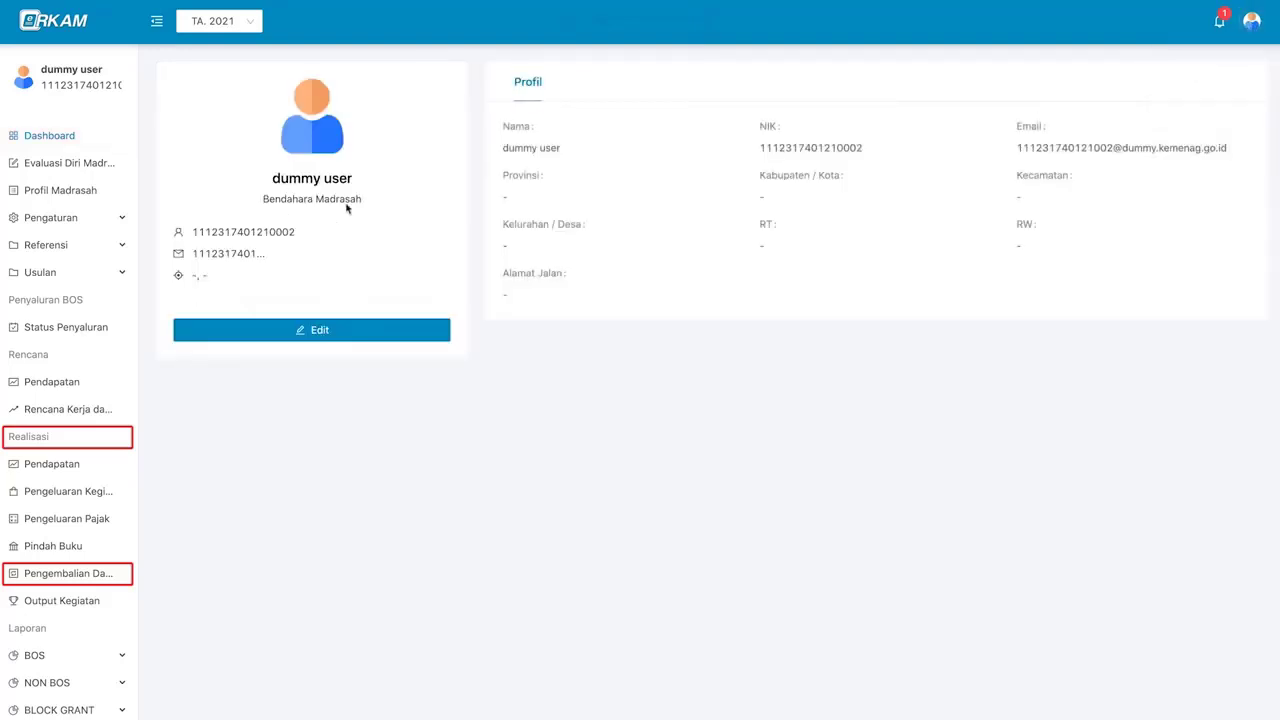
pyautogui.tripleClick(349, 200)
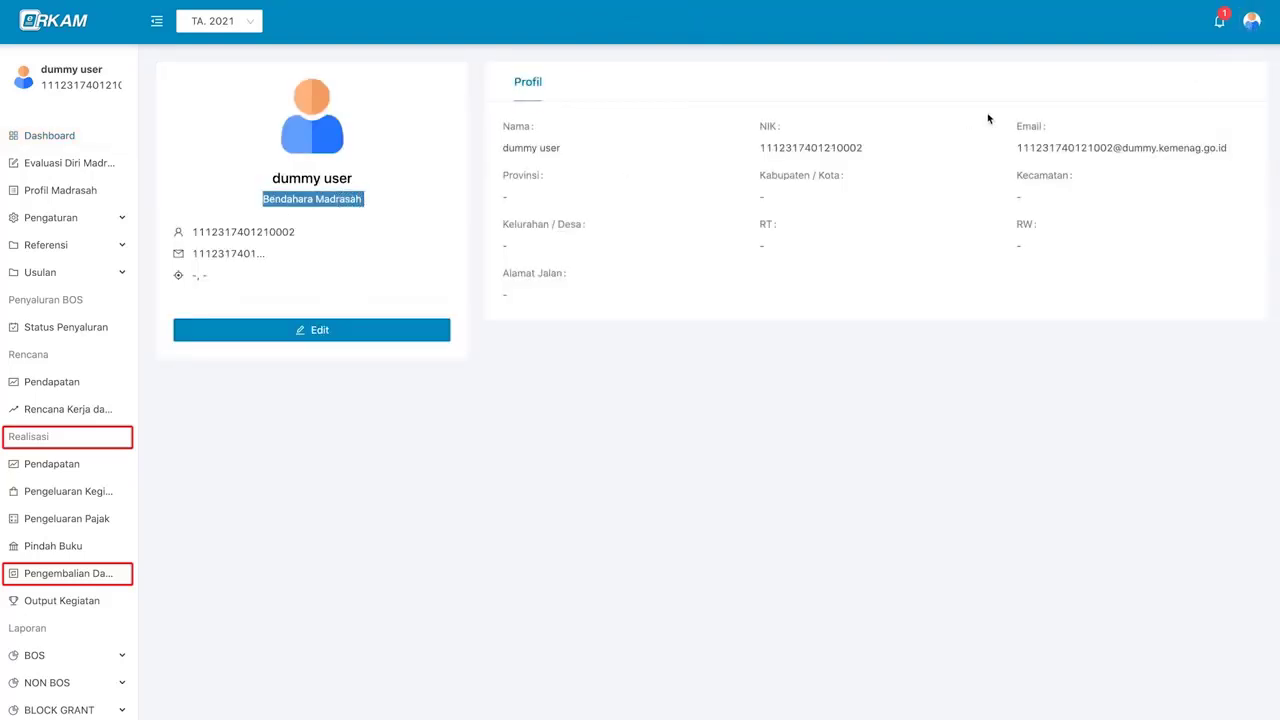
pyautogui.click(1219, 20)
pyautogui.click(1186, 114)
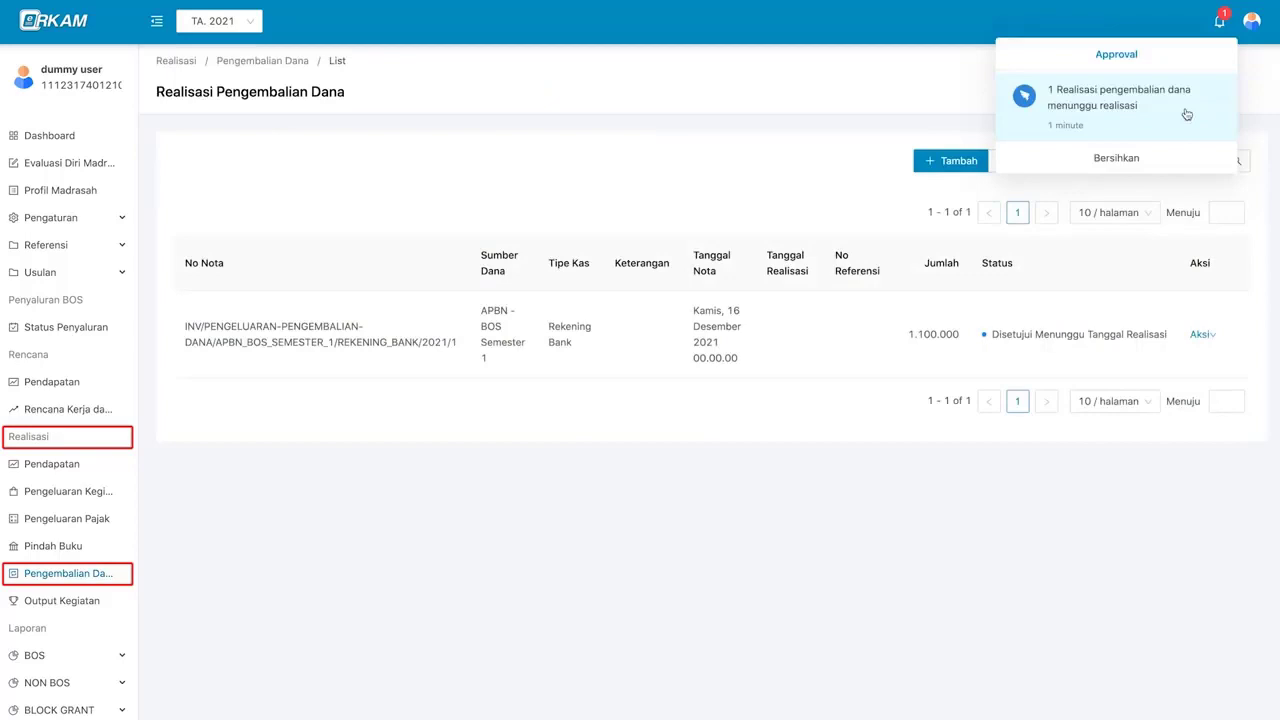
# - Save realisation date 17 December 2021 and reference number 123 for the 1.100.000 nota
pyautogui.click(1138, 340)
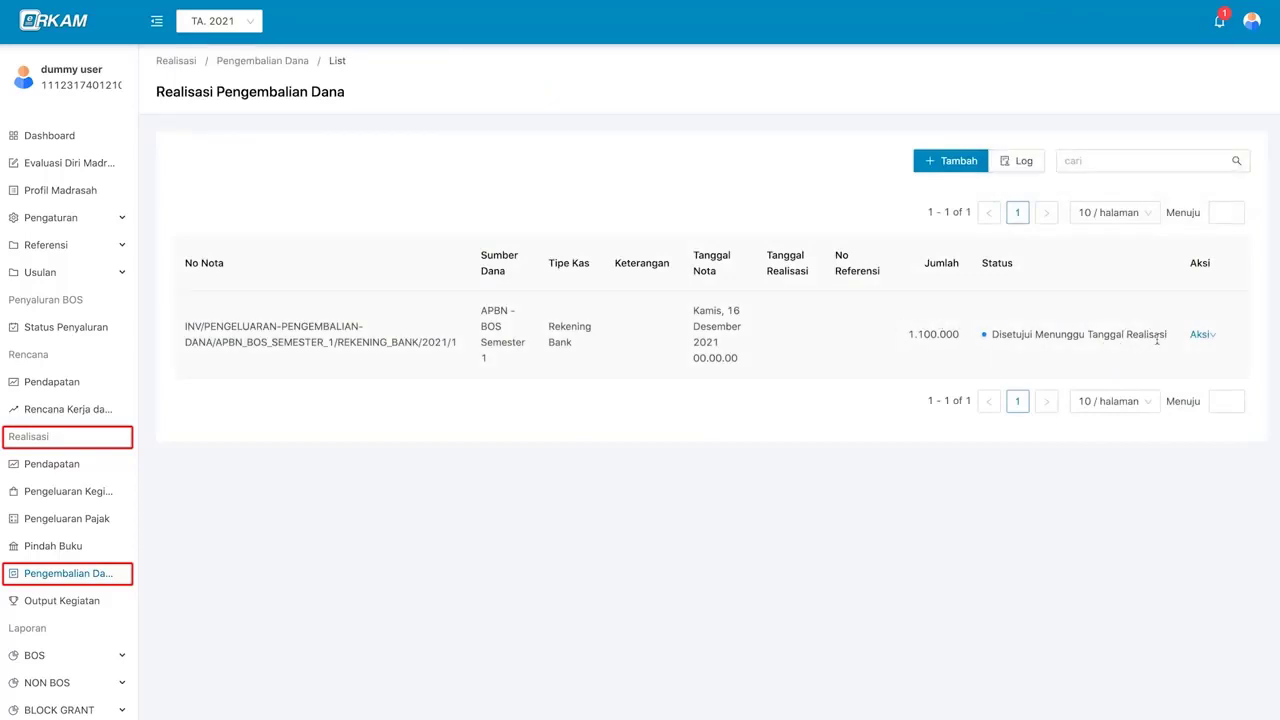
pyautogui.click(1198, 334)
pyautogui.click(1208, 358)
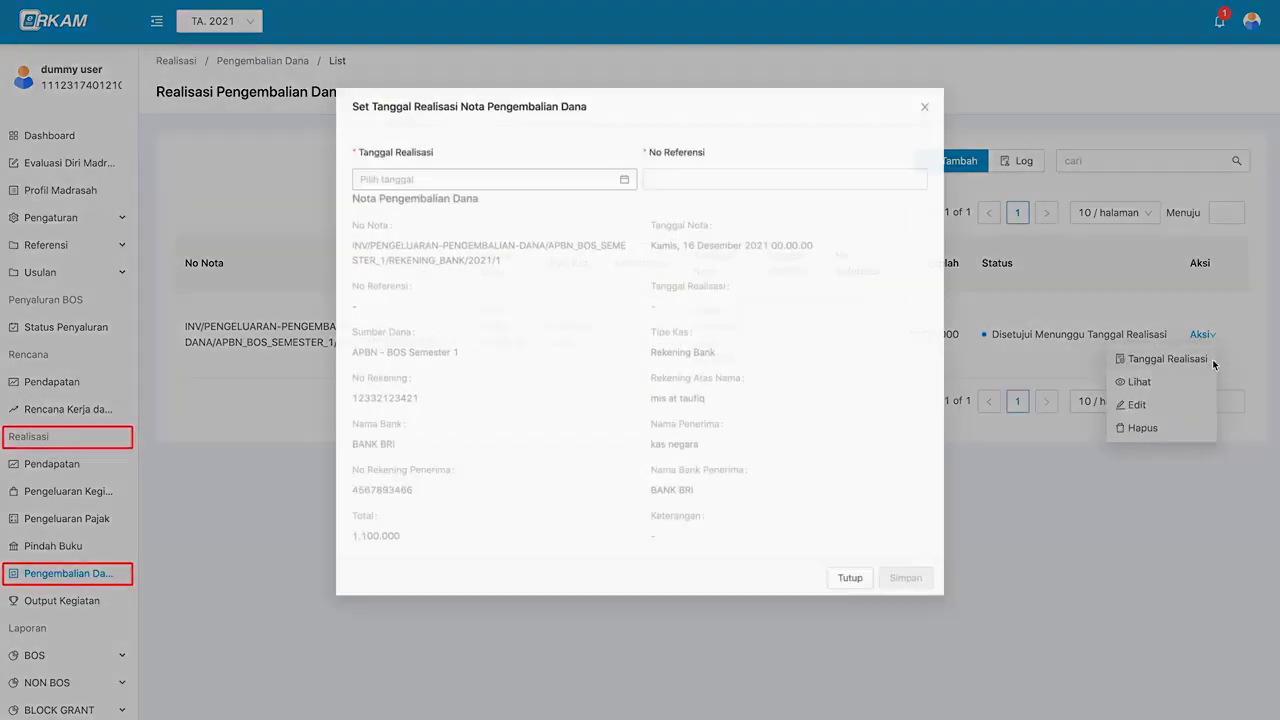
pyautogui.click(470, 166)
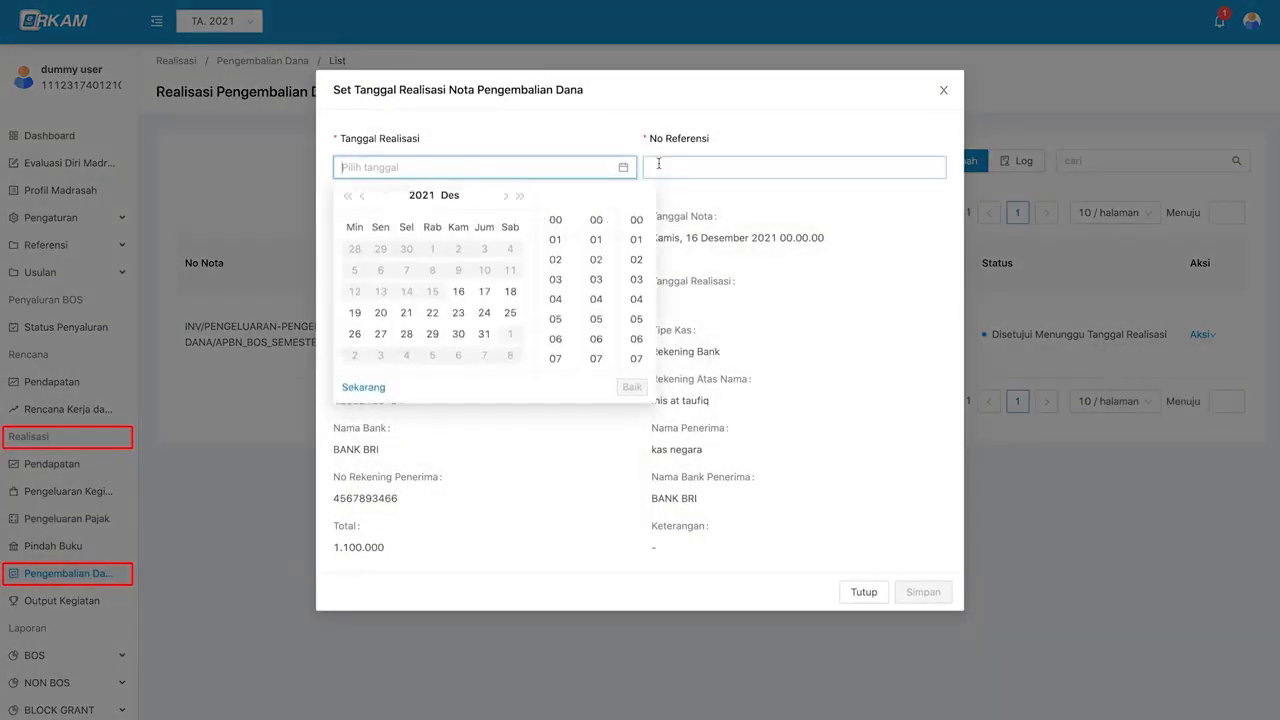
pyautogui.click(484, 294)
pyautogui.write('123')
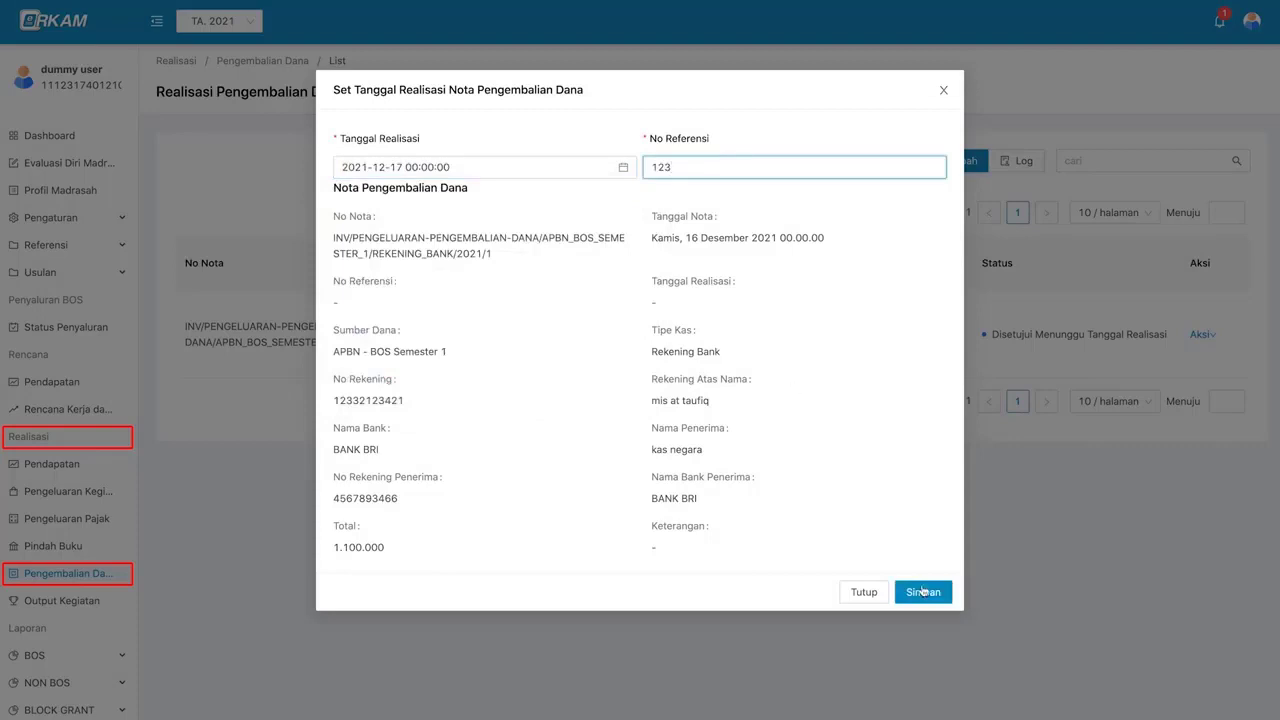
pyautogui.click(922, 591)
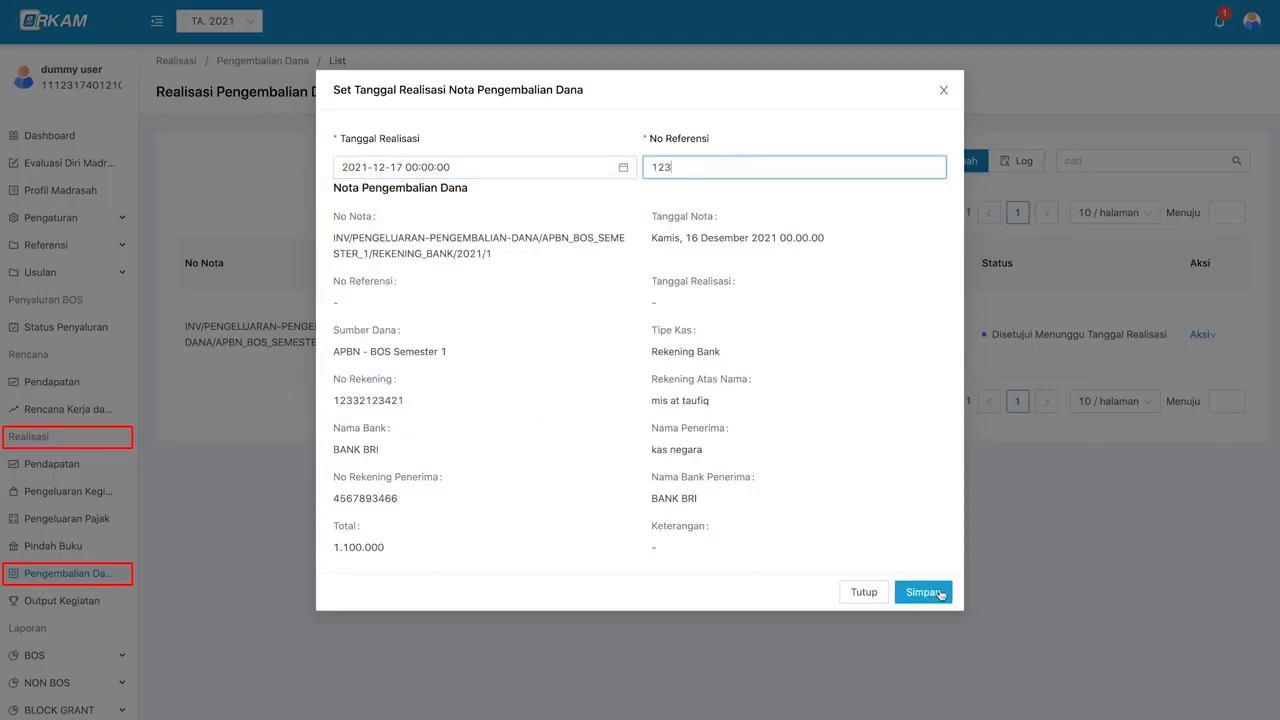